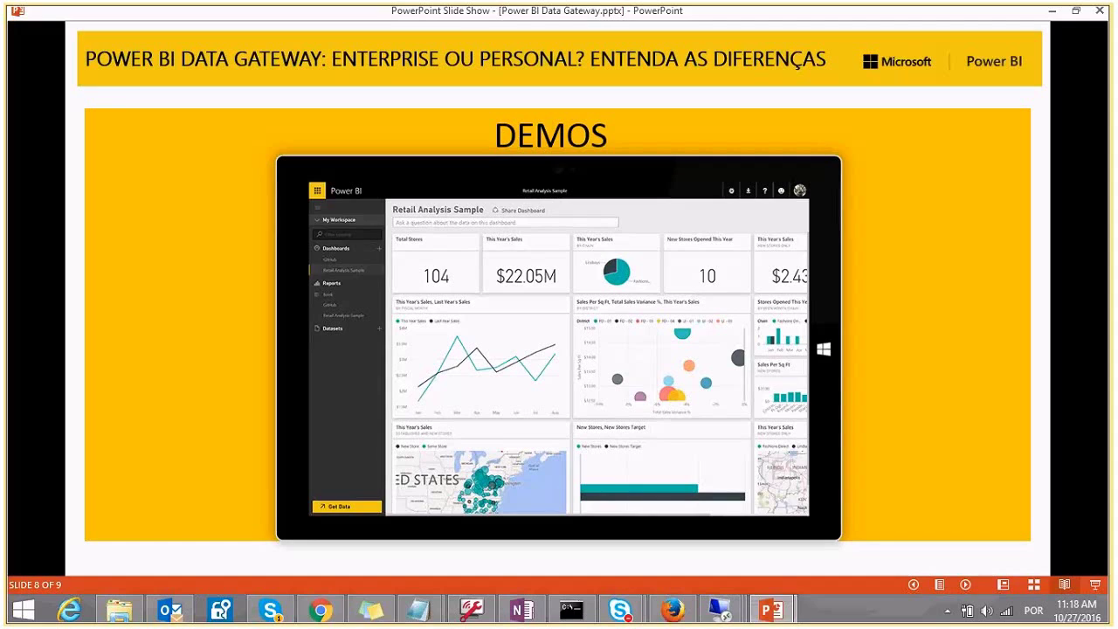
- Bring the srvgtwpowerbi remote desktop session to full screen over the slide show
left_click(719, 614)
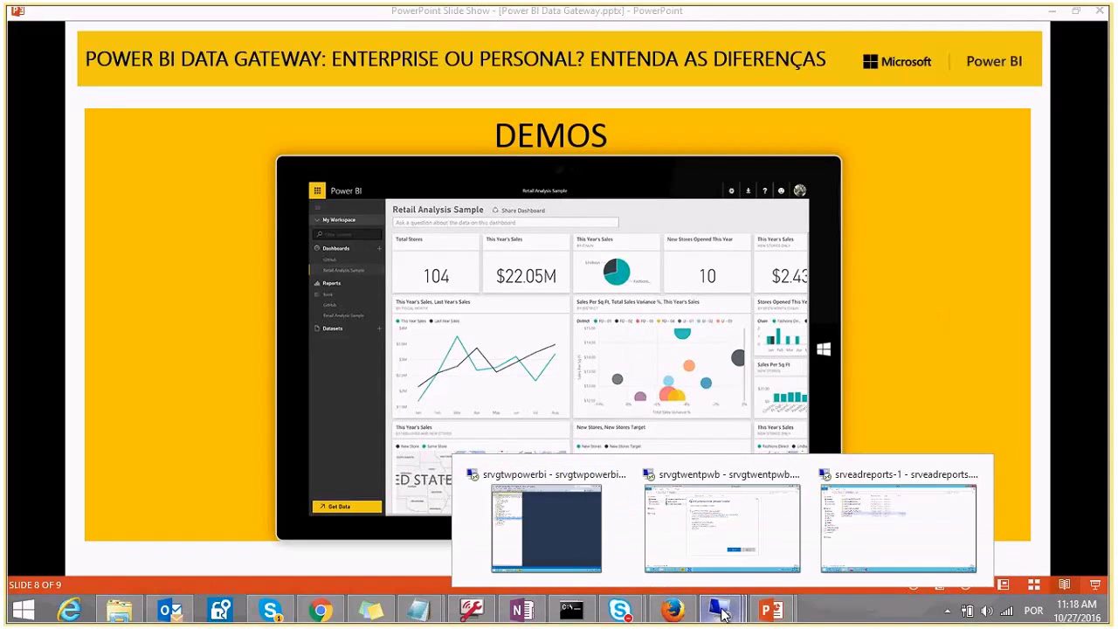
left_click(610, 537)
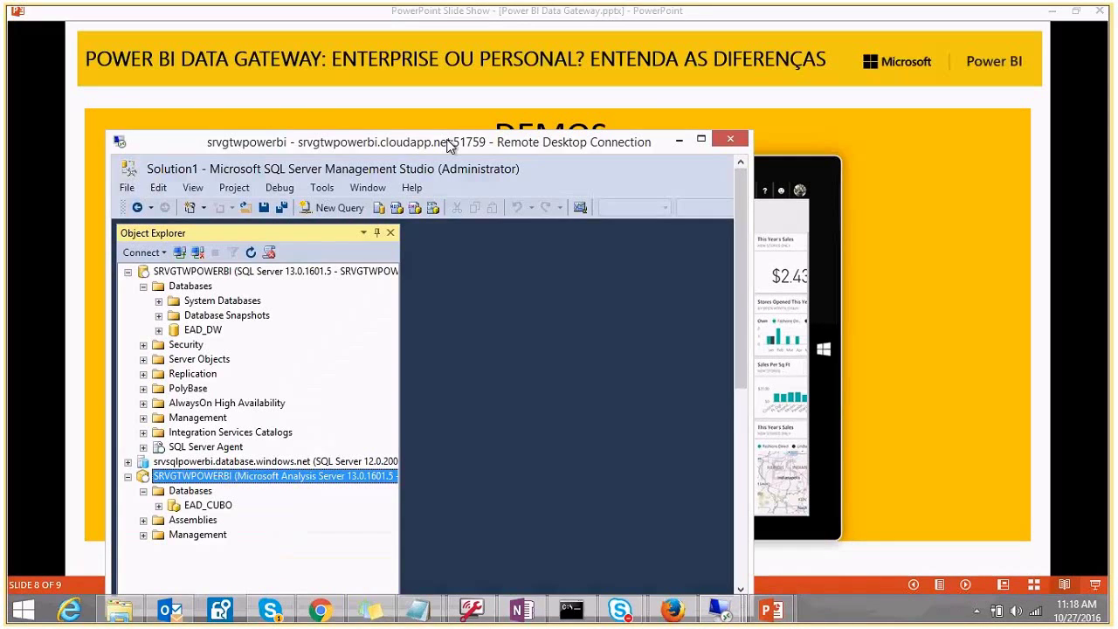
double_click(448, 145)
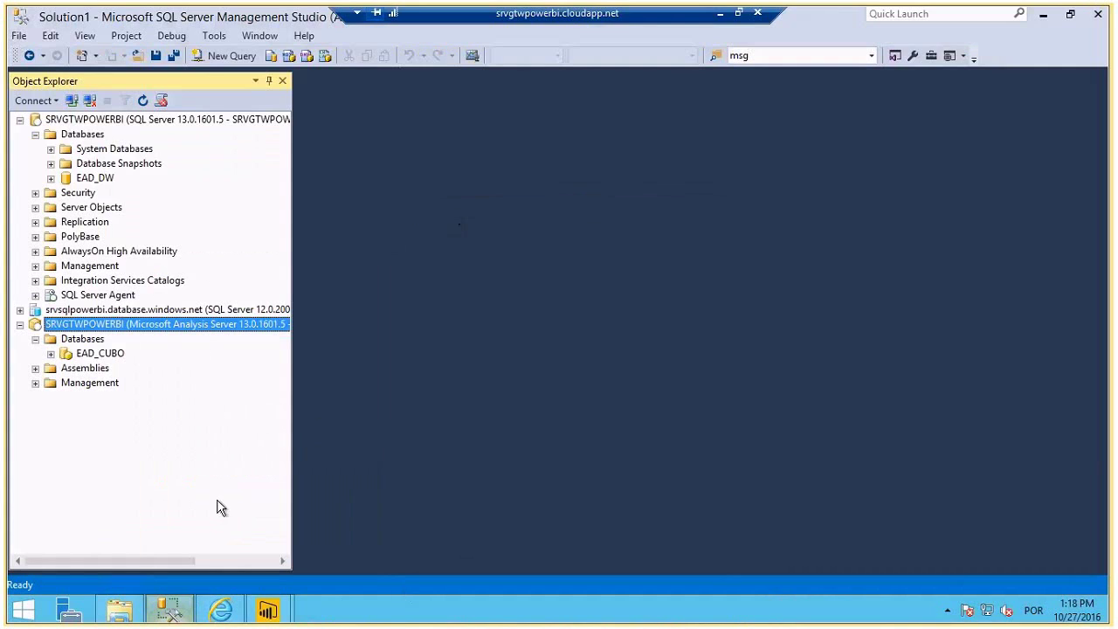
- Write '-- Gateway Personal ou Pessoal' in a new query on the srvgtwpowerbi server, then minimize the session
left_click(91, 122)
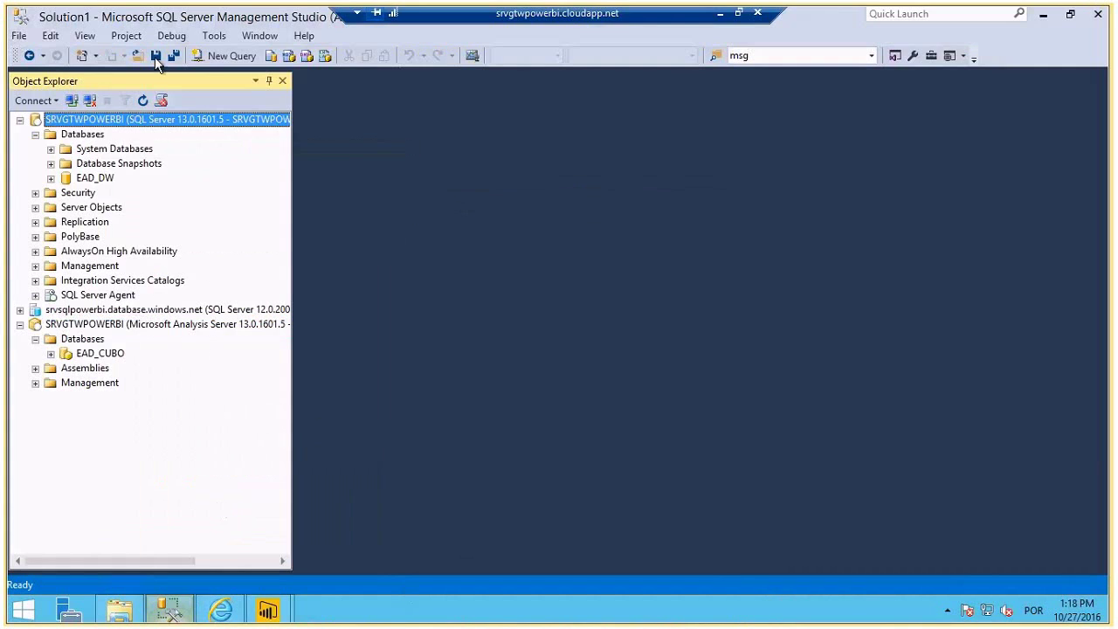
left_click(225, 55)
type("-")
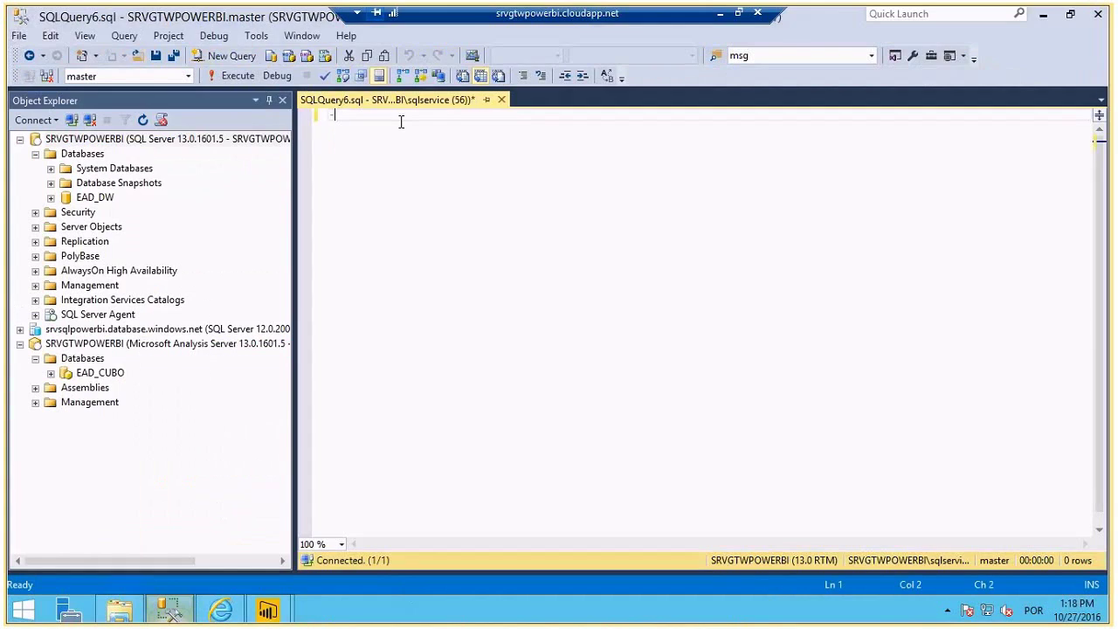
type("- Gateway Personal ou Pessoal")
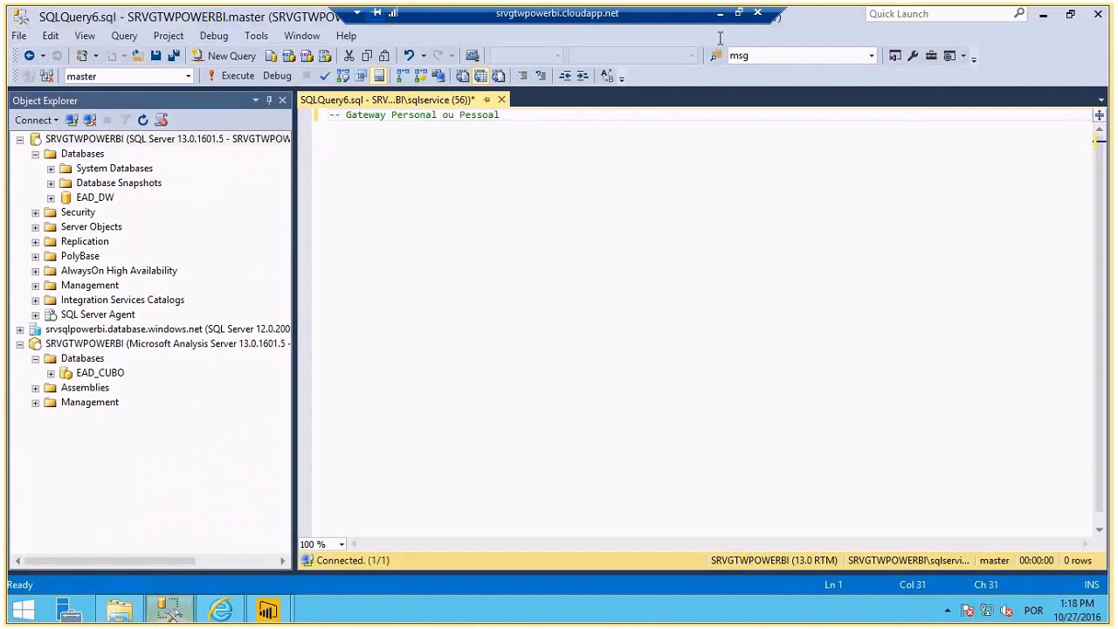
left_click(720, 13)
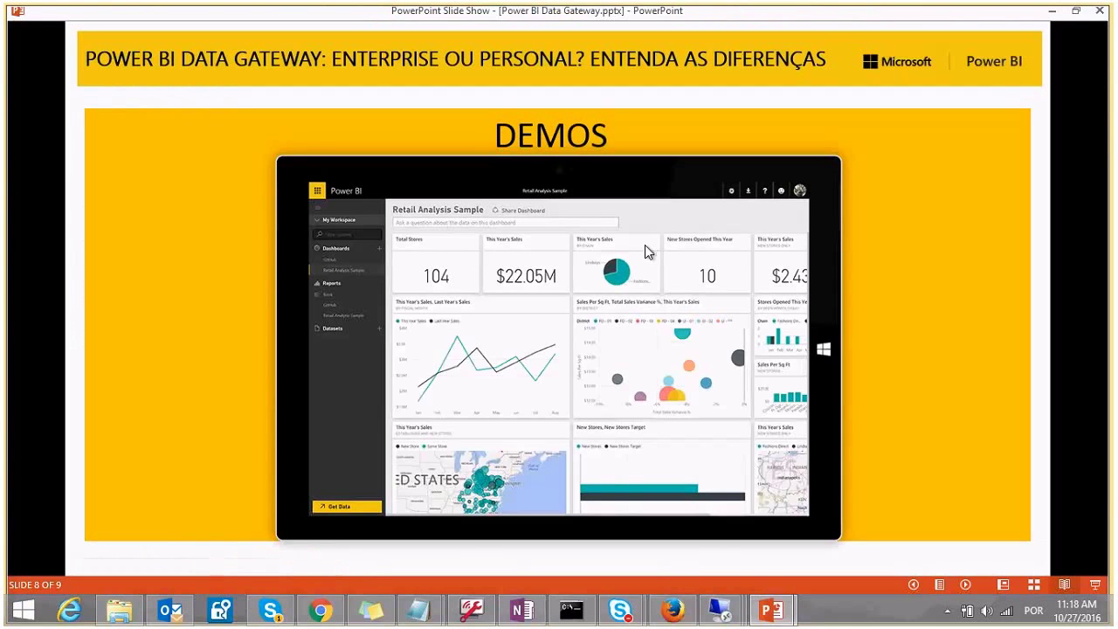
- In the srvgtwentpwb session, write '-- Gateway Enterprise ou Local' in a new SSMS query, then bring up the gateway installer
mouse_move(732, 617)
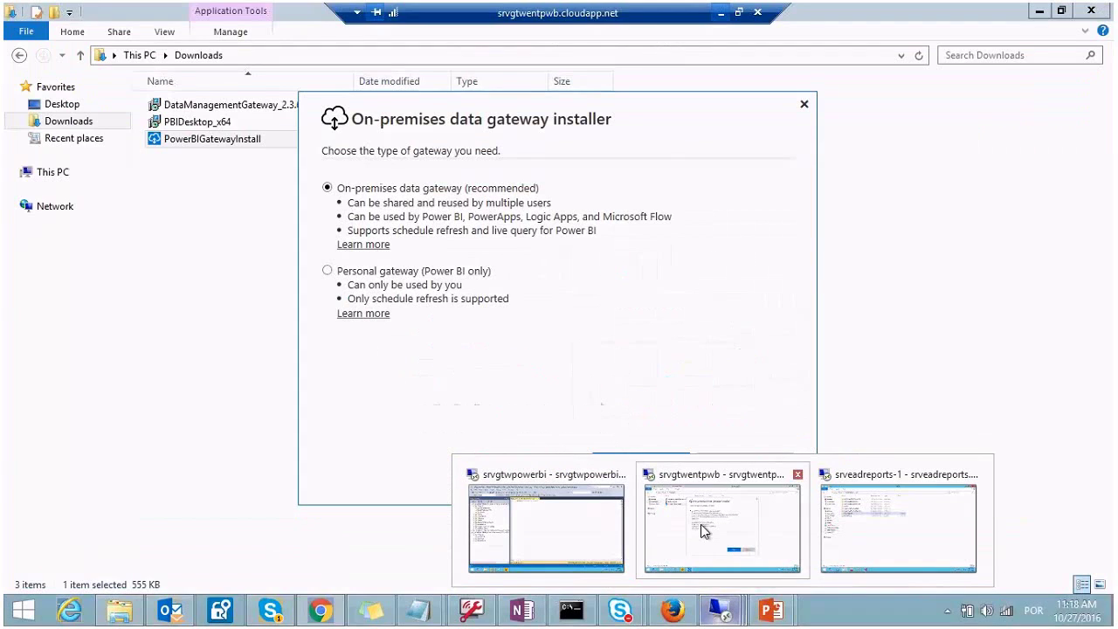
left_click(704, 530)
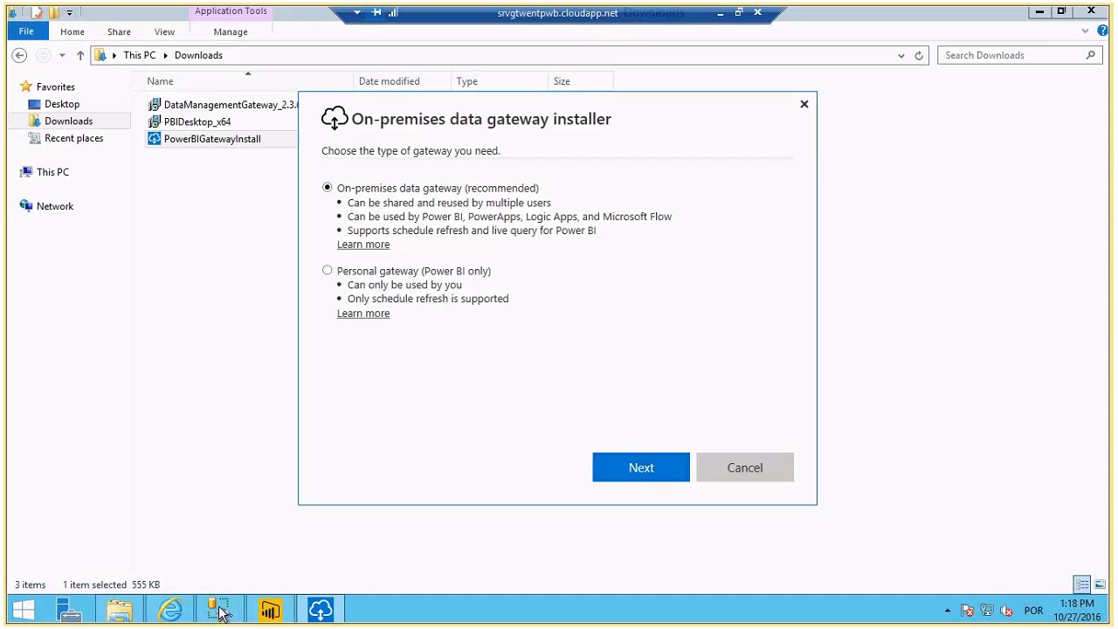
left_click(219, 611)
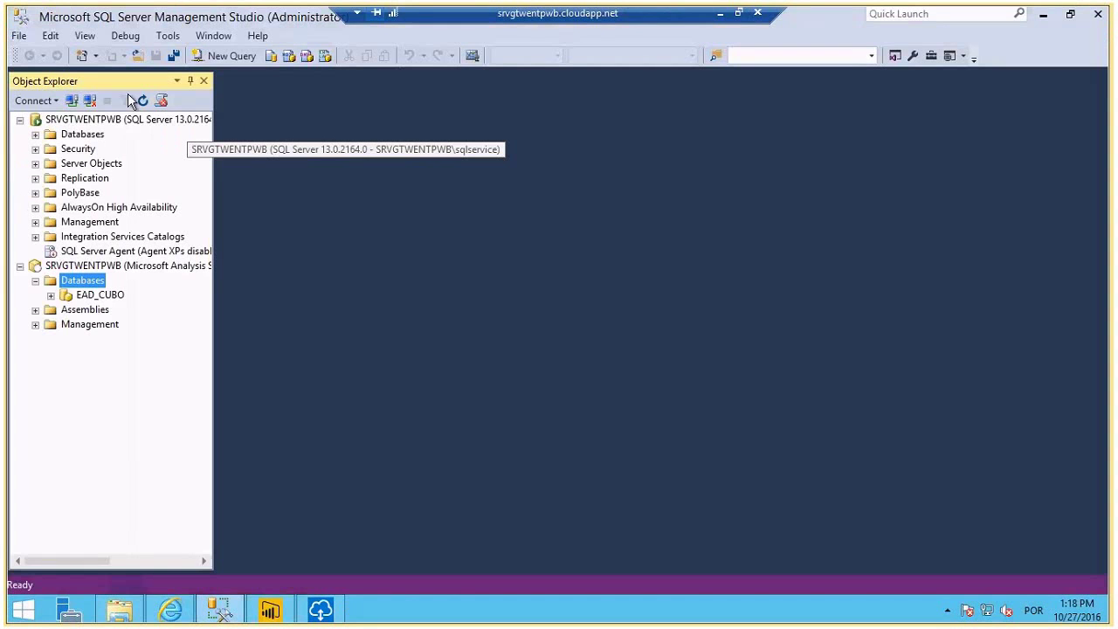
left_click(117, 120)
left_click(229, 56)
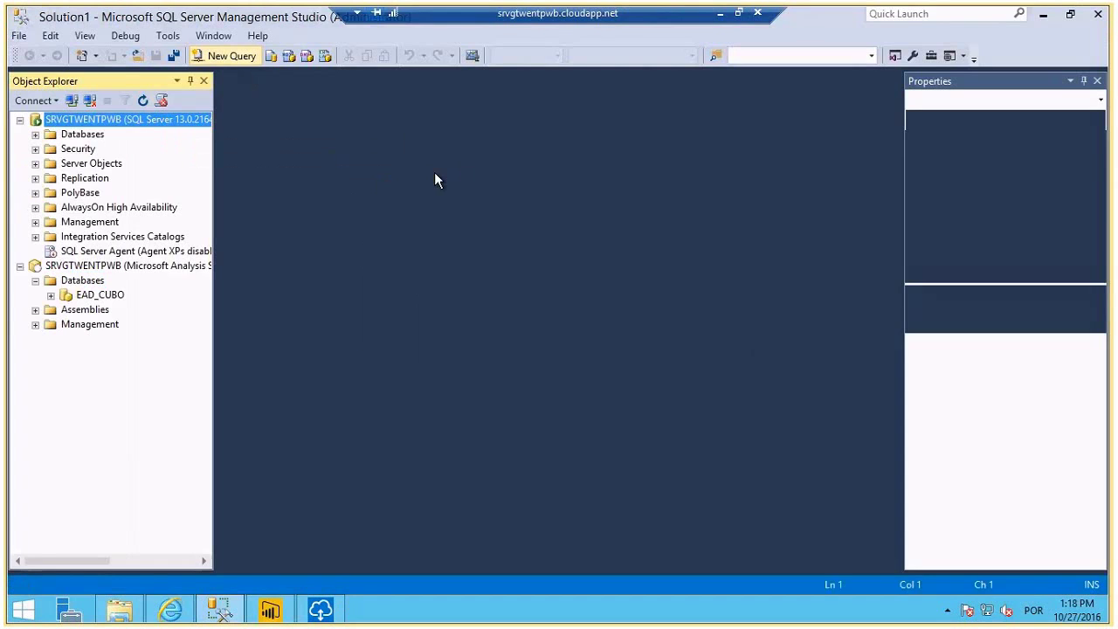
type("--")
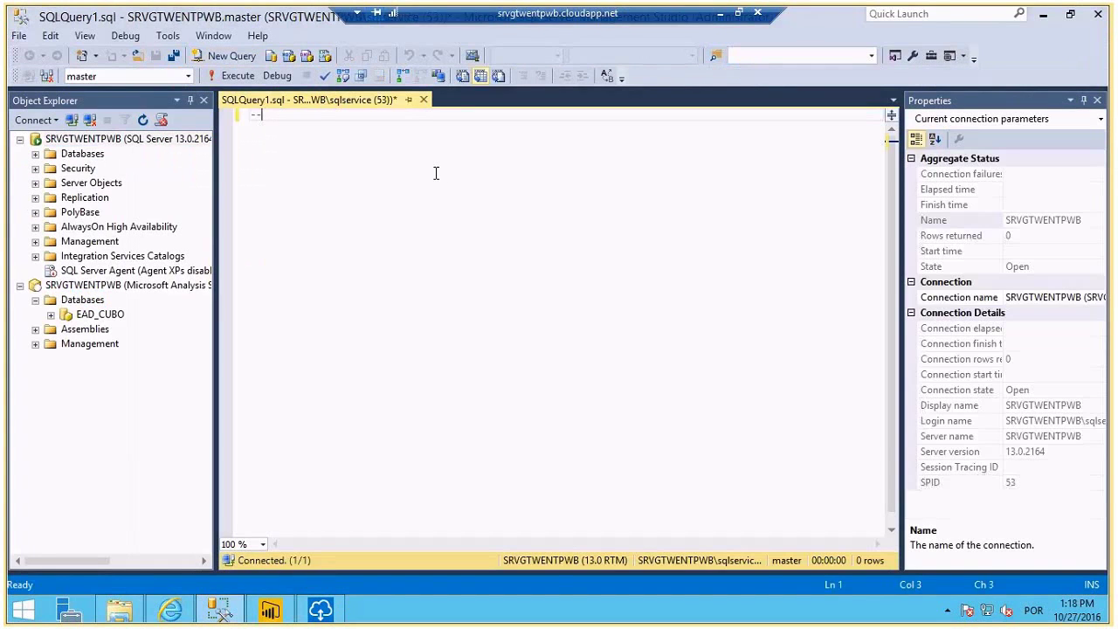
type(" Gateway P")
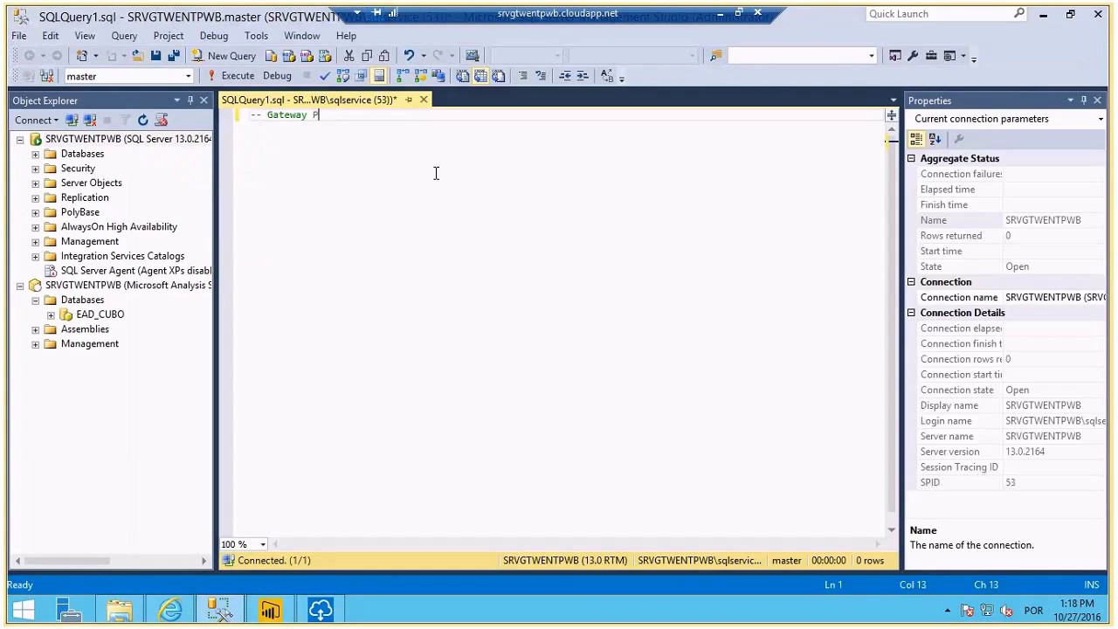
key("BackSpace")
type("Enterprise ou Local")
key("alt+Tab")
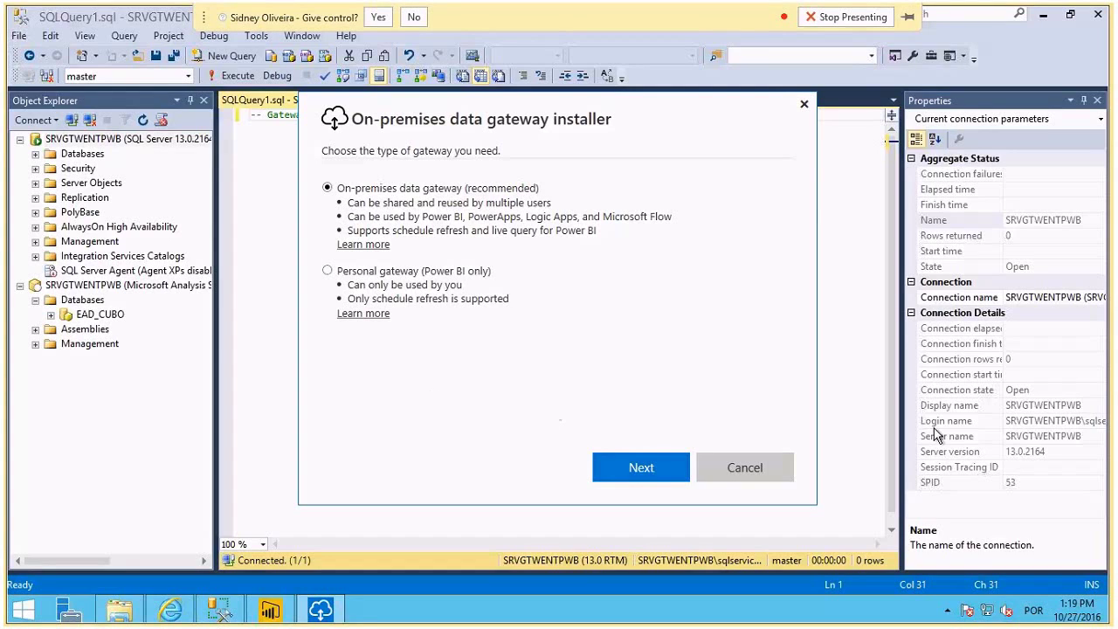
left_click(410, 17)
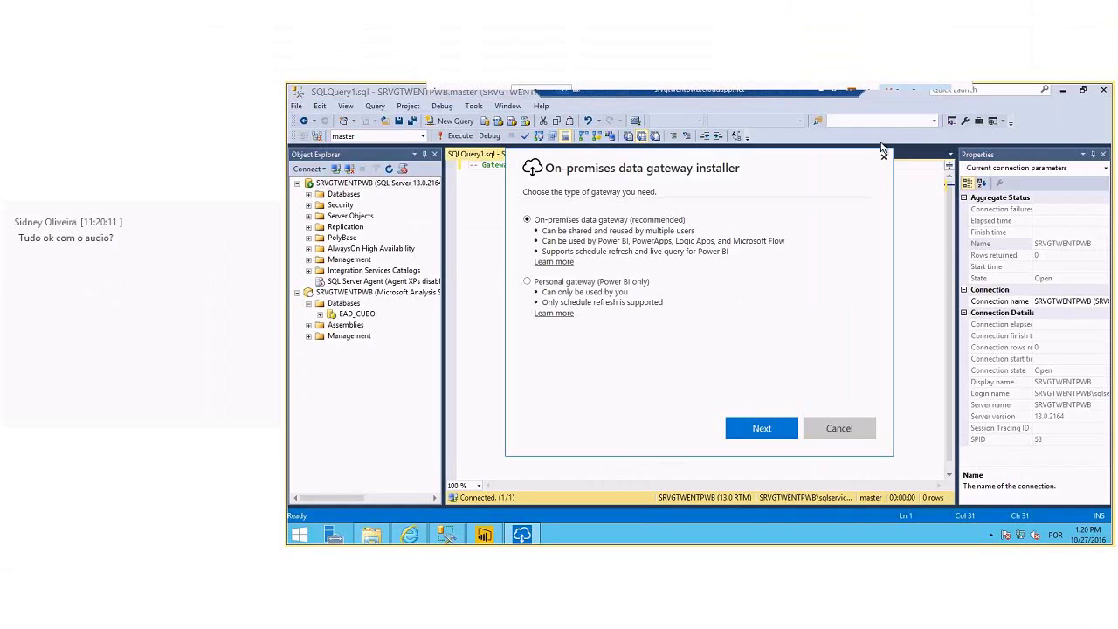
- Return from the slides to the srvgtwpowerbi SSMS session
left_click(821, 92)
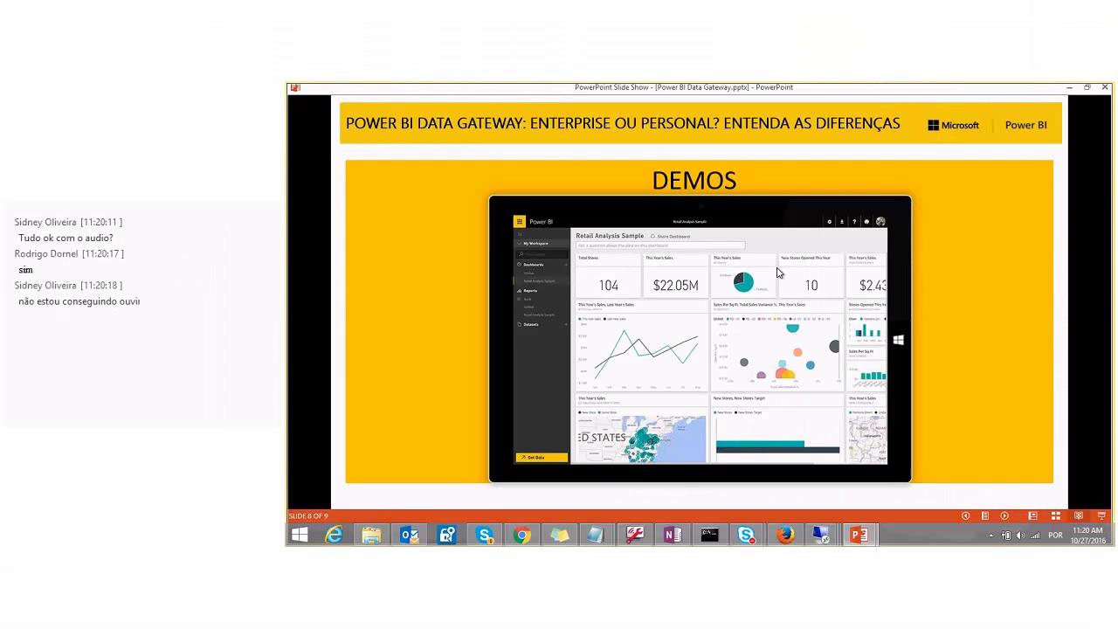
left_click(823, 535)
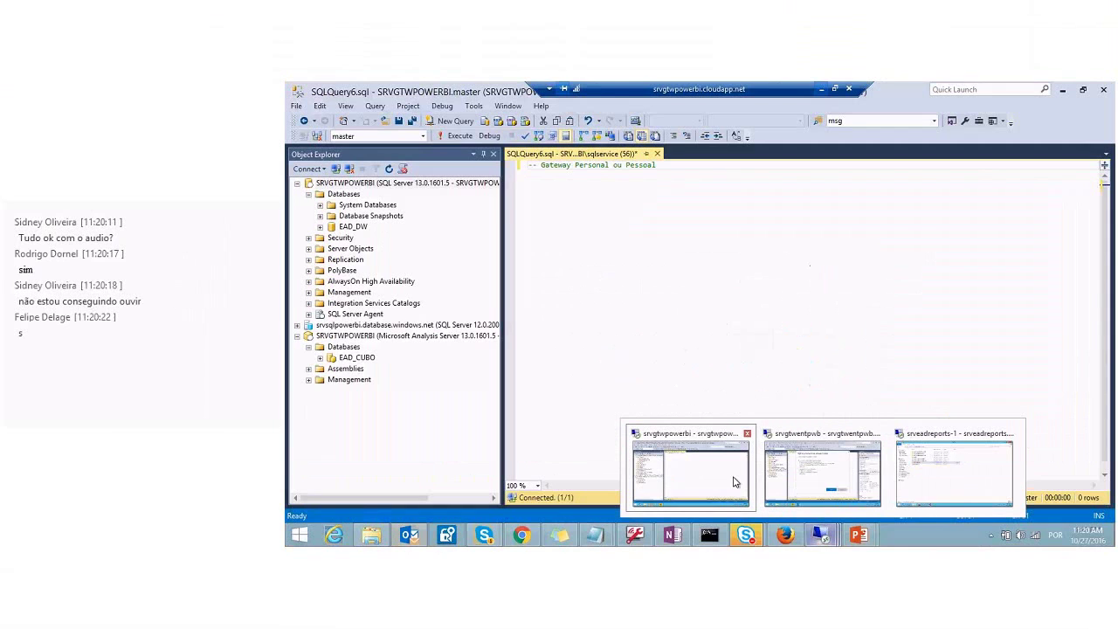
left_click(734, 482)
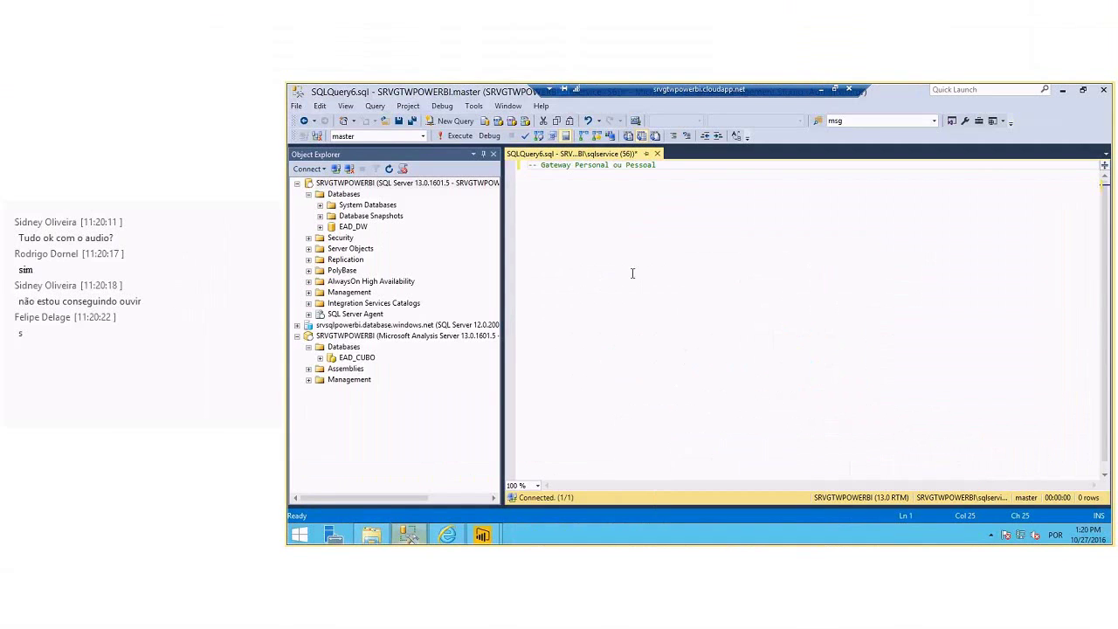
left_click(682, 177)
- Close the Historico and Historico2 Power BI Desktop windows and bring up the browser
mouse_move(483, 535)
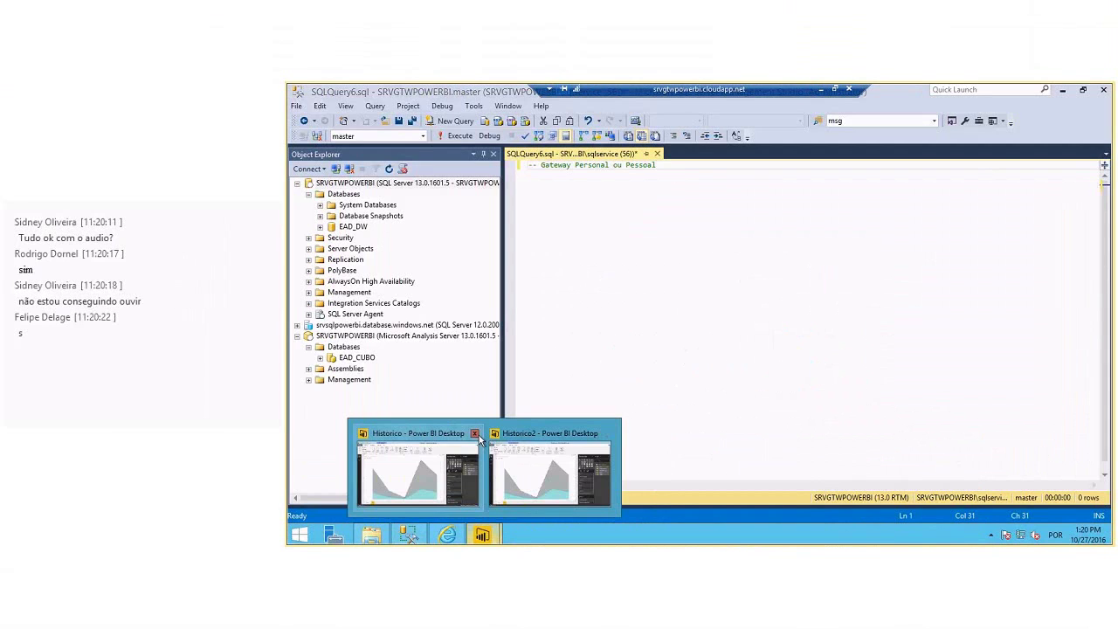
left_click(475, 433)
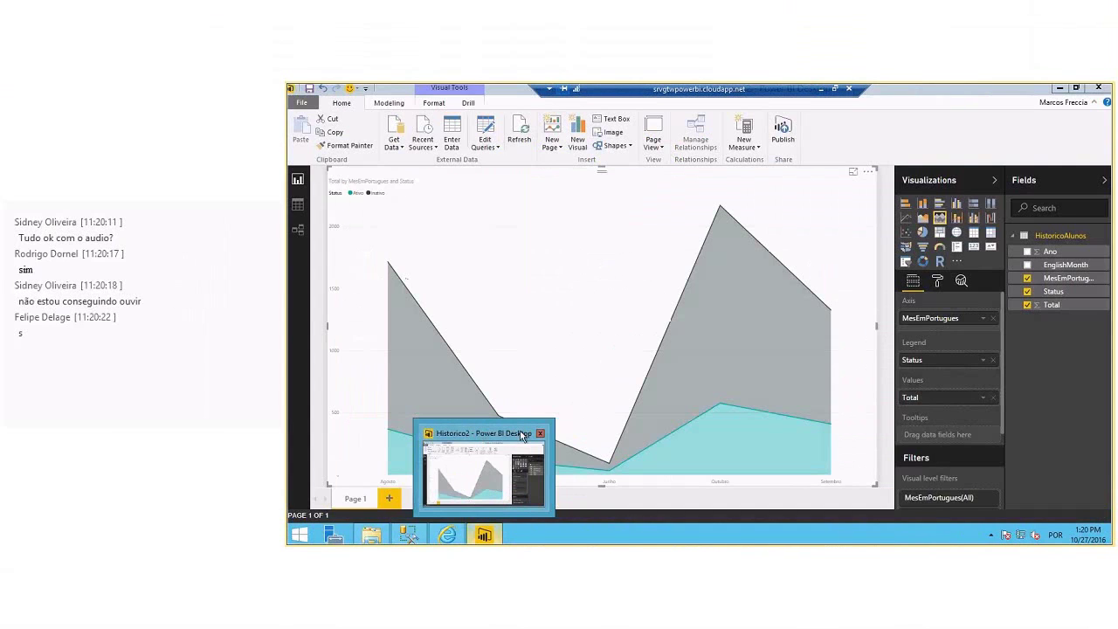
left_click(540, 433)
left_click(447, 534)
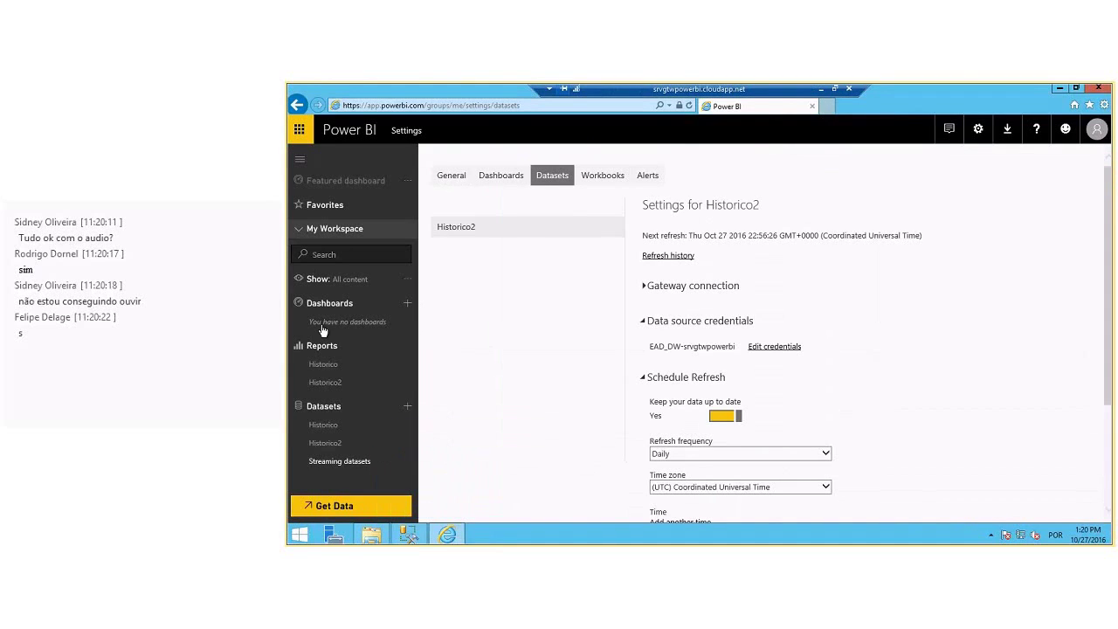
- Delete the Historico and Historico2 reports from My Workspace
left_click(353, 363)
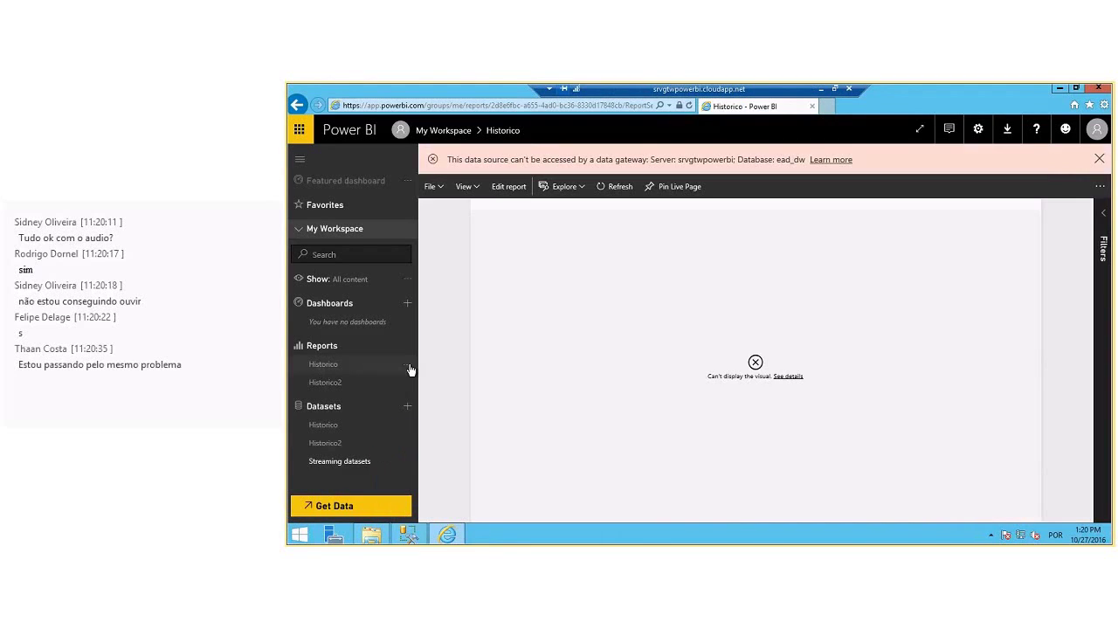
left_click(406, 365)
left_click(439, 394)
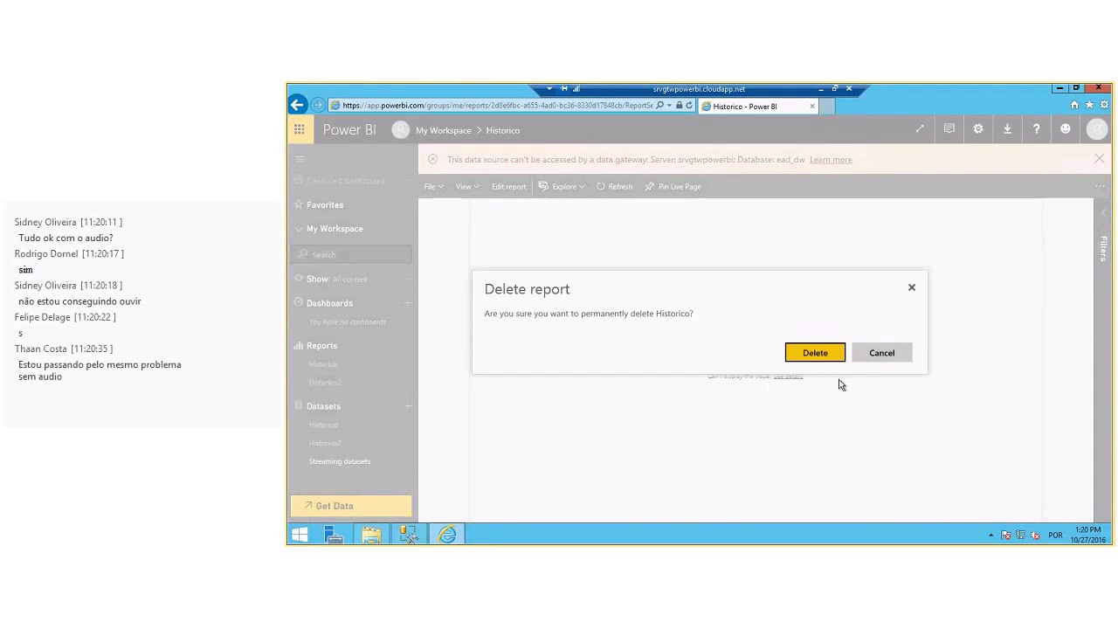
left_click(808, 349)
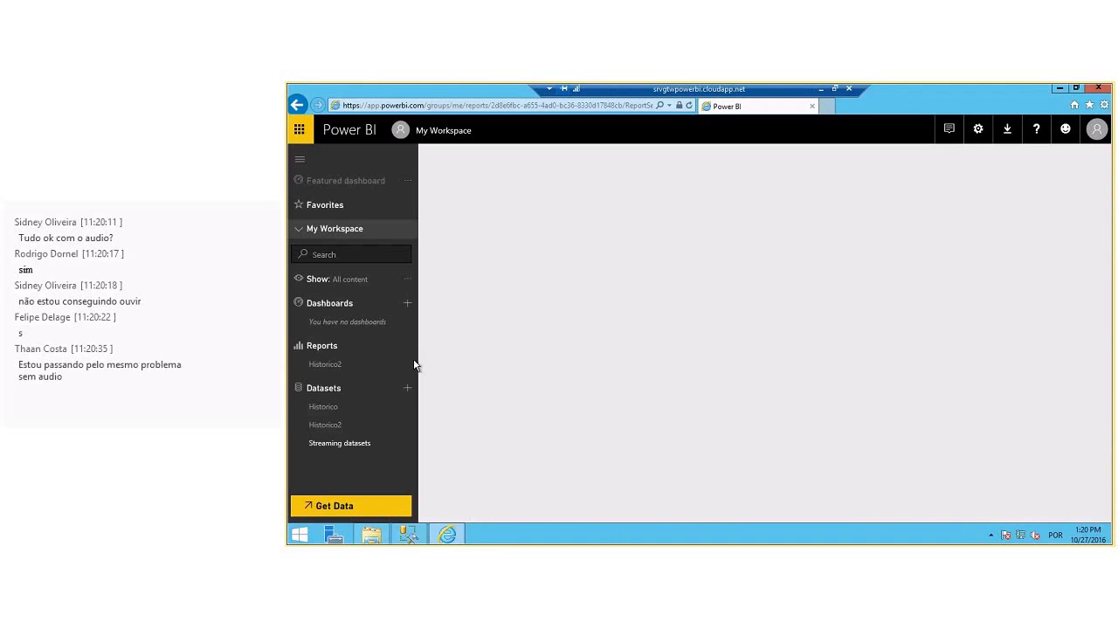
left_click(407, 365)
left_click(439, 403)
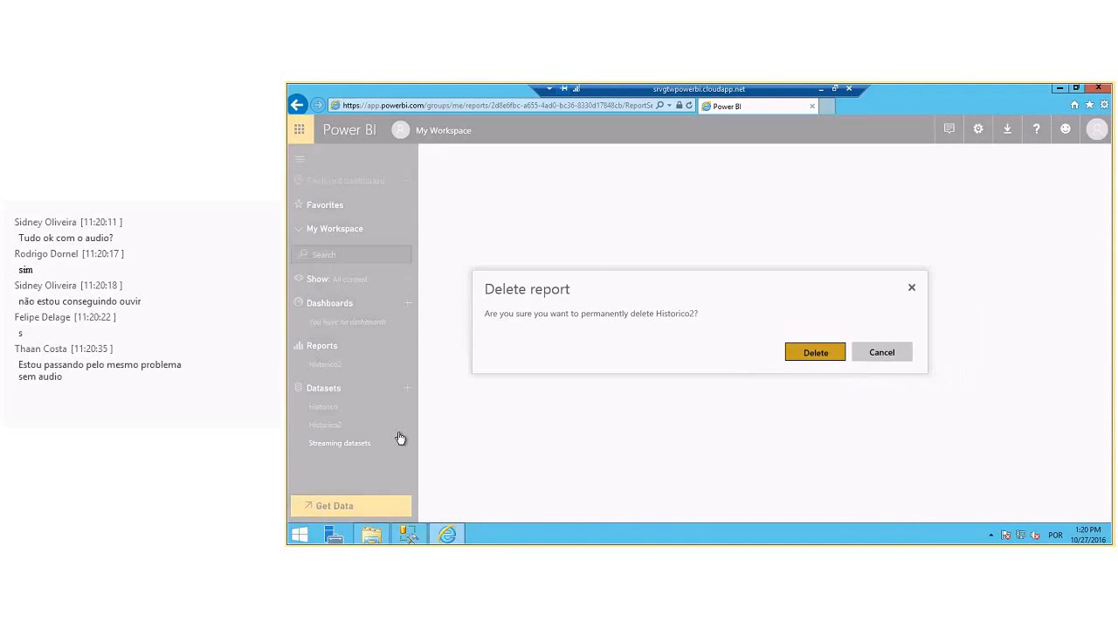
key("Return")
- Delete the Historico and Historico2 datasets from My Workspace
left_click(407, 406)
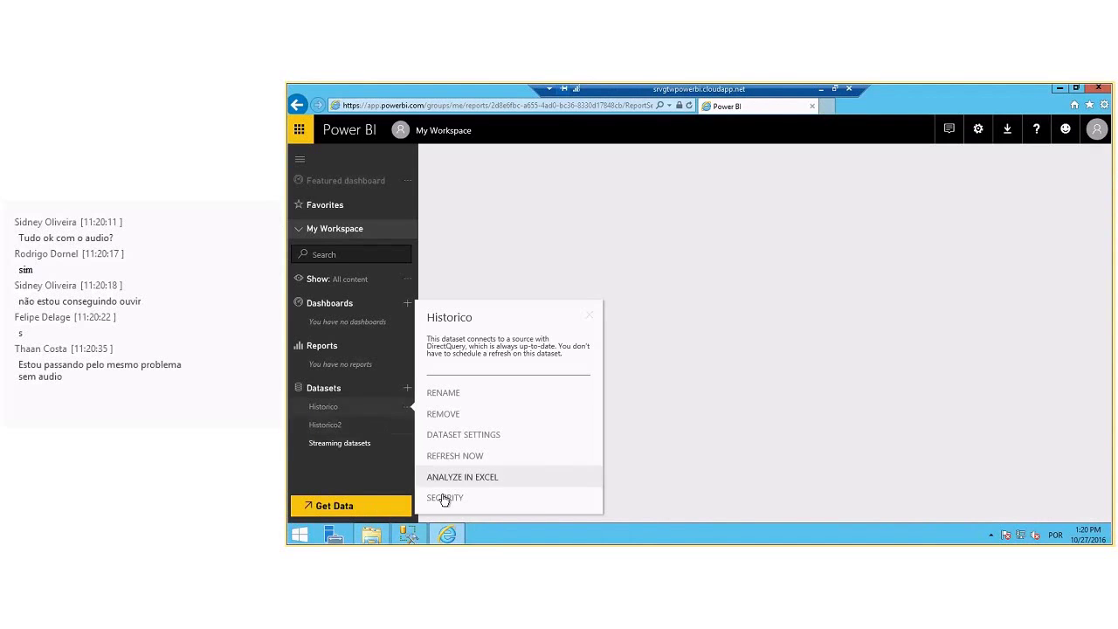
left_click(444, 414)
key("Return")
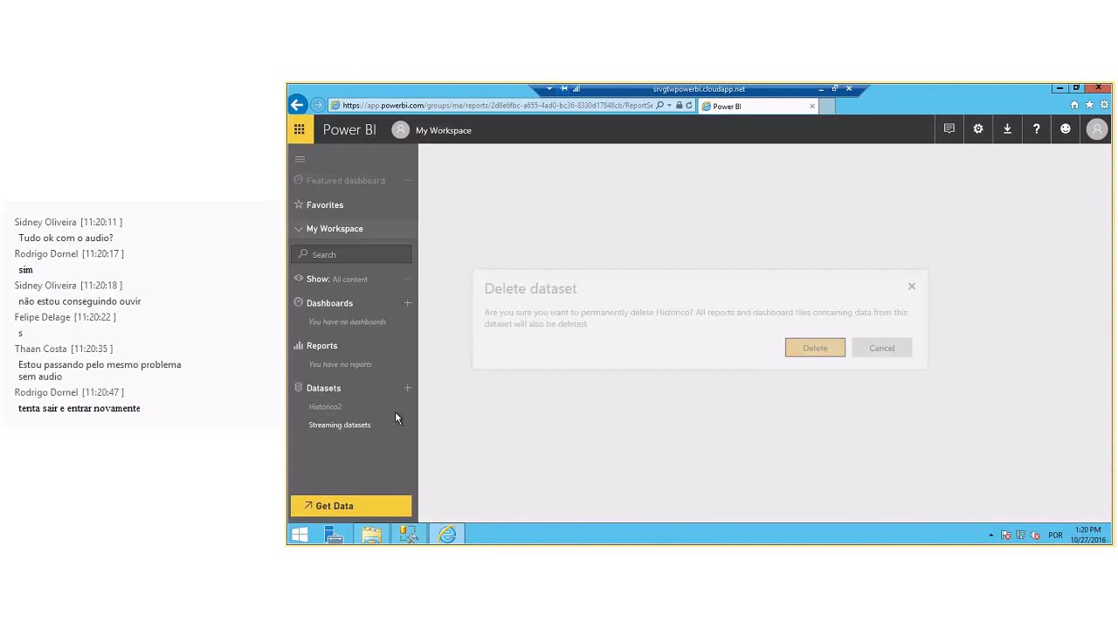
left_click(407, 406)
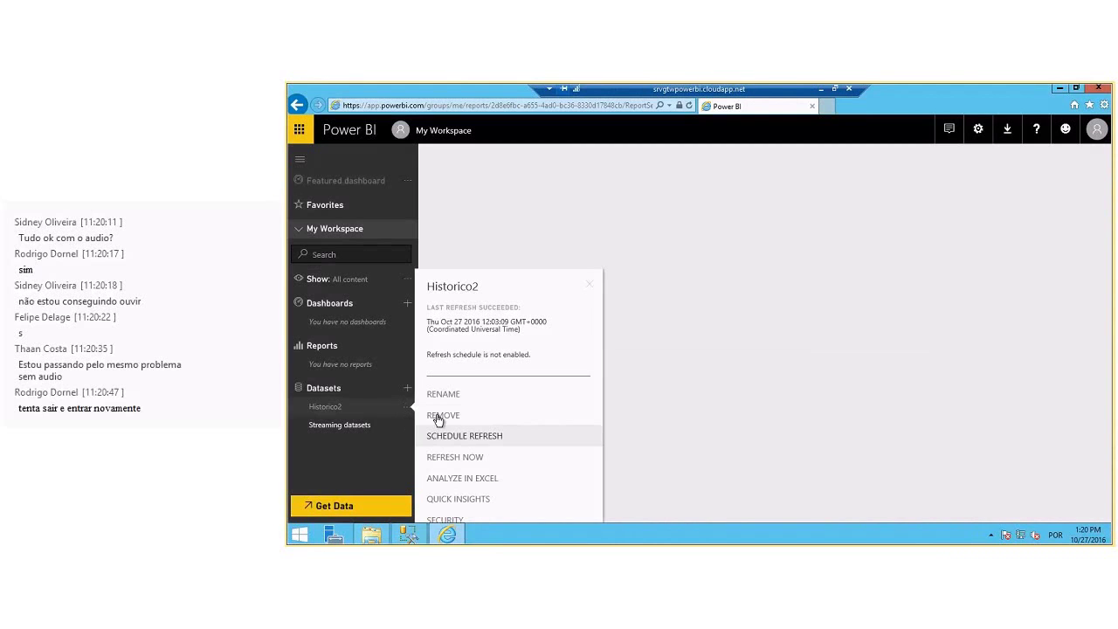
left_click(439, 417)
key("Return")
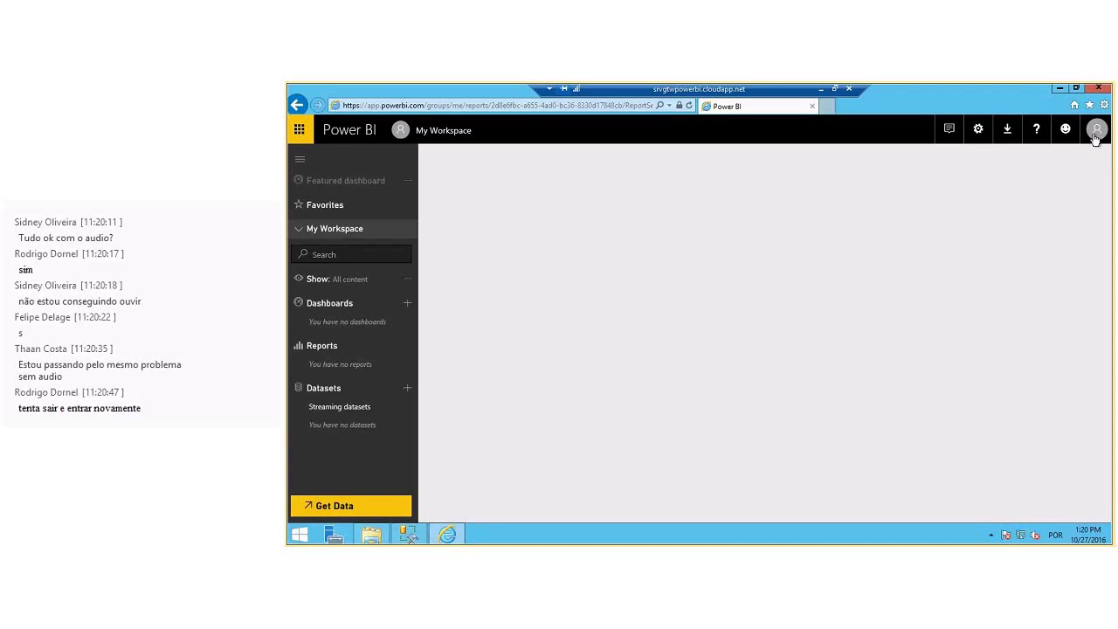
left_click(1097, 136)
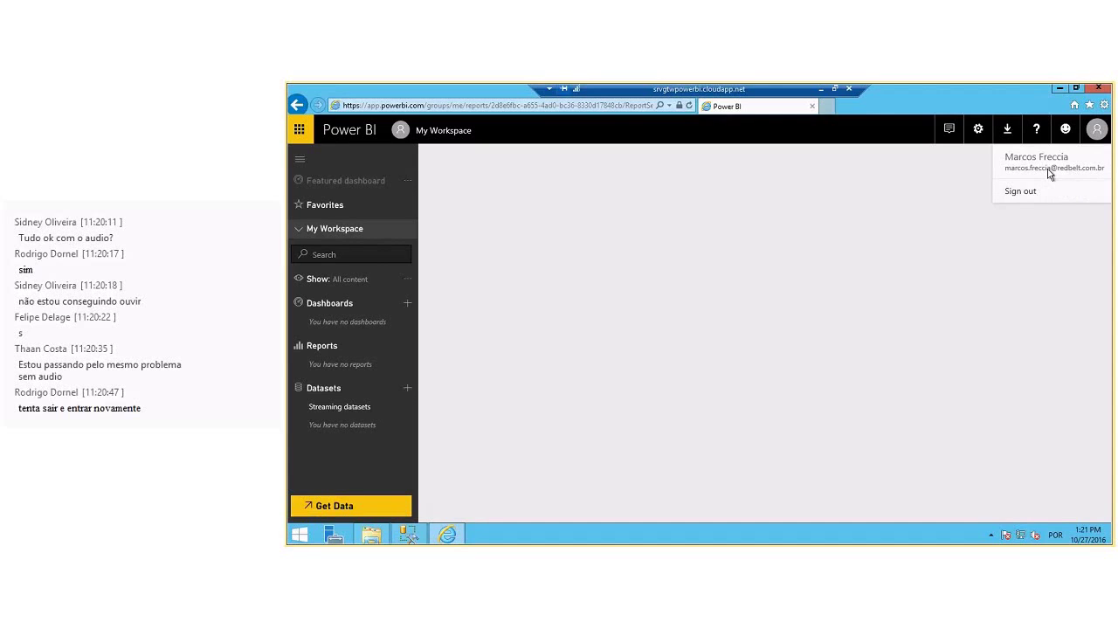
- Confirm the Power BI personal gateway shows Connected, close its window, and minimize the browser
left_click(737, 287)
left_click(991, 537)
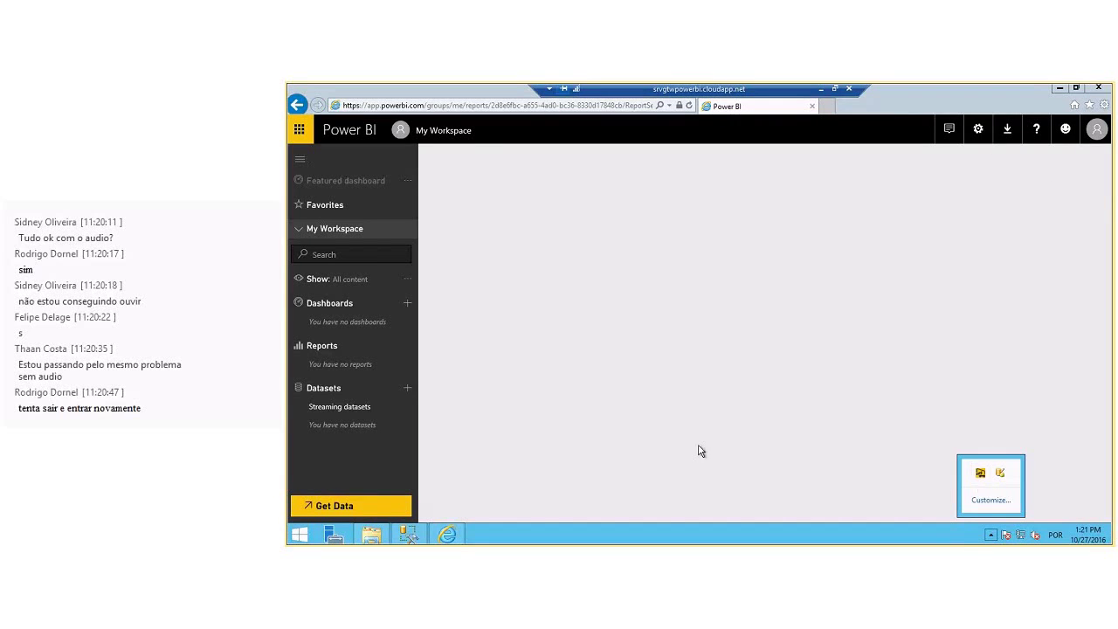
left_click(980, 473)
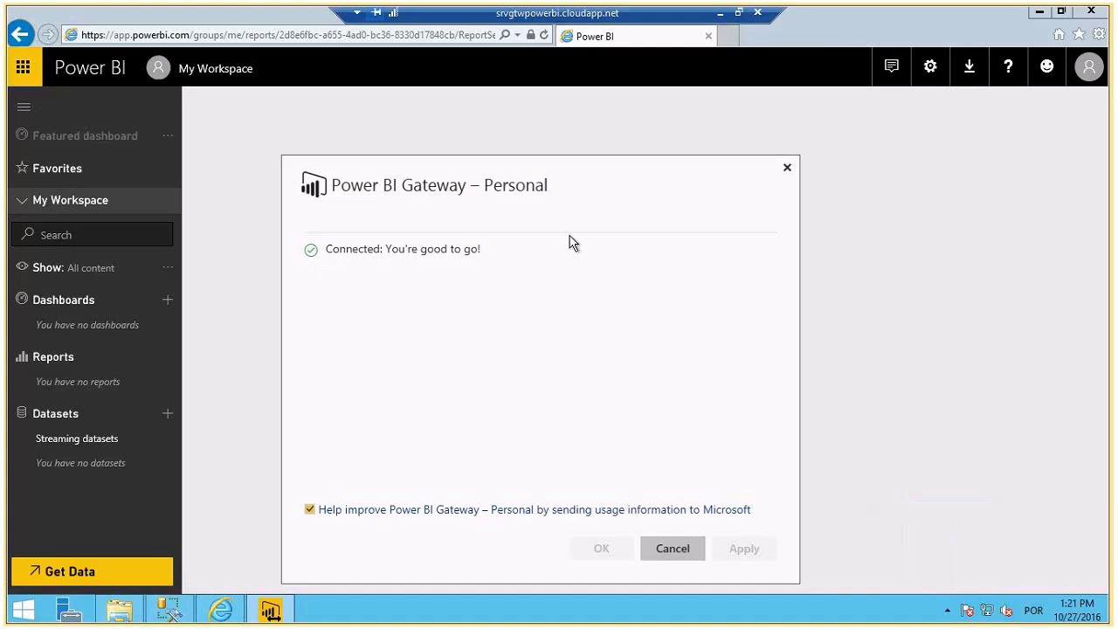
left_click(785, 168)
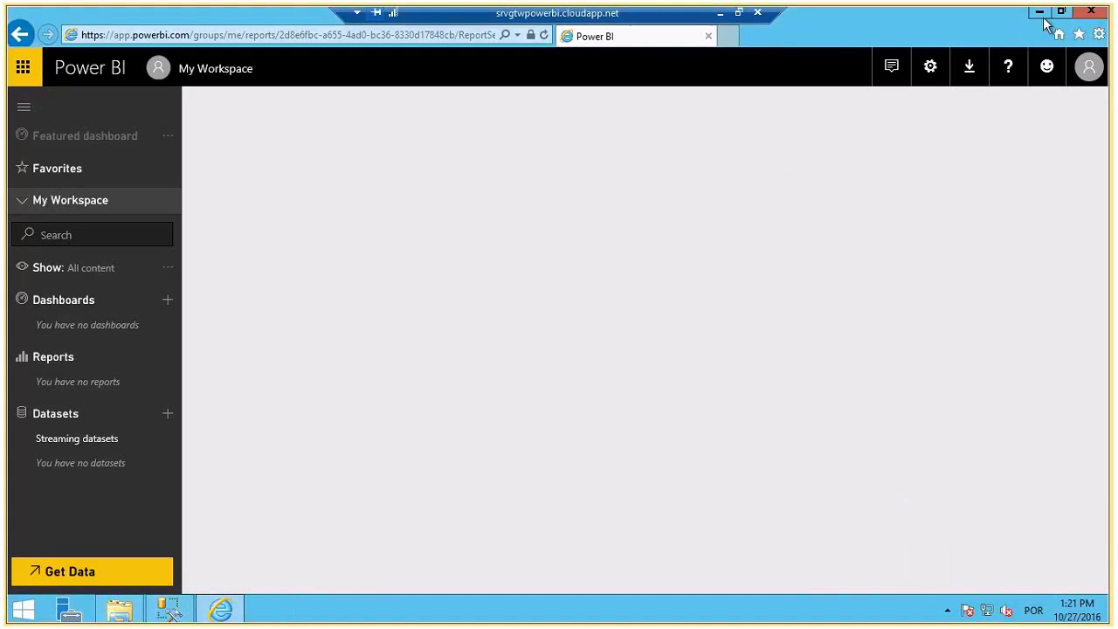
left_click(1042, 15)
- Launch Power BI Desktop from Start search ('power') and dismiss the welcome screen
key("super")
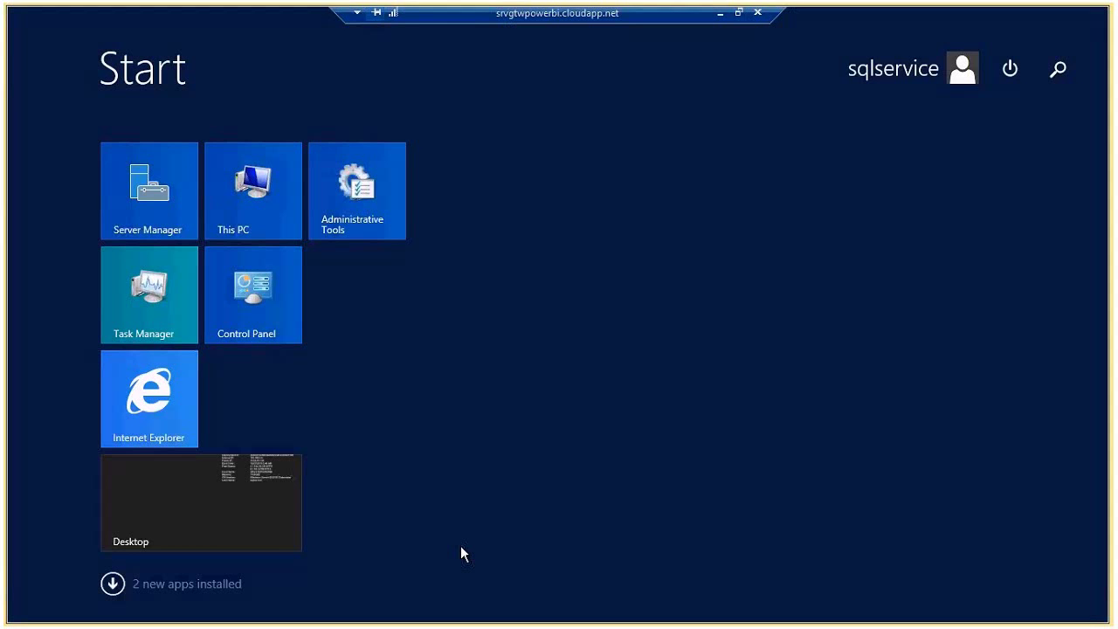
type("power BI Desktop")
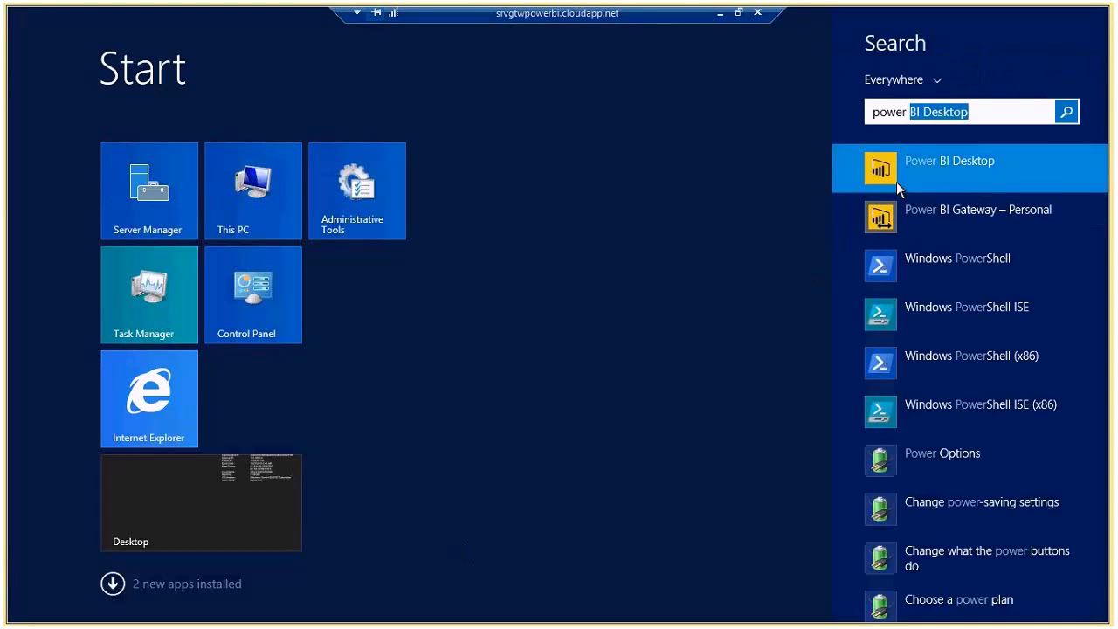
left_click(897, 183)
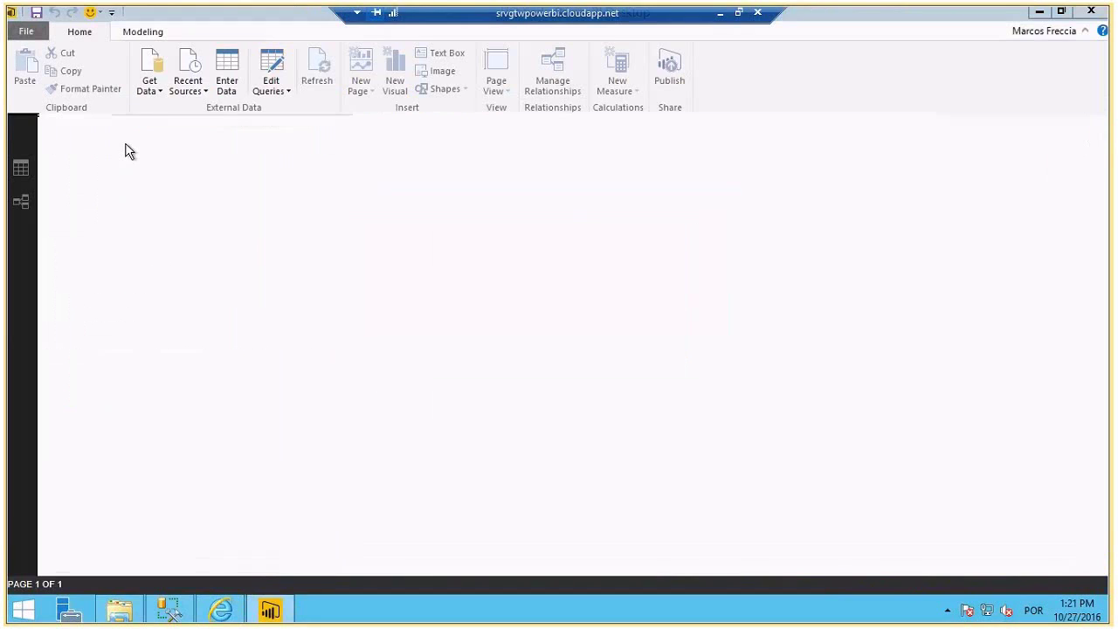
key("Escape")
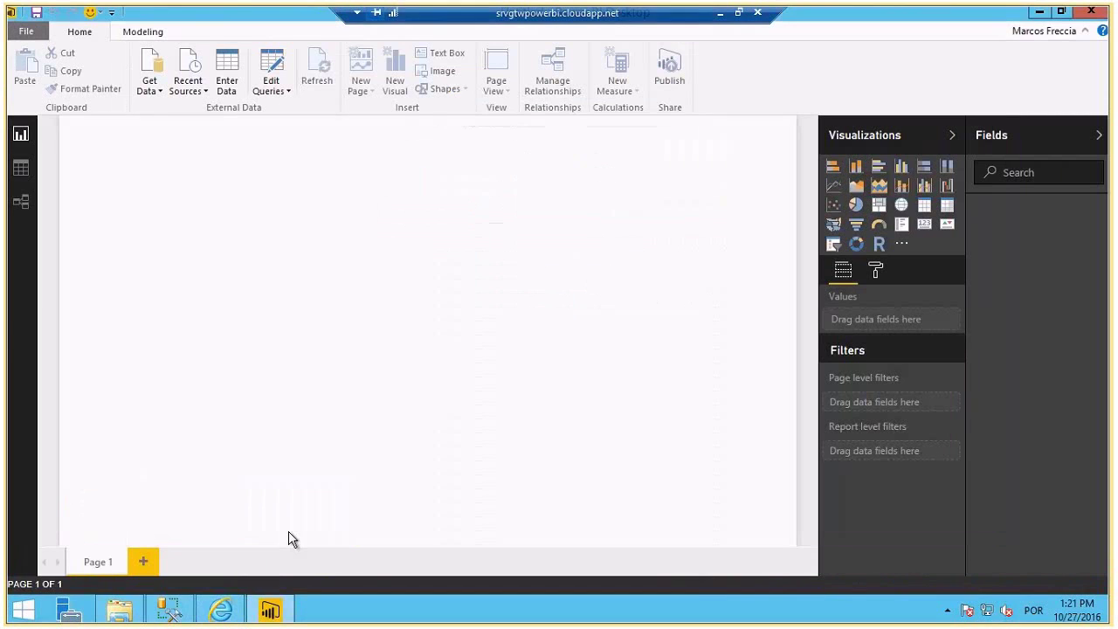
- In SSMS, show the local EAD_DW database and the Azure server's powerbidb database
left_click(170, 611)
left_click(70, 140)
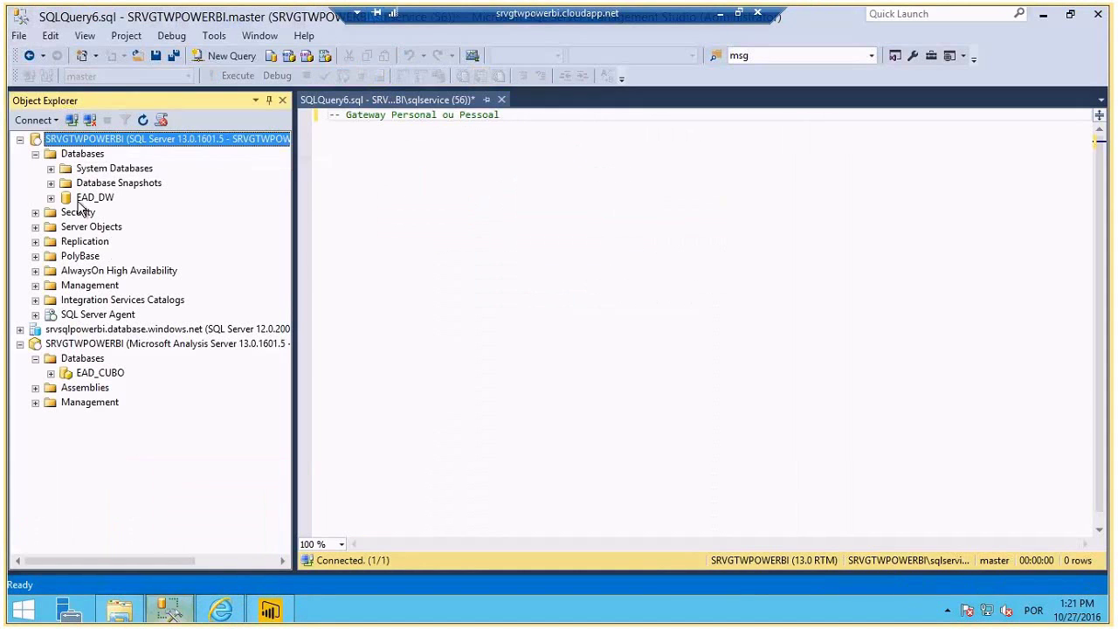
left_click(95, 197)
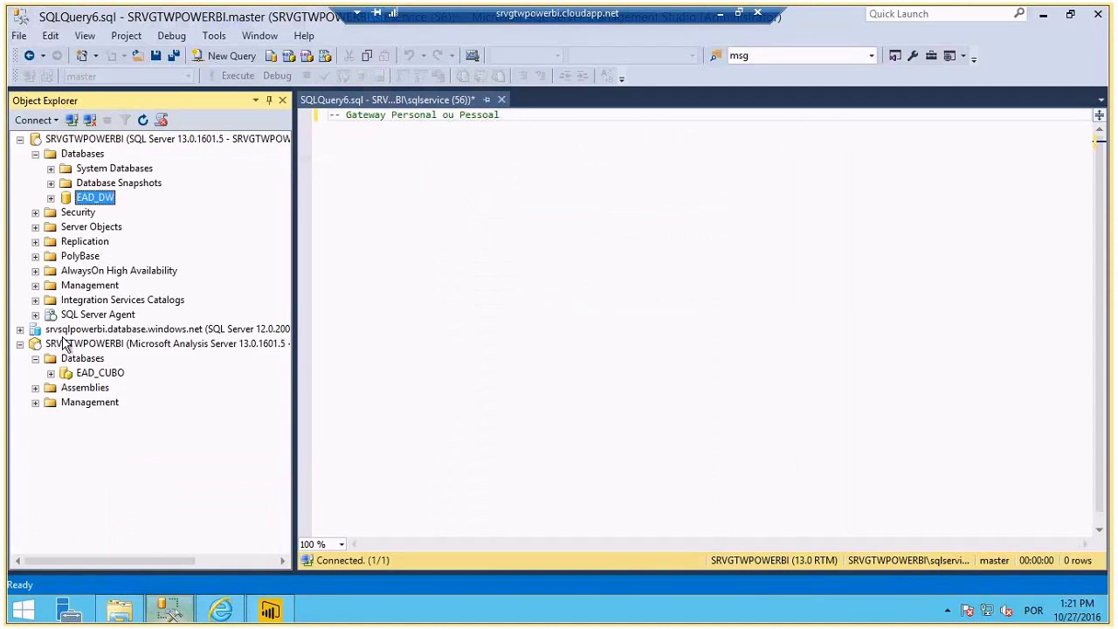
left_click(21, 330)
left_click(78, 344)
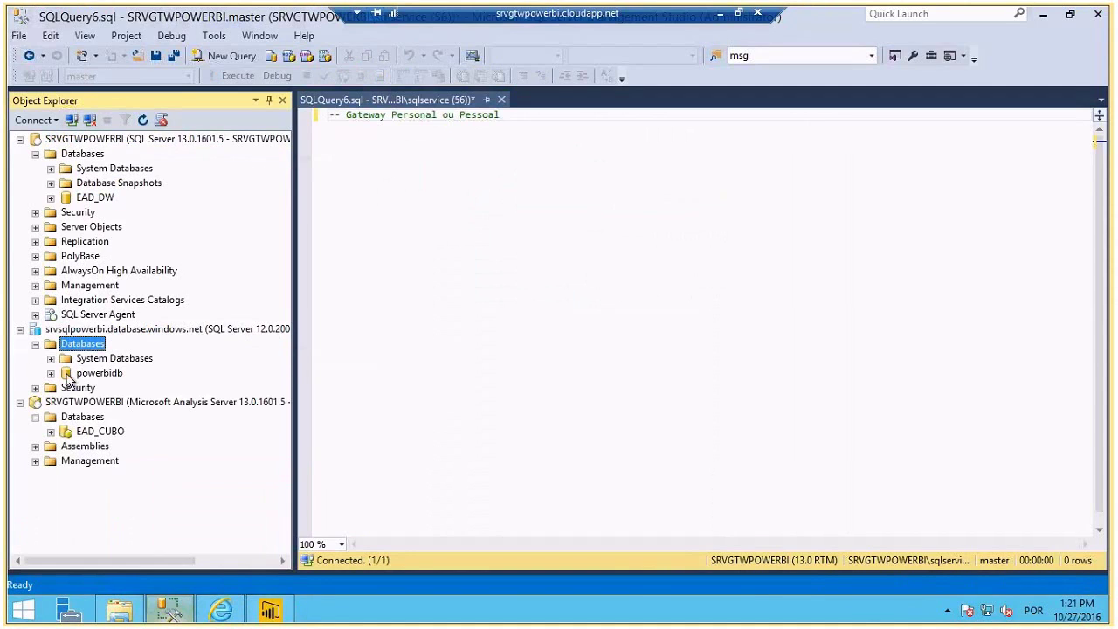
left_click(68, 374)
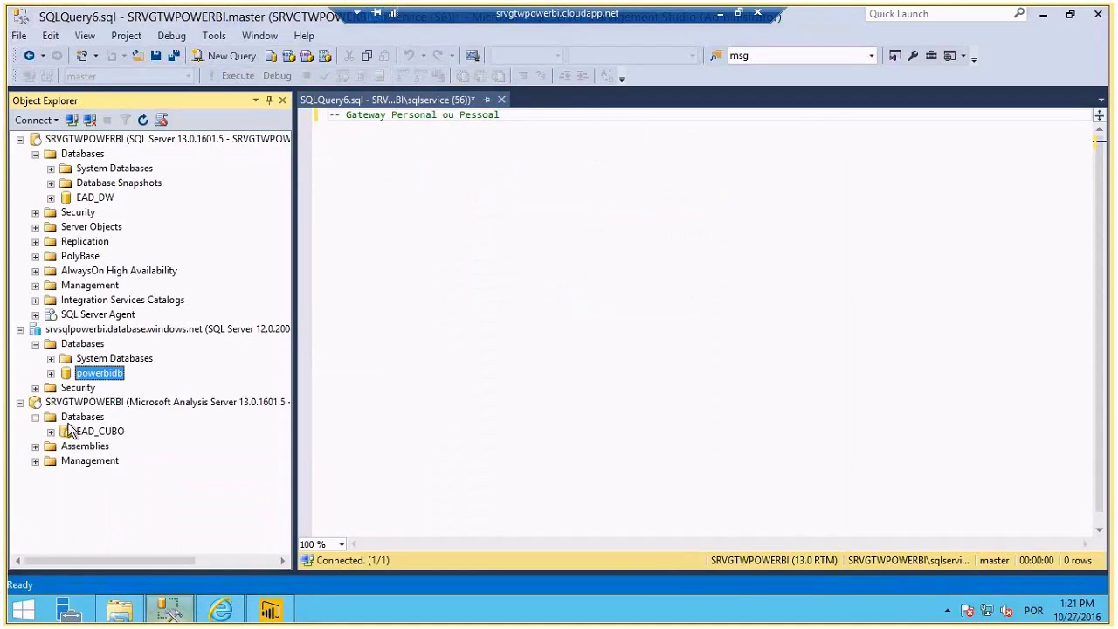
- Expand EAD_CUBO and browse its Data Sources, Cubes and Dimensions folders
left_click(75, 418)
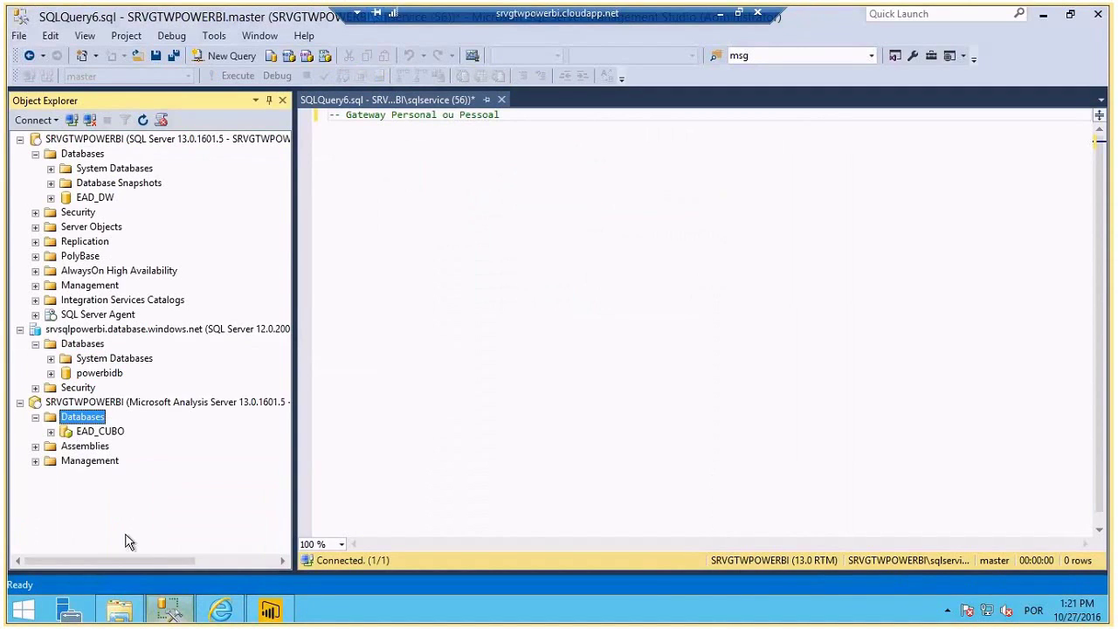
left_click(74, 437)
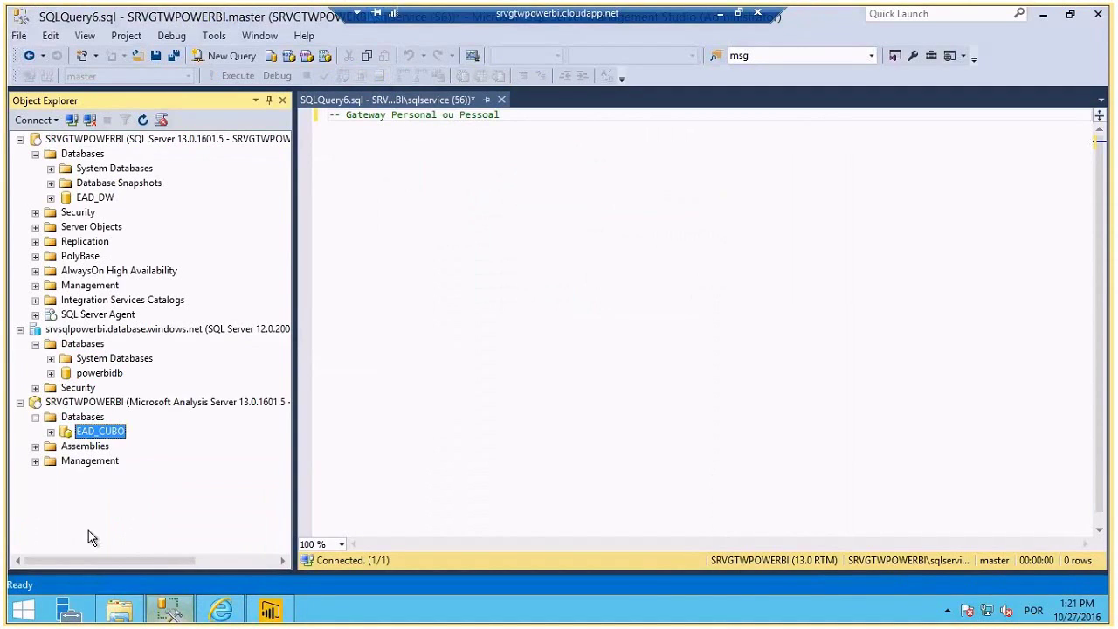
left_click(51, 432)
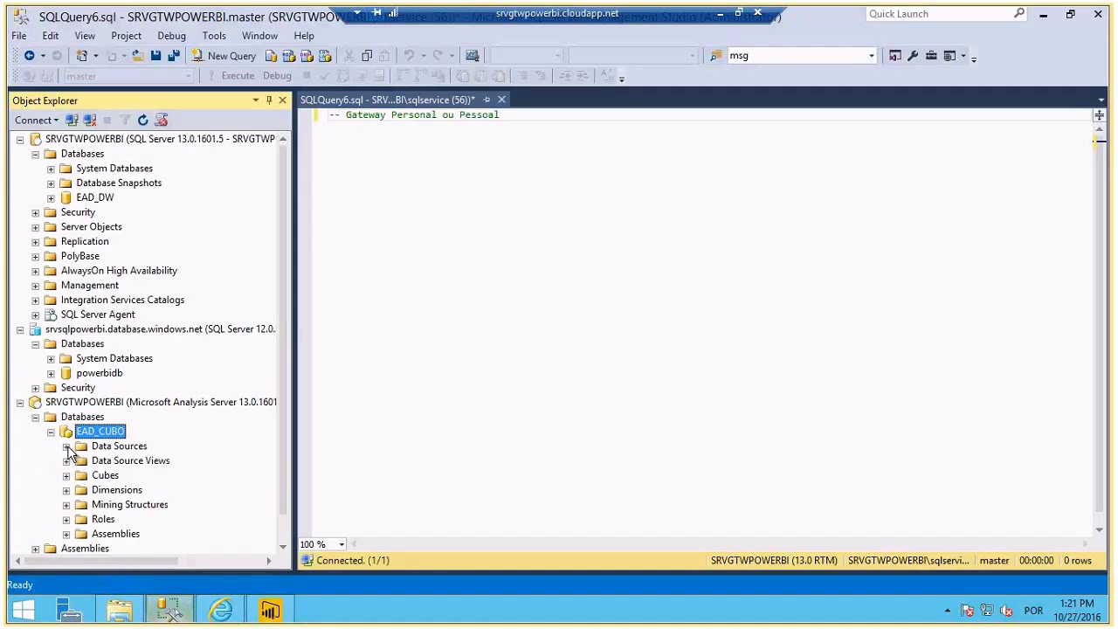
left_click(66, 446)
left_click(66, 446)
left_click(67, 476)
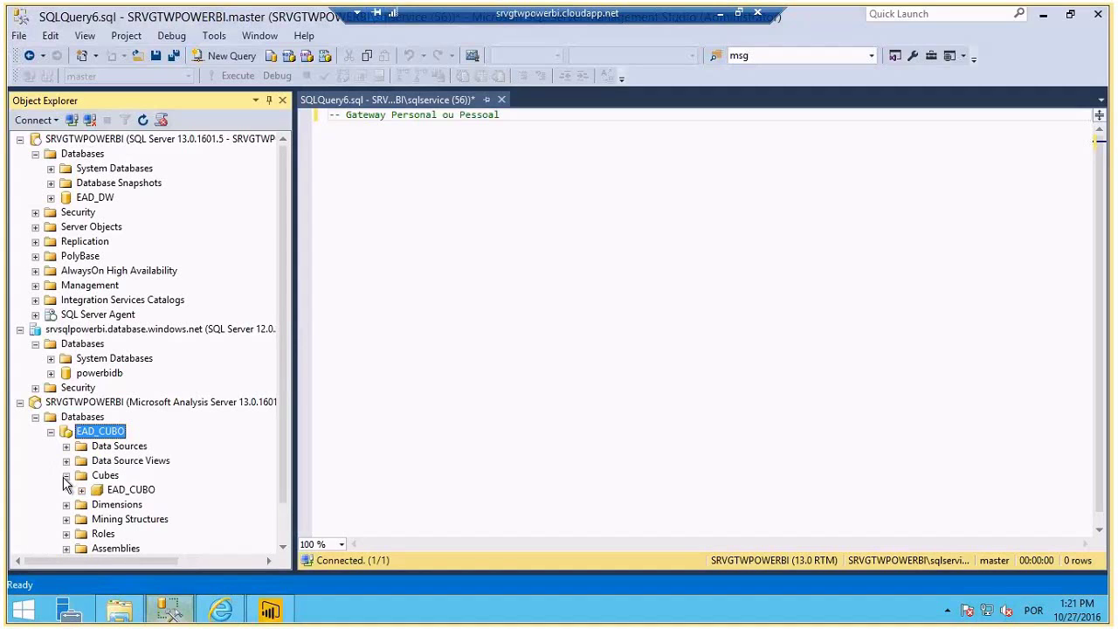
left_click(66, 476)
left_click(67, 490)
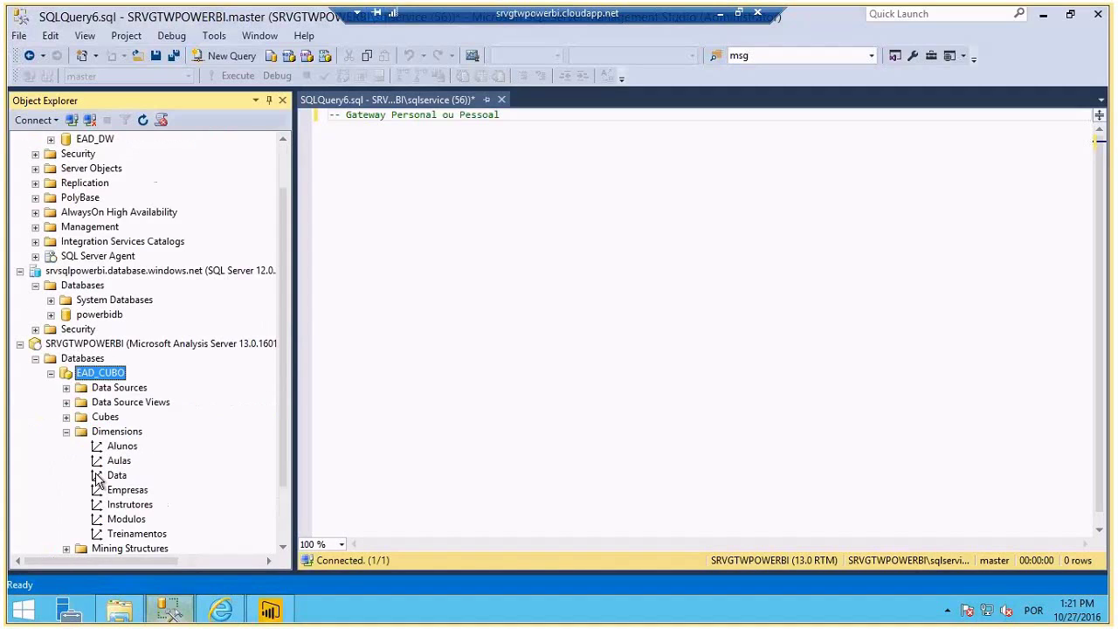
left_click(67, 432)
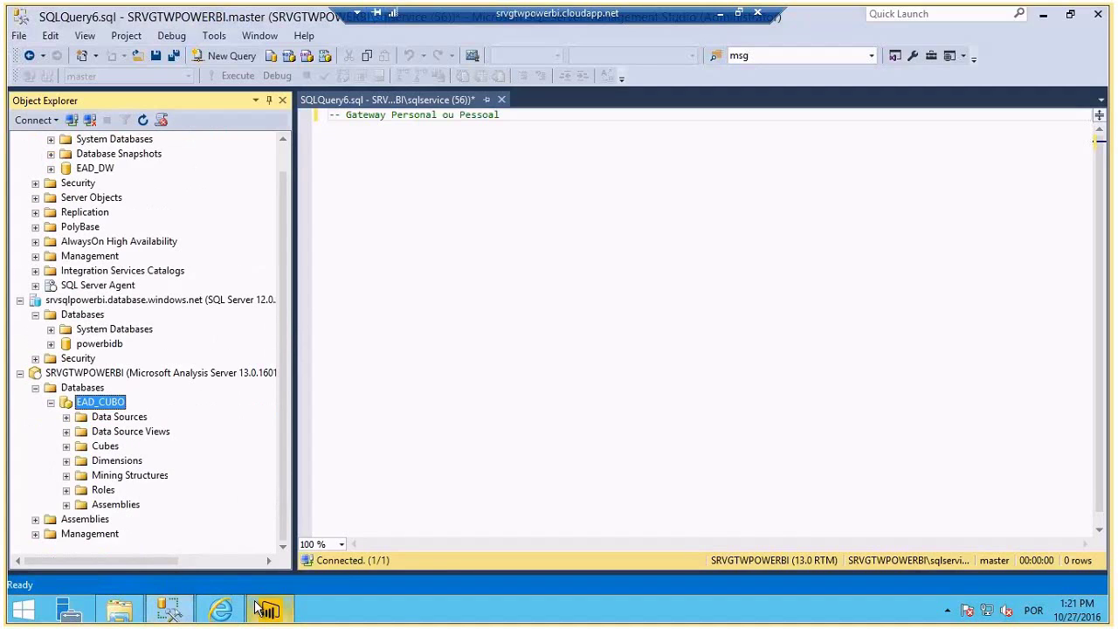
left_click(269, 610)
- Connect to SQL Server SRVGTWPOWERBI, database EAD_DW, via DirectQuery and load the HistoricoAlunos table
left_click(149, 85)
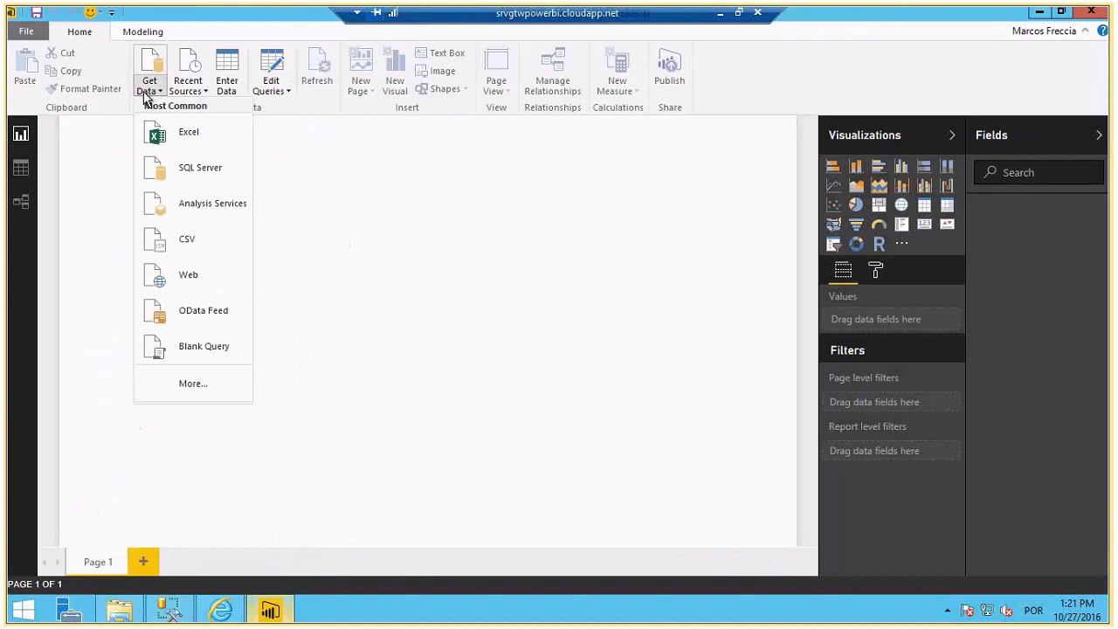
left_click(210, 166)
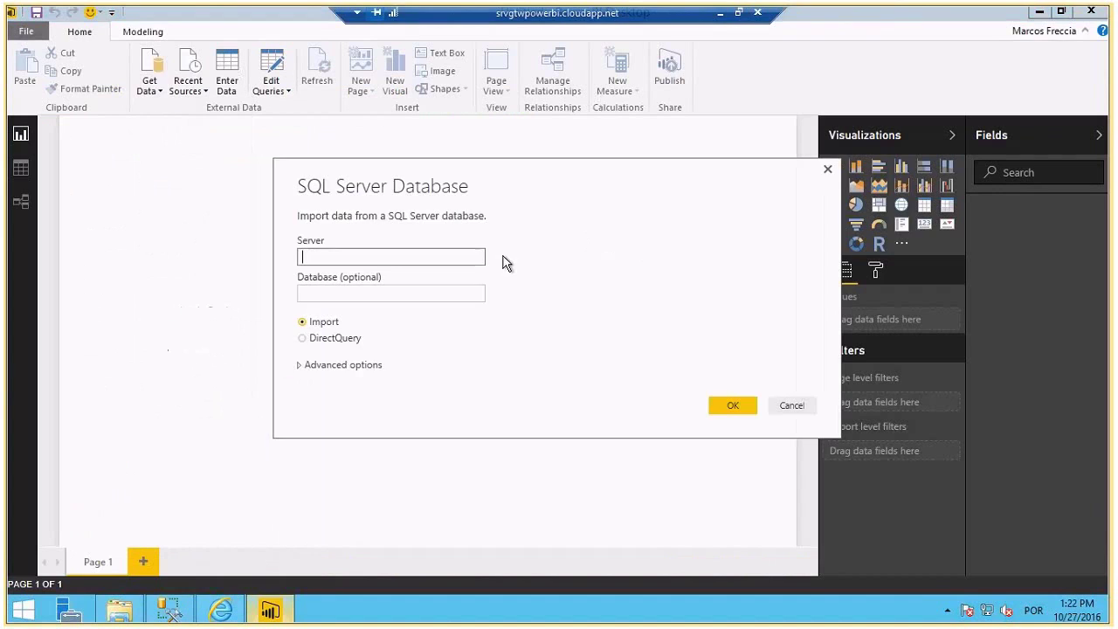
type("SRVGTWPOWERBI")
key("Tab")
type("EAD_")
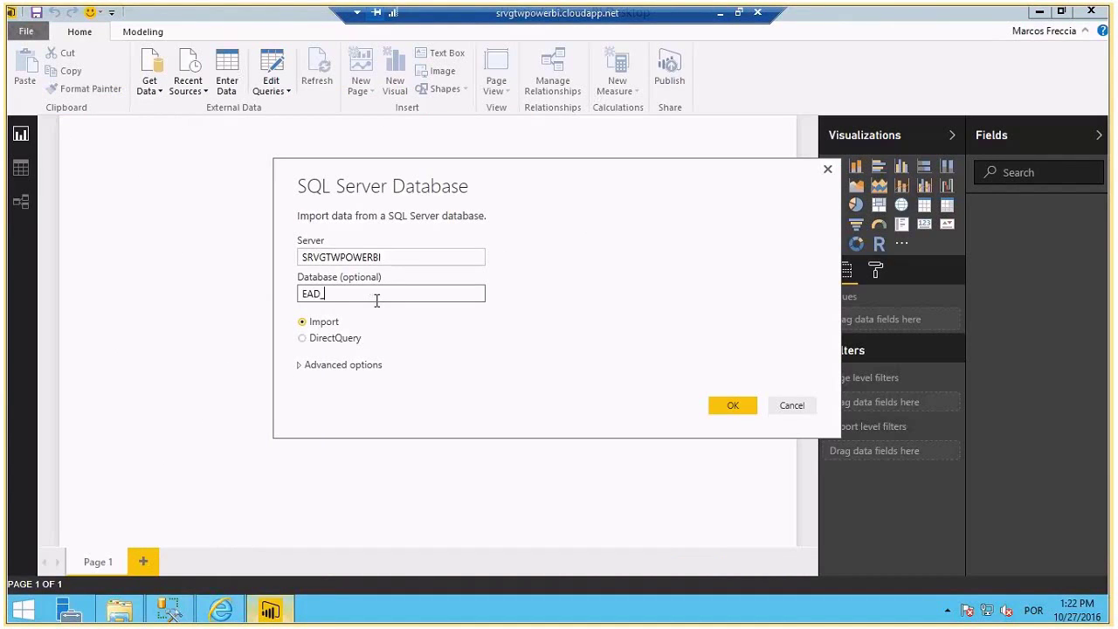
type("DW")
left_click(313, 345)
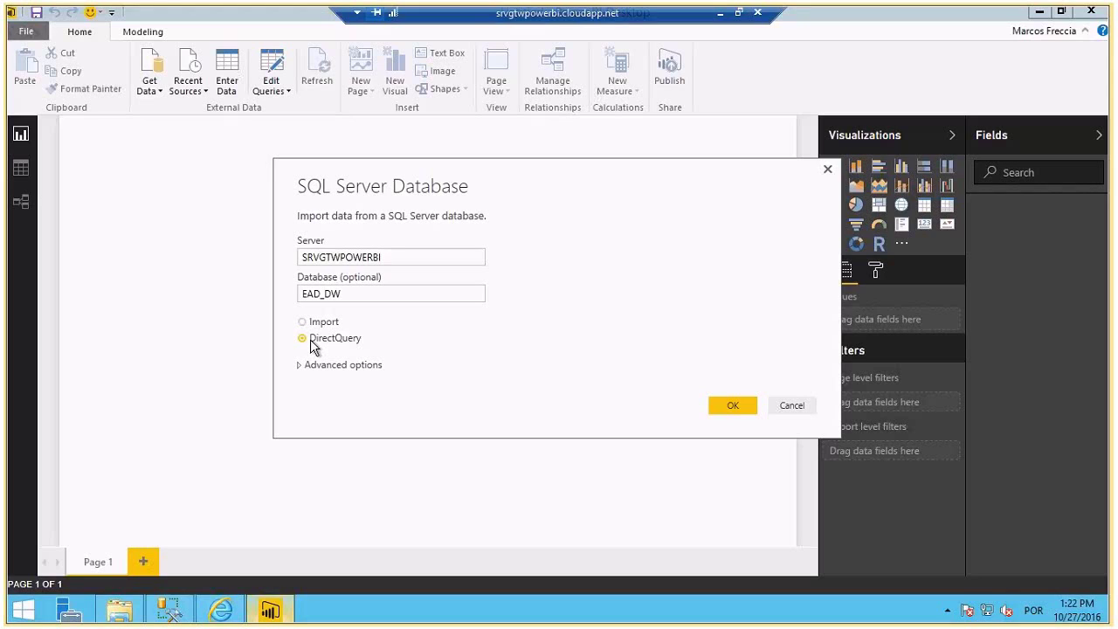
left_click(732, 409)
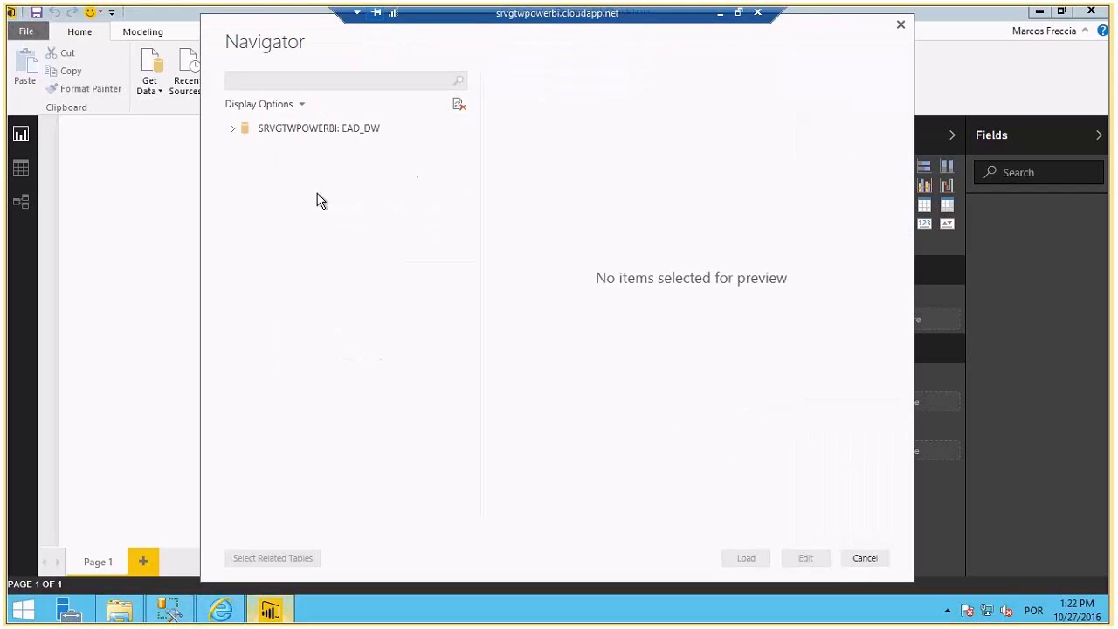
left_click(250, 149)
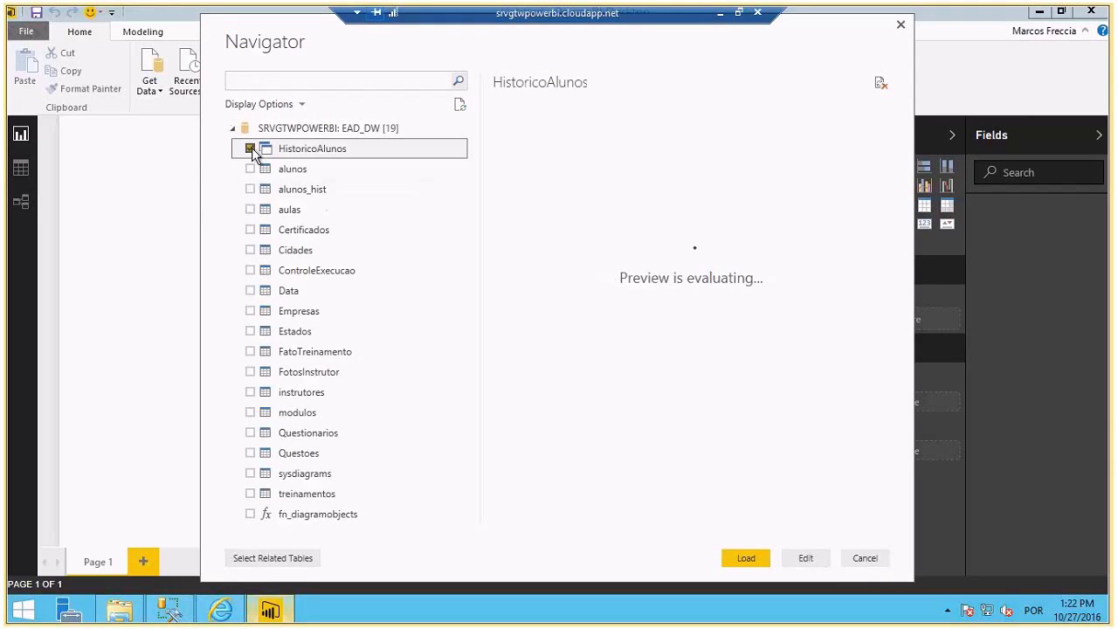
left_click(744, 556)
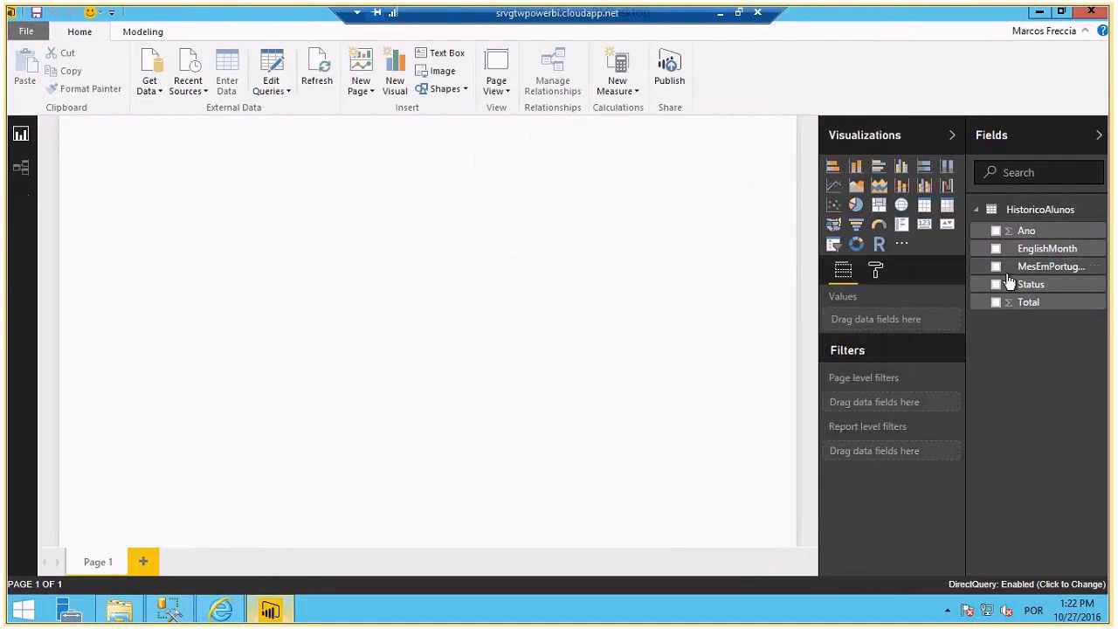
- Build an area chart of Total by MesEmPortugues and Status on Page 1
left_click(997, 266)
left_click(996, 284)
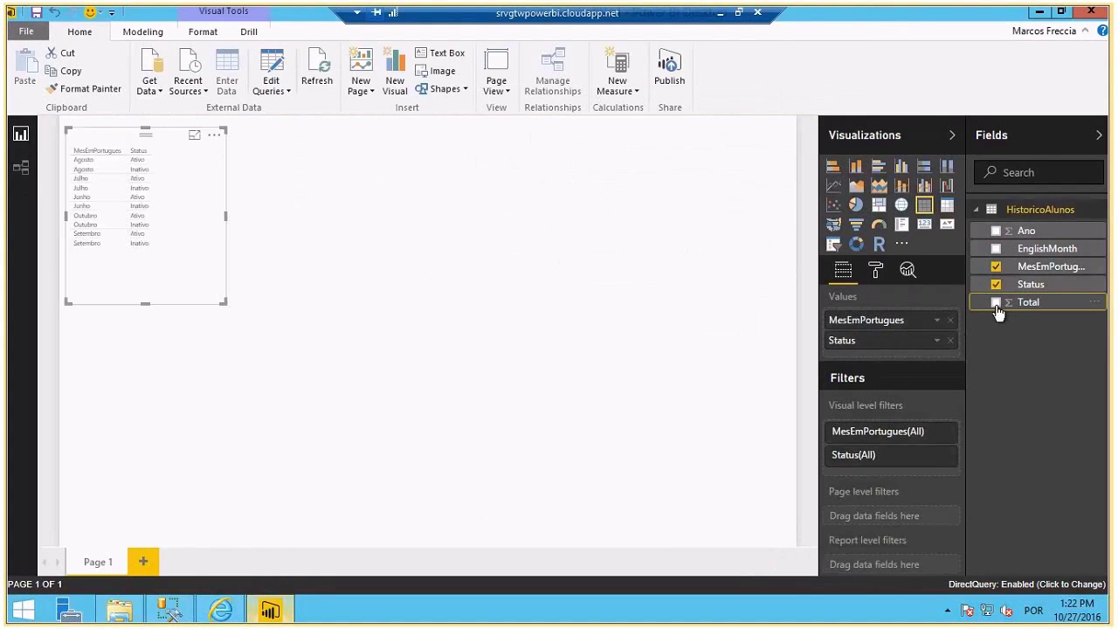
left_click(996, 302)
left_click(879, 186)
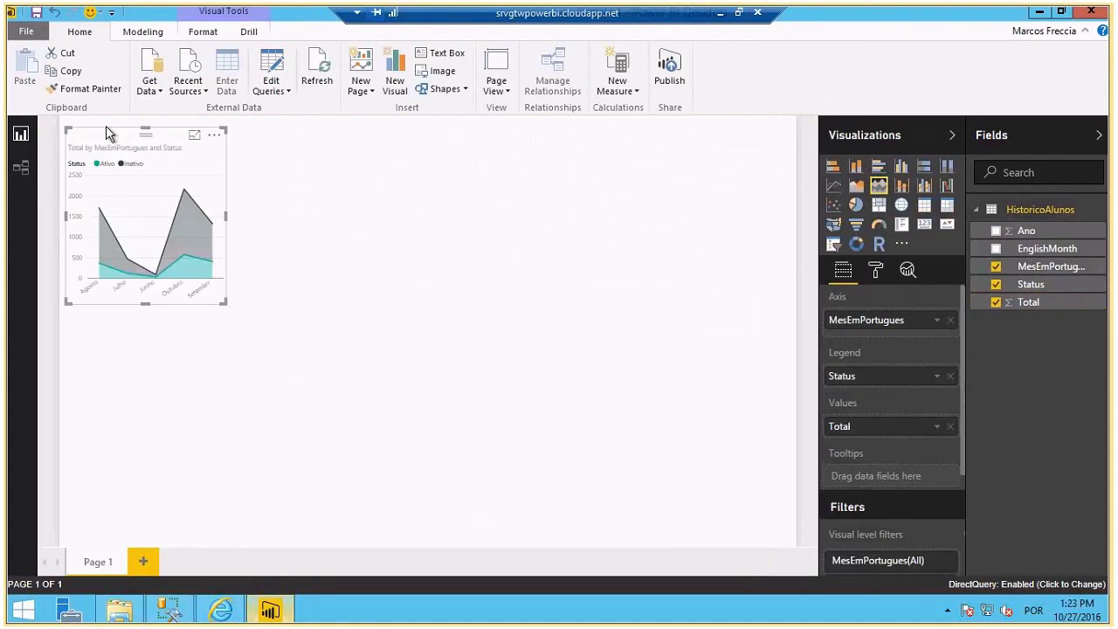
left_click_drag(95, 129, 90, 118)
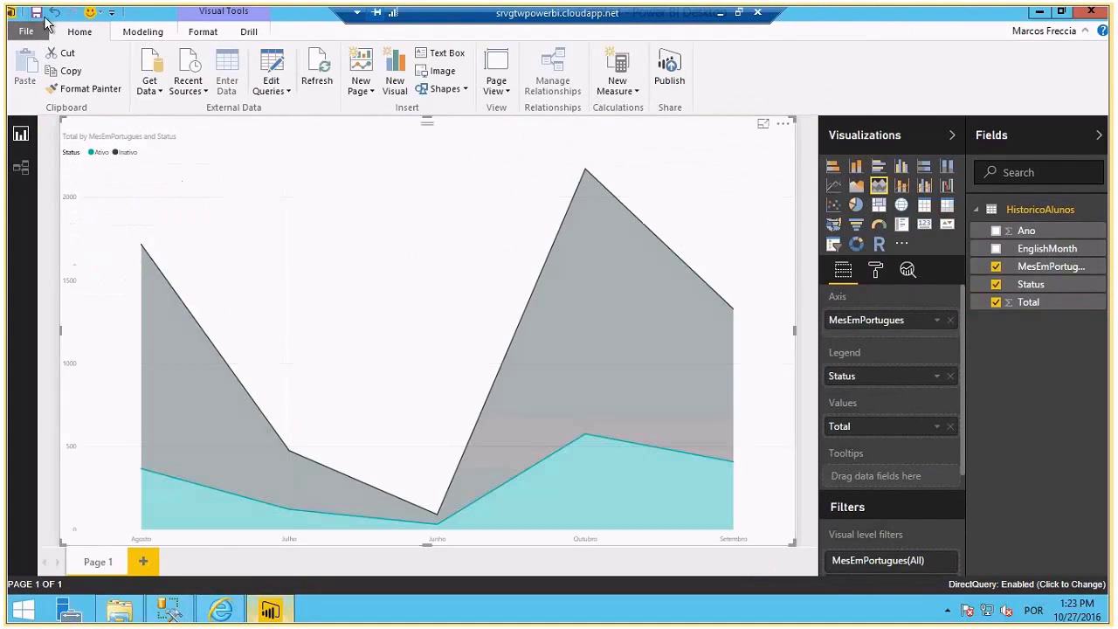
- Save the report to the Desktop as Historico
left_click(36, 12)
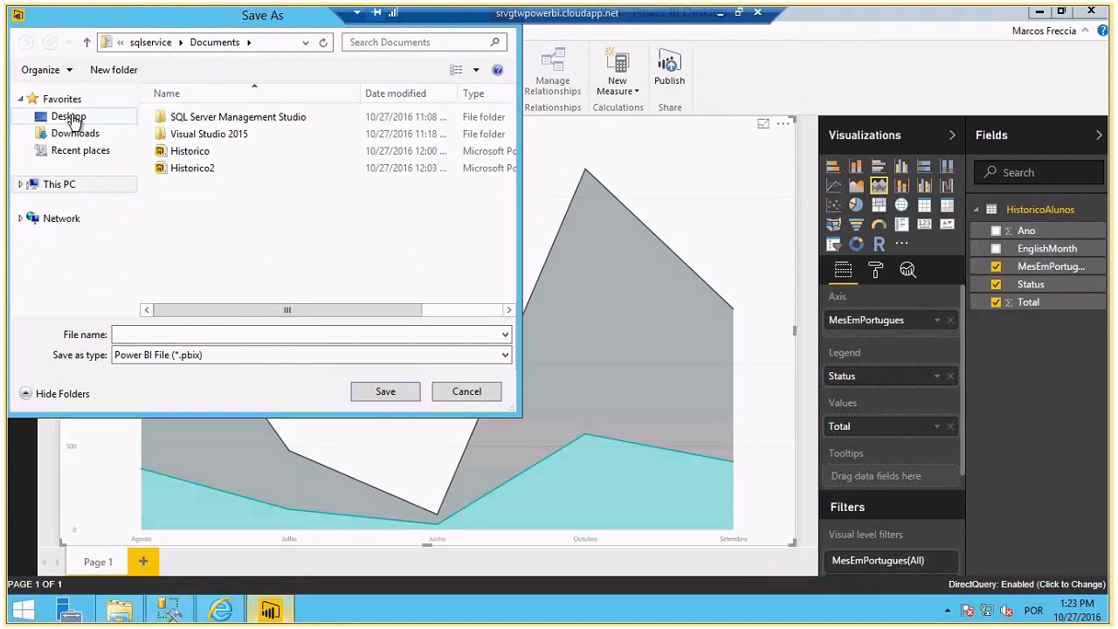
left_click(70, 116)
left_click(198, 334)
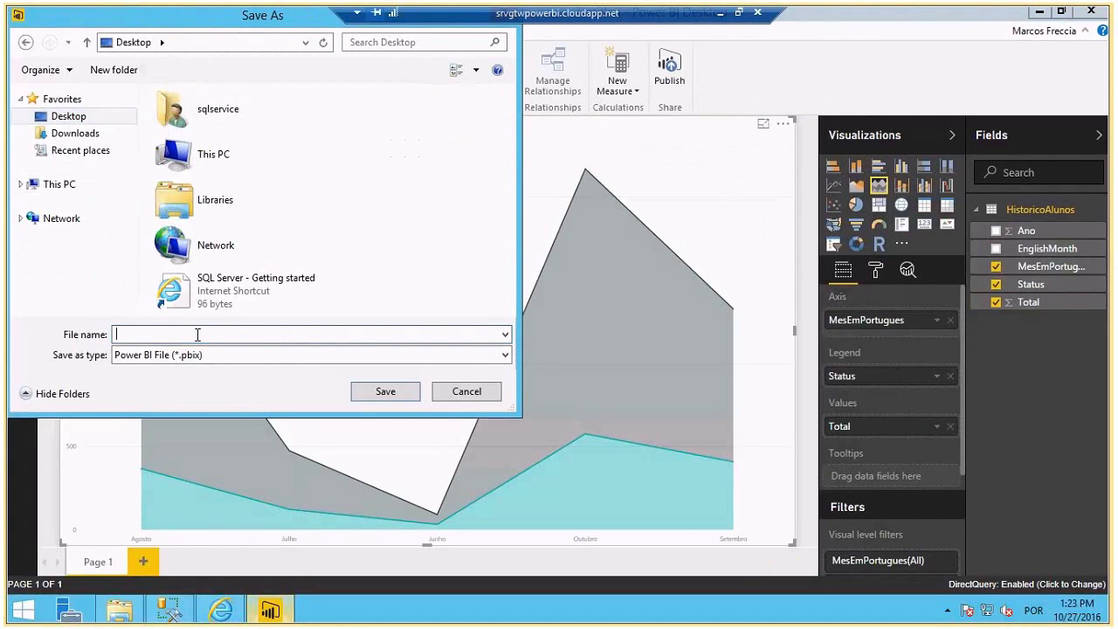
type("Historico")
left_click(383, 391)
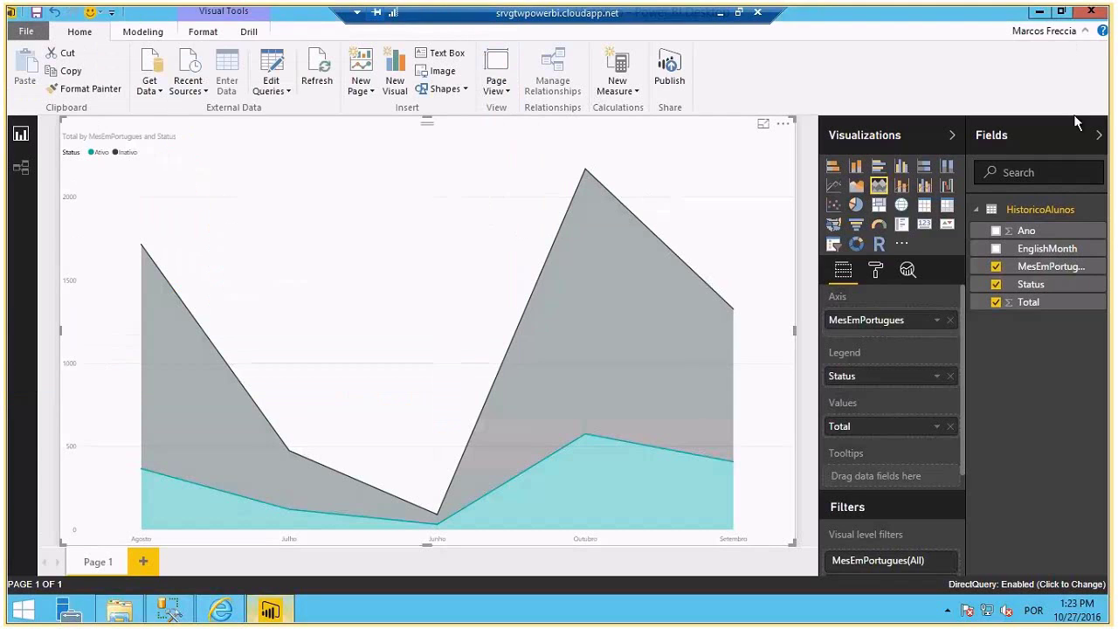
- Collapse and restore the ribbon, then show the signed-in account's options menu
left_click(1086, 32)
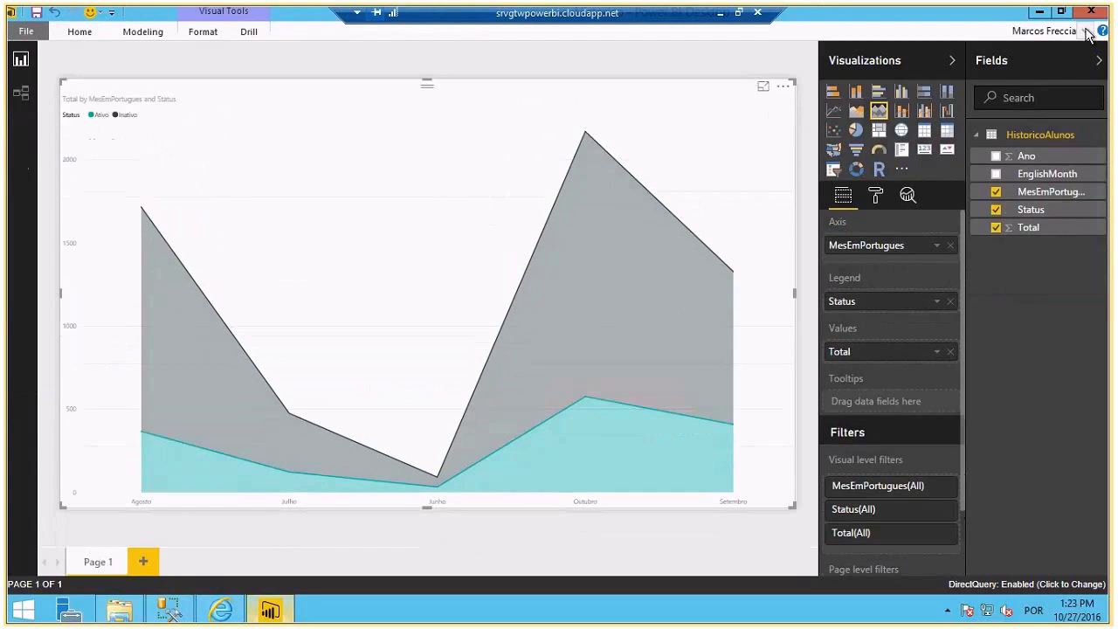
left_click(1086, 31)
left_click(1055, 34)
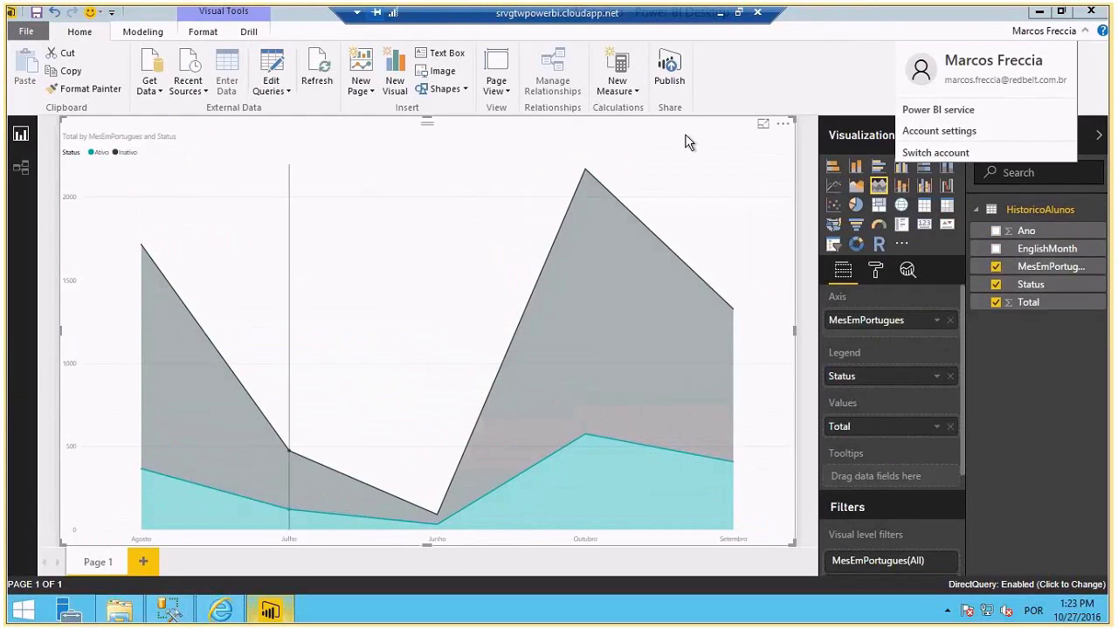
- Publish the Historico report to Power BI and open Historico.pbix in the web workspace
left_click(807, 90)
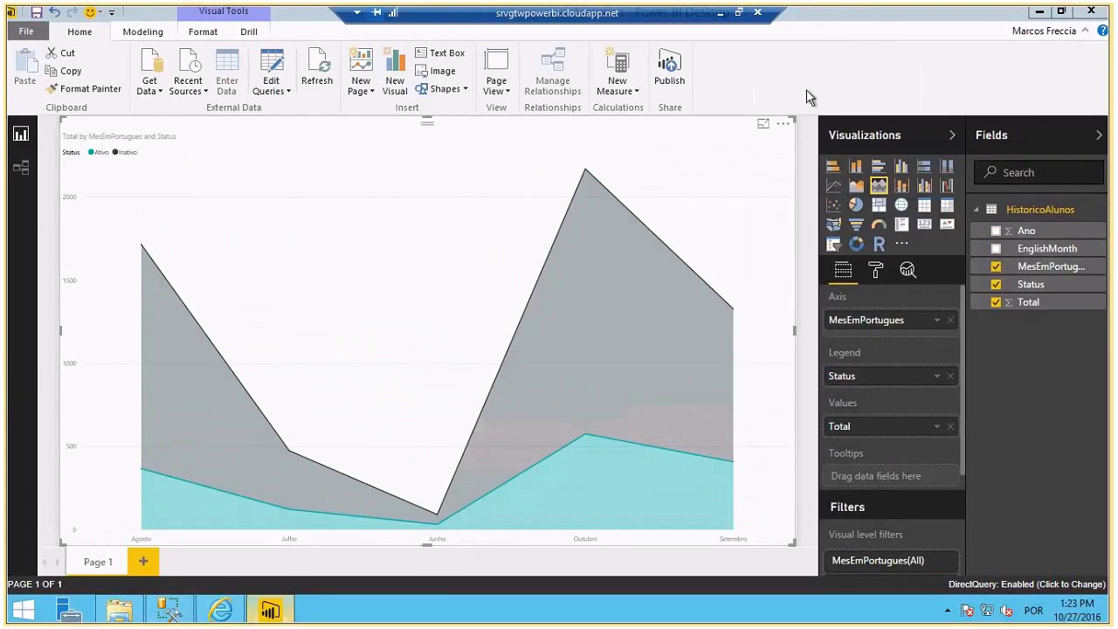
left_click(656, 74)
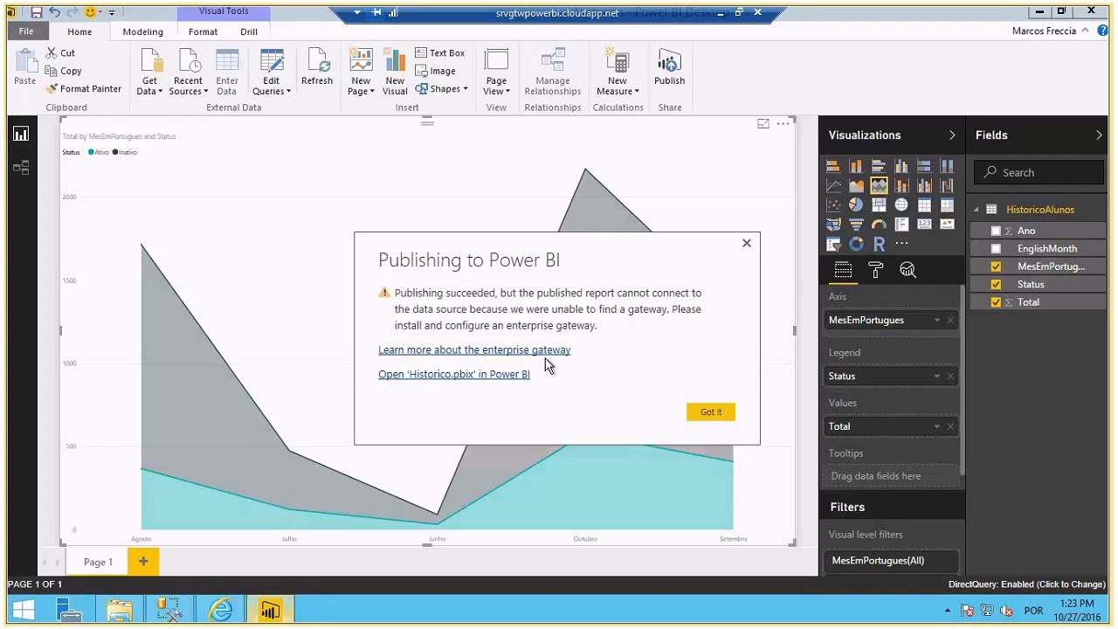
left_click(732, 416)
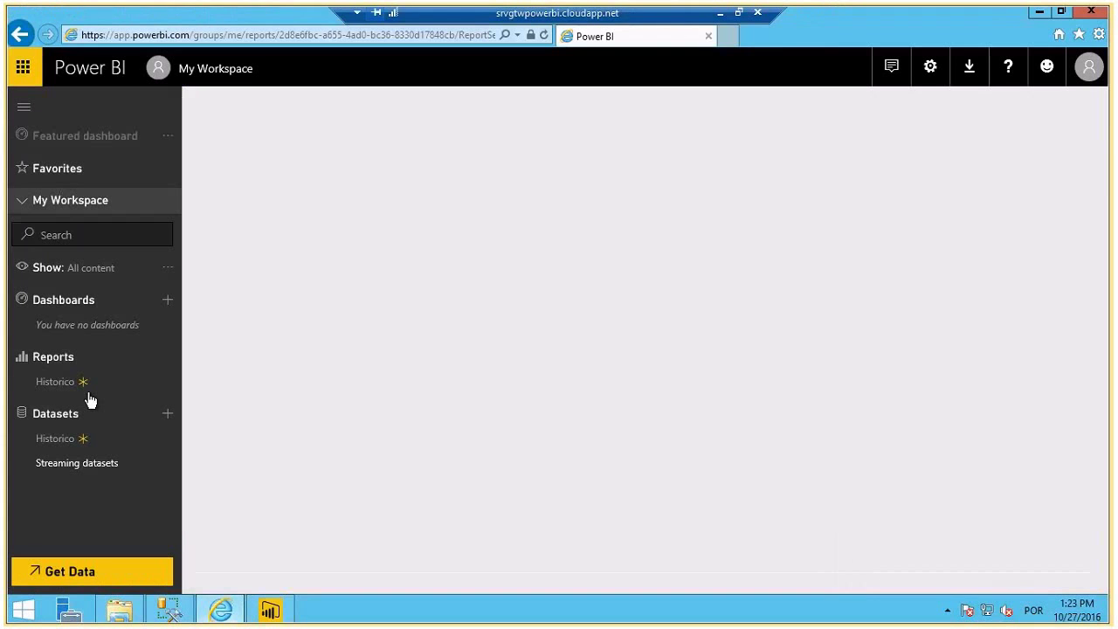
left_click(88, 391)
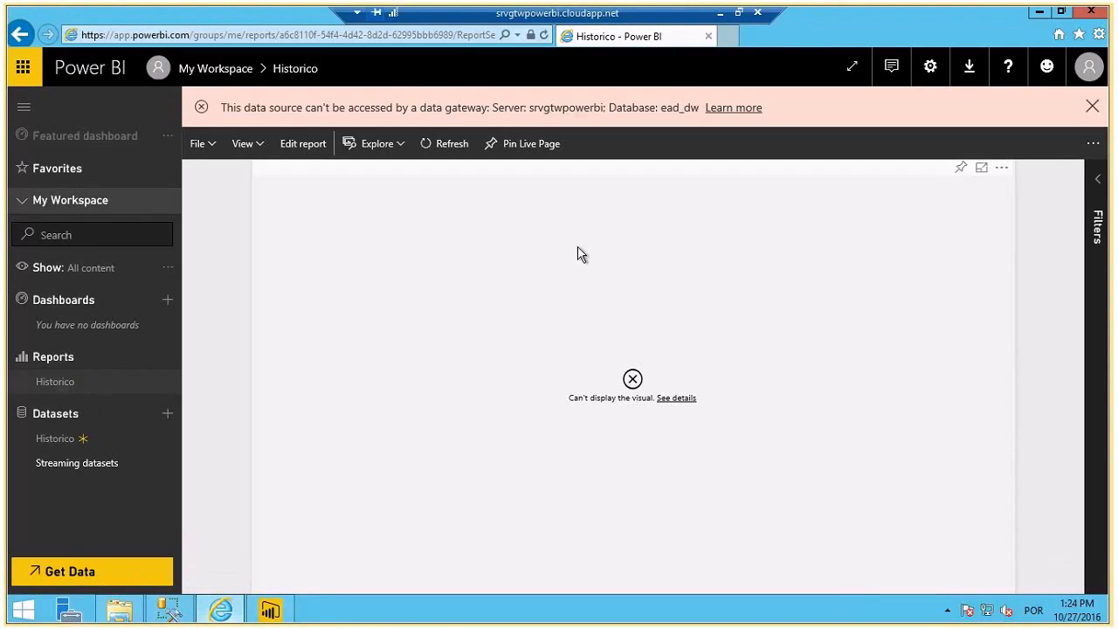
- Check Manage gateways and the Historico dataset settings online, then return to Power BI Desktop
left_click(932, 72)
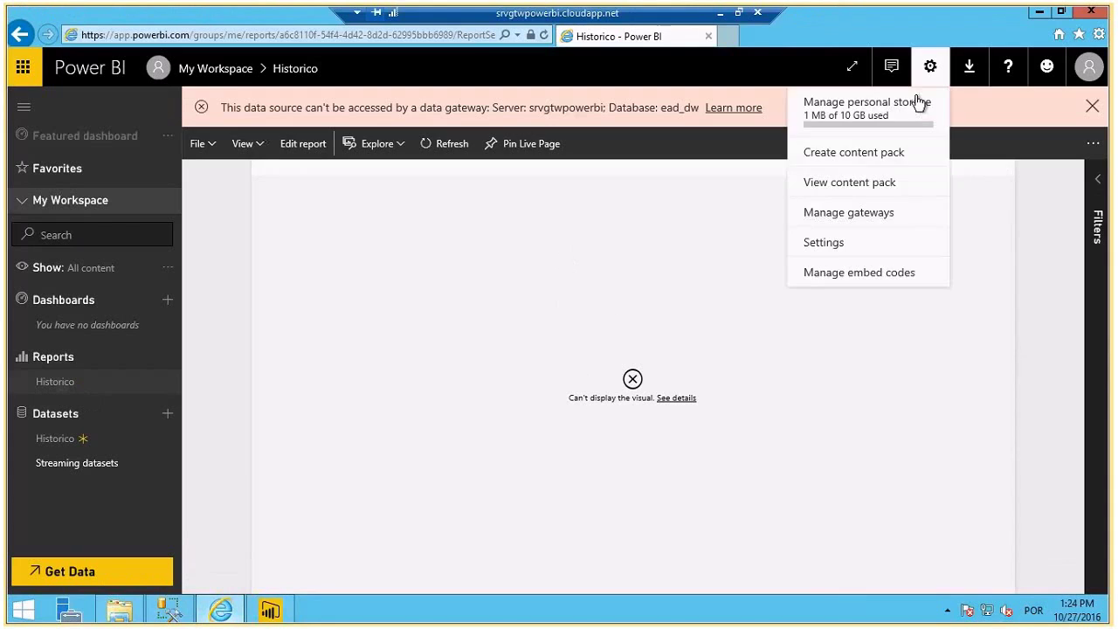
left_click(836, 214)
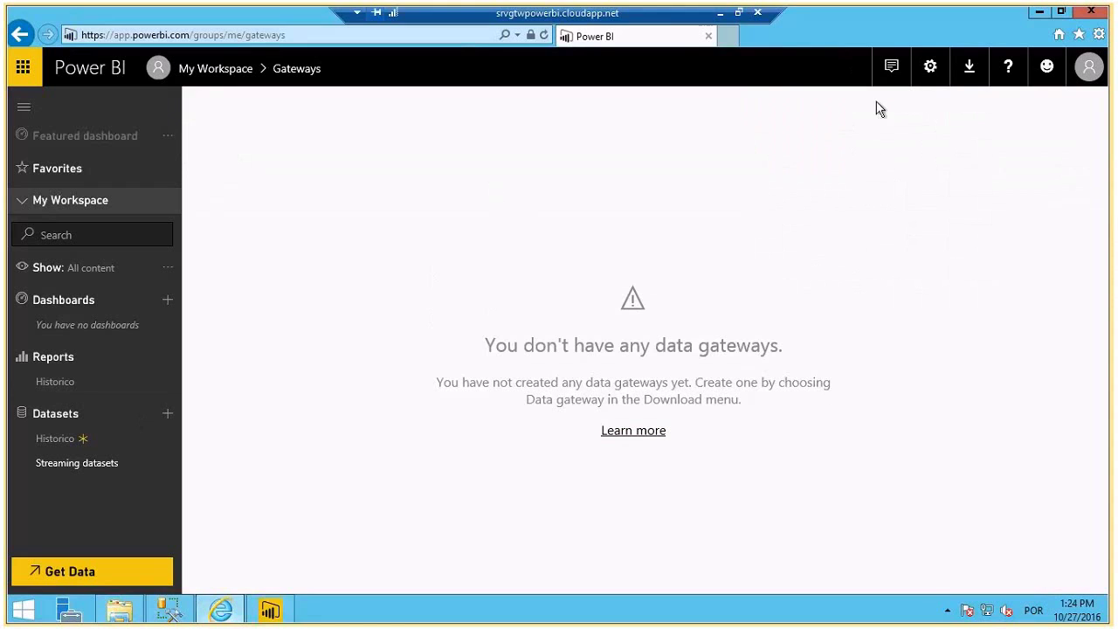
left_click(931, 66)
left_click(827, 243)
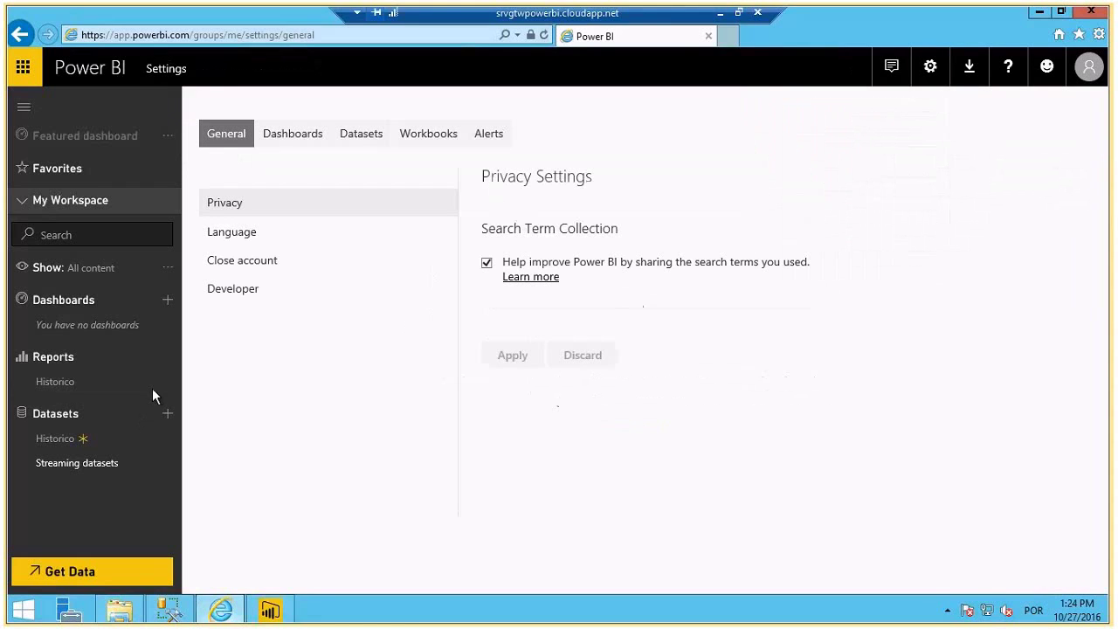
left_click(371, 141)
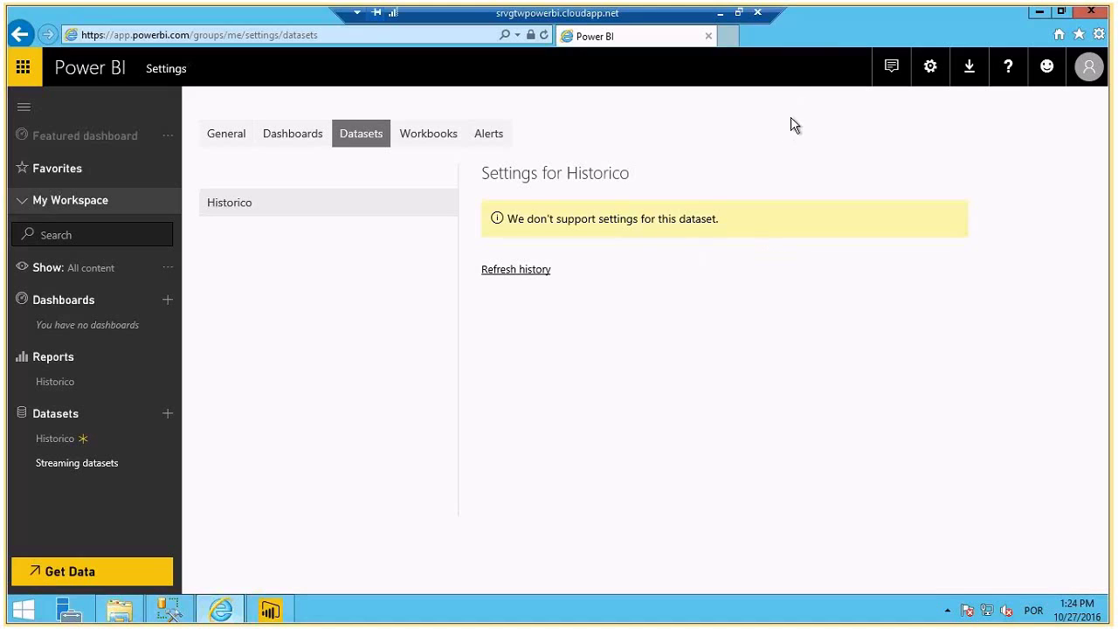
left_click(284, 613)
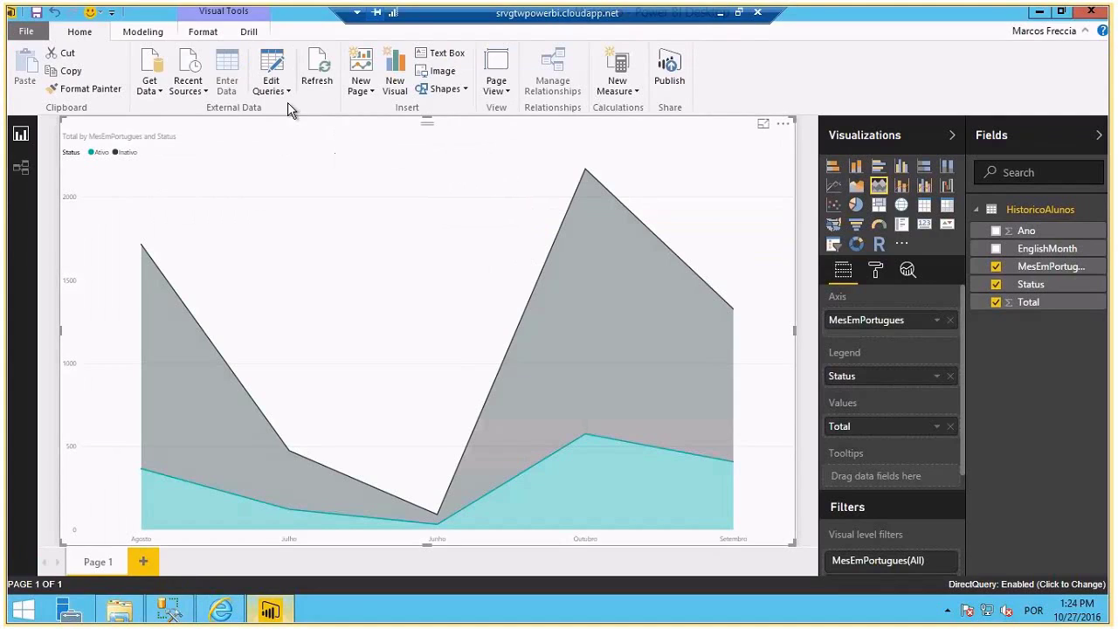
- Clear the saved permissions for the srvgtwpowerbi;EAD_DW data source in Data source settings
left_click(29, 35)
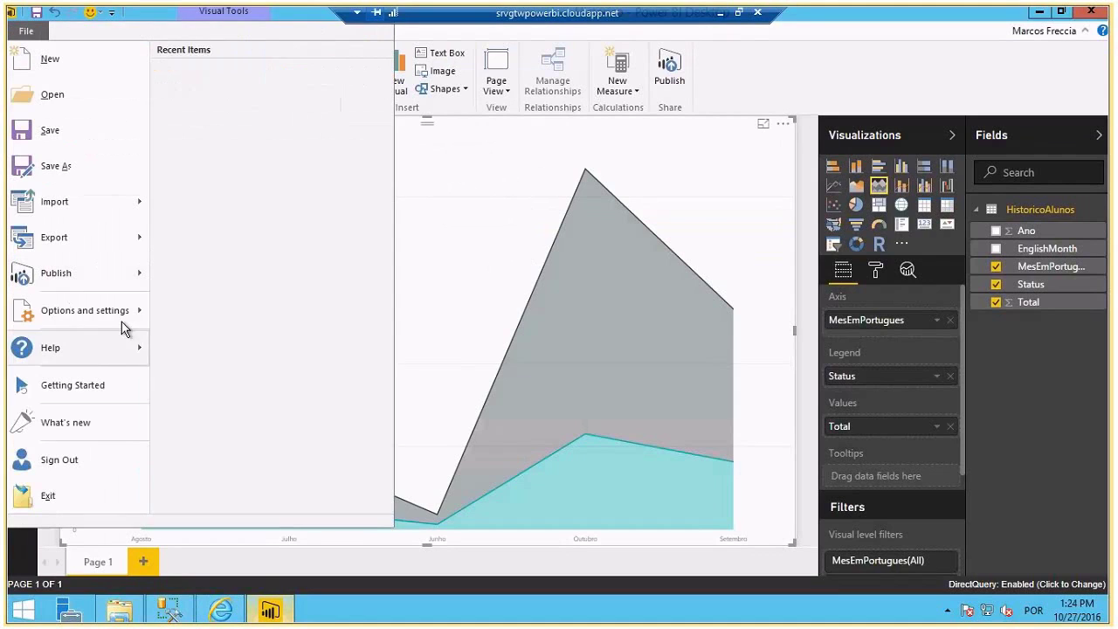
mouse_move(128, 311)
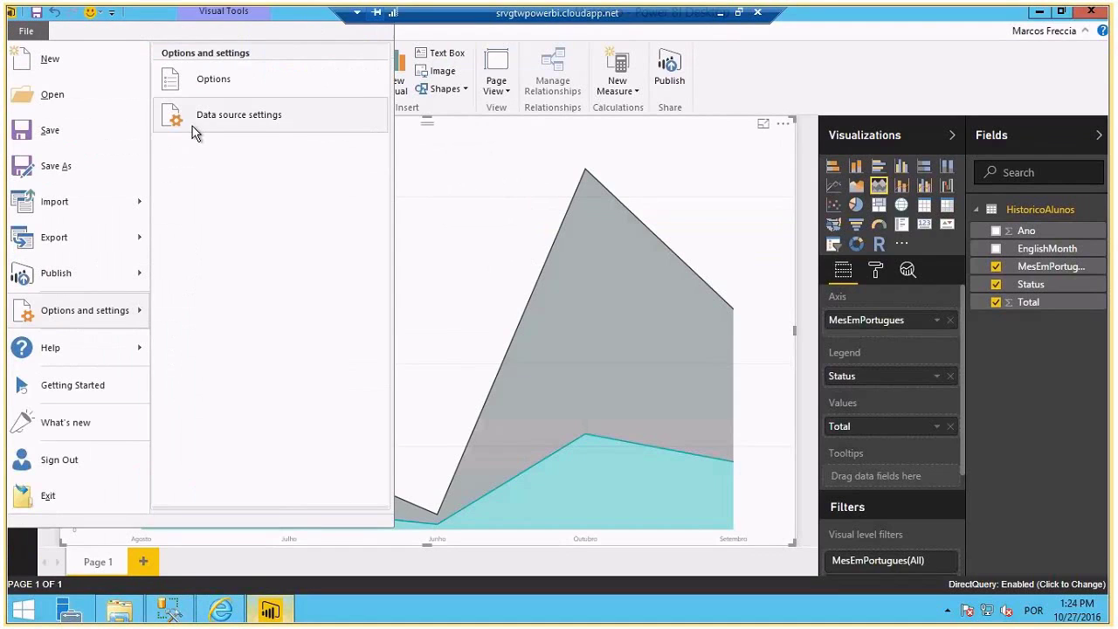
left_click(194, 127)
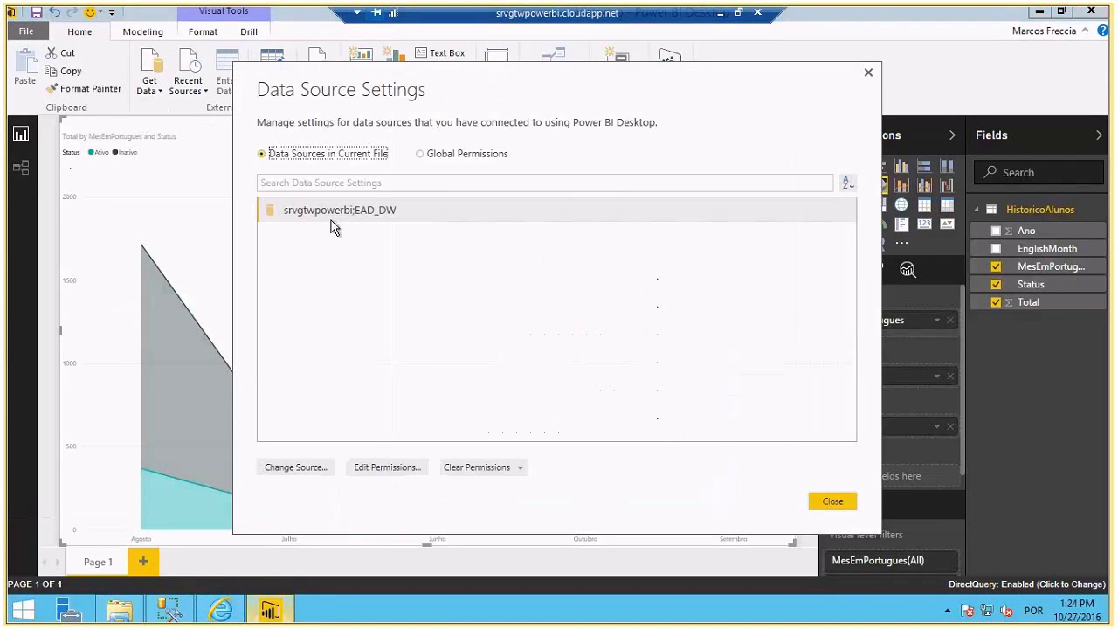
left_click(332, 220)
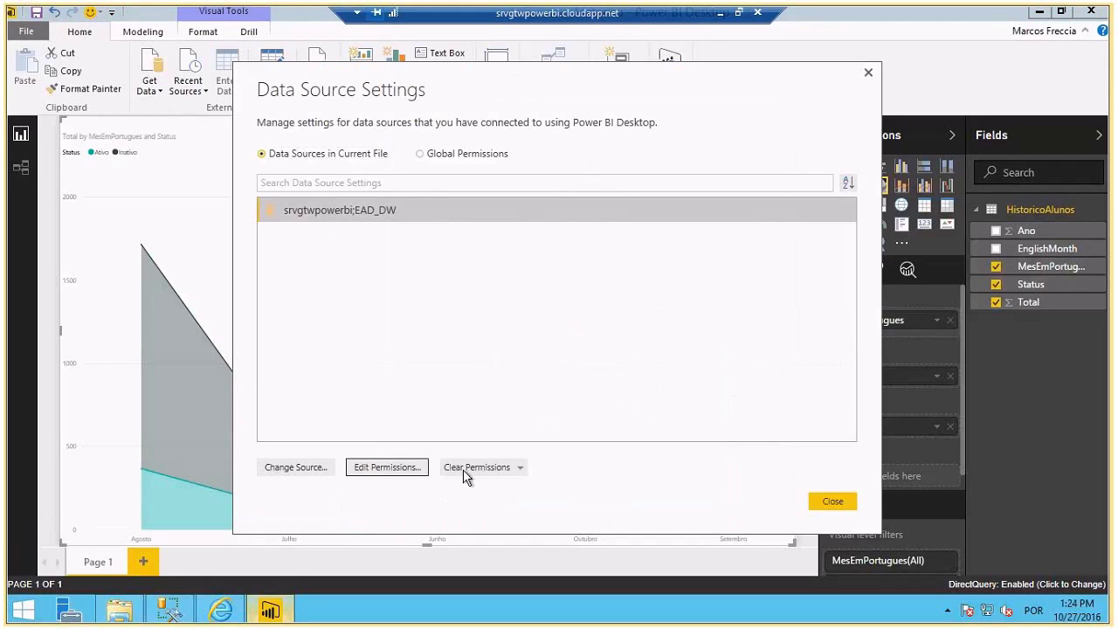
left_click(465, 472)
left_click(618, 342)
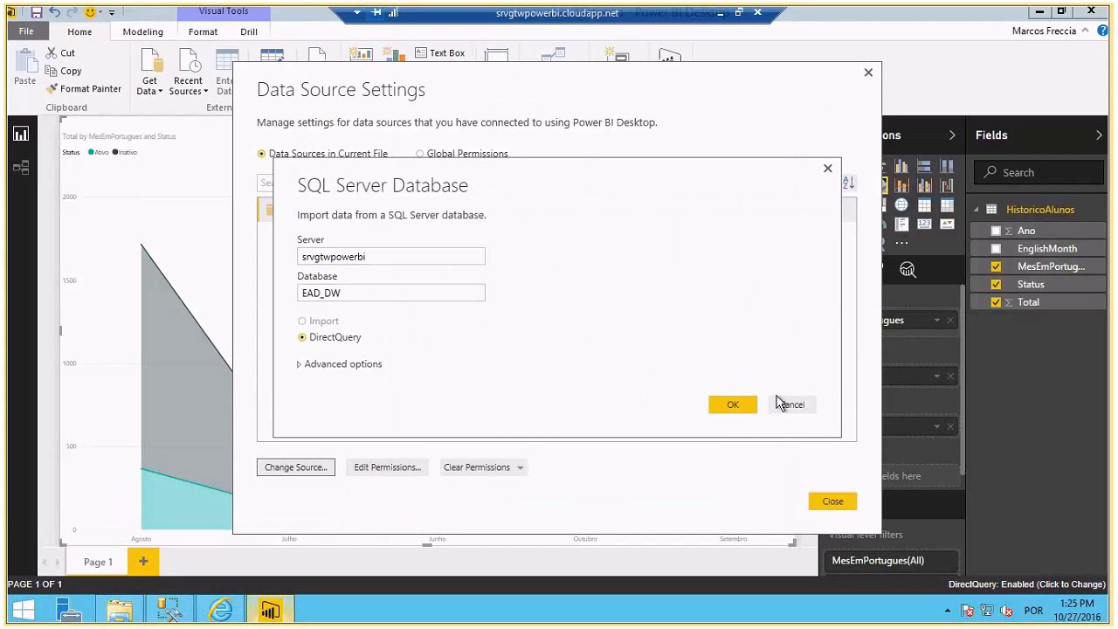
left_click(735, 403)
left_click(831, 513)
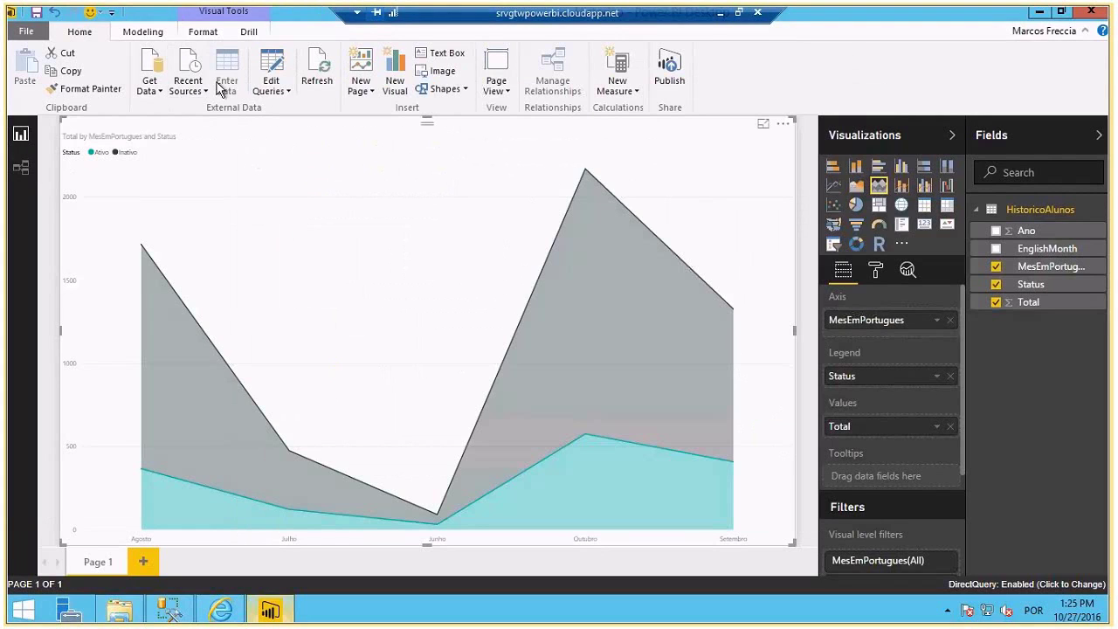
- Refresh the report data, then cancel the database credentials prompt
left_click(321, 77)
left_click(330, 215)
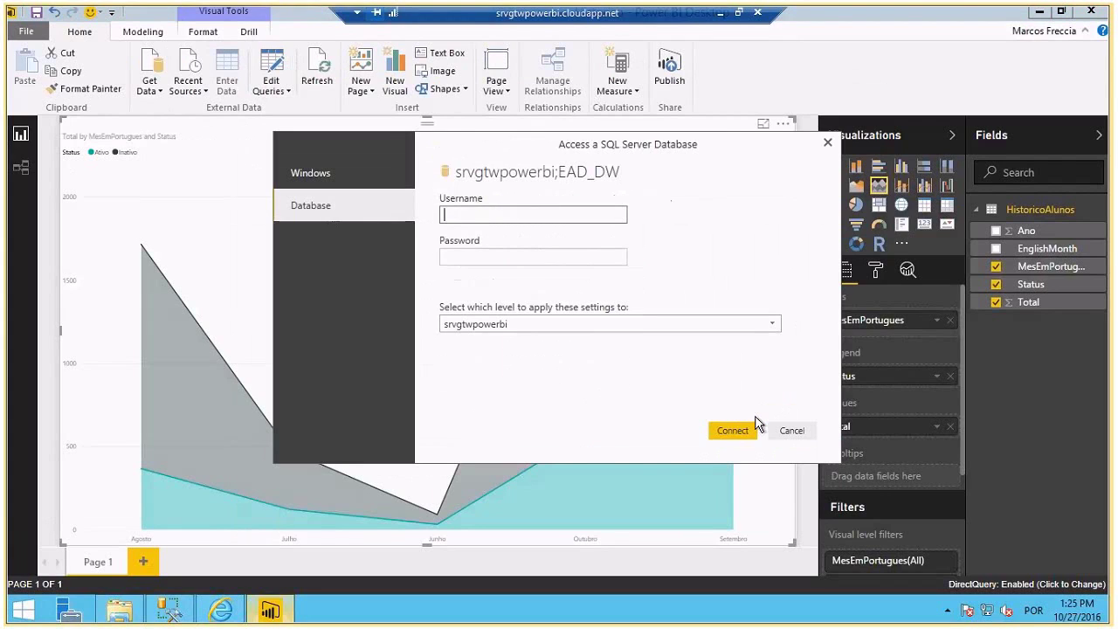
left_click(796, 430)
left_click(725, 348)
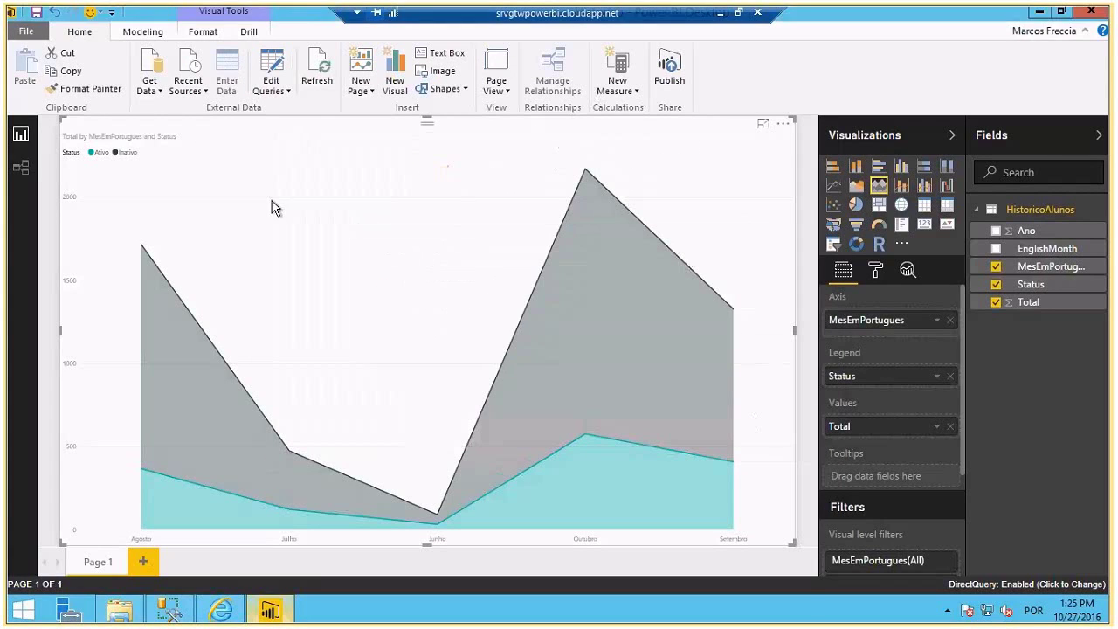
- Start a new SQL Server database connection and cancel it
left_click(150, 86)
left_click(543, 278)
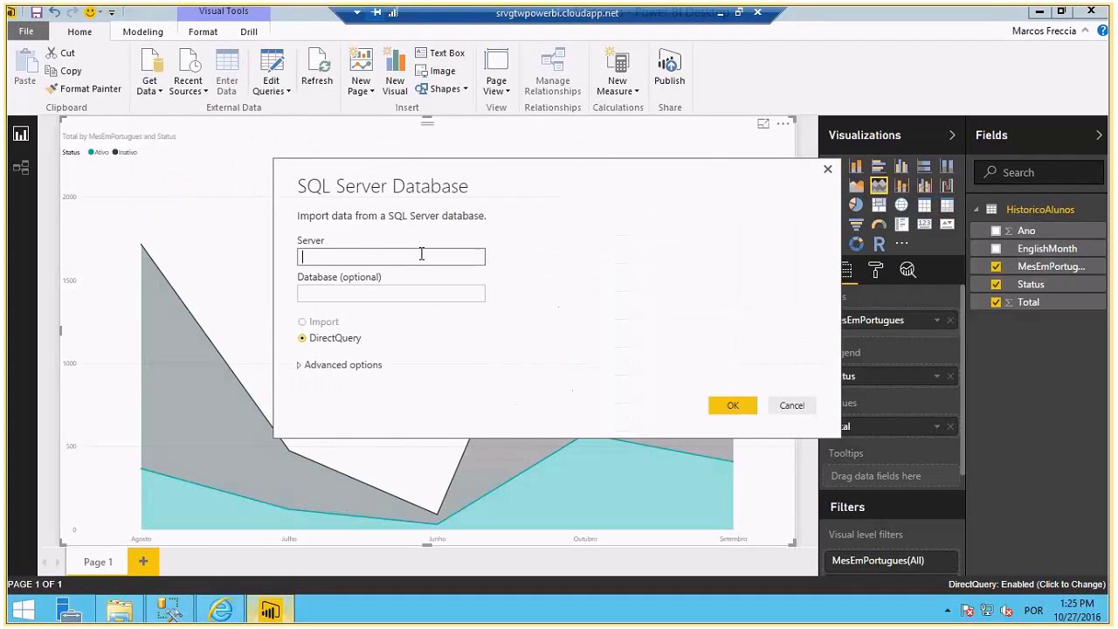
left_click(304, 322)
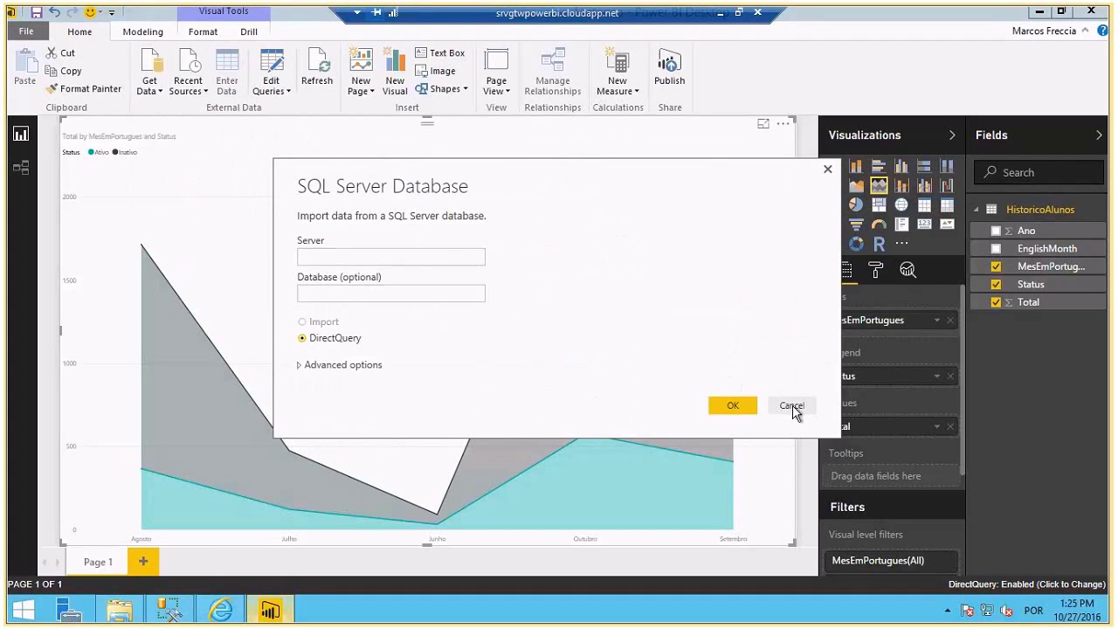
left_click(792, 407)
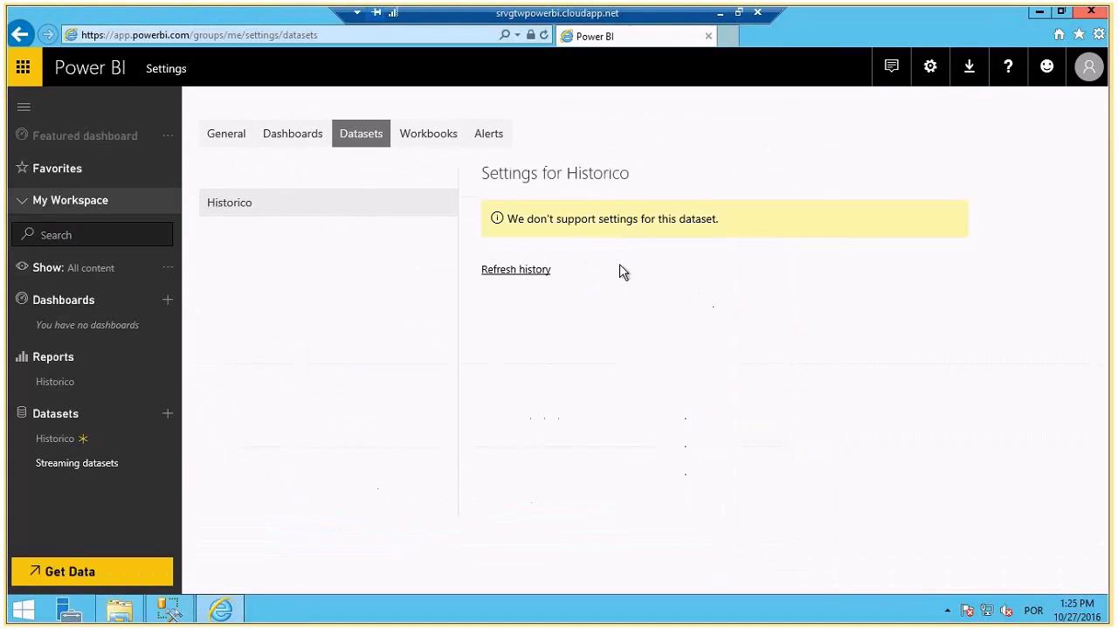
- Relaunch Power BI Desktop by searching 'power' in the Start screen
key("super")
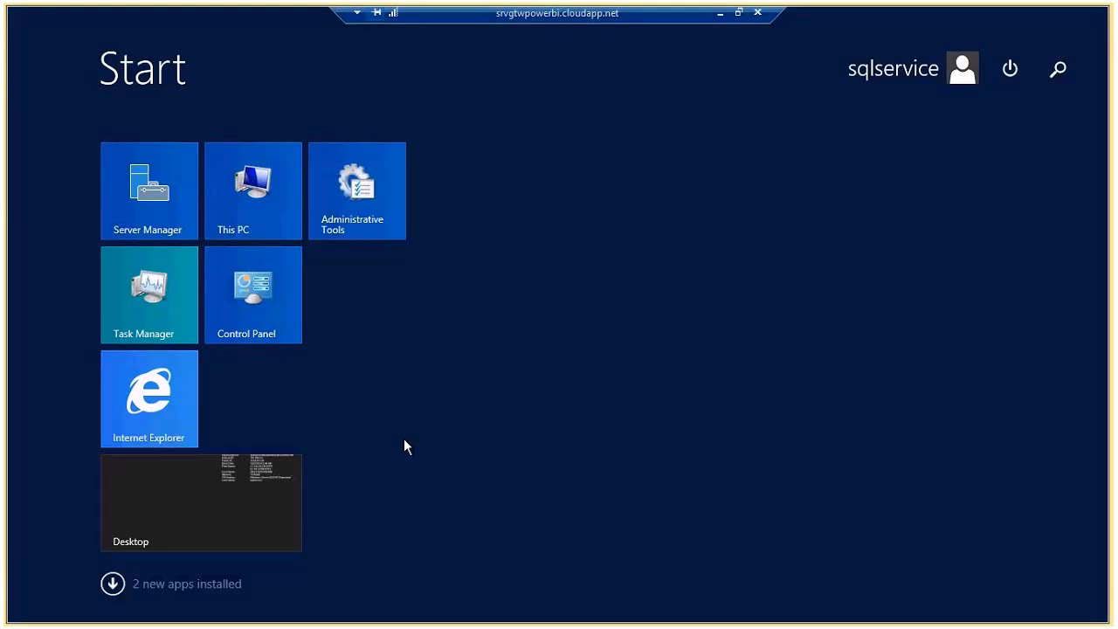
type("power BI Desktop")
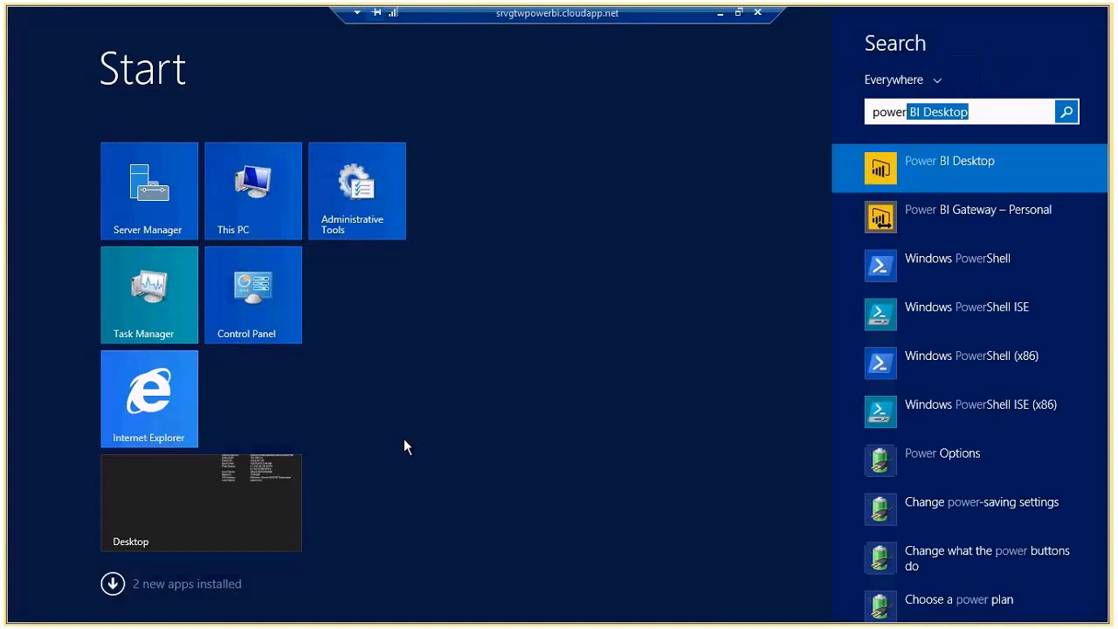
key("Return")
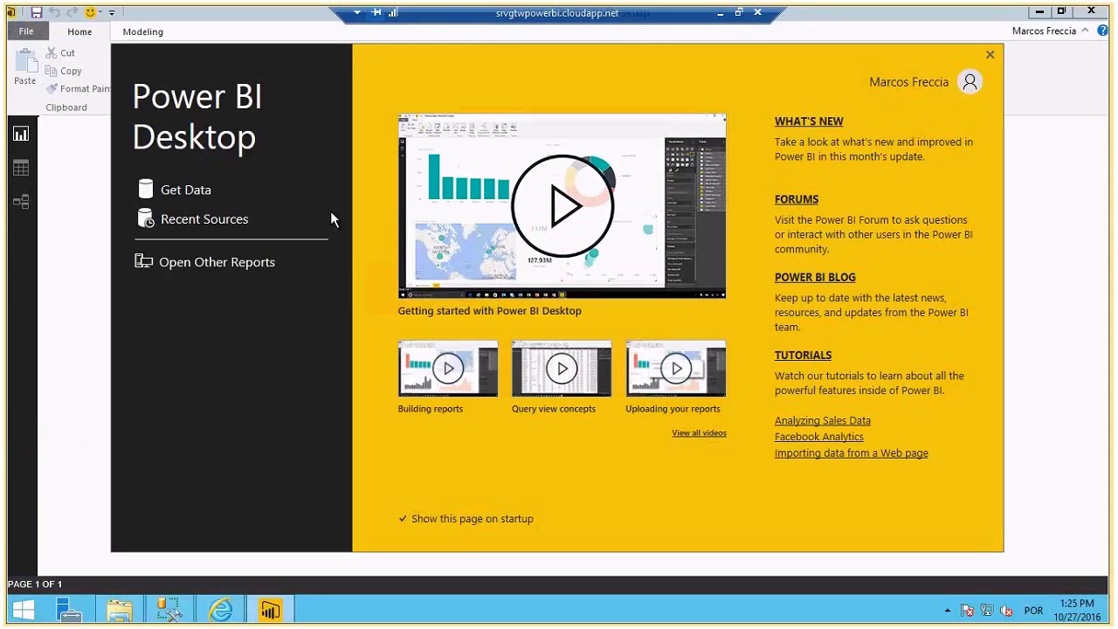
- Connect to SQL Server SRVGTWPOWERBI, database EAD_DW, in Import mode
left_click(166, 192)
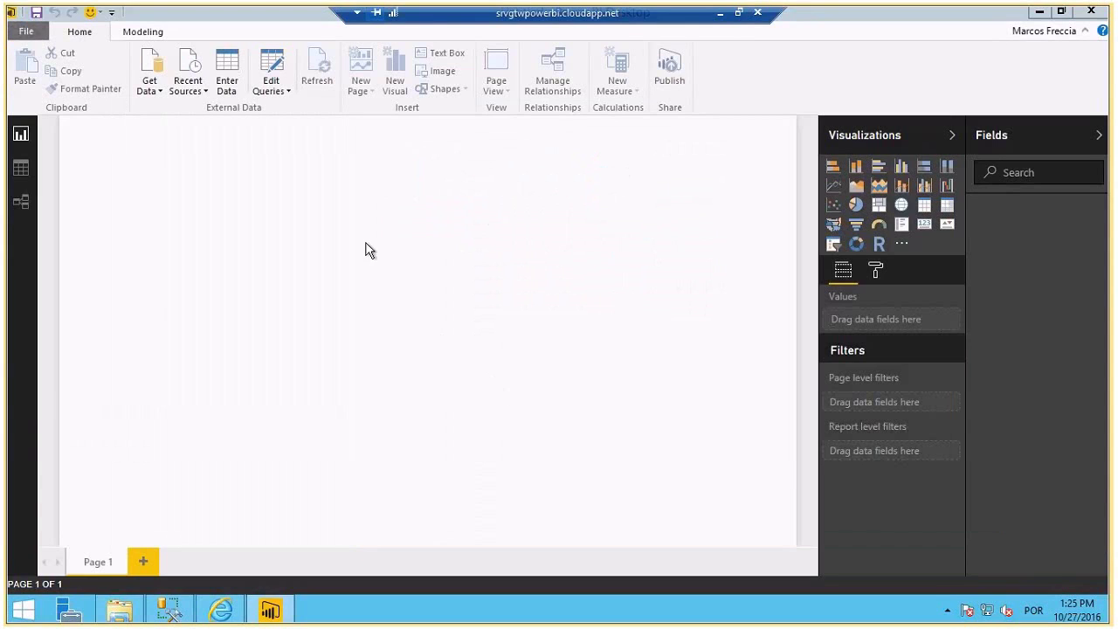
left_click(148, 83)
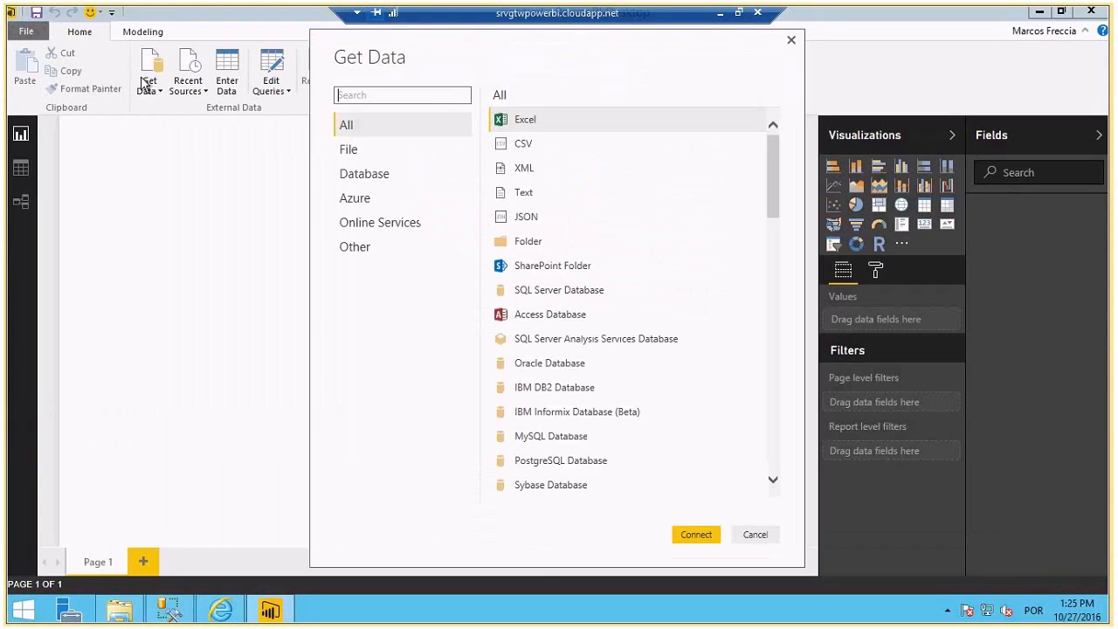
left_click(559, 289)
left_click(697, 533)
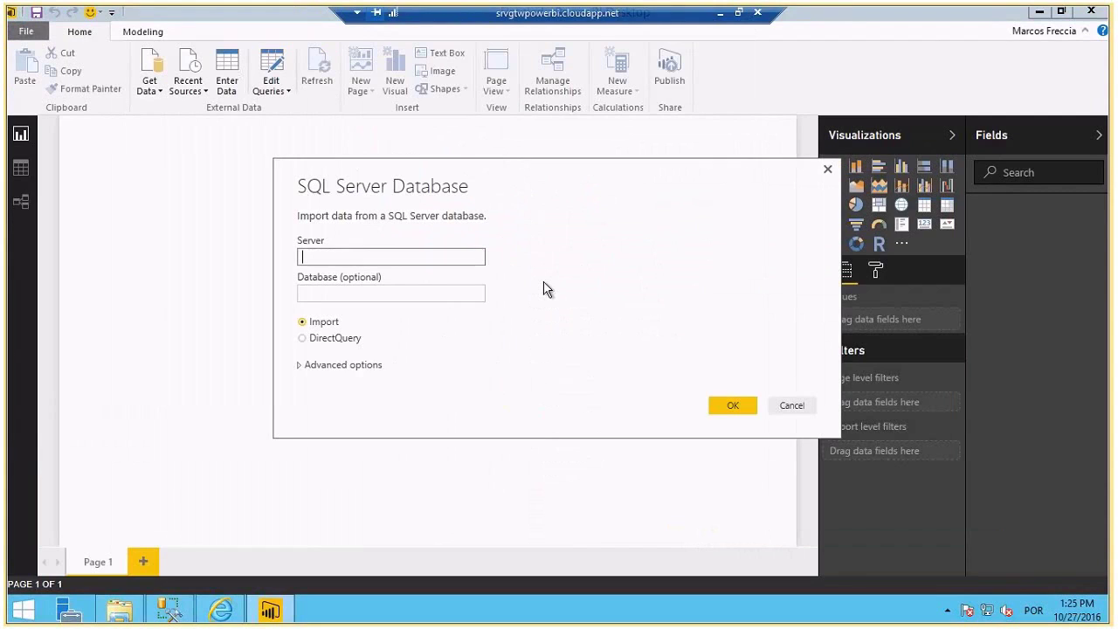
type("SRVGTWPOWERBI")
left_click(421, 295)
type("EAD_DW")
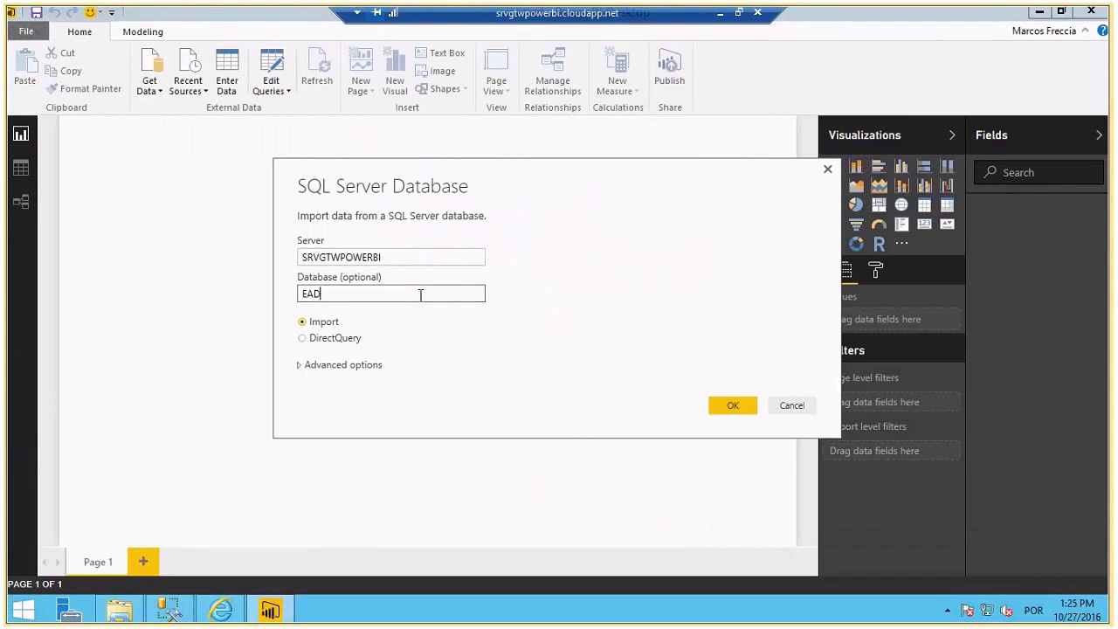
left_click(309, 322)
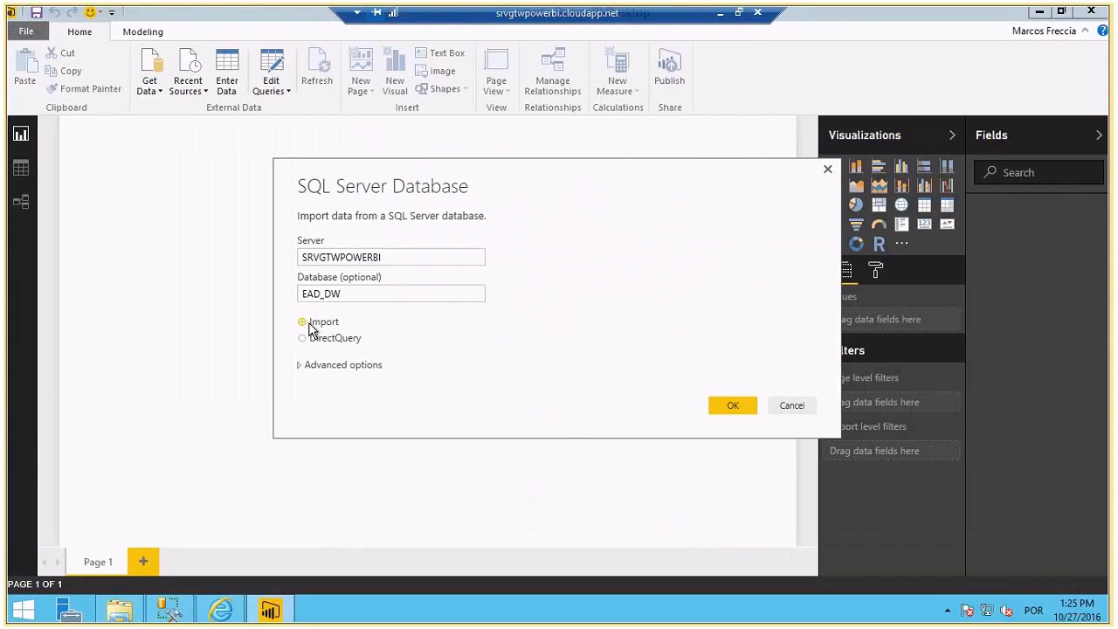
left_click(725, 406)
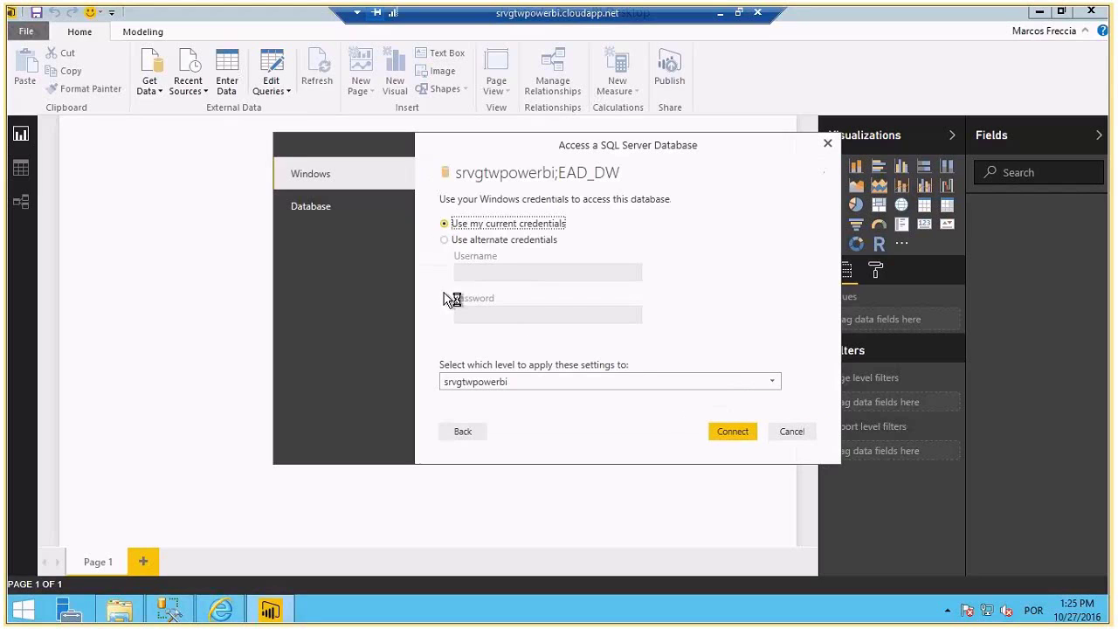
- Sign in with the database user name and password, then tick HistoricoAlunos in the Navigator
left_click(342, 207)
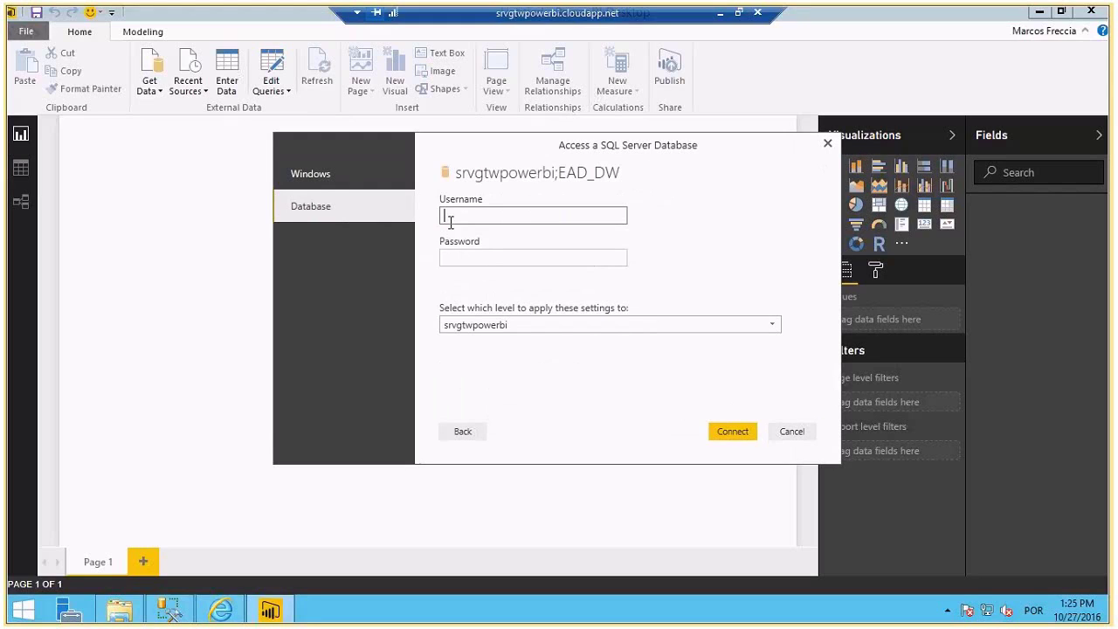
type("powerbi")
key("Tab")
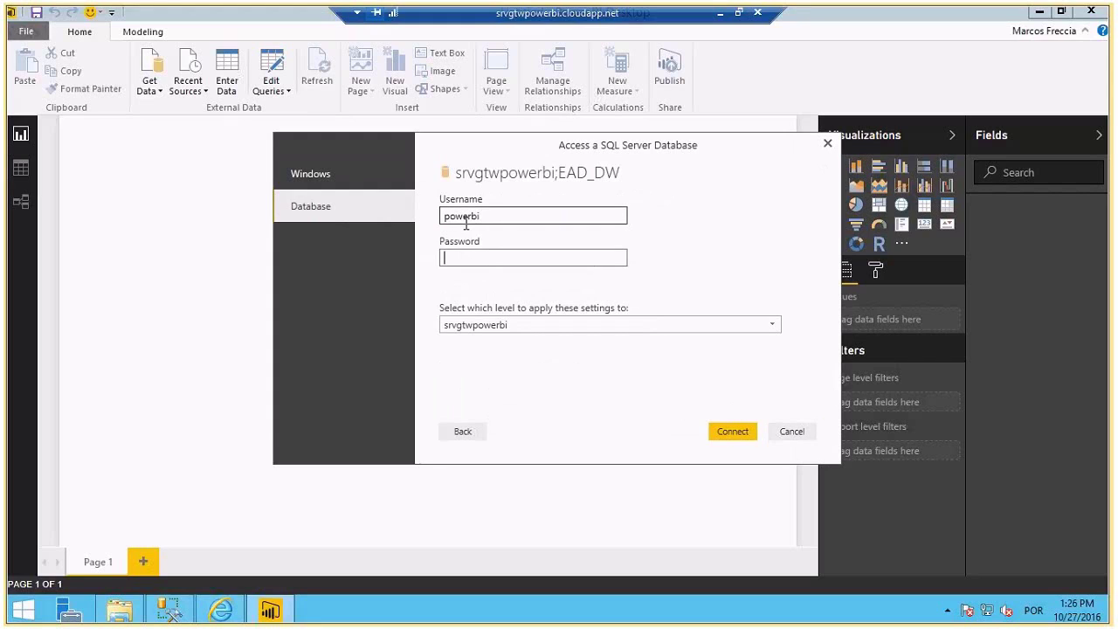
type("••••••••••••")
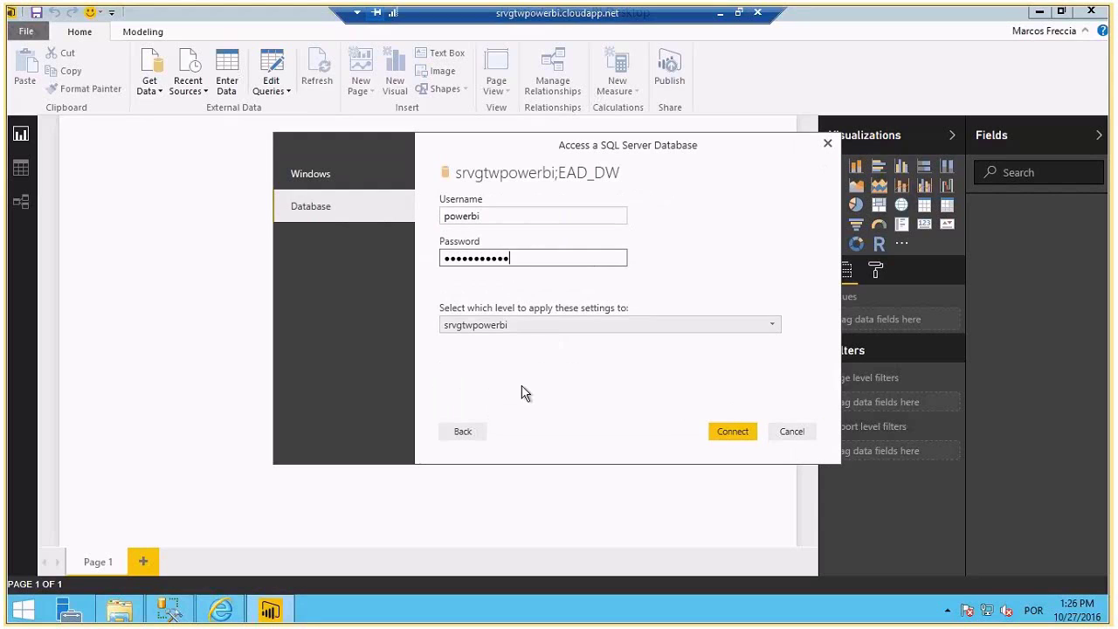
key("shift+Tab")
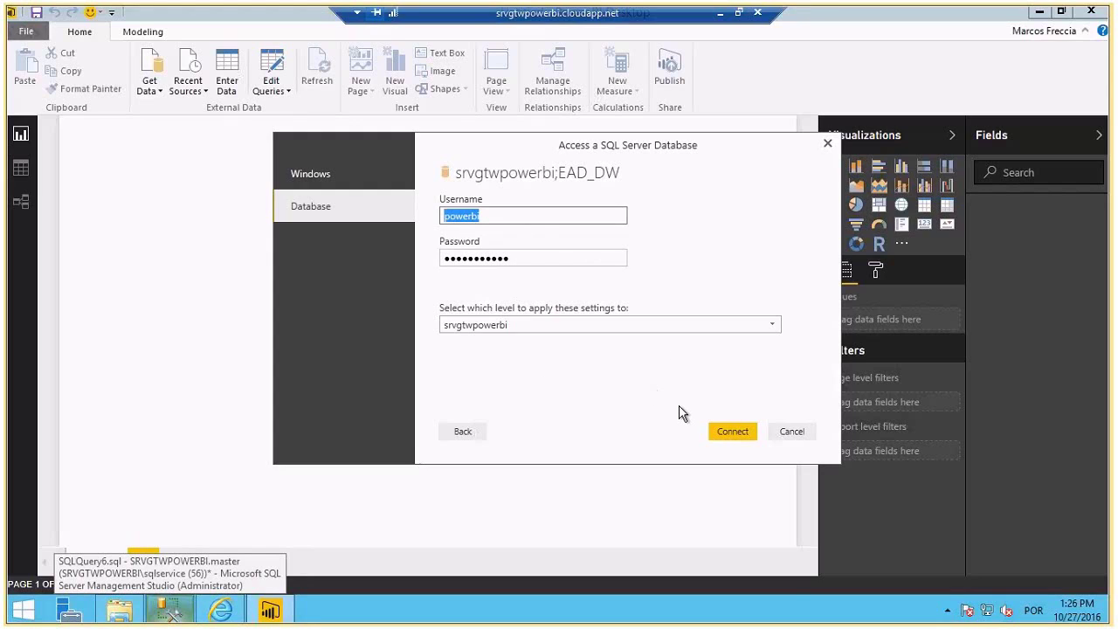
left_click(713, 431)
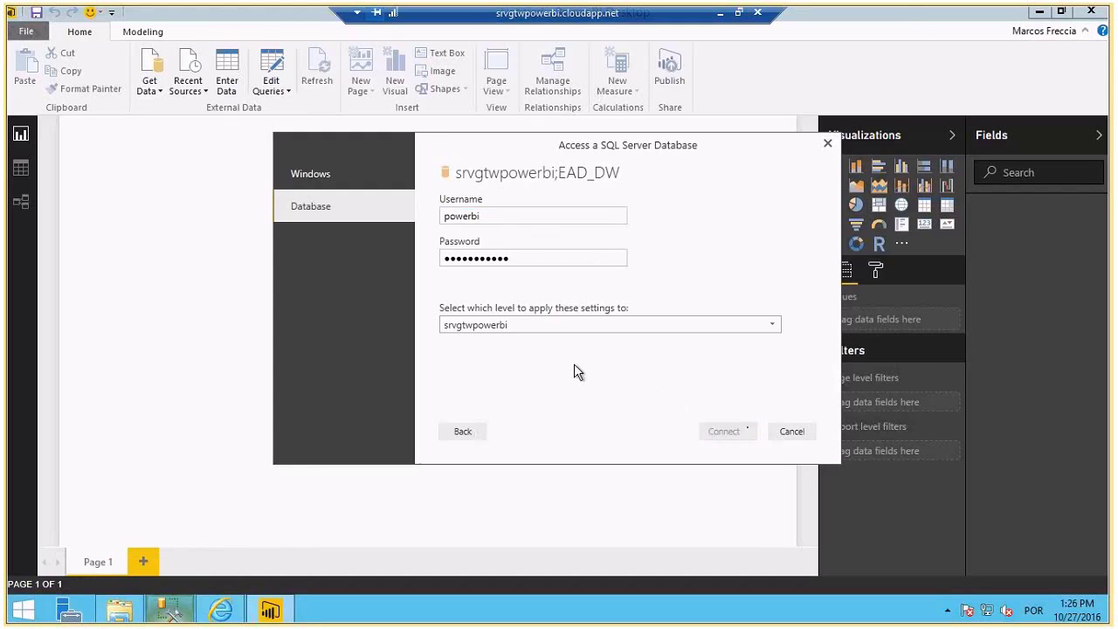
left_click(250, 150)
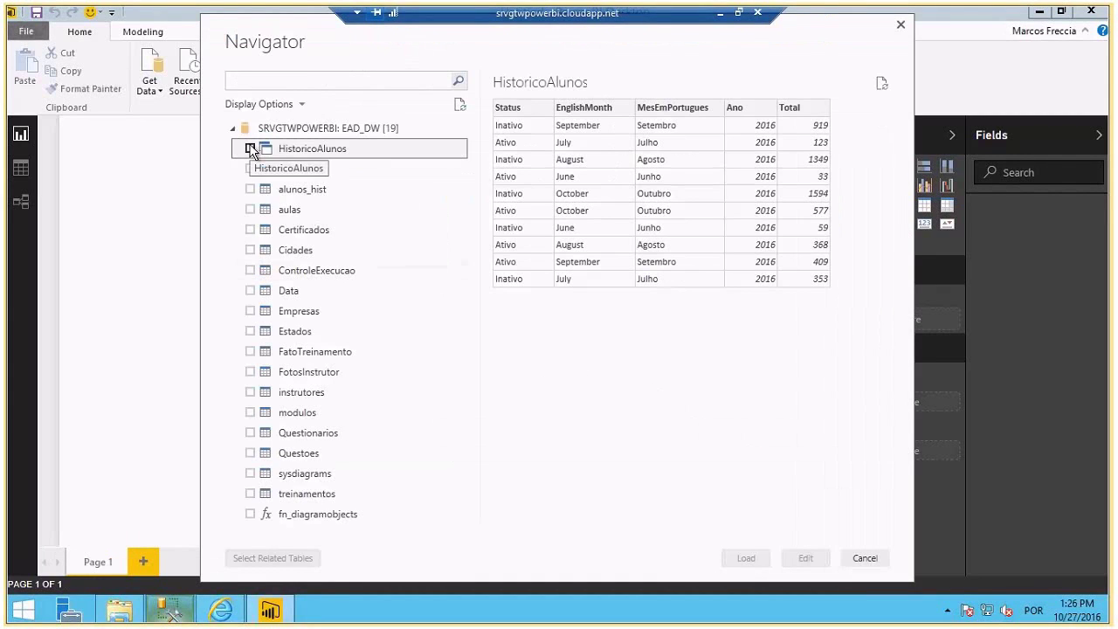
- Load HistoricoAlunos and build a page-filling area chart of Total by MesEmPortugues and Status
left_click(745, 559)
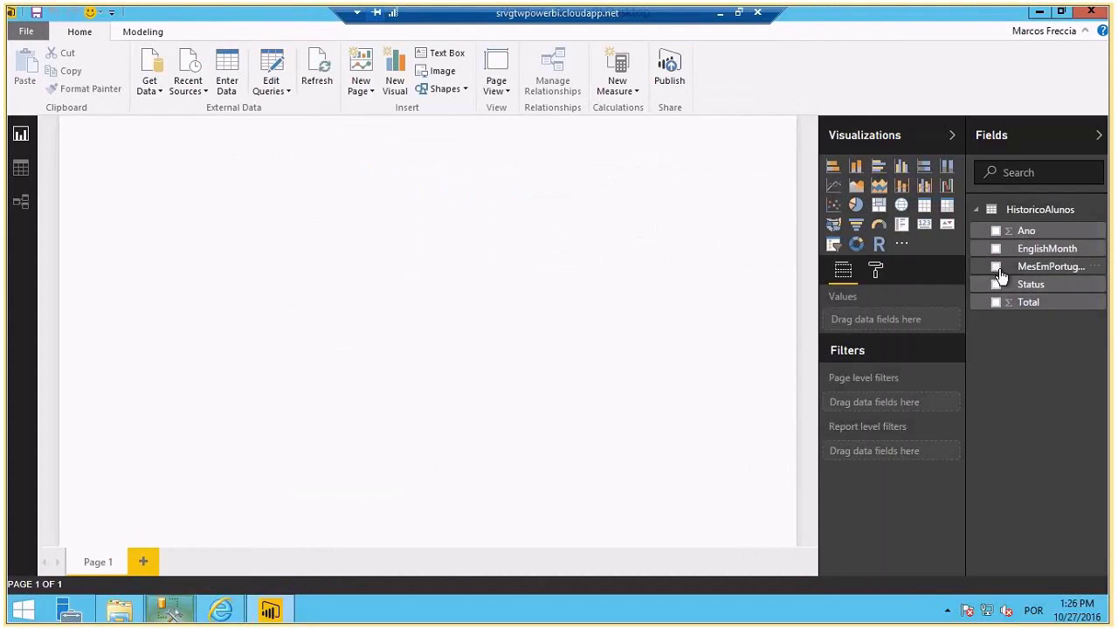
left_click(997, 267)
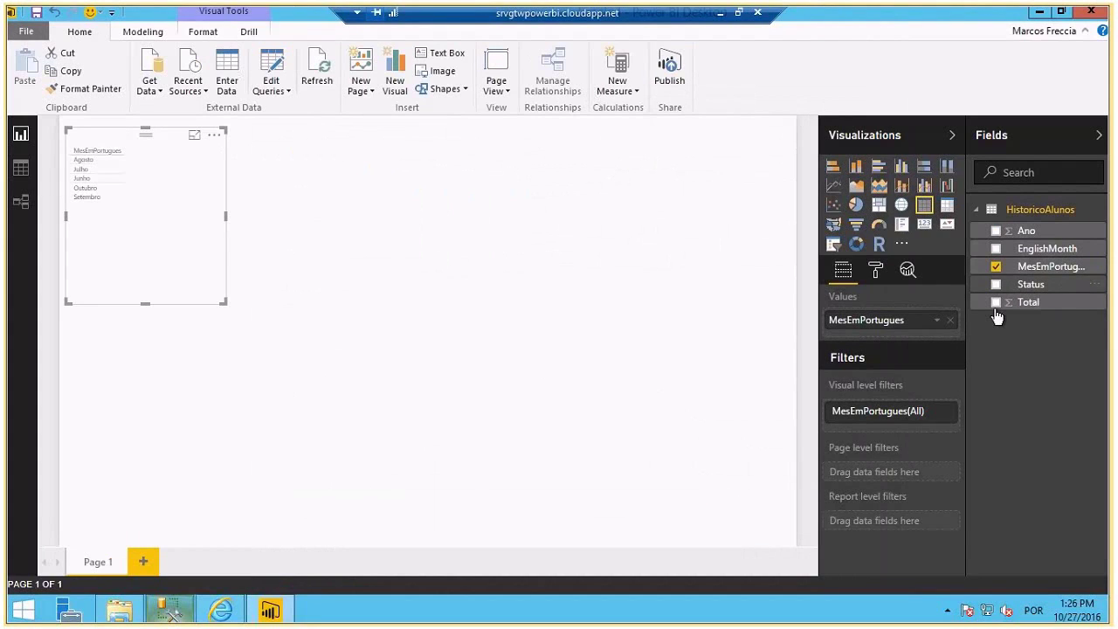
left_click(997, 284)
left_click(997, 301)
left_click(879, 185)
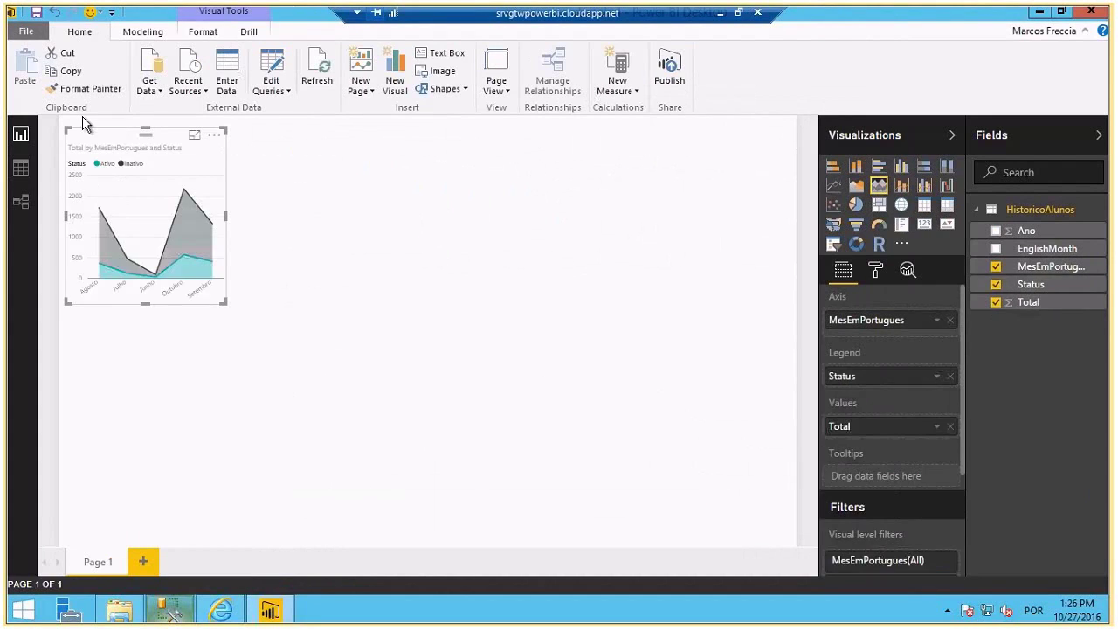
left_click_drag(94, 137, 46, 109)
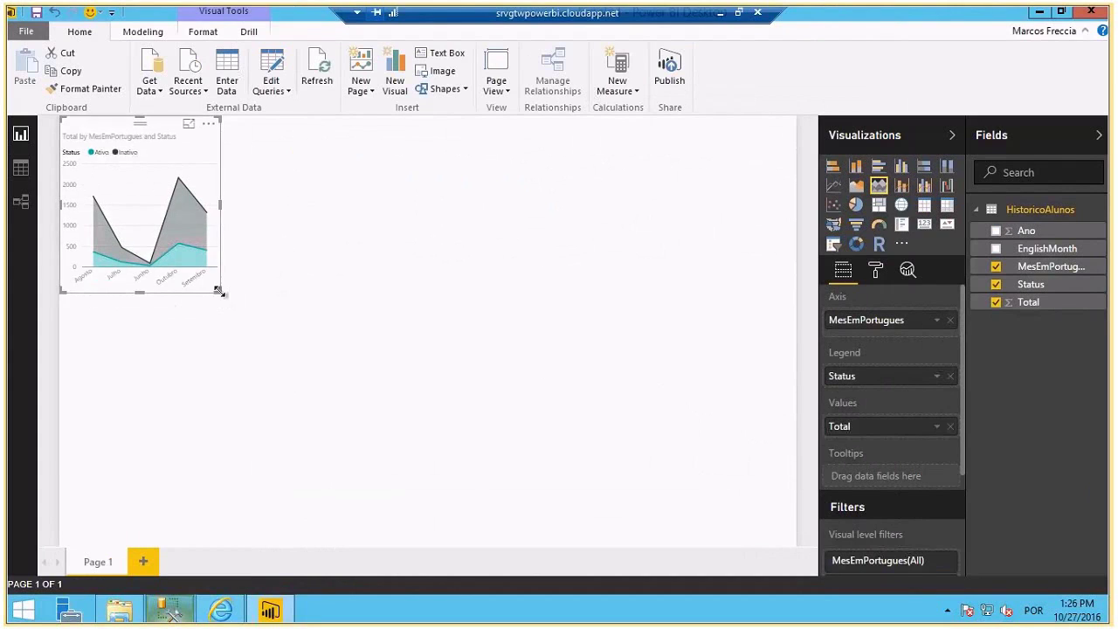
left_click_drag(217, 294, 869, 599)
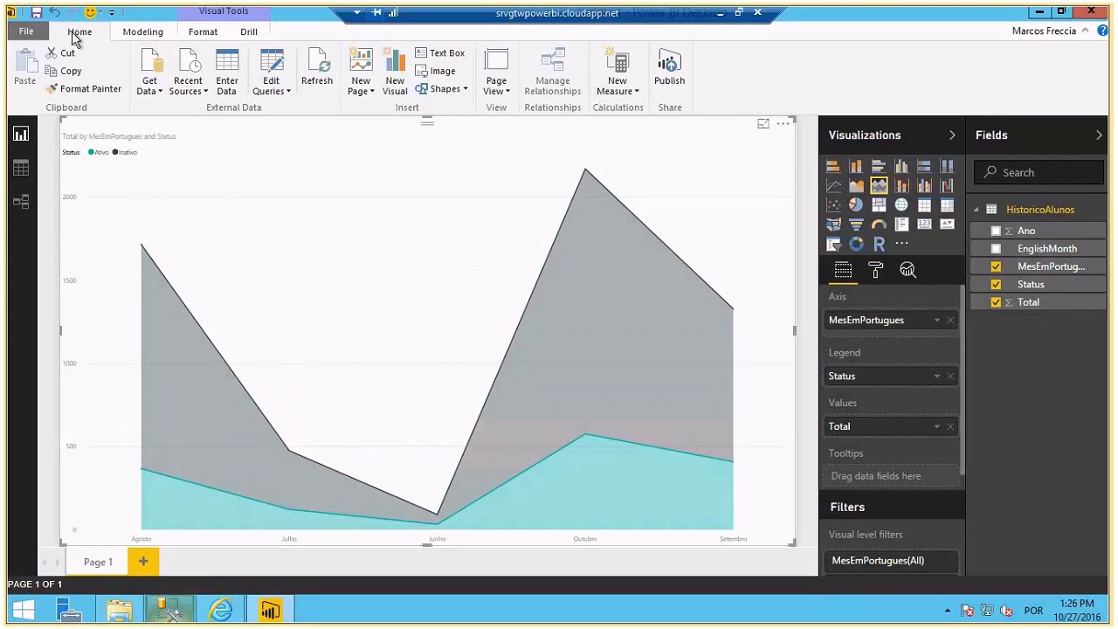
- Save the report as Historico and publish it to Power BI
left_click(35, 12)
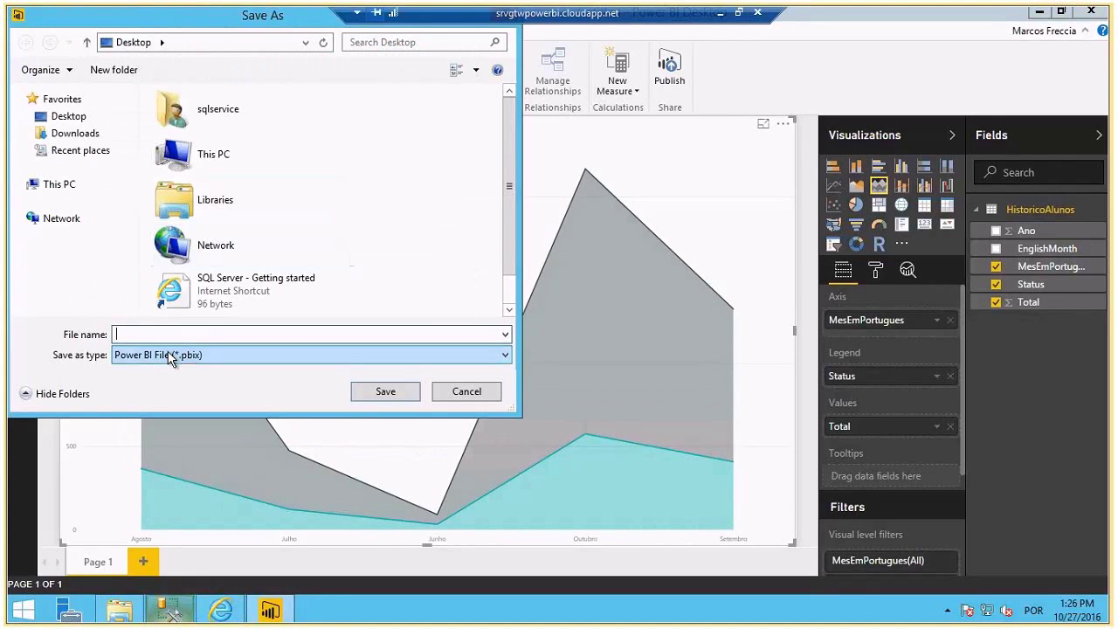
type("Historico")
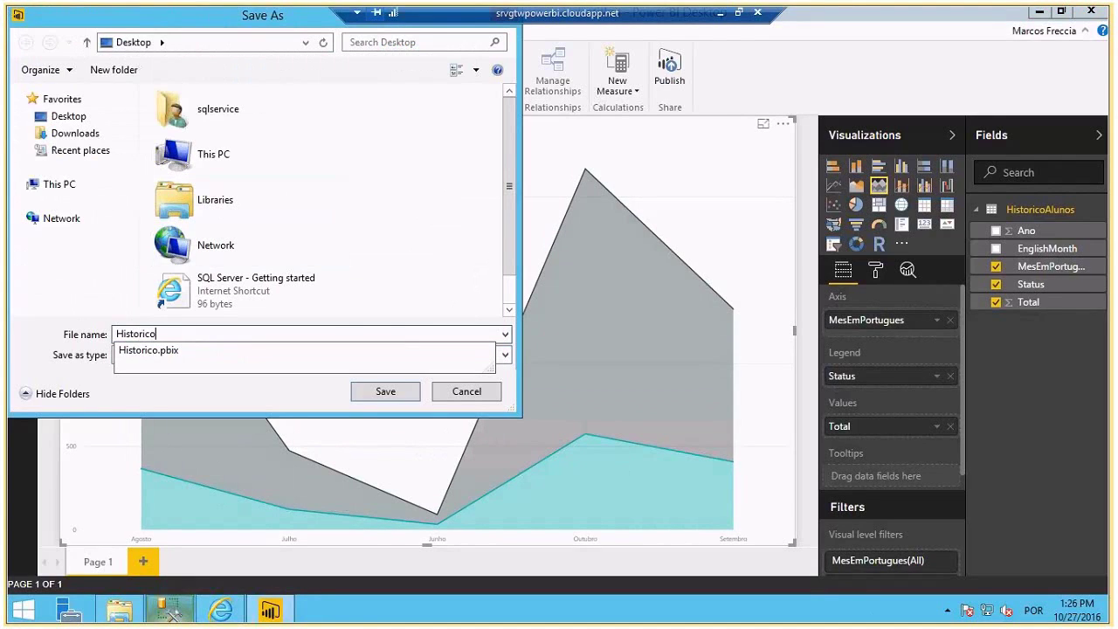
key("Return")
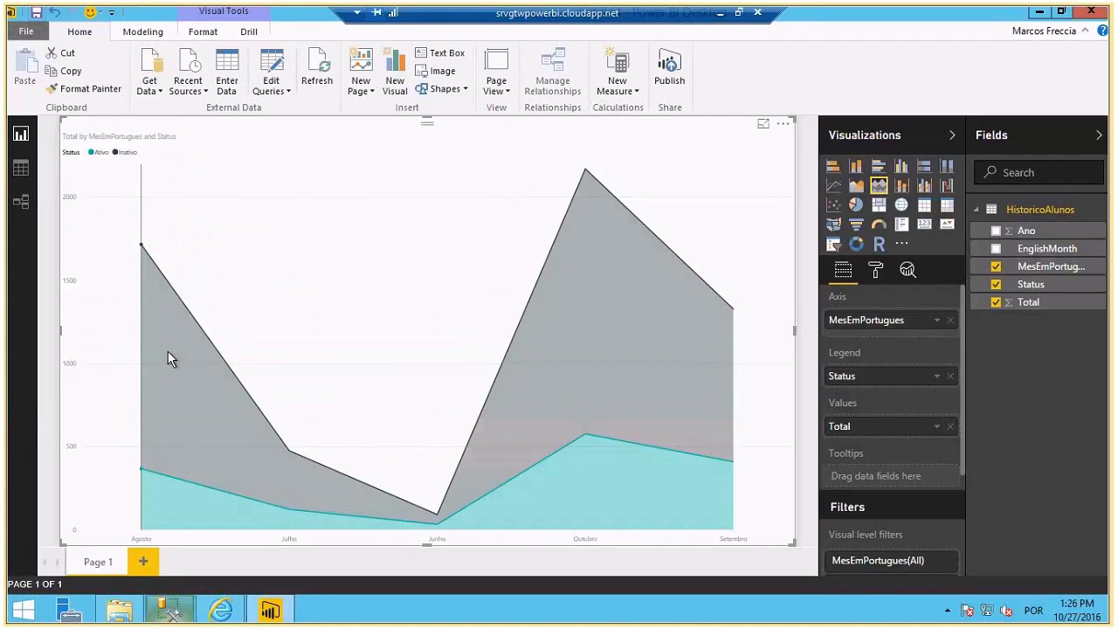
left_click(670, 73)
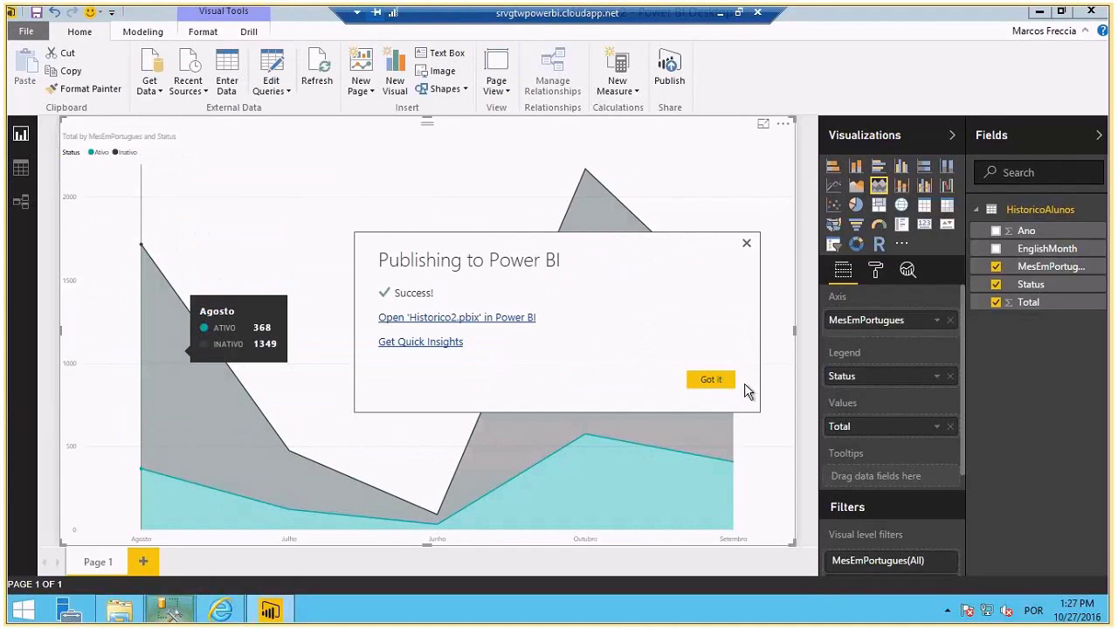
left_click(727, 384)
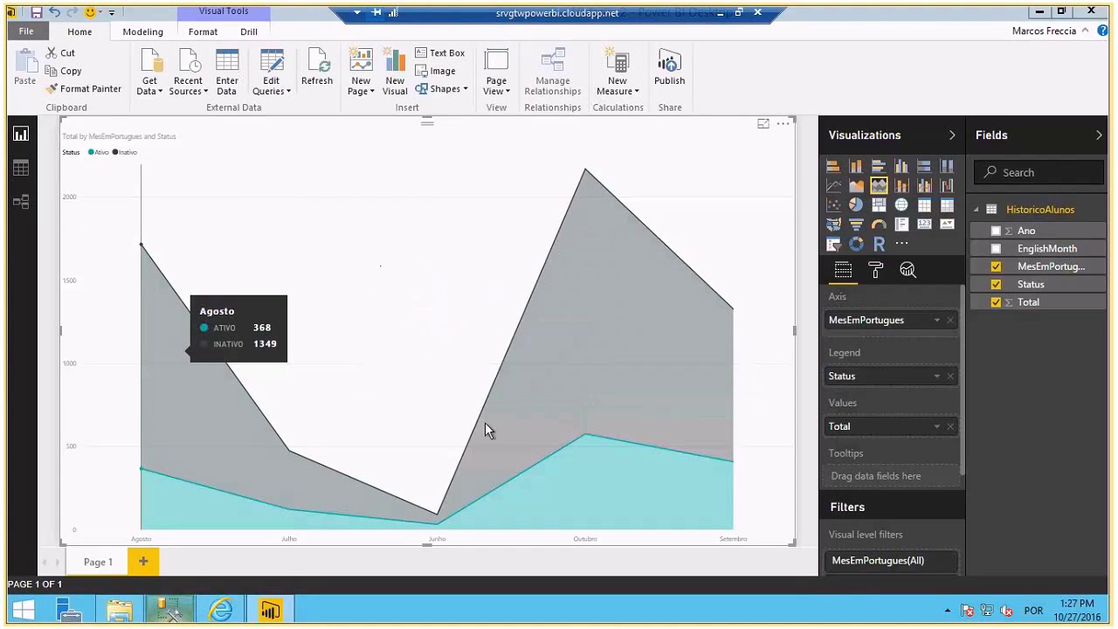
left_click(266, 609)
- View Historico2 online, check its dataset credentials status, then open Manage gateways
left_click(40, 407)
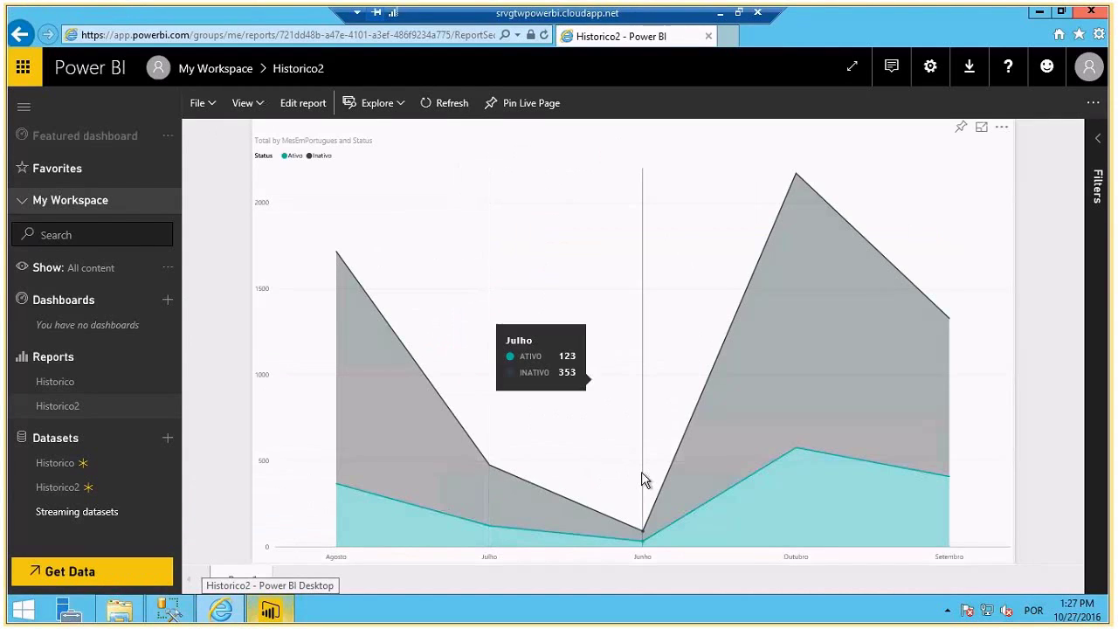
left_click(846, 382)
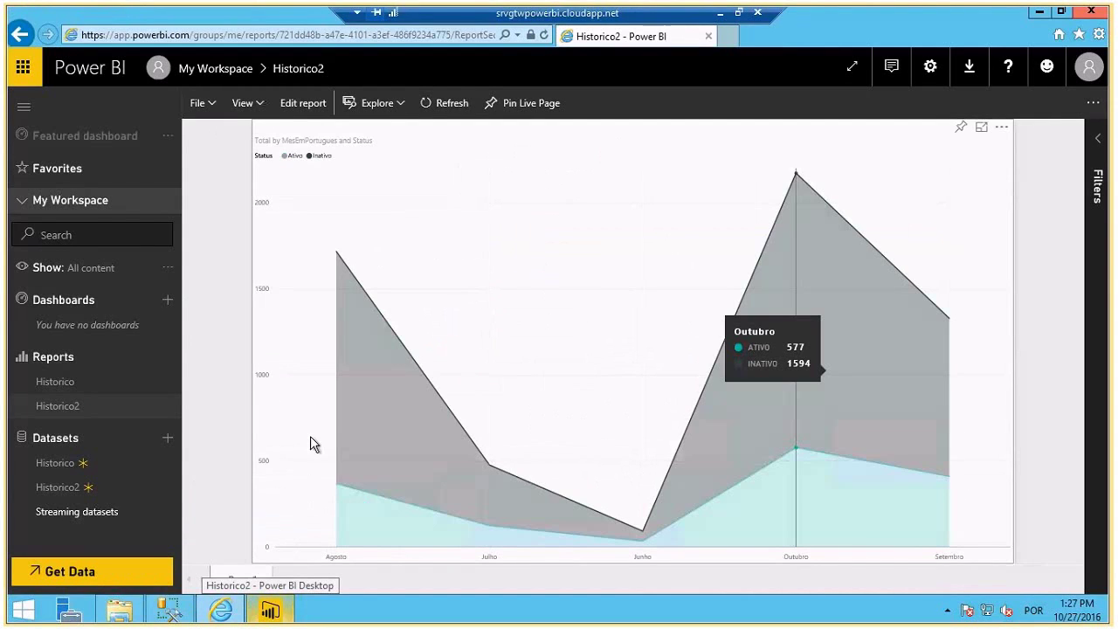
left_click(165, 490)
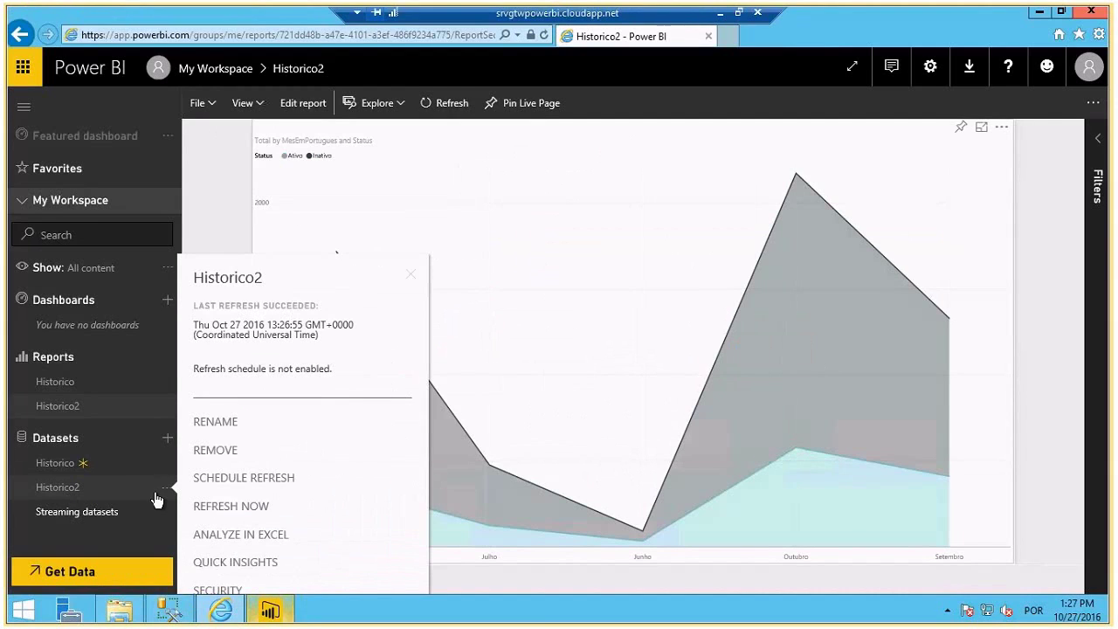
left_click(219, 488)
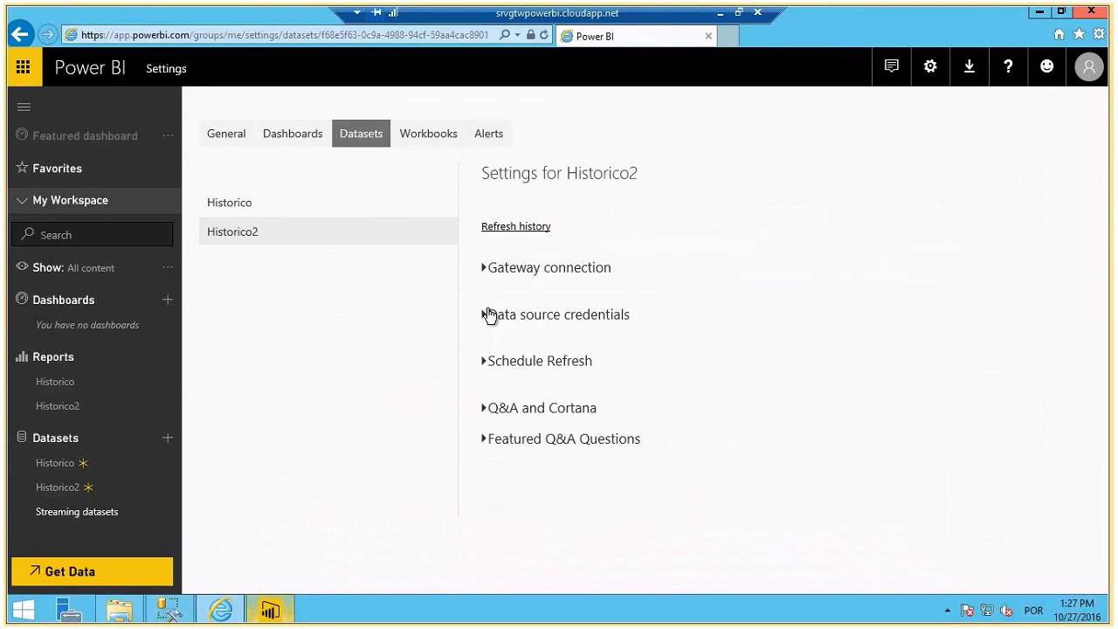
left_click(489, 315)
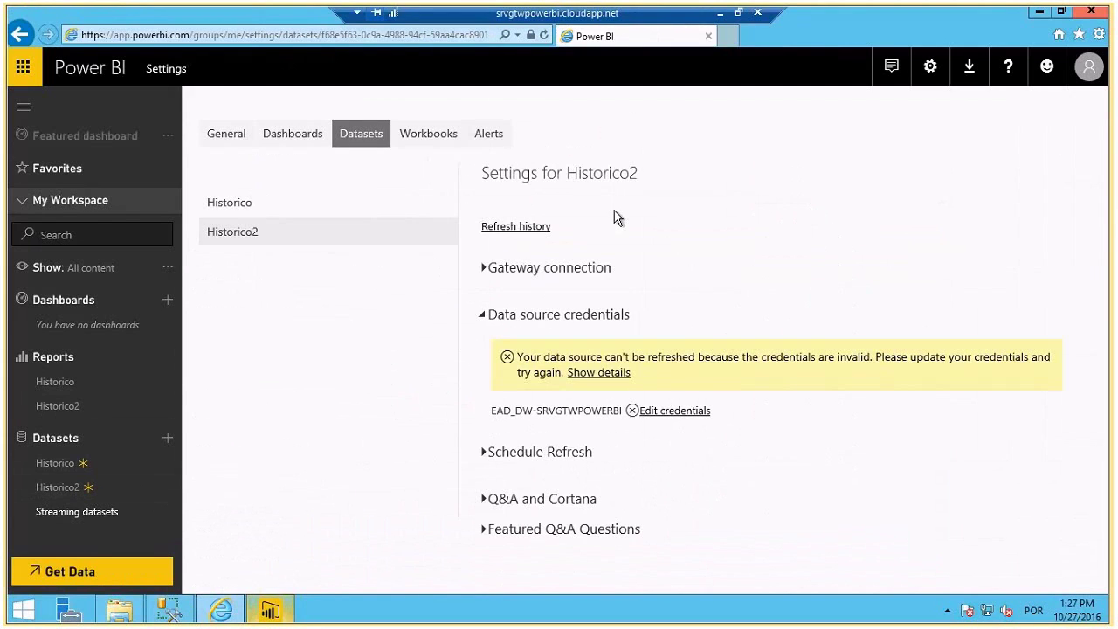
left_click(932, 70)
left_click(879, 217)
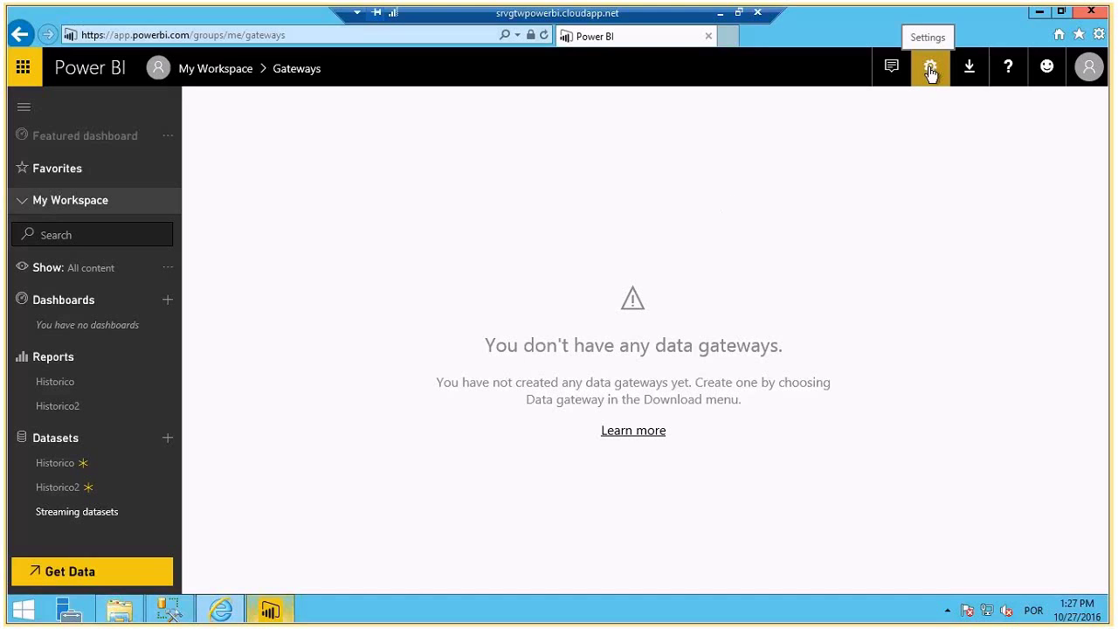
- Open Historico2's dataset settings, expand gateway and credential details, and edit the data source credentials
left_click(931, 70)
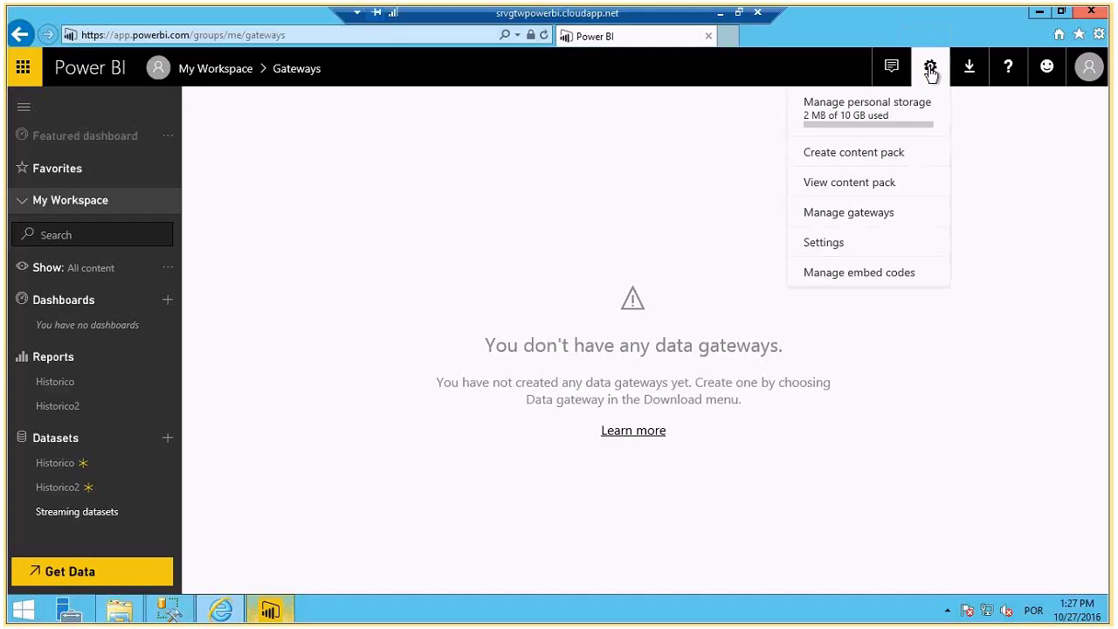
left_click(867, 243)
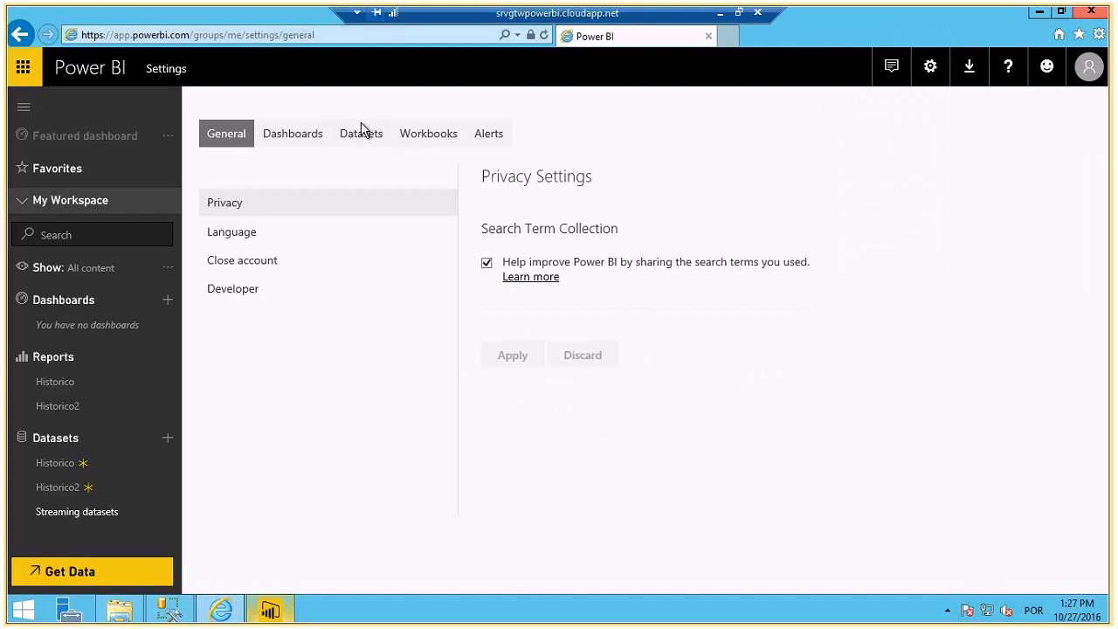
left_click(363, 131)
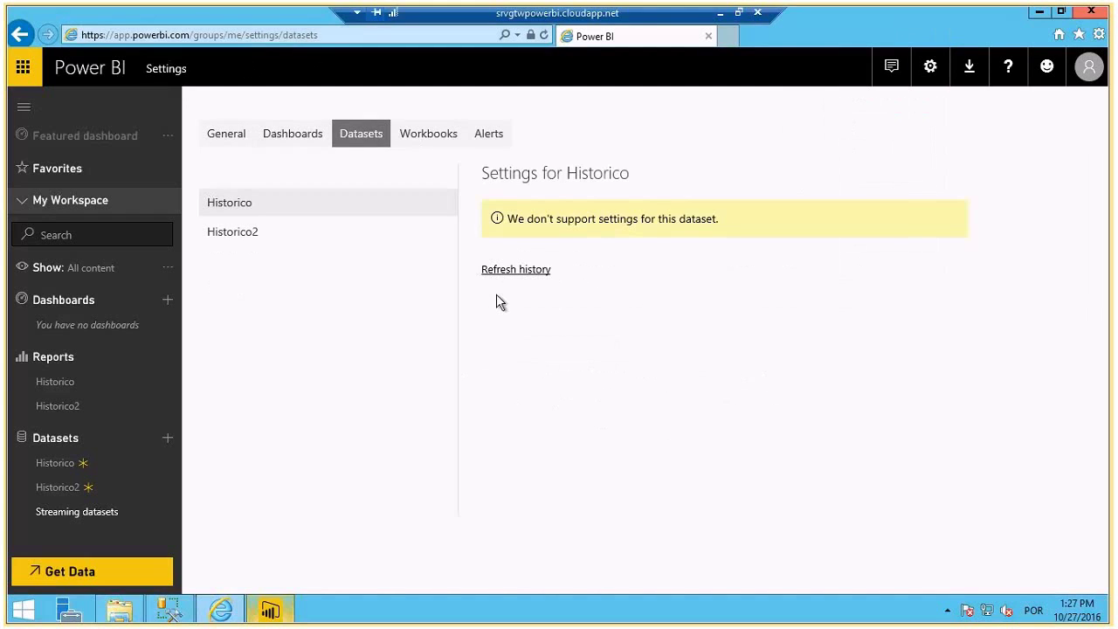
left_click(102, 490)
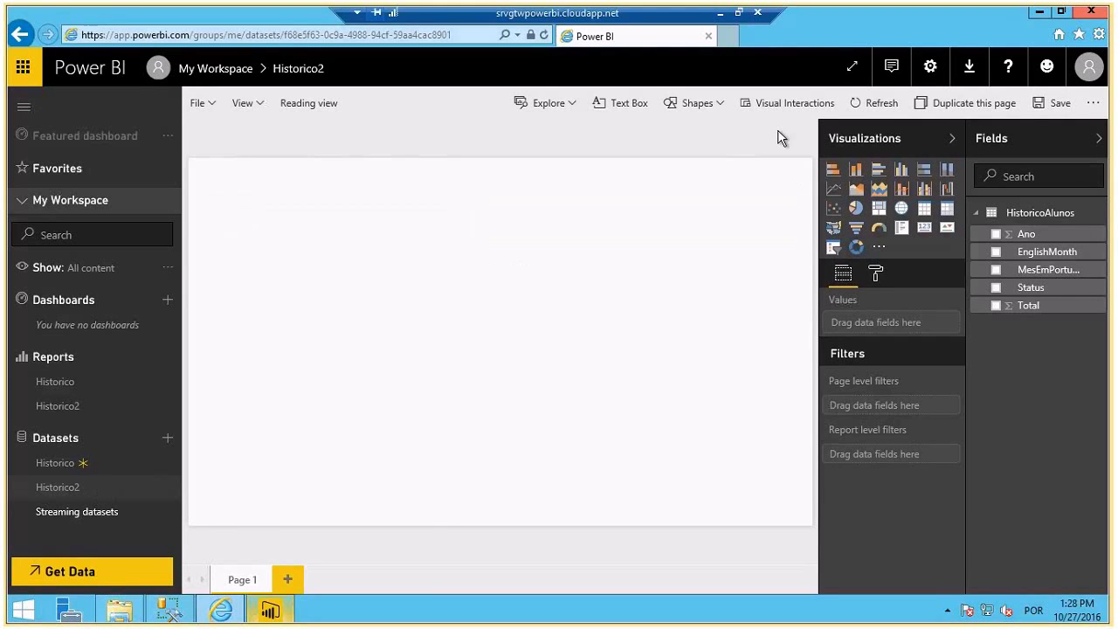
left_click(166, 487)
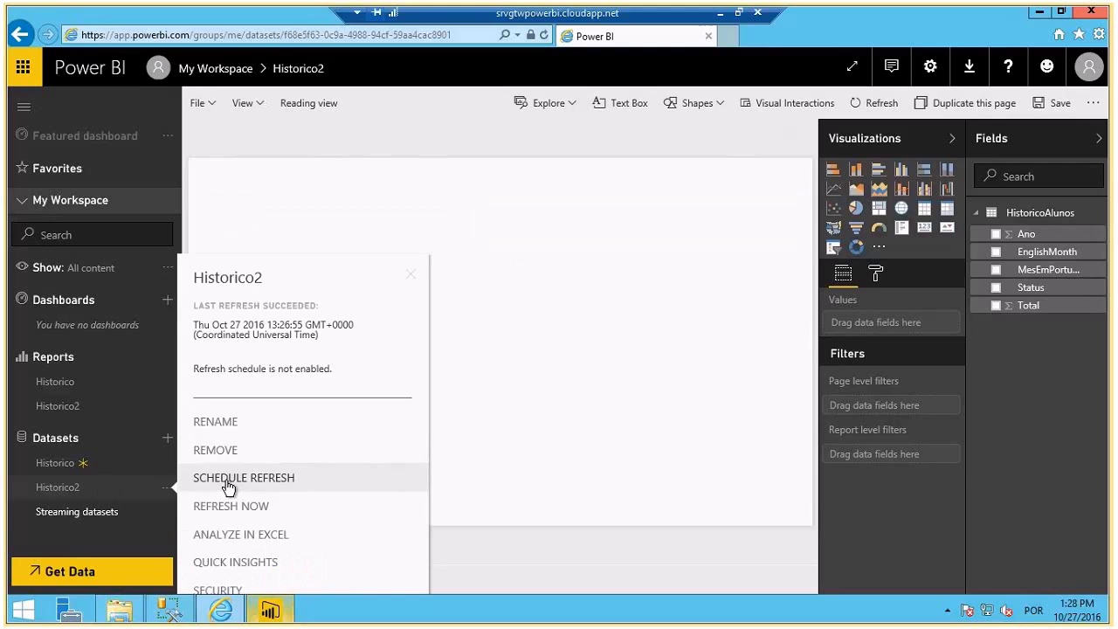
left_click(229, 478)
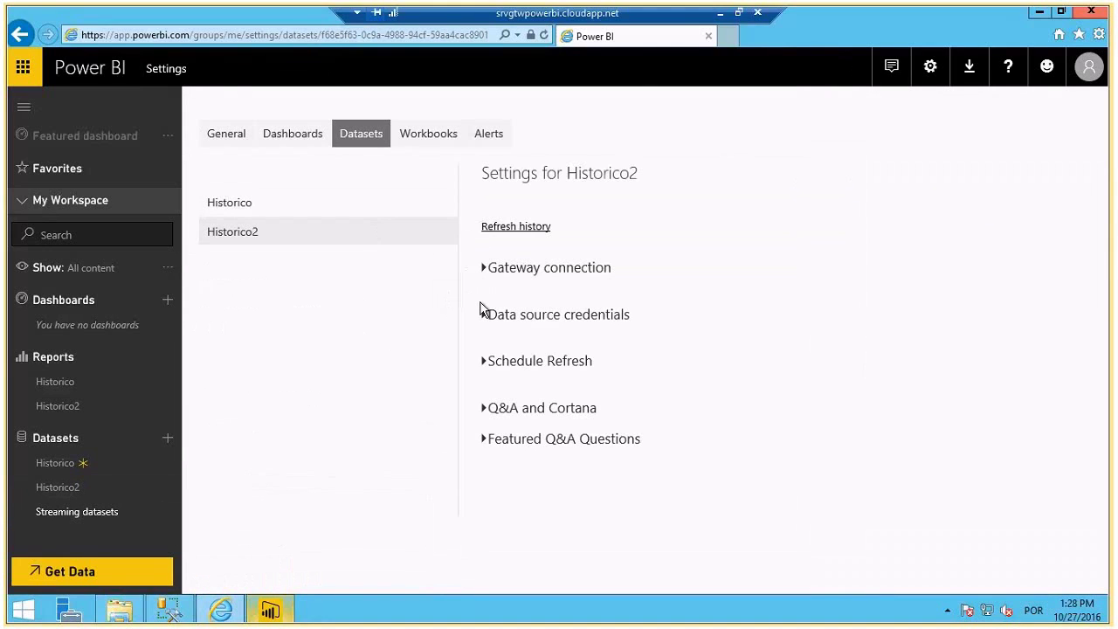
left_click(483, 269)
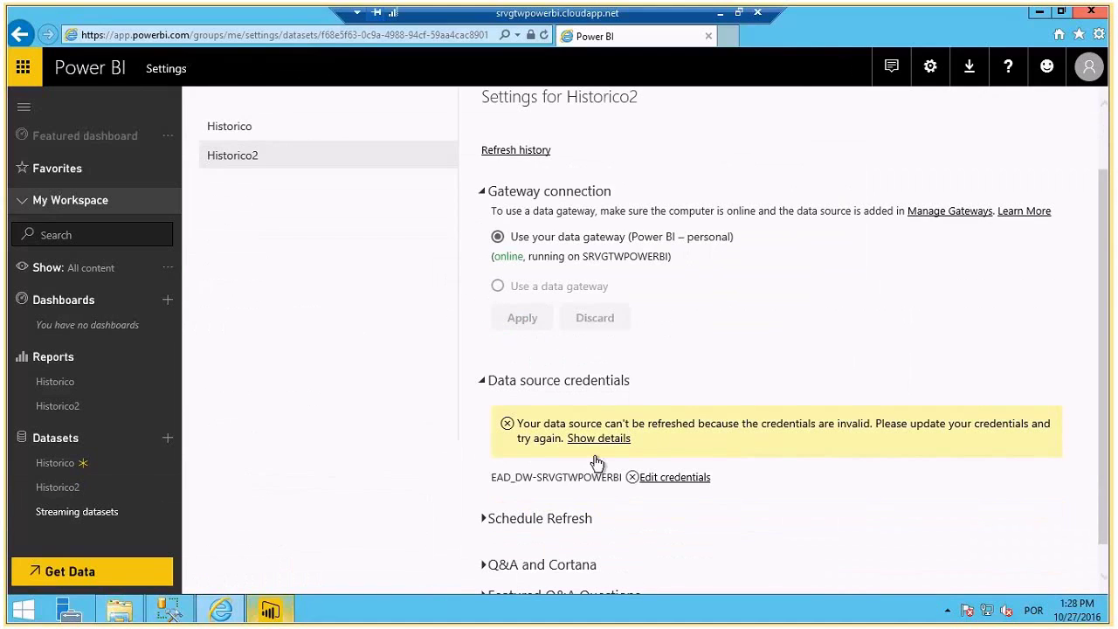
scroll(596, 461, "down", 1)
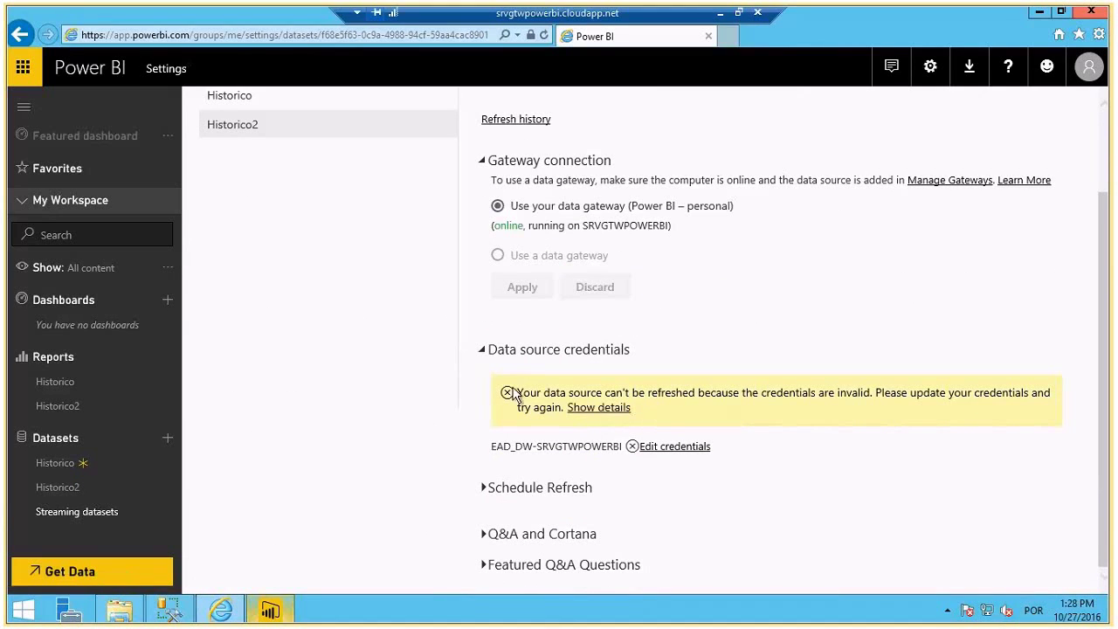
left_click(648, 446)
left_click(578, 354)
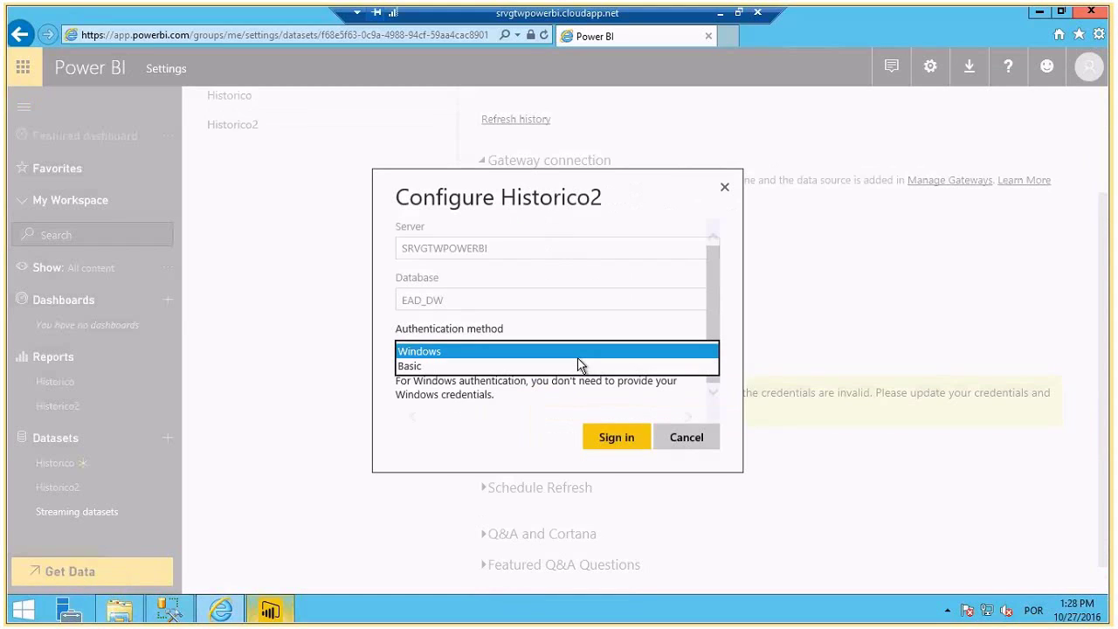
- Sign in to the SQL Server source with Basic authentication using the database user name and password
left_click(578, 367)
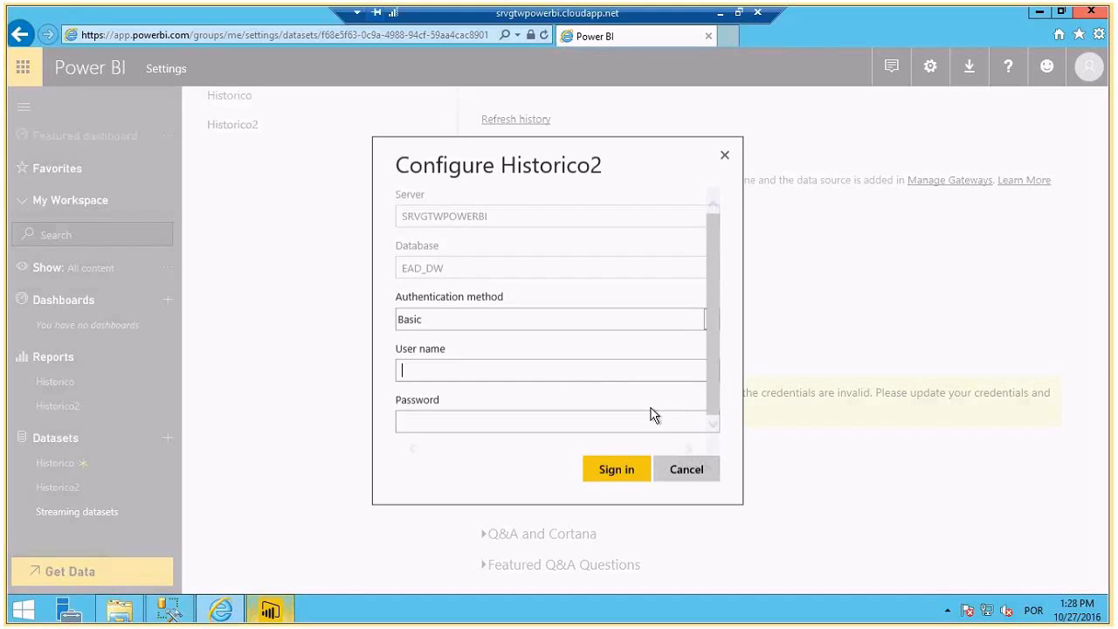
type("powerbi")
key("Tab")
type("p**********")
left_click(612, 468)
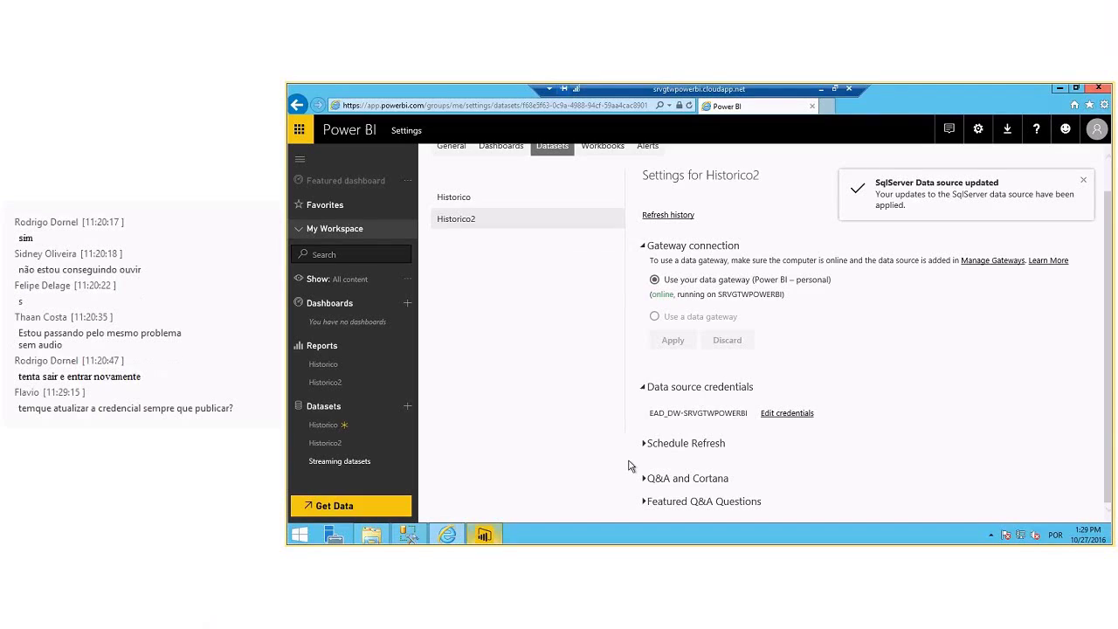
- Turn on scheduled refresh with Daily frequency in the (UTC-03:00) Brasilia time zone
left_click(647, 443)
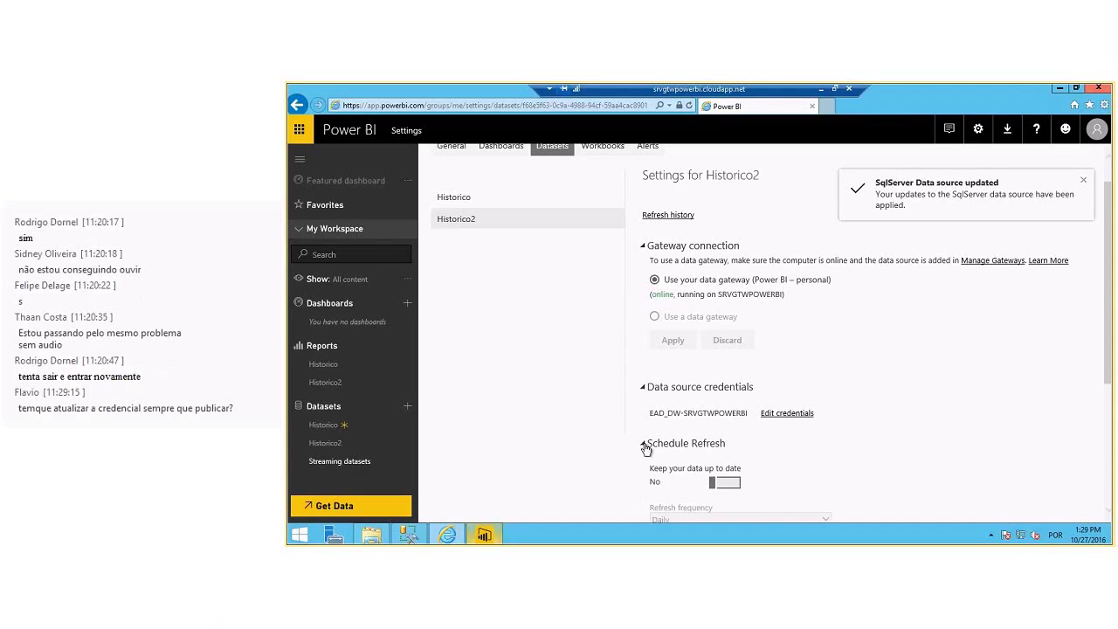
scroll(648, 445, "down", 3)
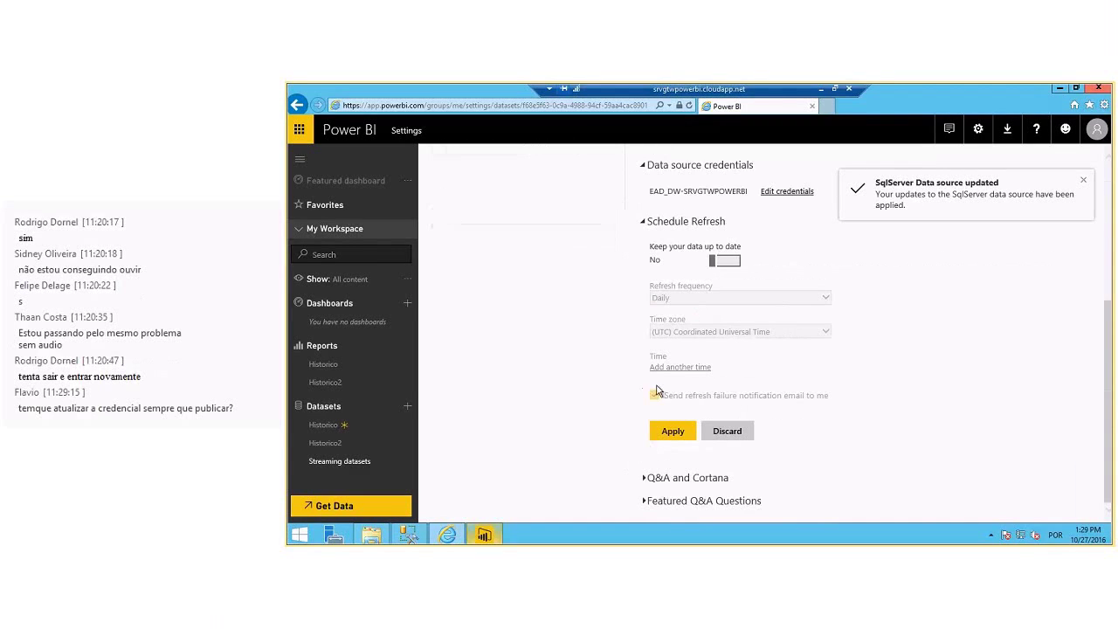
left_click(718, 261)
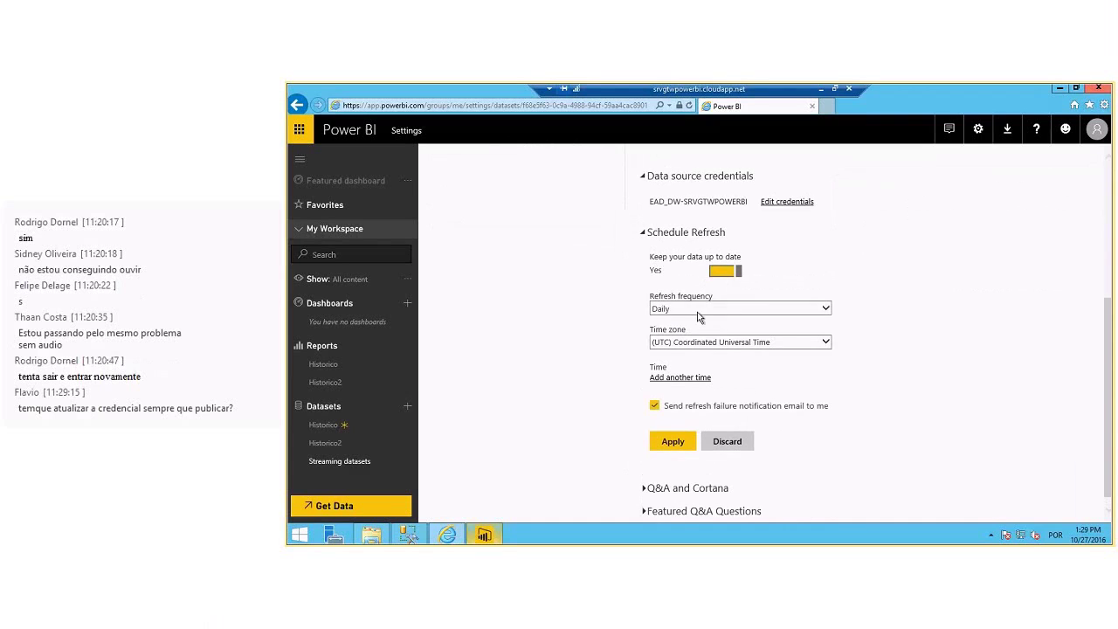
left_click(698, 311)
left_click(703, 311)
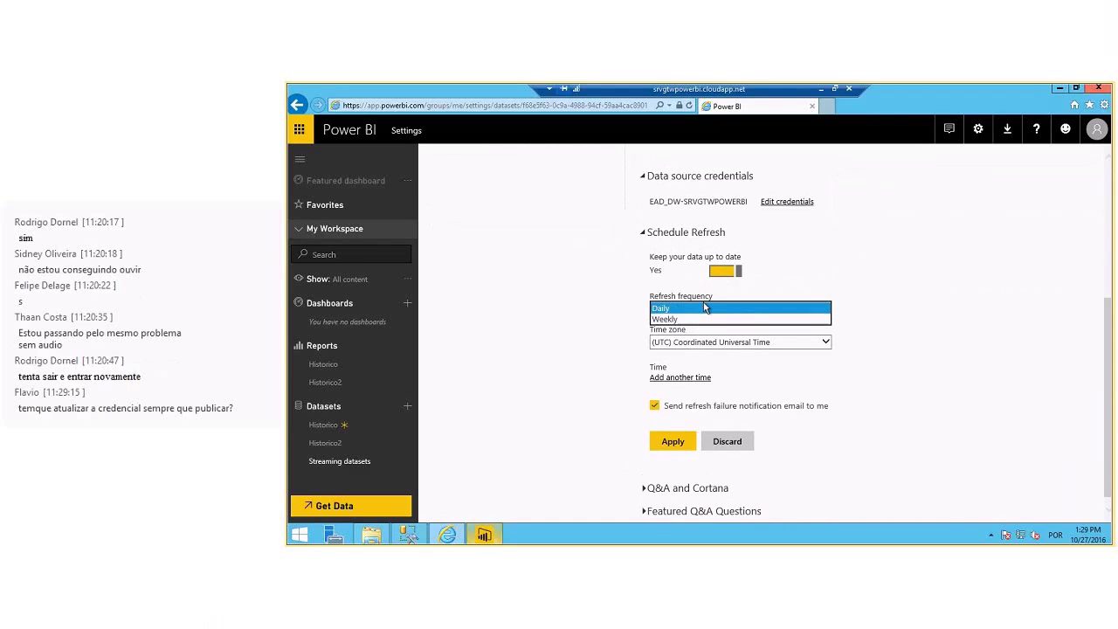
left_click(706, 307)
left_click(891, 308)
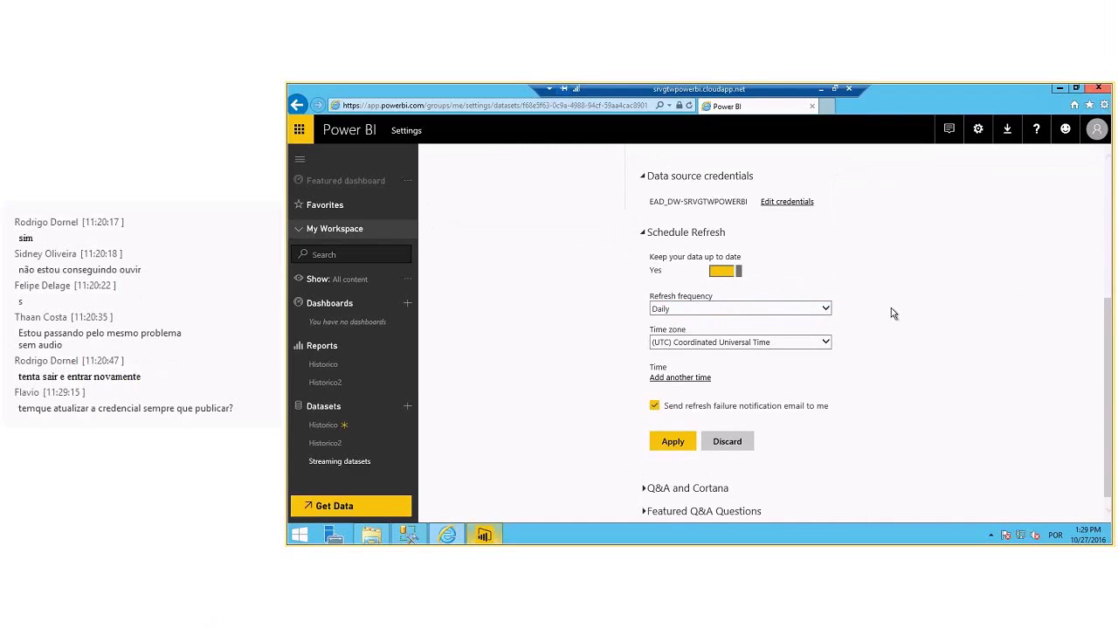
left_click(686, 333)
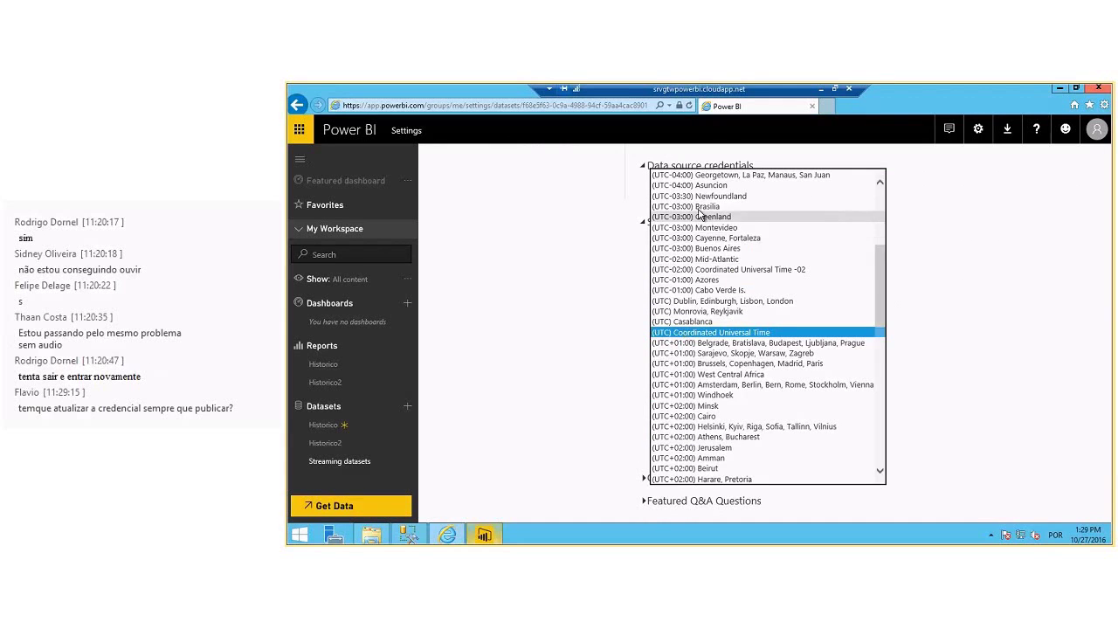
left_click(893, 298)
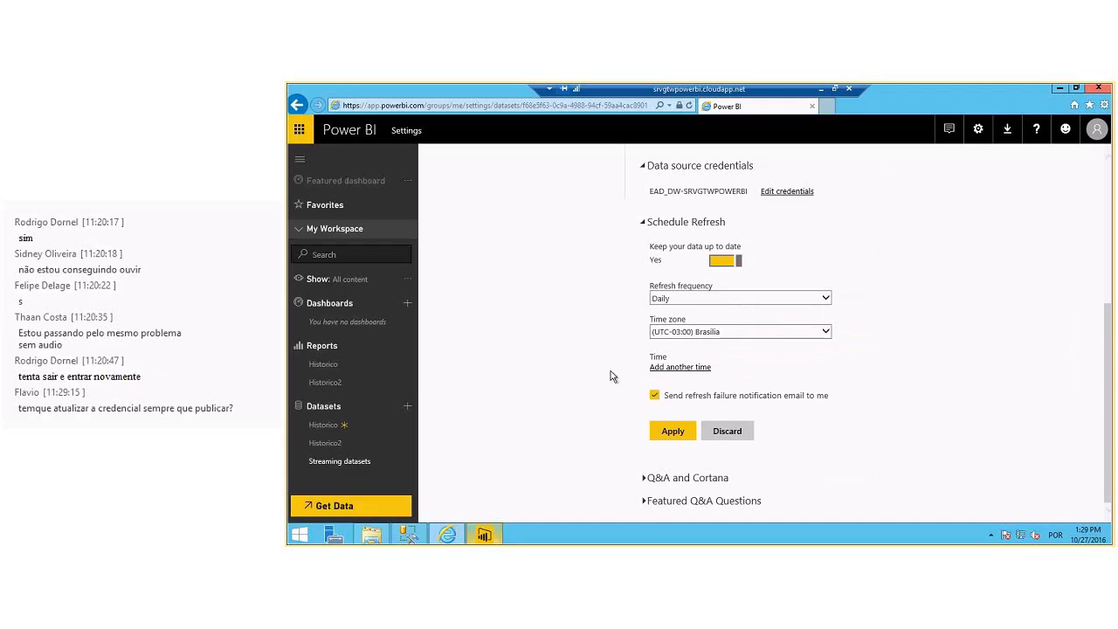
- Add several refresh time slots to the schedule
left_click(692, 367)
left_click(691, 369)
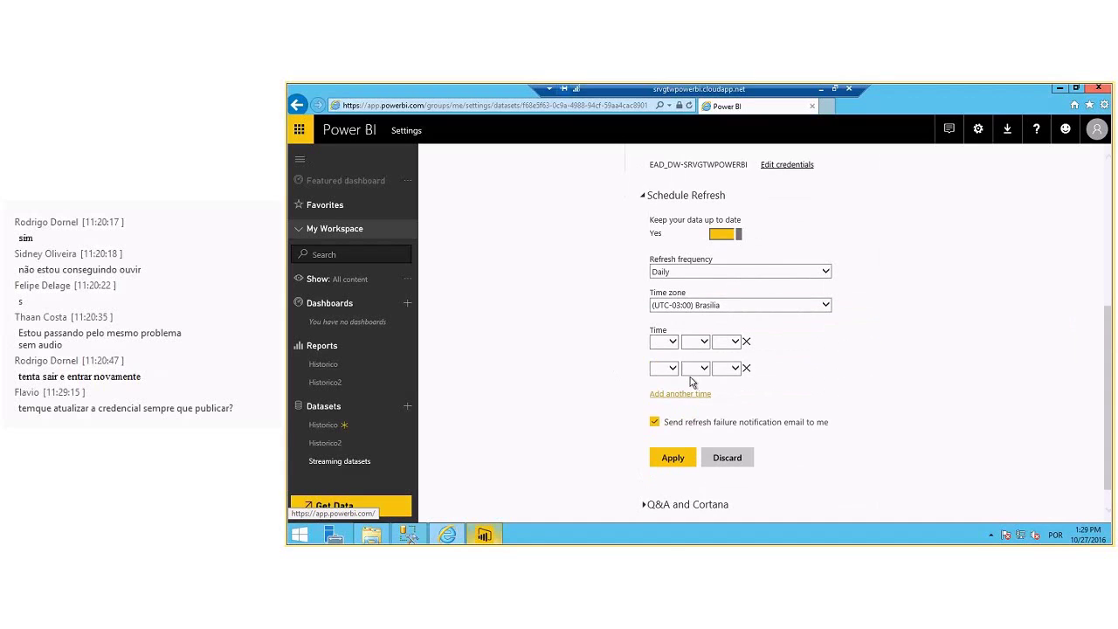
left_click(692, 368)
left_click(691, 395)
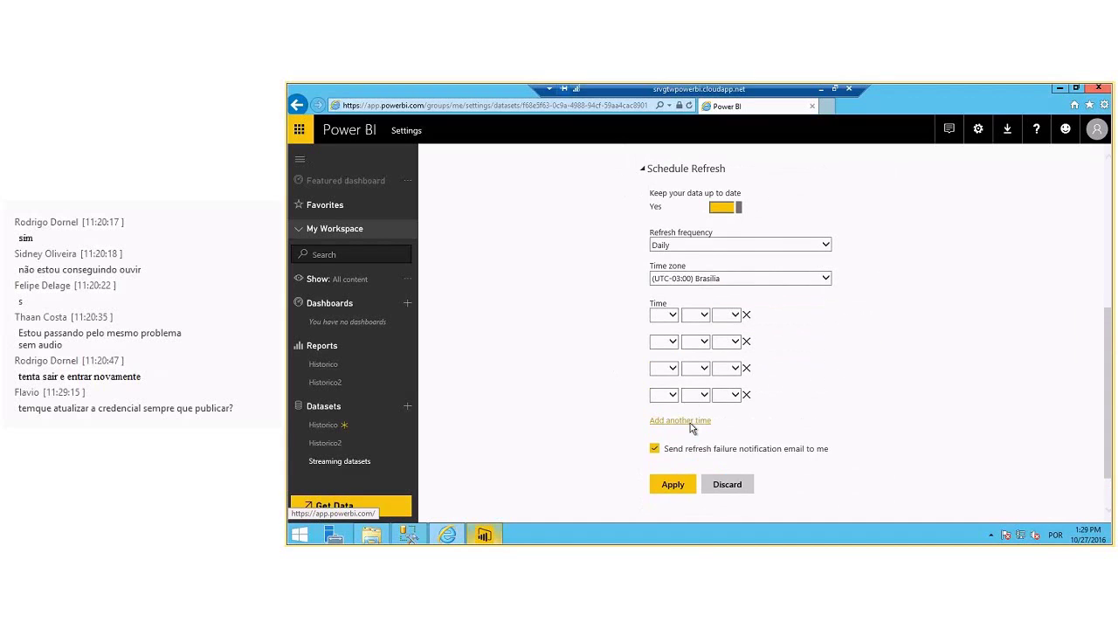
left_click(690, 421)
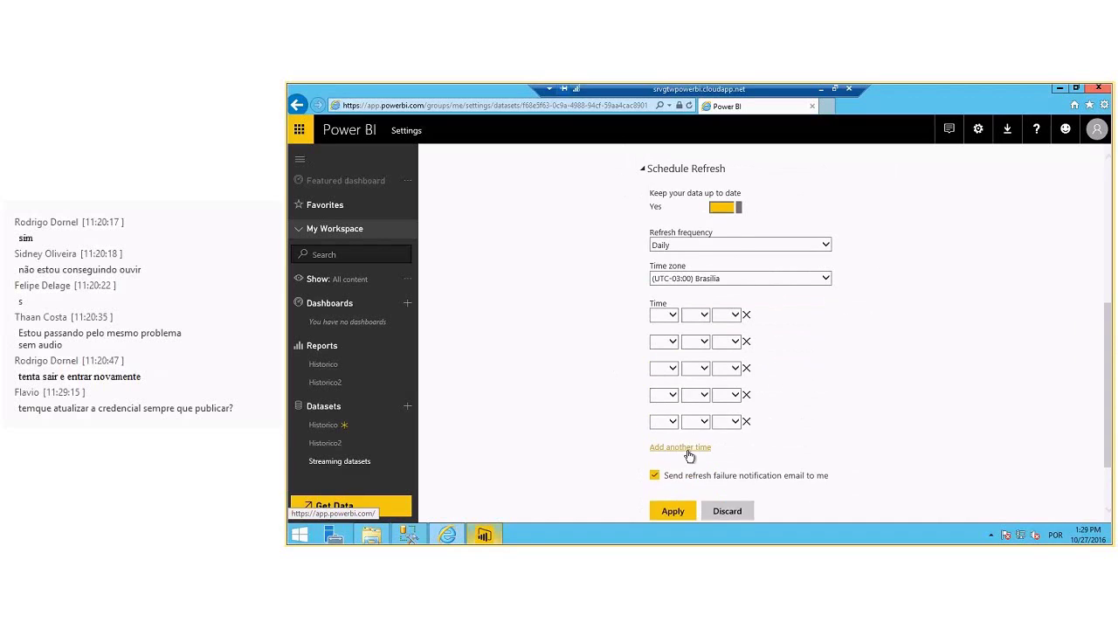
left_click(689, 449)
scroll(682, 411, "down", 2)
left_click(680, 367)
left_click(680, 395)
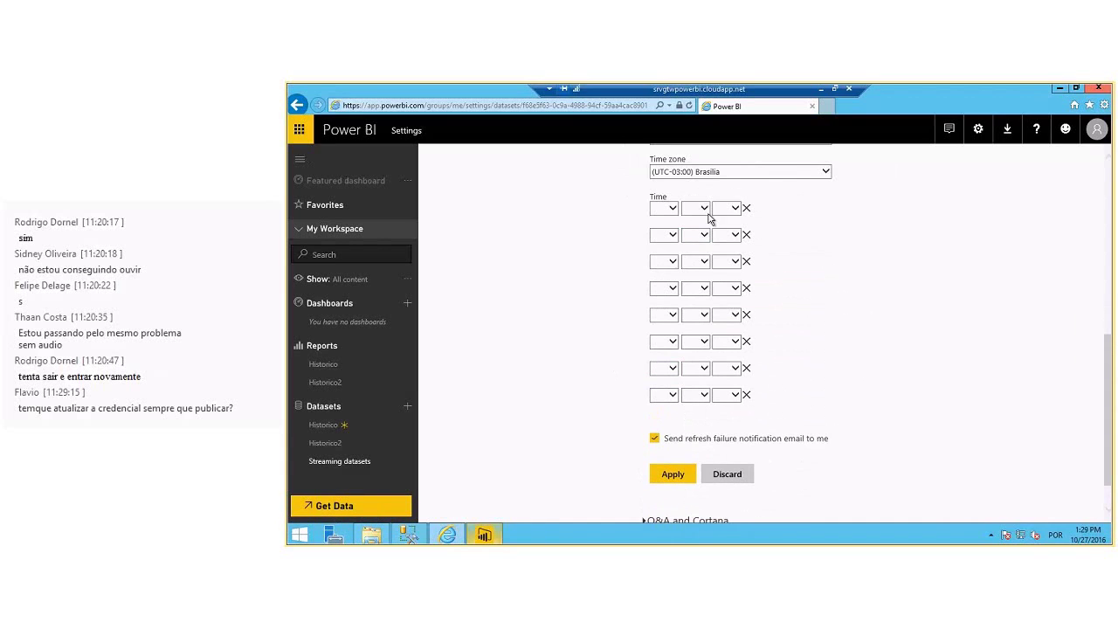
- Set the refresh times to 1:00 AM and 1:30 AM
left_click(671, 211)
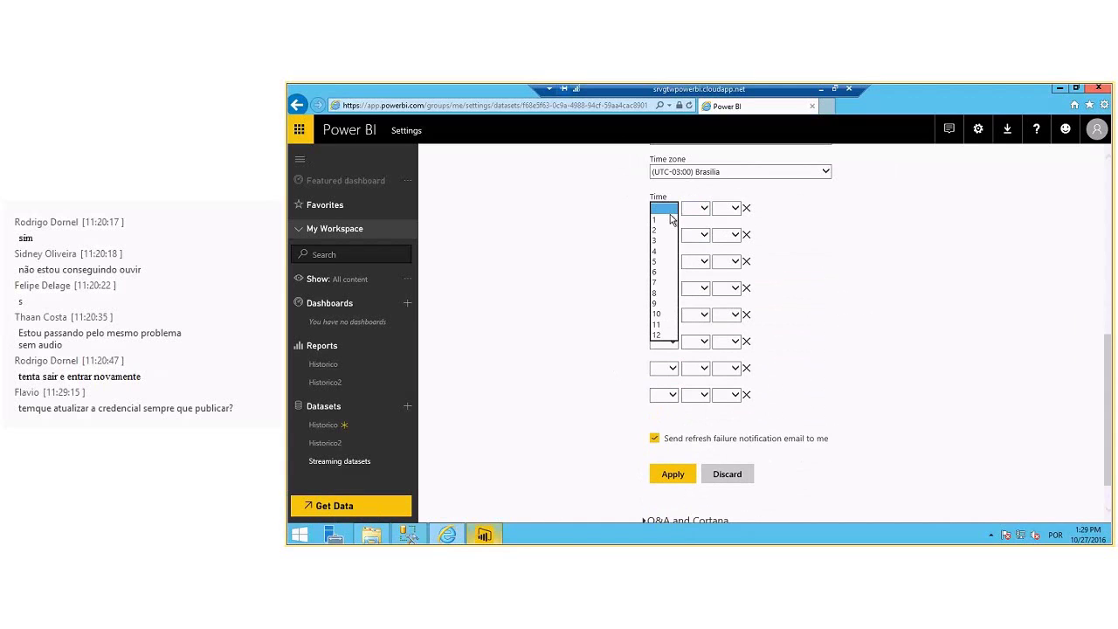
left_click(671, 218)
left_click(695, 208)
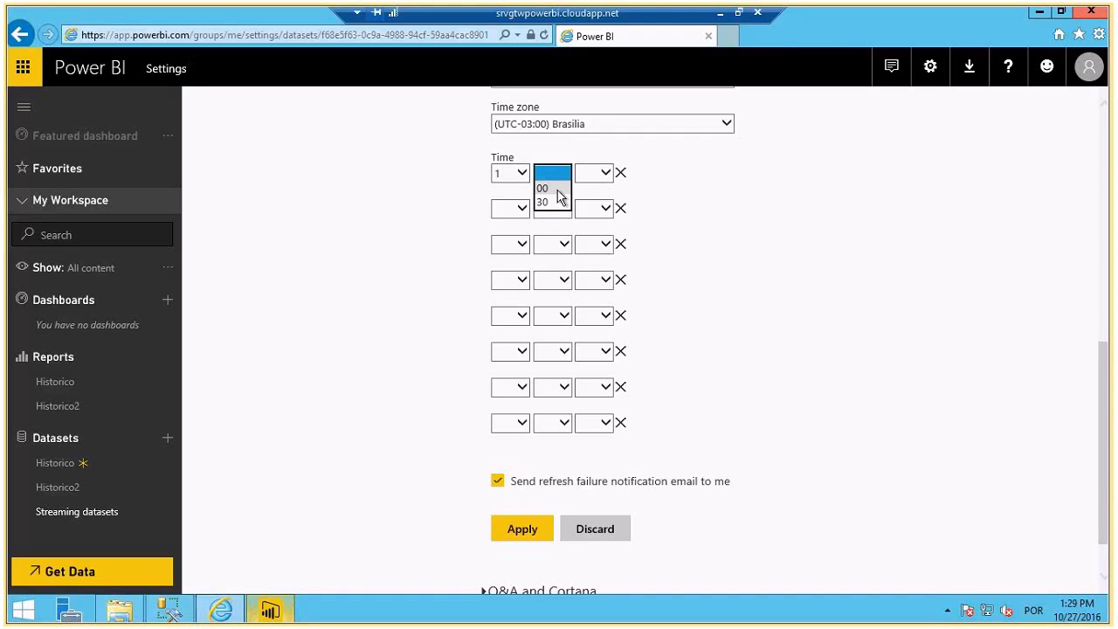
left_click(557, 189)
left_click(594, 173)
left_click(586, 186)
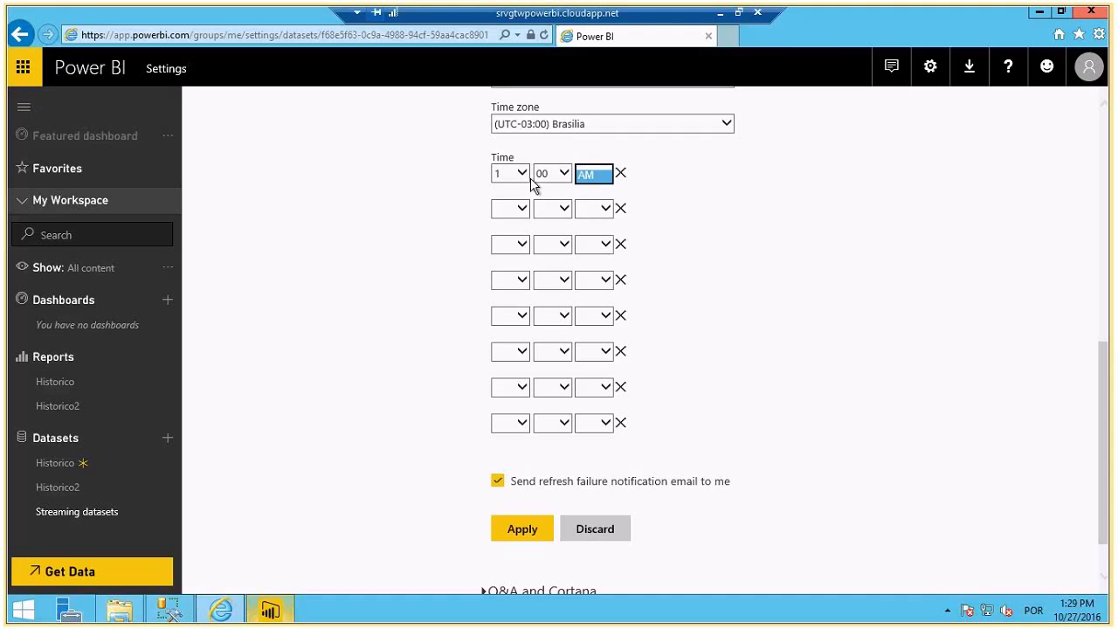
left_click(515, 208)
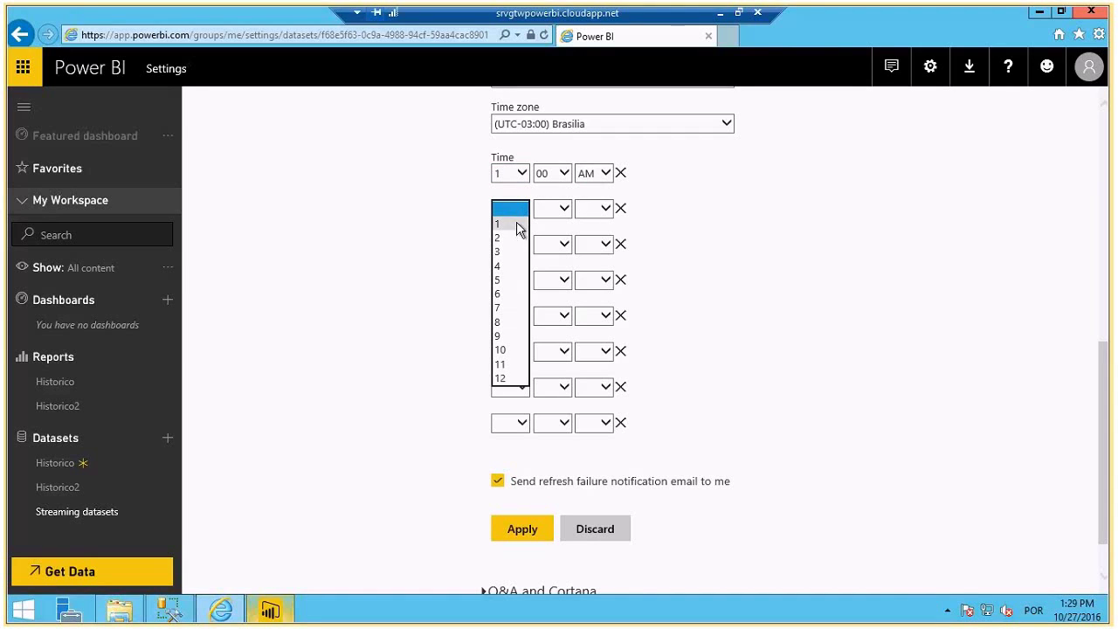
left_click(507, 224)
left_click(564, 214)
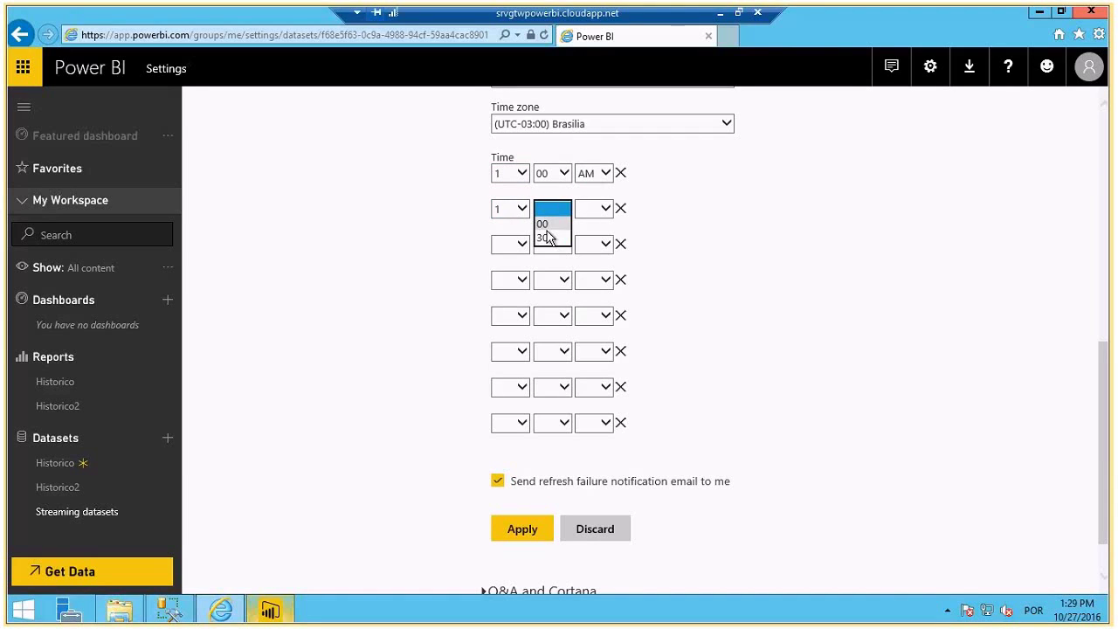
left_click(547, 236)
left_click(593, 209)
left_click(586, 225)
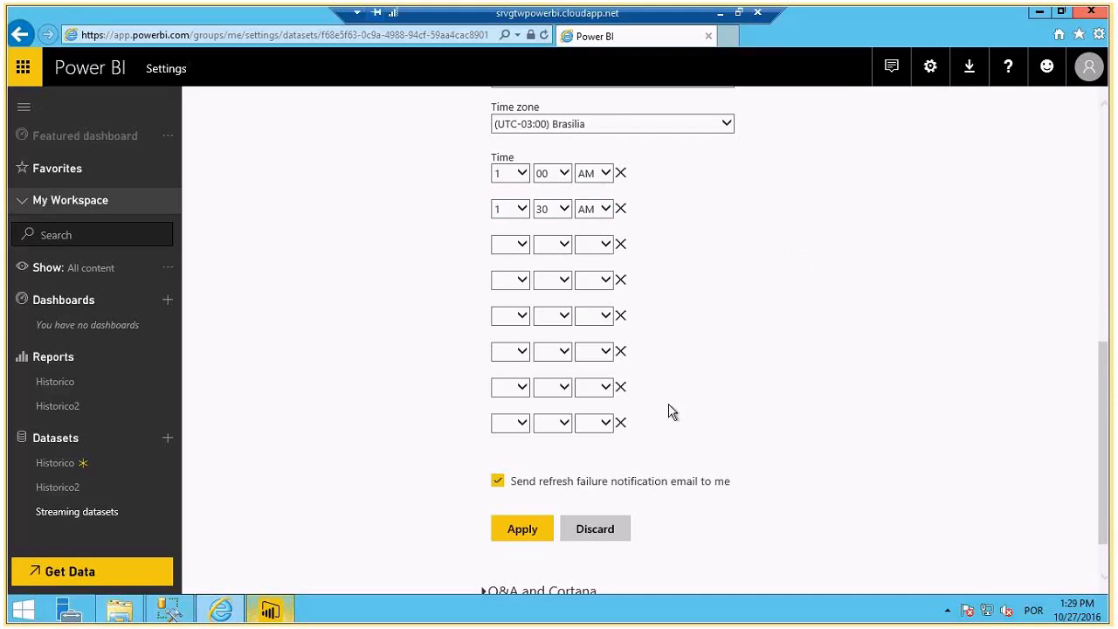
- Expand the Q&A and Cortana settings below the schedule
scroll(670, 412, "down", 1)
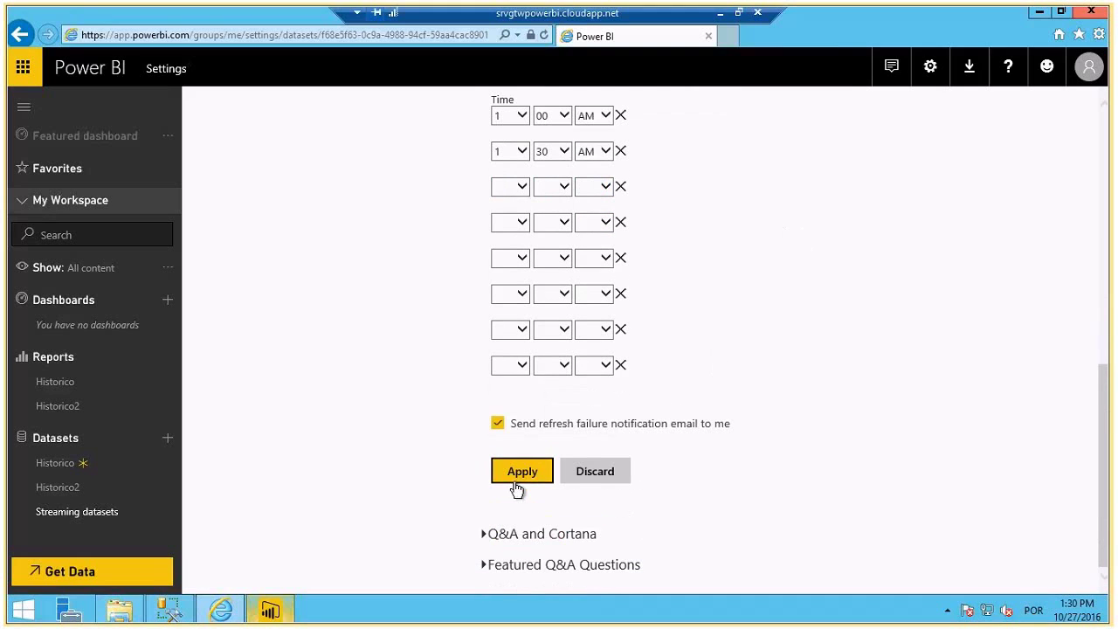
left_click(487, 535)
scroll(487, 532, "down", 2)
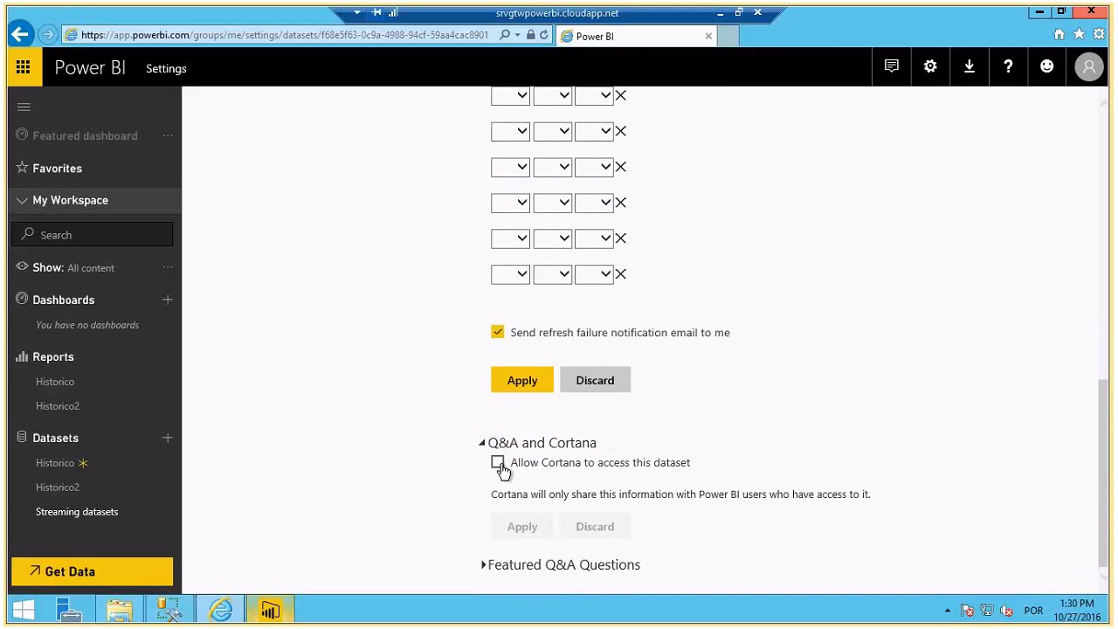
- Allow Cortana to access the Historico2 dataset and expand Featured Q&A Questions
left_click(499, 464)
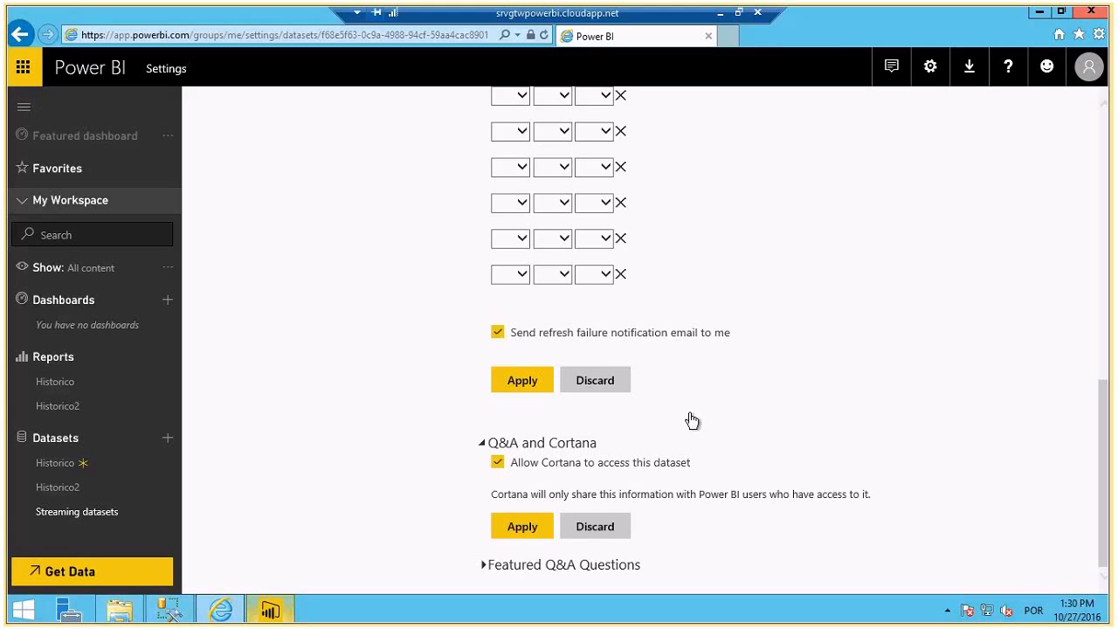
scroll(679, 450, "up", 1)
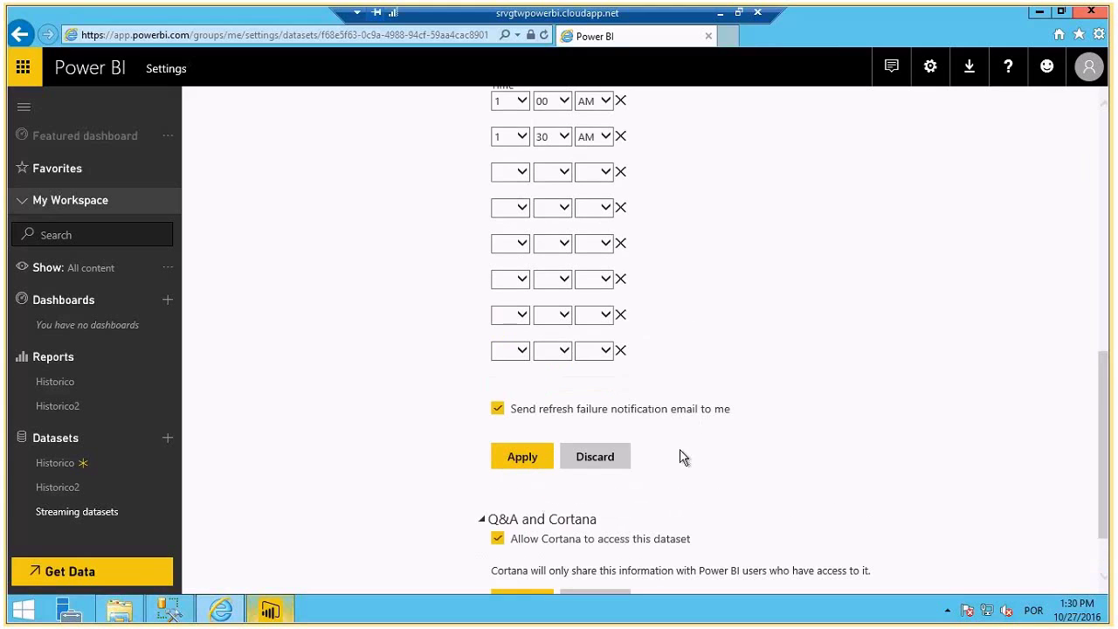
scroll(542, 549, "down", 1)
left_click(524, 564)
- Remove the empty refresh time slots and the 1:30 AM refresh time
scroll(481, 515, "down", 1)
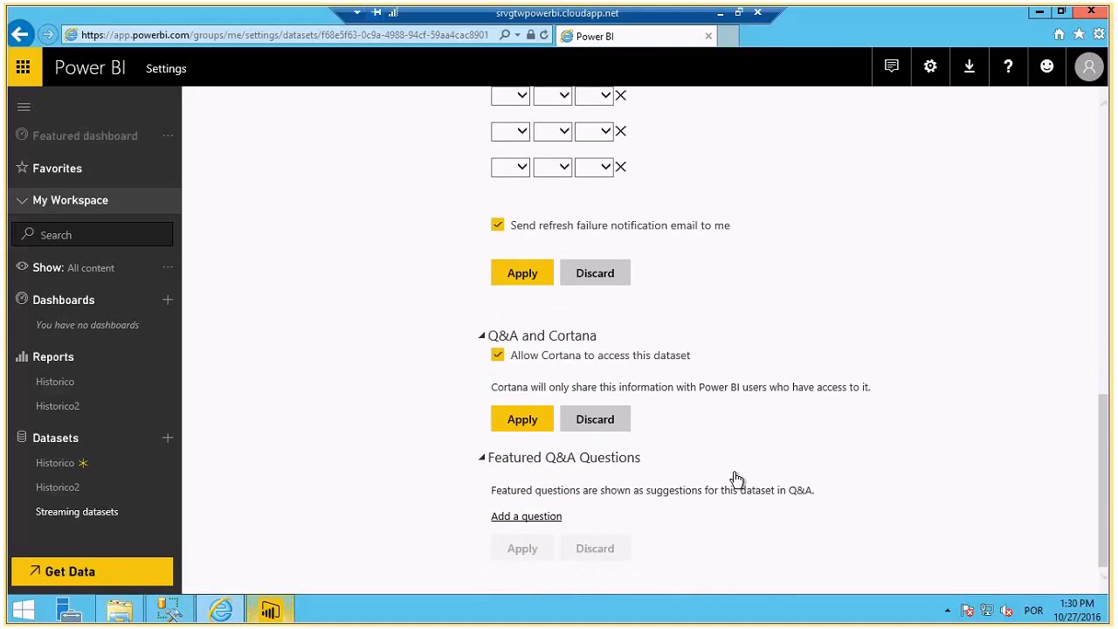
scroll(913, 417, "up", 3)
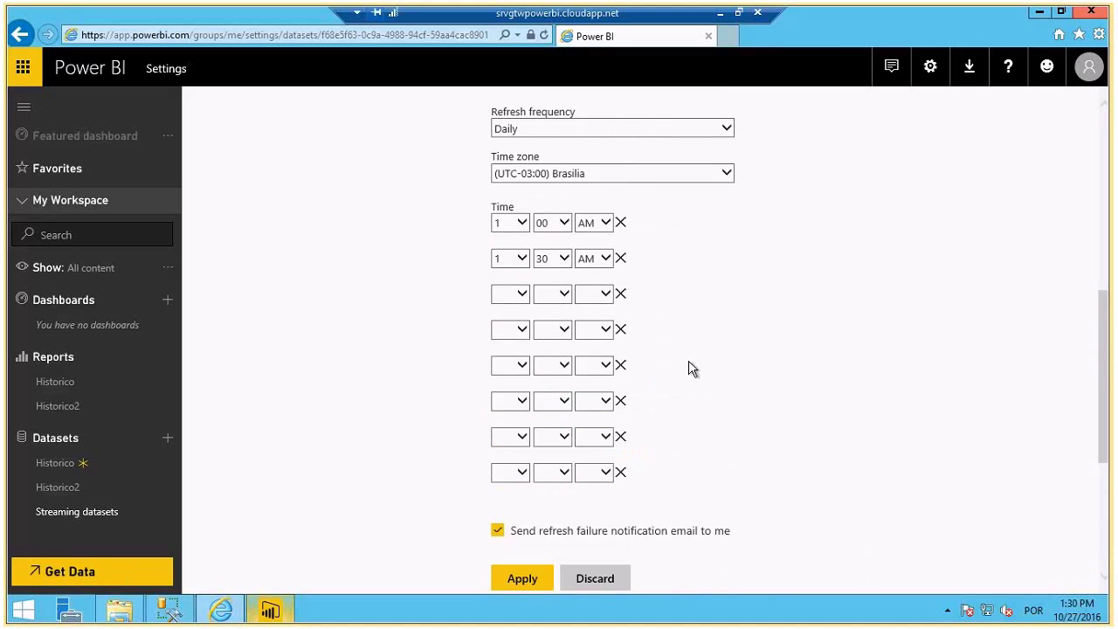
scroll(689, 368, "up", 1)
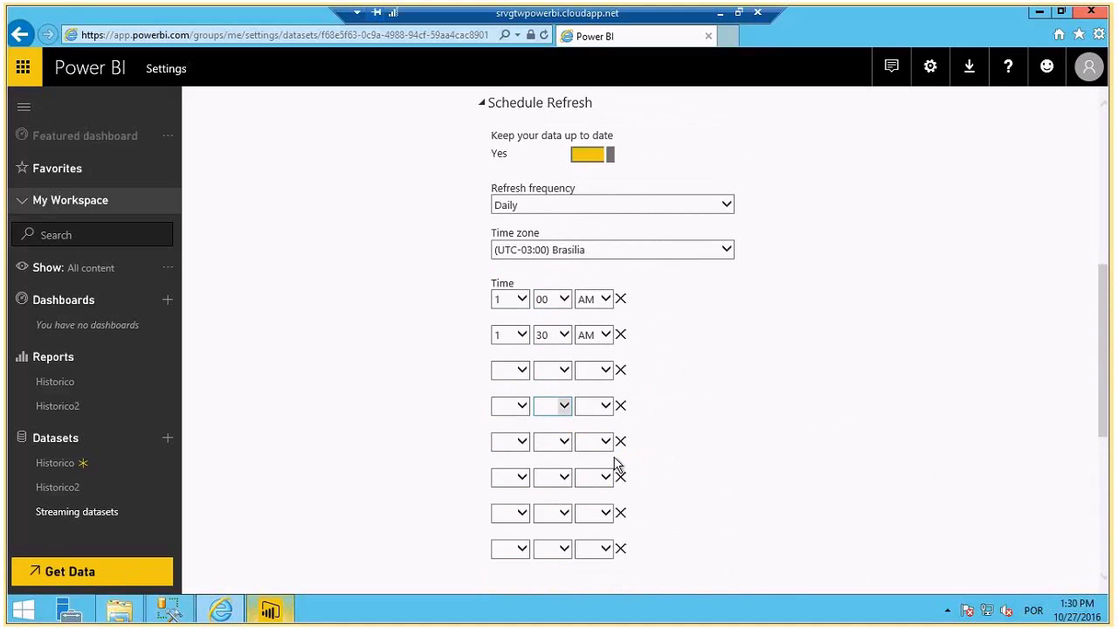
left_click(621, 407)
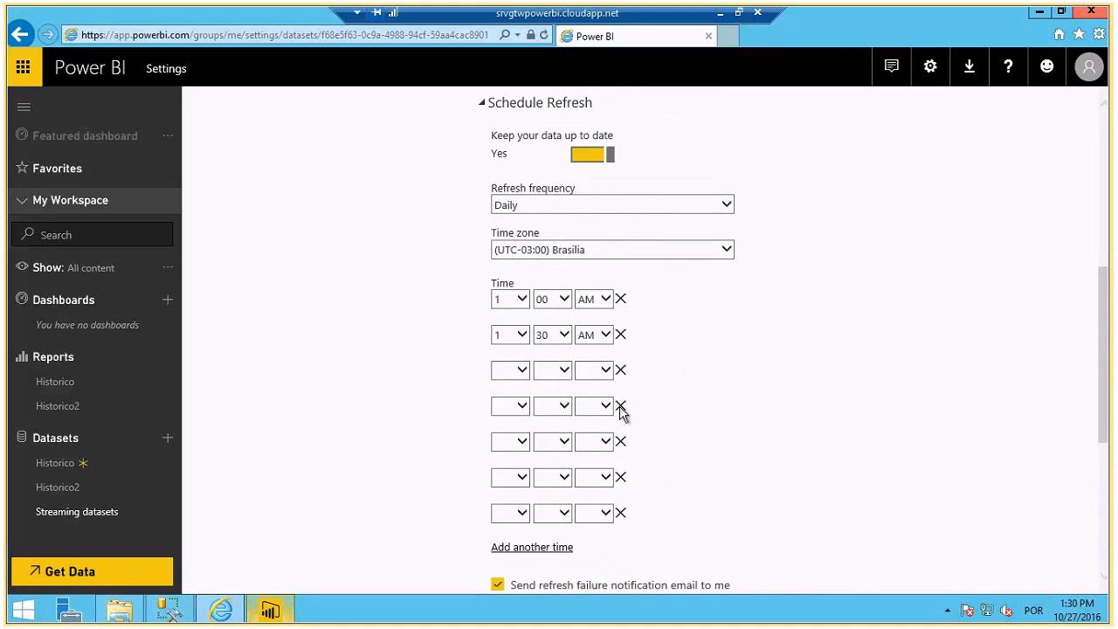
left_click(621, 408)
left_click(621, 407)
left_click(622, 408)
left_click(621, 408)
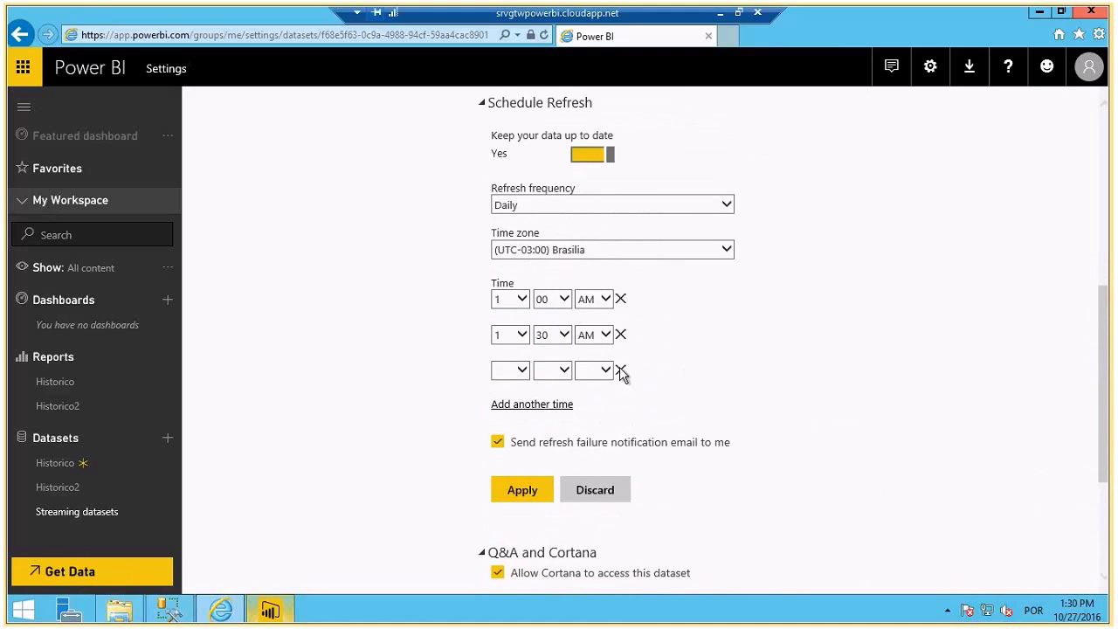
left_click(621, 370)
left_click(621, 335)
- Delete the 1:00 AM refresh time and return to the top of the Historico2 settings
left_click(621, 299)
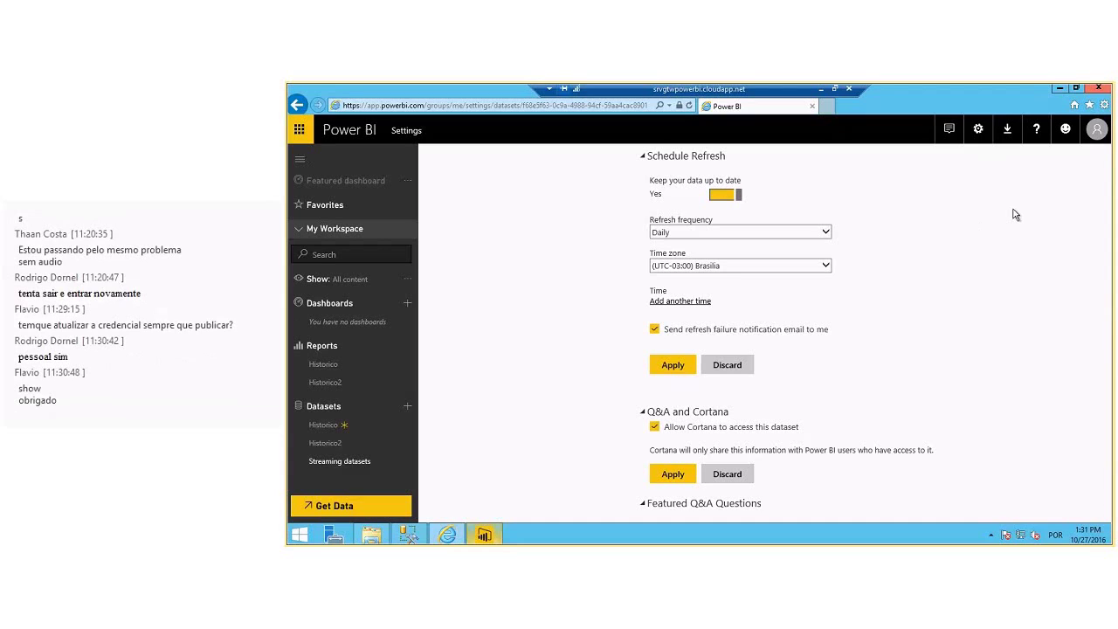
scroll(955, 235, "up", 3)
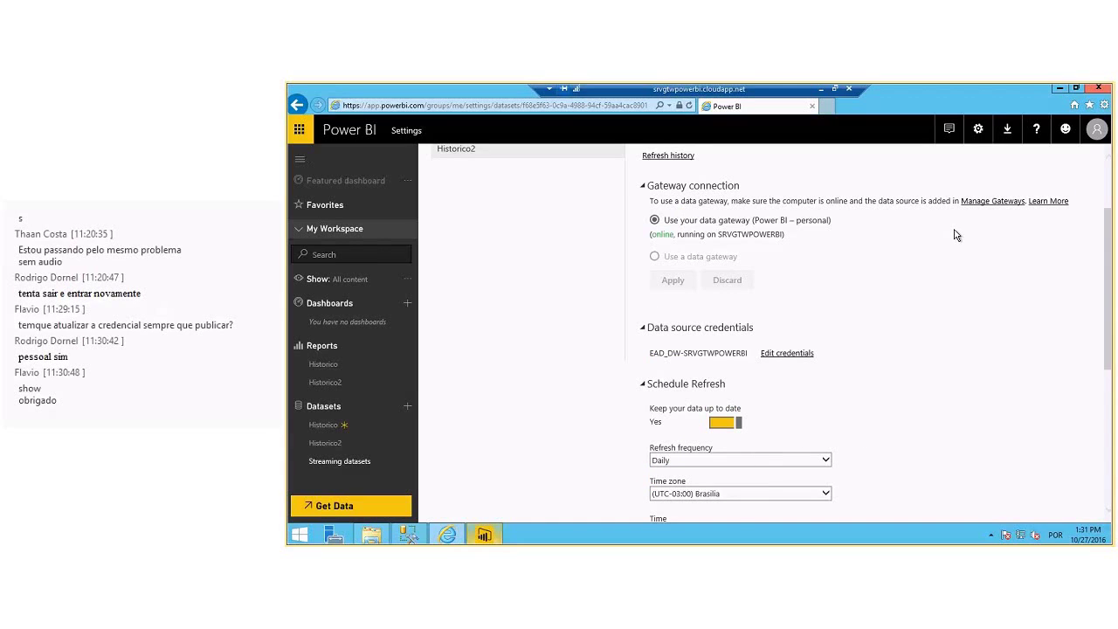
scroll(955, 235, "up", 2)
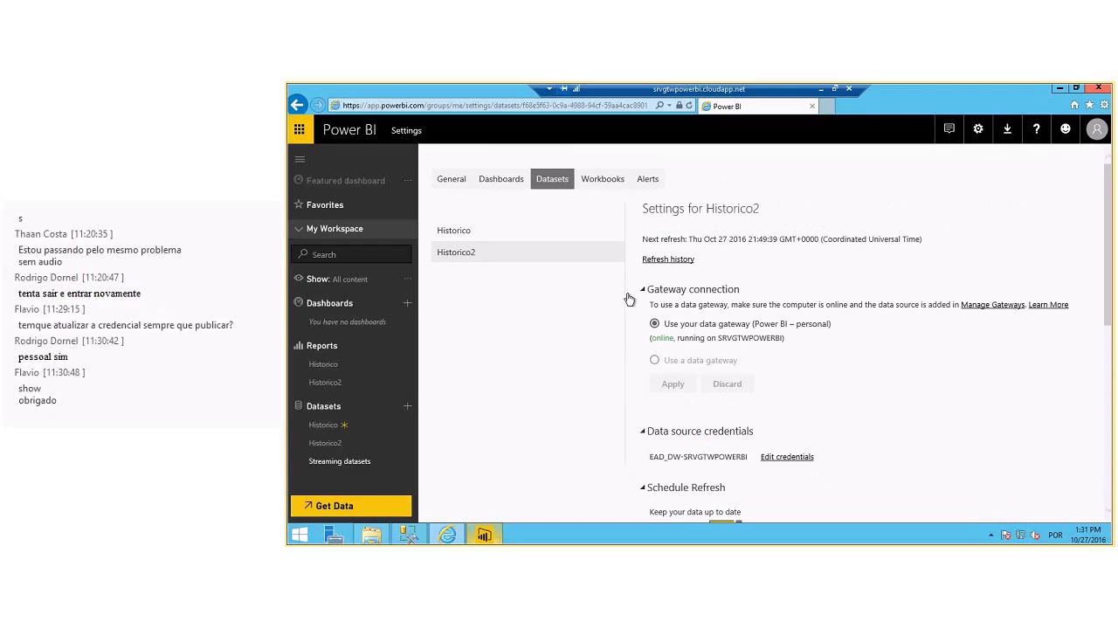
- Go to the Historico2 dataset's settings under Settings > Datasets in Power BI service
left_click(485, 536)
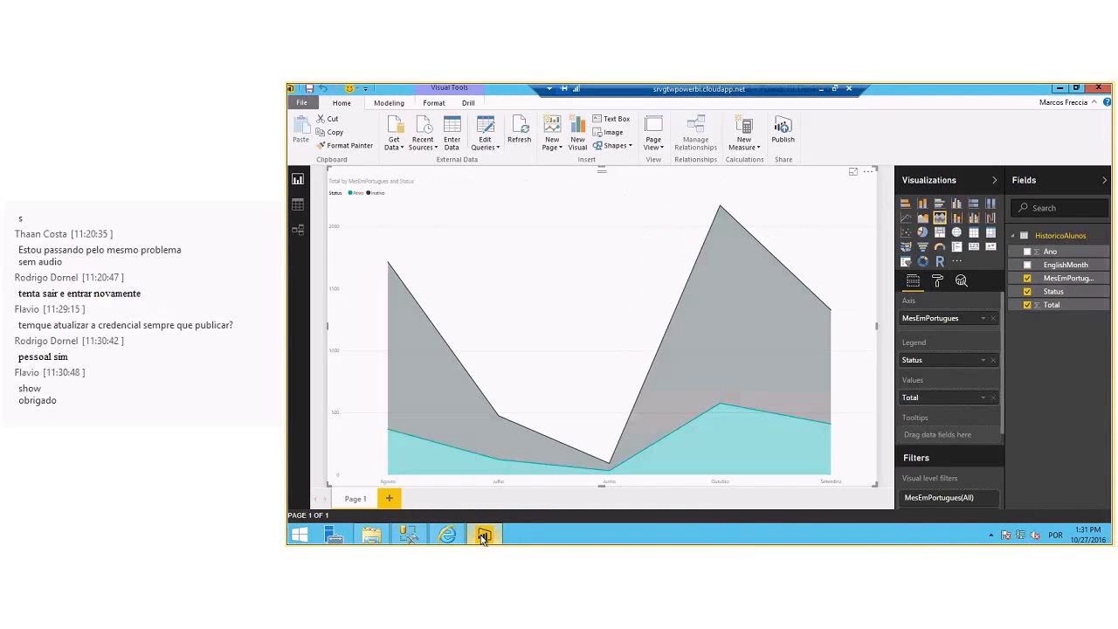
left_click(489, 534)
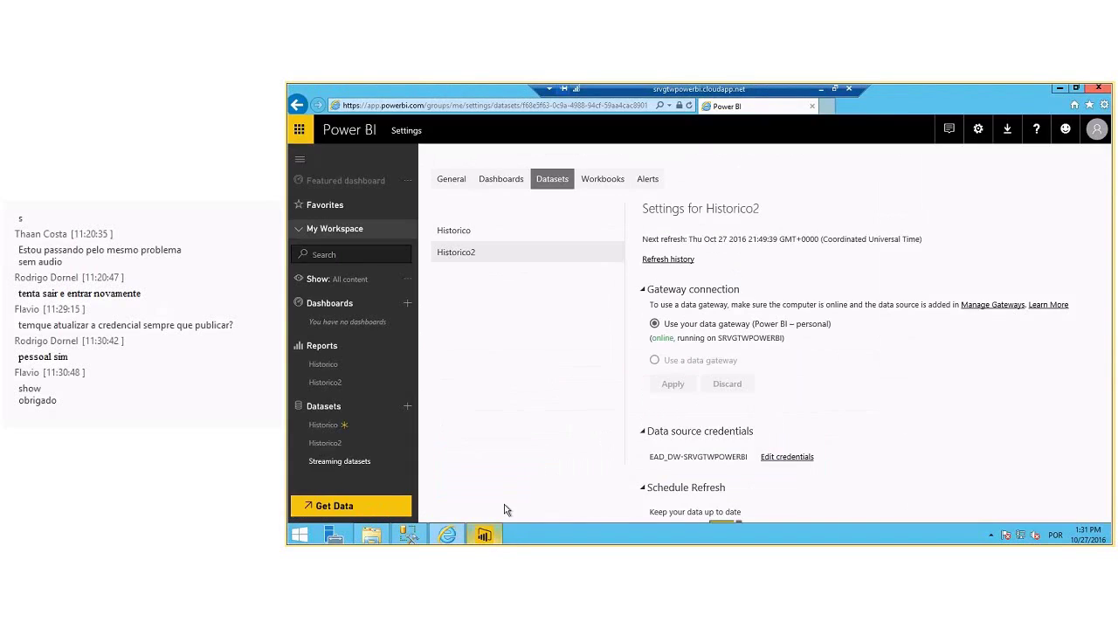
key("super")
type("power BI Desktop")
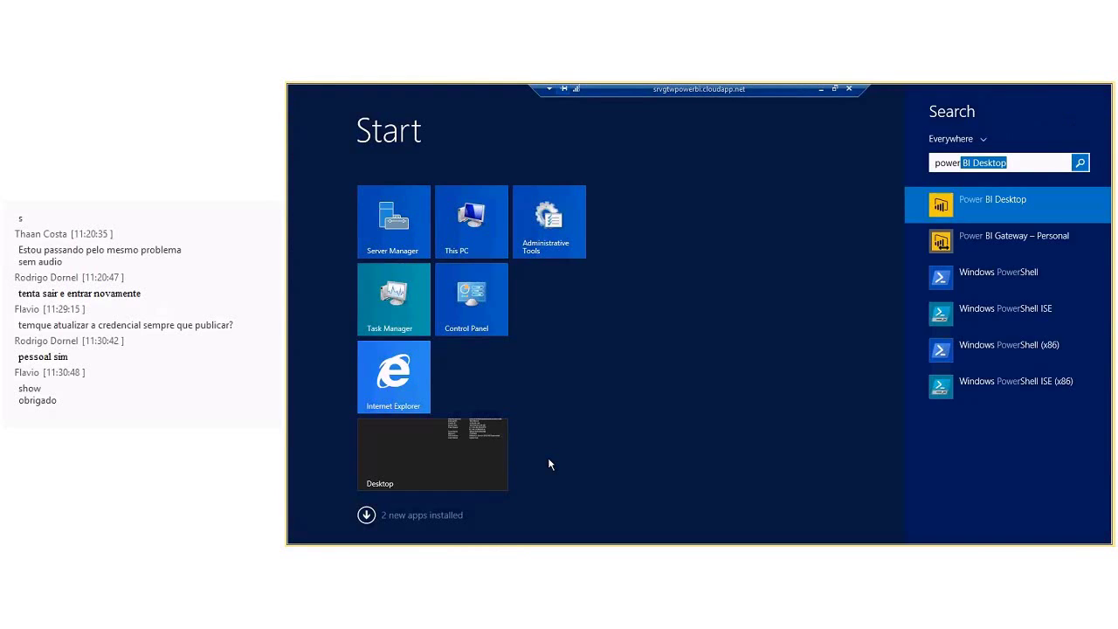
left_click(901, 163)
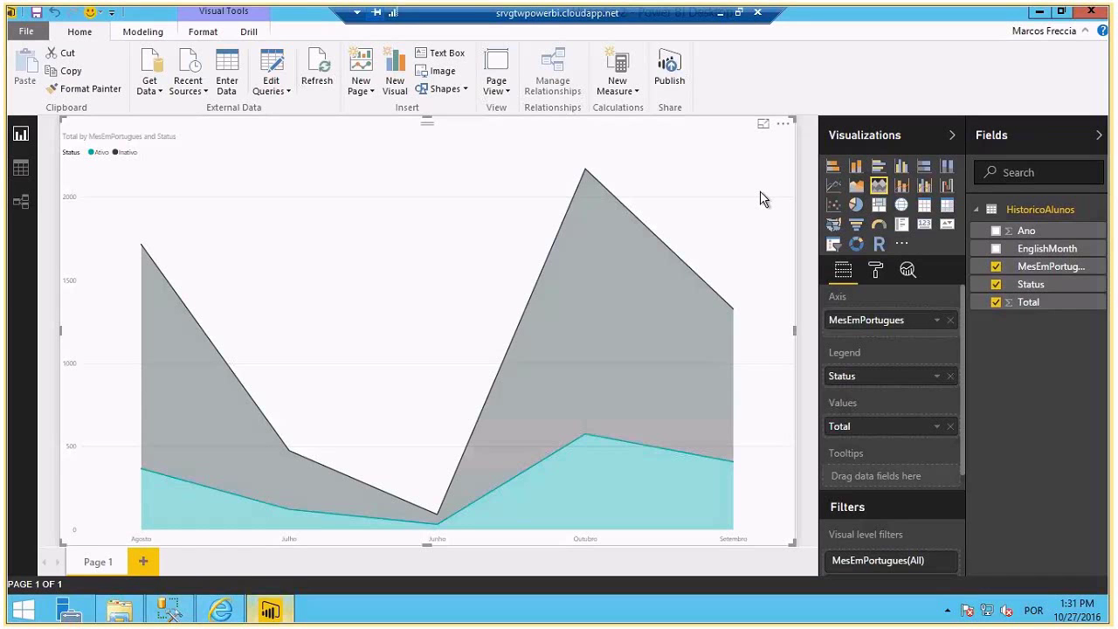
left_click(1039, 12)
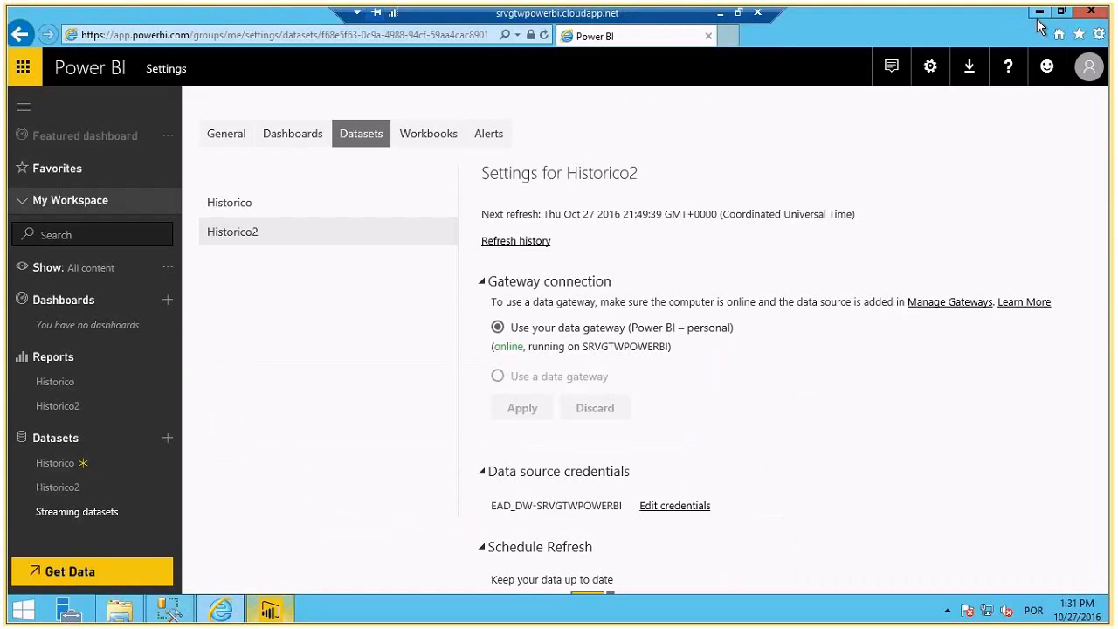
left_click(58, 488)
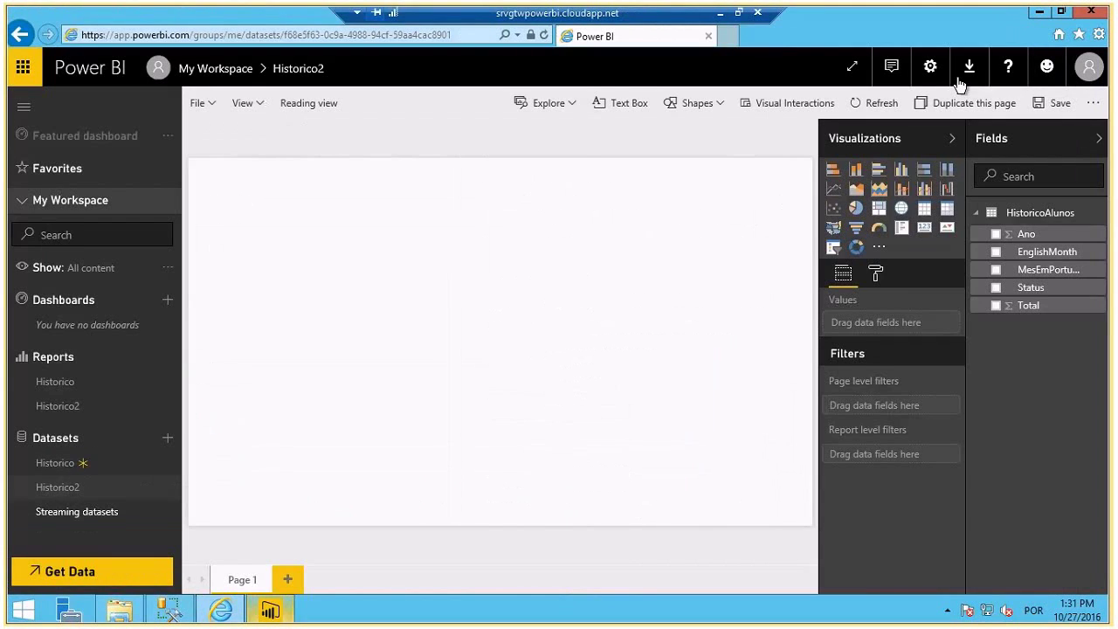
left_click(931, 67)
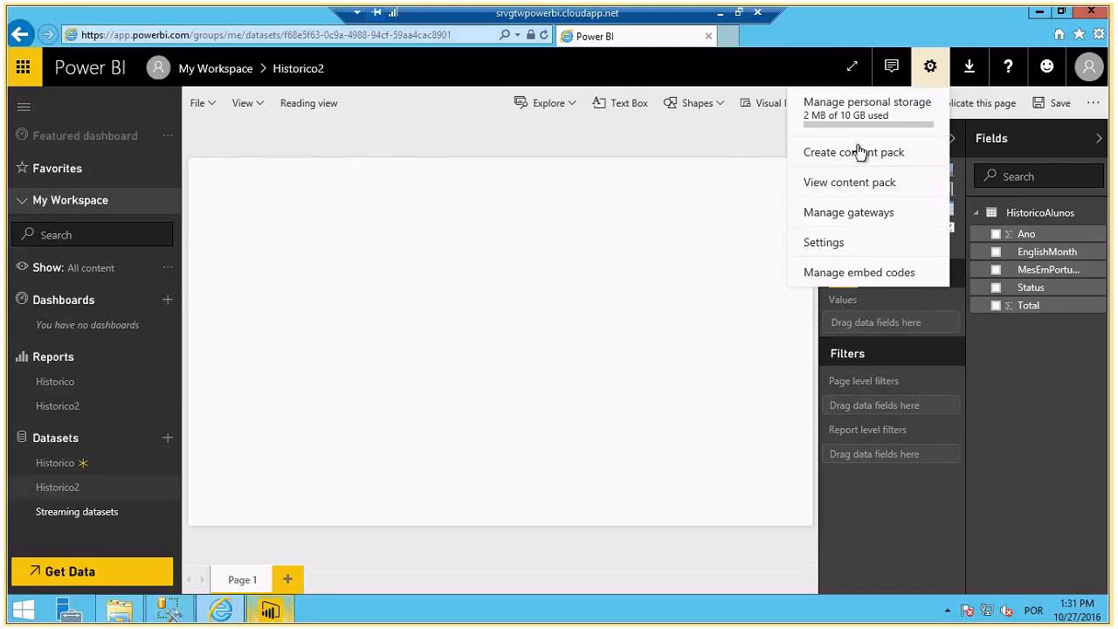
left_click(826, 242)
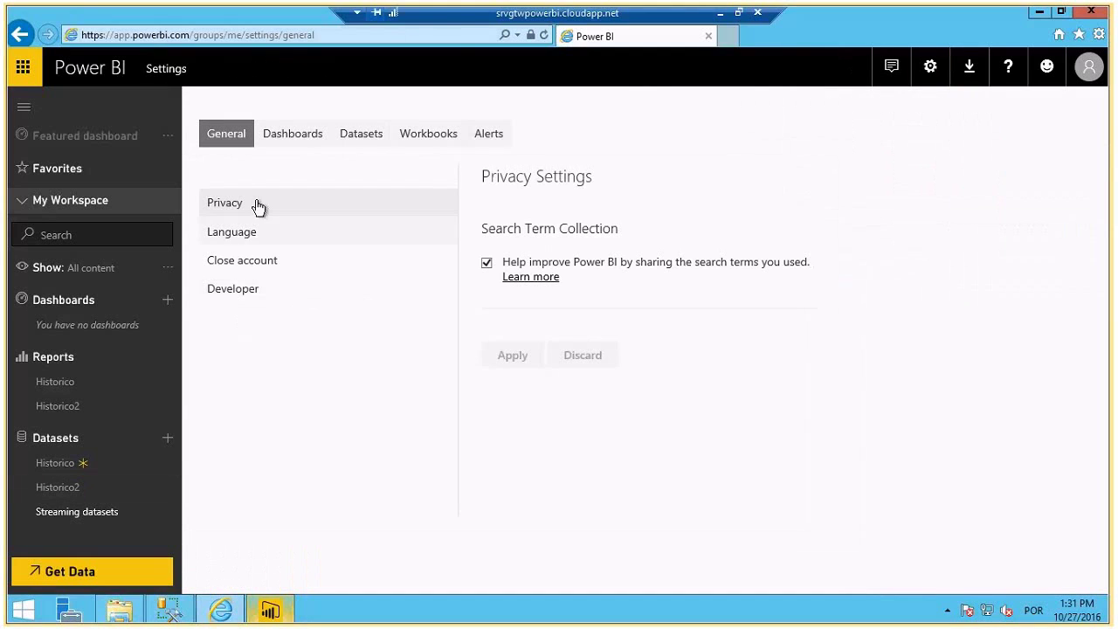
left_click(361, 135)
left_click(231, 234)
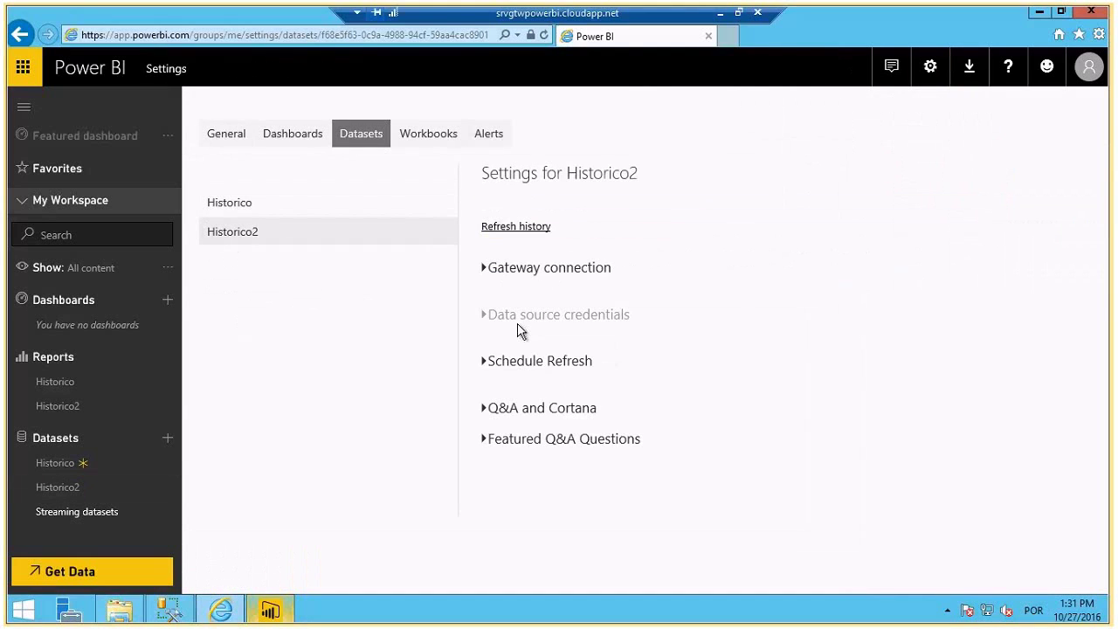
left_click(473, 316)
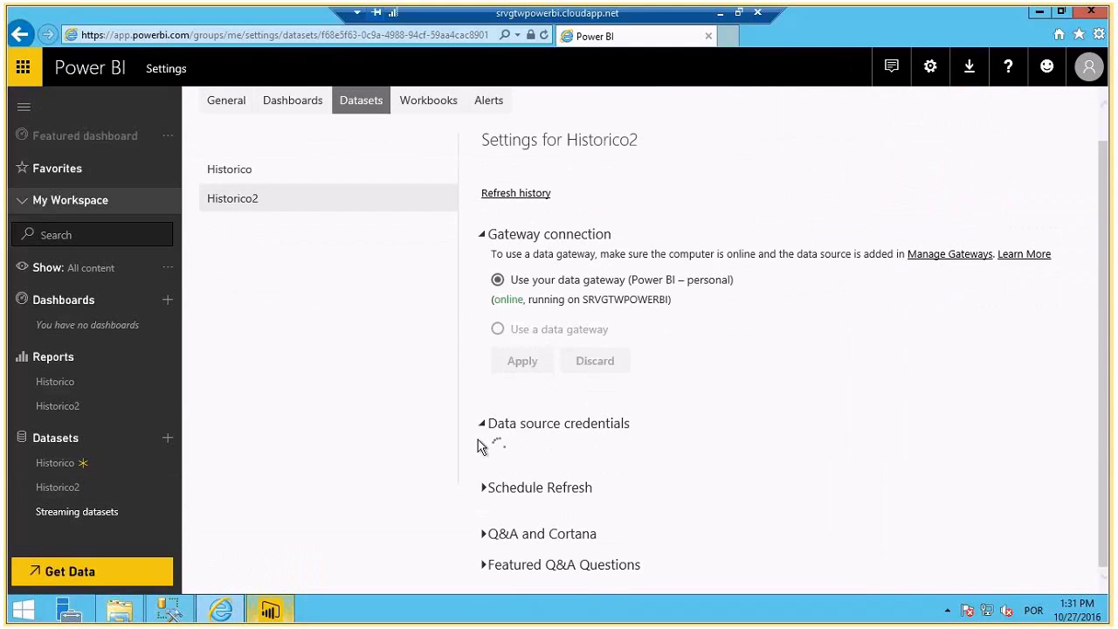
- Turn on Keep data up to date with the (UTC-03:00) Brasilia time zone
left_click(485, 489)
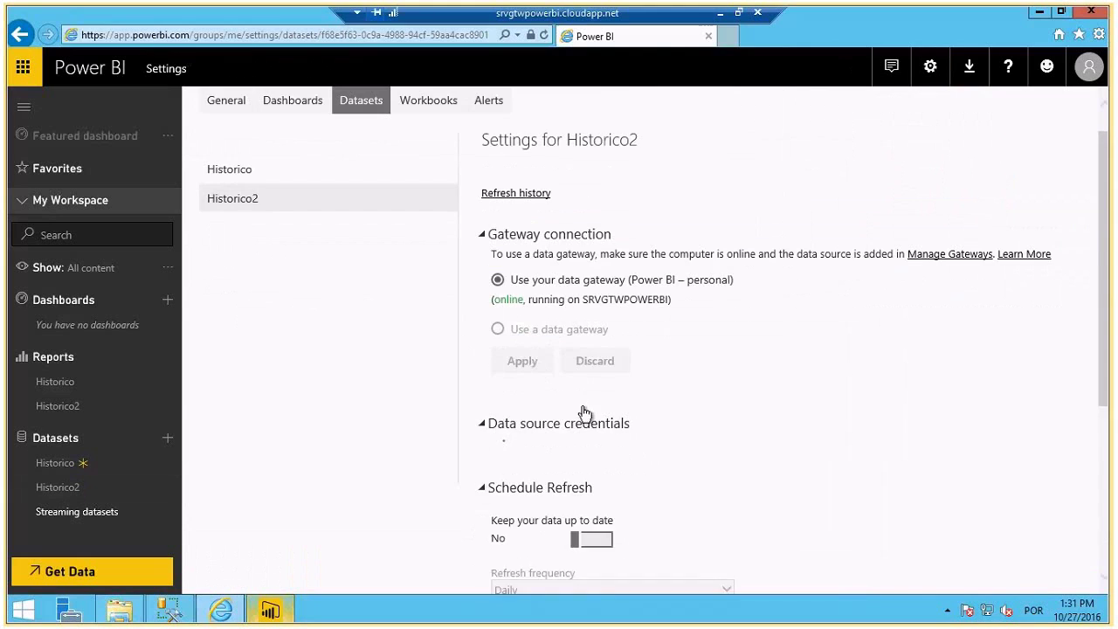
scroll(592, 486, "down", 3)
left_click(591, 244)
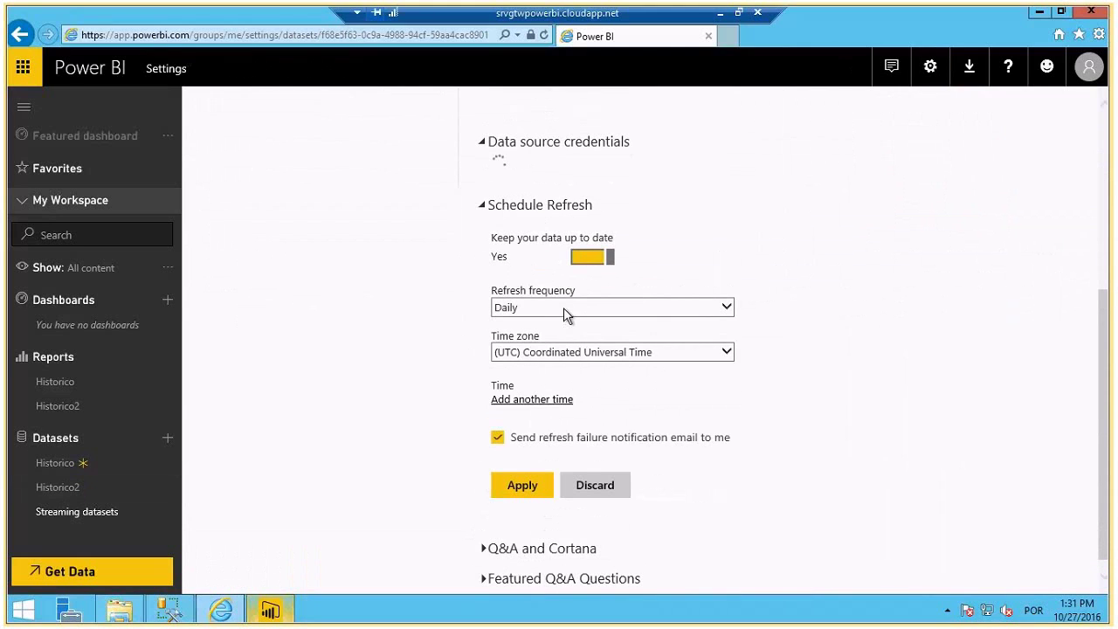
left_click(555, 352)
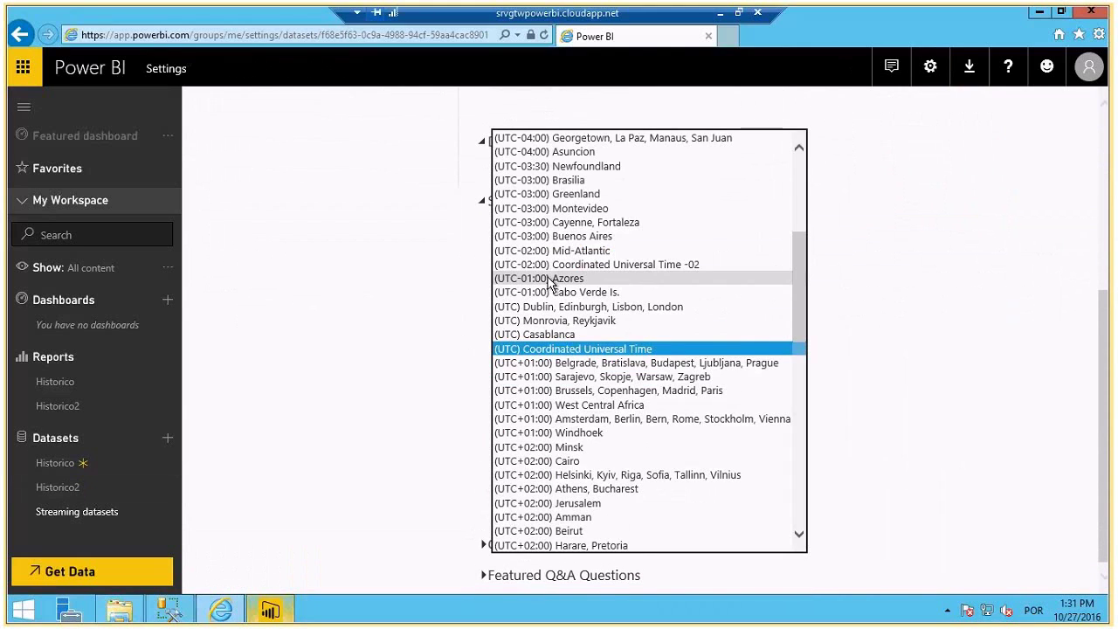
left_click(536, 108)
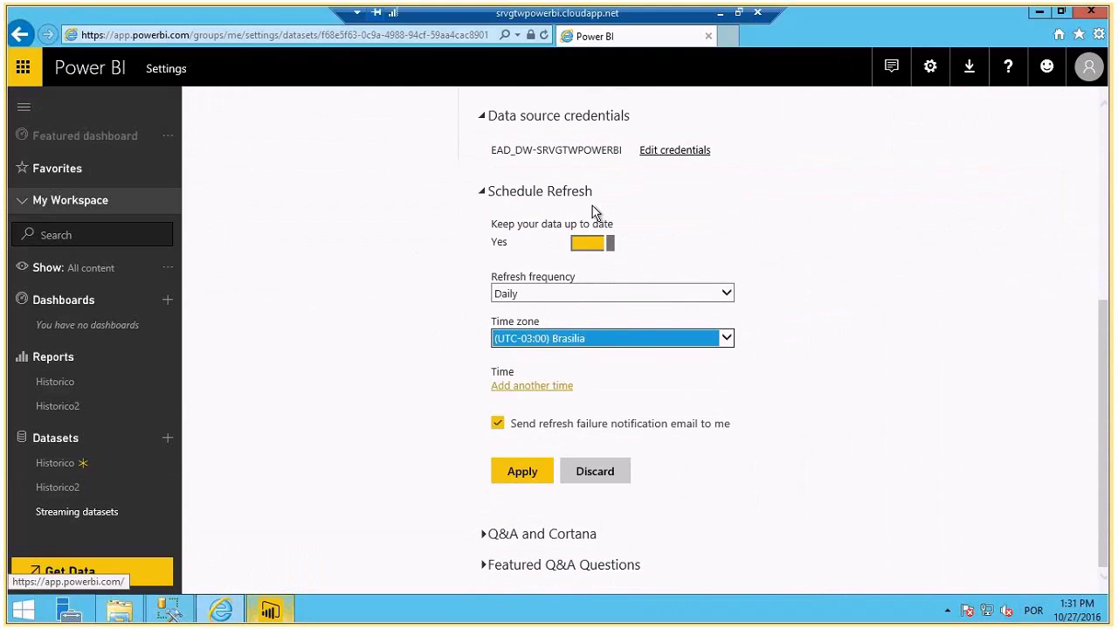
- Add a 12:00 PM refresh time and apply the schedule
left_click(516, 385)
left_click(516, 390)
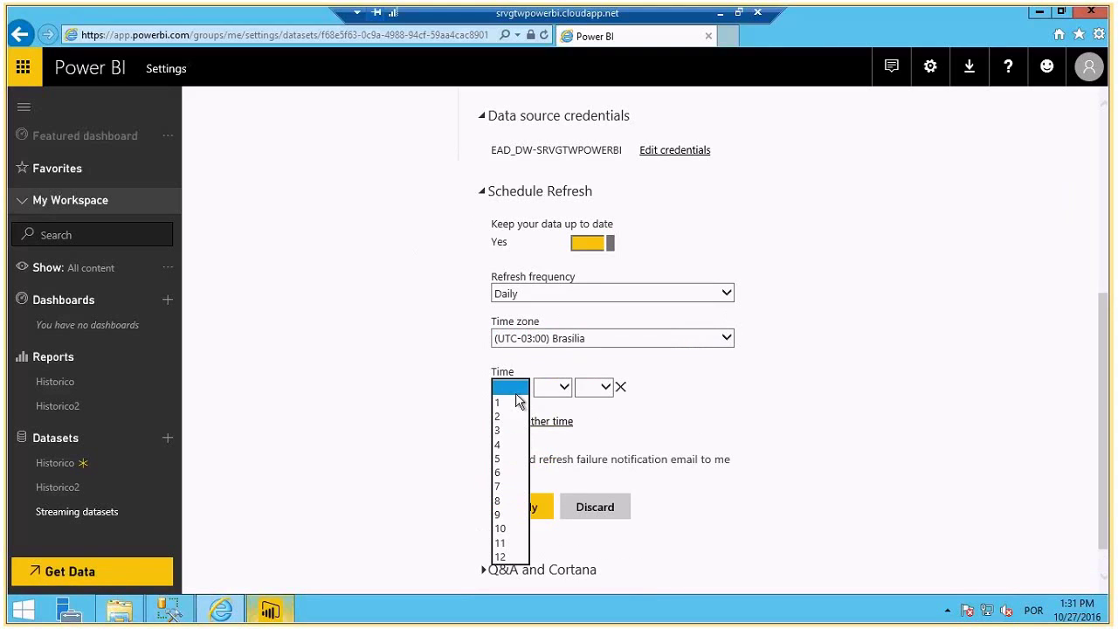
left_click(500, 557)
left_click(552, 388)
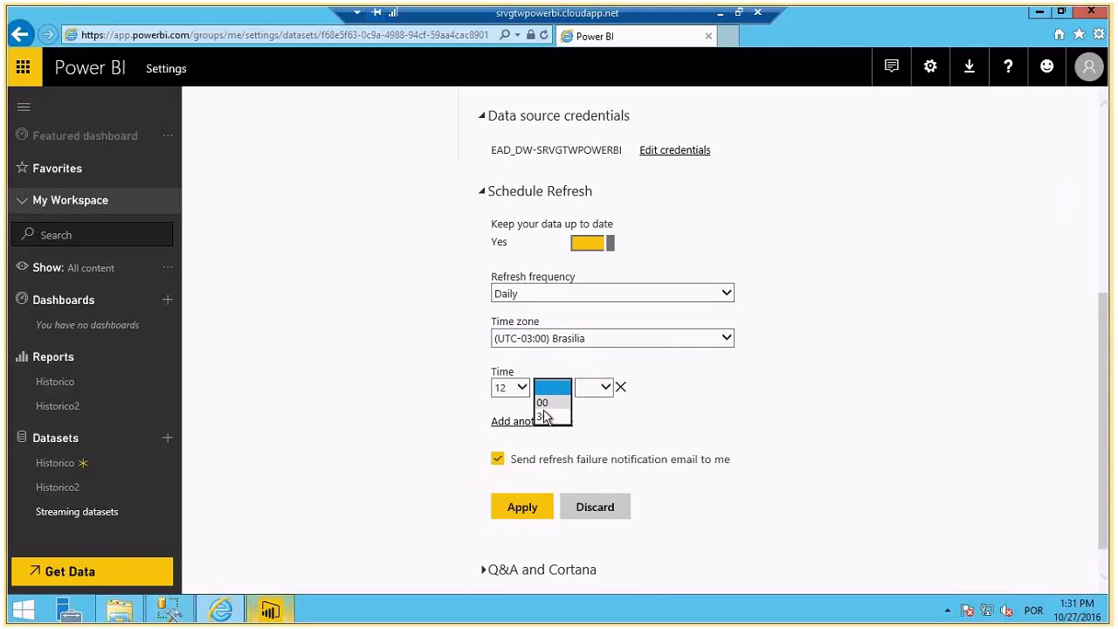
left_click(543, 402)
left_click(587, 389)
left_click(586, 403)
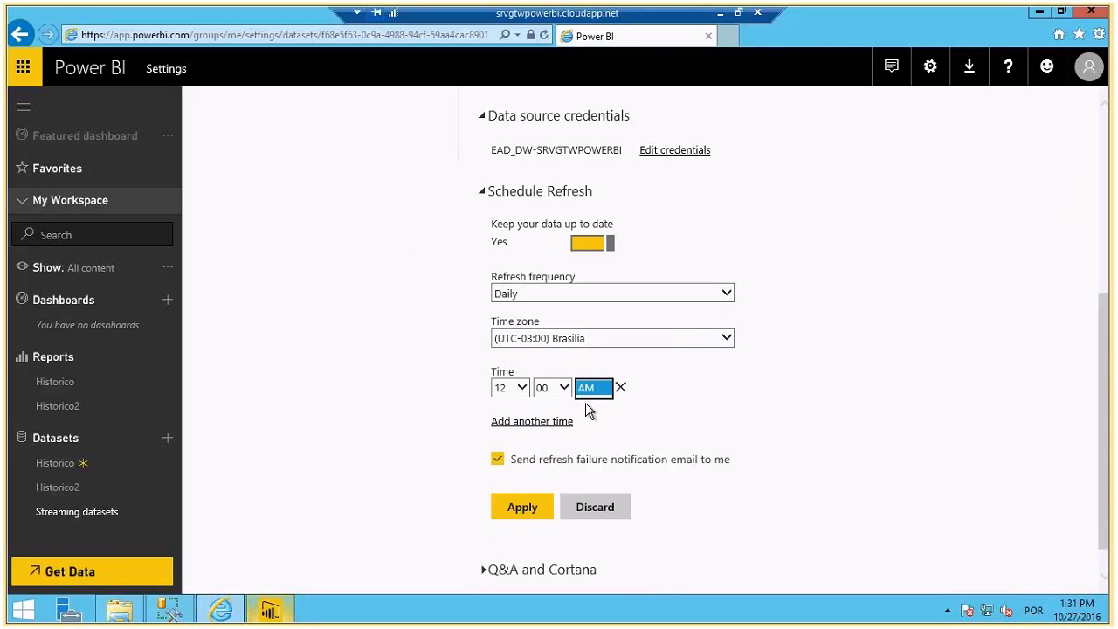
left_click(587, 389)
left_click(586, 409)
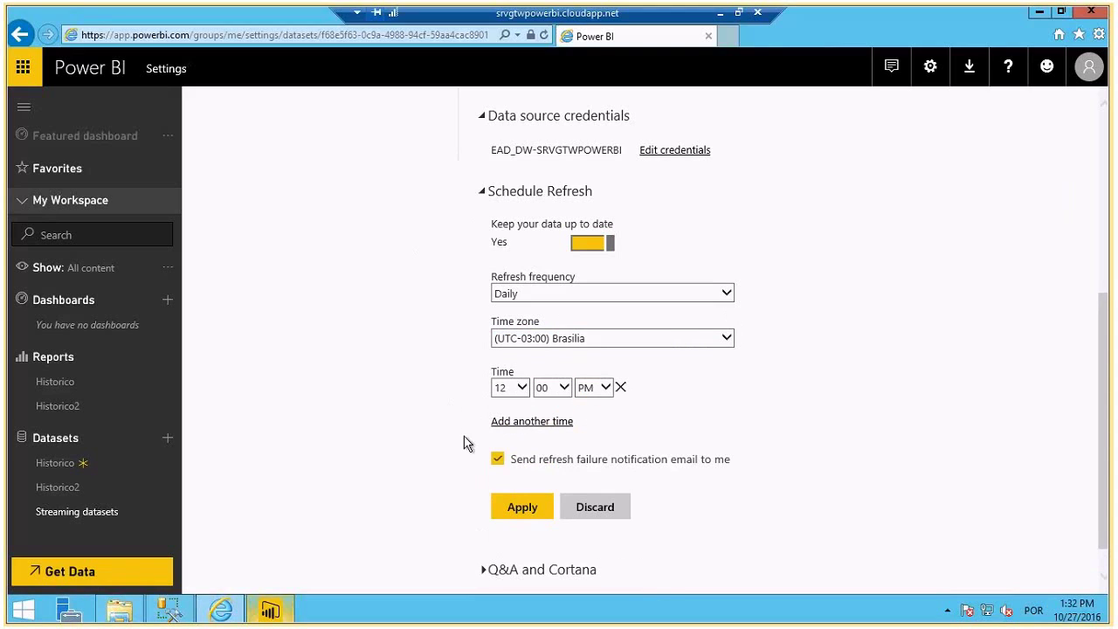
left_click(517, 515)
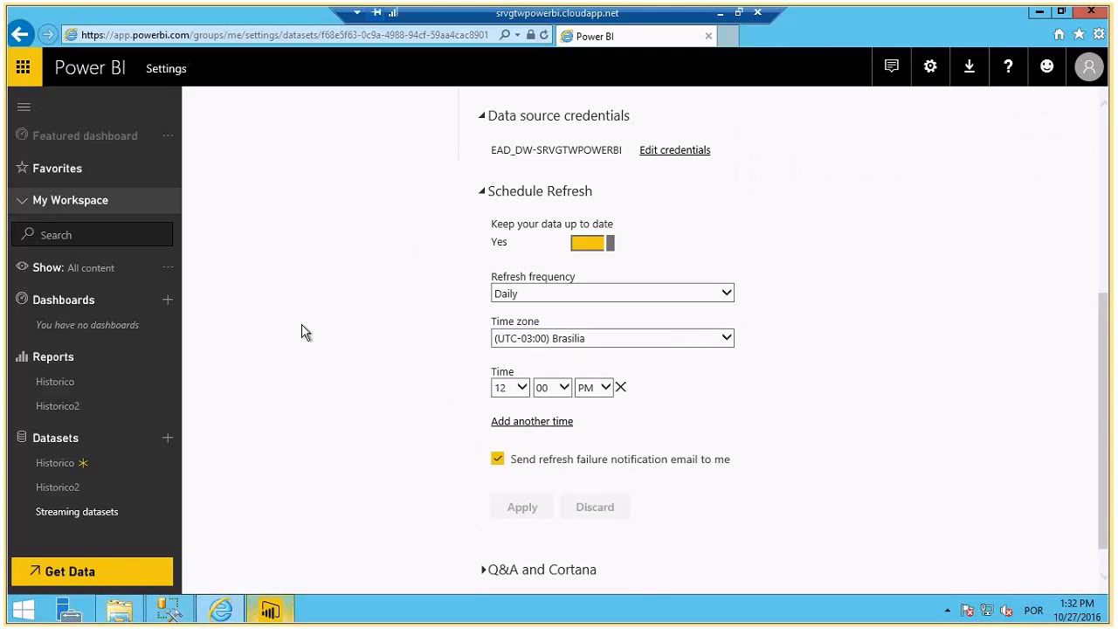
- Launch Power BI Desktop, start a new blank report and bring up Get Data
left_click(269, 612)
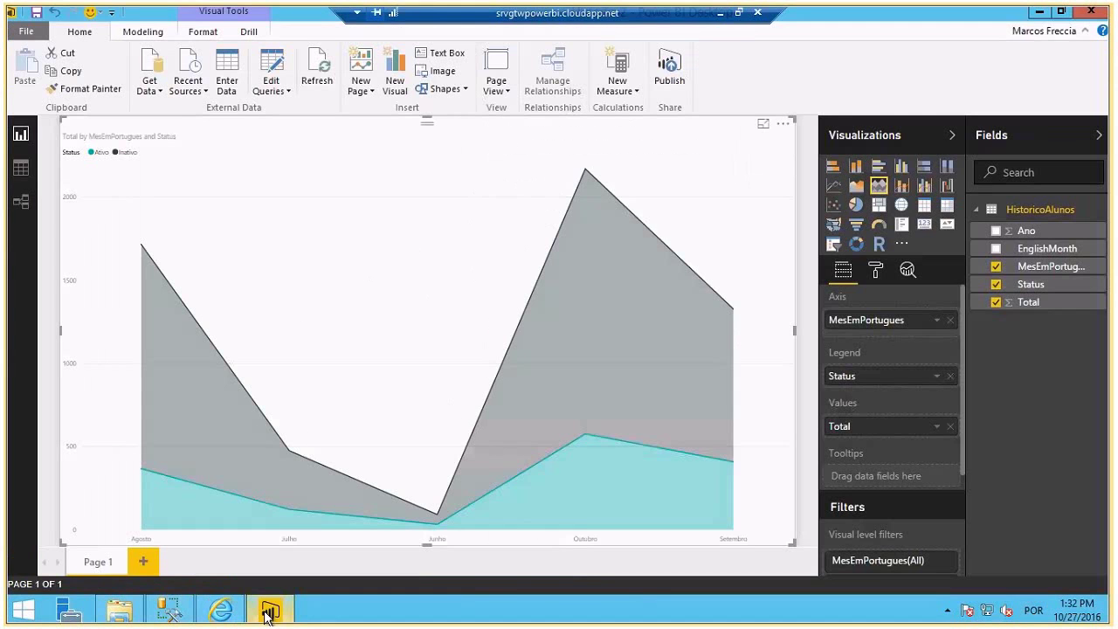
left_click(269, 612)
key("super")
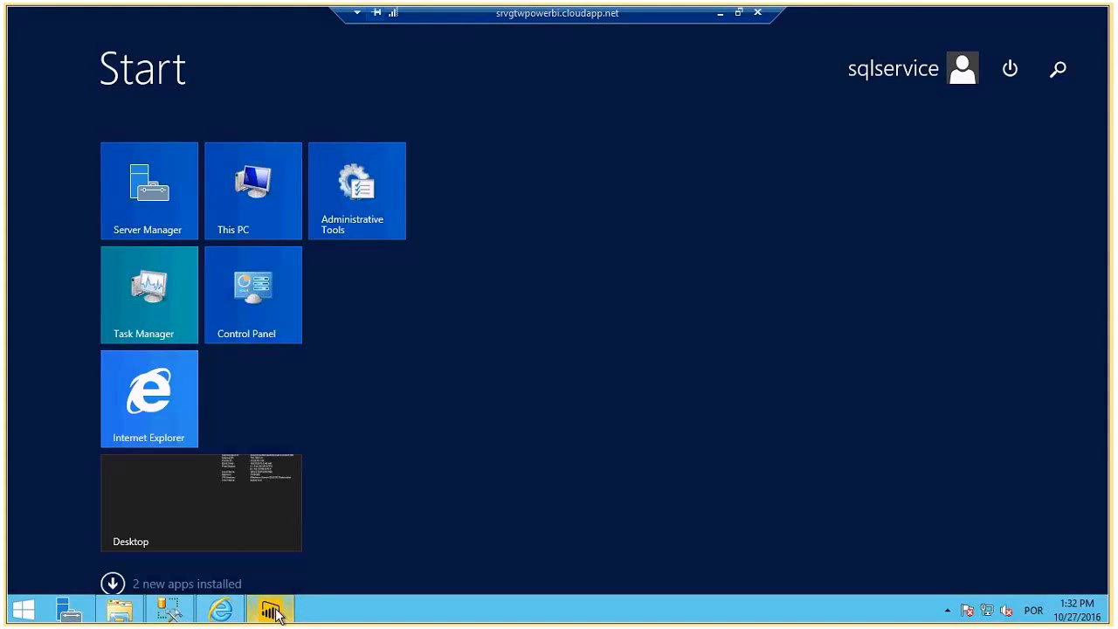
type("power BI Desktop")
left_click(886, 166)
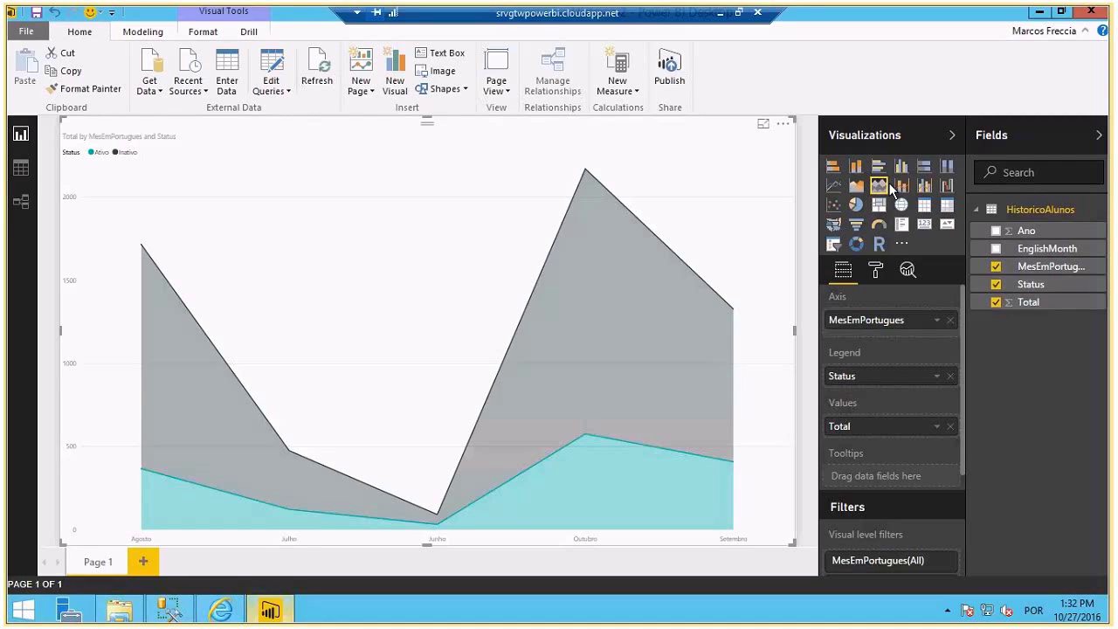
left_click(34, 32)
left_click(36, 62)
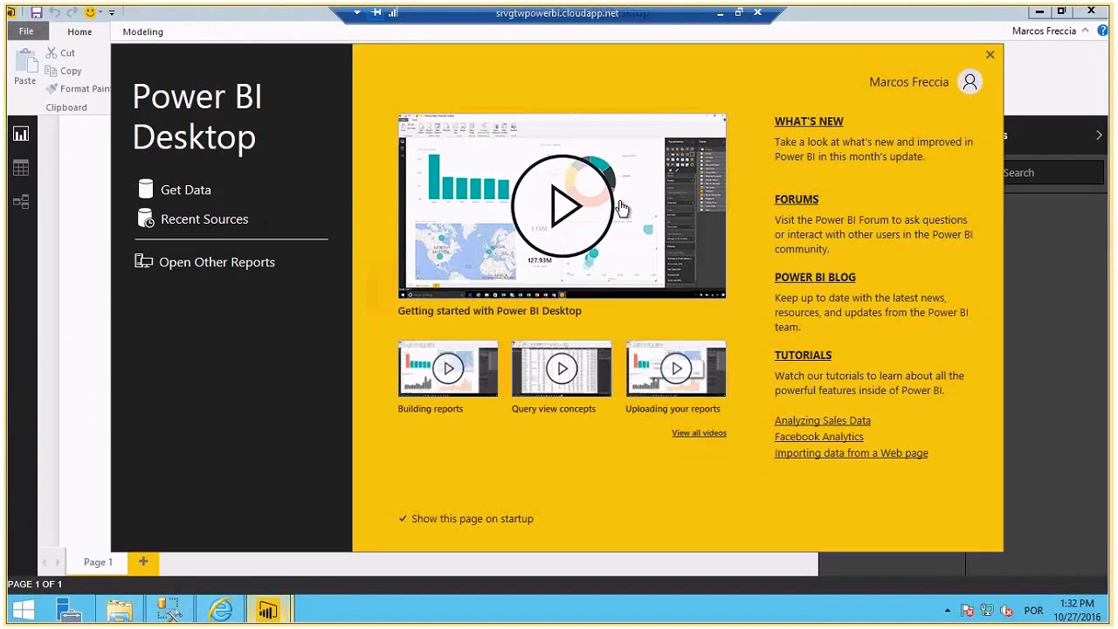
left_click(215, 191)
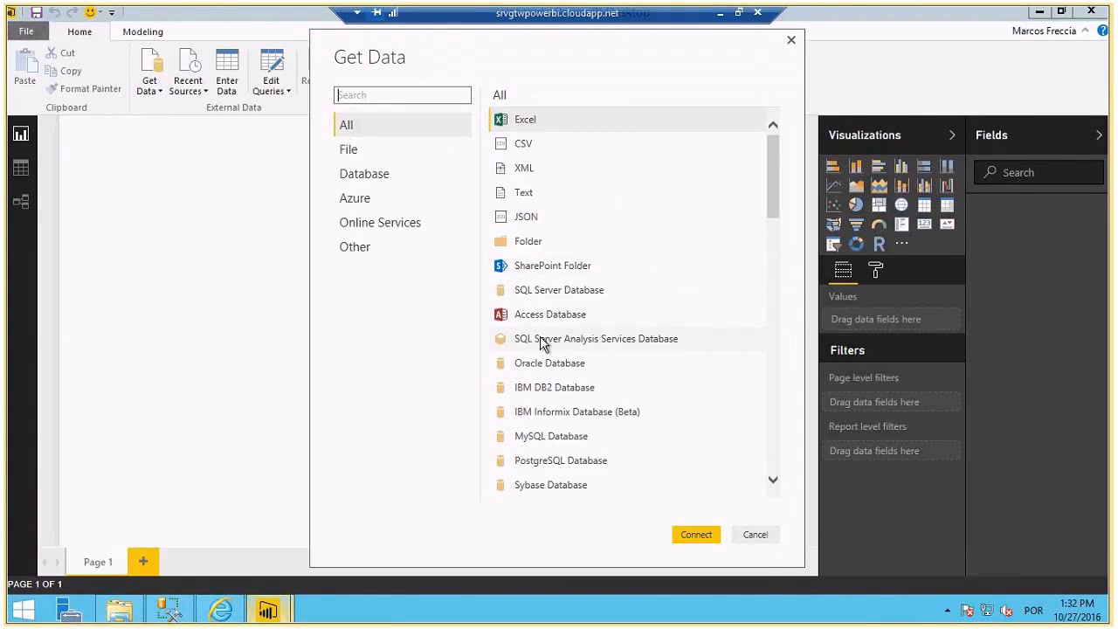
- Connect live to SQL Server Analysis Services server SRVGTWPOWERBI, database EAD_CUBO (name pasted from Management Studio)
left_click(527, 341)
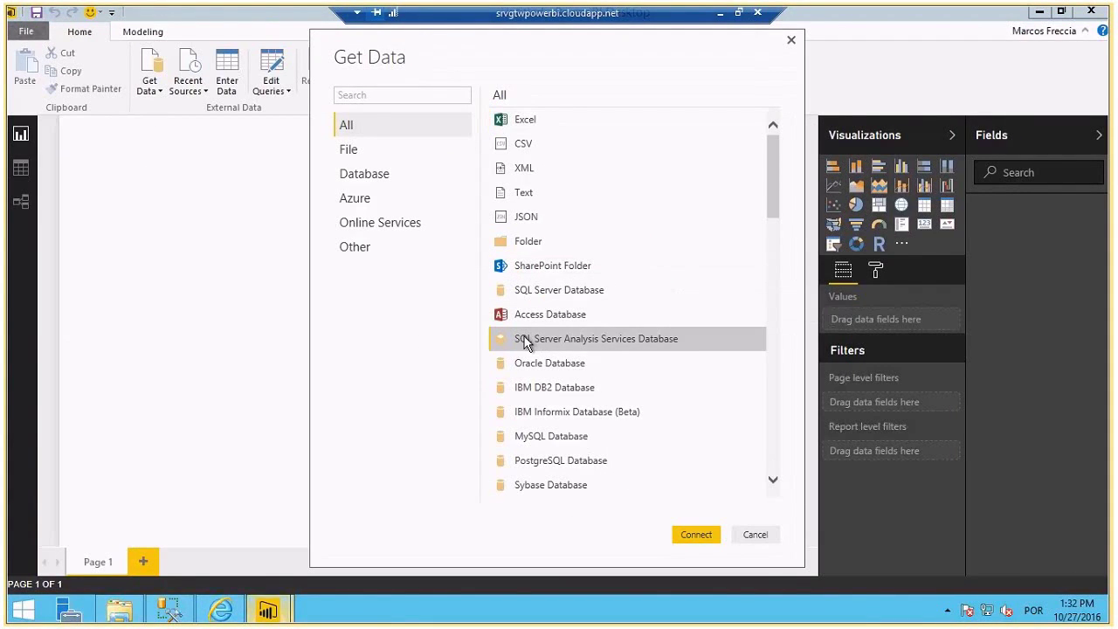
left_click(692, 539)
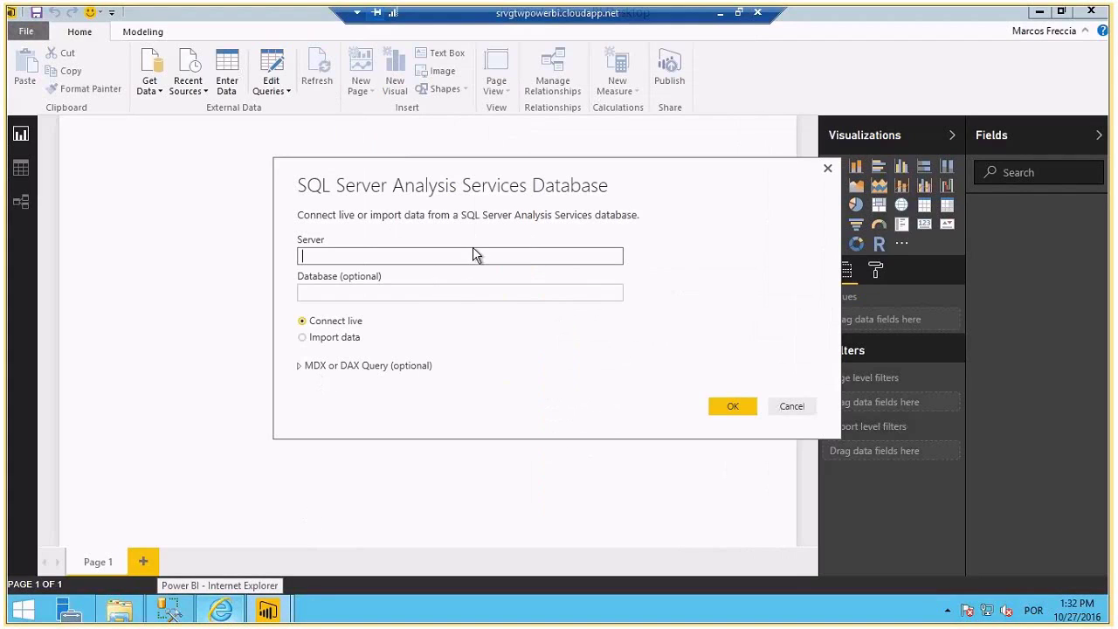
type("SRVGTWPOWERBI")
left_click(401, 290)
left_click(179, 612)
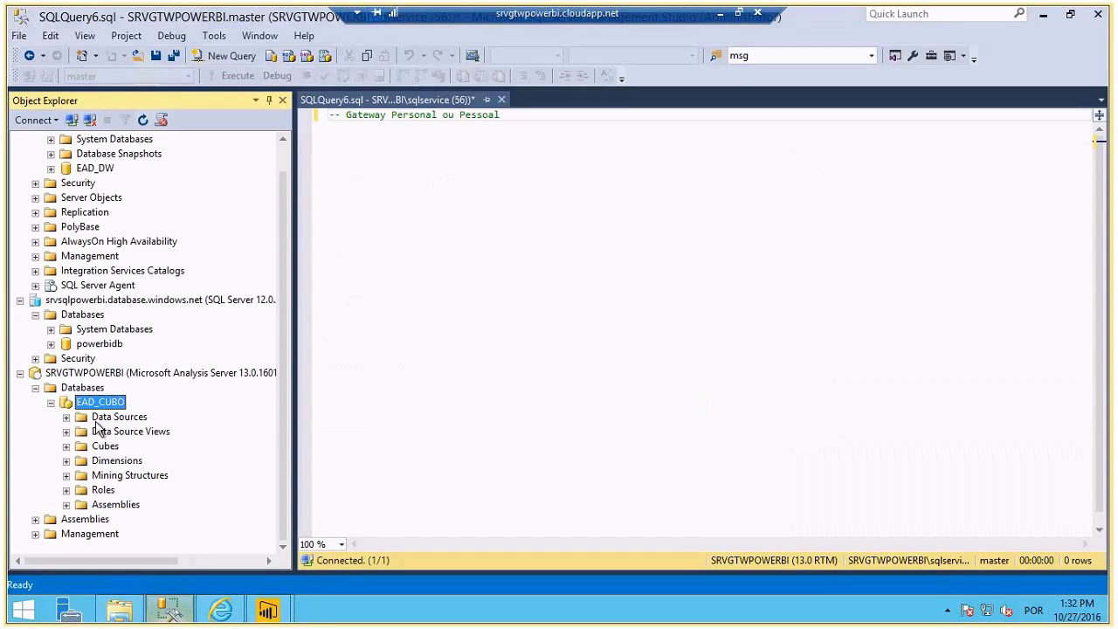
key("alt+Tab")
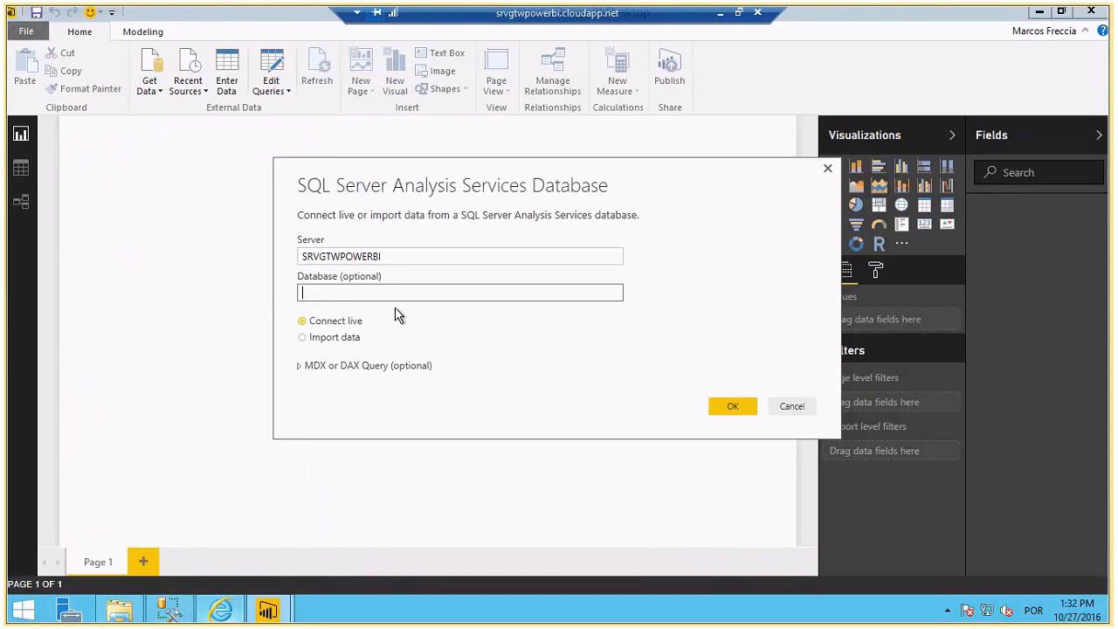
type("EAD_CUBO")
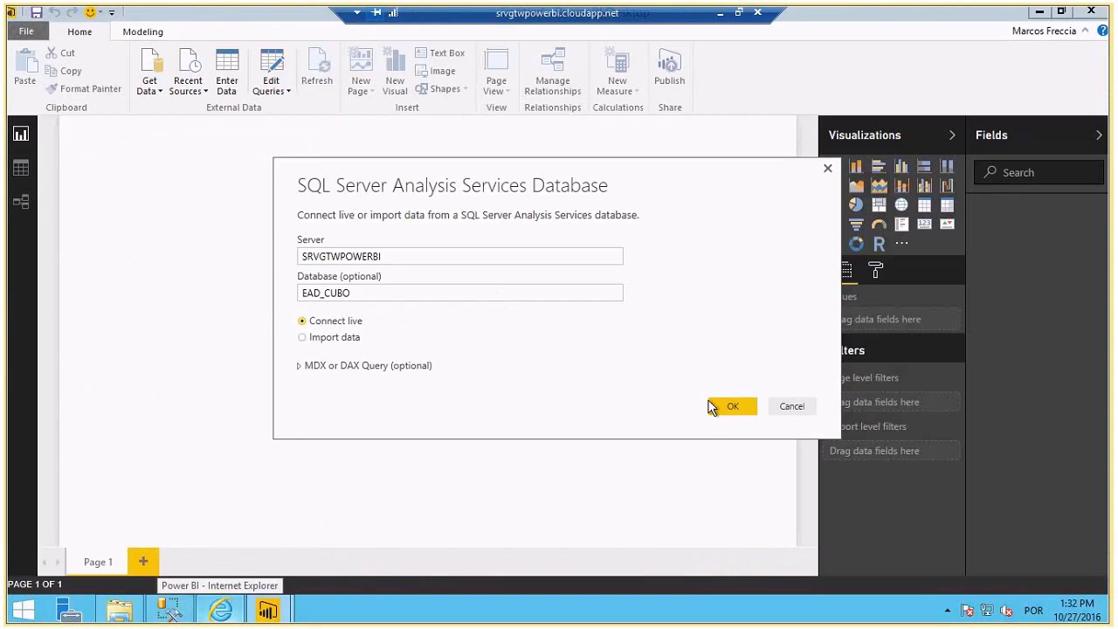
left_click(713, 405)
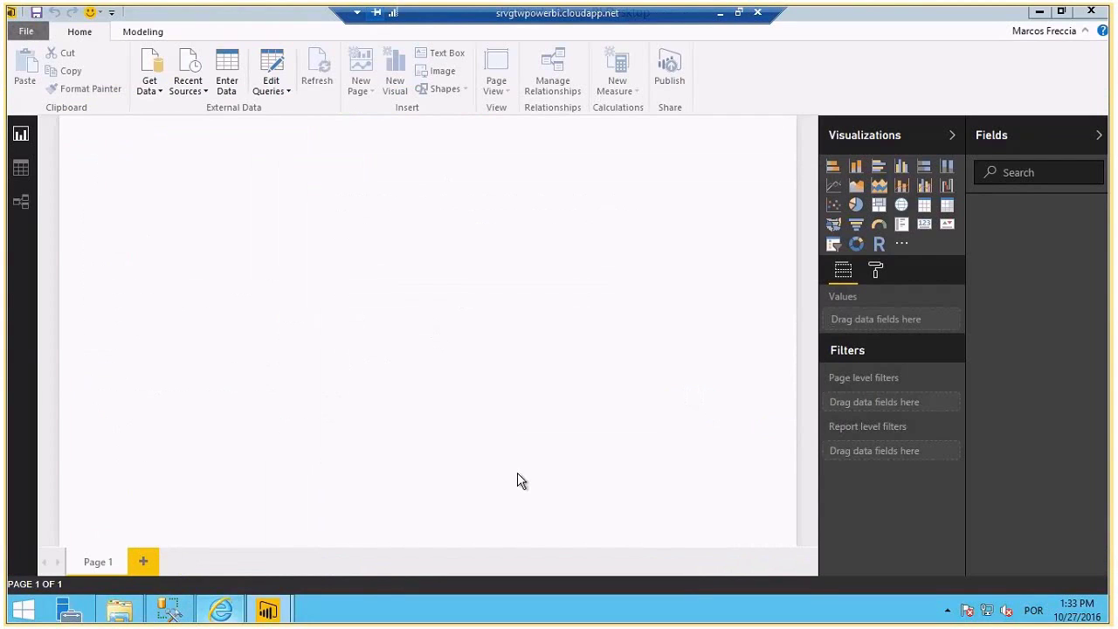
- Load the EAD_CUBO model into the report
left_click(251, 145)
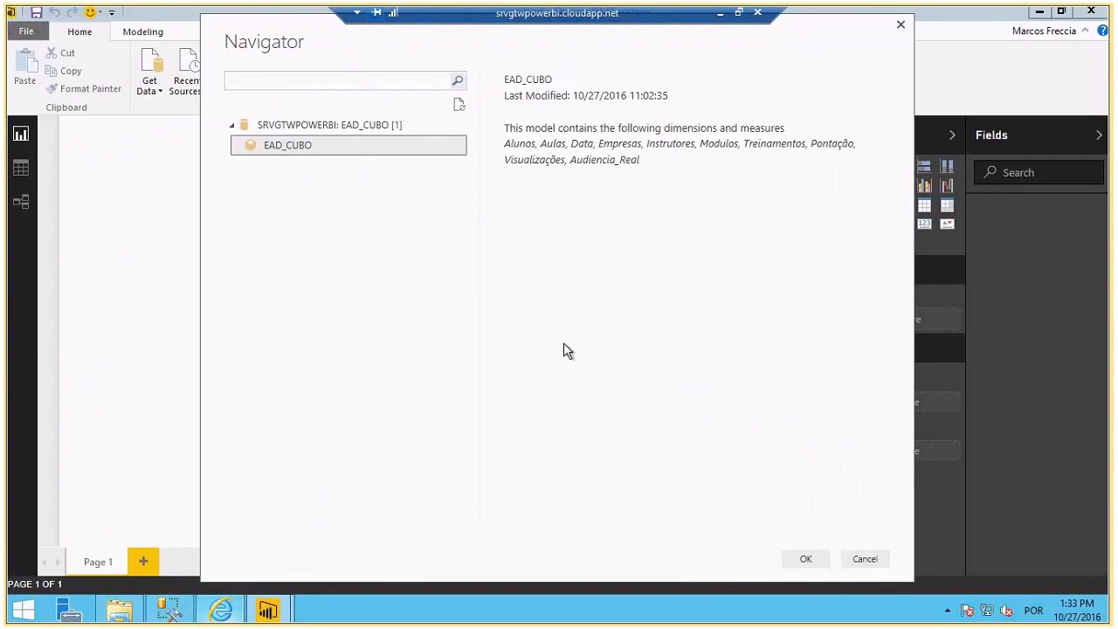
left_click(808, 563)
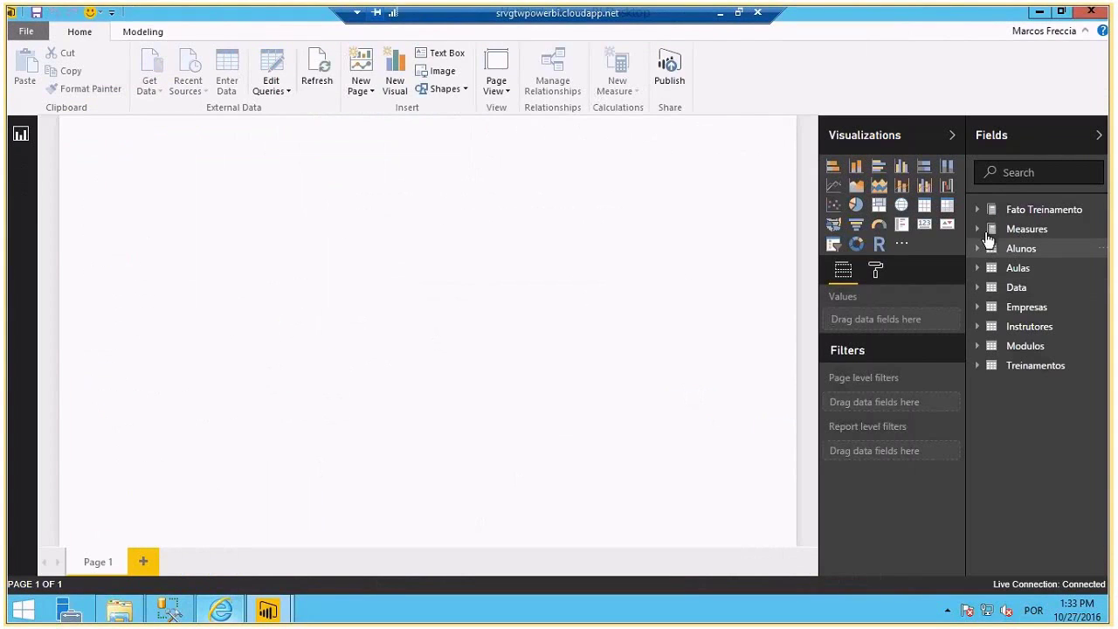
left_click(979, 366)
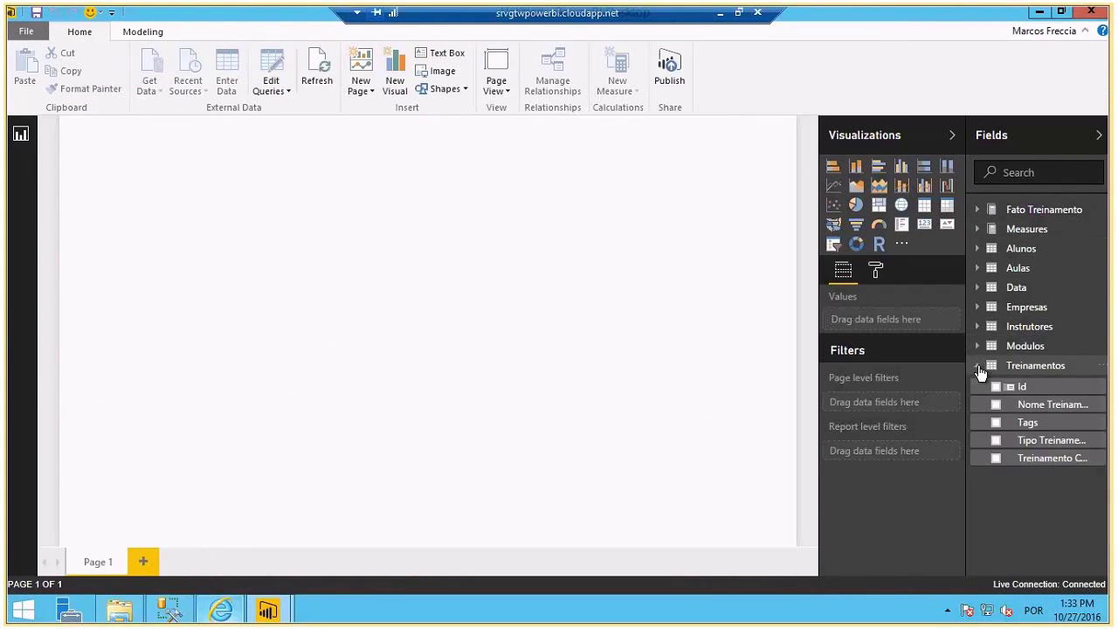
left_click(996, 459)
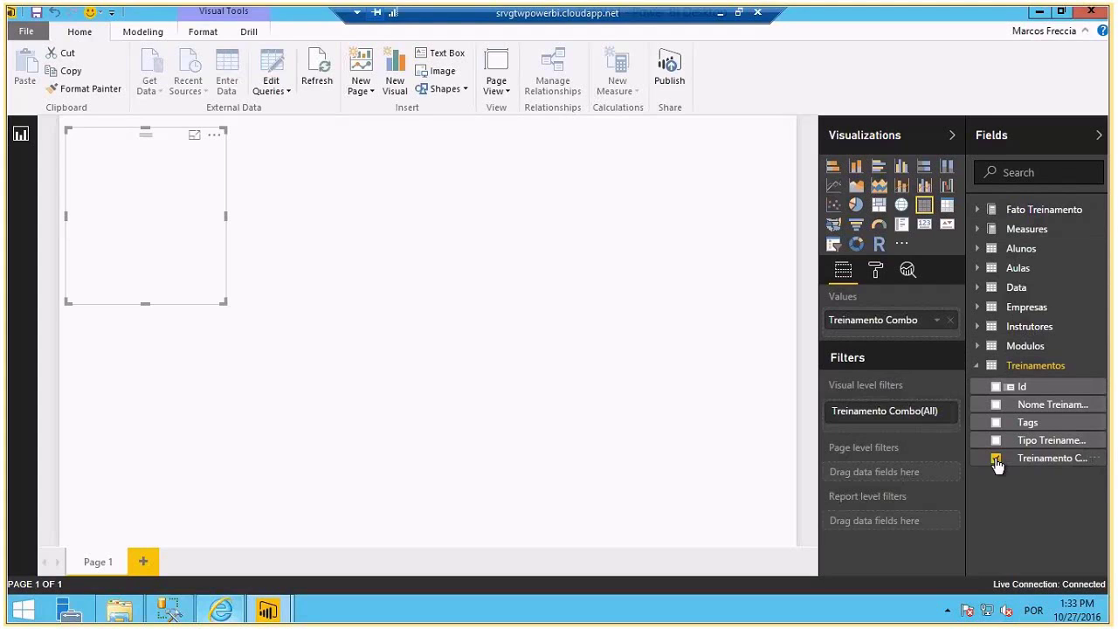
left_click(997, 460)
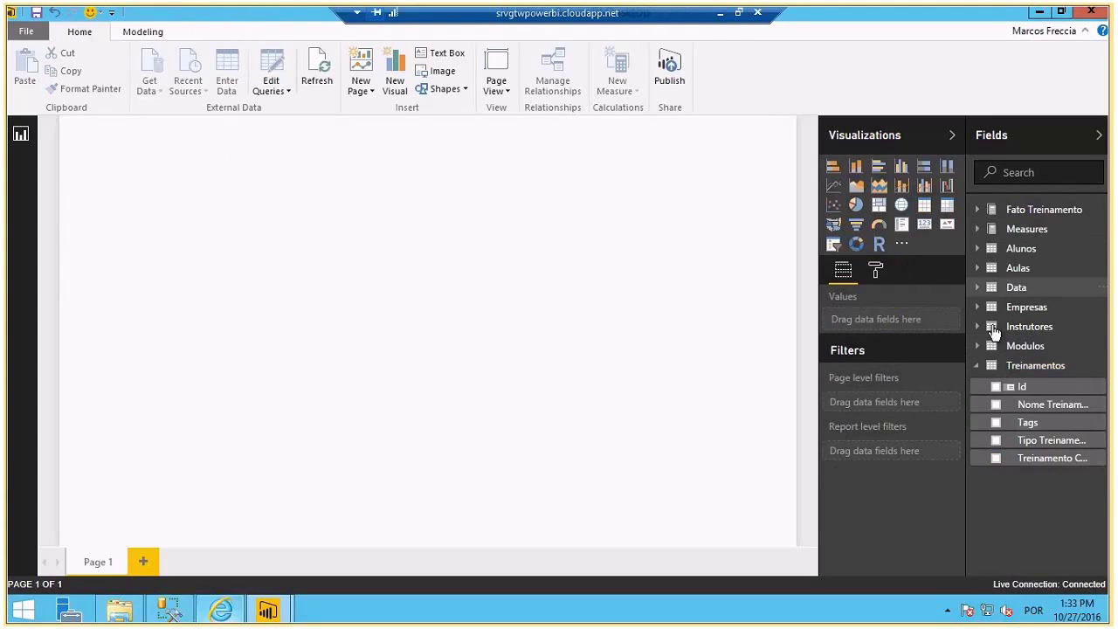
- Build a widened table of Nome Instrutor and Nome Treinamento, then add an empty pie chart
left_click(983, 326)
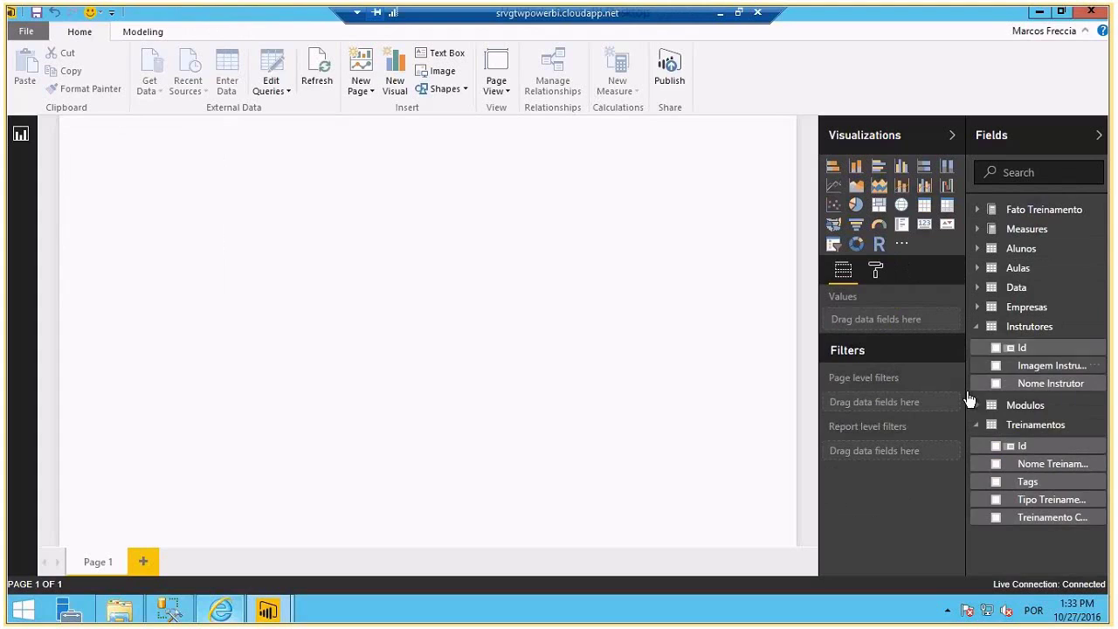
left_click(996, 386)
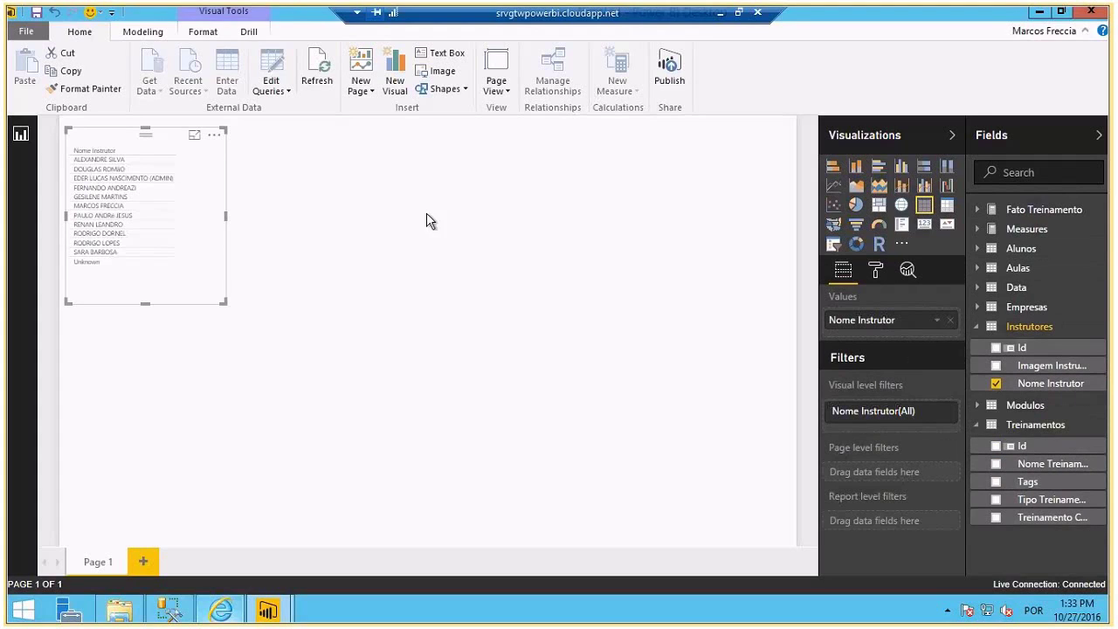
left_click(996, 464)
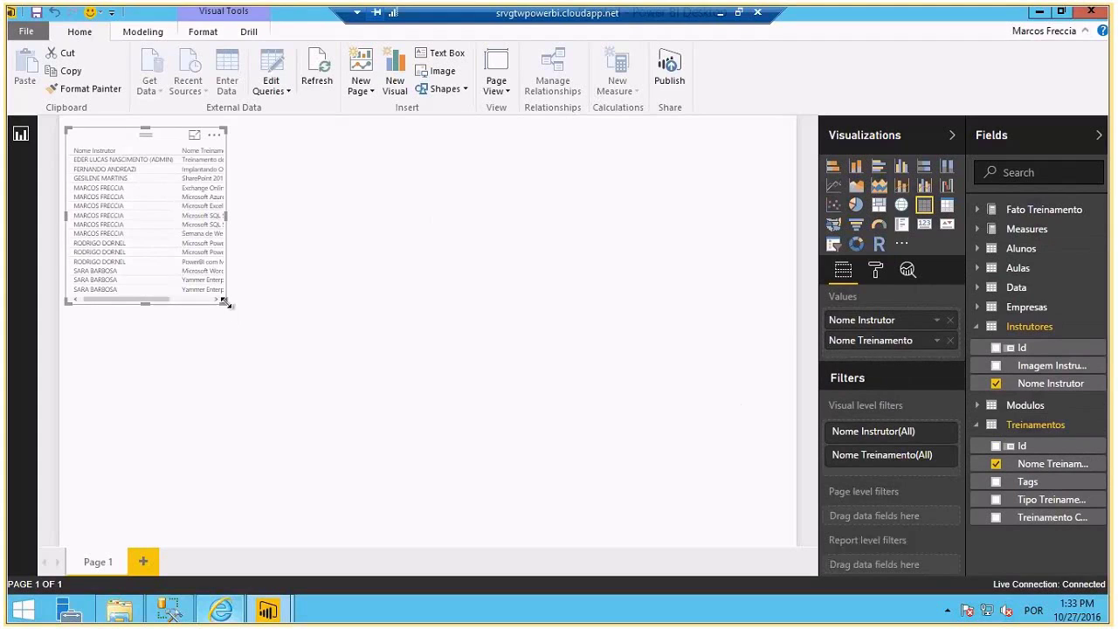
left_click_drag(226, 302, 769, 359)
left_click(812, 278)
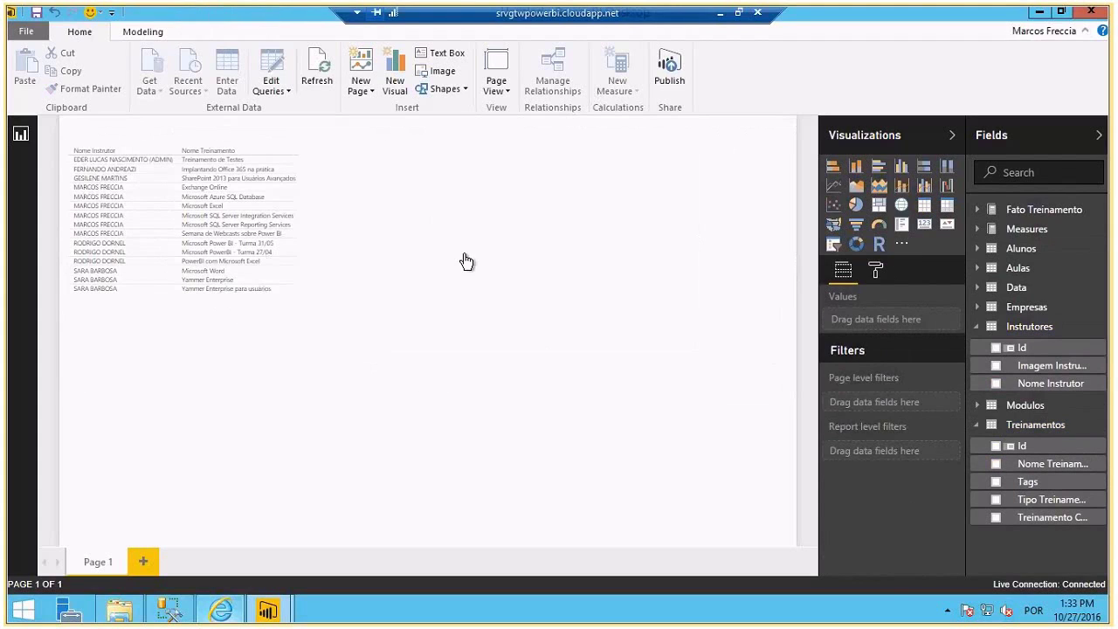
left_click(856, 204)
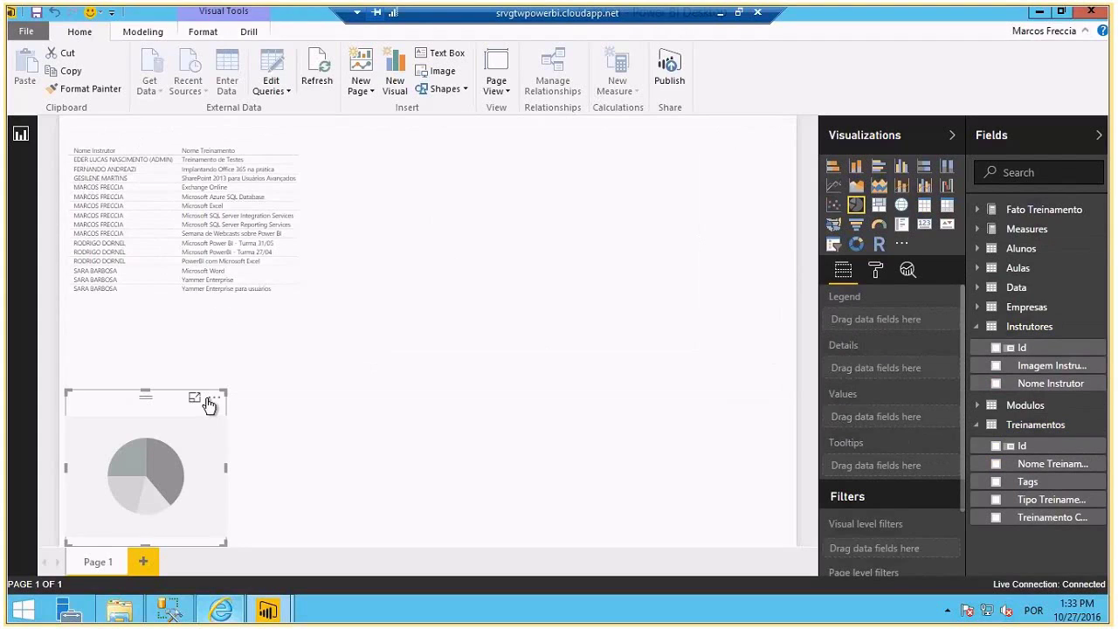
- Delete the empty pie and convert the instructor-and-training table into a pie chart
key("Delete")
left_click(757, 259)
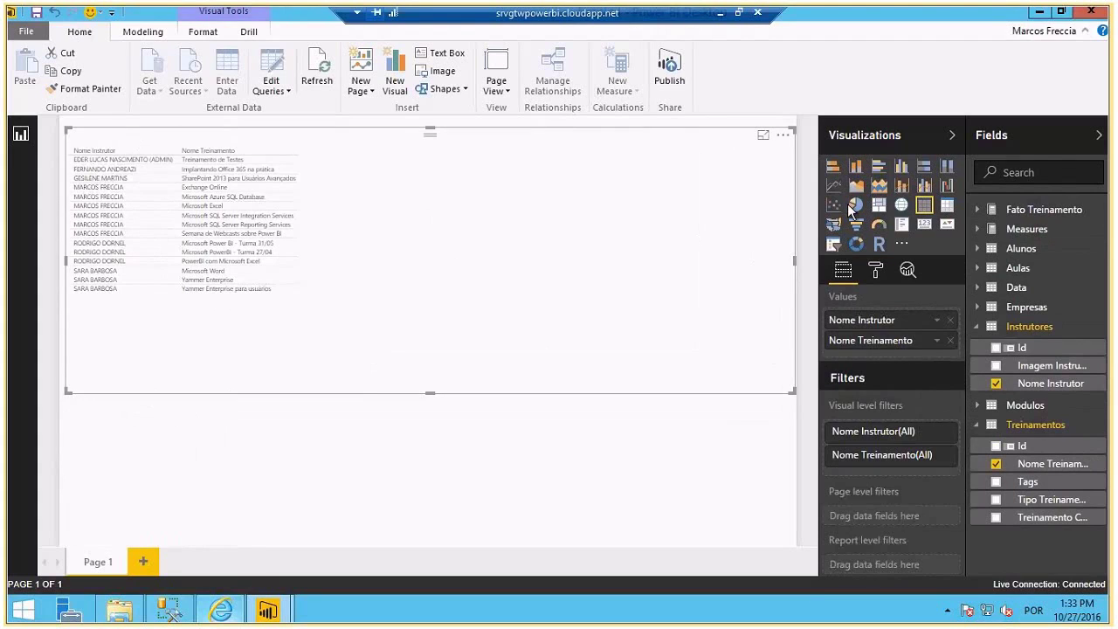
left_click(856, 206)
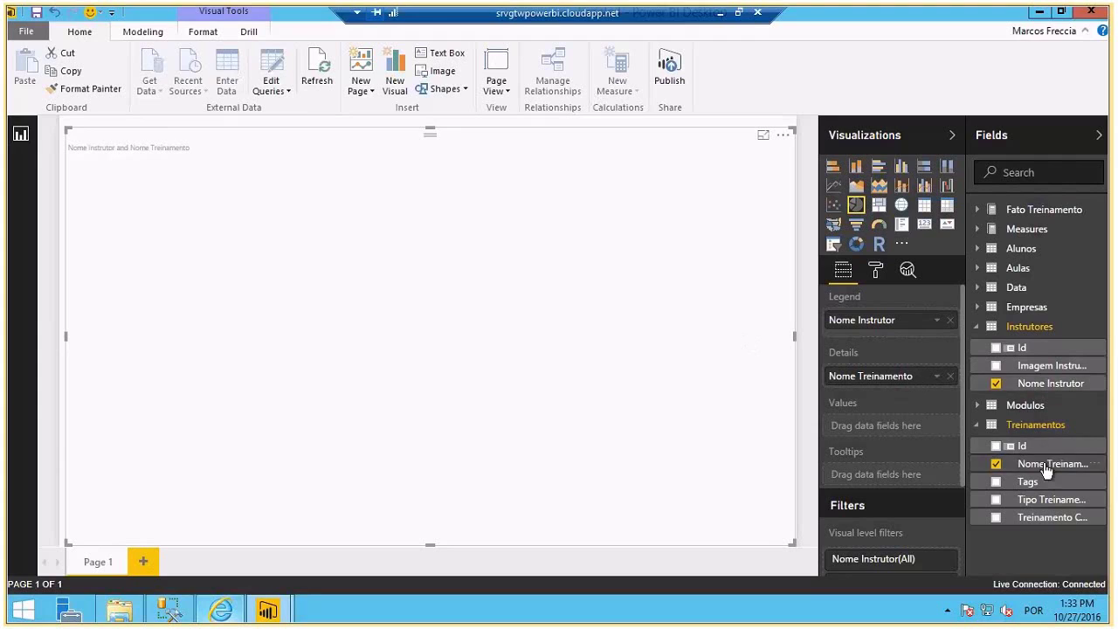
left_click_drag(1043, 464, 870, 418)
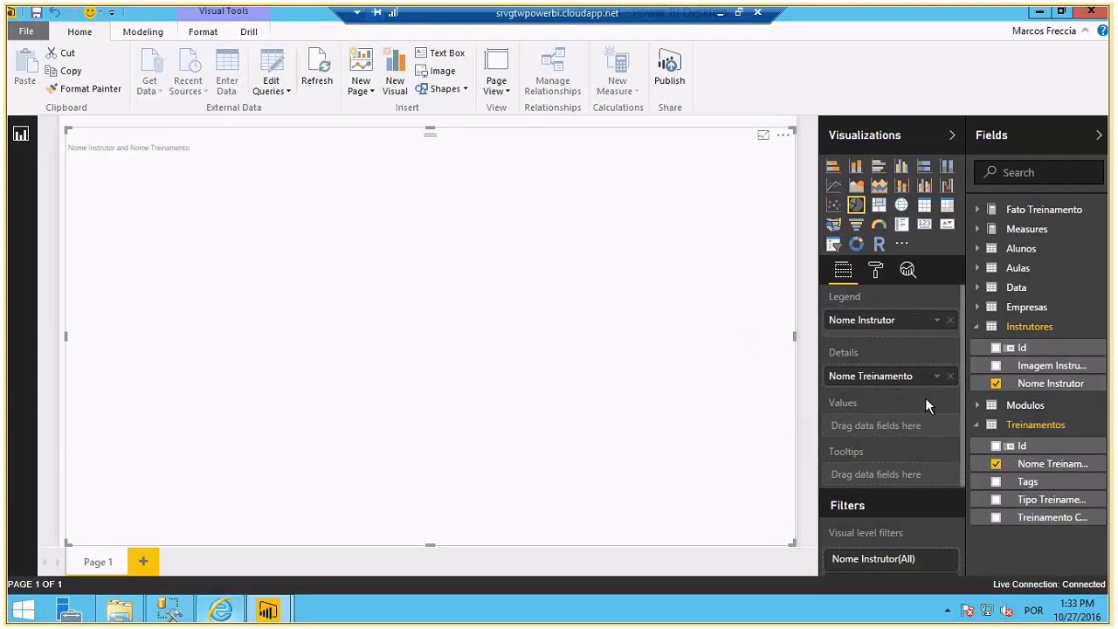
left_click_drag(1049, 385, 899, 435)
- Size the pie slices by Pontação from Fato Treinamento and enlarge the chart
left_click(977, 211)
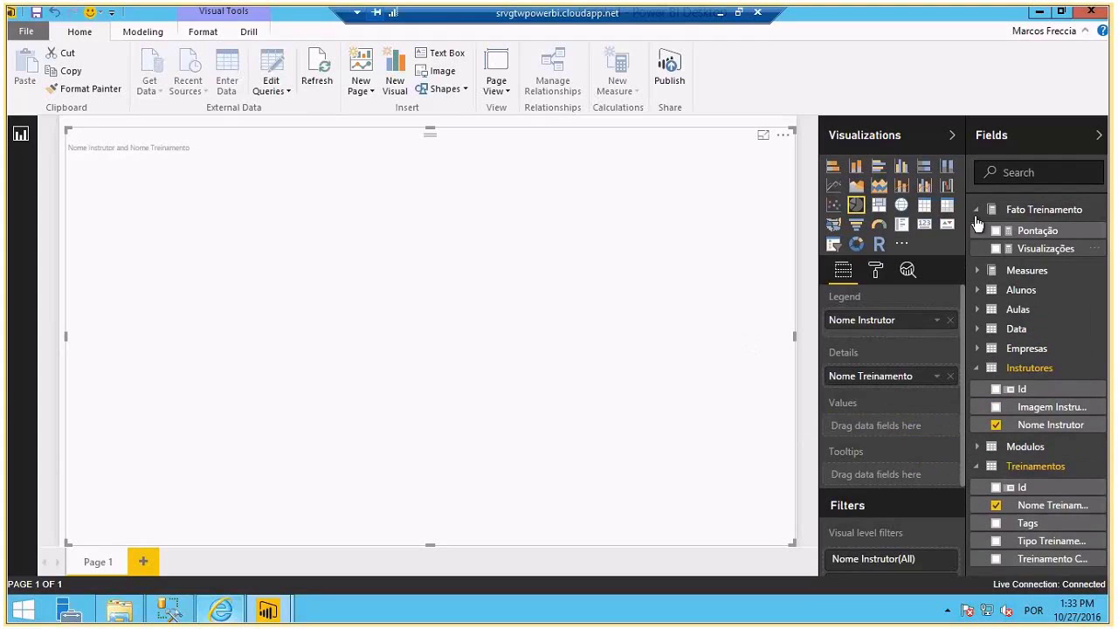
left_click(977, 212)
left_click(1001, 230)
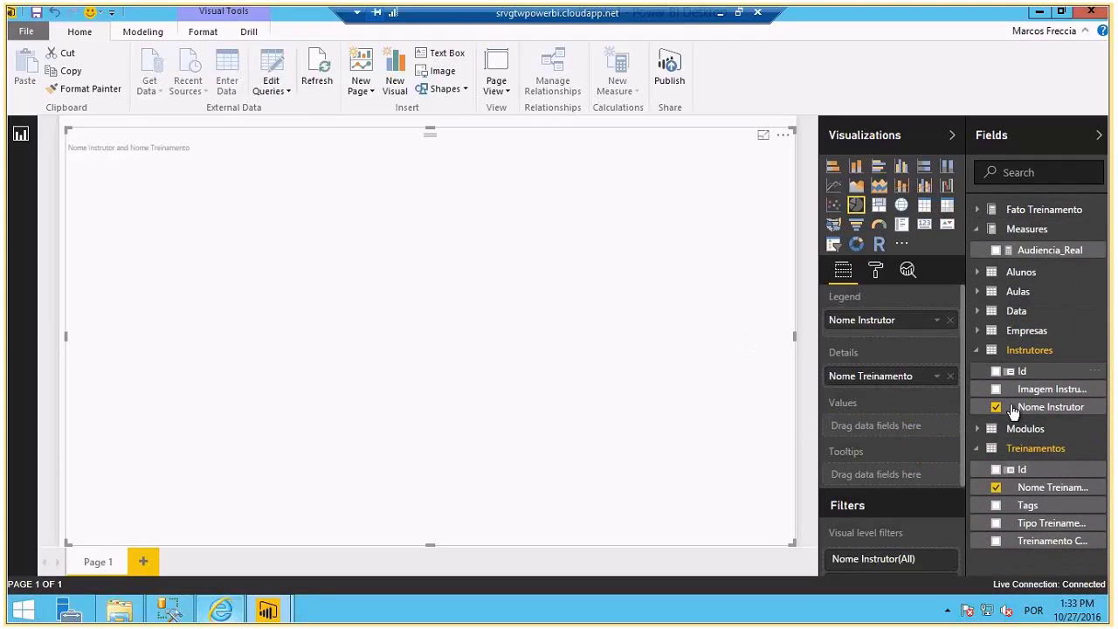
left_click(977, 210)
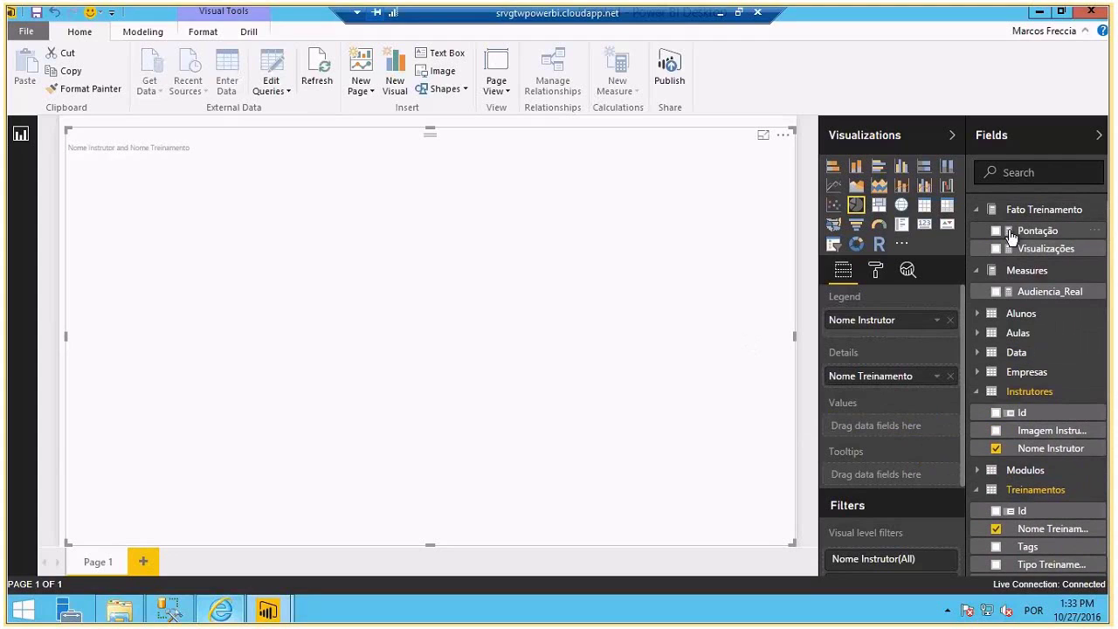
left_click(997, 232)
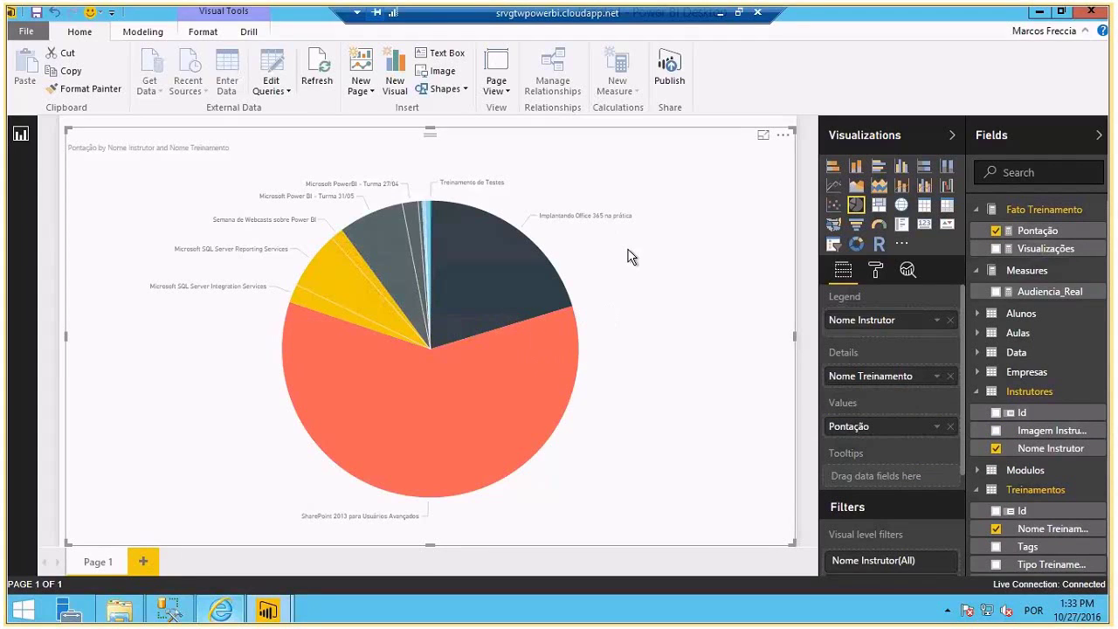
left_click_drag(67, 129, 61, 120)
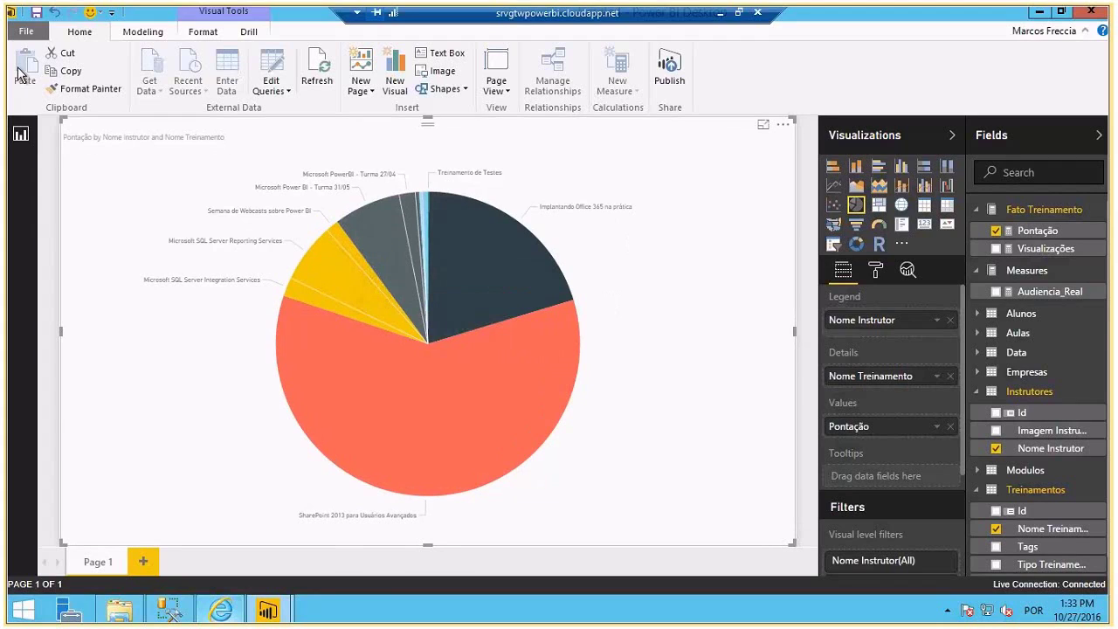
- Save the report as SSASReport
key("ctrl+s")
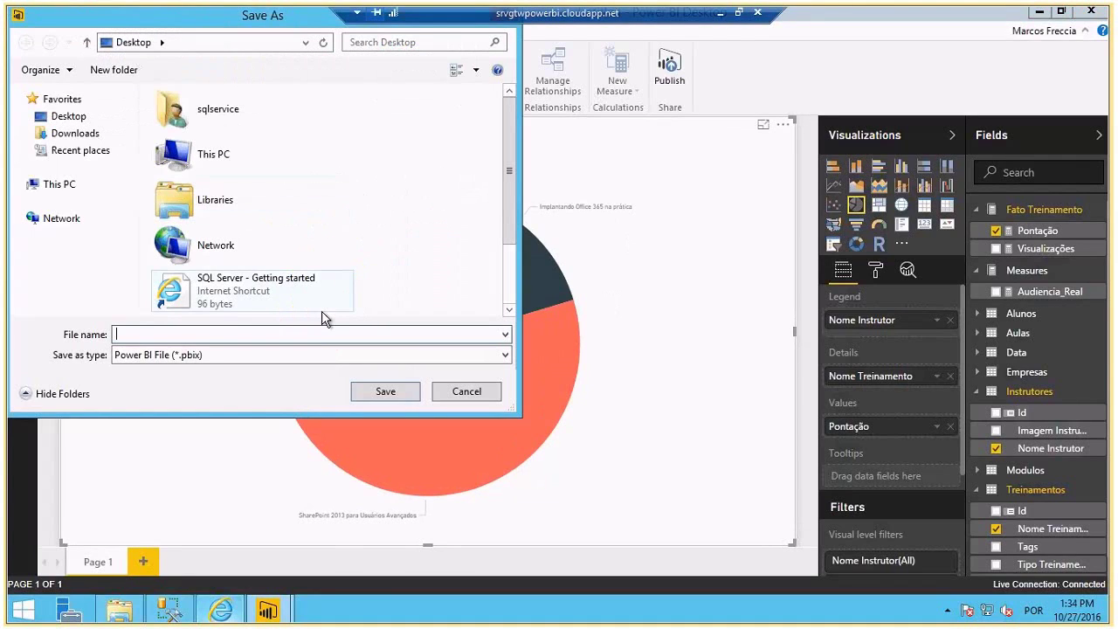
type("SSASReport")
key("Return")
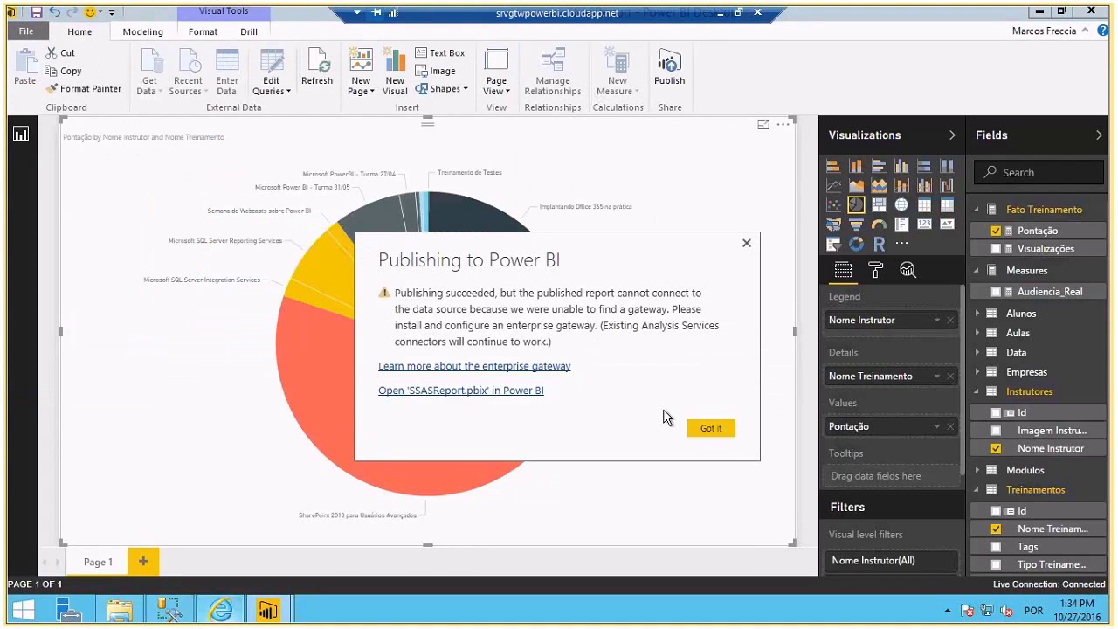
- View the published SSASReport in Power BI service, then return to Desktop
left_click(709, 427)
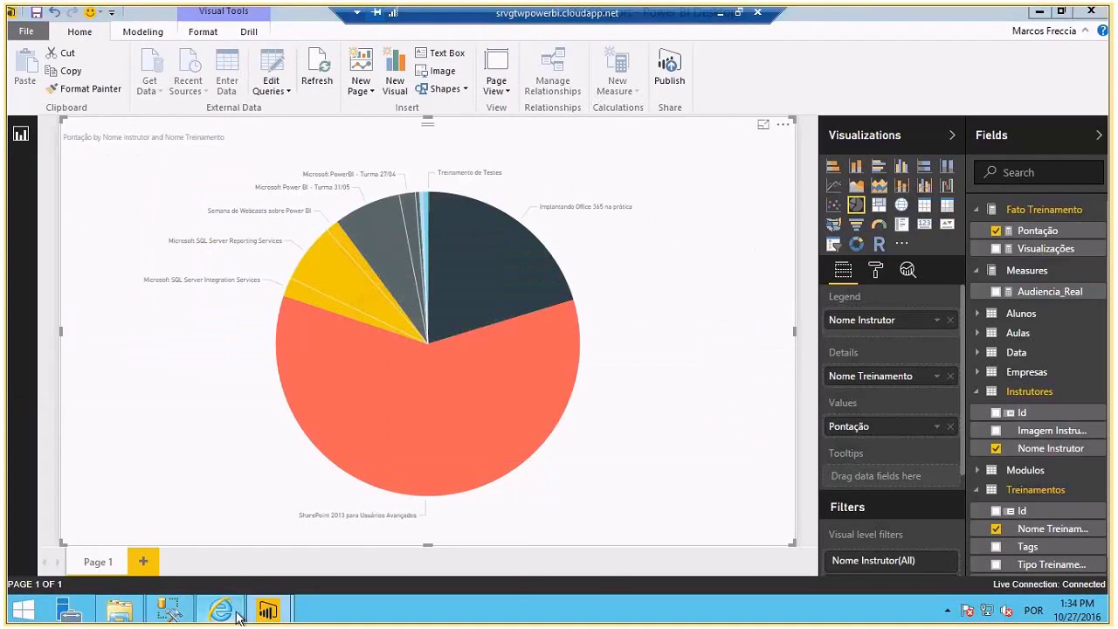
left_click(222, 610)
left_click(74, 430)
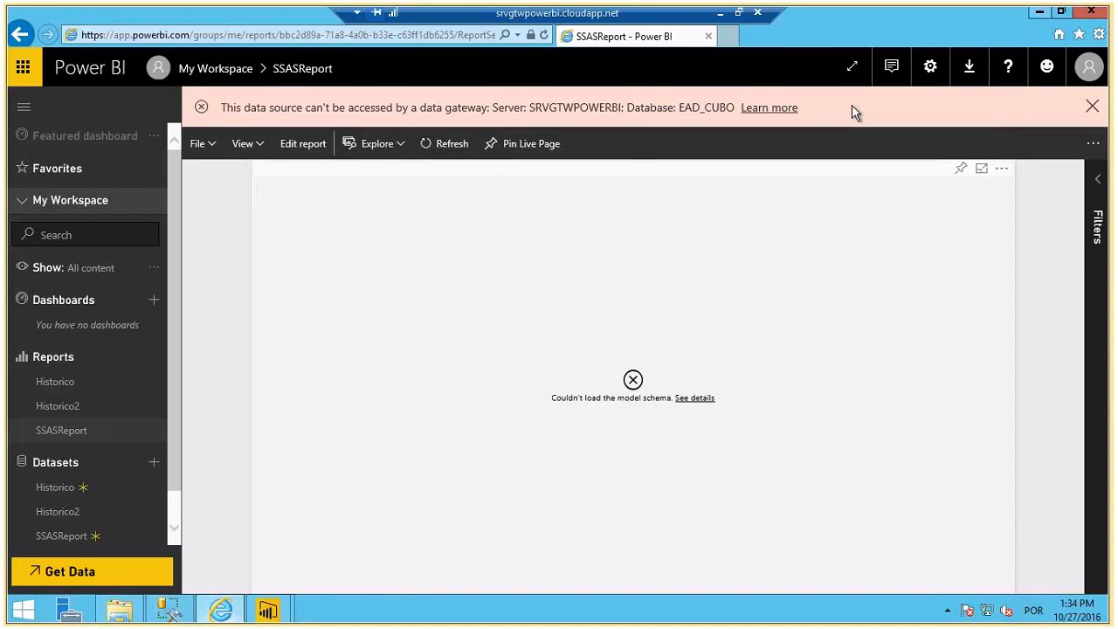
left_click(1039, 13)
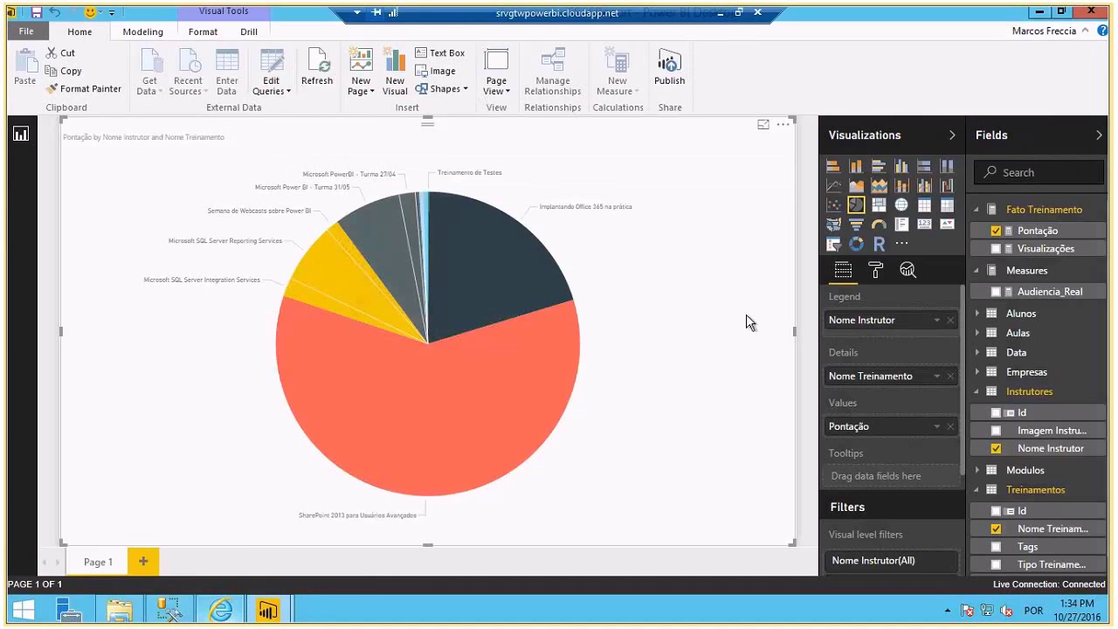
- In a new blank report, import from Analysis Services server SRVGTWPOWERBI, database EAD_CUBO
left_click(26, 32)
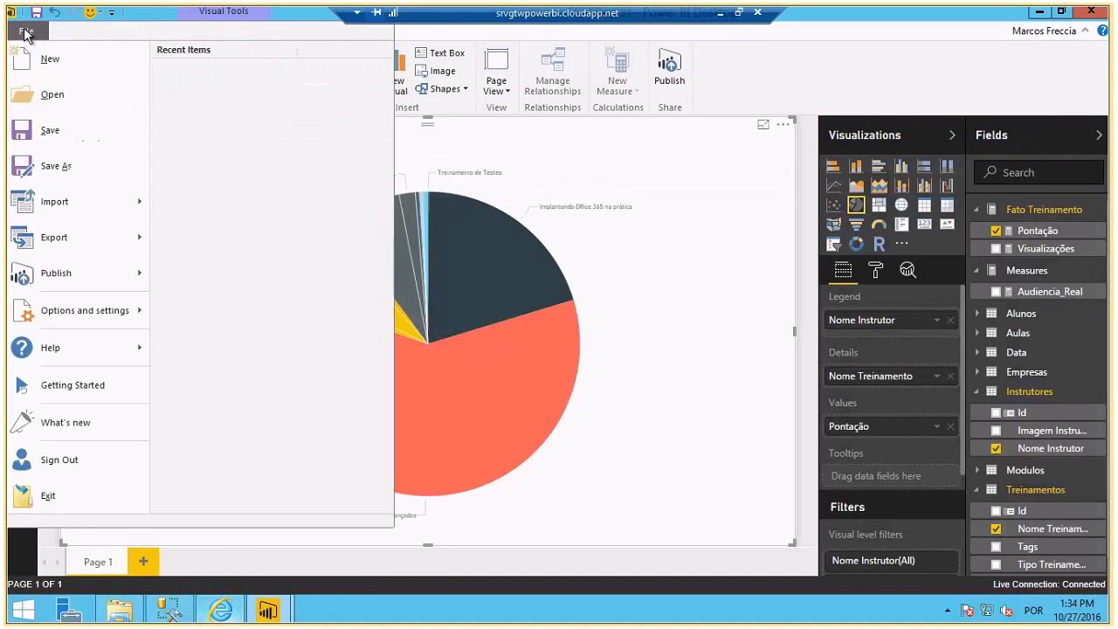
left_click(73, 61)
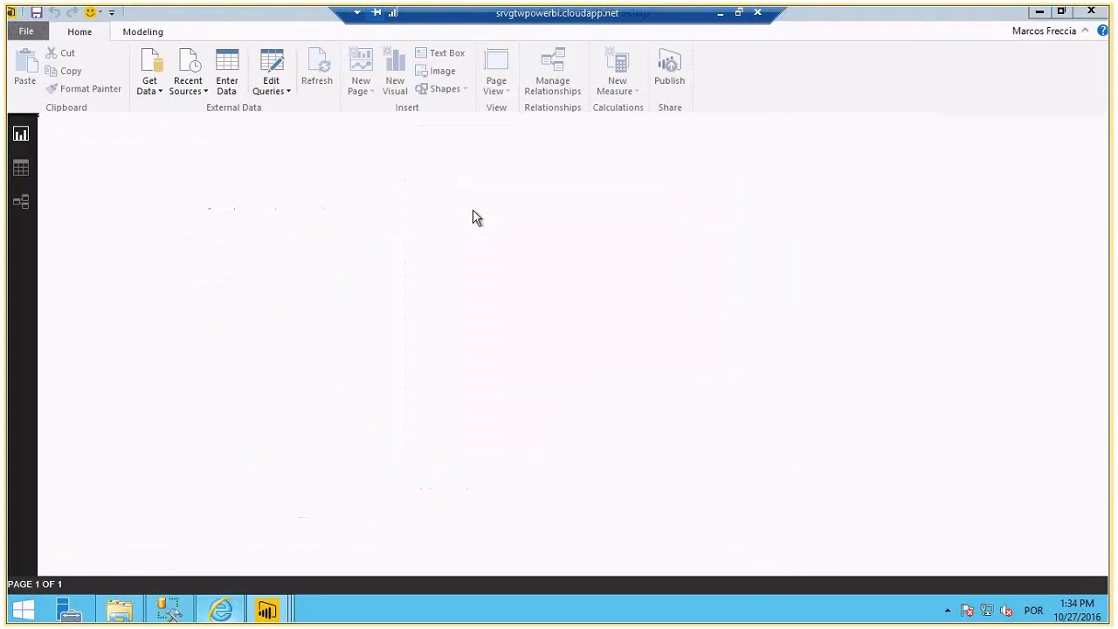
key("Escape")
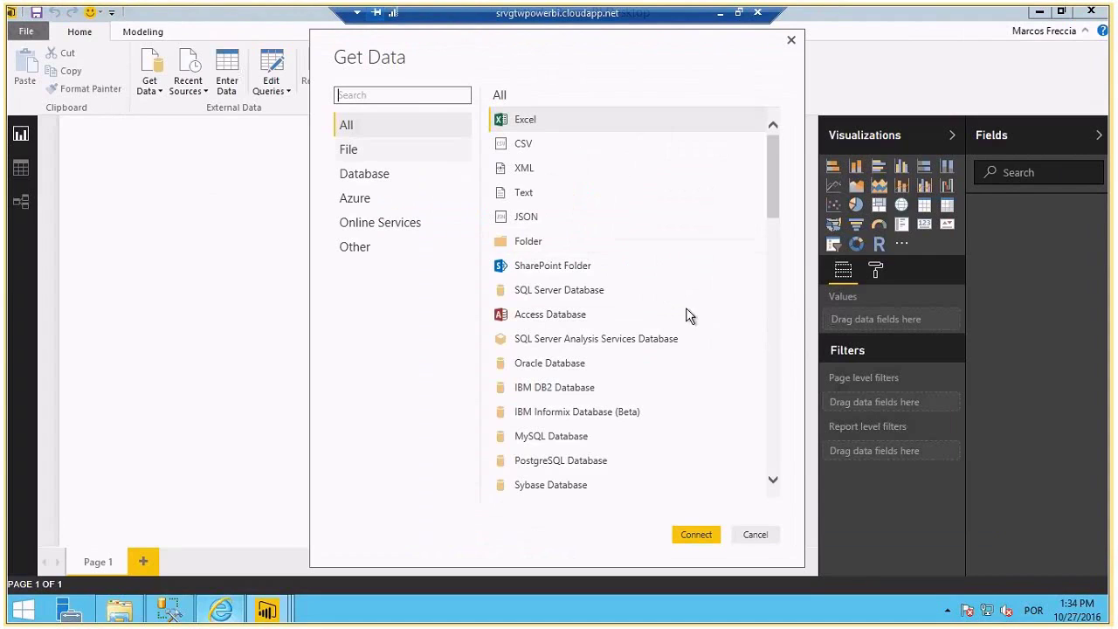
left_click(612, 339)
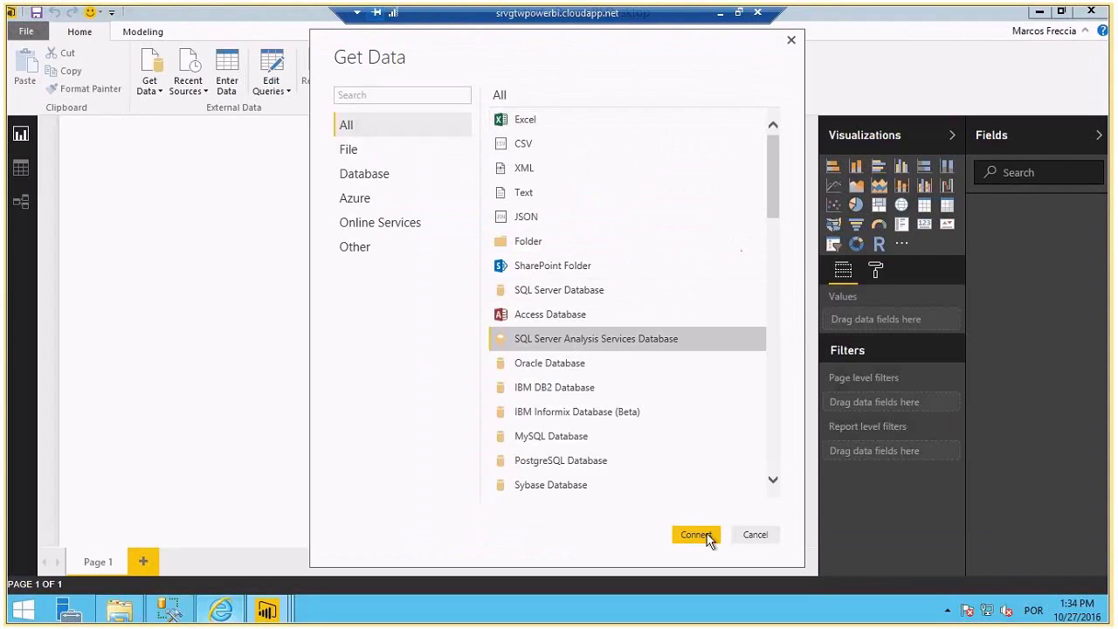
left_click(699, 534)
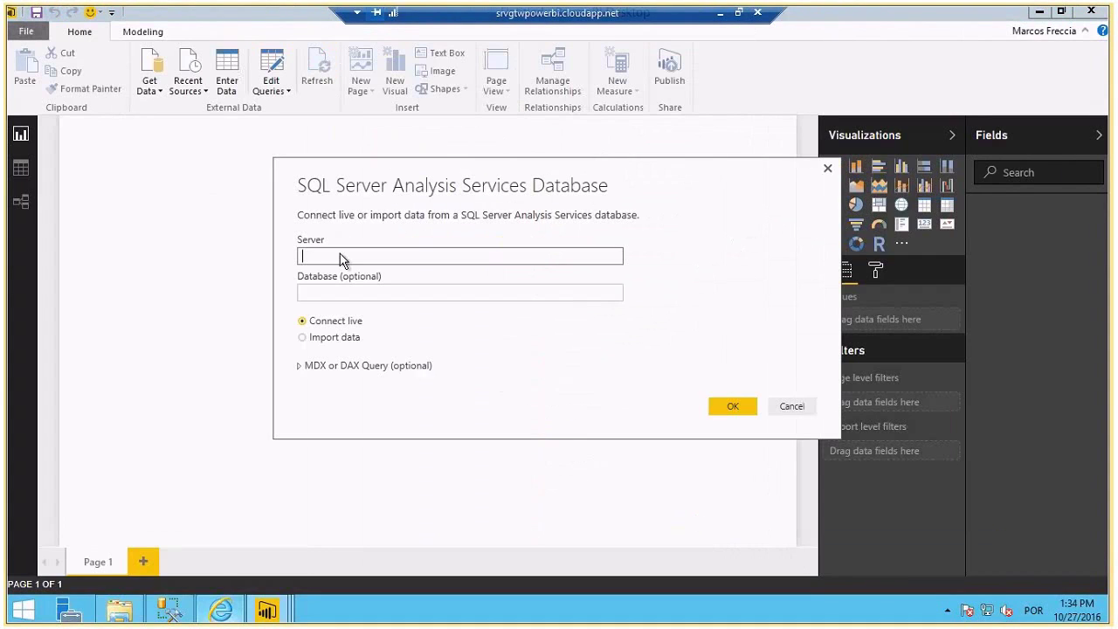
type("SRVGTWPOWERBI")
key("Tab")
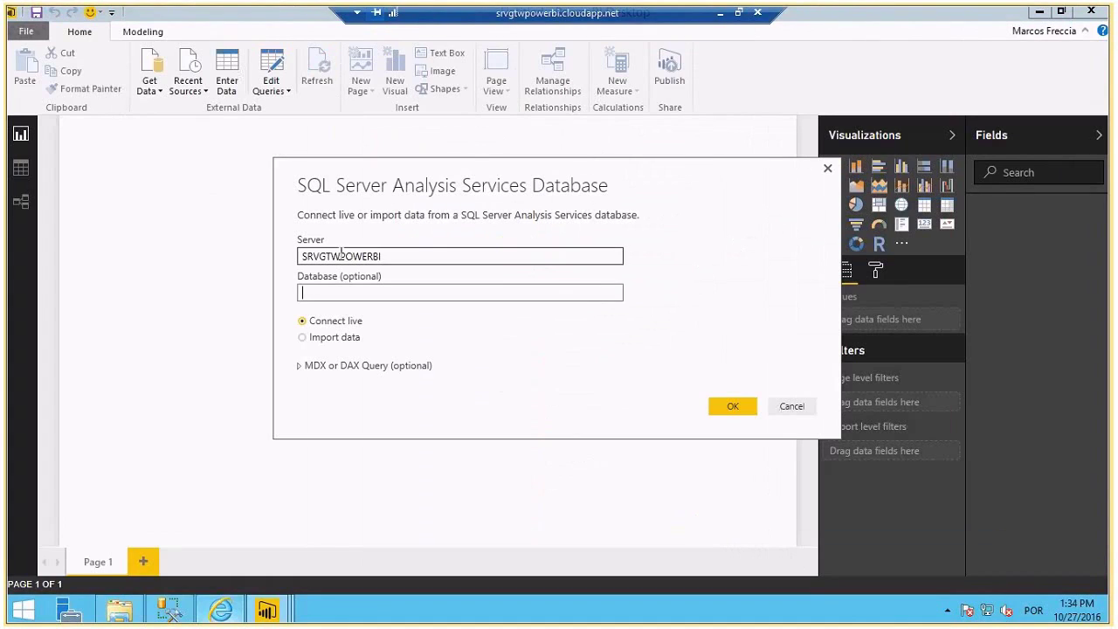
type("EAD_CUBO")
left_click(302, 337)
left_click(726, 409)
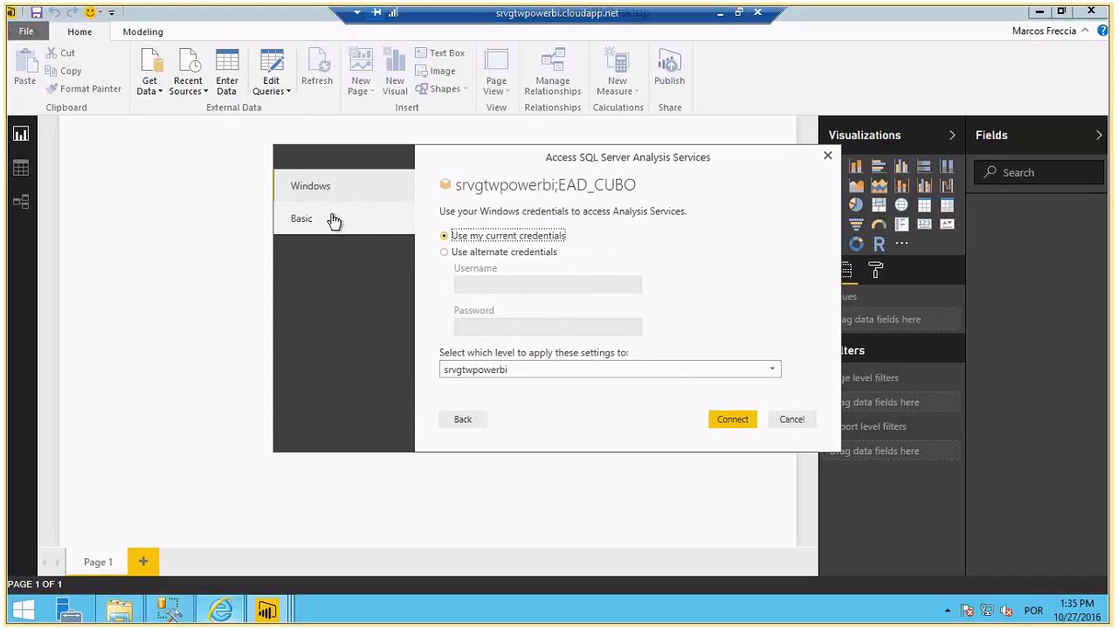
- Connect using the current Windows credentials
left_click(382, 217)
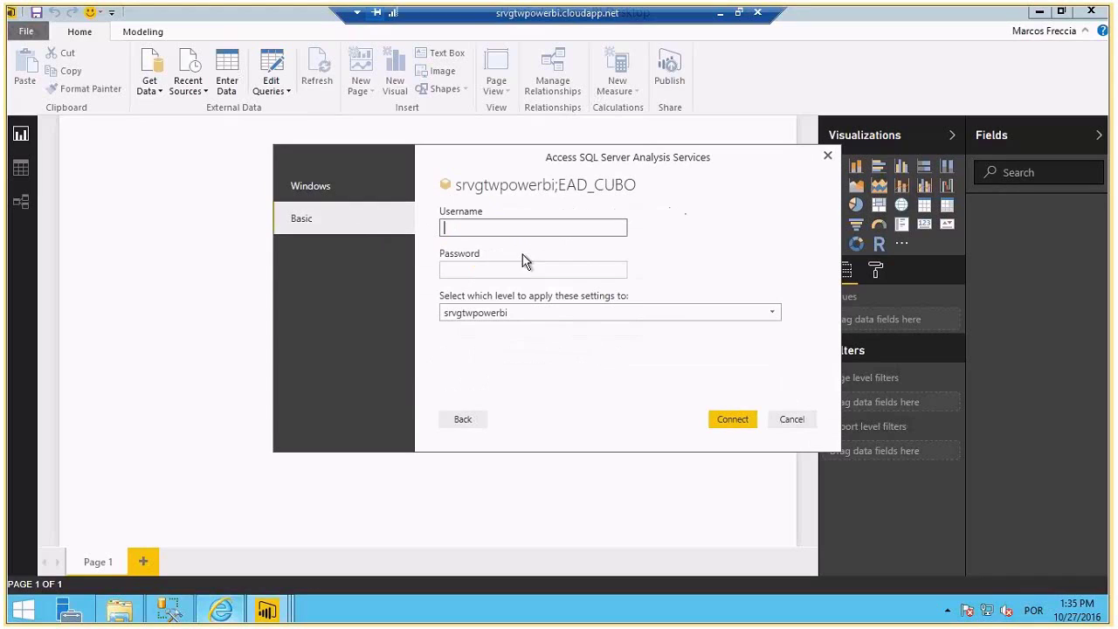
left_click(367, 194)
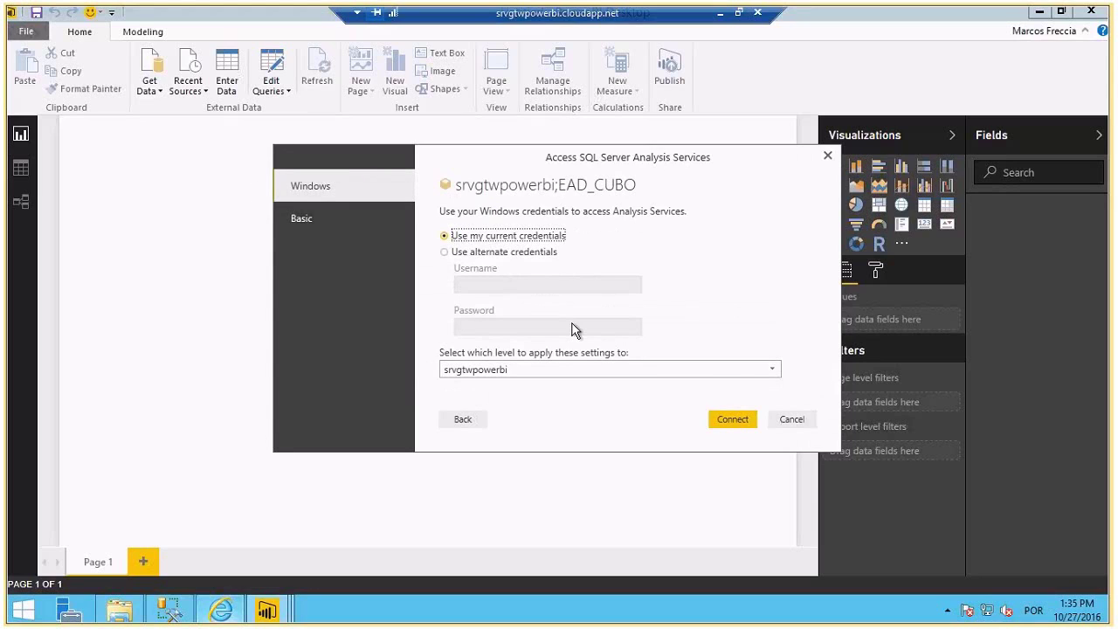
left_click(725, 418)
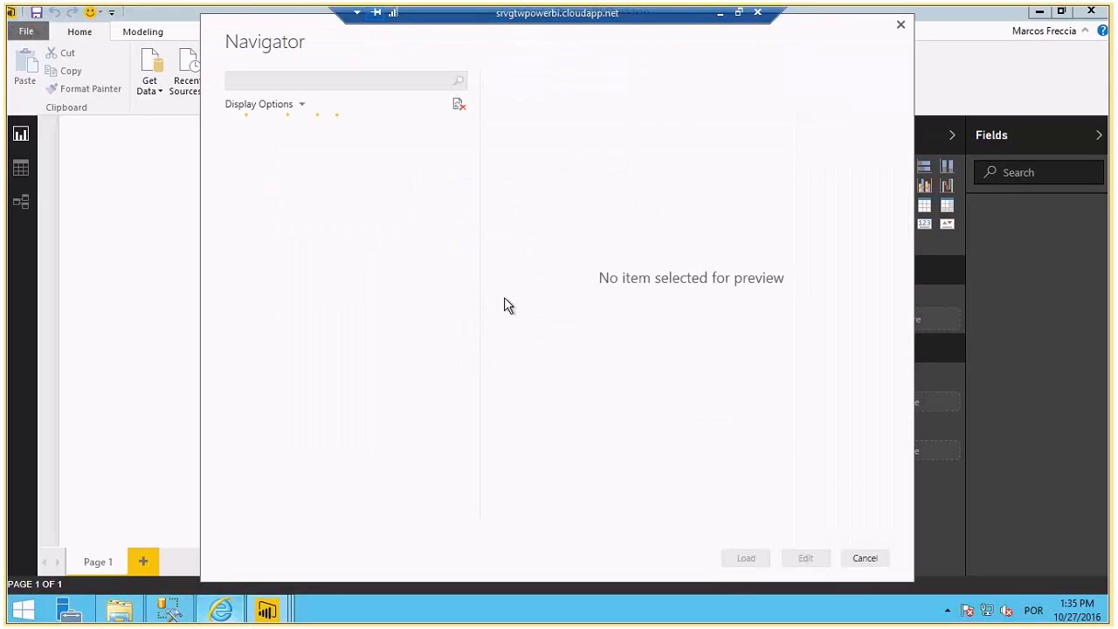
- Load Treinamentos, Instrutores, Pontação, Visualizações and Audiencia_Real from the EAD_CUBO cube
left_click(239, 151)
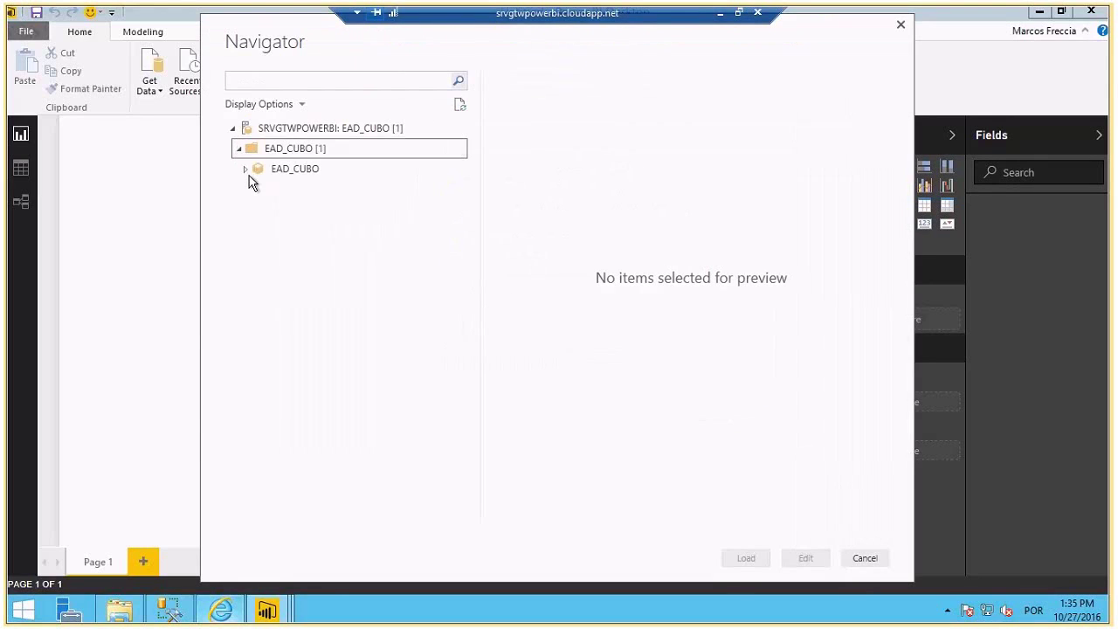
left_click(247, 171)
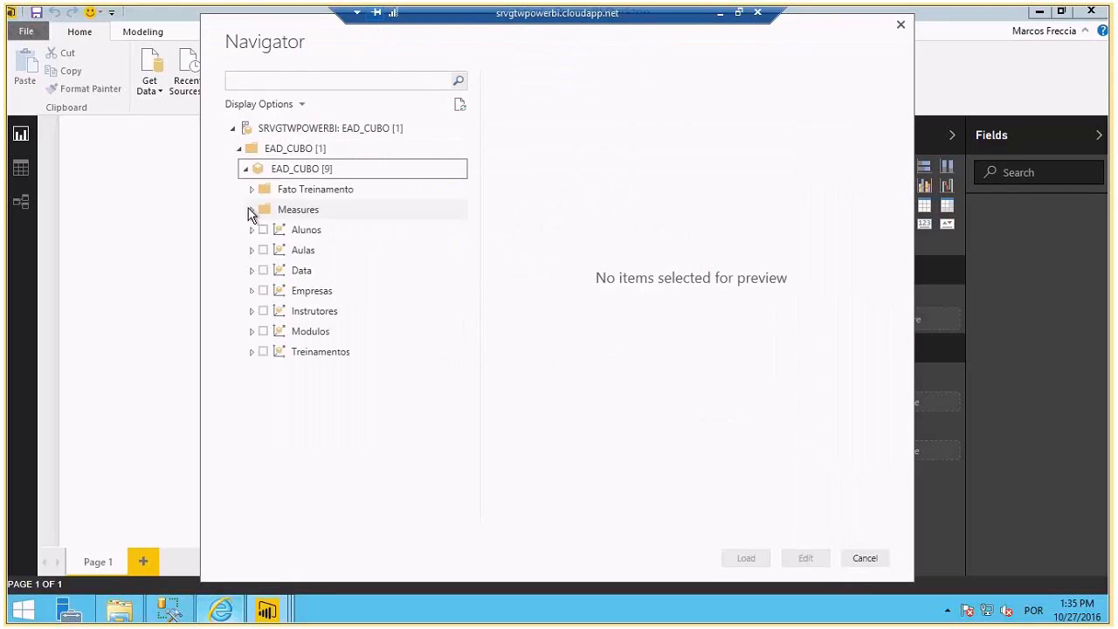
left_click(263, 351)
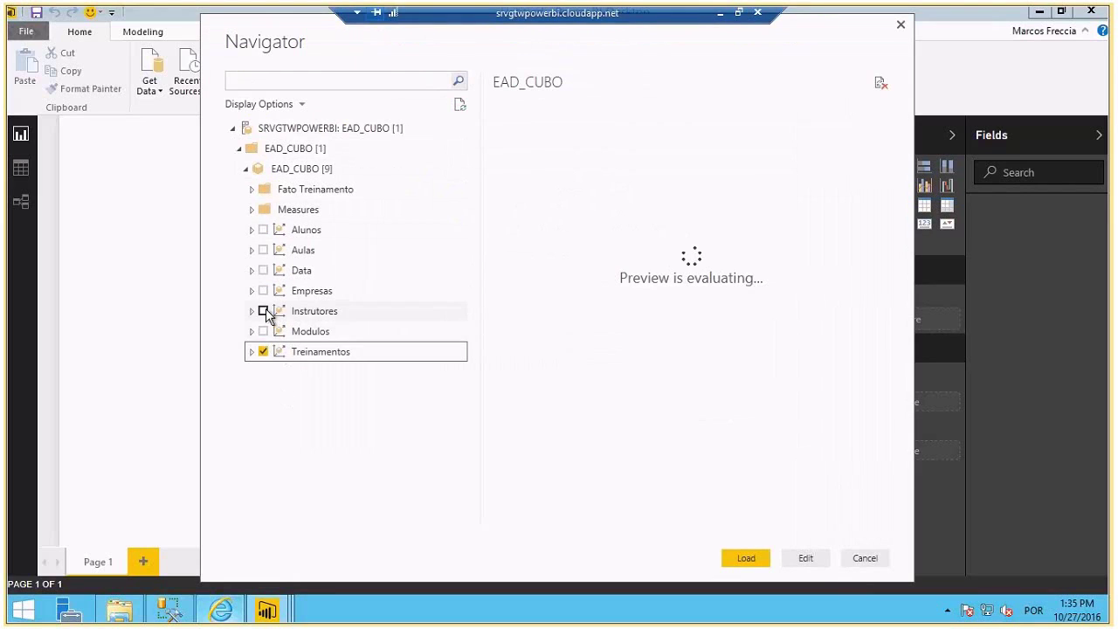
left_click(263, 311)
left_click(253, 190)
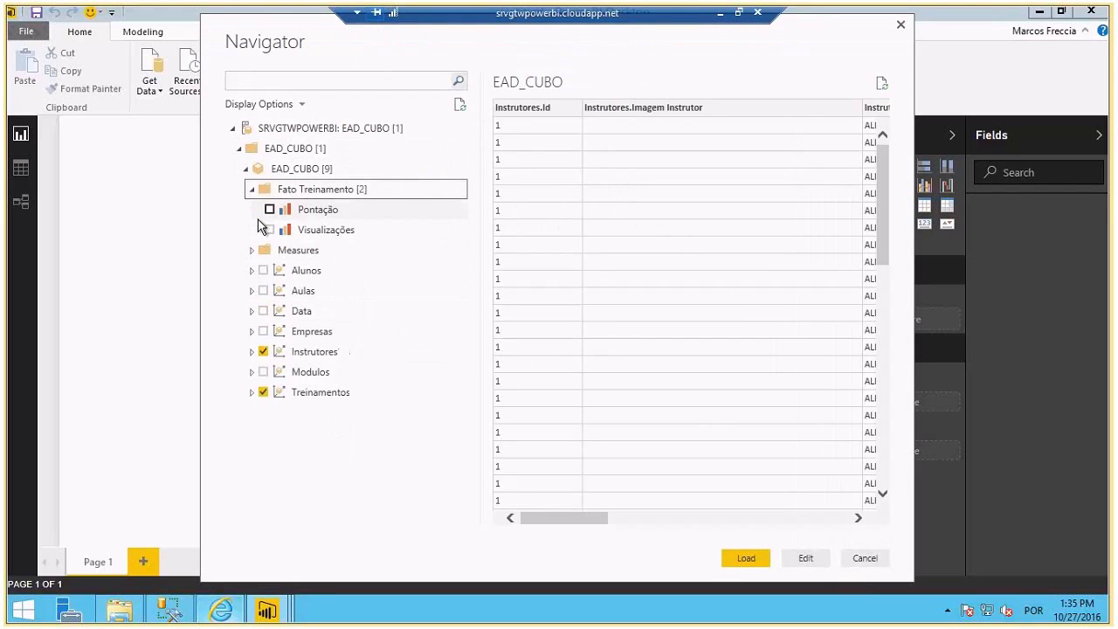
left_click(269, 210)
left_click(269, 230)
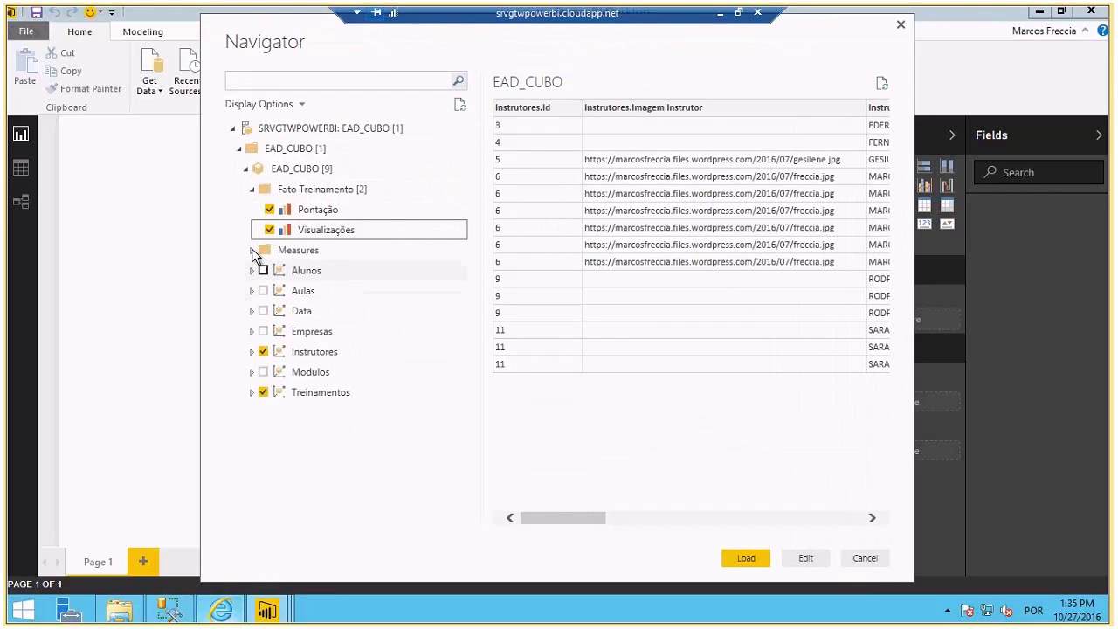
left_click(255, 250)
left_click(270, 272)
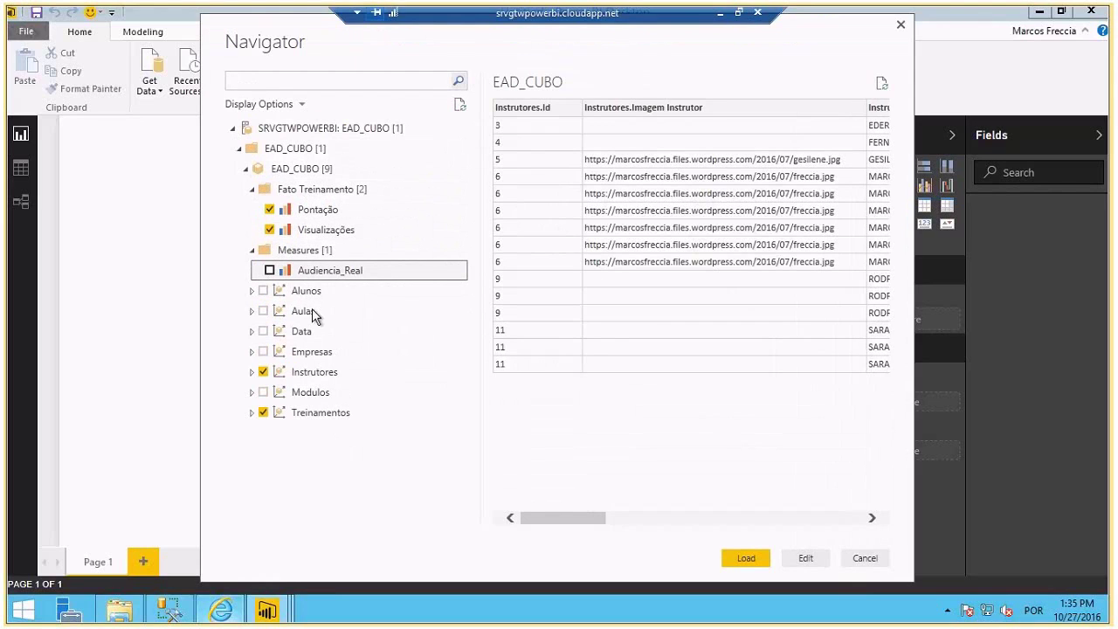
left_click(269, 270)
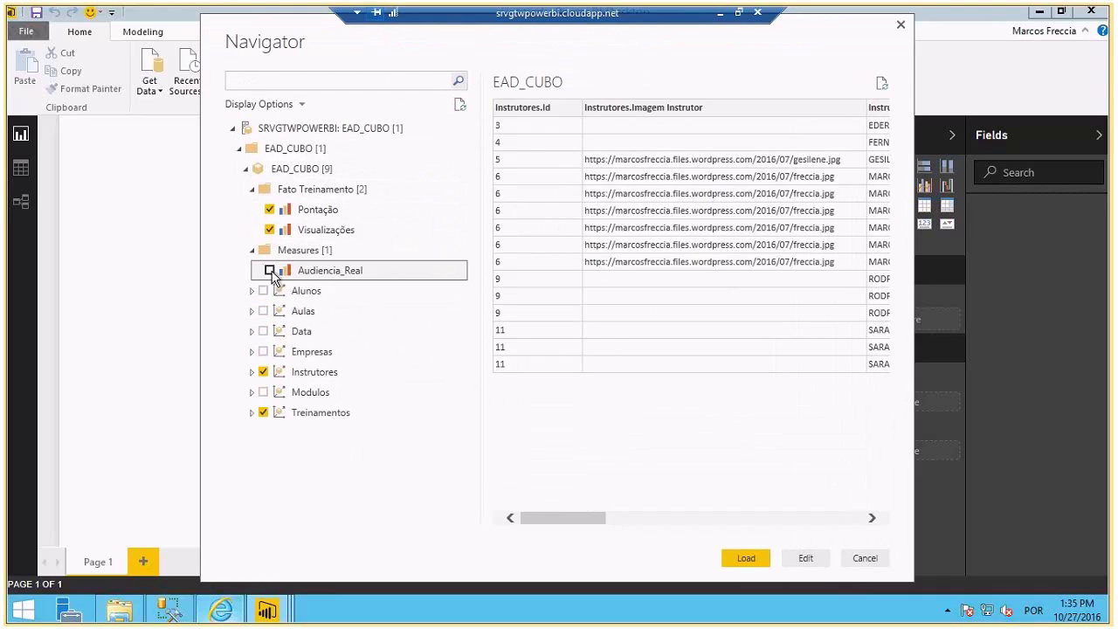
left_click(745, 556)
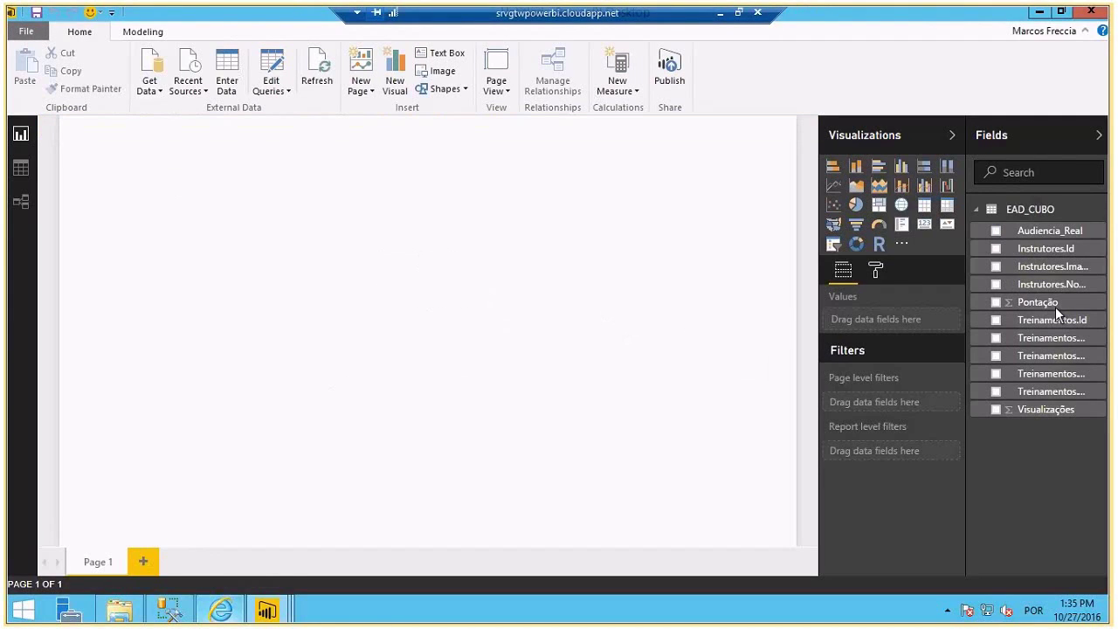
- Widen the Untitled report's Fields pane to show full names, then bring up the SSASReport report
left_click_drag(967, 259, 926, 252)
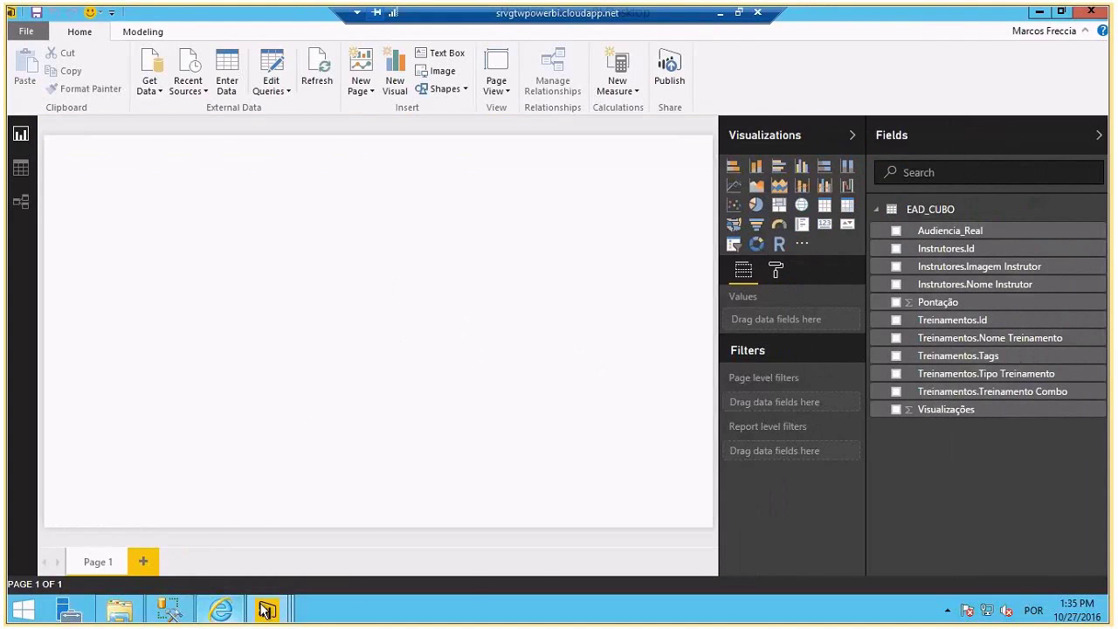
mouse_move(267, 610)
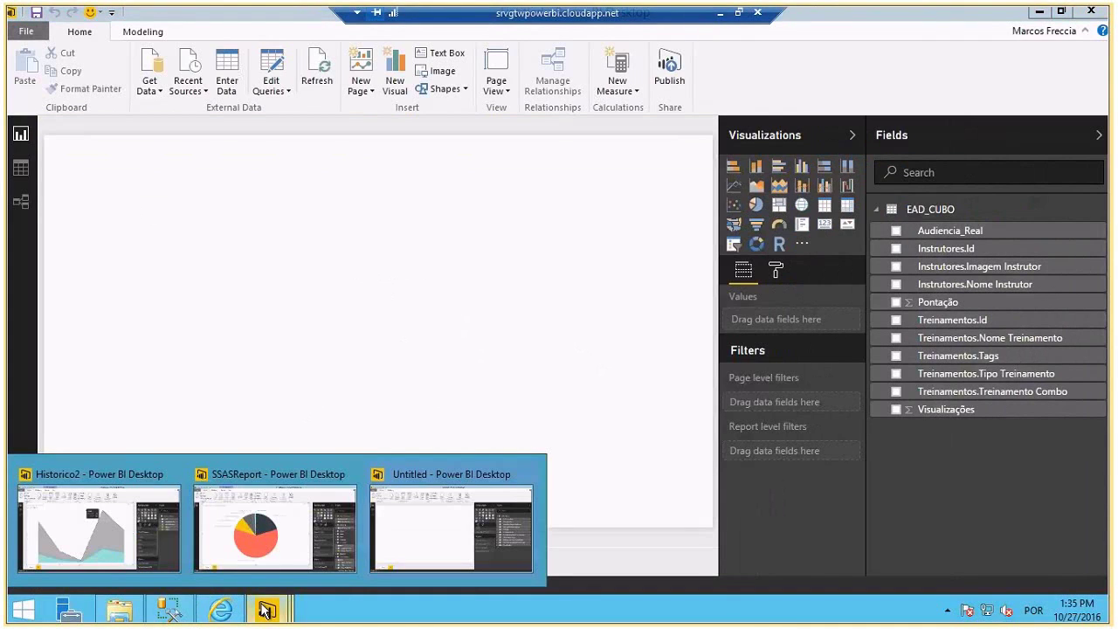
left_click(270, 559)
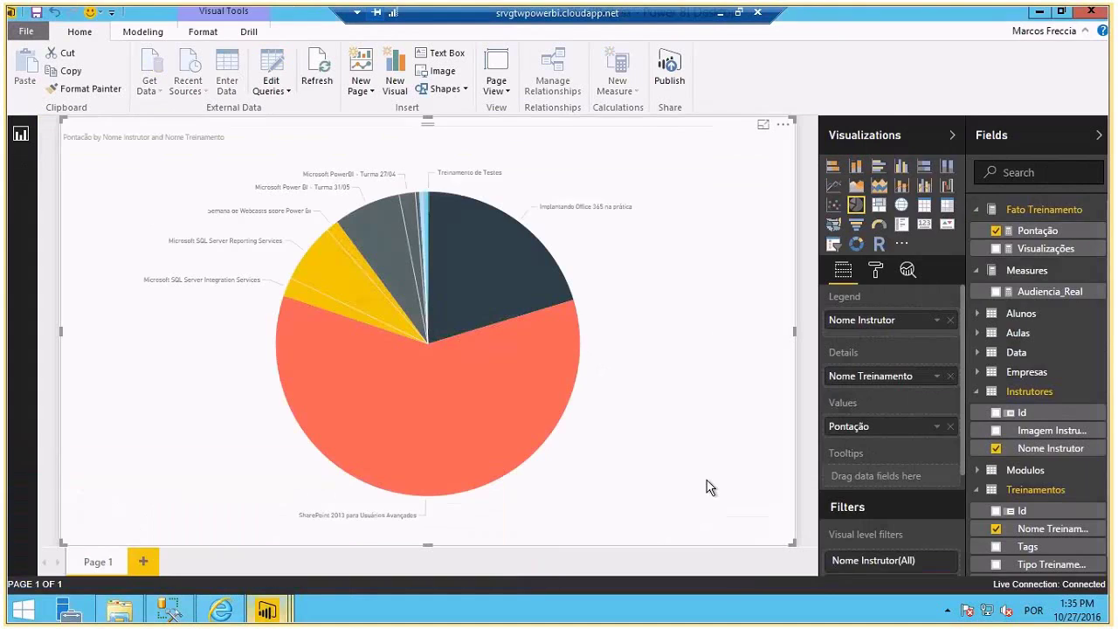
- Collapse SSASReport's Fato Treinamento, Instrutores, Treinamentos and Measures tables, then return to Untitled
left_click(978, 213)
right_click(996, 214)
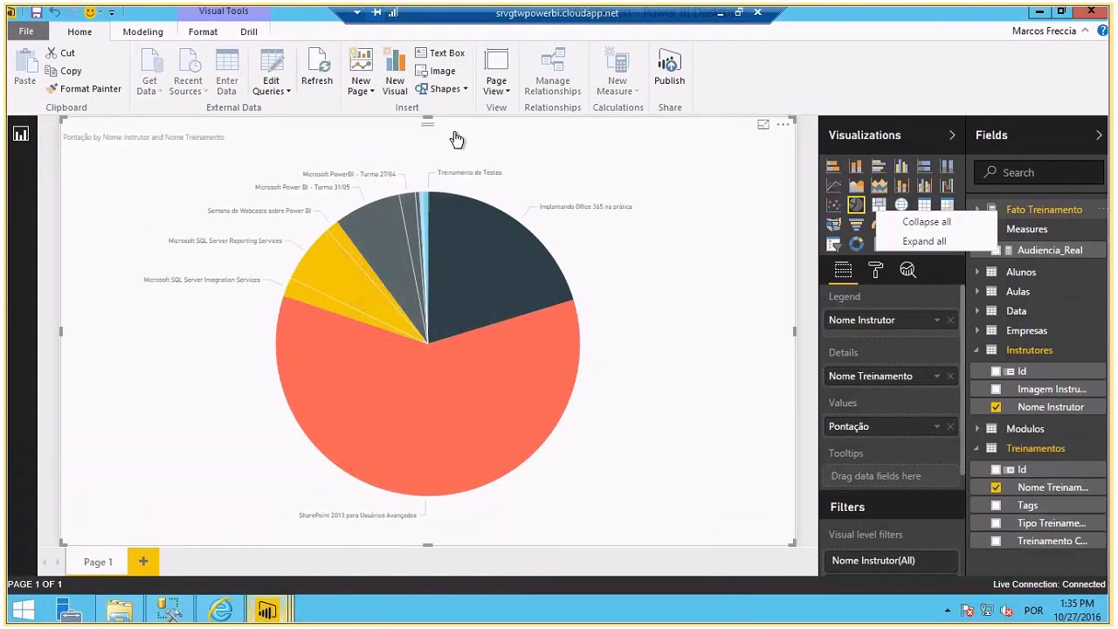
left_click(979, 353)
left_click(978, 389)
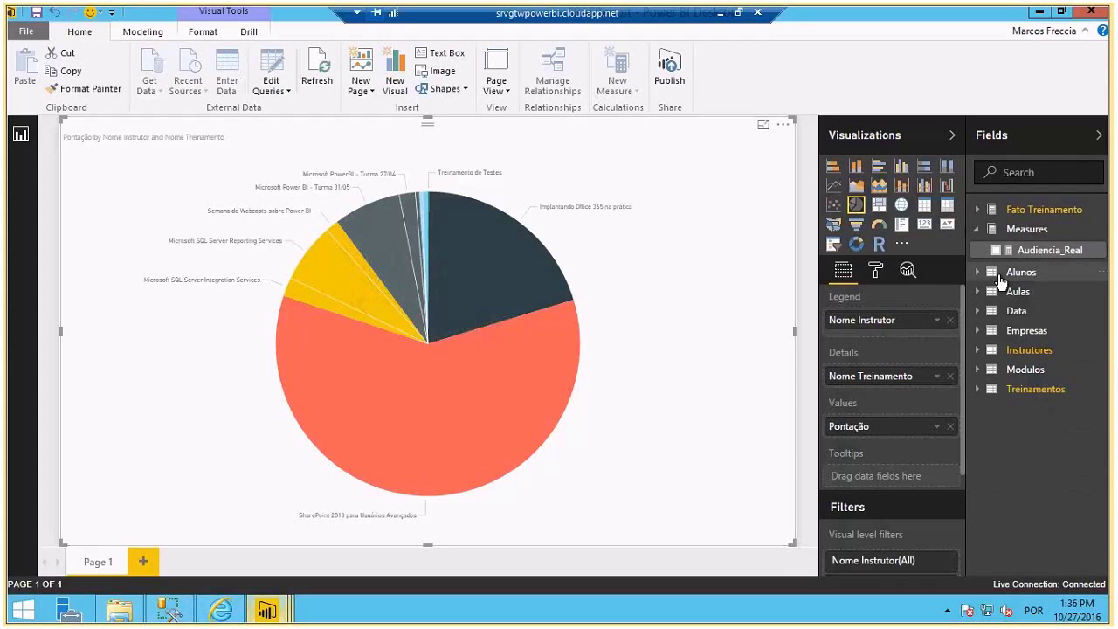
left_click(979, 231)
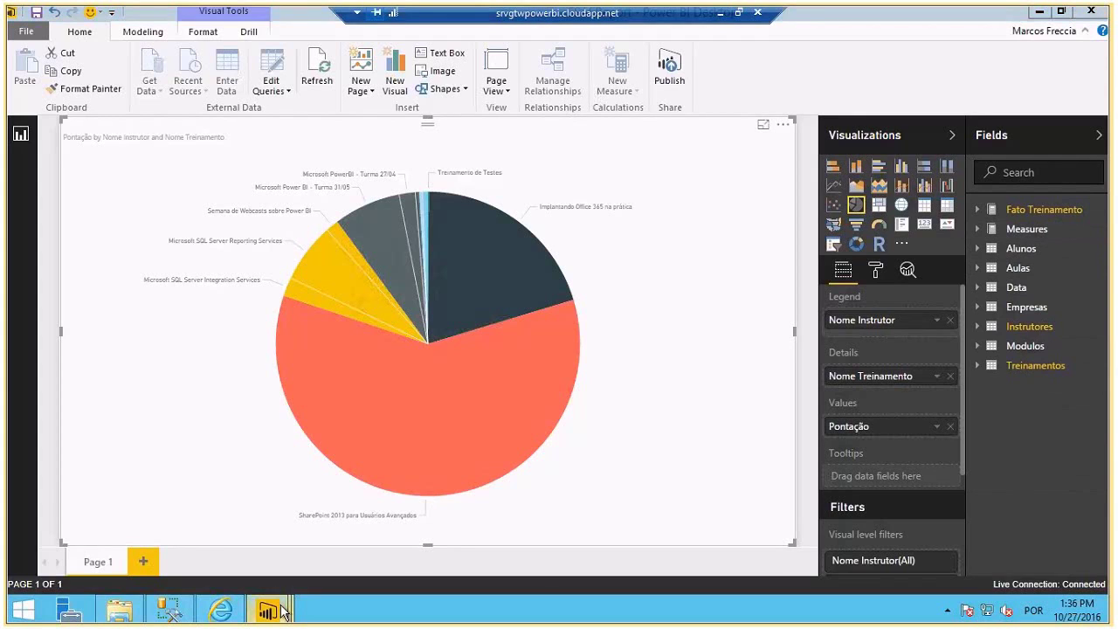
mouse_move(284, 611)
left_click(437, 535)
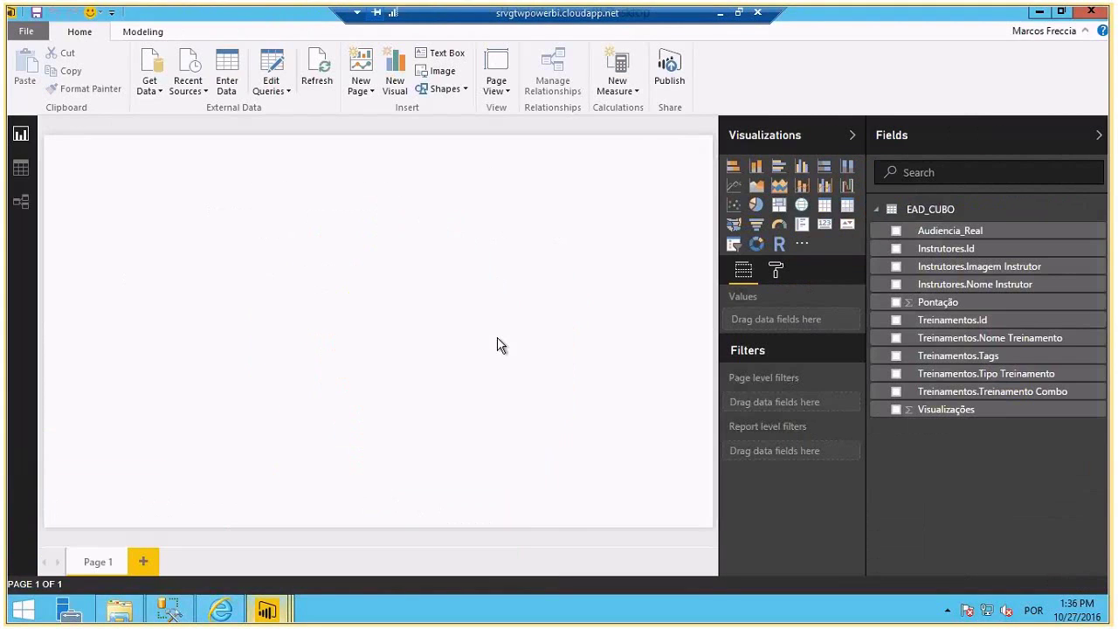
- Build a page-wide table of Audiencia_Real, Nome Treinamento and Nome Instrutor
left_click(621, 93)
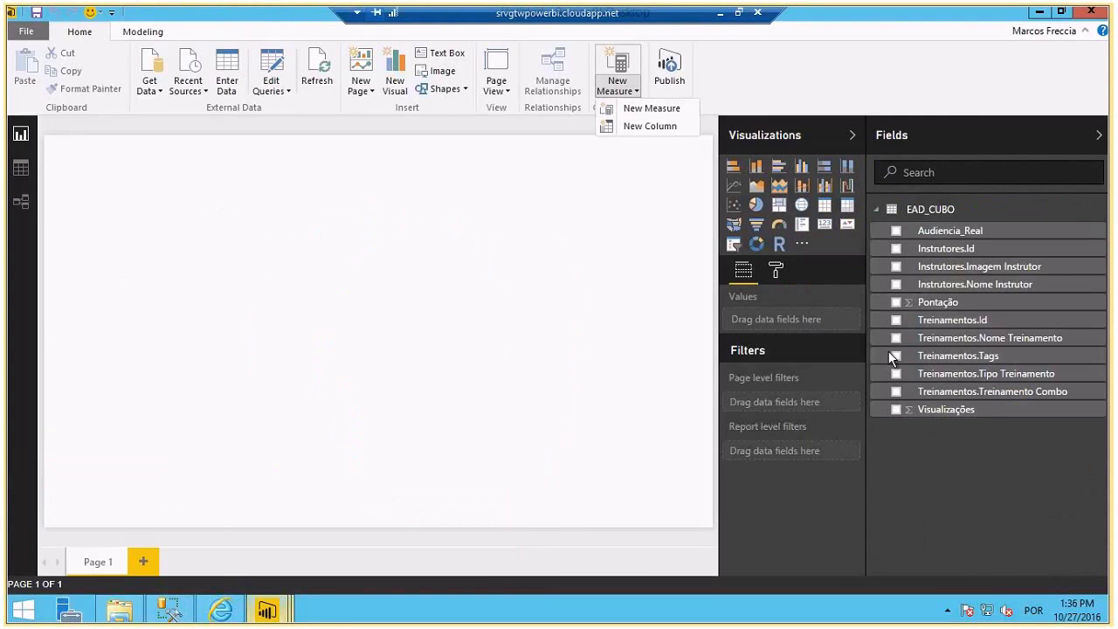
left_click(894, 230)
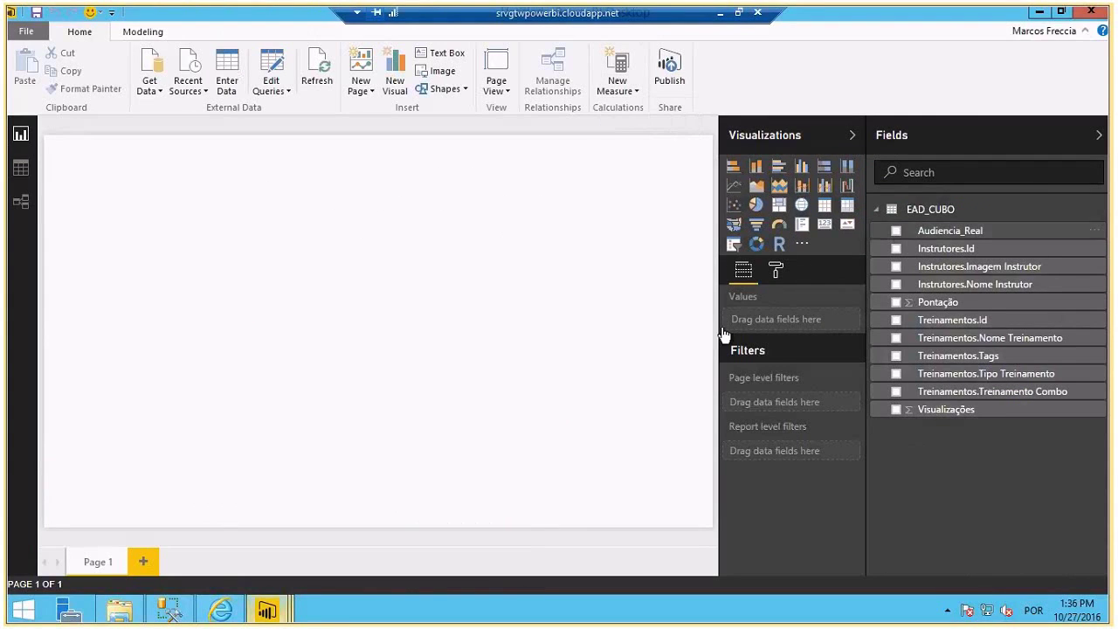
left_click(897, 233)
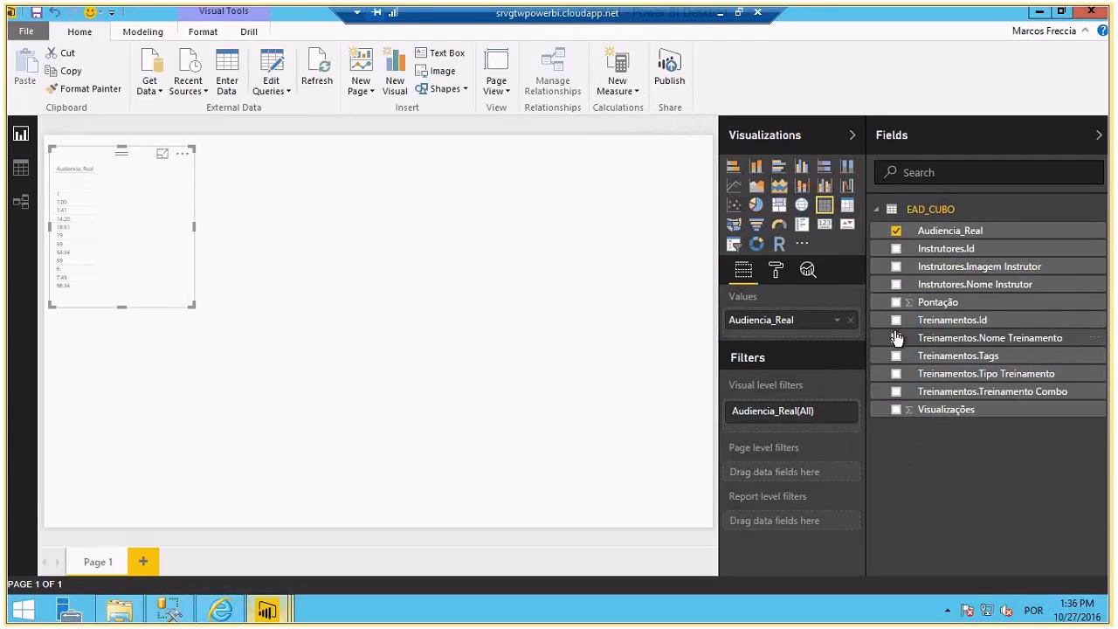
left_click(896, 337)
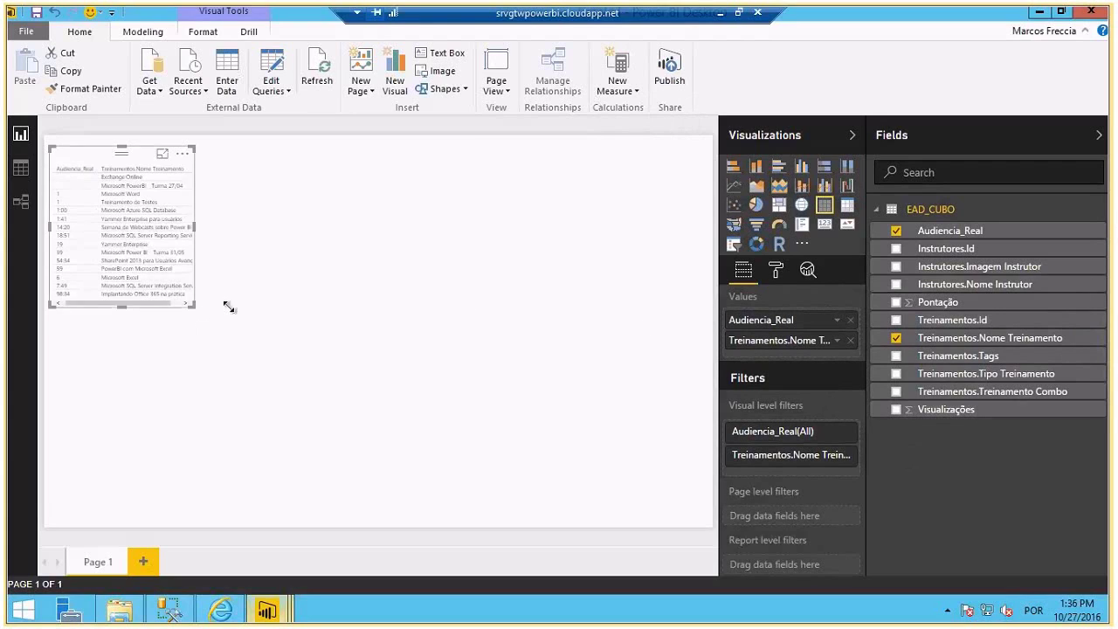
left_click_drag(229, 307, 696, 317)
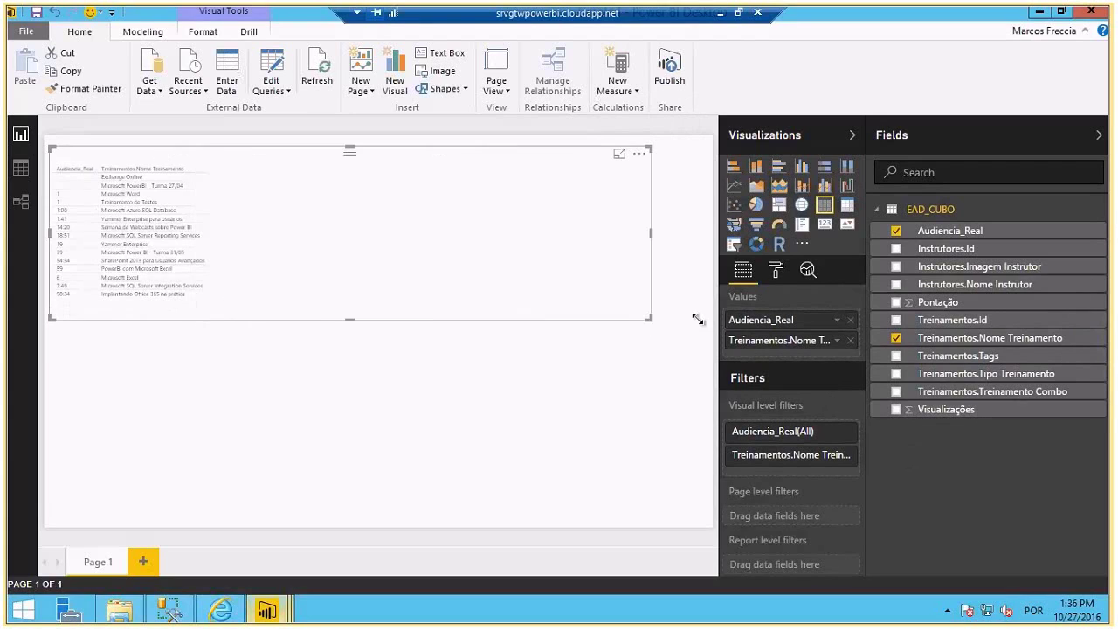
left_click(896, 284)
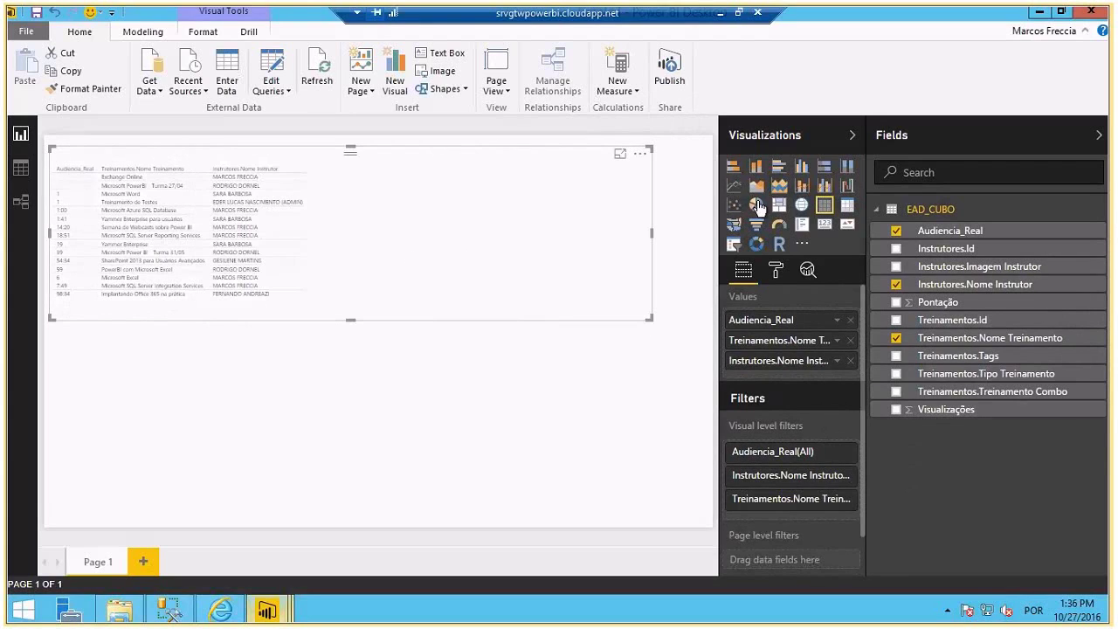
- Convert the table to a pie chart counting Audiencia_Real, enlarge it, and begin saving
left_click(757, 205)
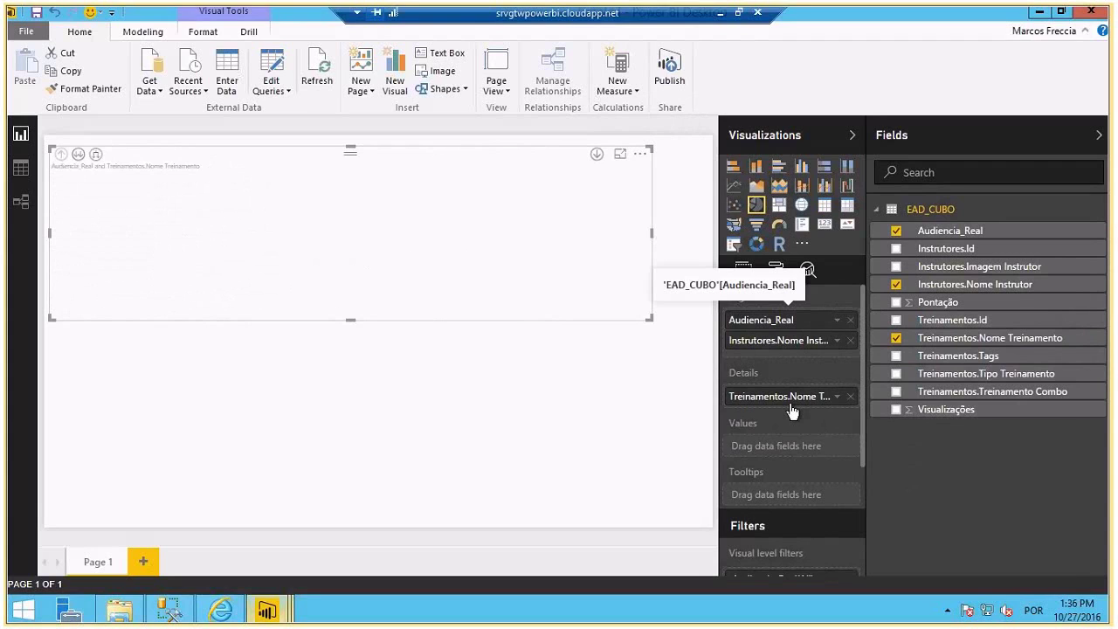
left_click_drag(792, 412, 731, 419)
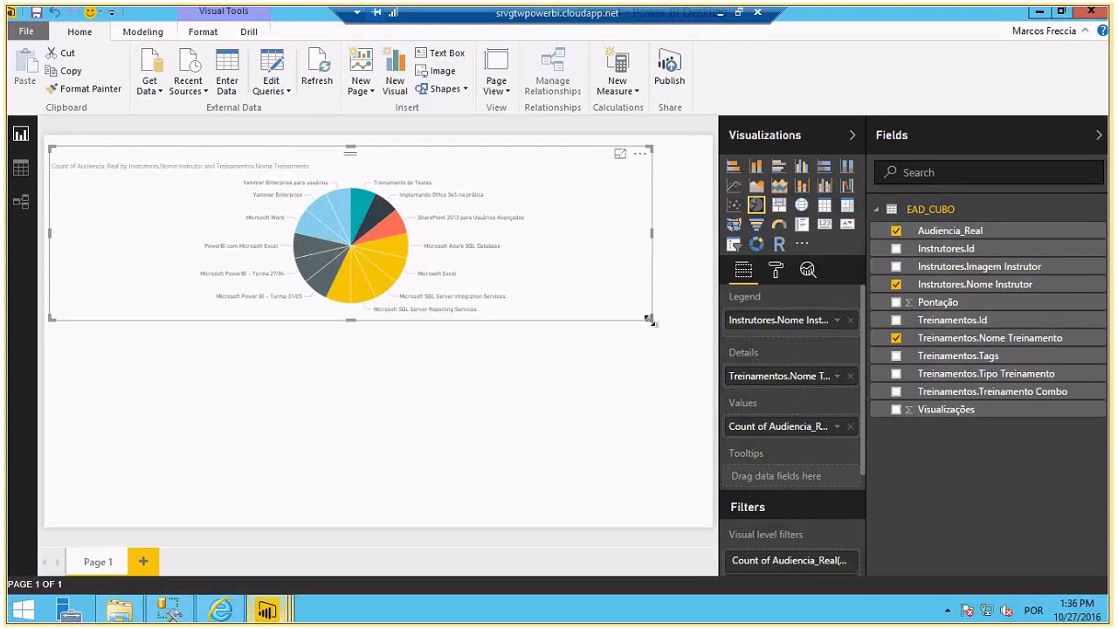
left_click_drag(651, 319, 773, 565)
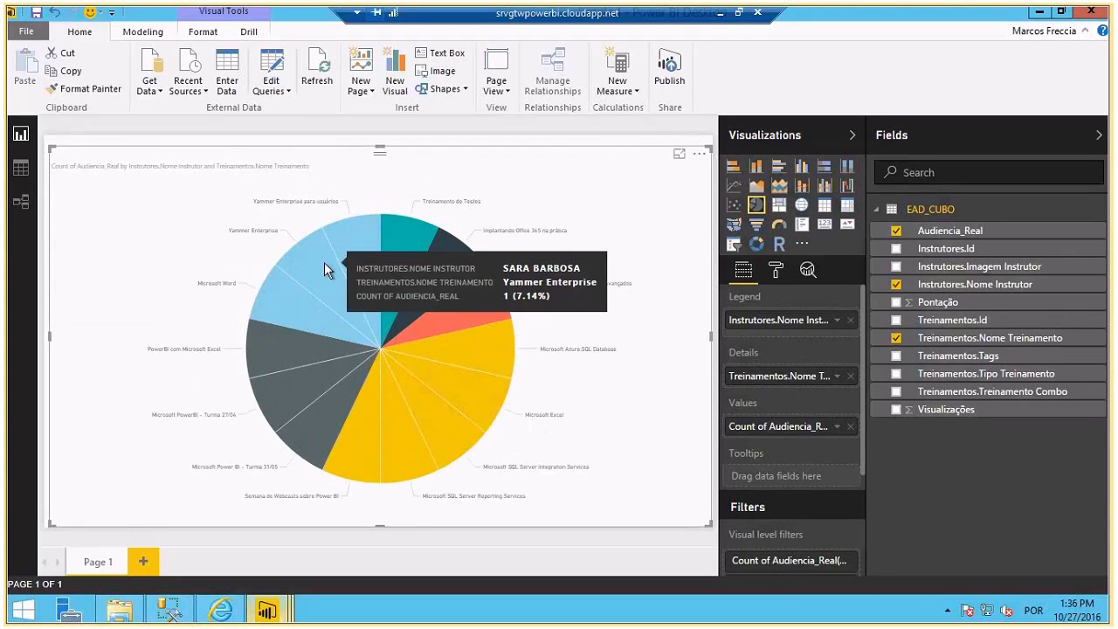
mouse_move(427, 267)
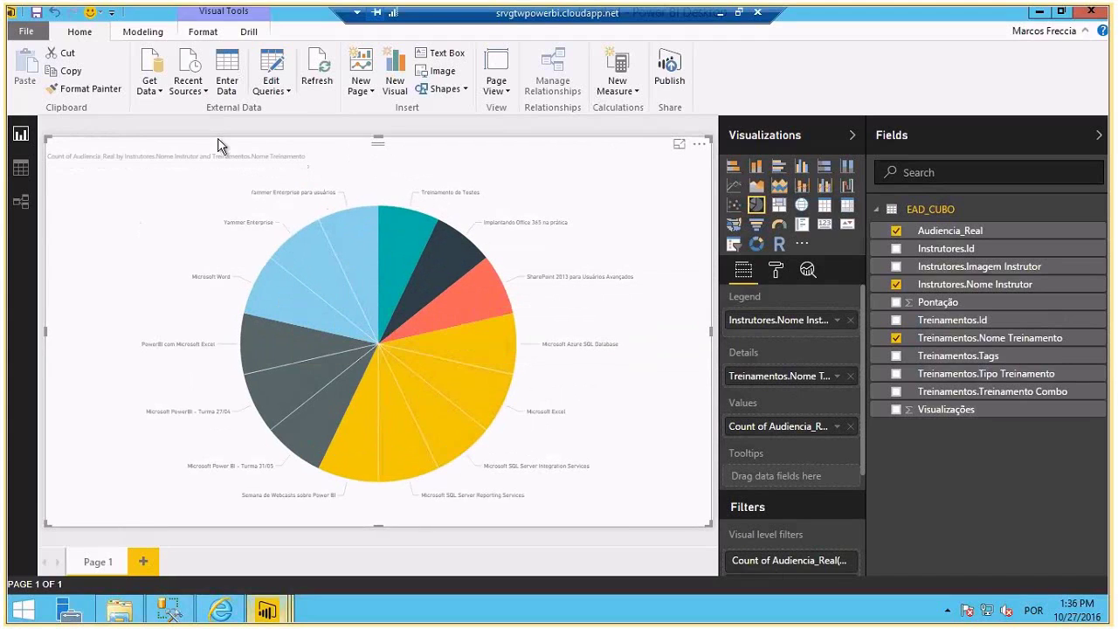
left_click(37, 12)
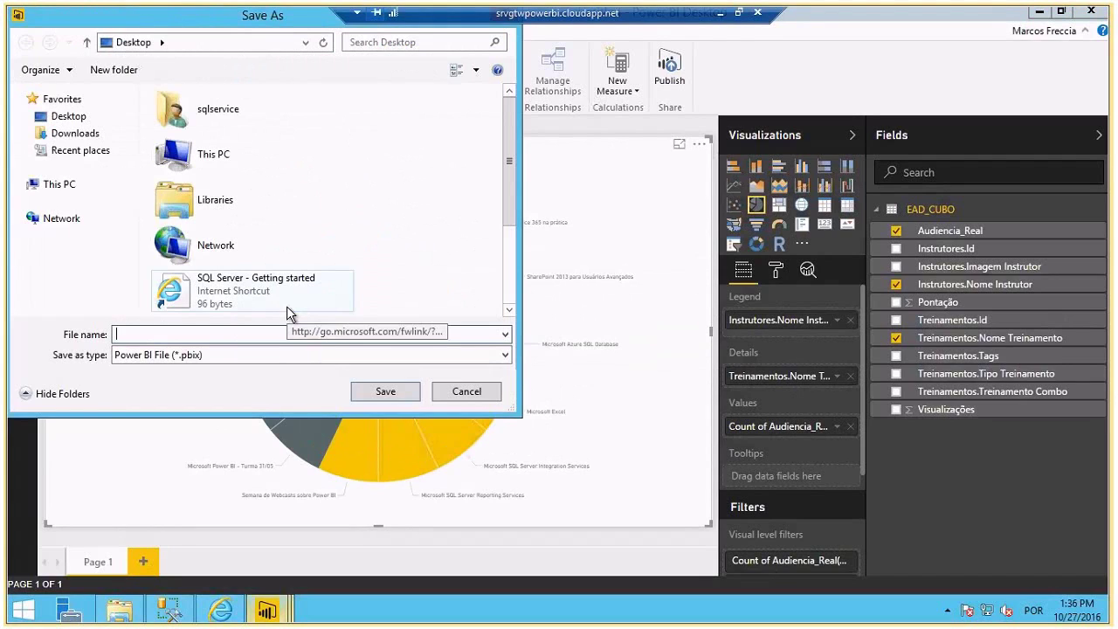
- Save the report as SSAS_Import.pbix and publish it to Power BI
type("SSAS_")
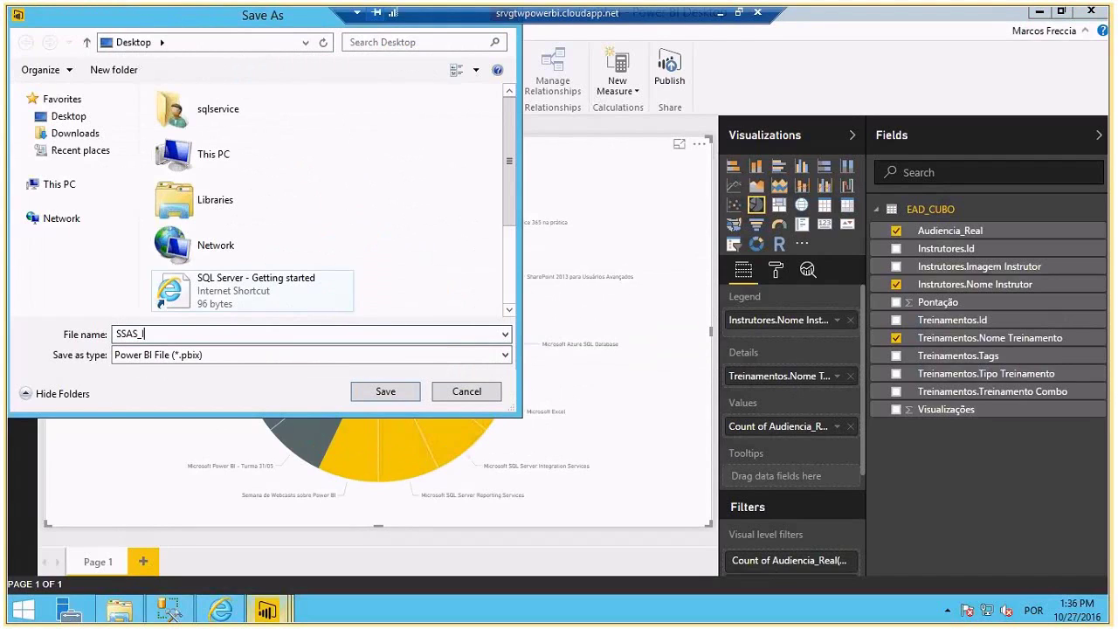
type("Im")
key("Return")
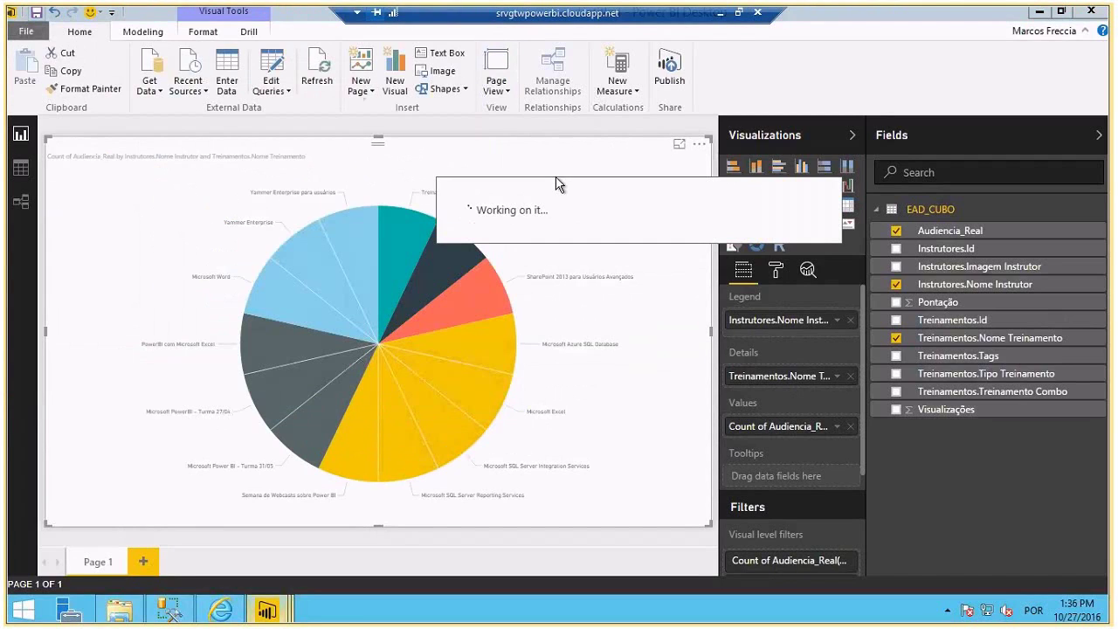
left_click(667, 77)
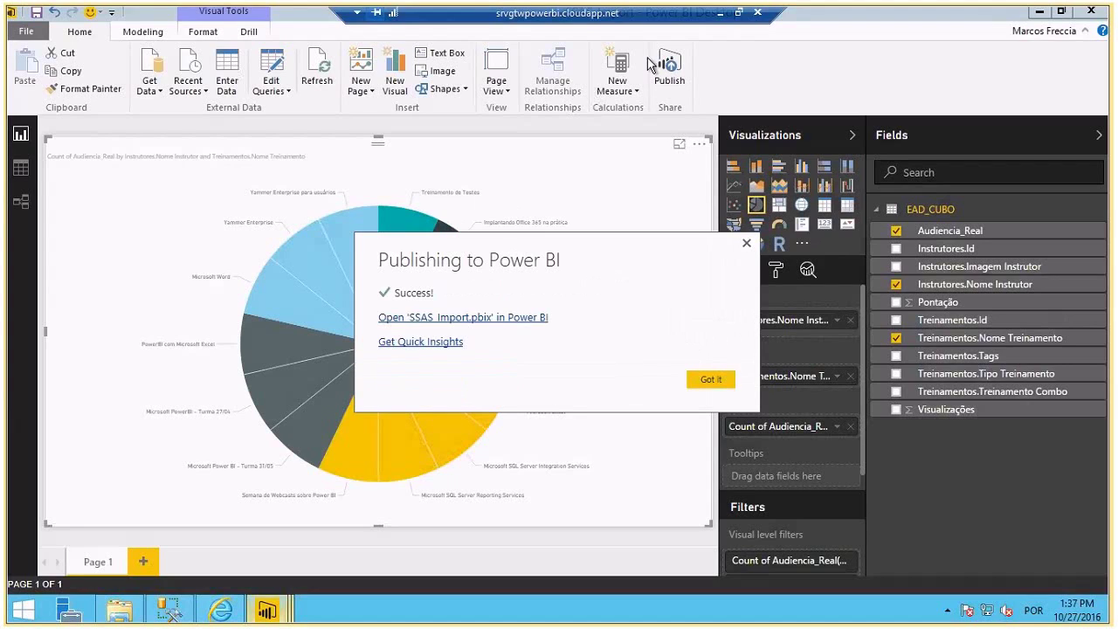
left_click(714, 379)
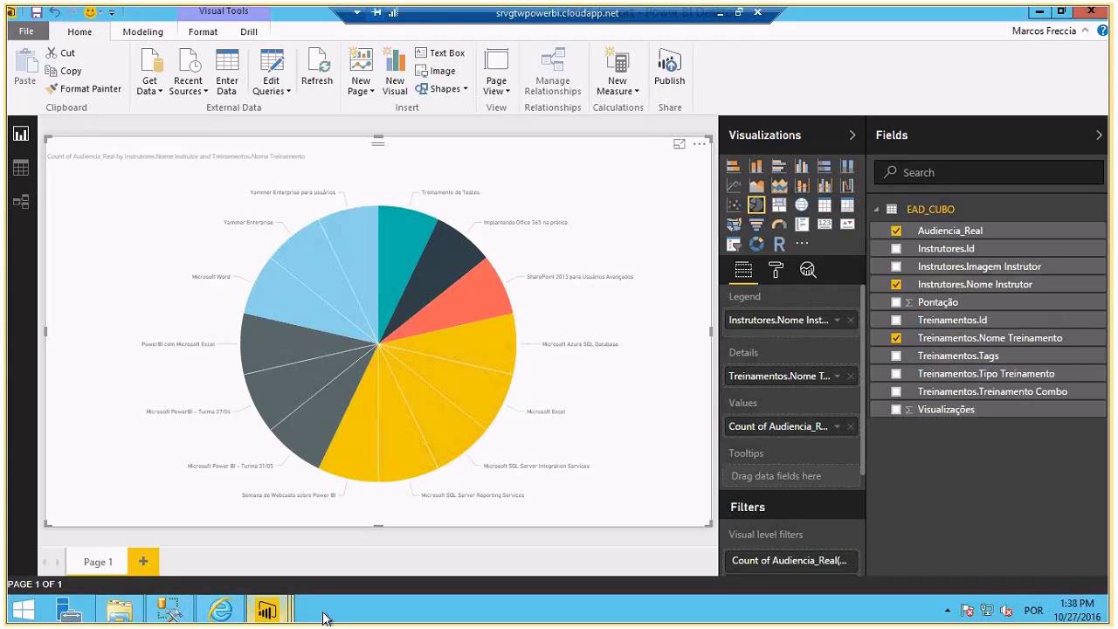
- In the browser, open the SSAS_Import report to view its pie chart of Audiencia_Real by instructor and training
left_click(221, 610)
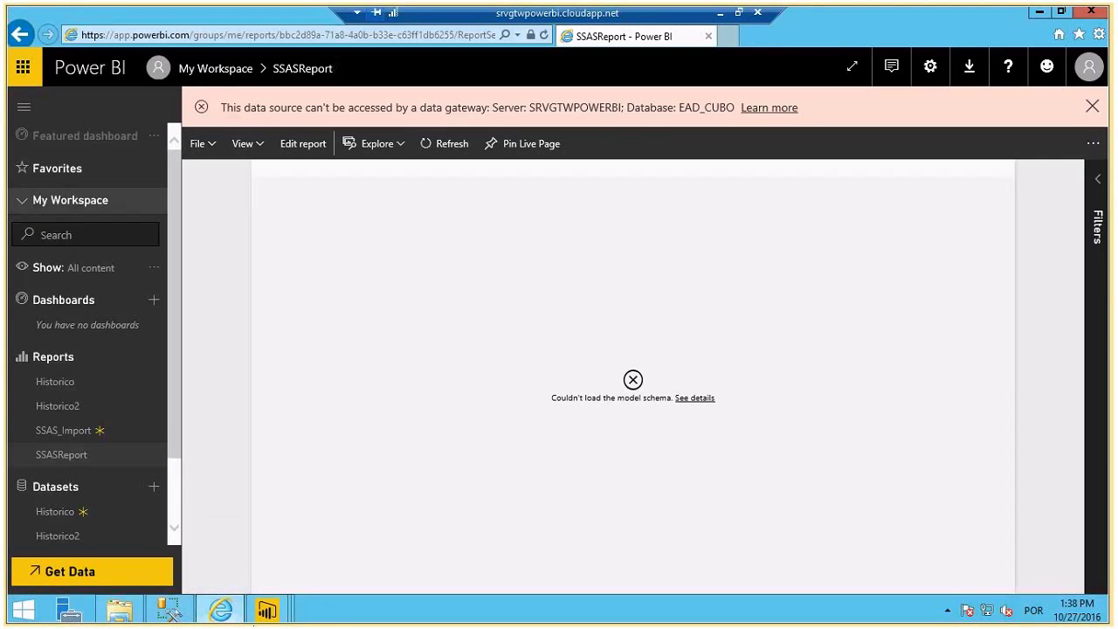
scroll(175, 420, "down", 2)
left_click(73, 347)
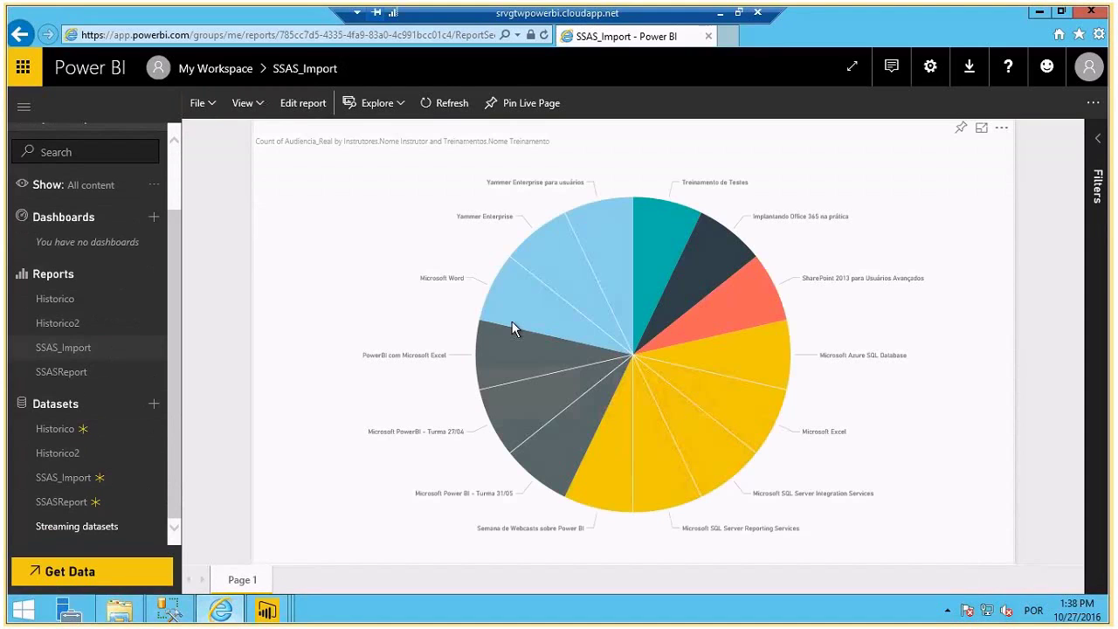
mouse_move(511, 325)
- In the SSAS_Import dataset's refresh settings, edit the gateway credentials and sign in with Windows authentication
left_click(156, 479)
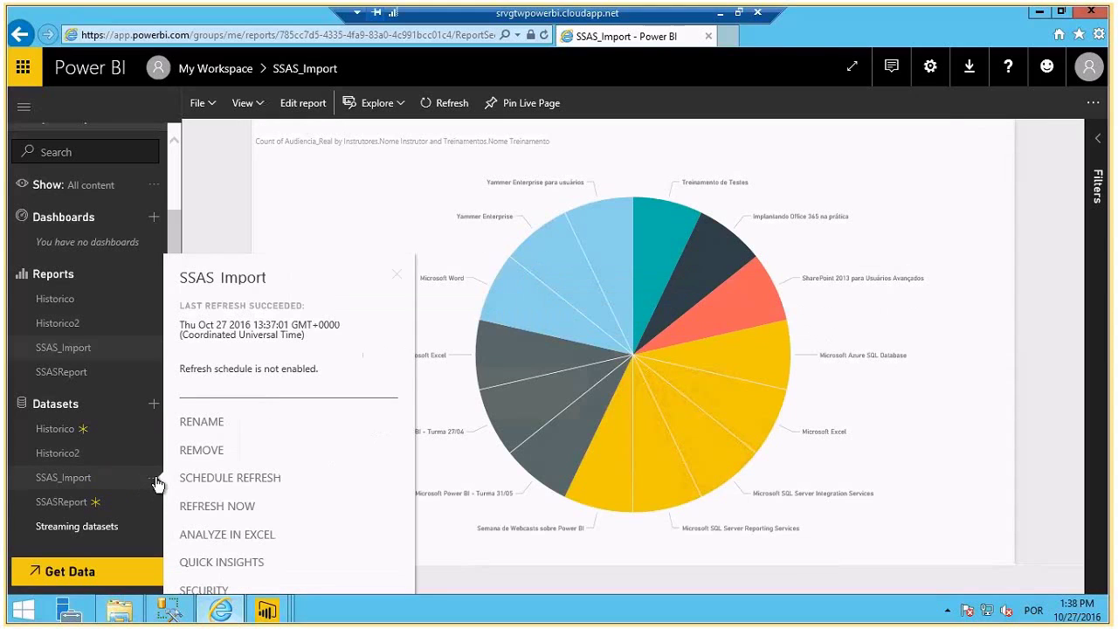
left_click(230, 478)
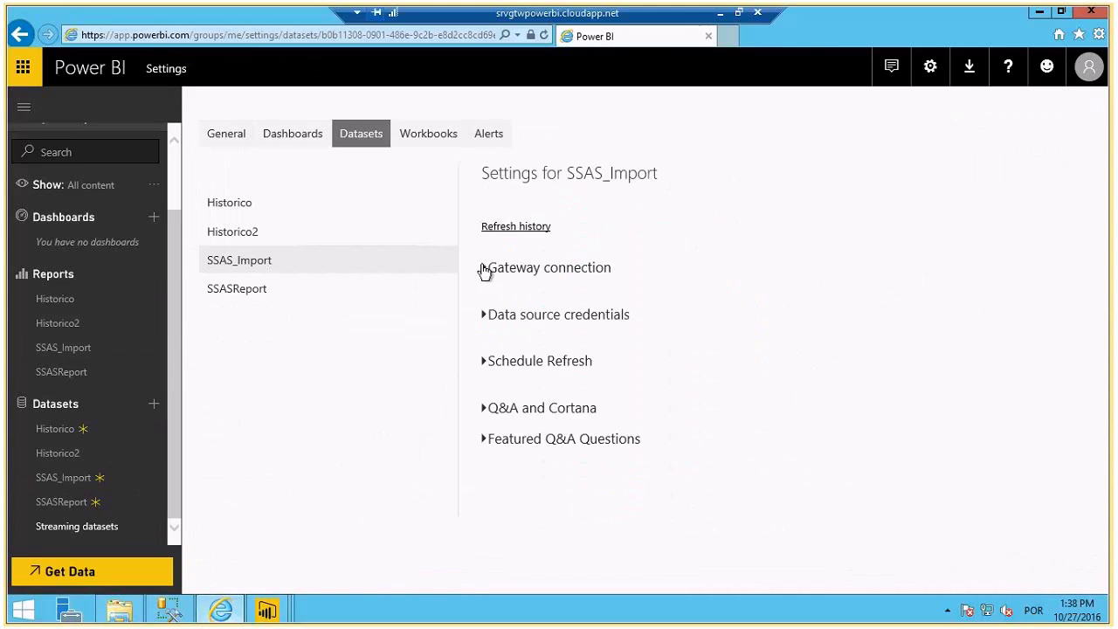
left_click(487, 267)
scroll(495, 364, "down", 1)
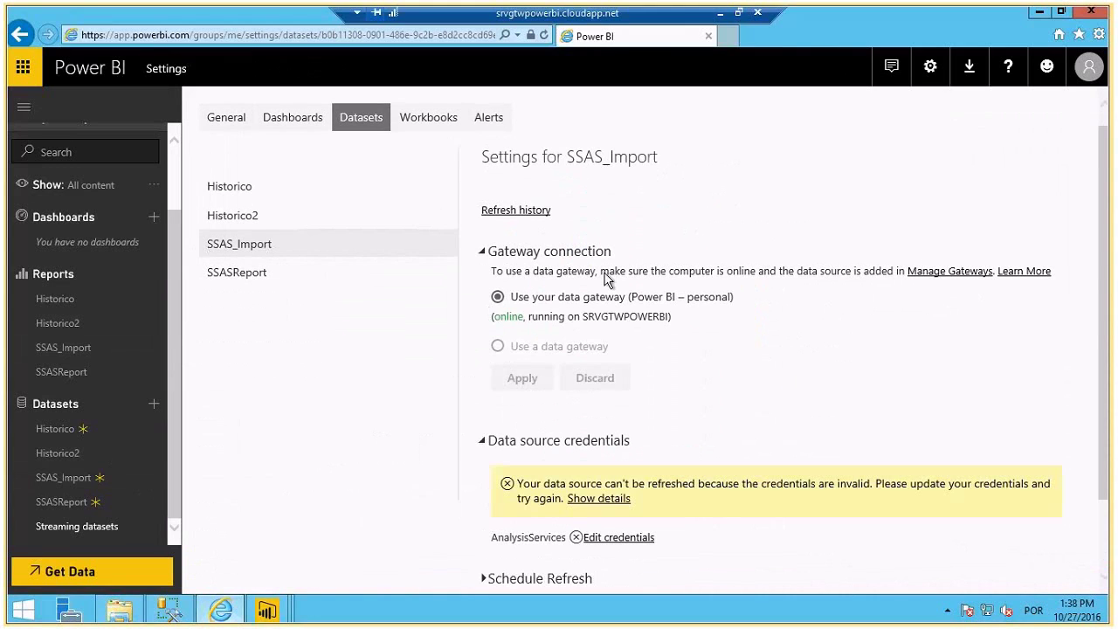
scroll(564, 428, "down", 2)
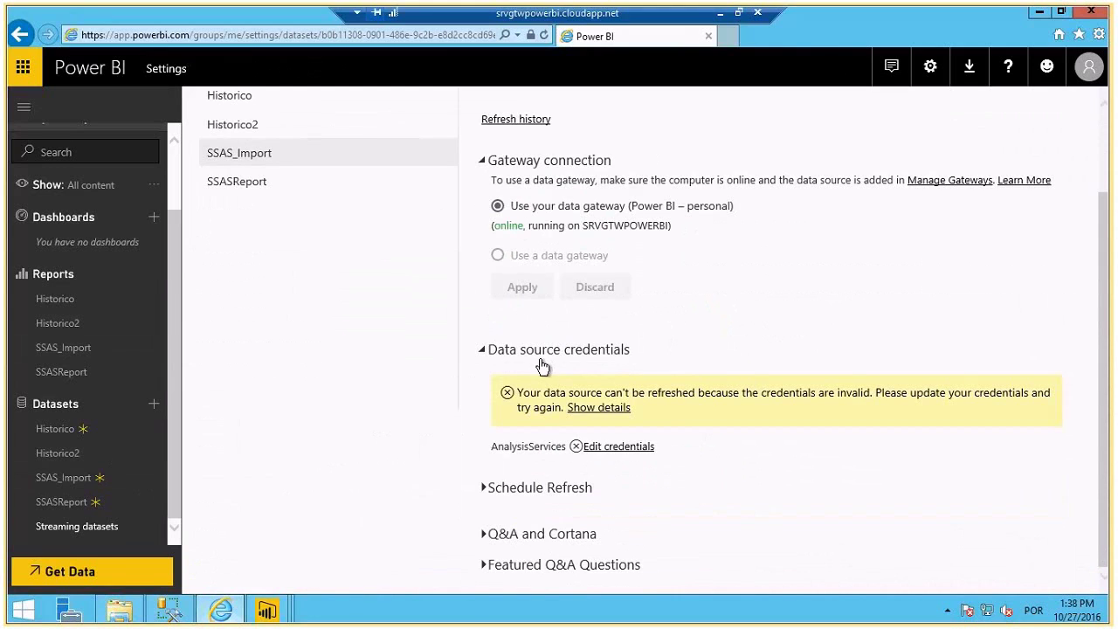
left_click(605, 448)
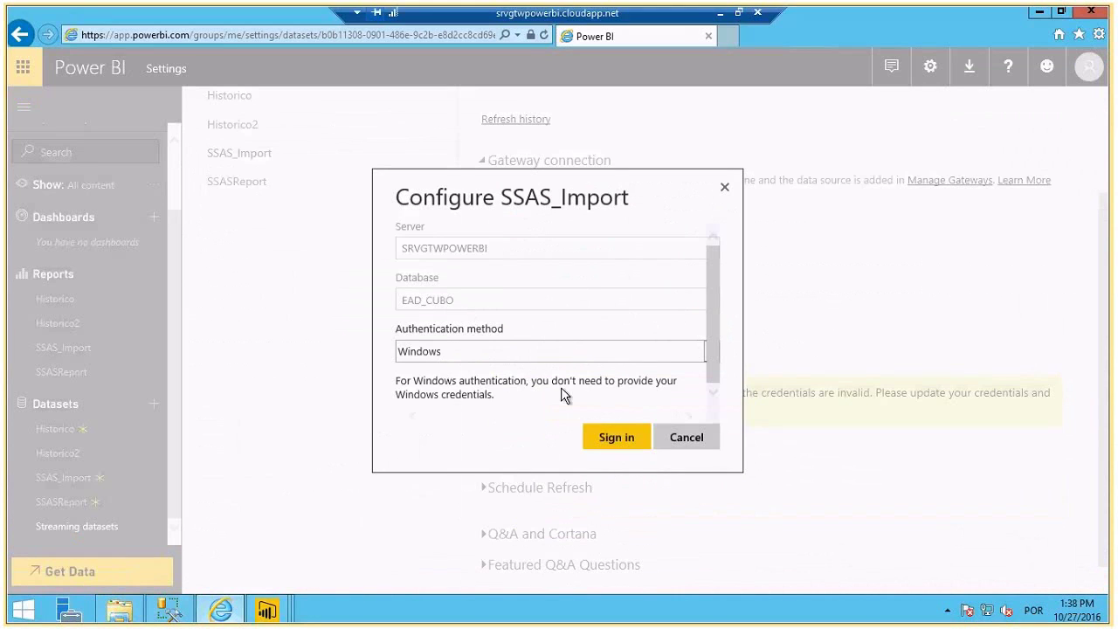
left_click(585, 436)
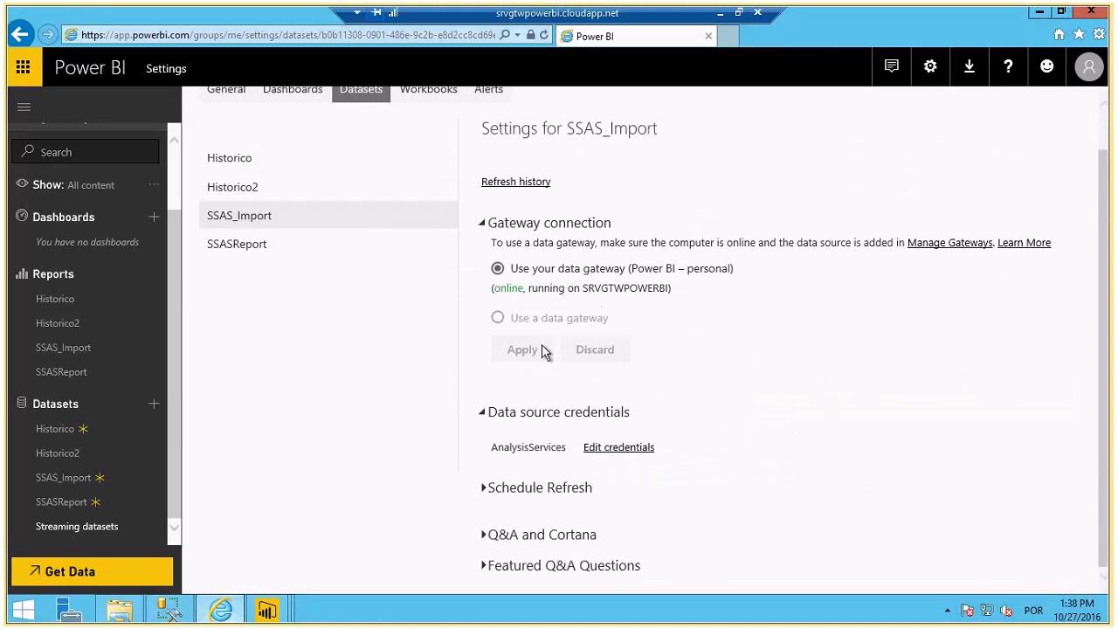
- Set Keep your data up to date to Yes for a daily scheduled refresh
left_click(484, 491)
scroll(584, 401, "down", 3)
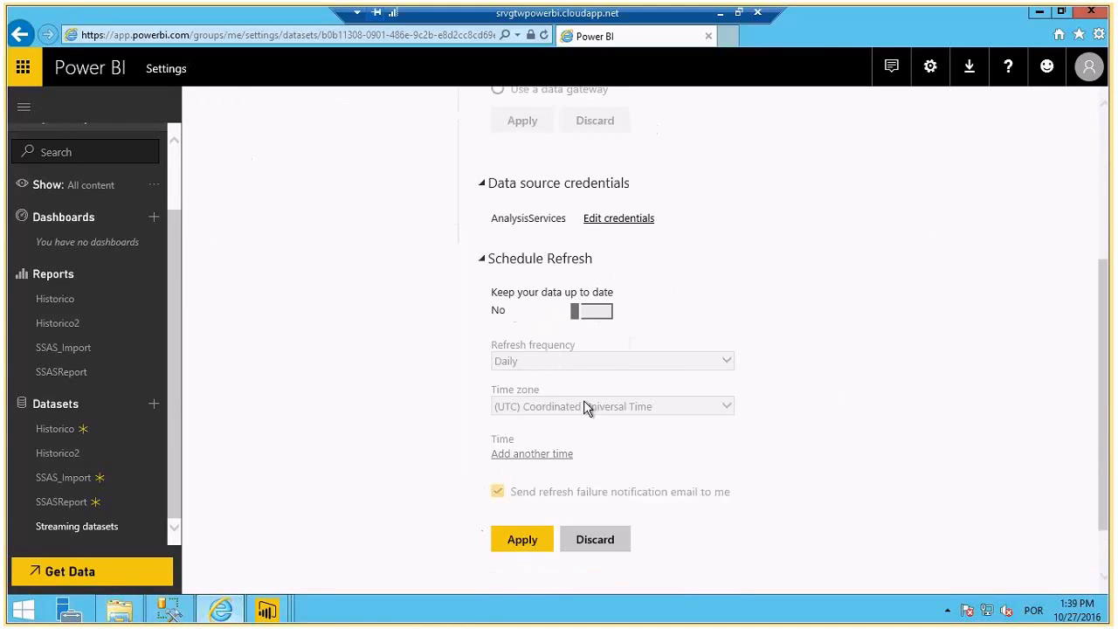
left_click(602, 314)
scroll(551, 354, "down", 1)
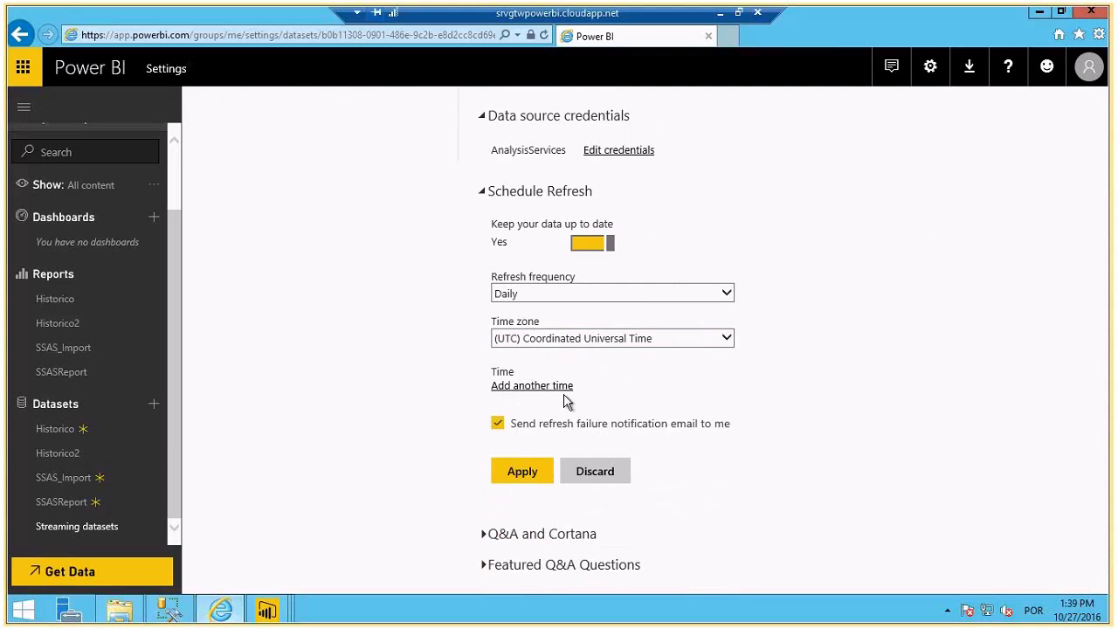
scroll(623, 200, "up", 4)
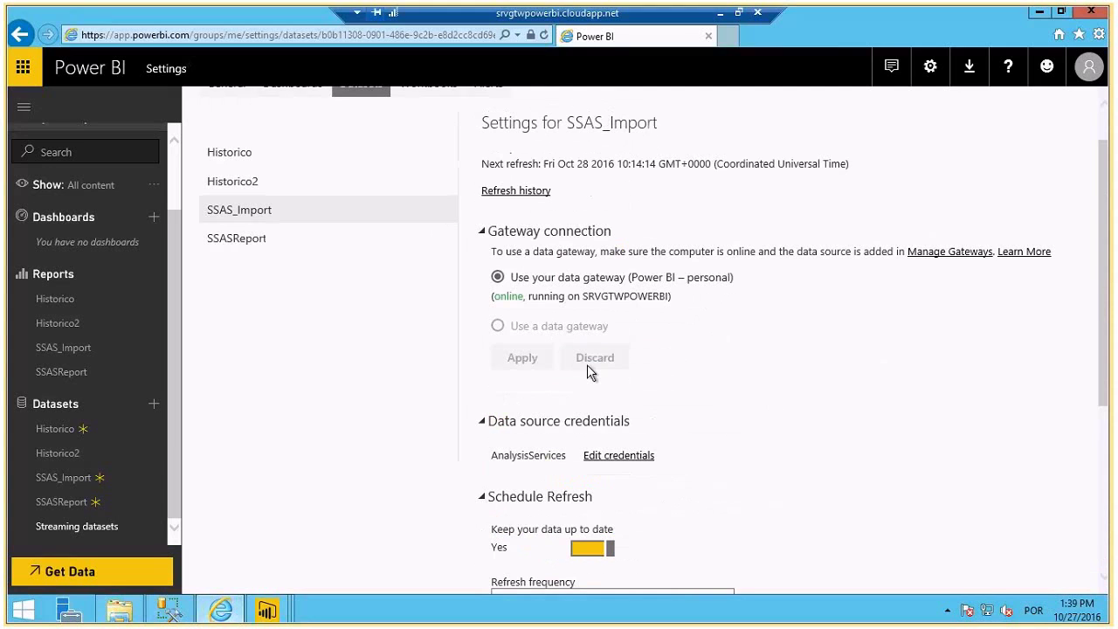
scroll(587, 364, "down", 3)
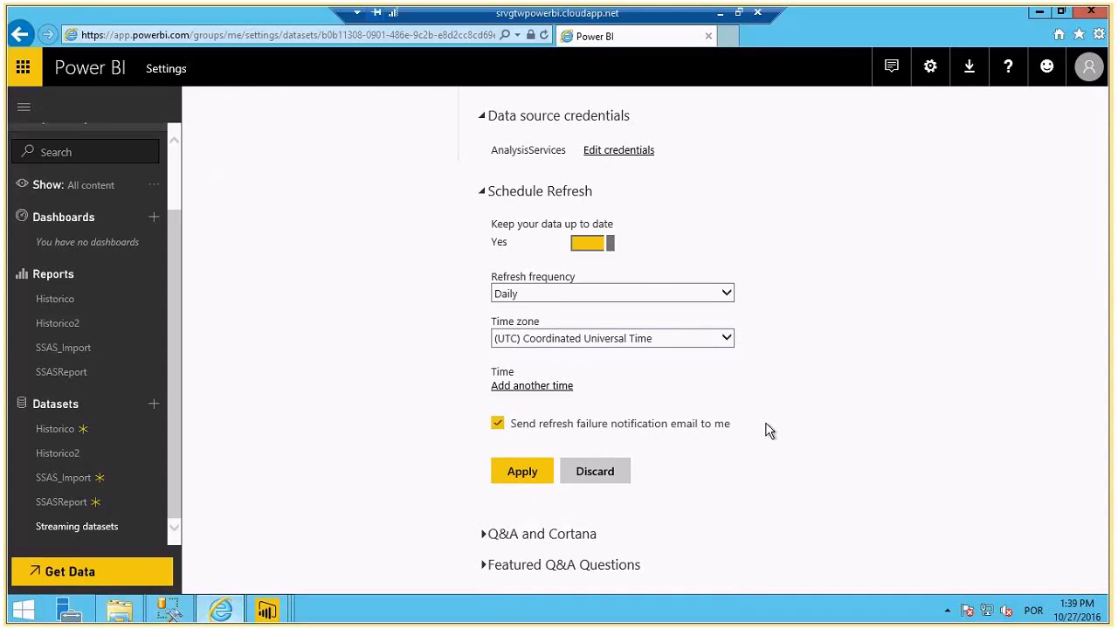
left_click(721, 13)
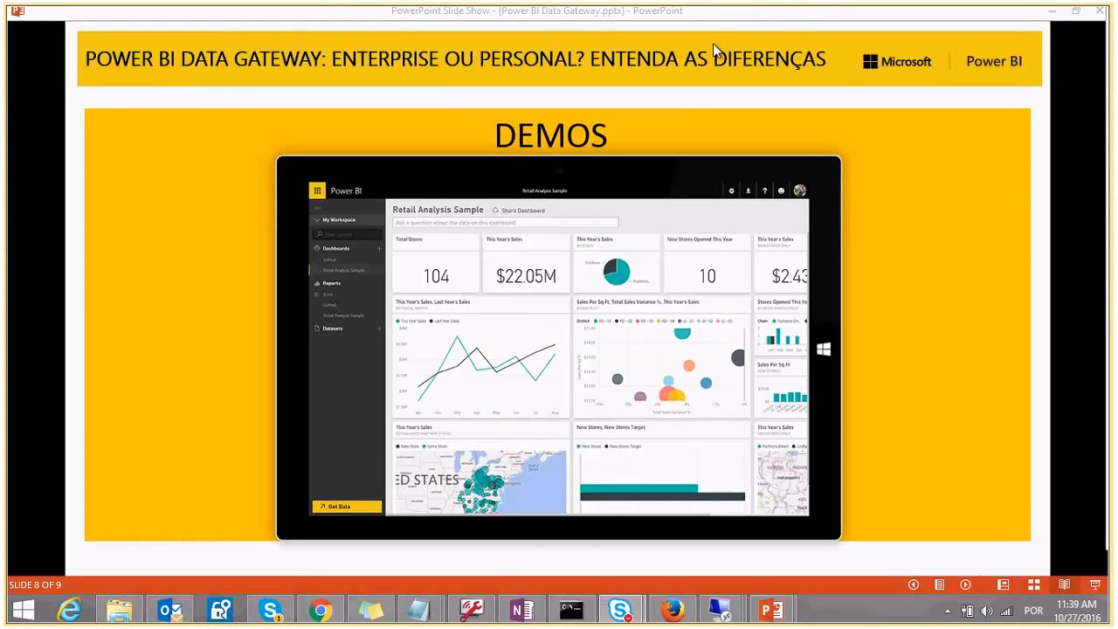
- On the second server, sign Power BI Desktop in with the existing work account and its password
mouse_move(721, 609)
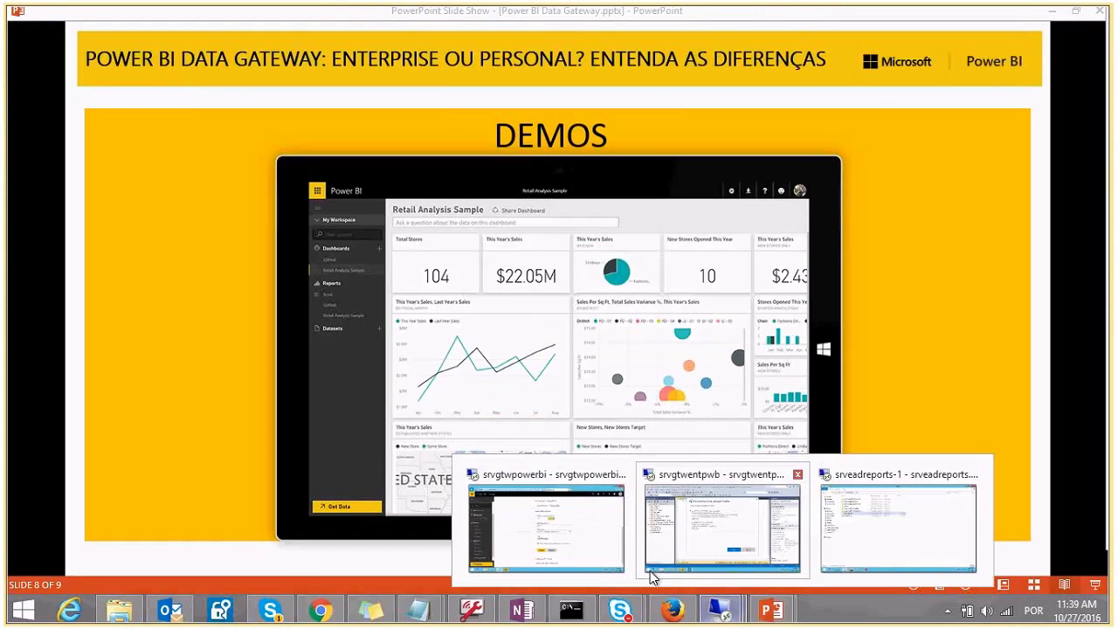
left_click(699, 545)
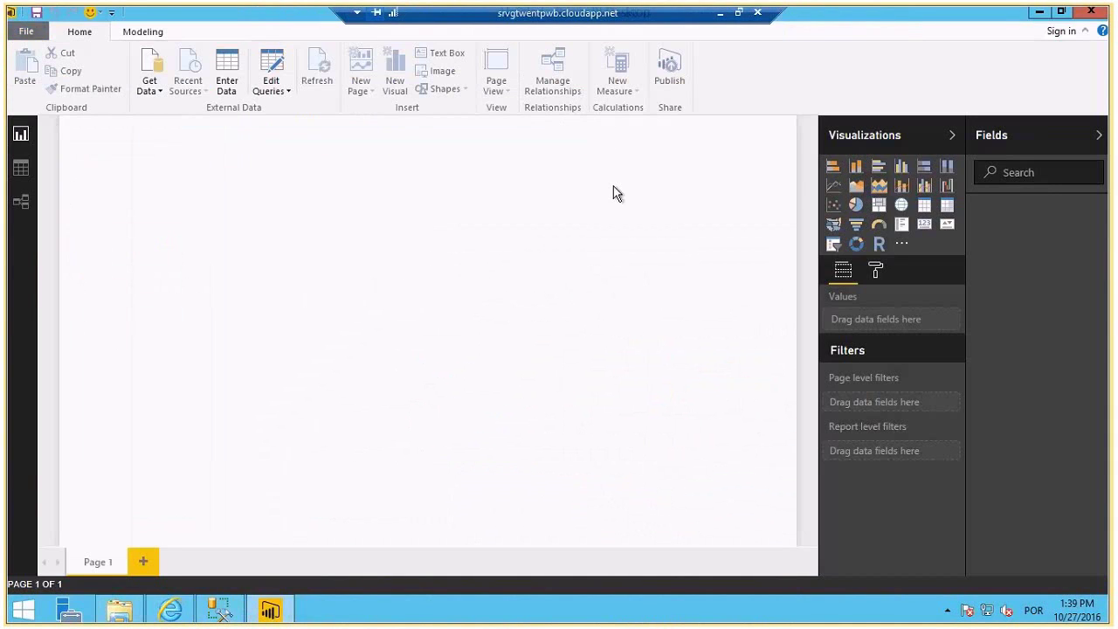
left_click(1068, 33)
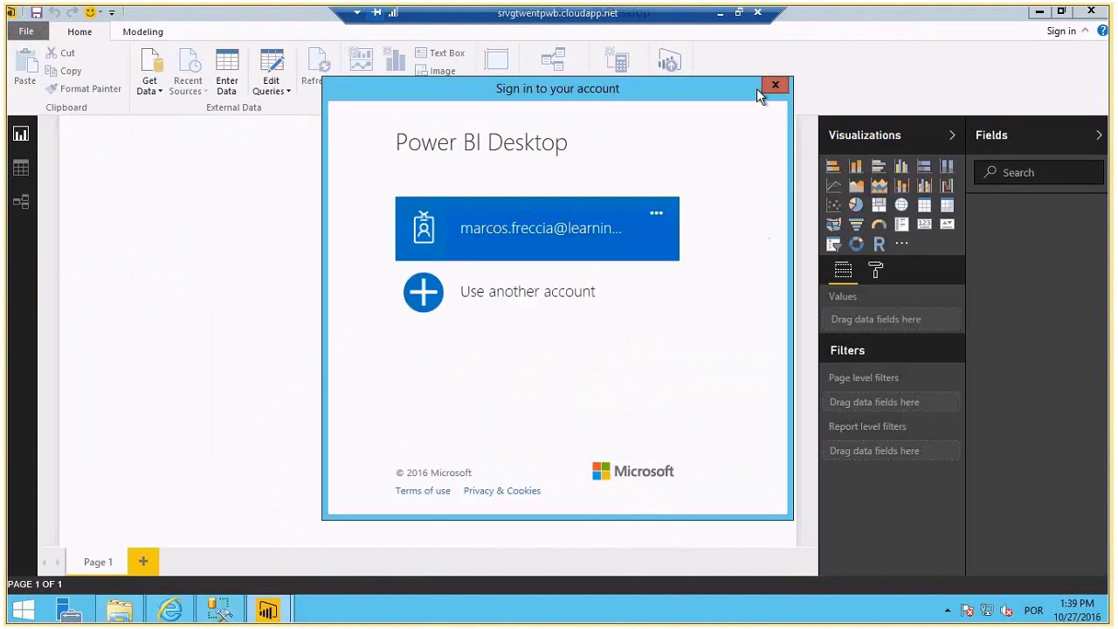
left_click(558, 218)
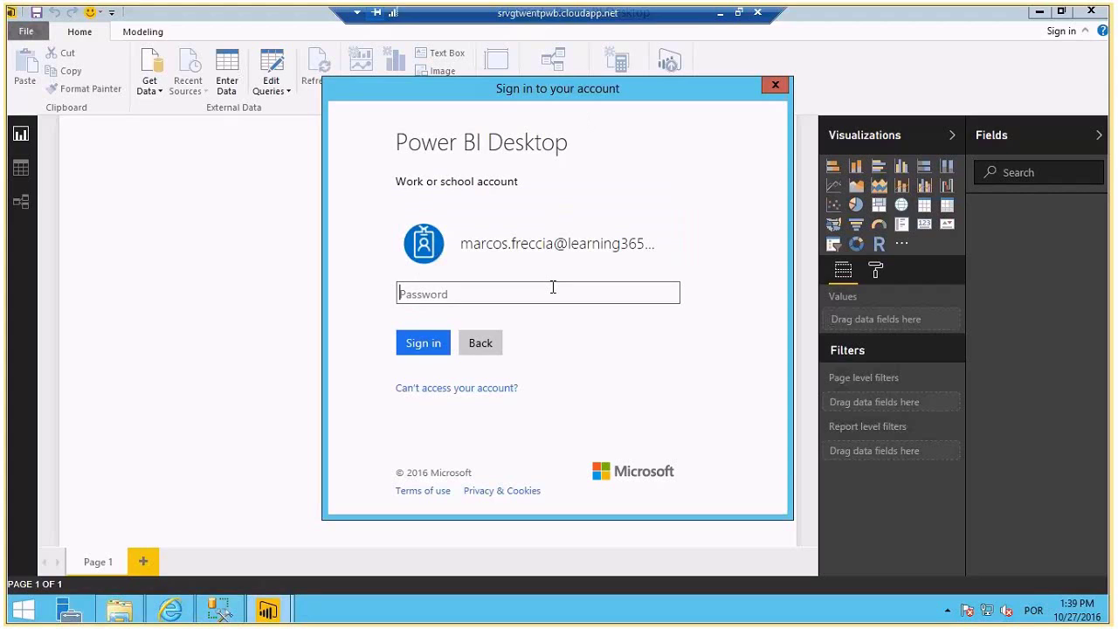
type("•••••••••")
key("Return")
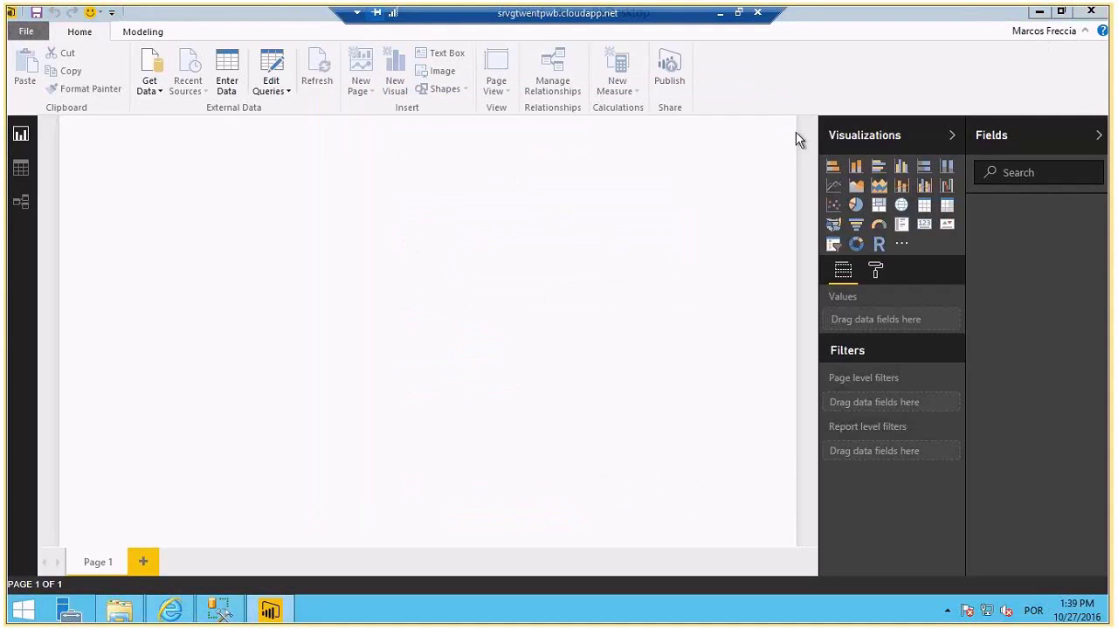
left_click(270, 610)
left_click(270, 610)
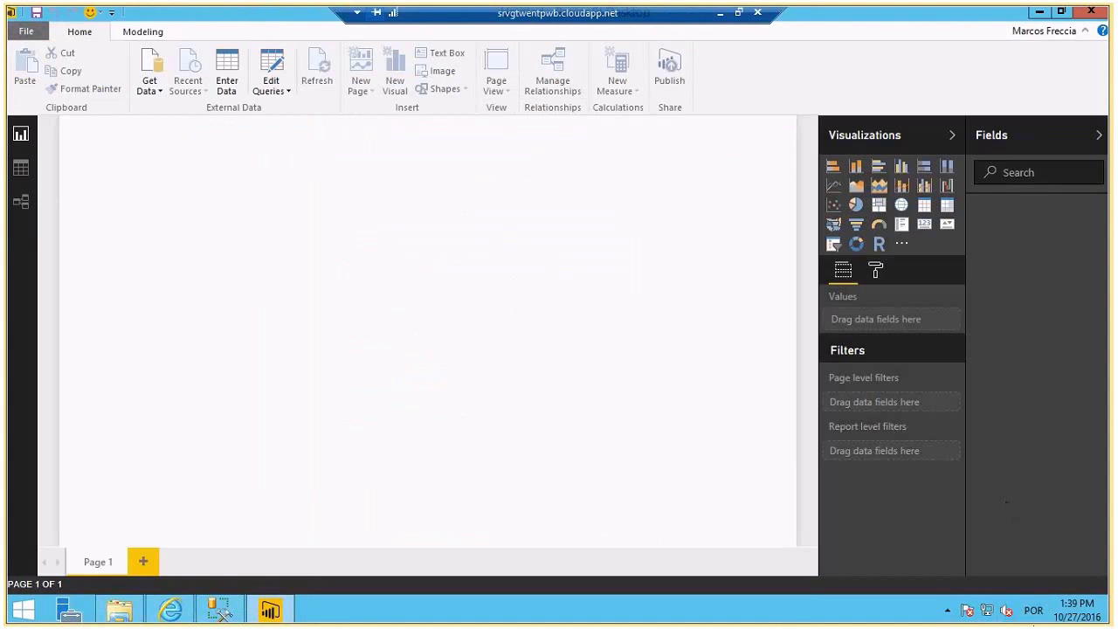
left_click(945, 611)
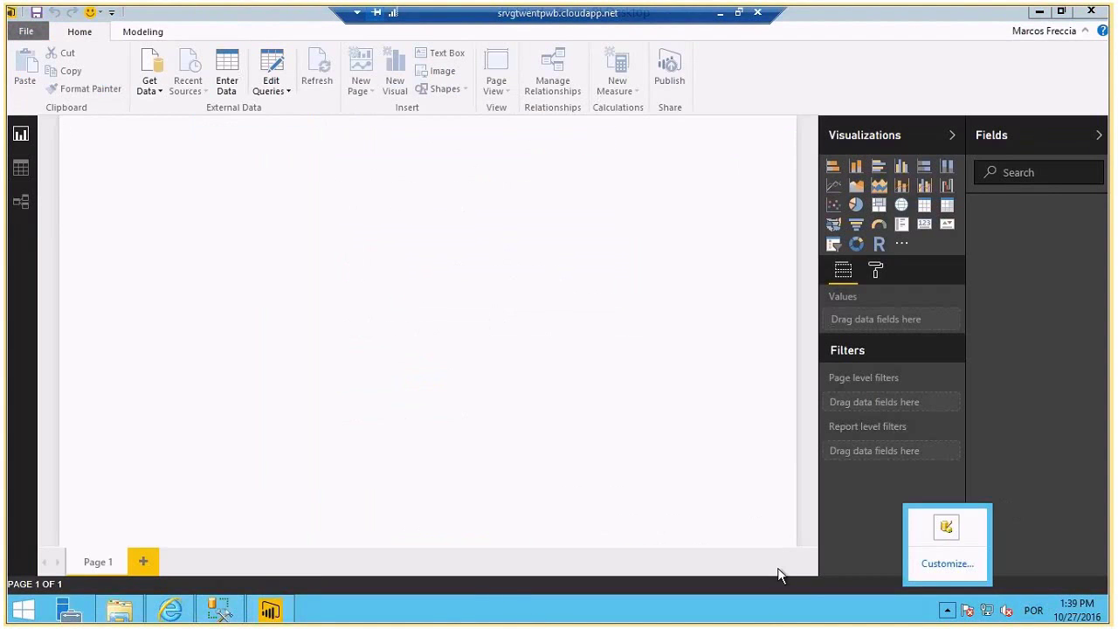
left_click(516, 600)
- Launch the On-premises data gateway and sign in with the work account to register it
key("super")
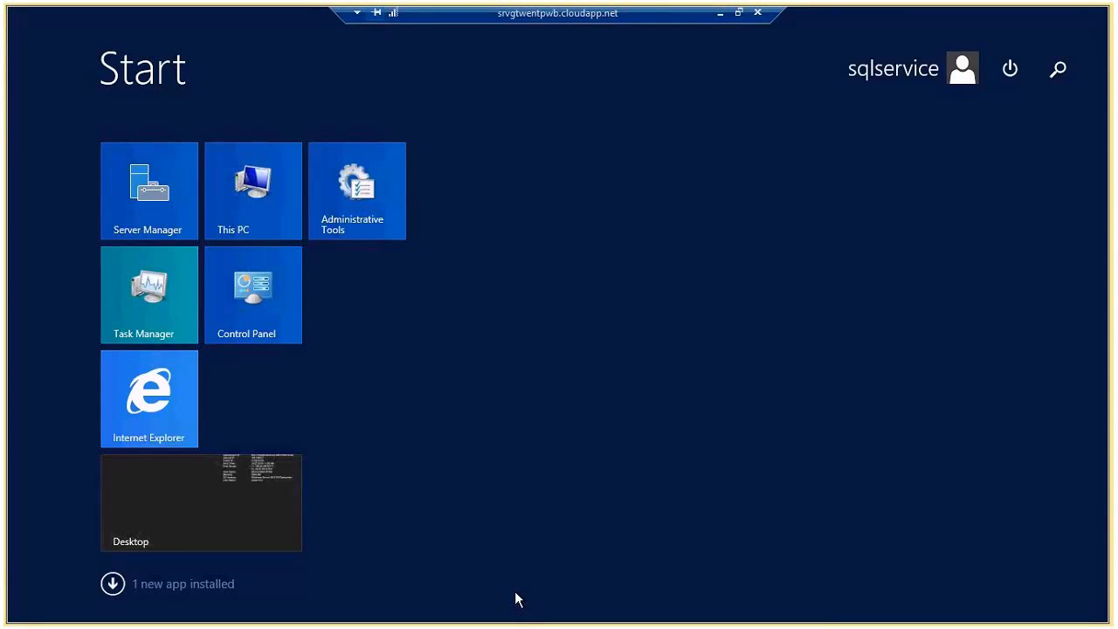
type("gateway")
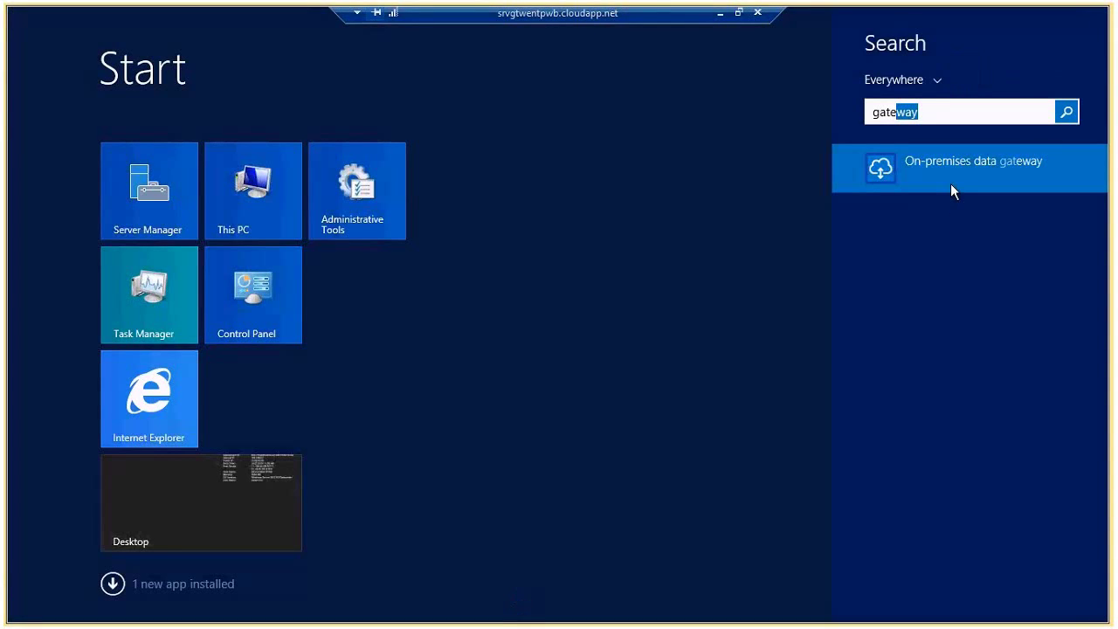
left_click(879, 167)
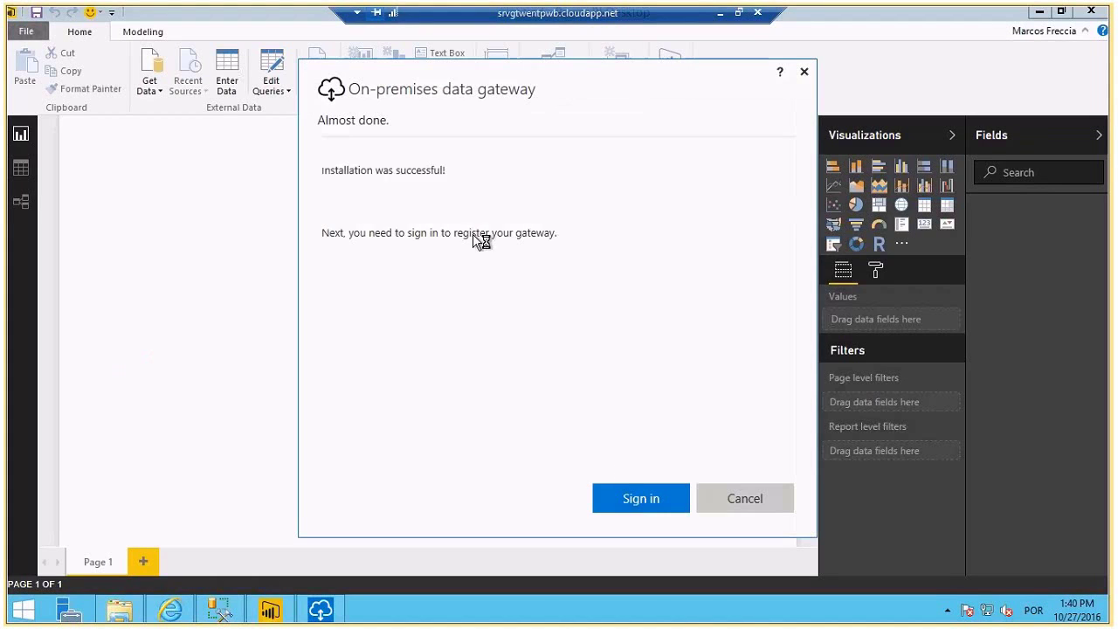
left_click(641, 496)
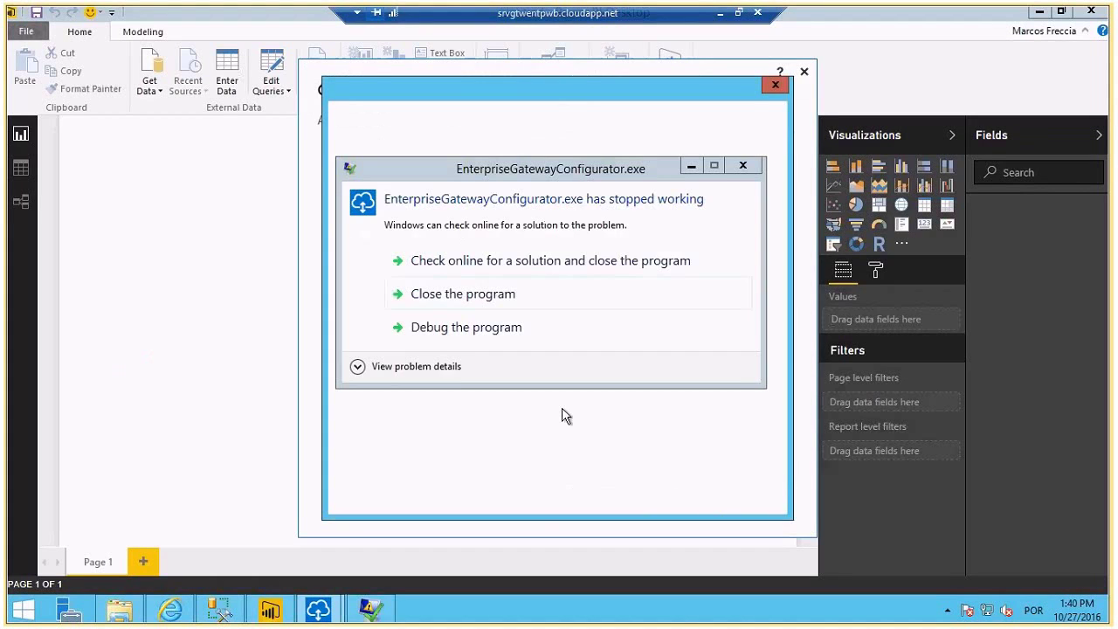
left_click(500, 296)
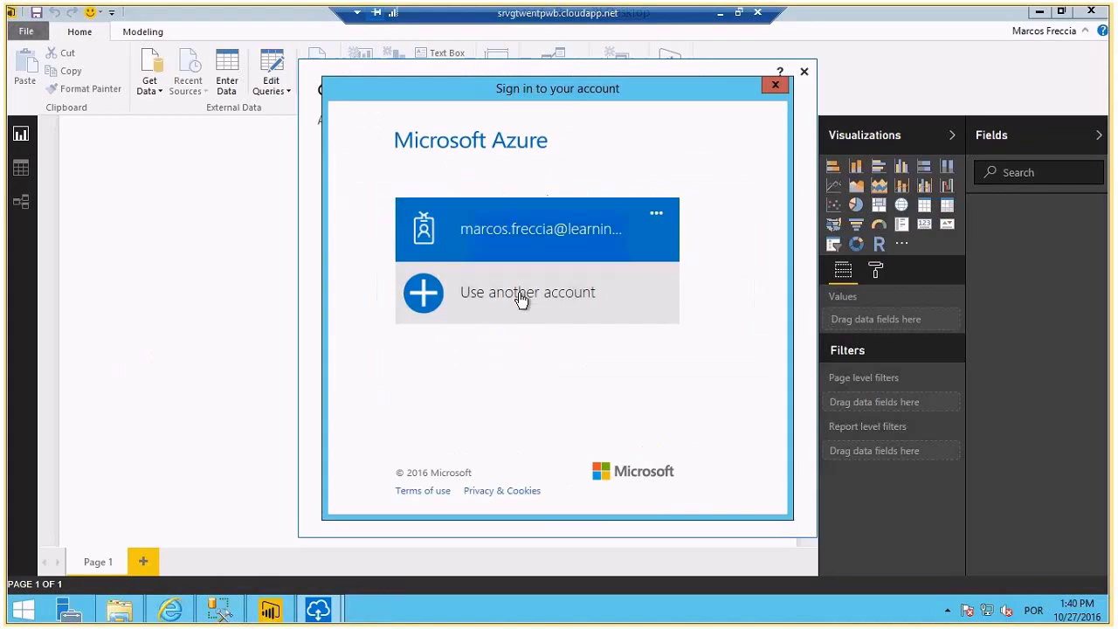
left_click(544, 254)
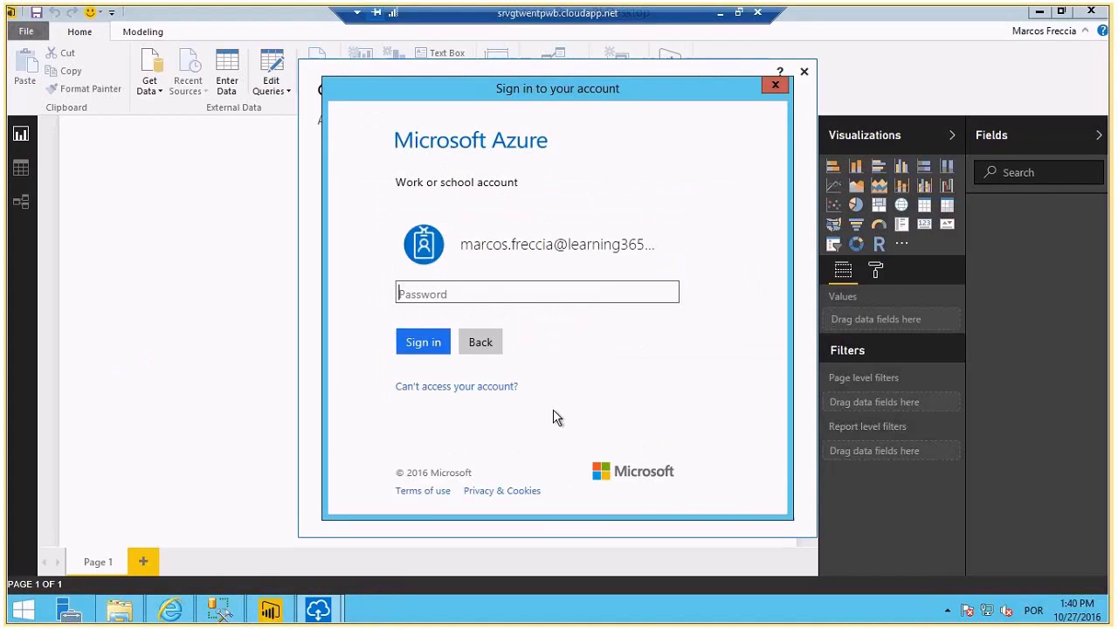
type("••••••••")
left_click(425, 342)
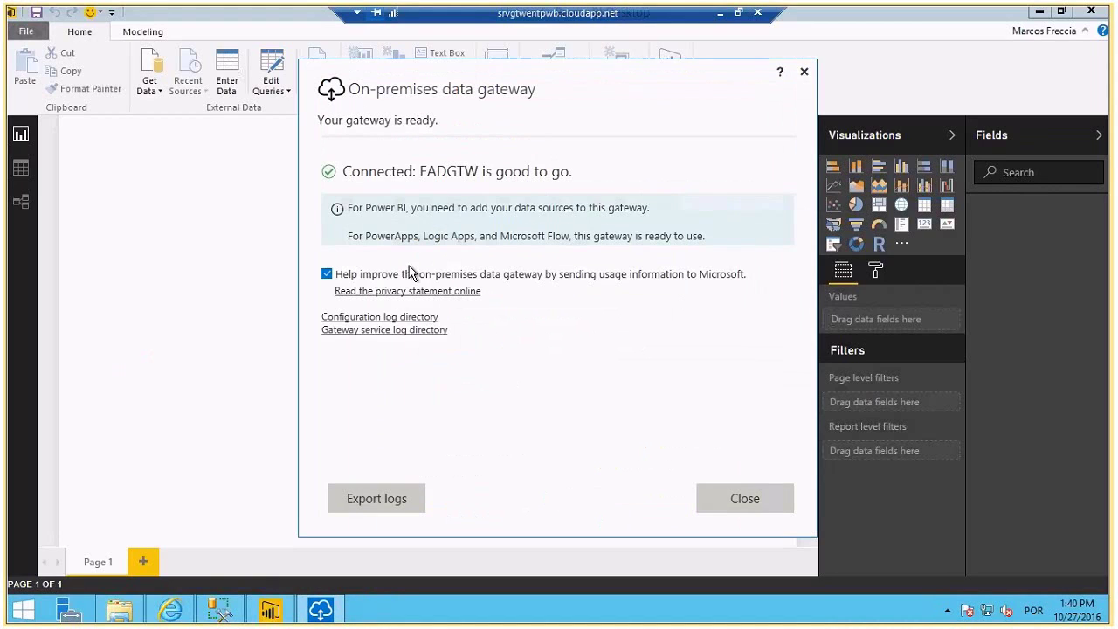
left_click_drag(457, 172, 489, 174)
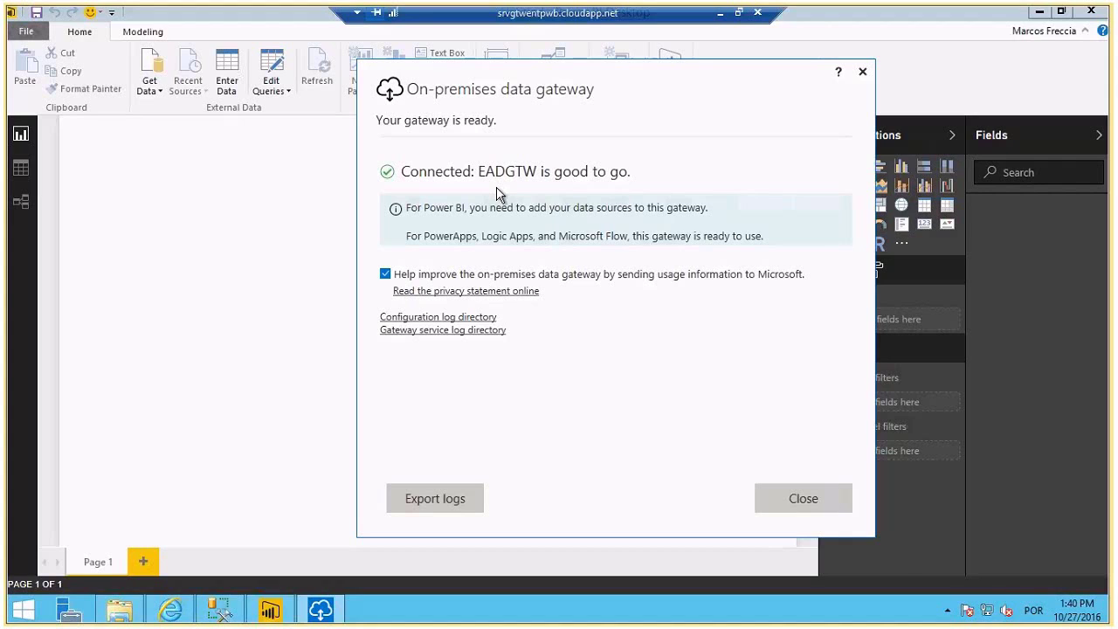
left_click(842, 503)
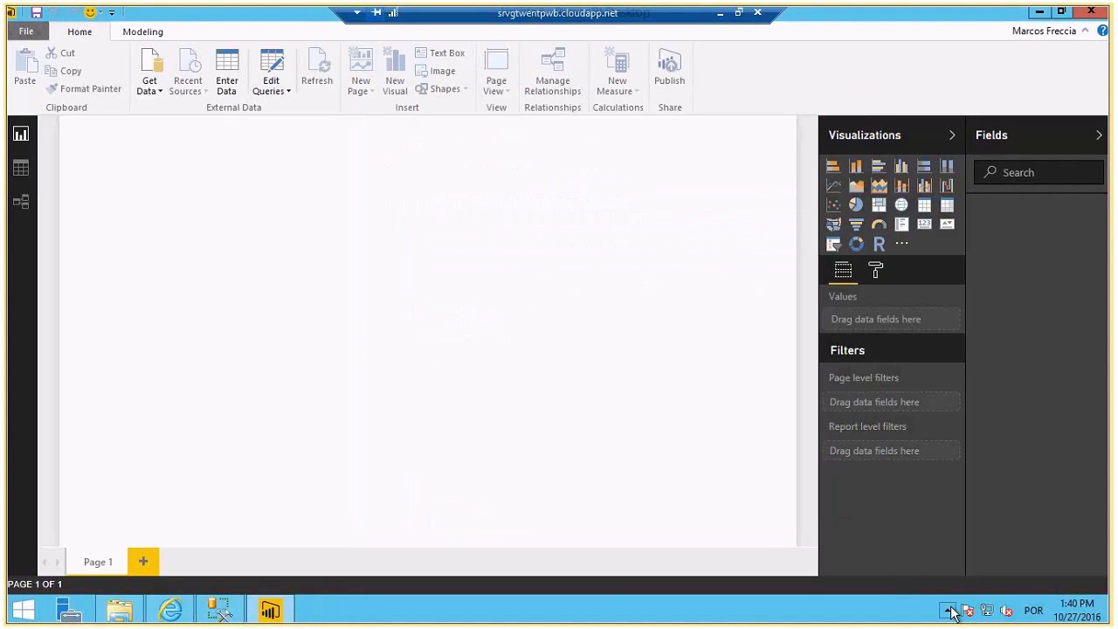
left_click(949, 611)
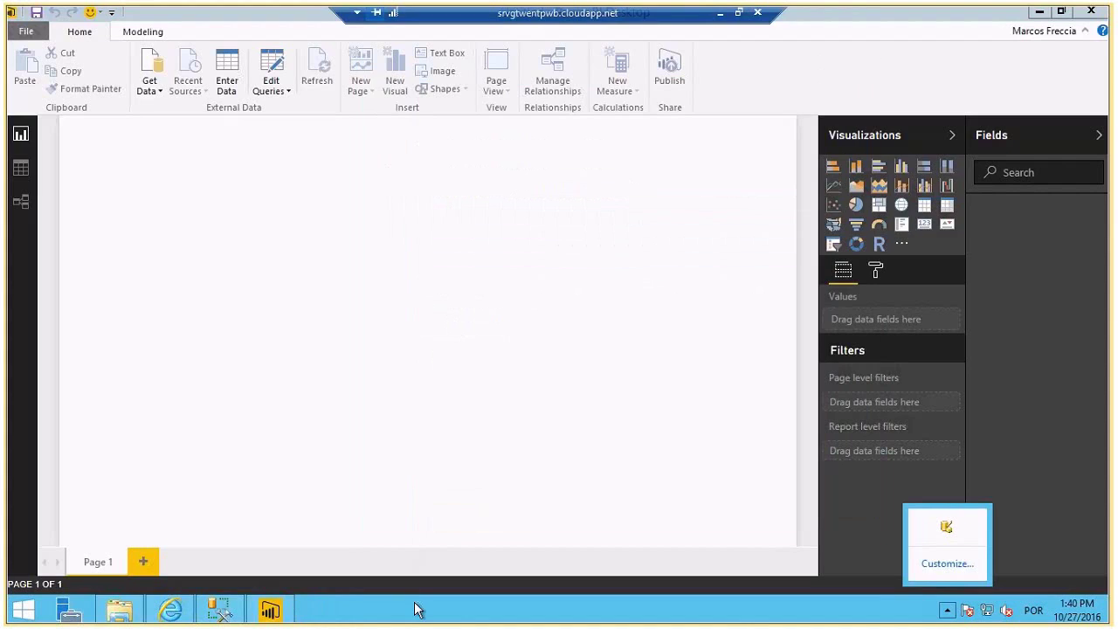
- Relaunch the gateway, sign in again with the work account, and close setup once EADGTW connects
key("super")
type("gate")
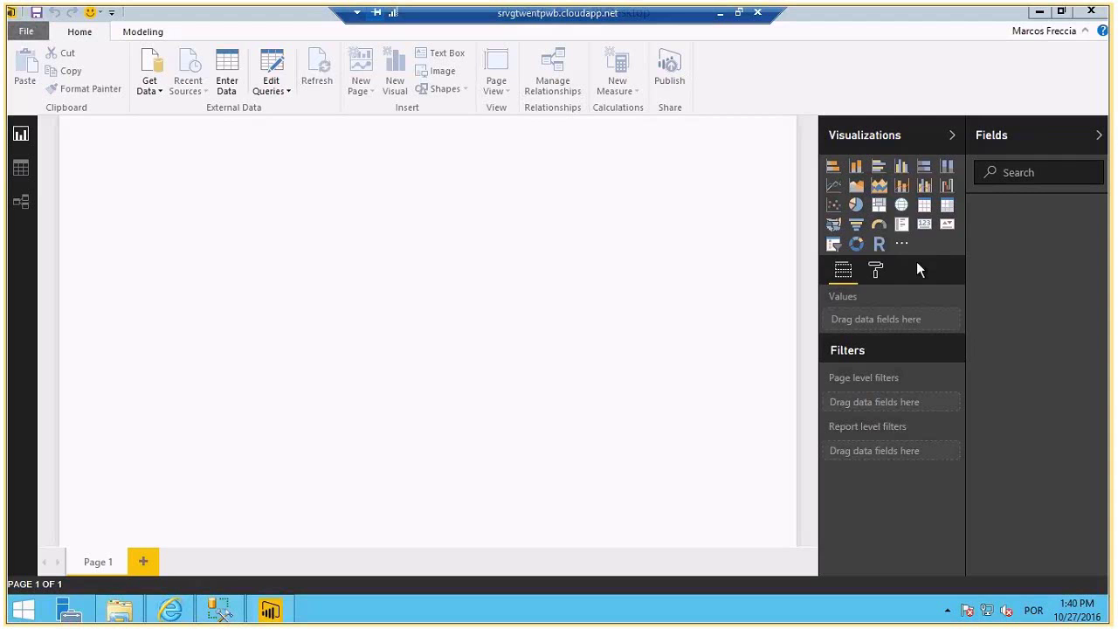
left_click(641, 494)
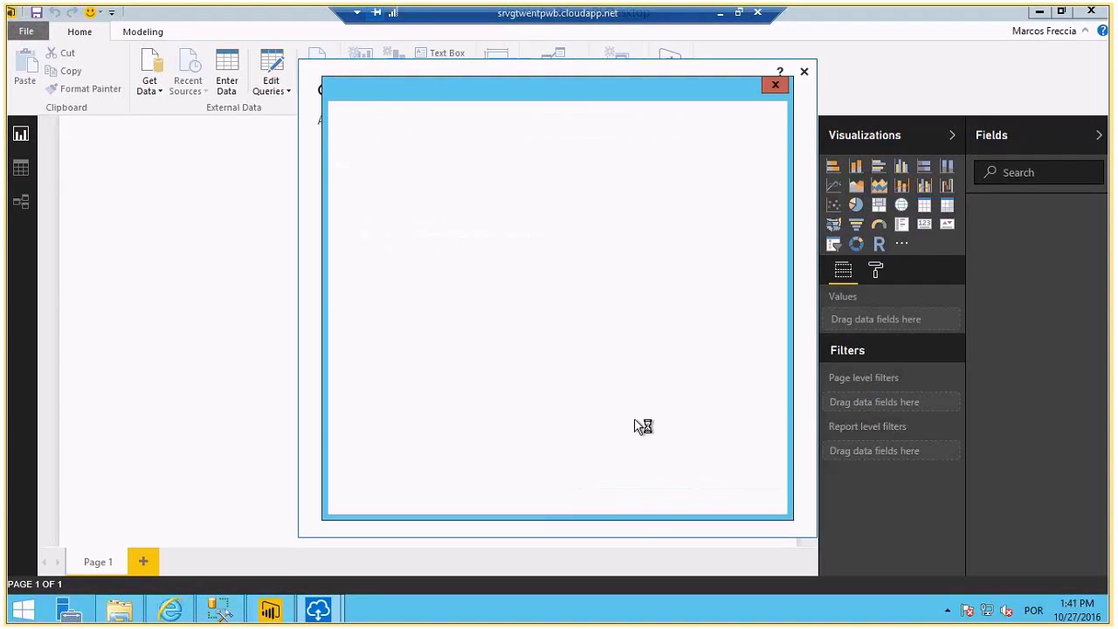
left_click(592, 261)
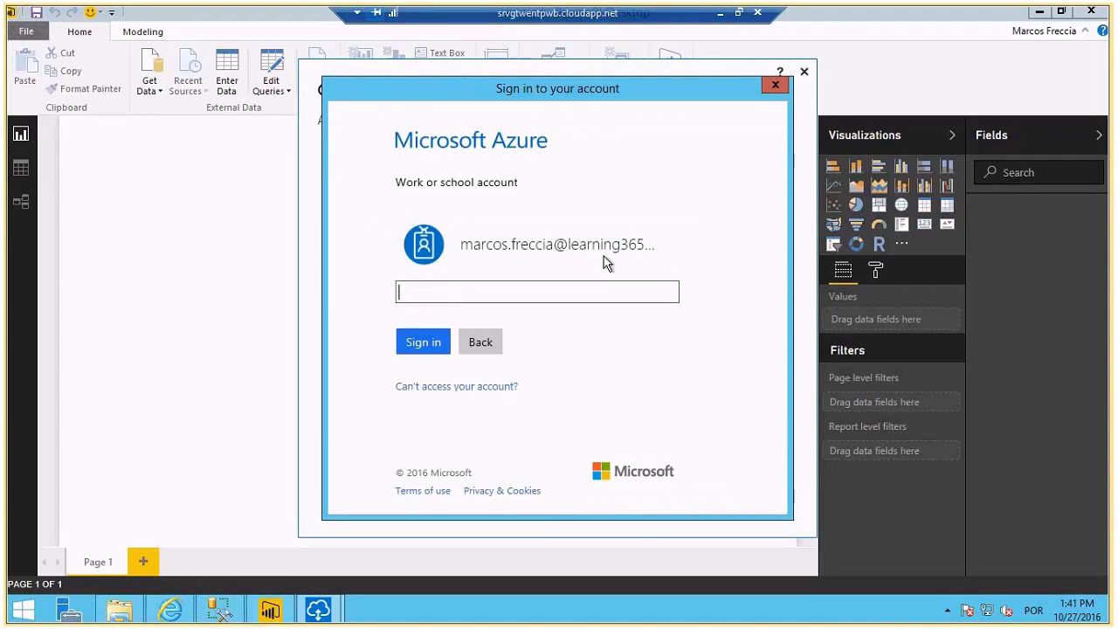
type("•••••••••")
left_click(437, 346)
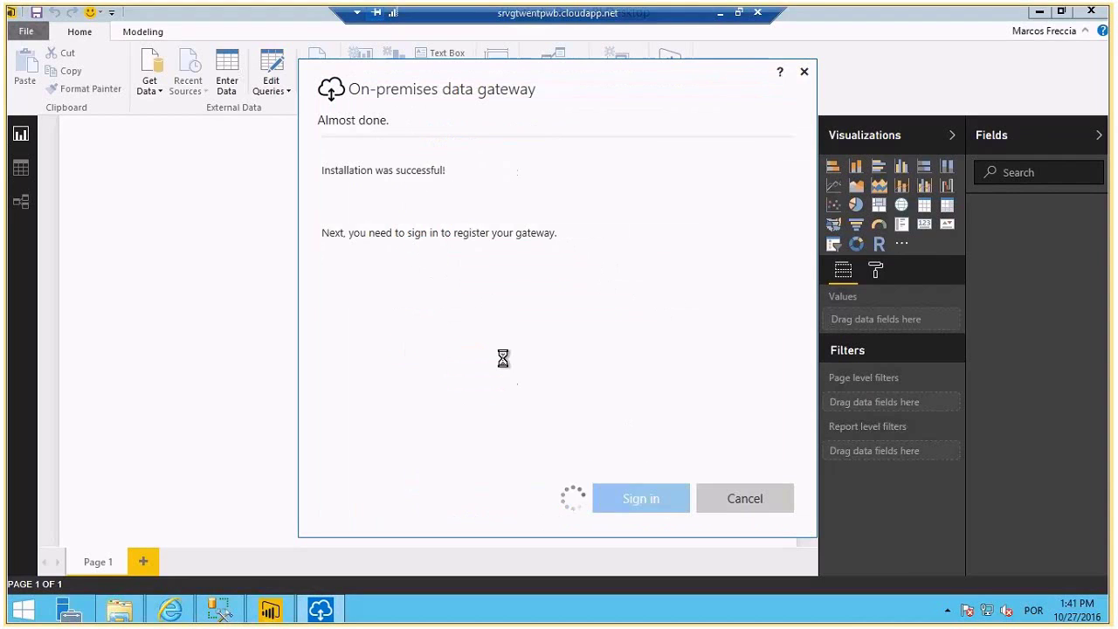
left_click(743, 499)
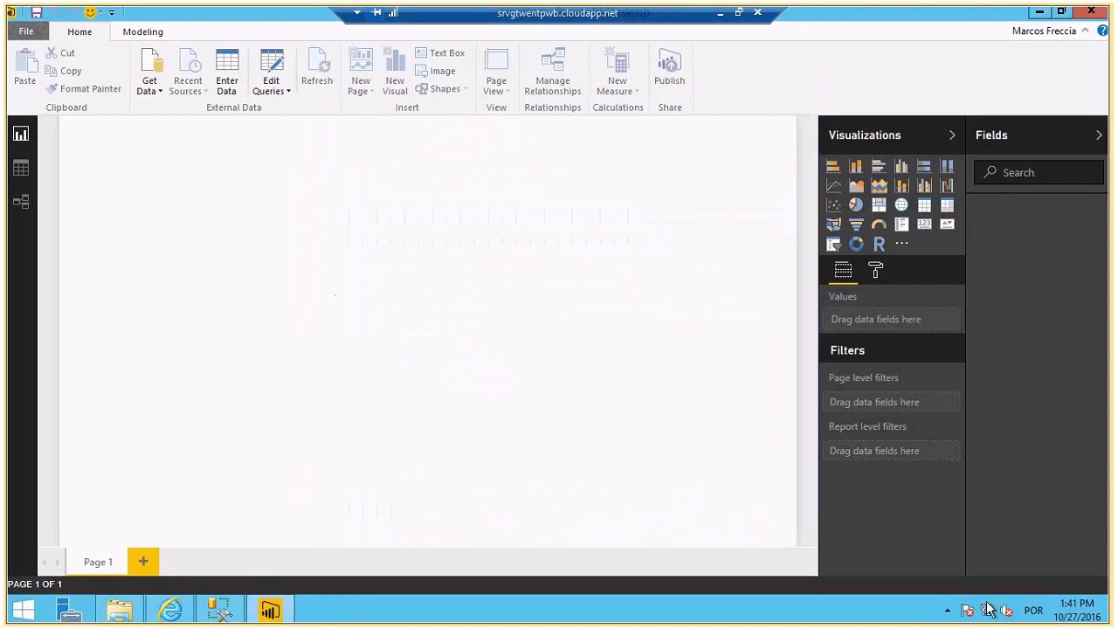
left_click(947, 610)
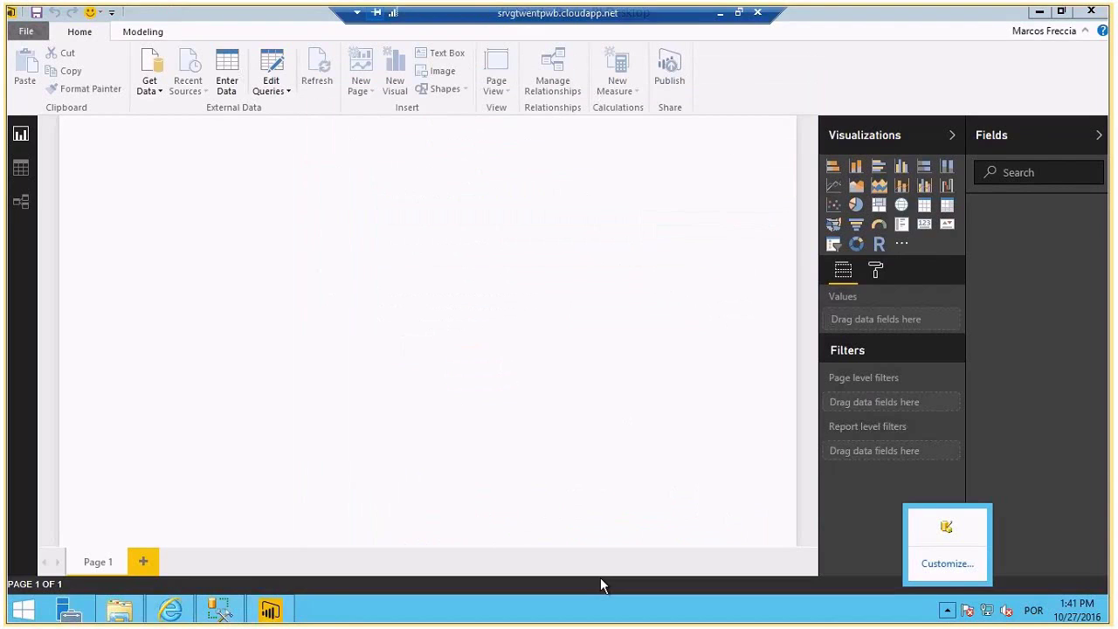
left_click(171, 609)
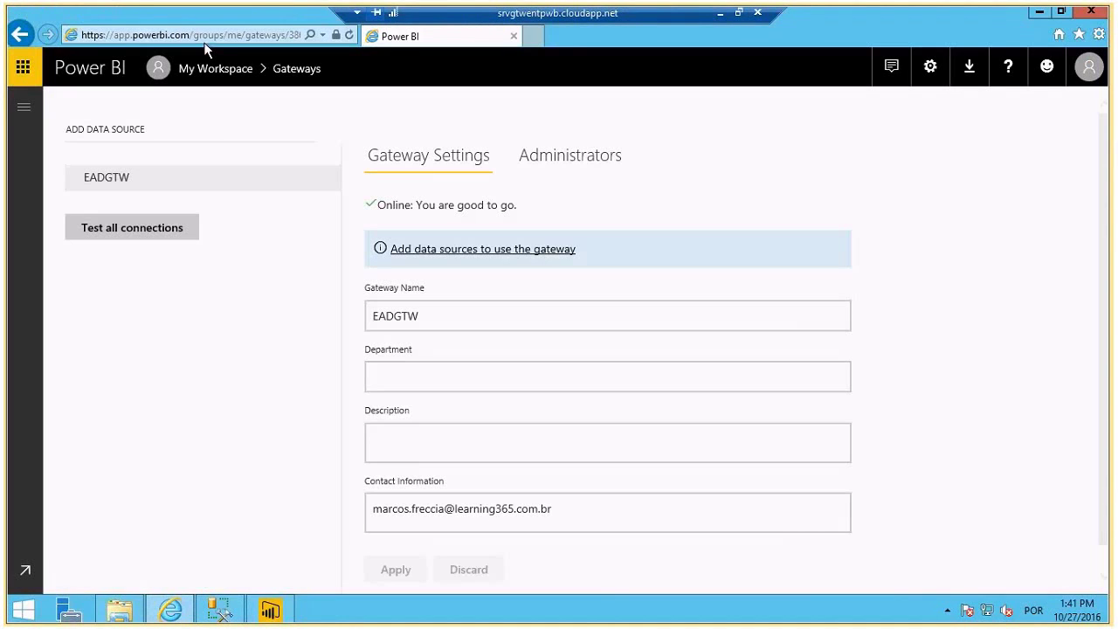
- Load app.powerbi.com and check which account is signed in
left_click(218, 35)
type("app.powerbi.com")
key("Return")
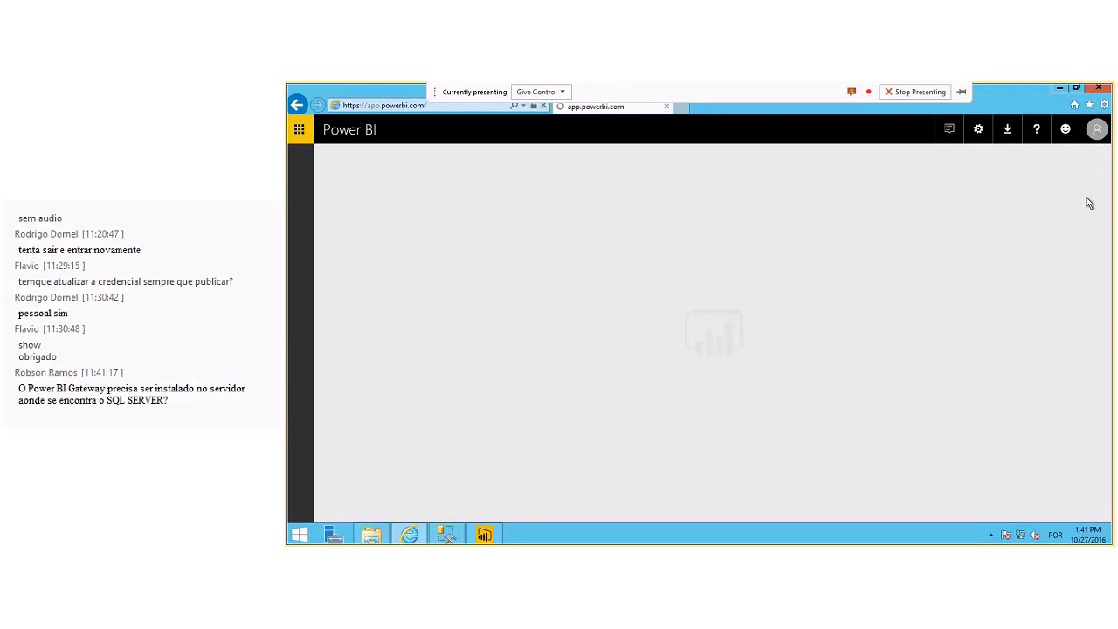
left_click(1098, 134)
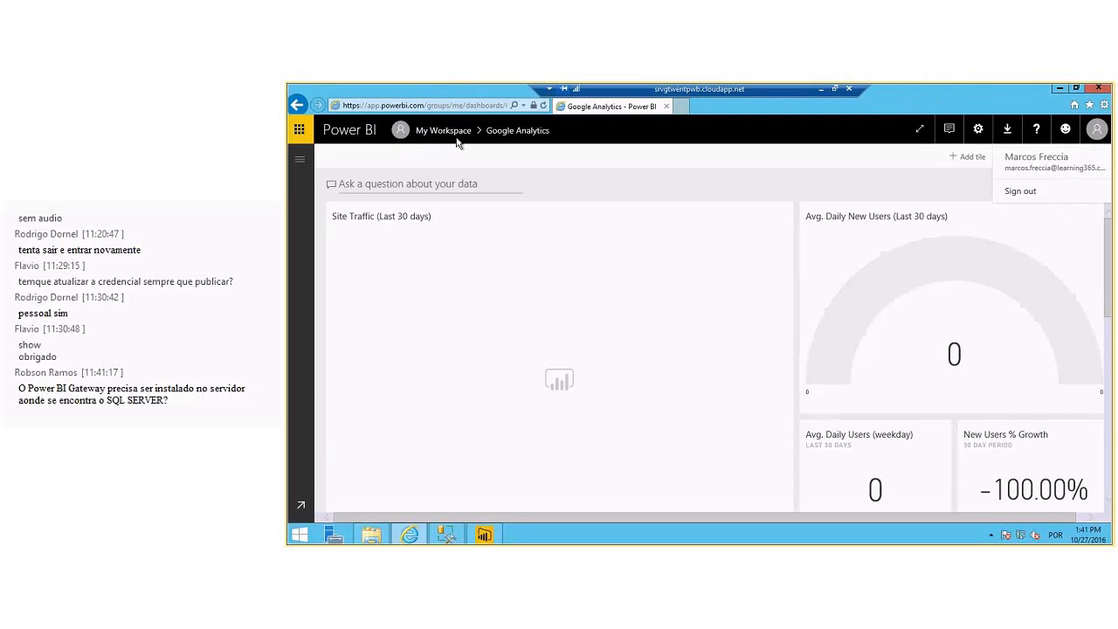
left_click(986, 174)
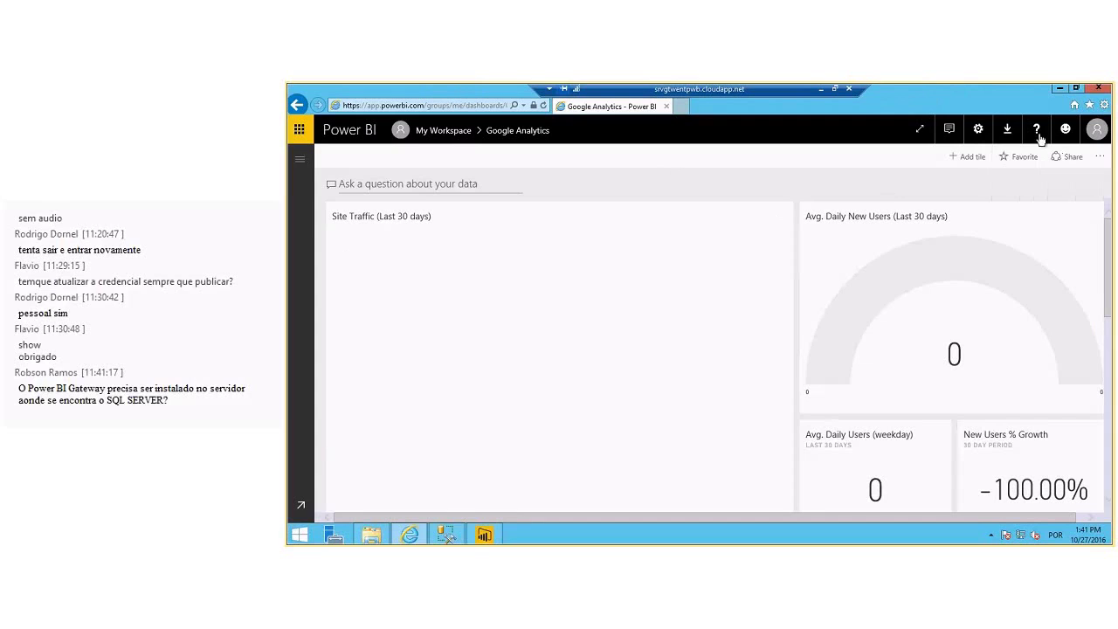
- Review gateway EADGTW's status on the Manage gateways page, then return to Power BI Desktop
left_click(977, 131)
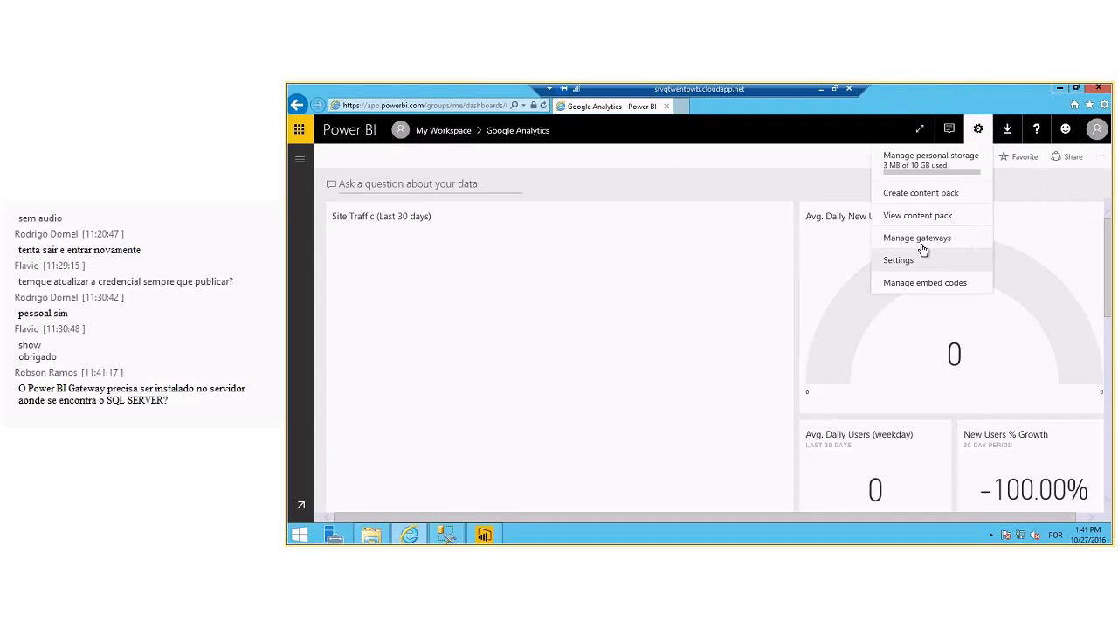
left_click(922, 245)
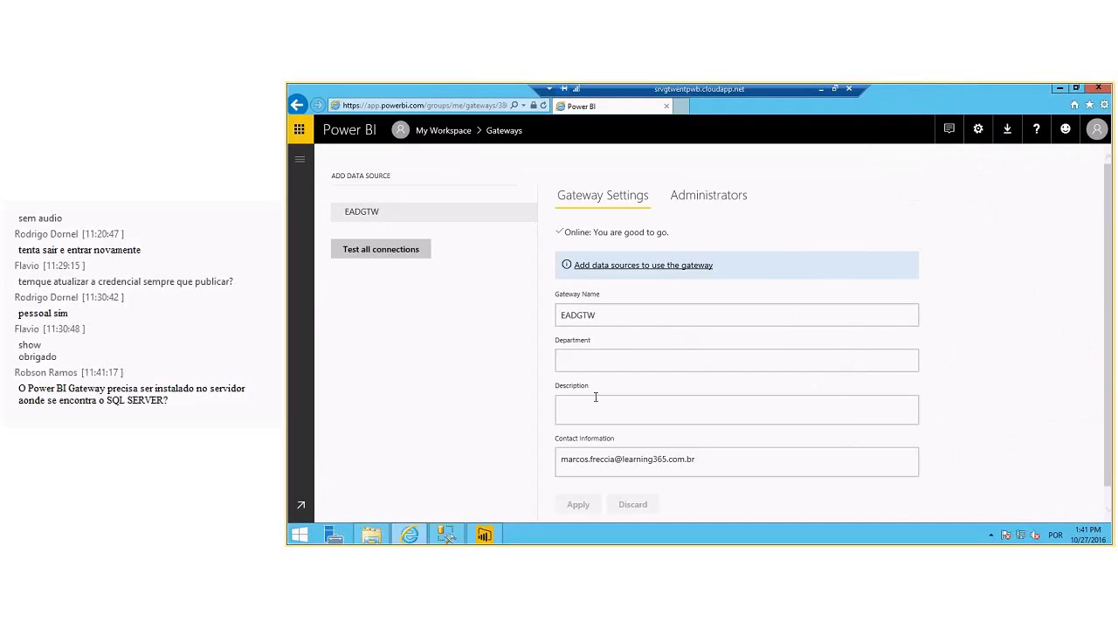
scroll(556, 297, "down", 1)
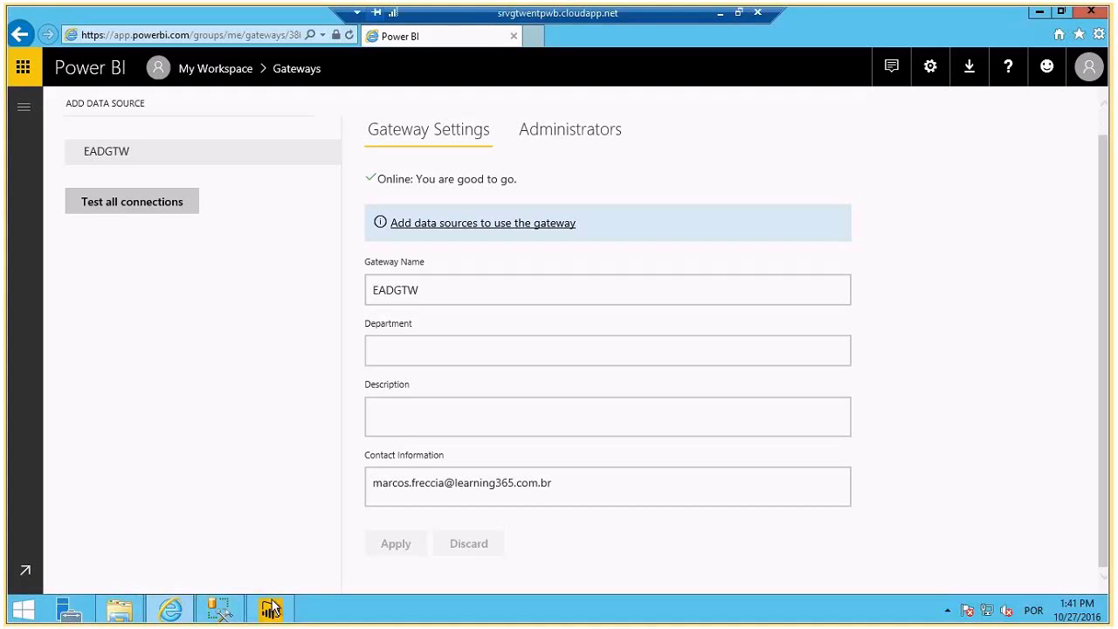
left_click(484, 531)
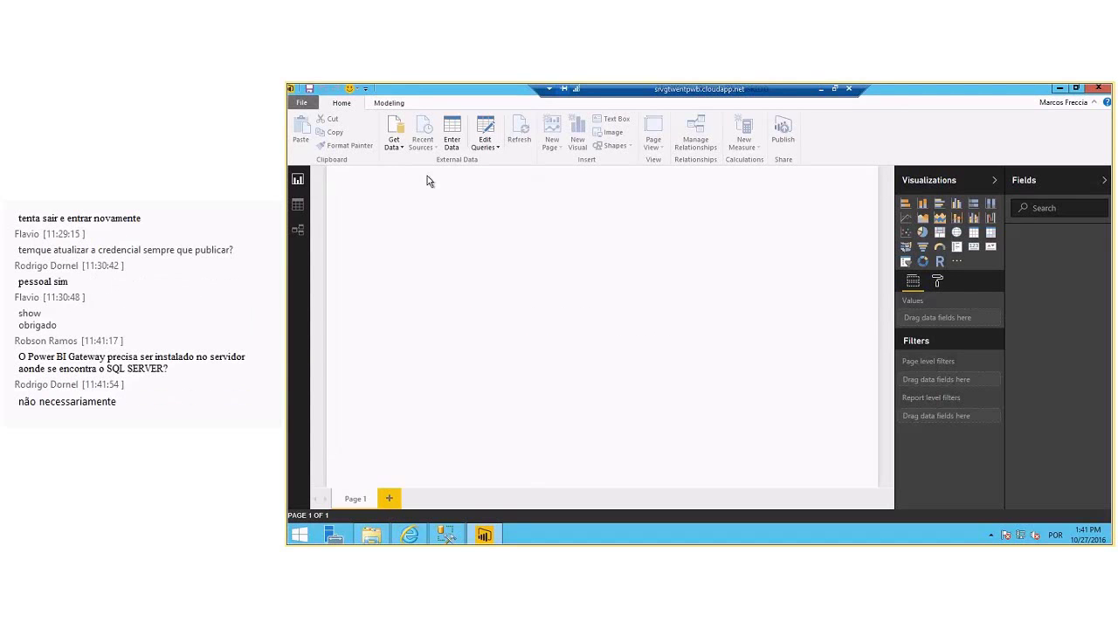
- Connect to SQL Server SRVGTWENTPWB, database EAD_DW
left_click(394, 142)
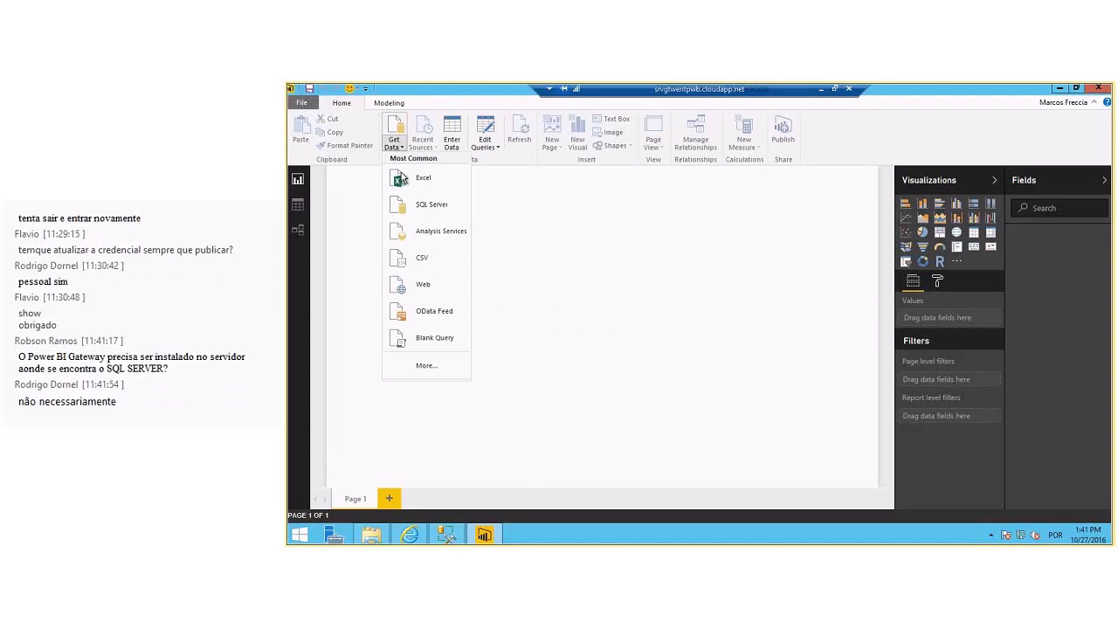
left_click(424, 211)
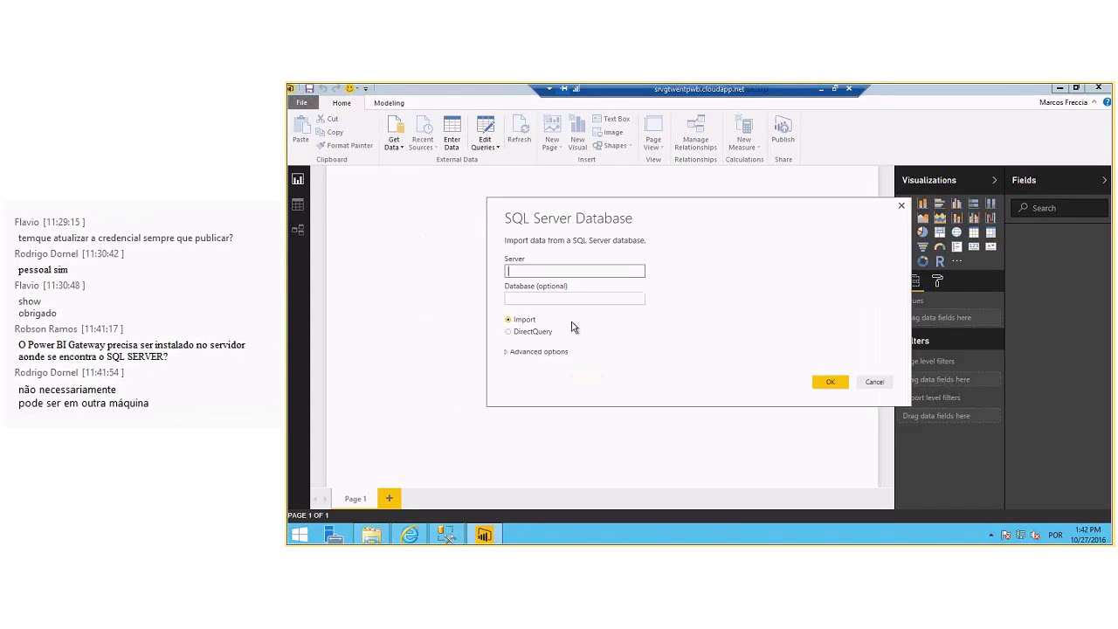
type("SRVGTWENTPWB")
key("Tab")
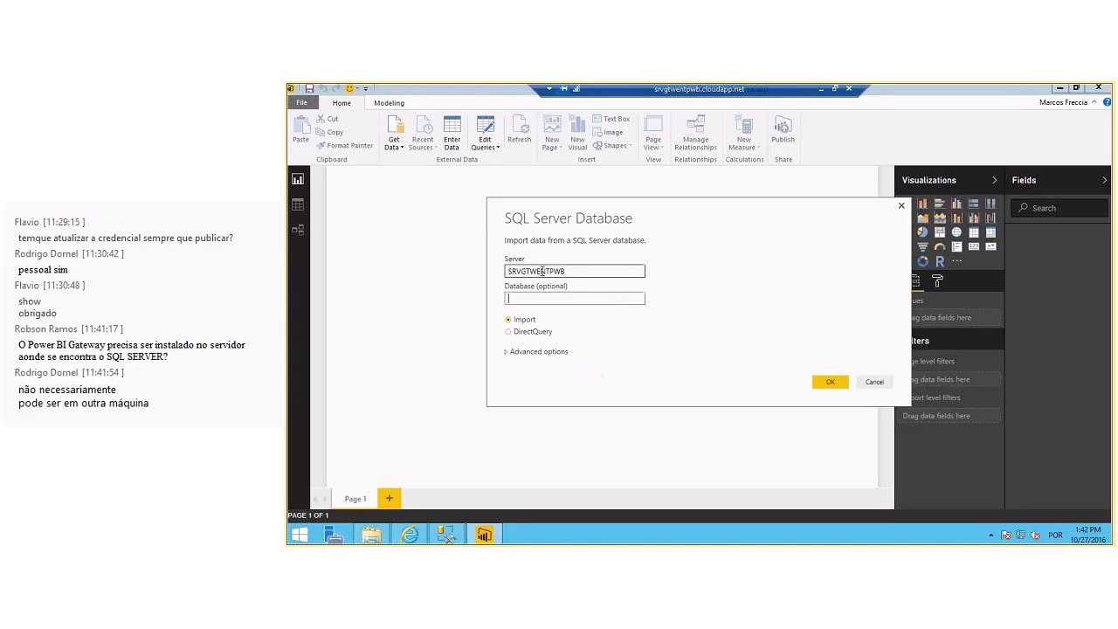
type("EAD_DW")
left_click(828, 382)
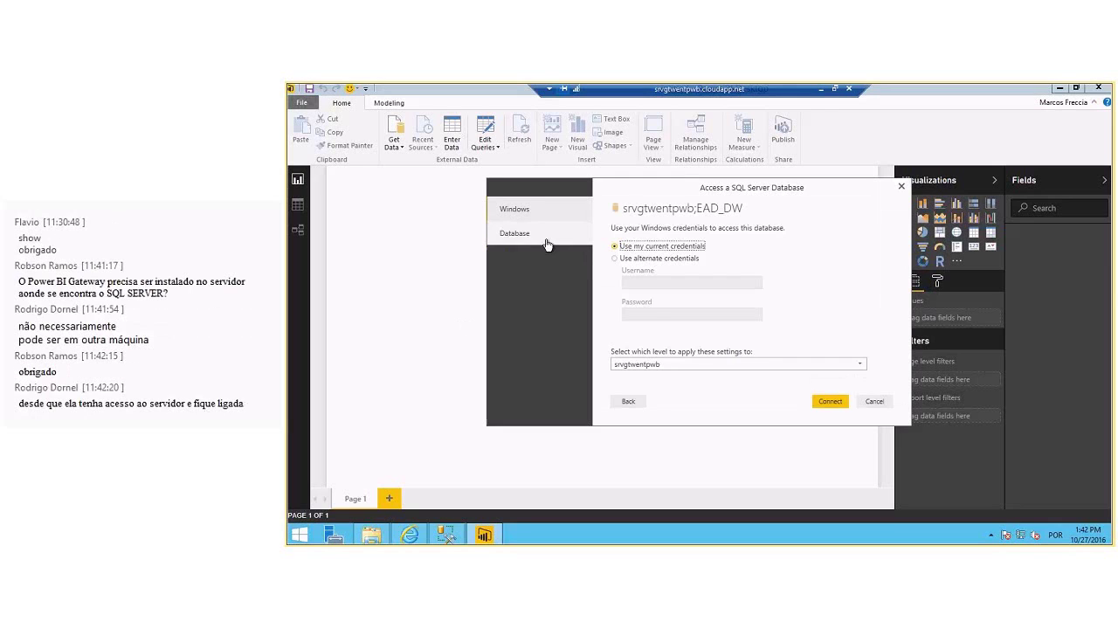
- Sign in with Database credentials using the database username and password, accepting the encryption notice
left_click(518, 249)
type("pow")
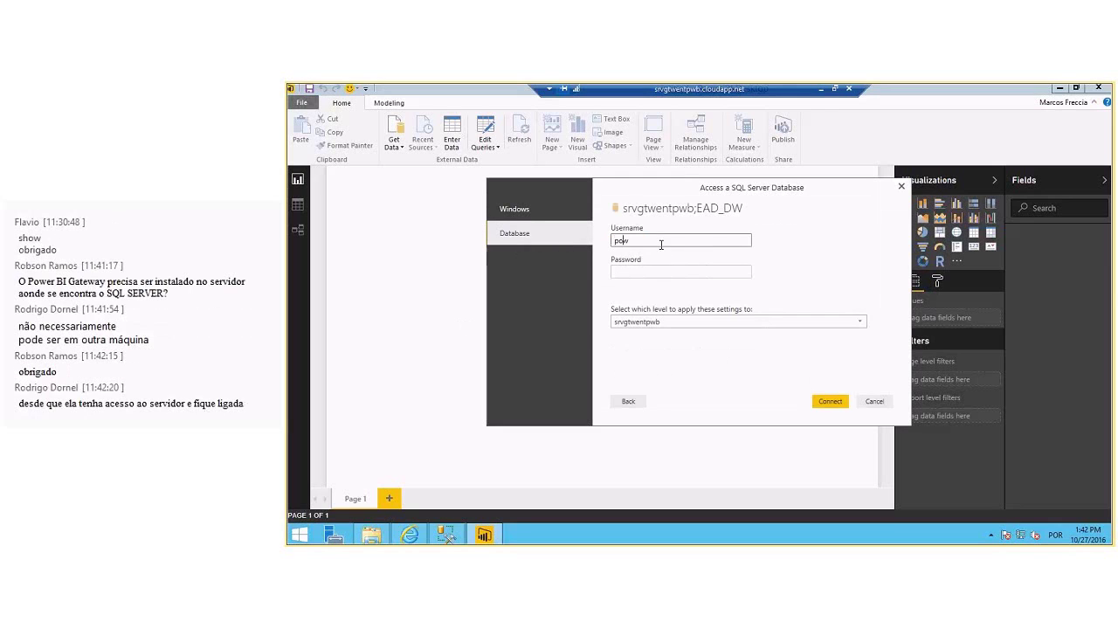
type("erbi")
key("Tab")
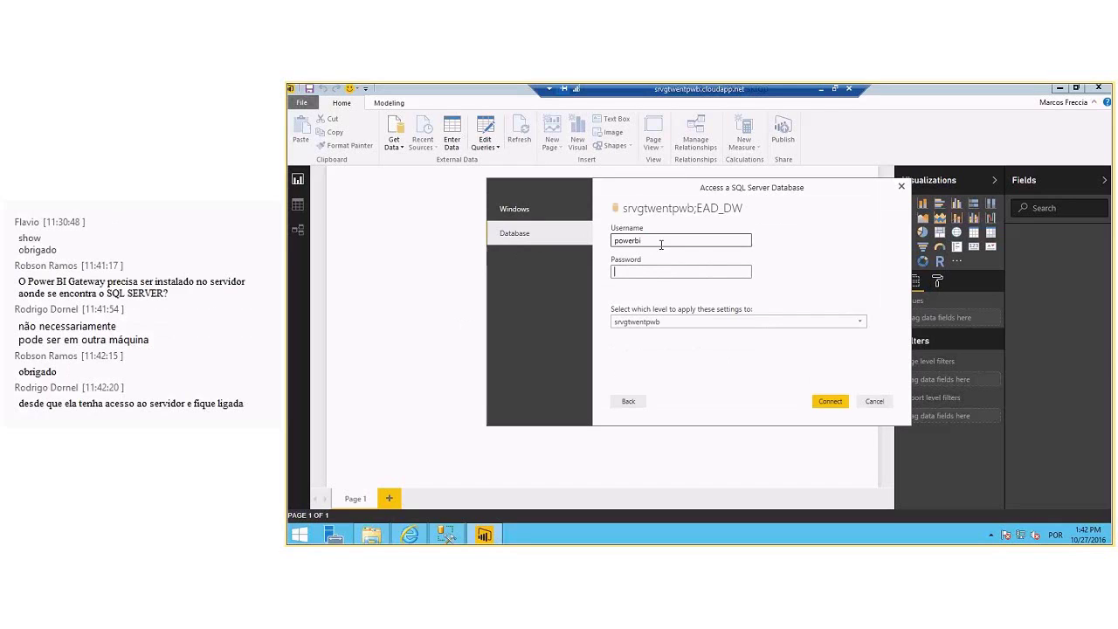
type("***********")
left_click(828, 403)
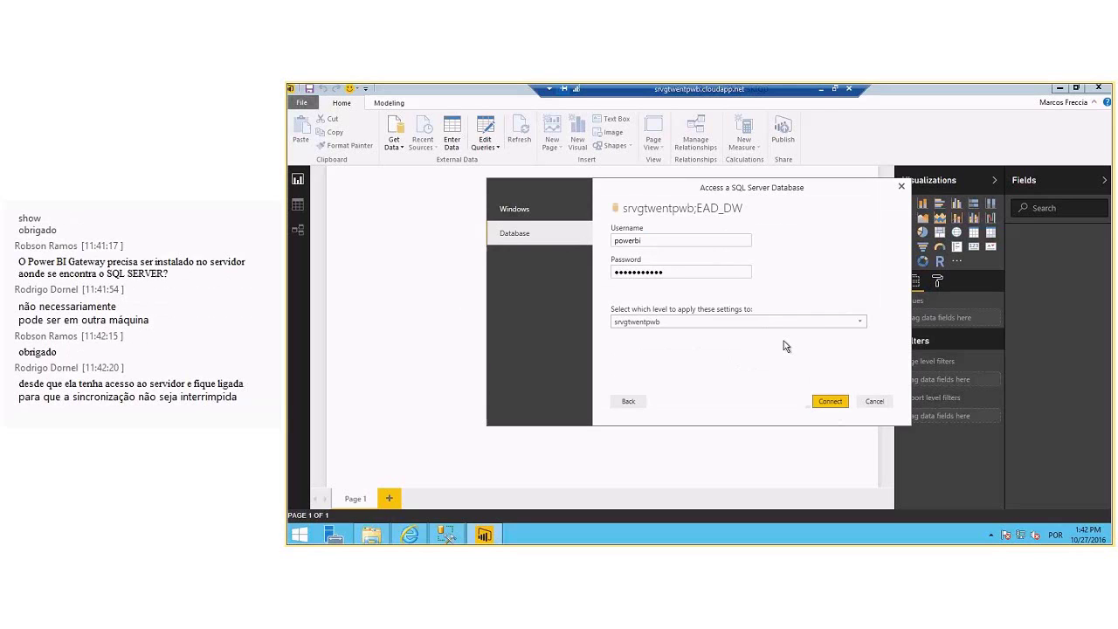
left_click(749, 333)
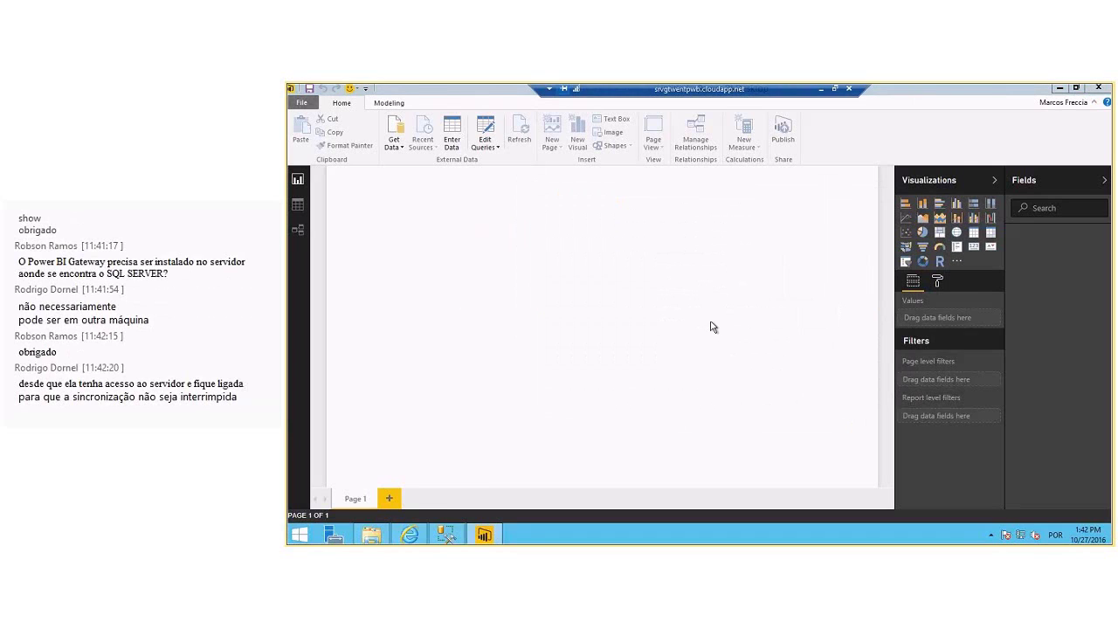
- In the Navigator, select the instrutores, treinamentos and FatoTreinamento tables and load them
left_click(469, 189)
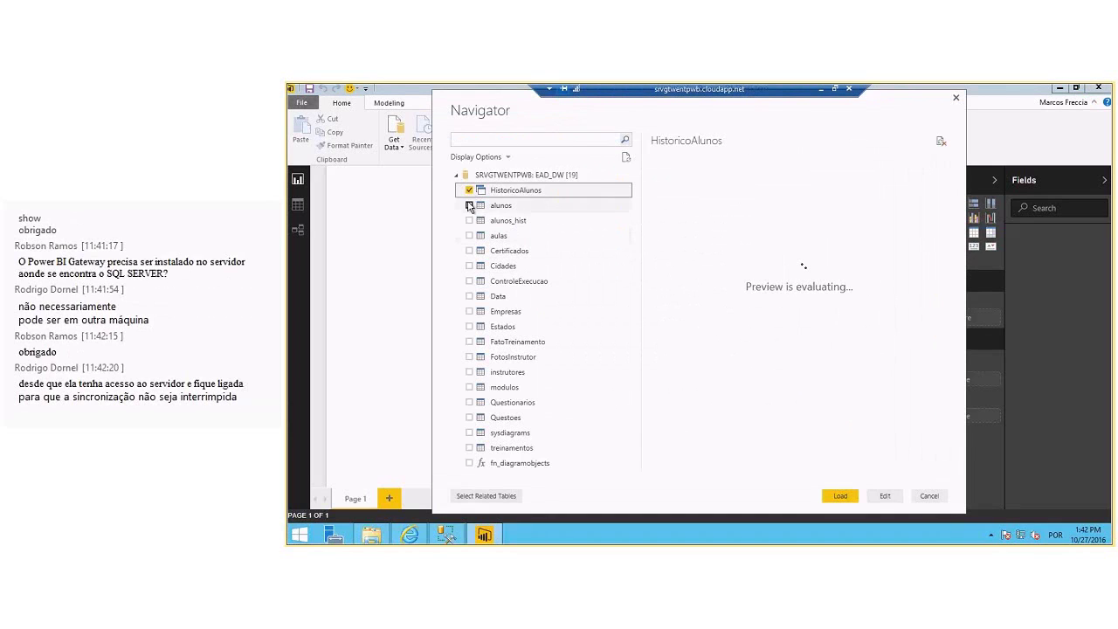
left_click(418, 538)
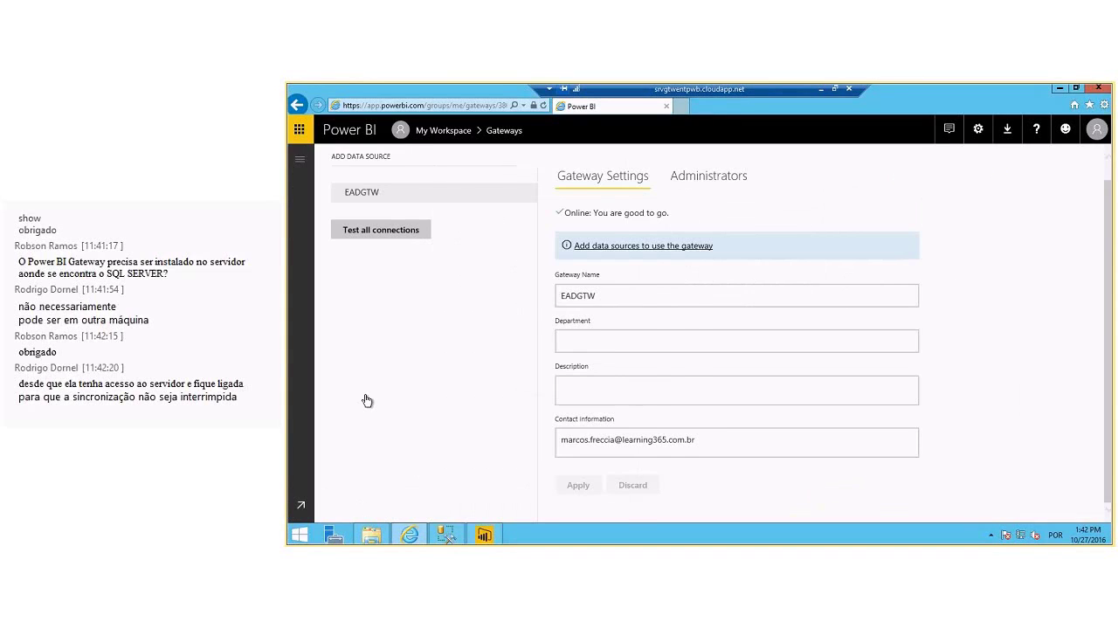
left_click_drag(412, 429, 412, 472)
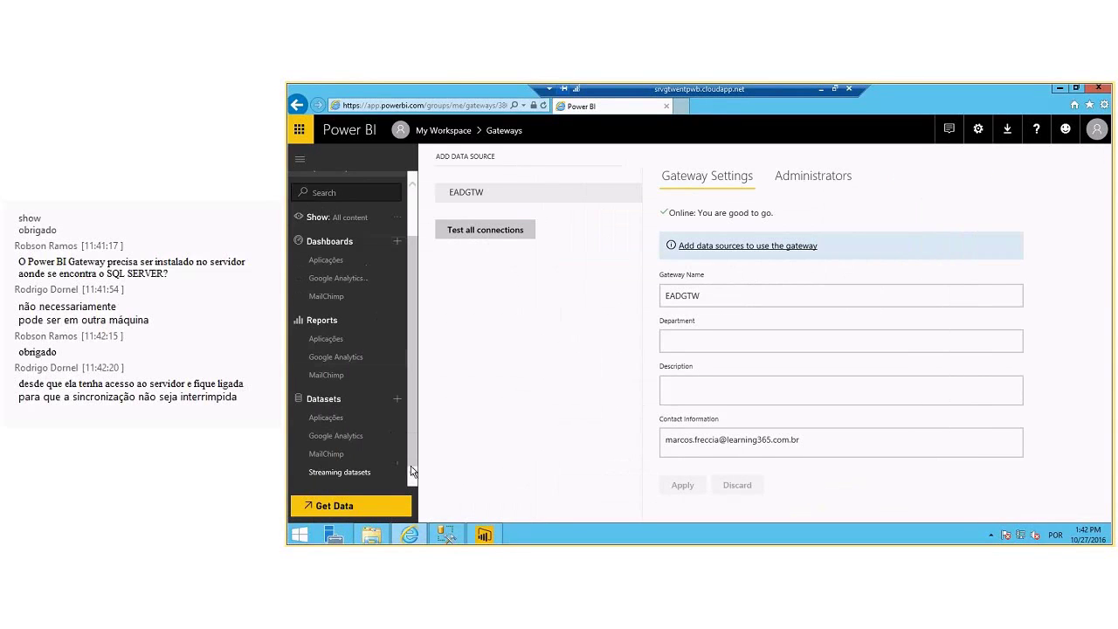
left_click(486, 533)
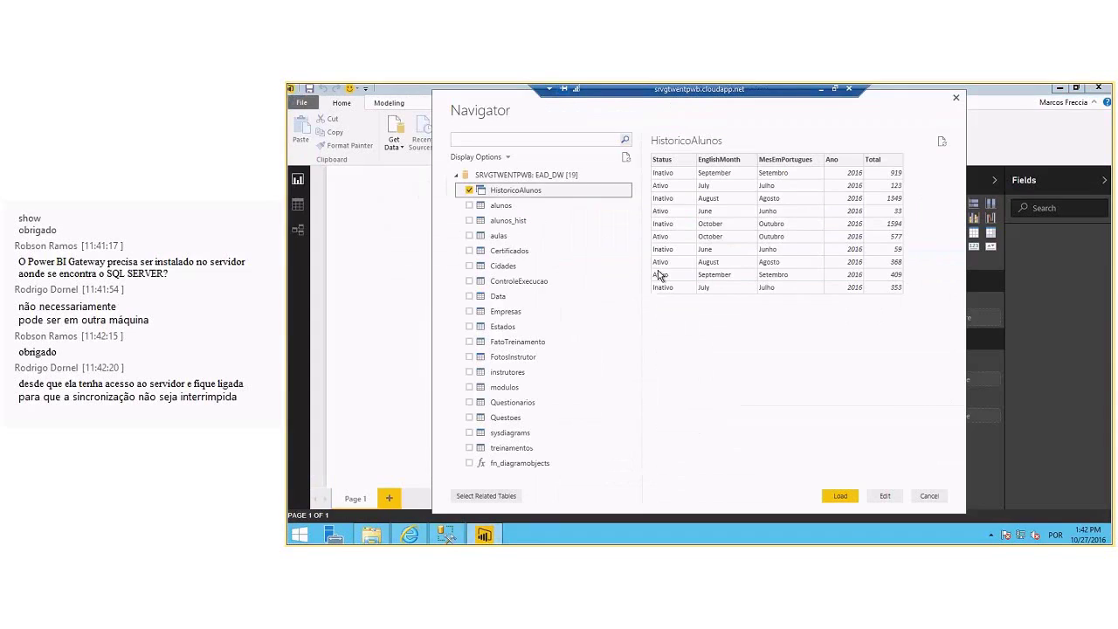
left_click(469, 189)
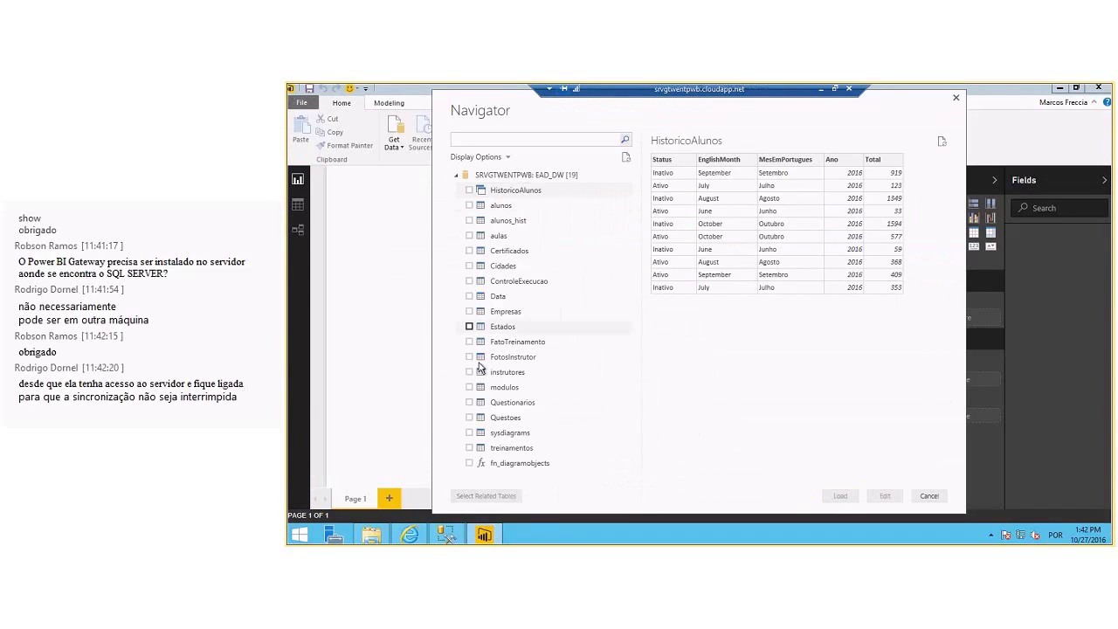
left_click(470, 373)
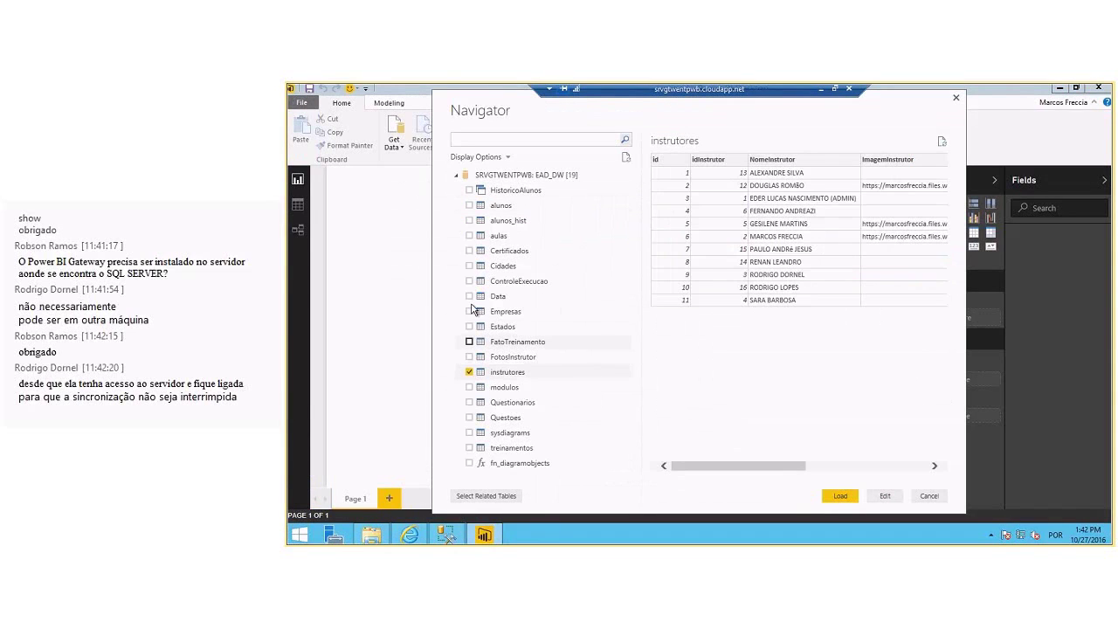
left_click(470, 448)
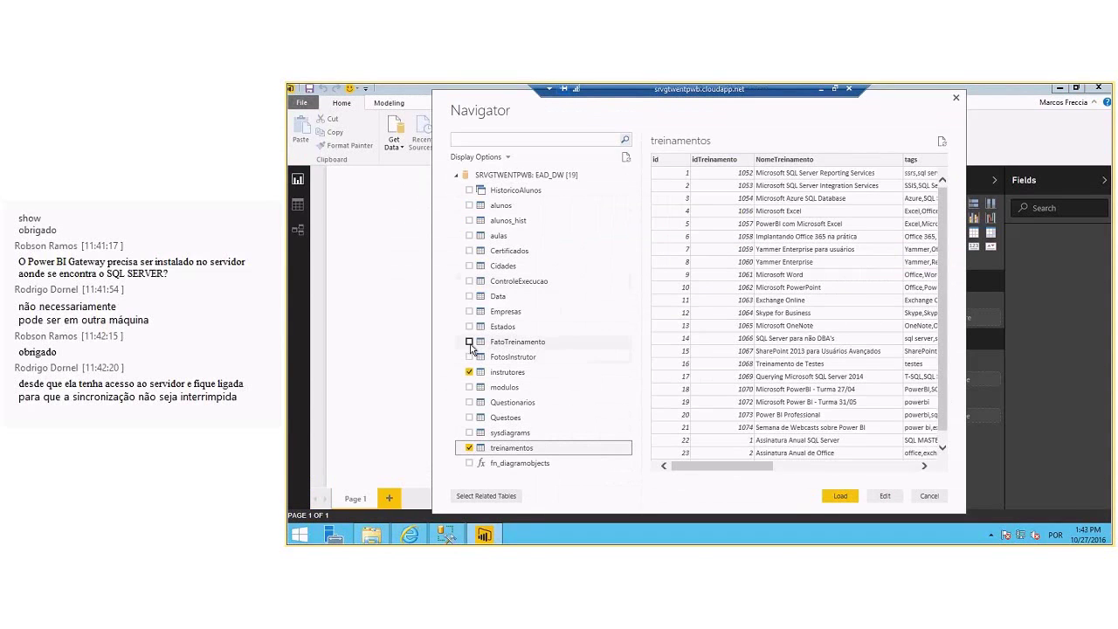
left_click(470, 342)
left_click(840, 495)
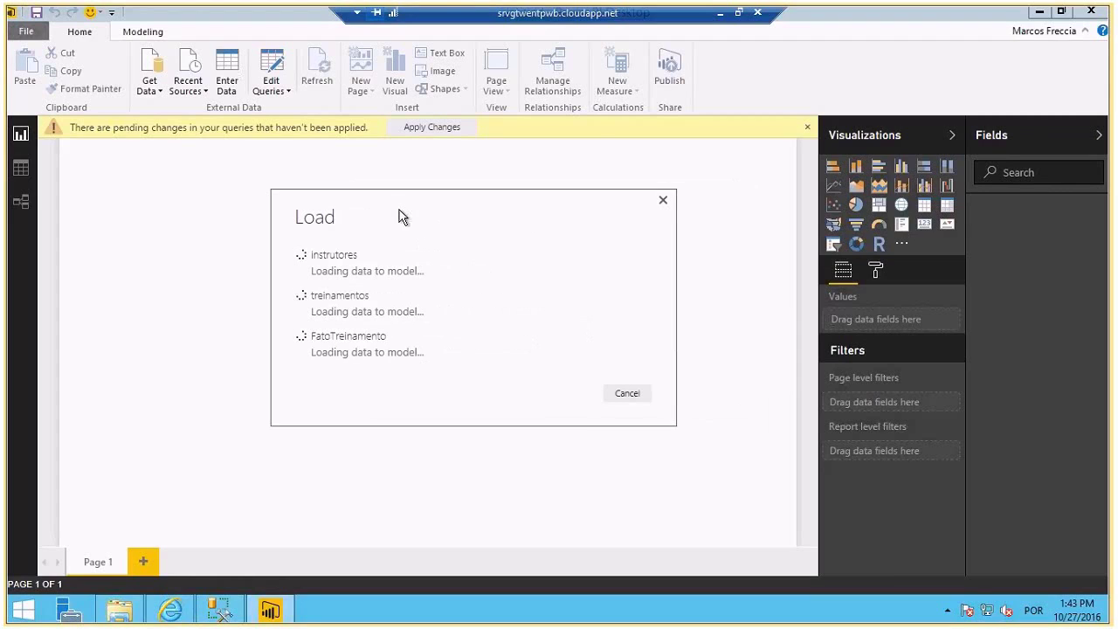
- After loading finishes, expand treinamentos and instrutores in the Fields pane to list their columns
mouse_move(401, 217)
left_mouse_down()
mouse_move(360, 210)
mouse_move(402, 213)
left_mouse_up()
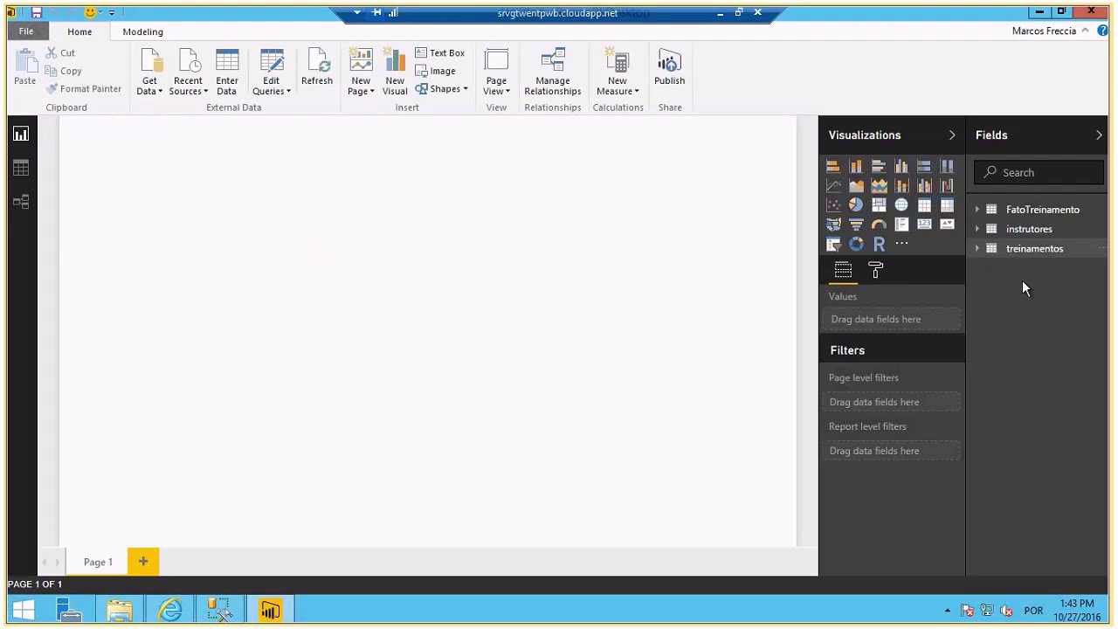
left_click(988, 250)
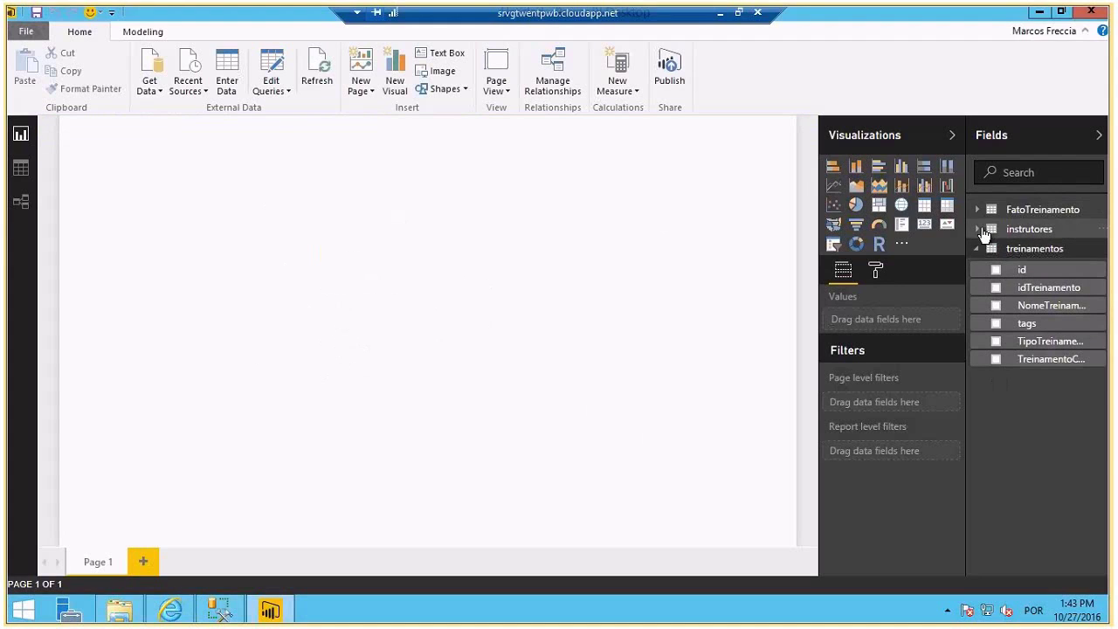
left_click(979, 228)
- Build a pie chart from NomeInstrutor and idTreinamento, with Count of idTreinamento as values
left_click(996, 322)
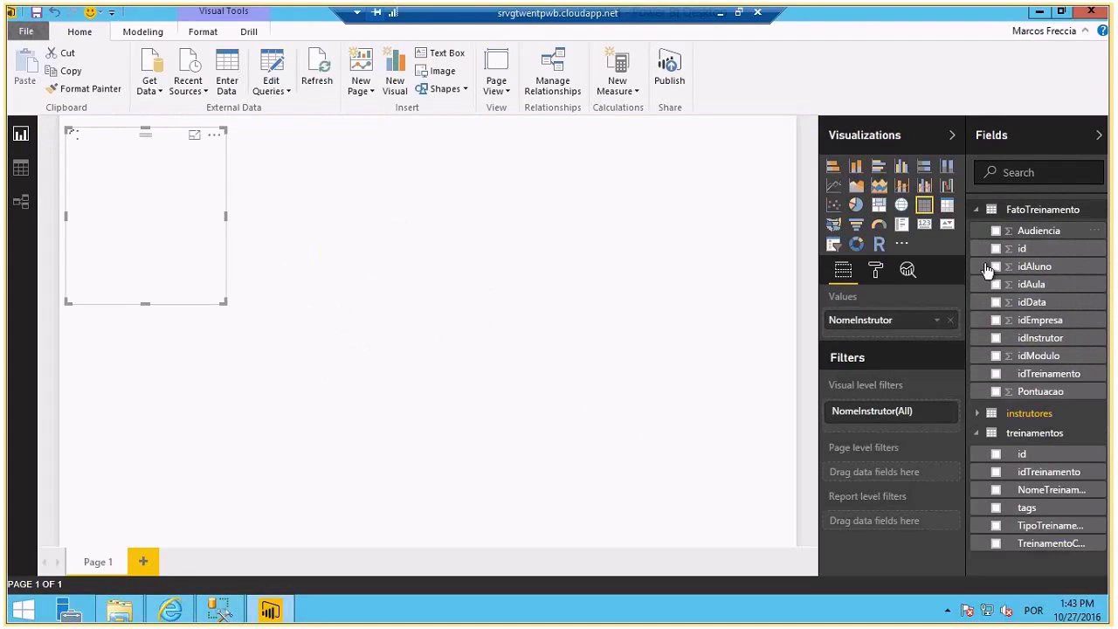
left_click(997, 374)
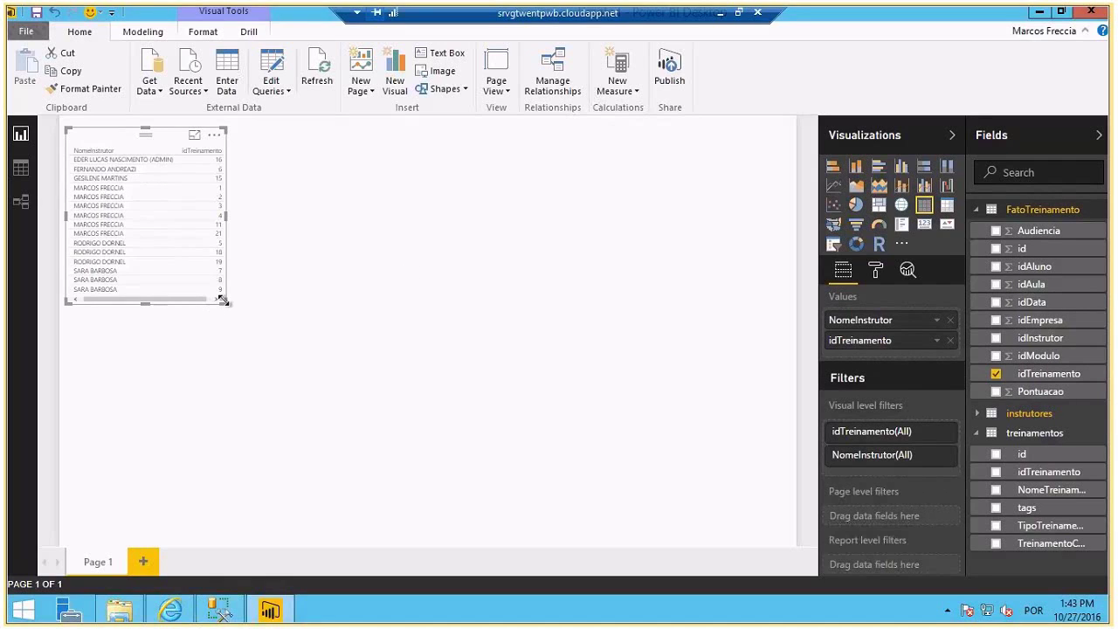
left_click_drag(224, 301, 616, 382)
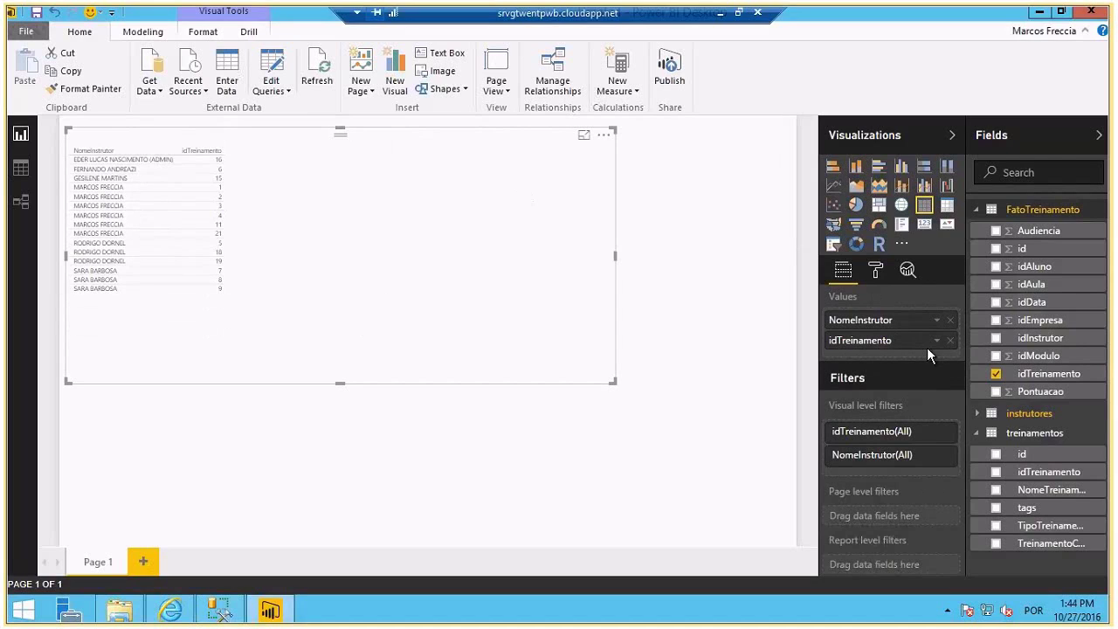
left_click(855, 204)
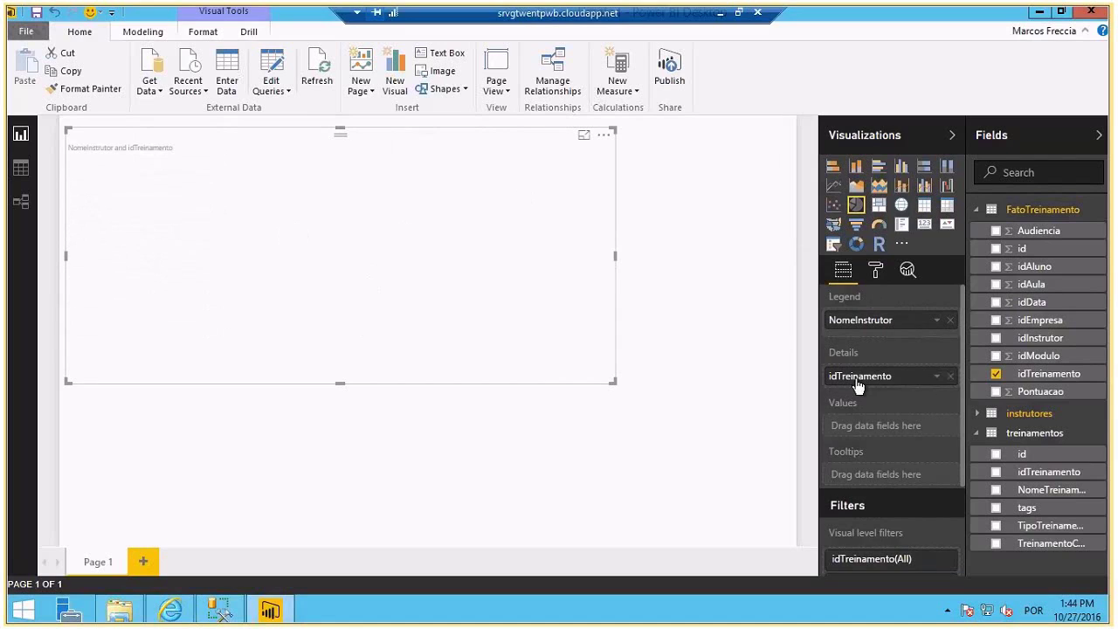
left_click_drag(1036, 374, 873, 432)
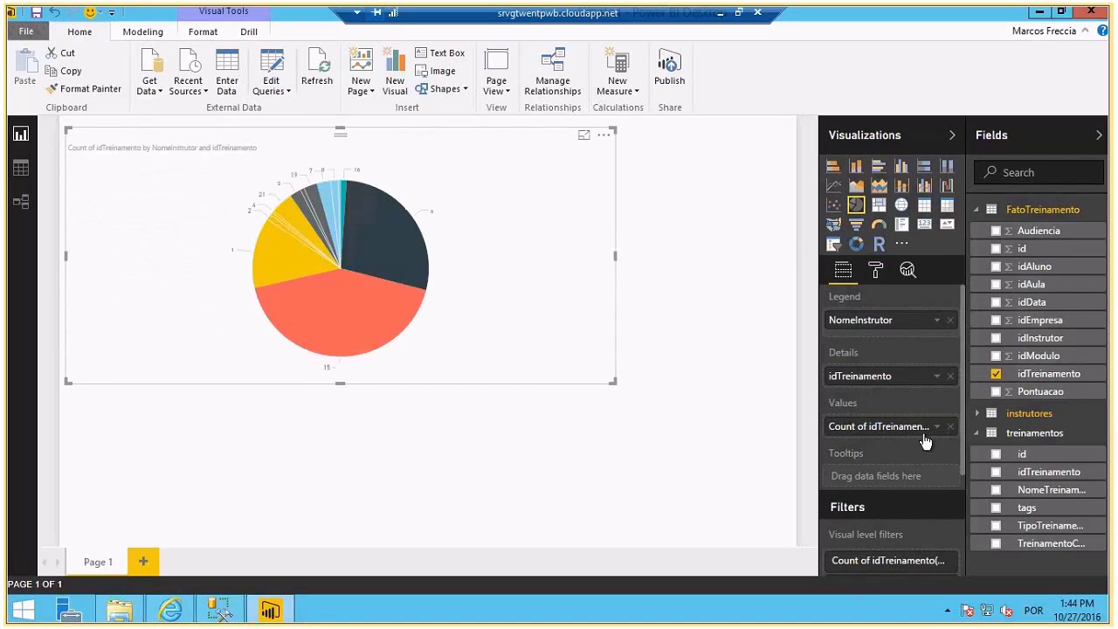
left_click(936, 427)
left_click(962, 340)
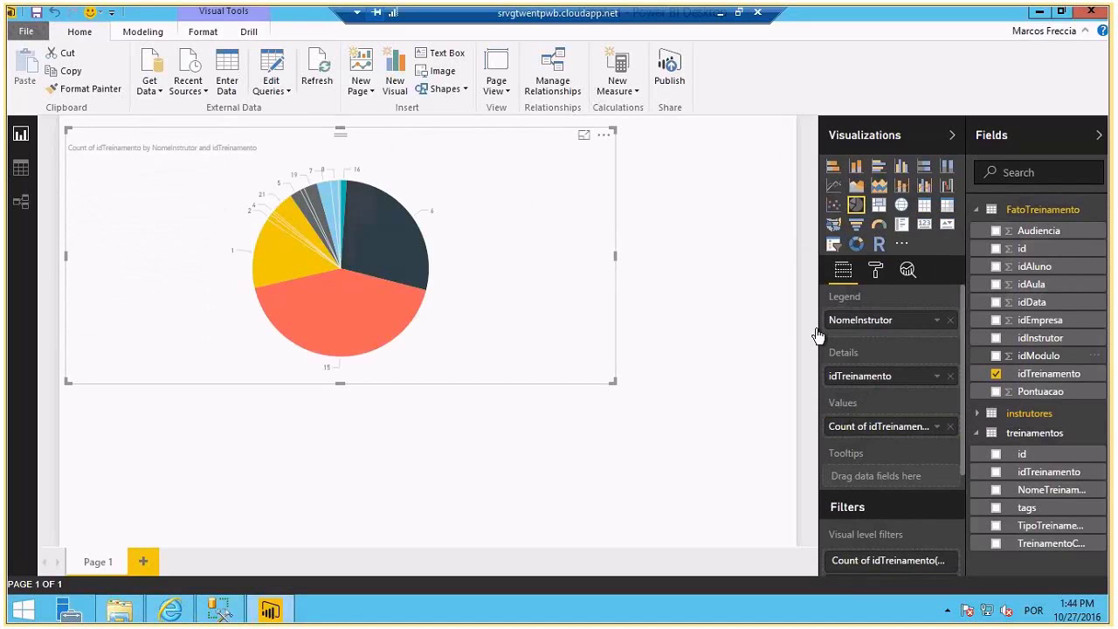
- Stretch the pie chart to fill the page and put NomeInstrutor in Details for one slice per instructor
mouse_move(391, 301)
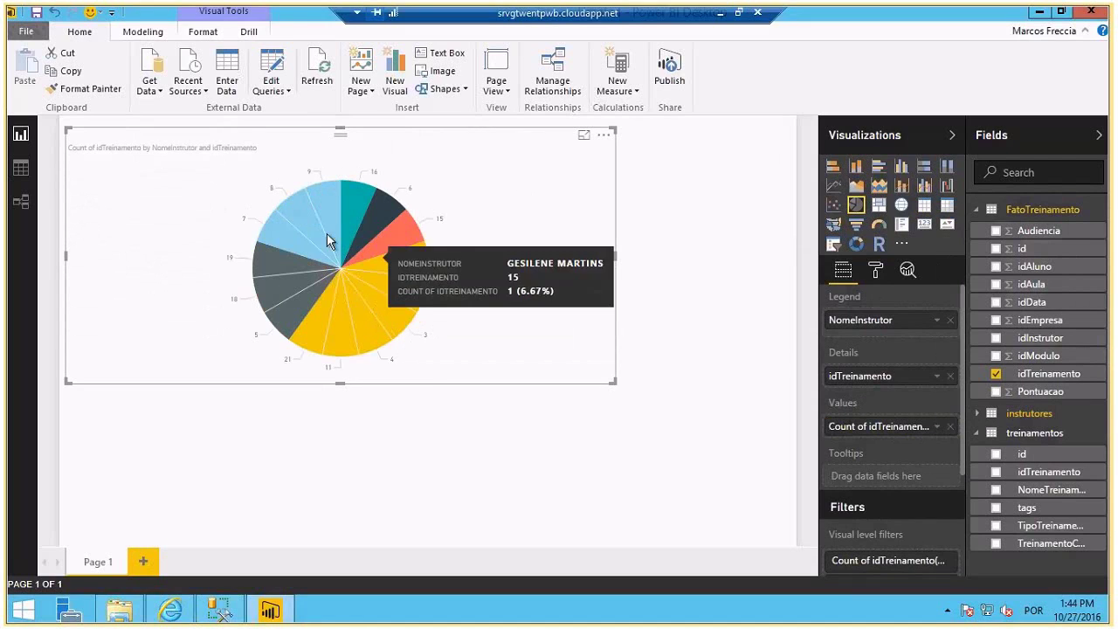
mouse_move(294, 235)
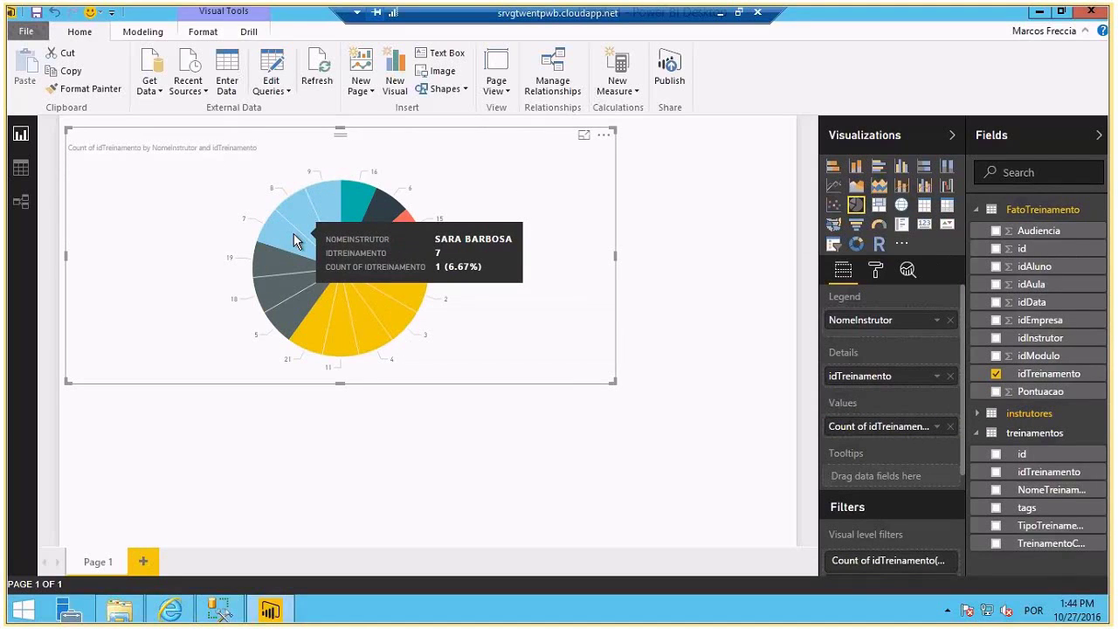
left_click_drag(613, 381, 905, 572)
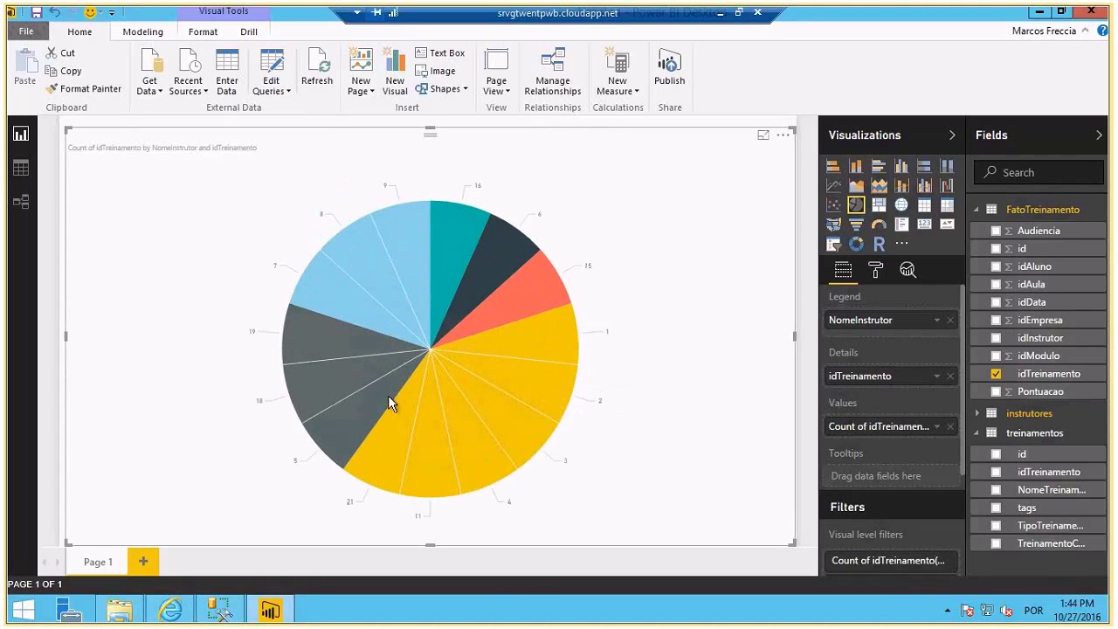
mouse_move(374, 349)
left_click_drag(68, 131, 61, 119)
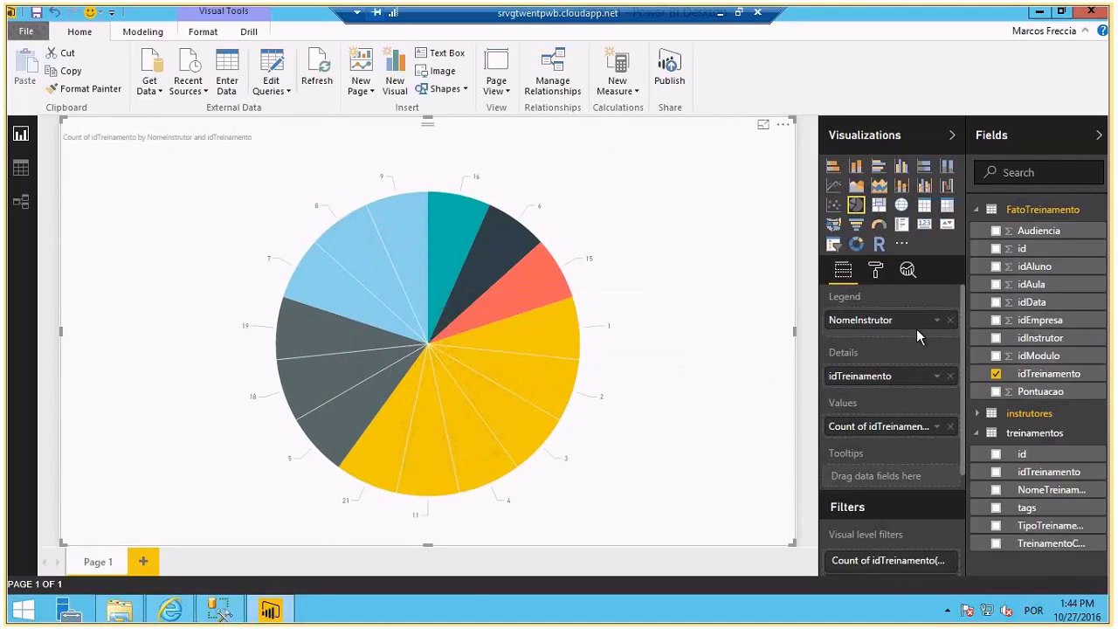
left_click_drag(1046, 490, 1019, 486)
left_click(975, 417)
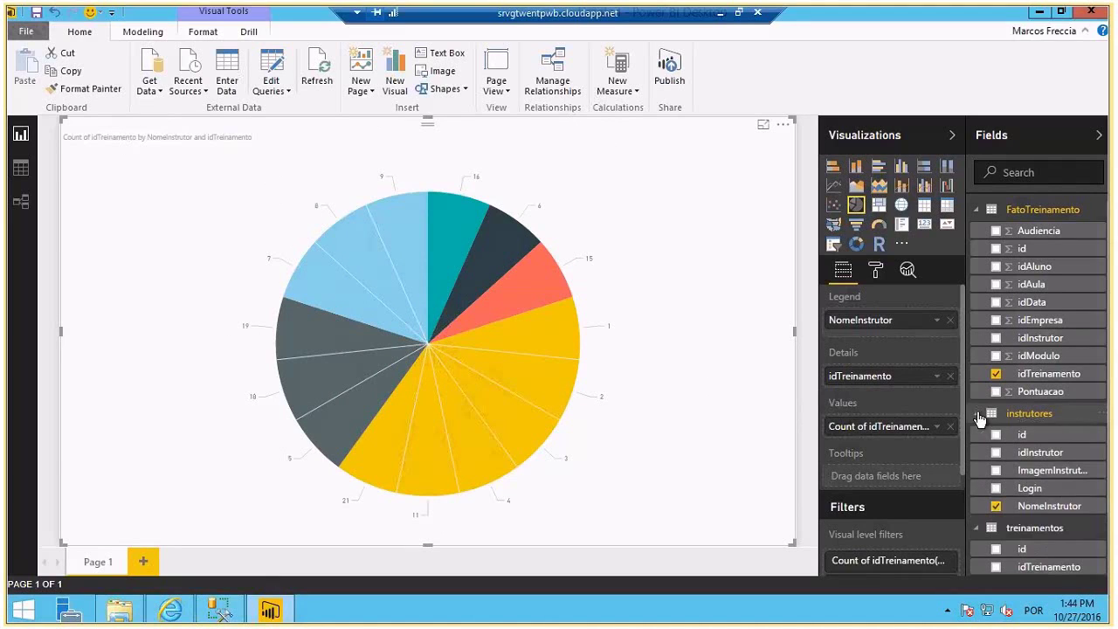
left_click_drag(1040, 506, 877, 380)
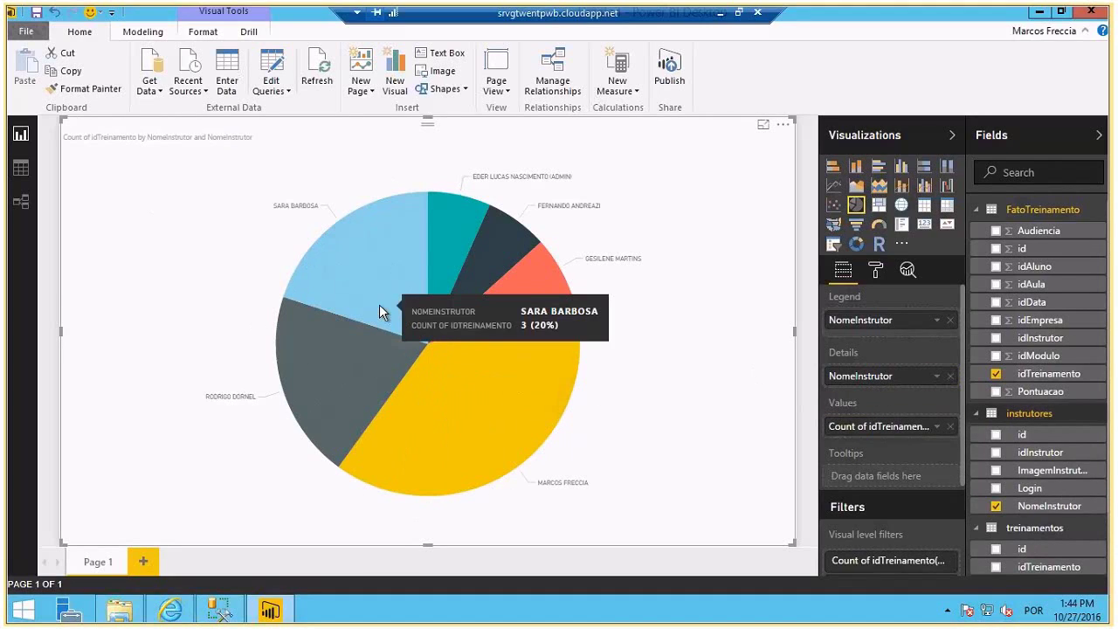
mouse_move(308, 357)
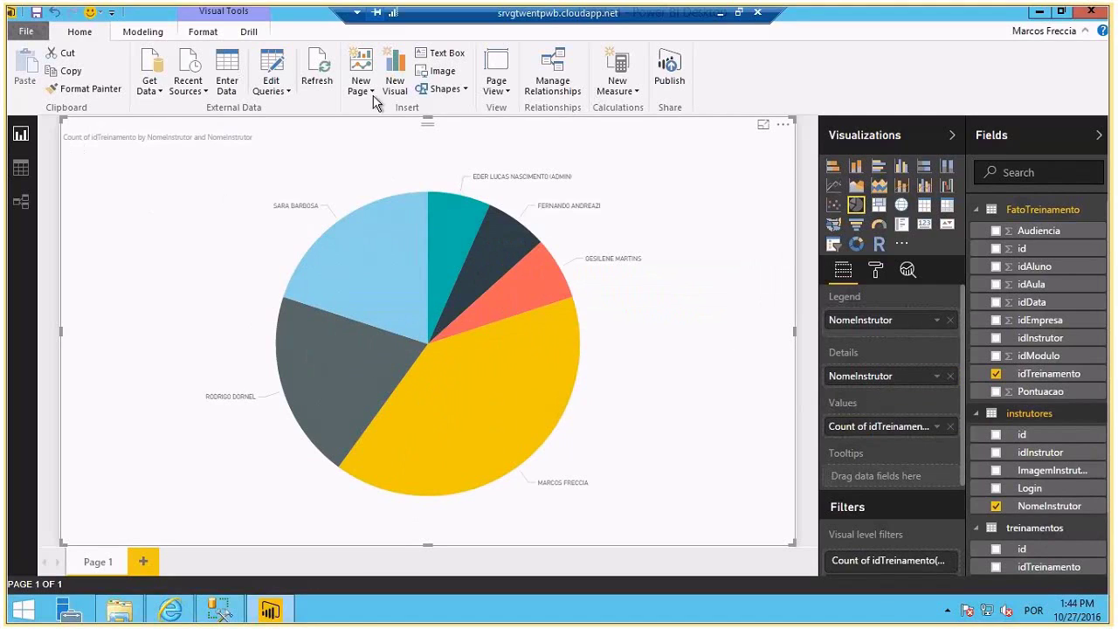
- Save the report as NumeroTreinamento.pbix, publish it to Power BI, and dismiss the success message
left_click(36, 13)
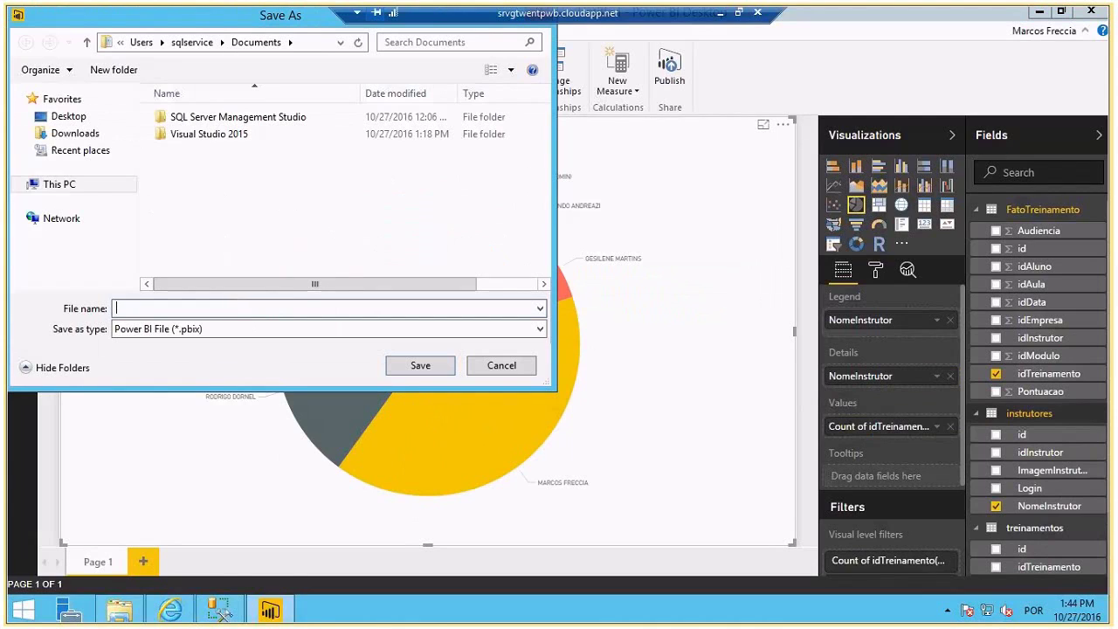
type("NumeroTreinamento")
key("Return")
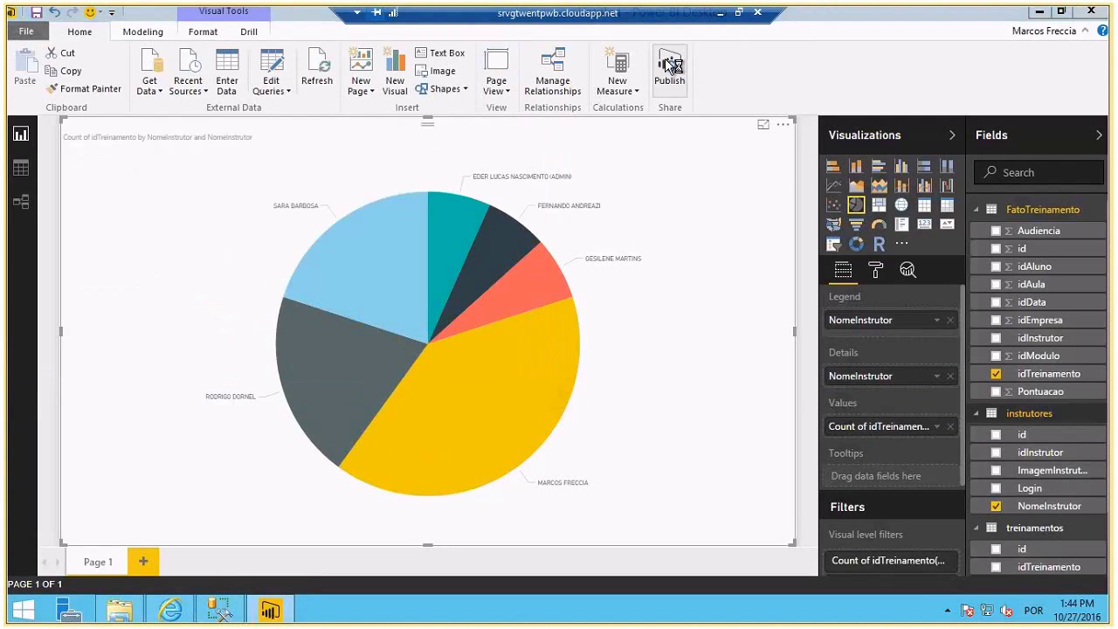
left_click(670, 70)
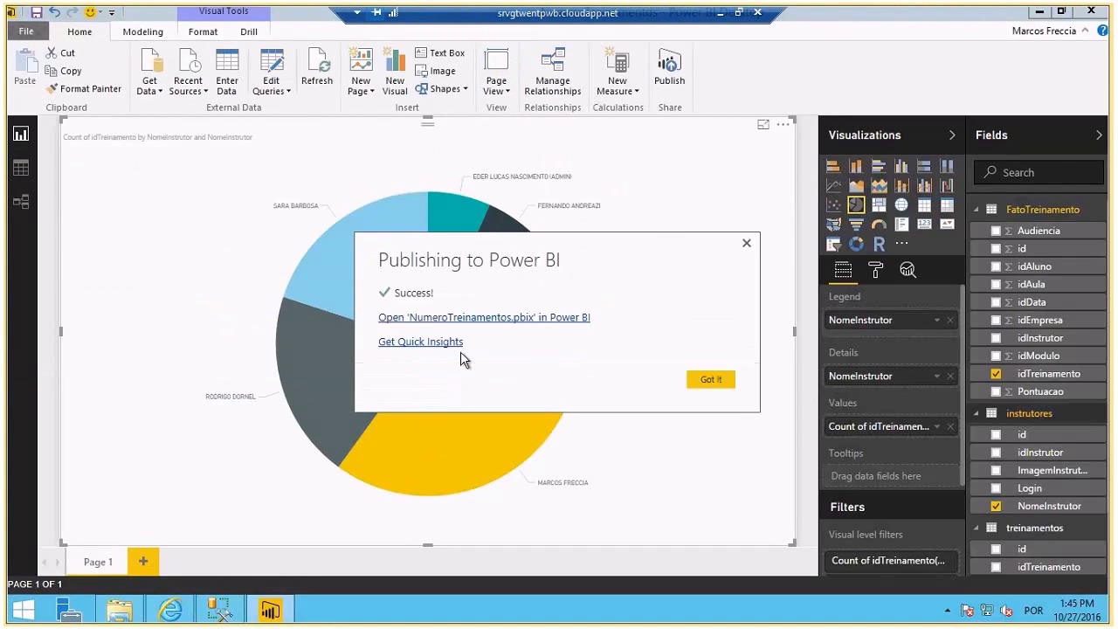
left_click(711, 379)
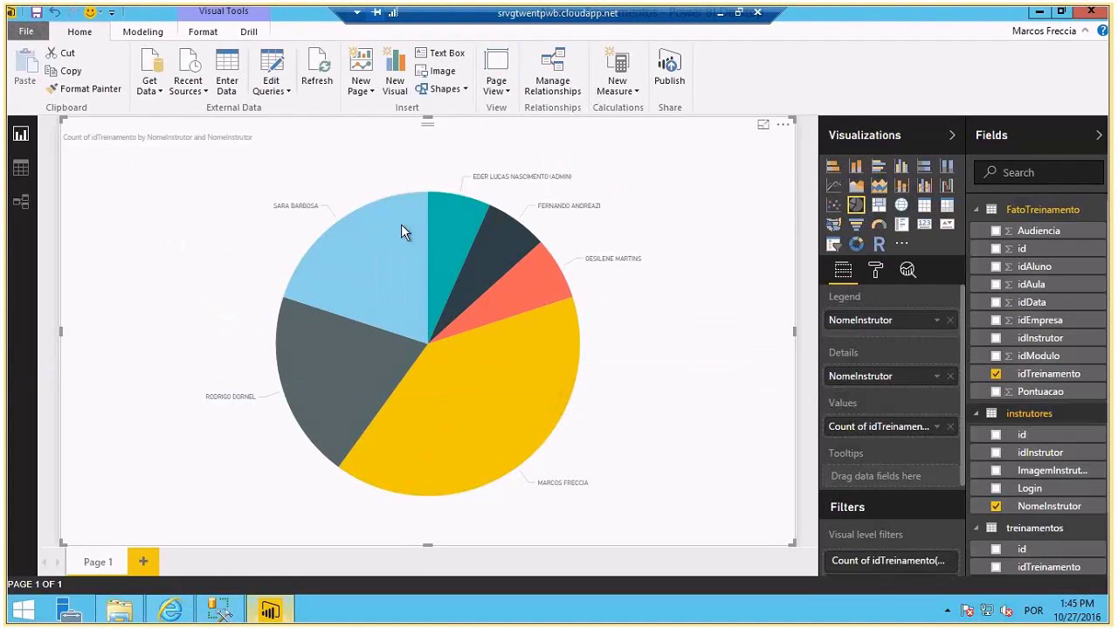
key("alt+Tab")
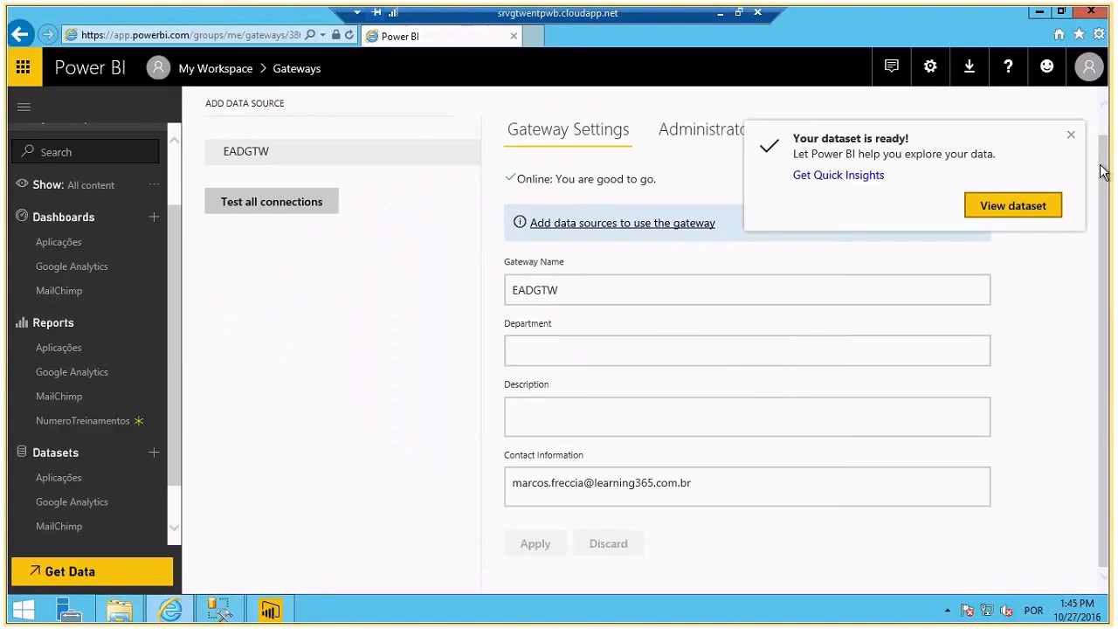
left_click(1071, 135)
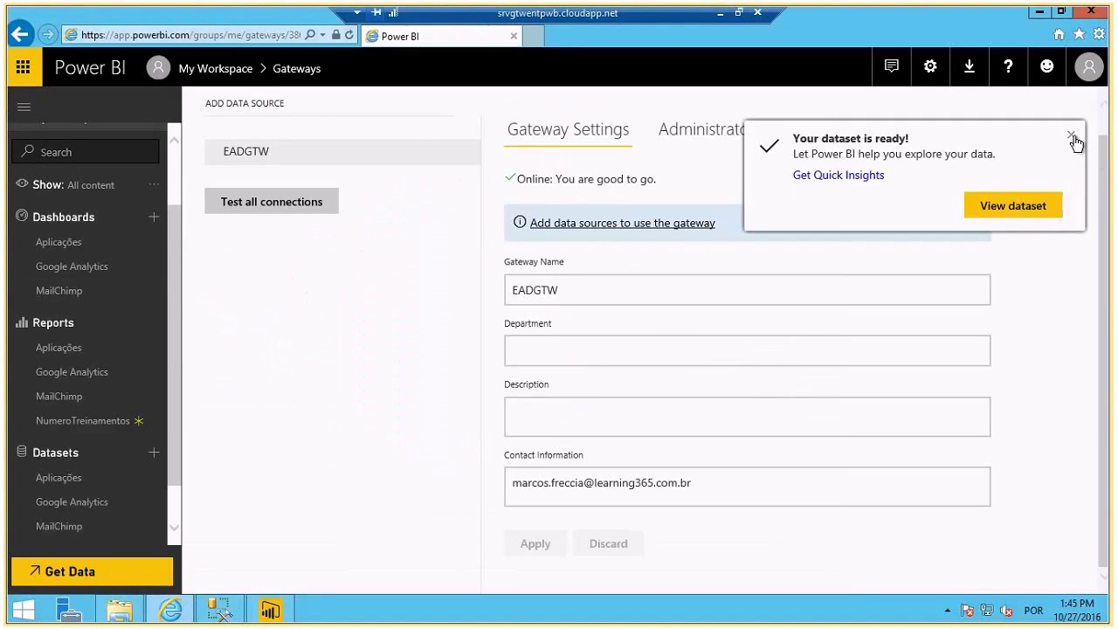
left_click(87, 423)
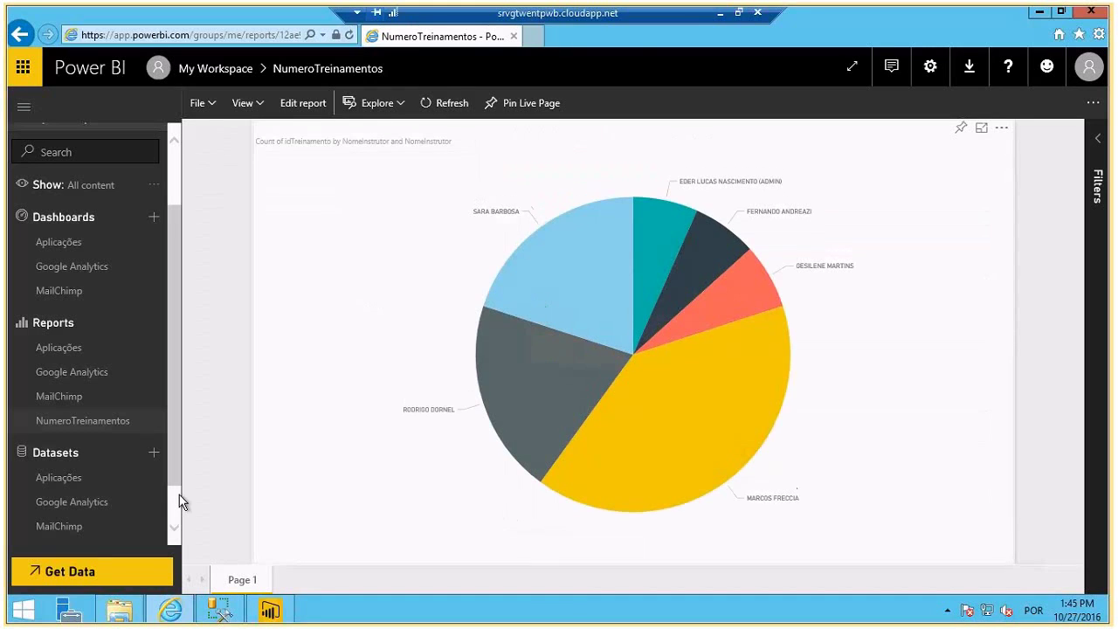
scroll(170, 511, "down", 1)
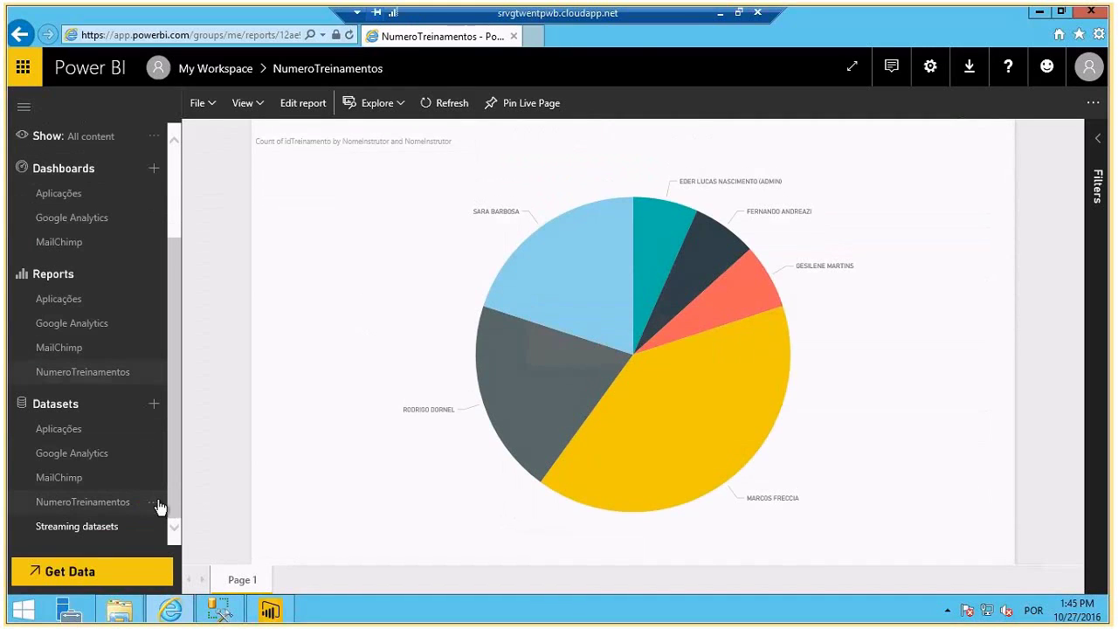
left_click(160, 506)
left_click(214, 482)
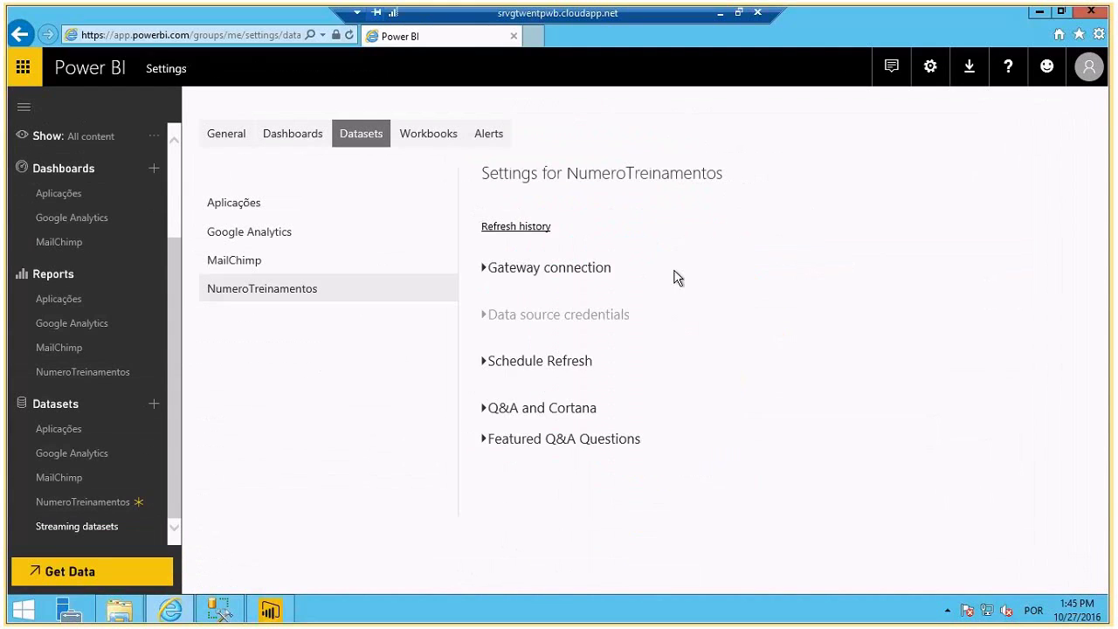
scroll(515, 403, "down", 1)
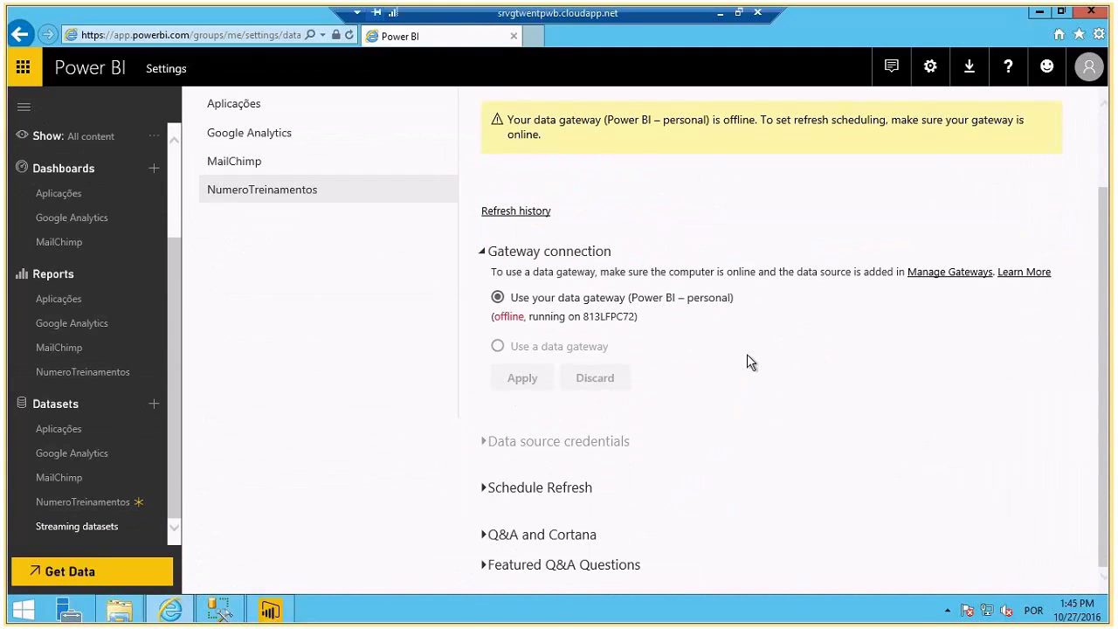
scroll(748, 354, "up", 1)
left_click(930, 67)
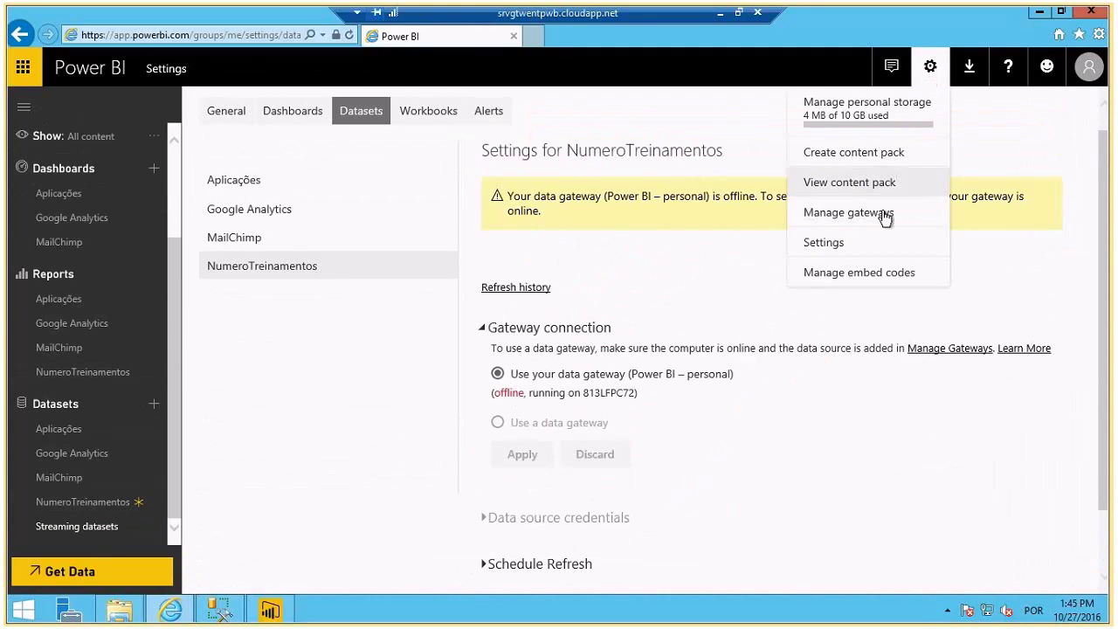
left_click(877, 219)
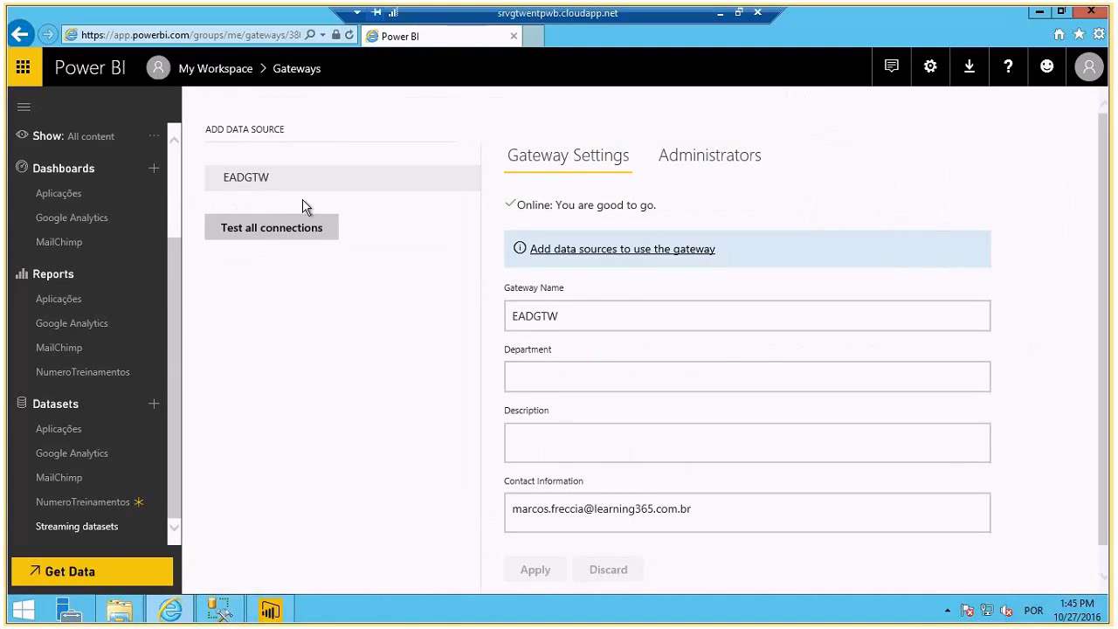
scroll(518, 248, "down", 1)
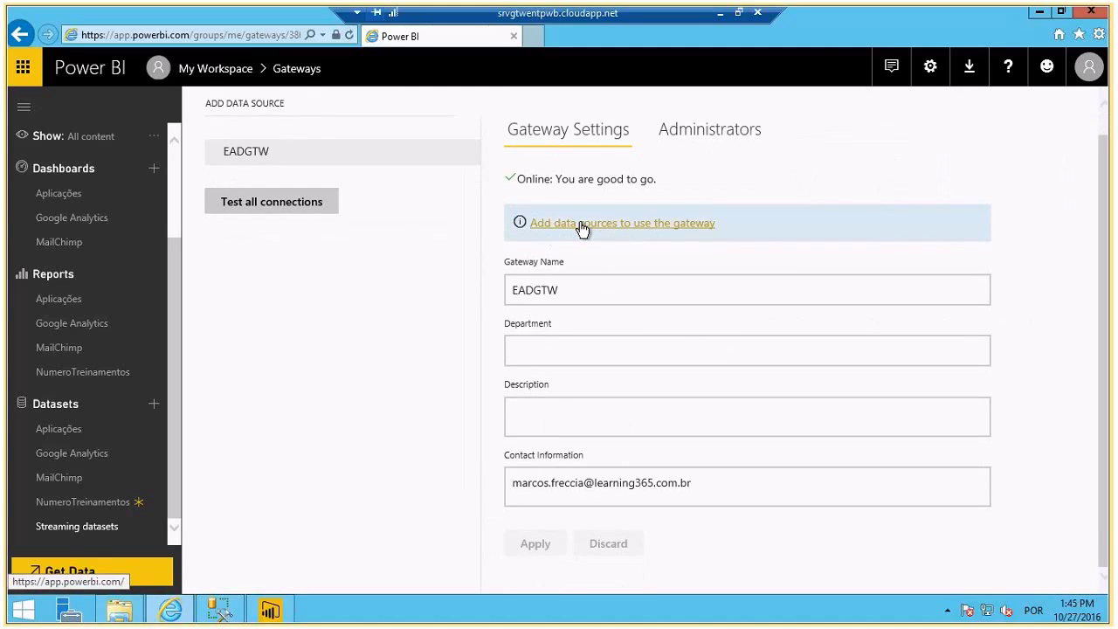
- Add a new EADGTW data source named SRVGTWENTPWB with type SQL Server
left_click(581, 225)
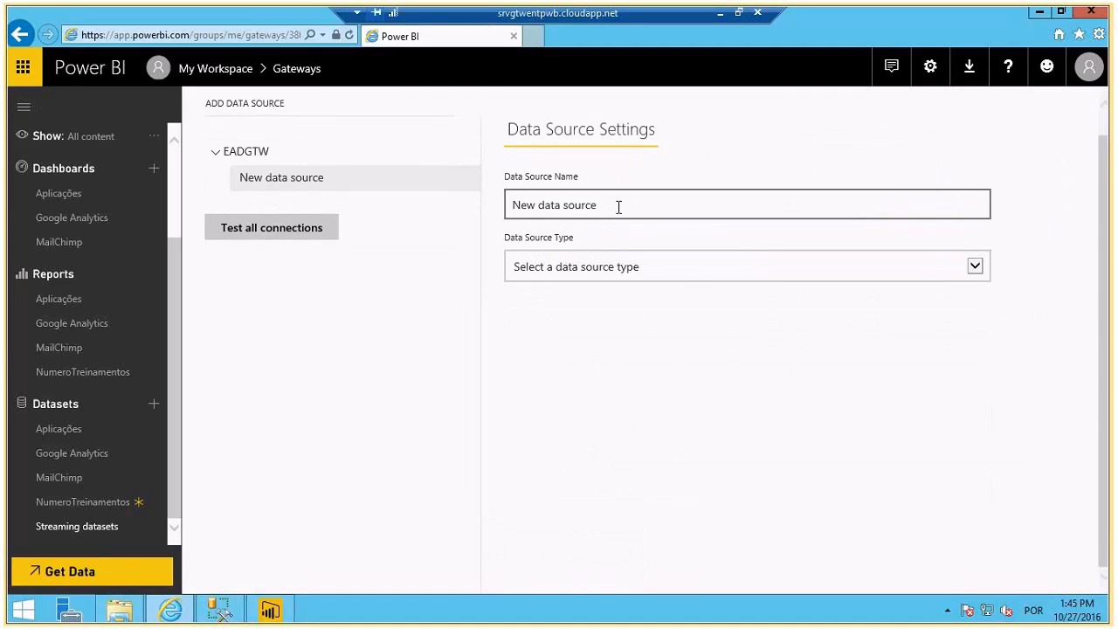
triple_click(615, 211)
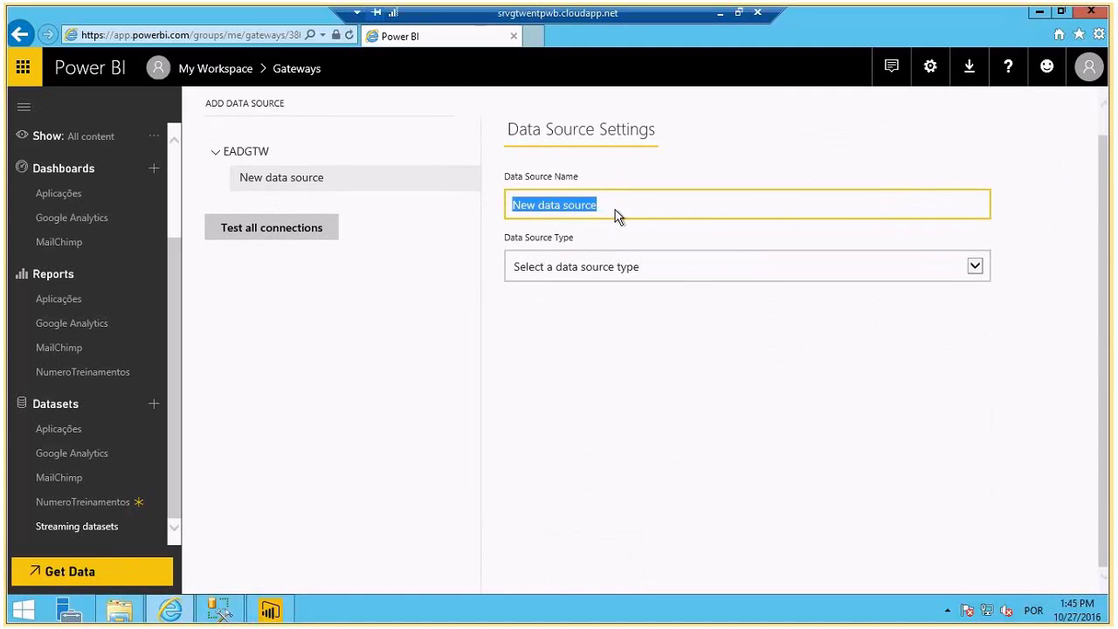
type("SRVGTW")
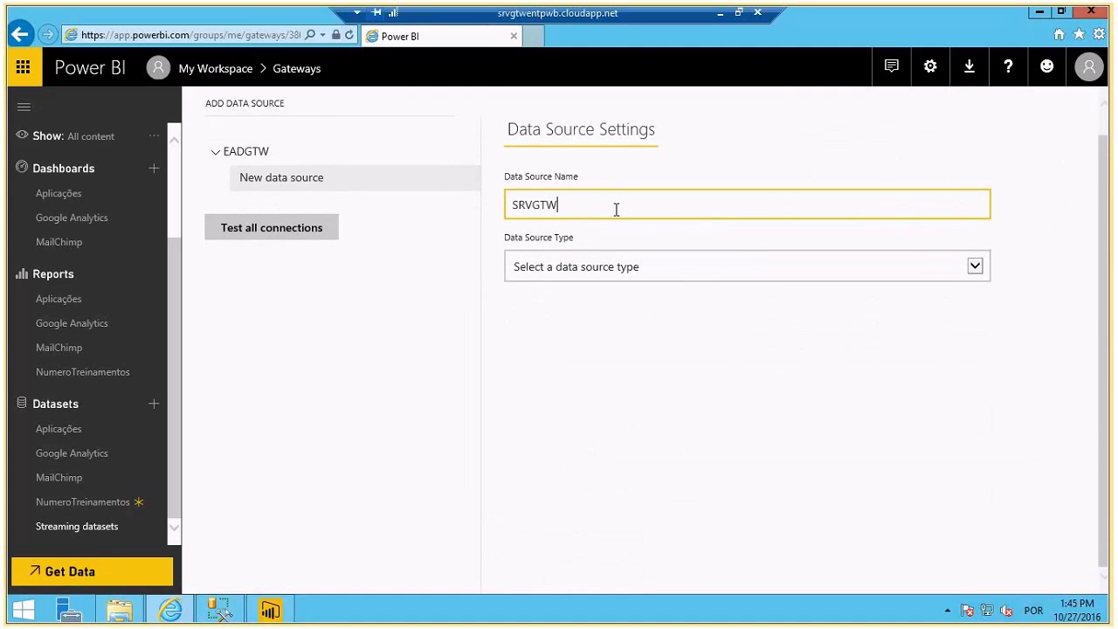
type("ENTPWB")
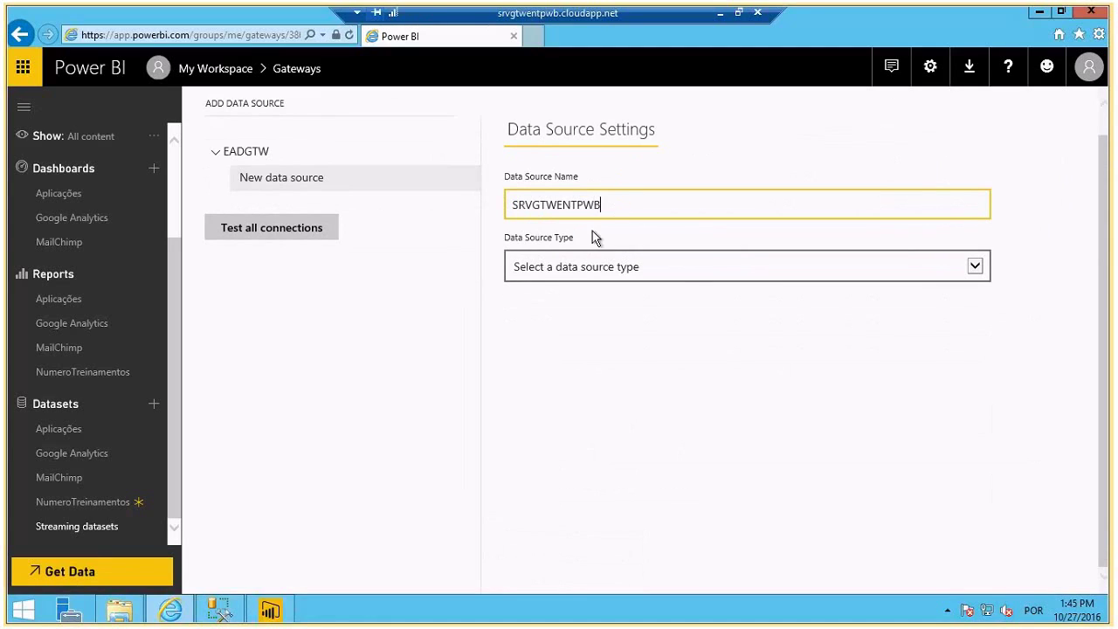
left_click_drag(610, 205, 494, 204)
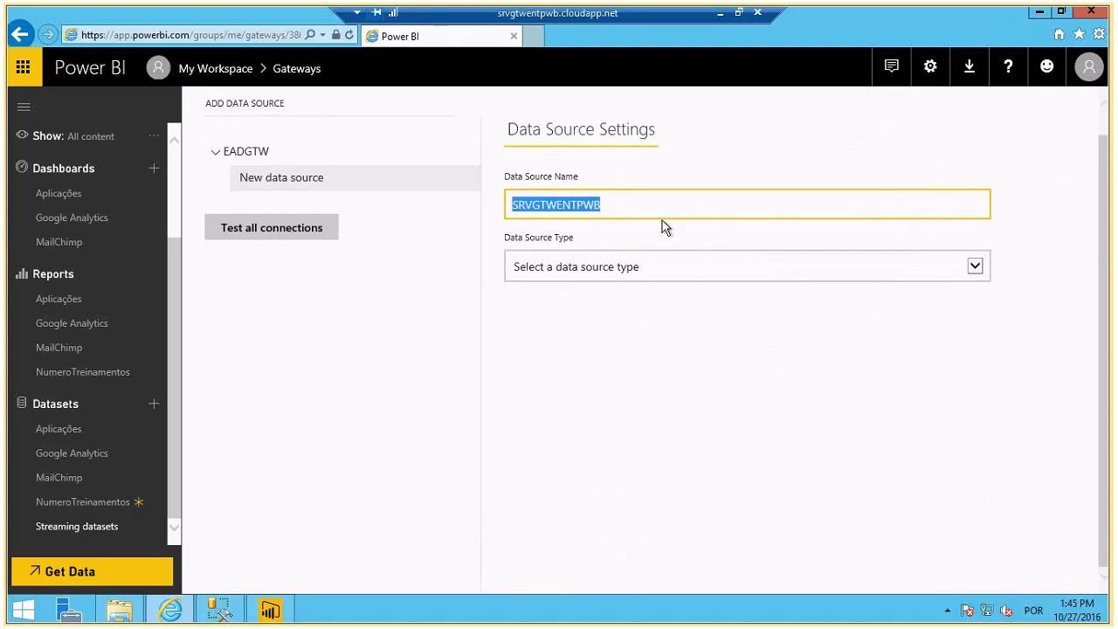
left_click(623, 269)
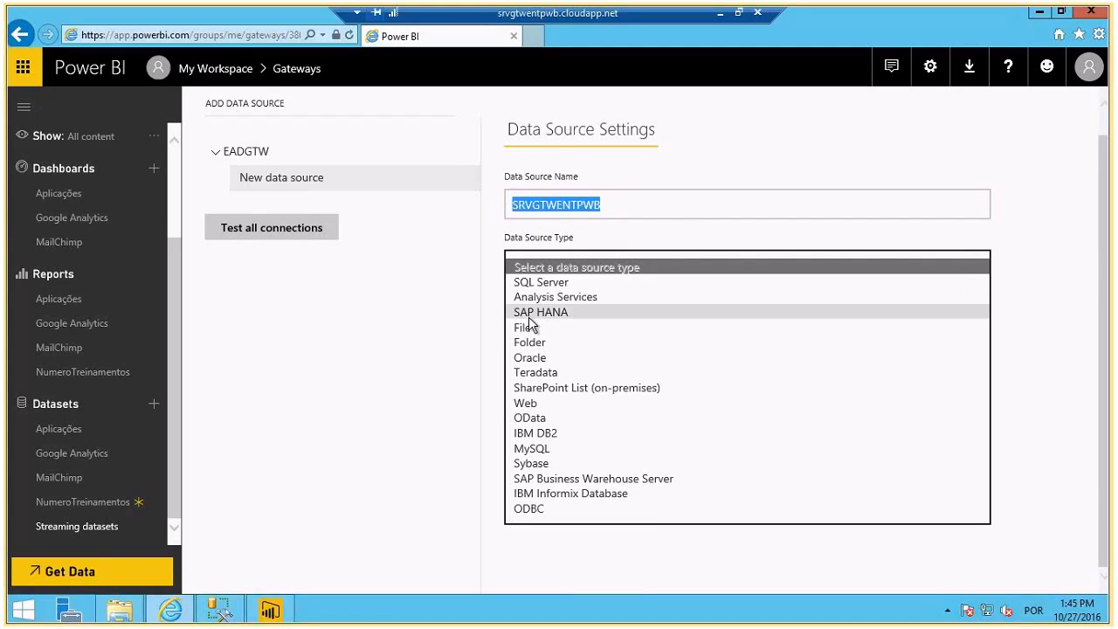
left_click(536, 283)
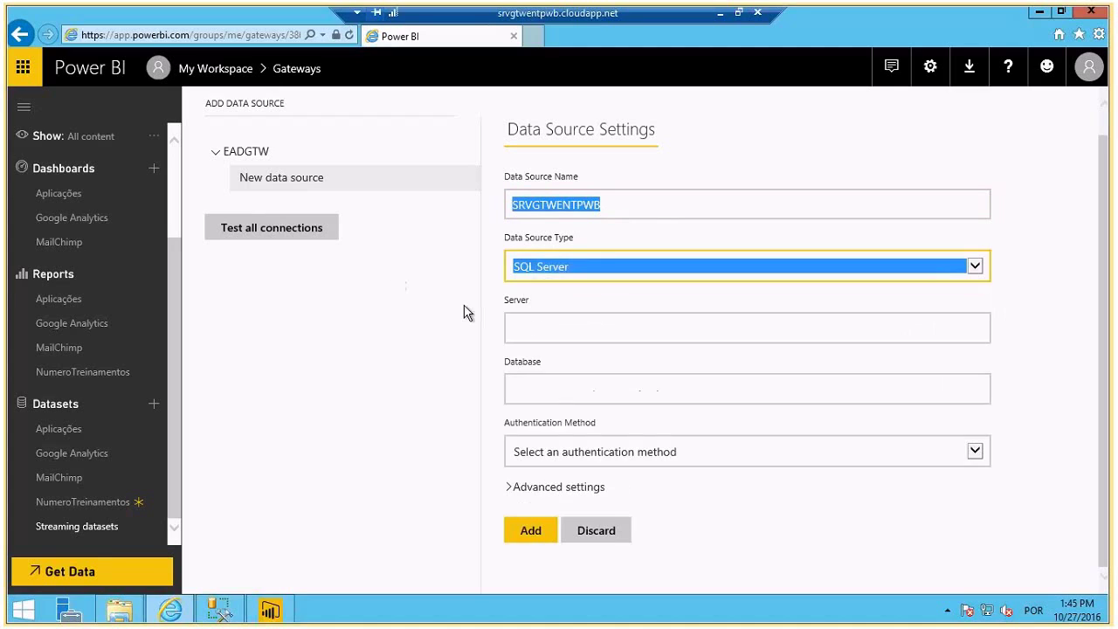
- Enter server srvgtwentpwb, database EAD_CUBO, and Basic authentication with a username, then submit
left_click(546, 331)
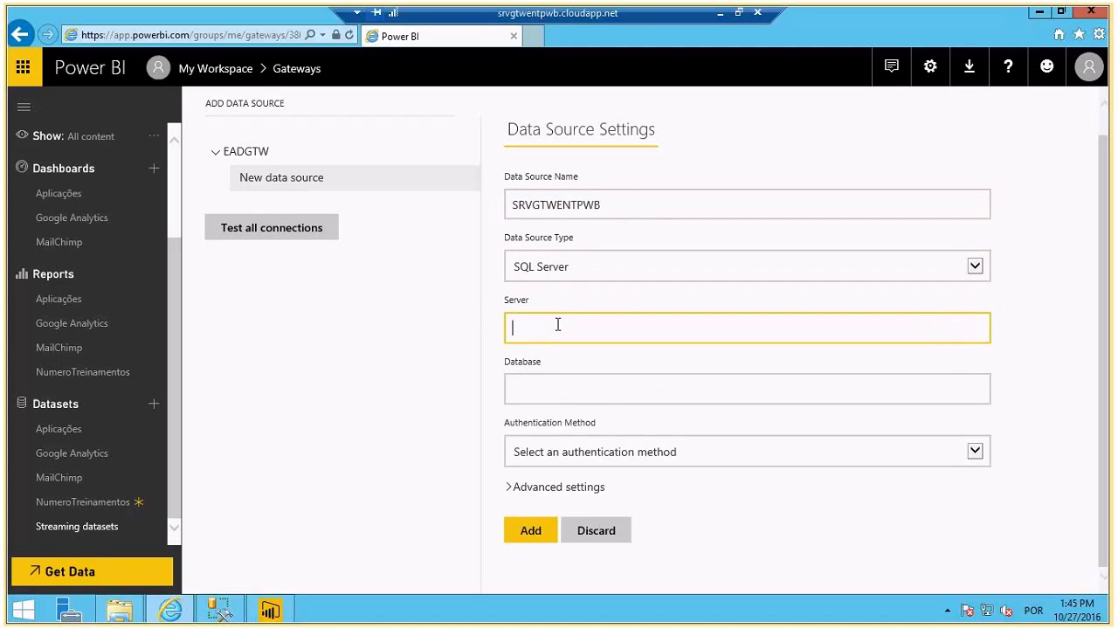
type("srvgtwent")
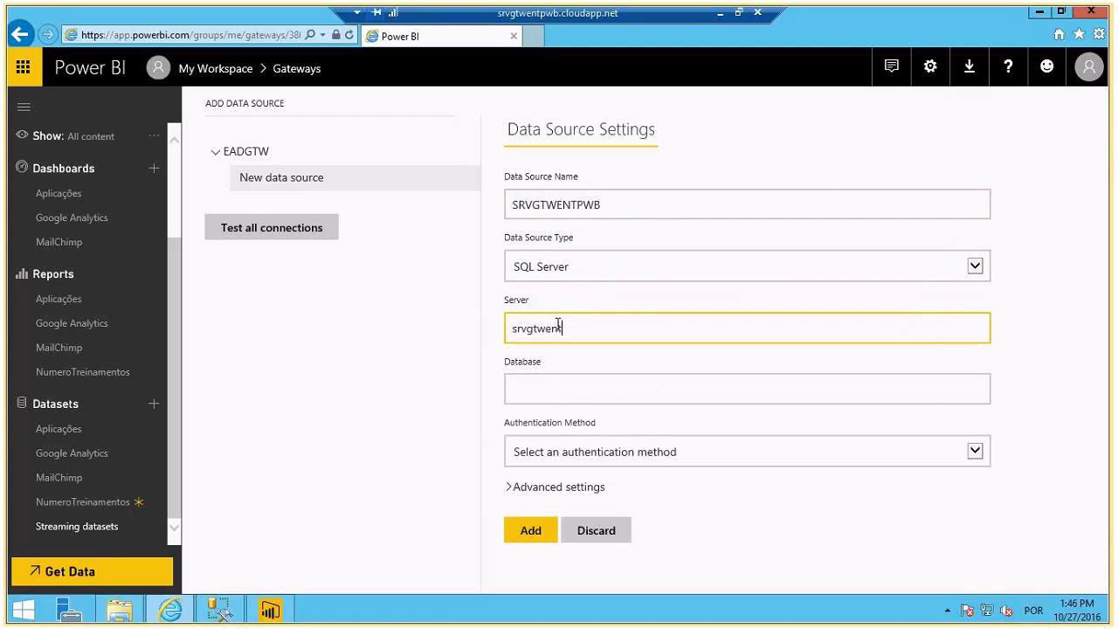
type("pwb")
left_click(523, 392)
type("EAD")
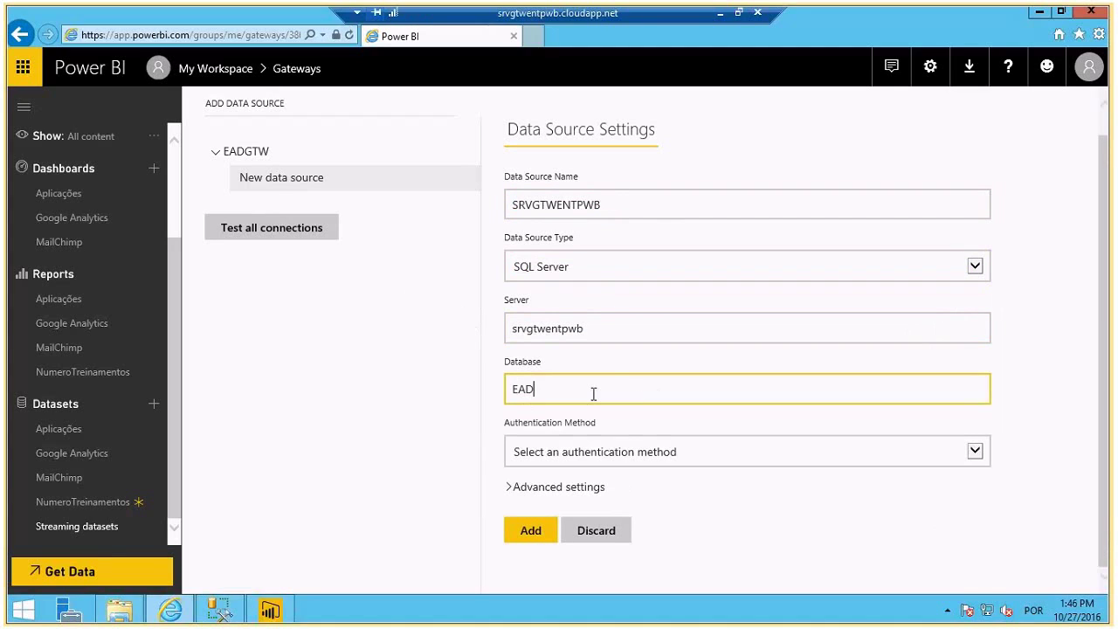
type("_CUBI")
key("BackSpace")
type("O")
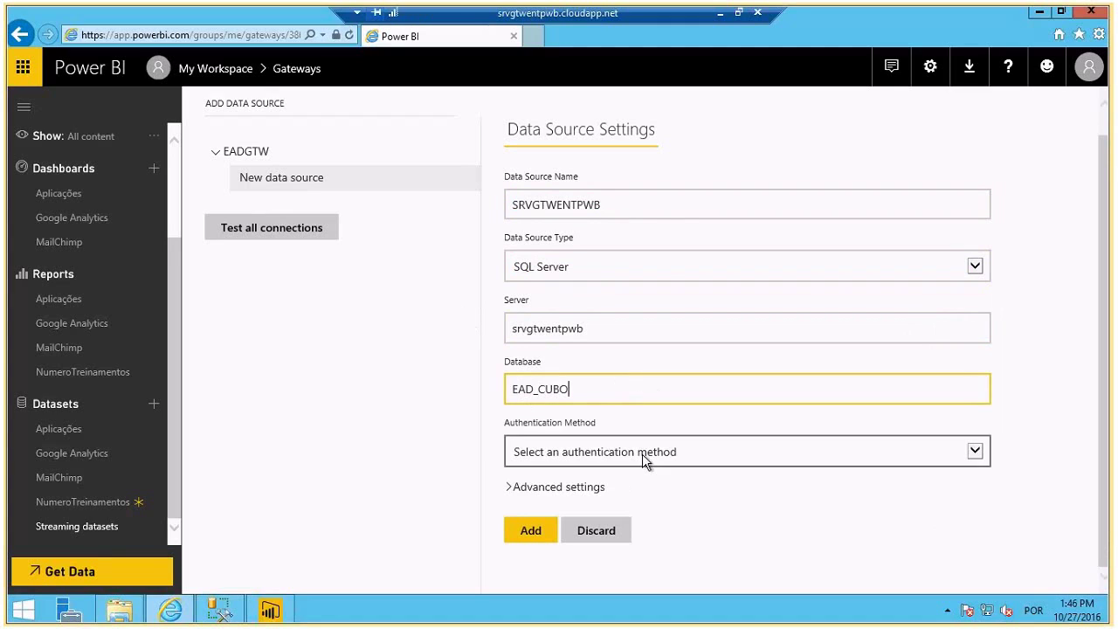
left_click(642, 452)
left_click(537, 482)
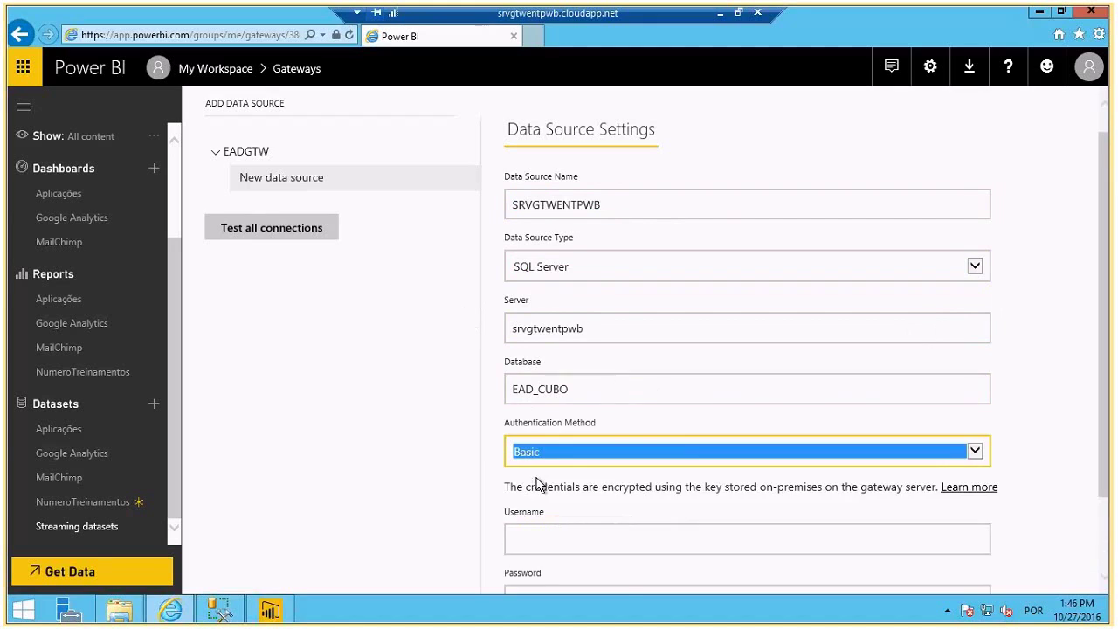
scroll(541, 513, "down", 2)
left_click(545, 453)
type("powerbi")
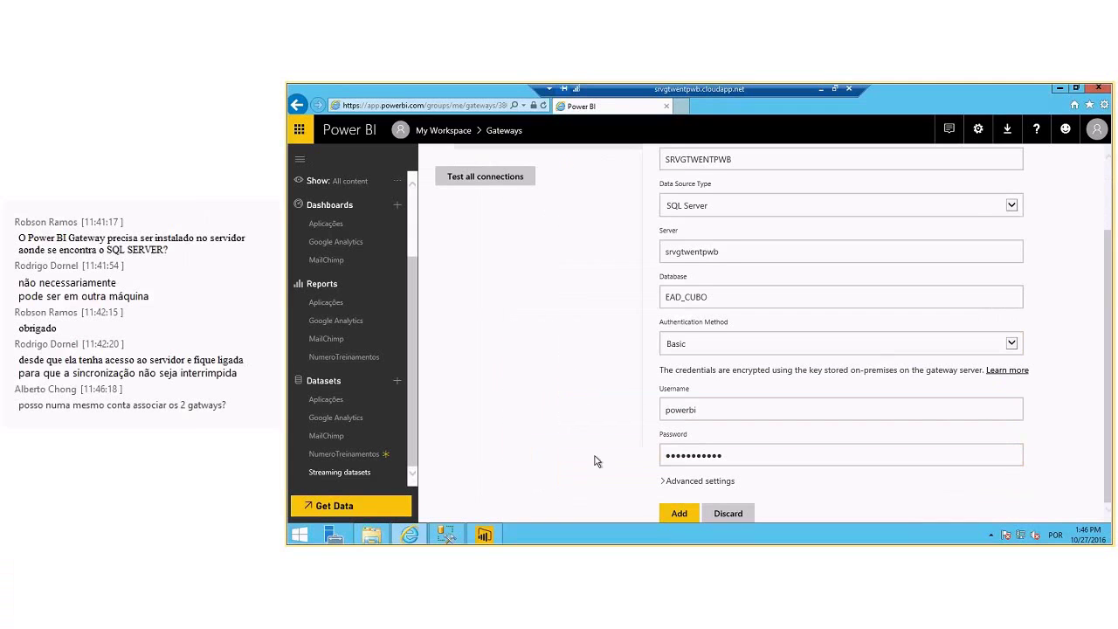
key("Return")
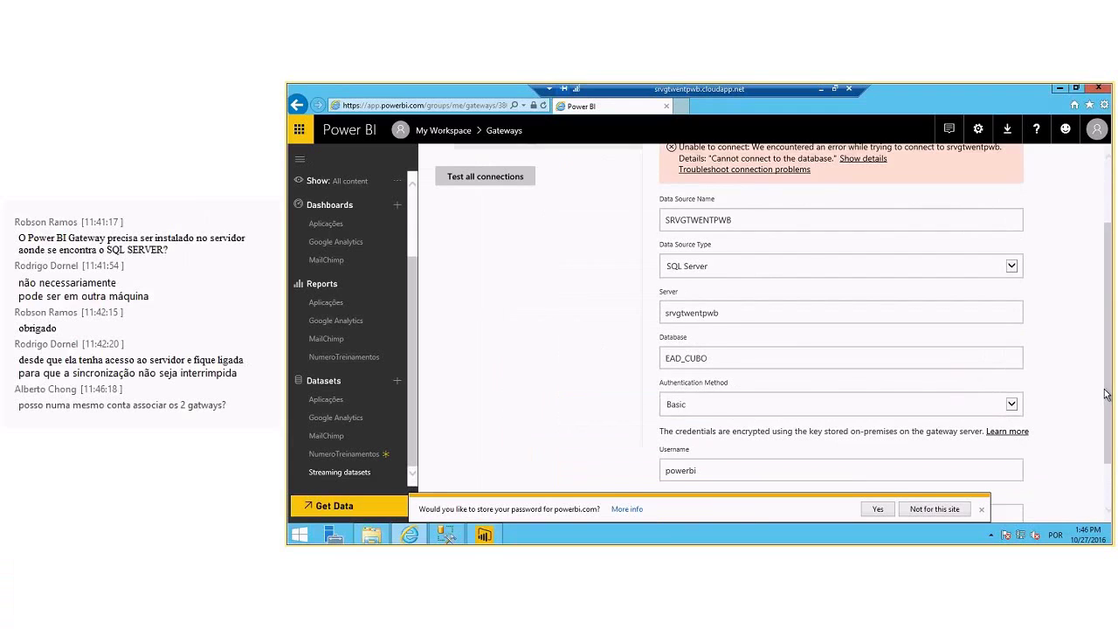
- Change the database to EAD_DW, re-enter the password, and add the source to EADGTW
scroll(871, 301, "up", 2)
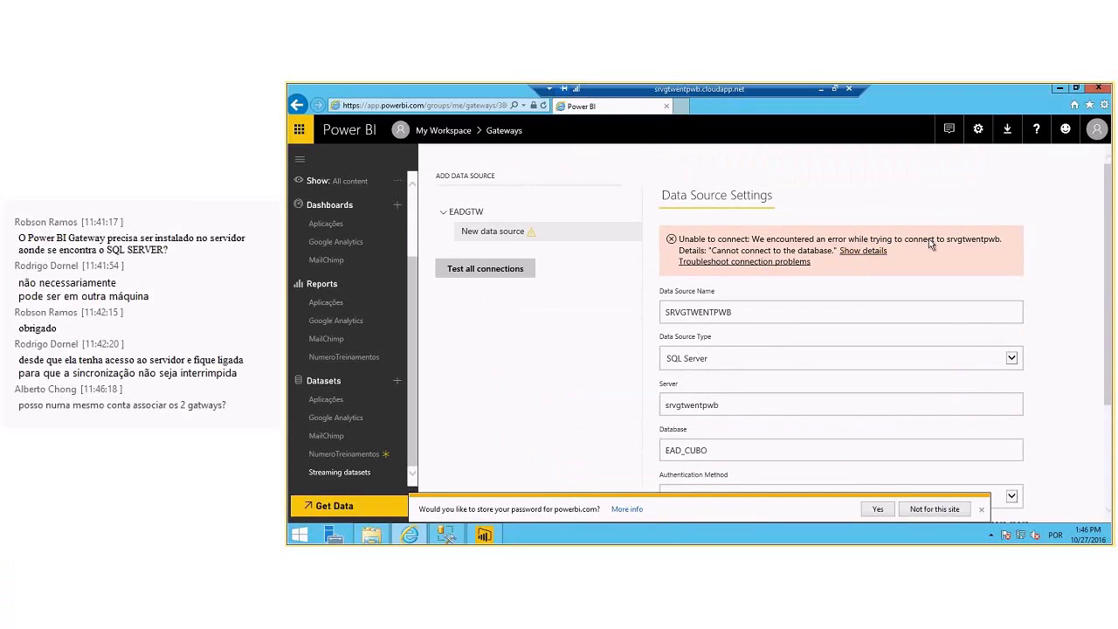
left_click(981, 510)
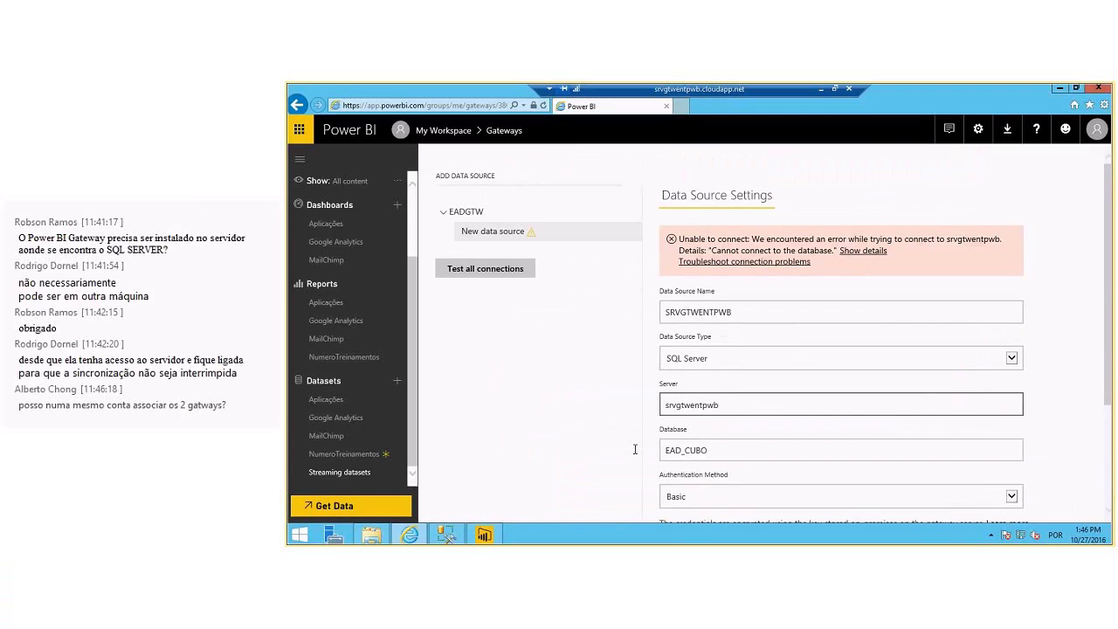
scroll(635, 449, "down", 1)
left_click(790, 385)
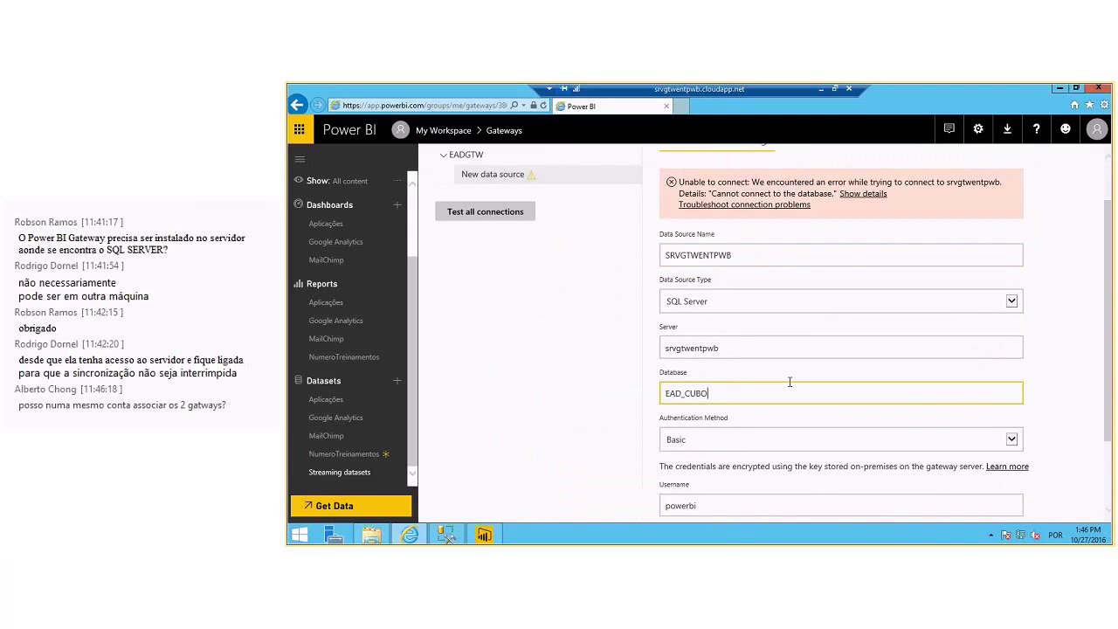
key("BackSpace")
key("BackSpace")
key("BackSpace")
key("BackSpace")
type("DW")
key("Tab")
key("Tab")
key("Tab")
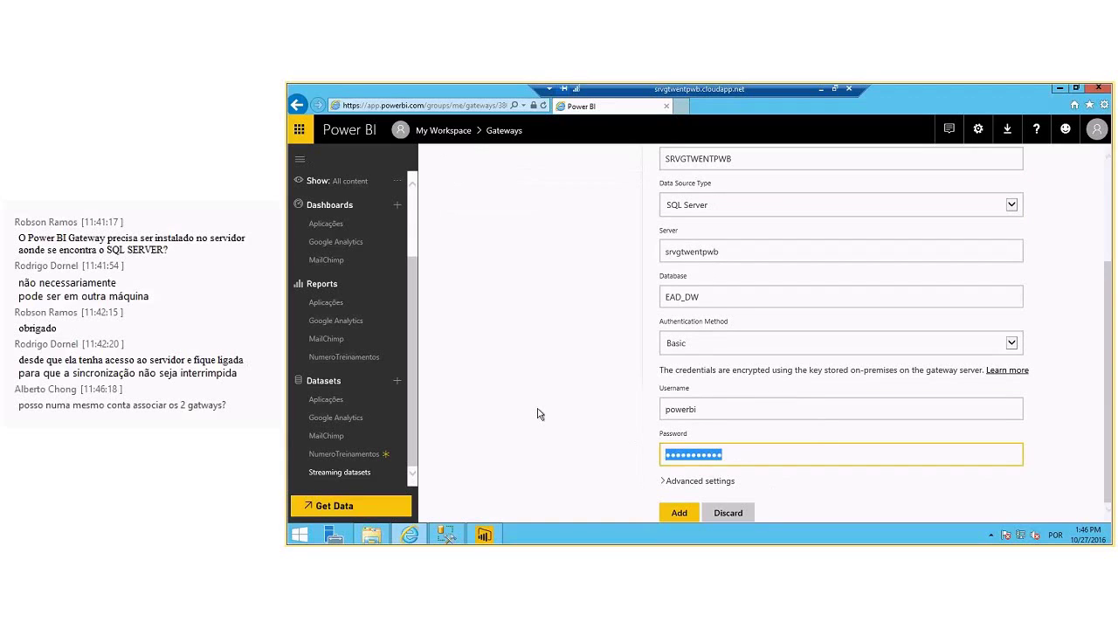
type("pow••••••••")
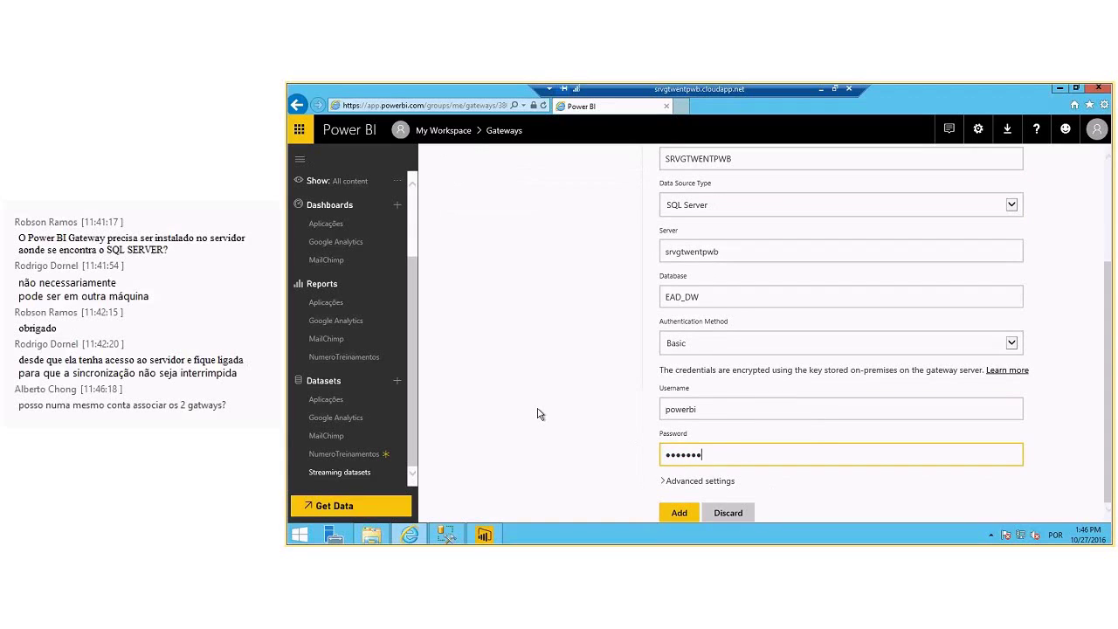
left_click(677, 513)
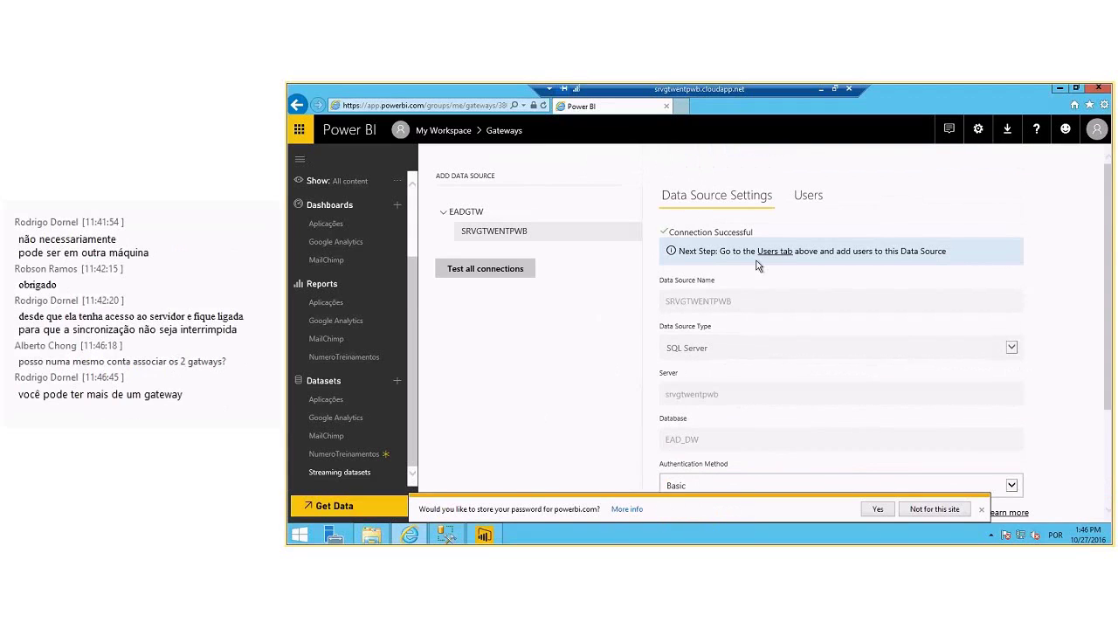
- Switch the NumeroTreinamentos dataset's gateway connection to the EADGTW data gateway and apply it
left_click(631, 232)
left_click(528, 276)
left_click(981, 509)
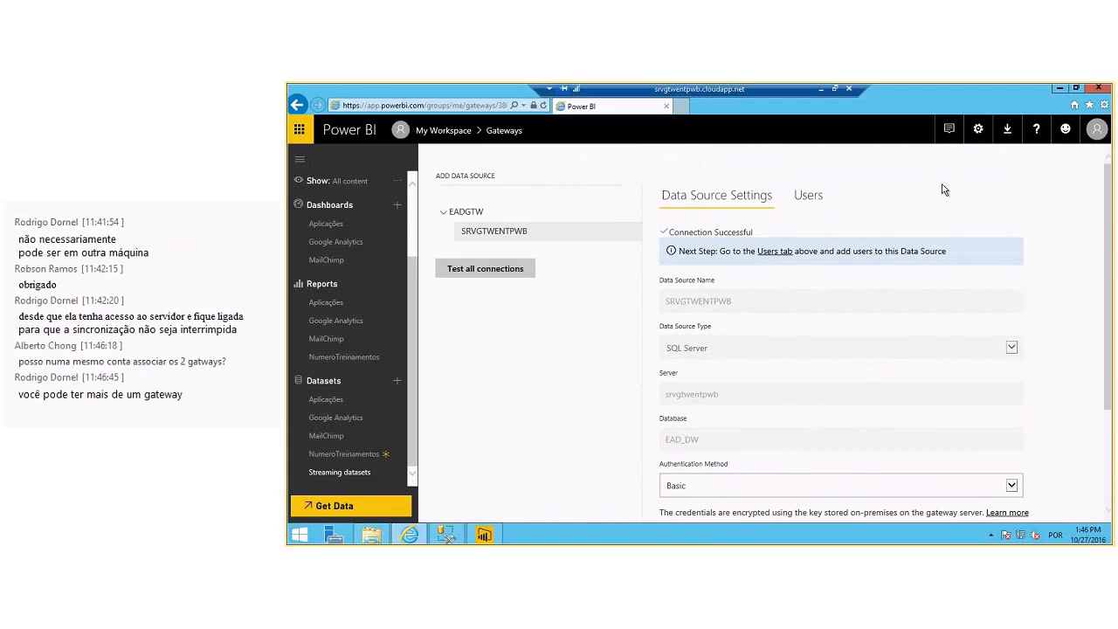
left_click(978, 129)
left_click(949, 259)
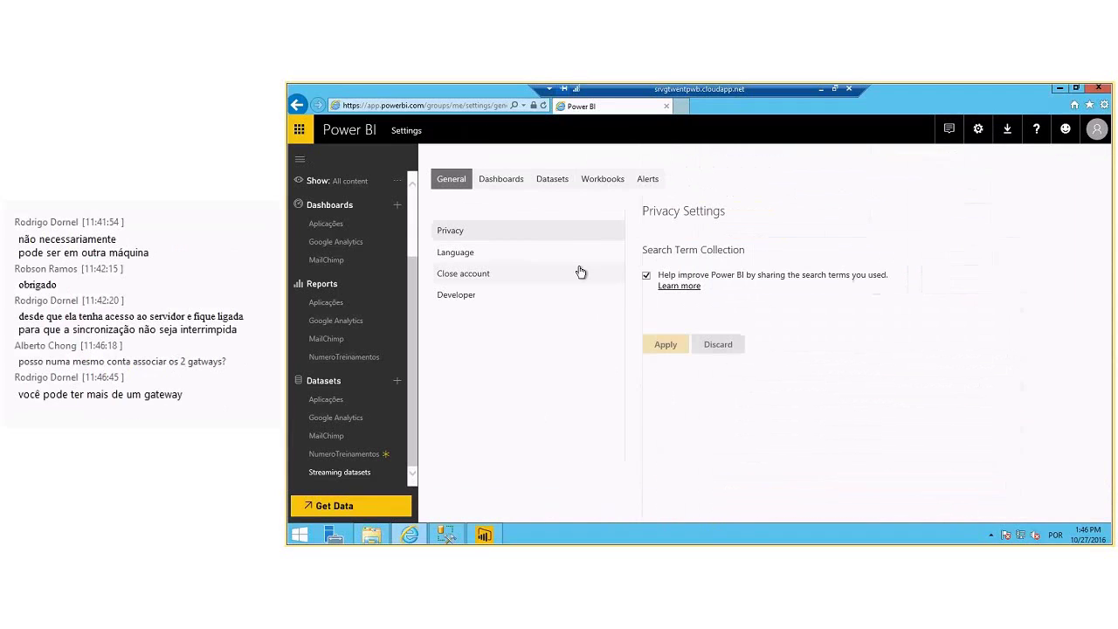
left_click(553, 179)
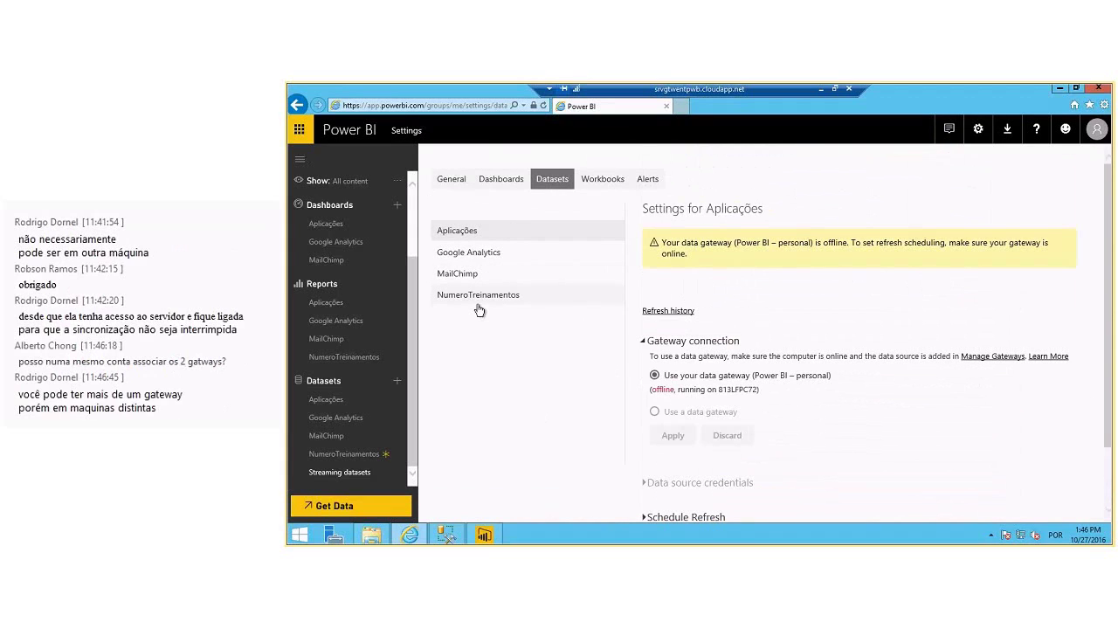
left_click(475, 304)
scroll(566, 339, "down", 1)
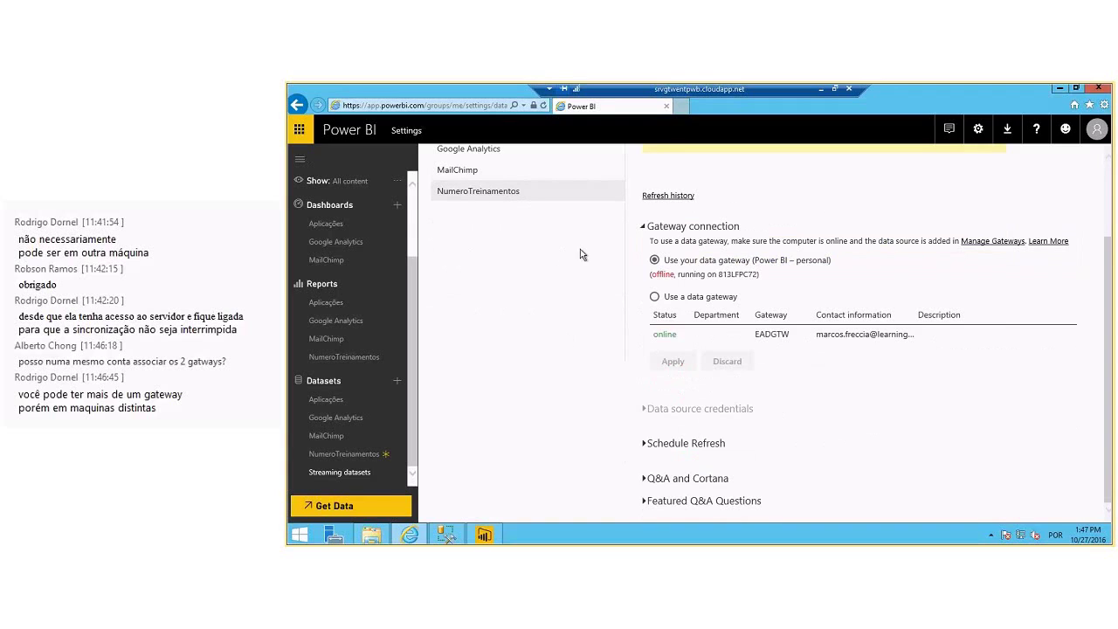
left_click(655, 298)
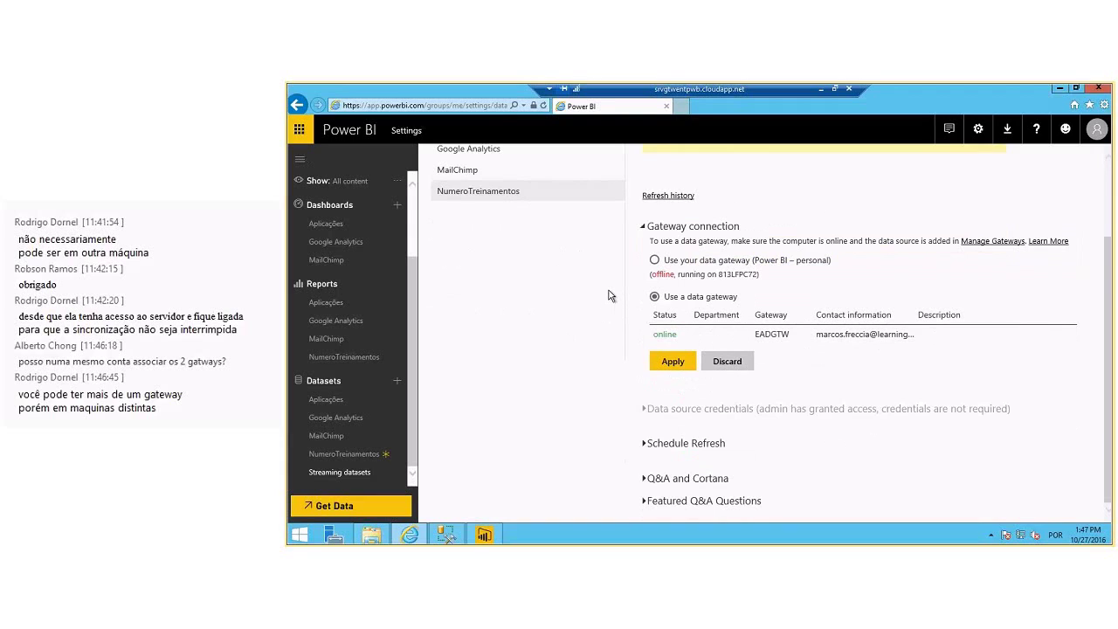
left_click(679, 364)
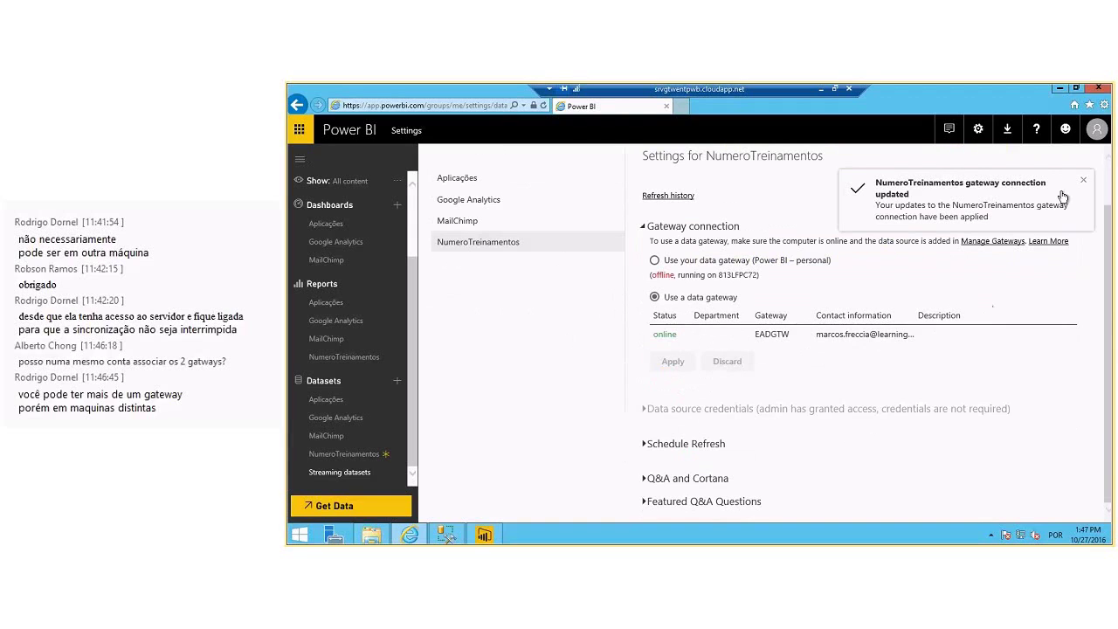
left_click(1083, 180)
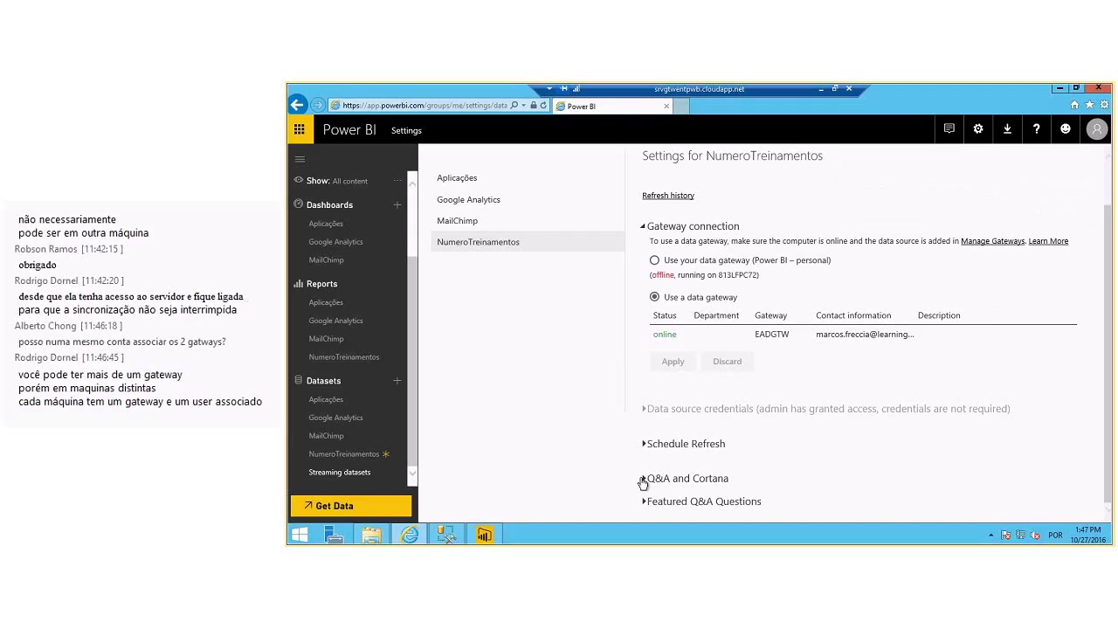
- Turn on daily scheduled refresh in the (UTC-03:00) Brasilia time zone
left_click(644, 444)
scroll(699, 394, "down", 2)
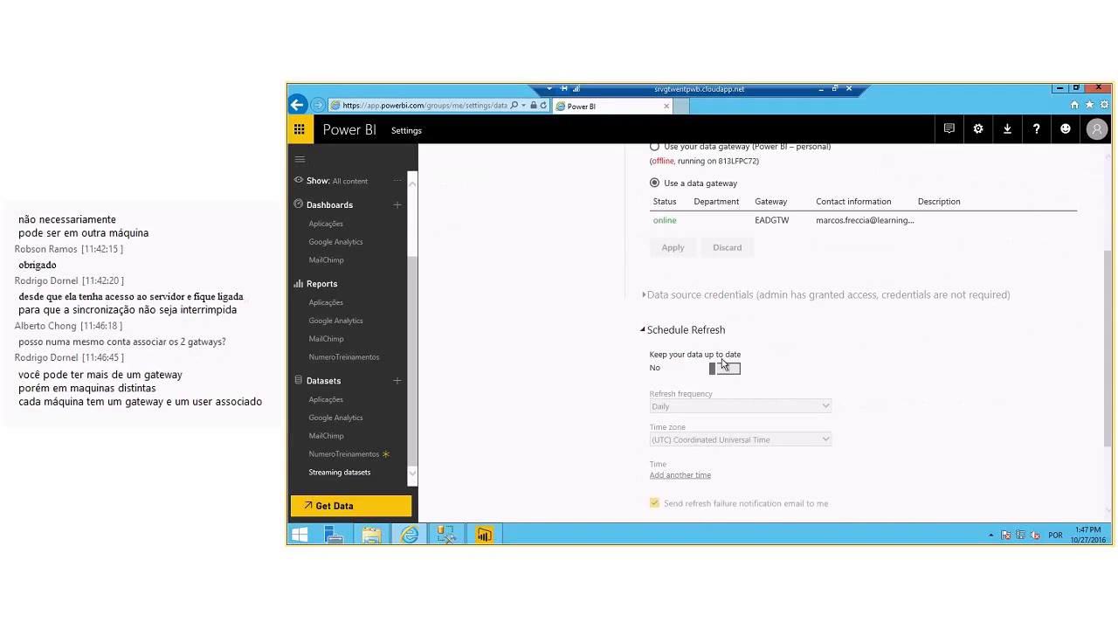
left_click(723, 366)
scroll(527, 472, "down", 2)
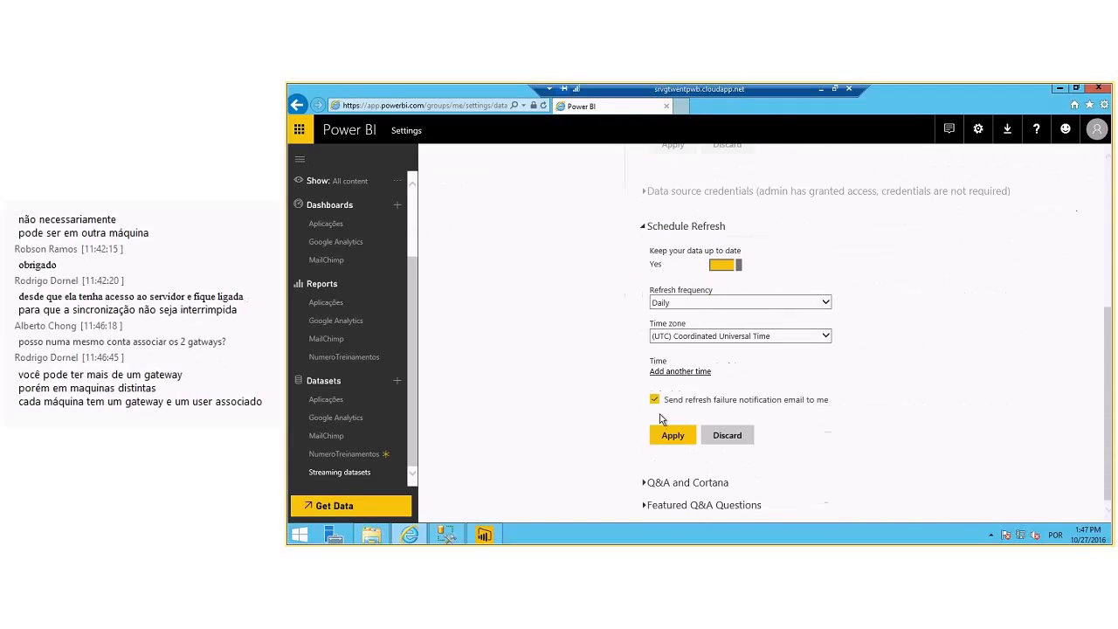
left_click(686, 303)
left_click(688, 313)
left_click(826, 335)
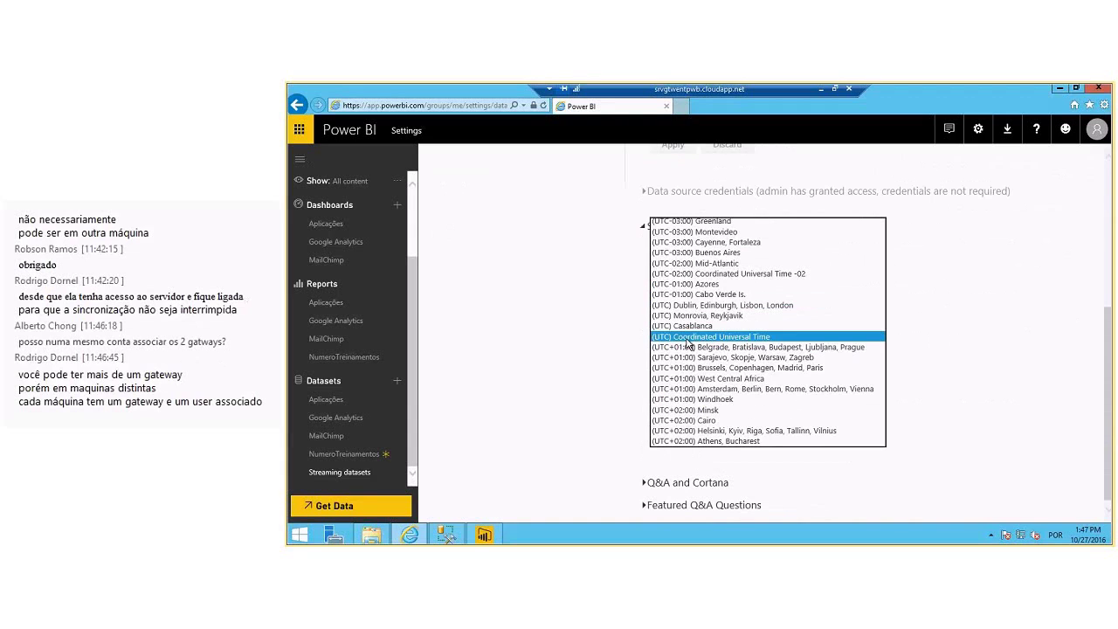
left_click(687, 339)
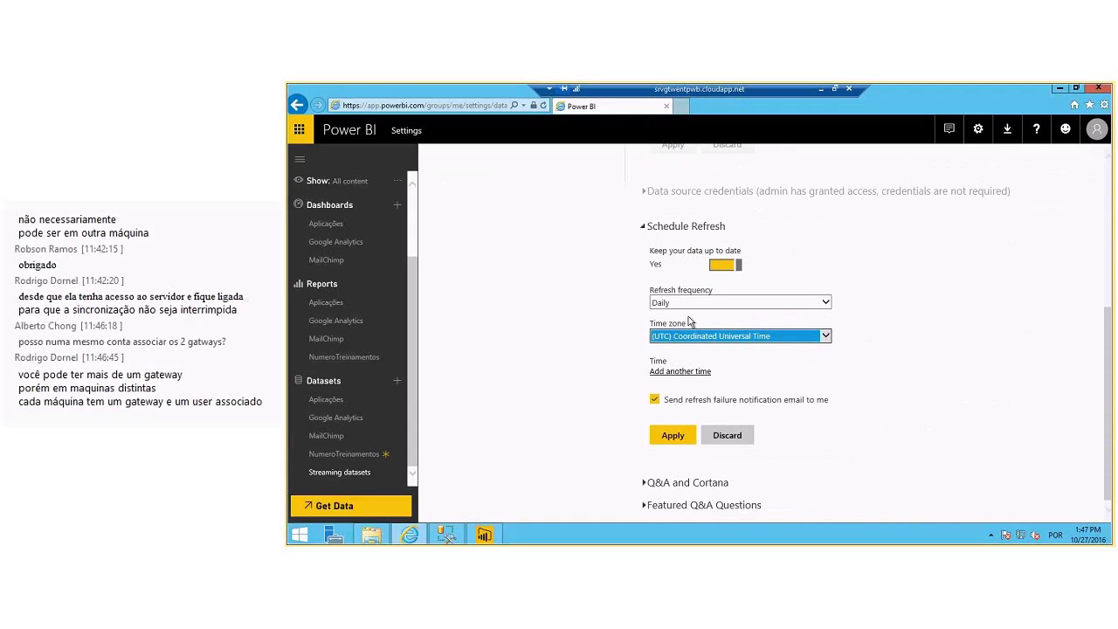
left_click(690, 336)
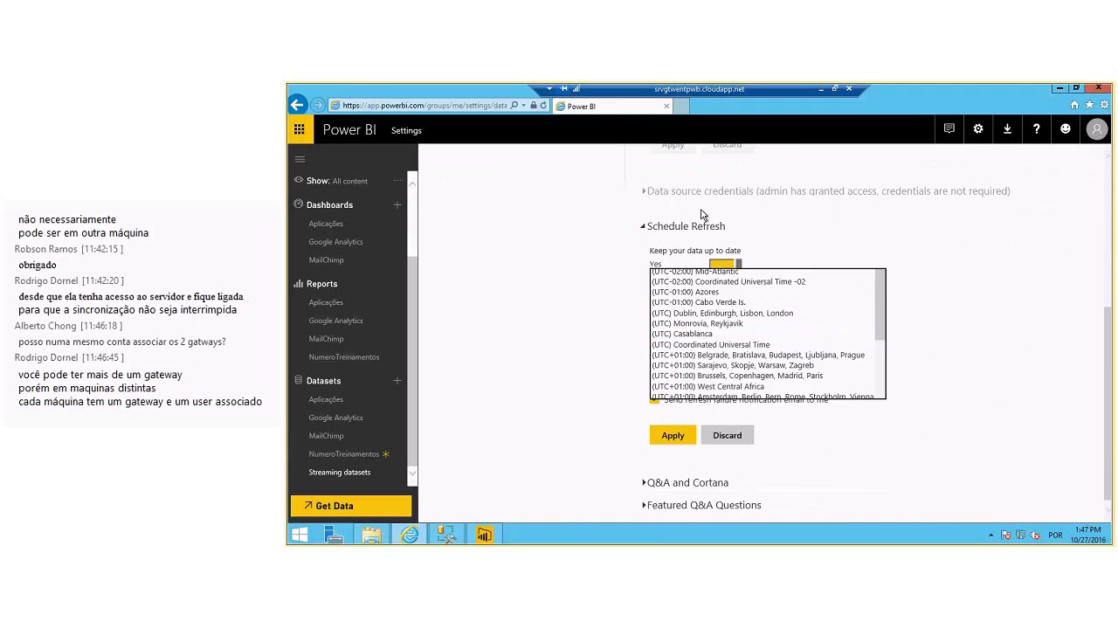
left_click(700, 215)
left_click(690, 335)
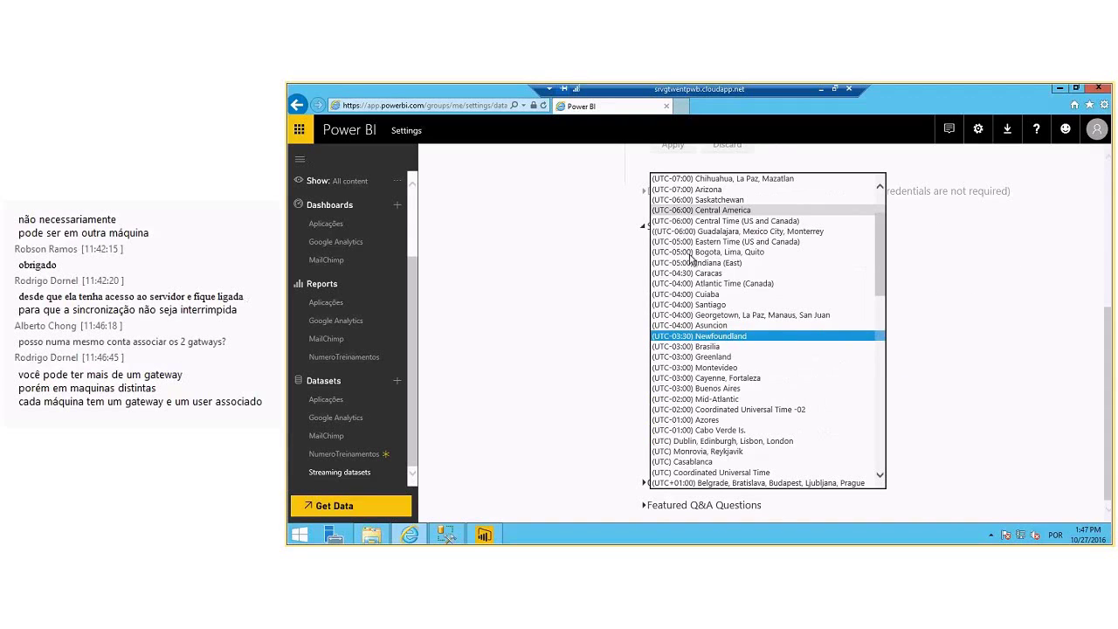
left_click(695, 335)
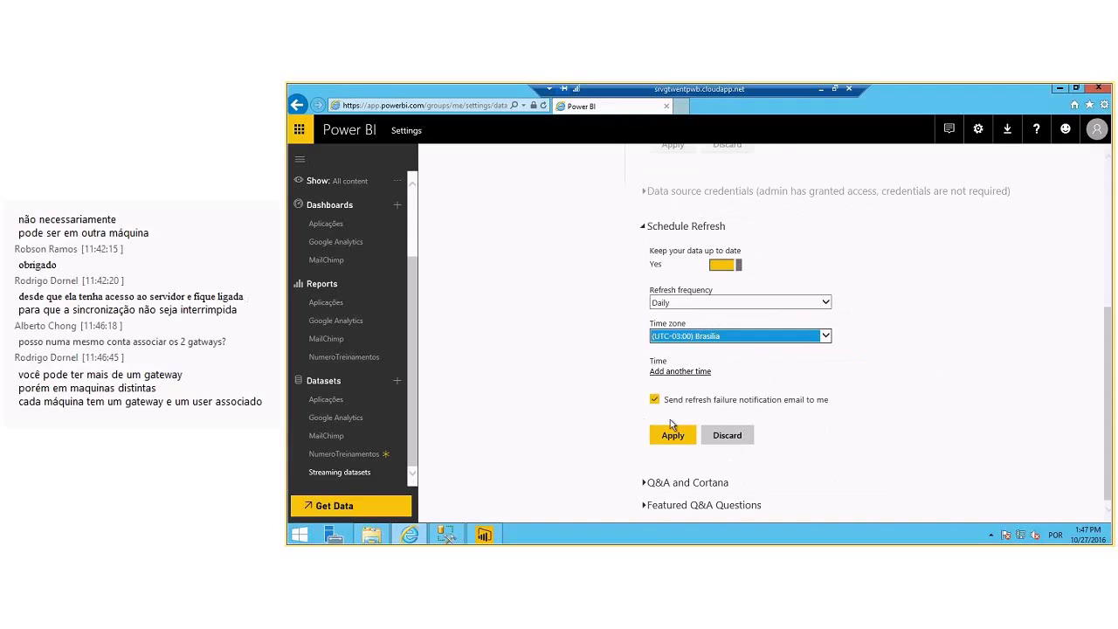
- Add a 12:00 AM refresh time, apply the schedule, and clear the notifications
left_click(670, 375)
left_click(668, 374)
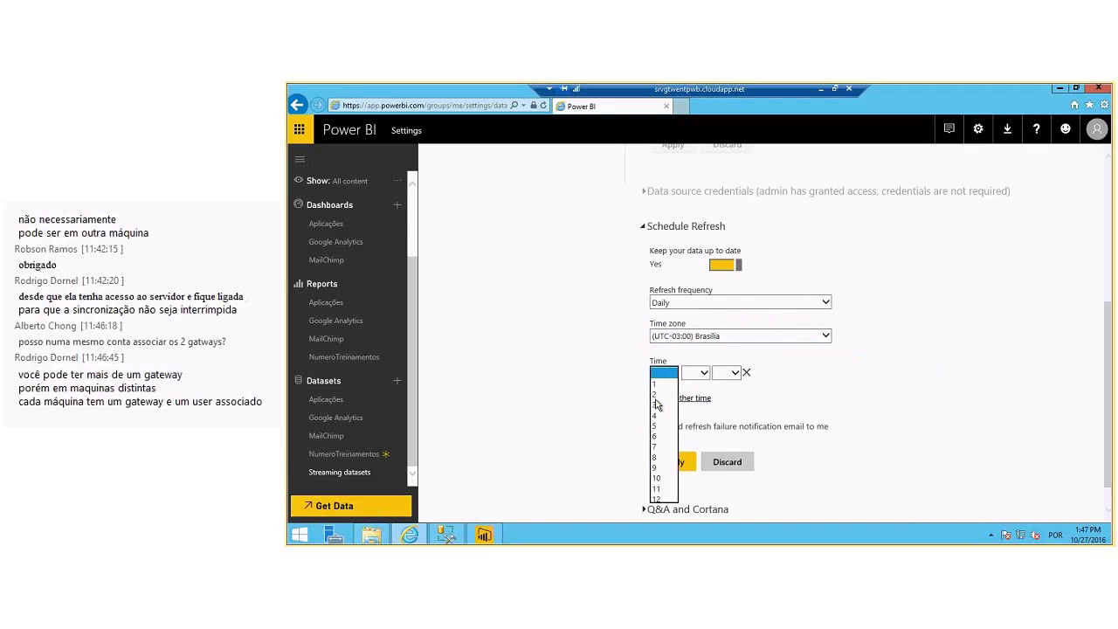
left_click(663, 501)
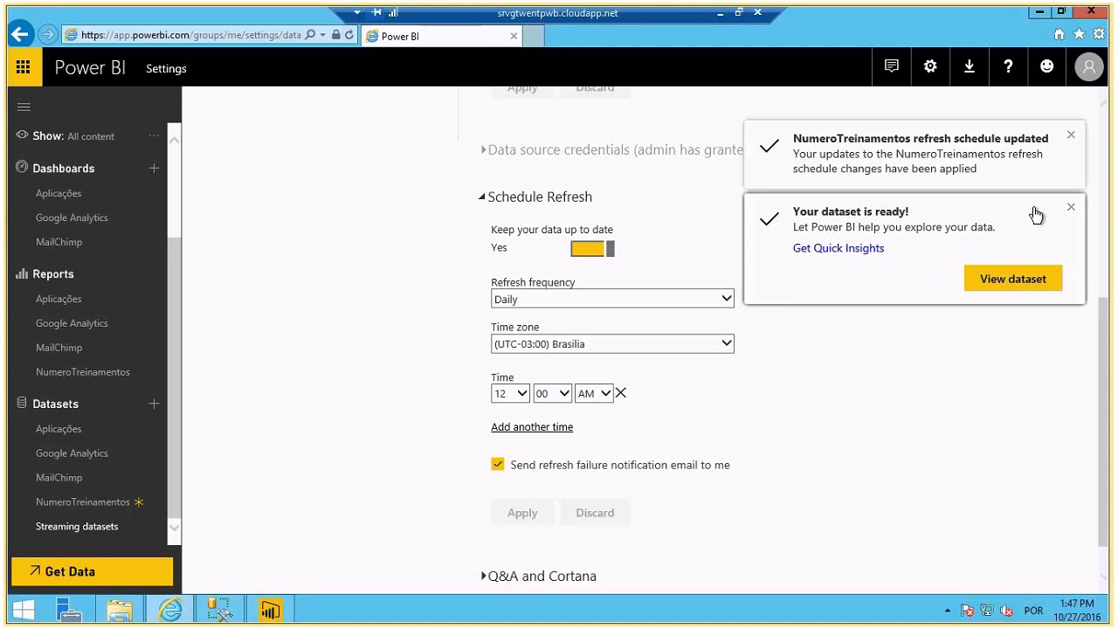
left_click(1071, 208)
left_click(1070, 136)
scroll(390, 307, "up", 5)
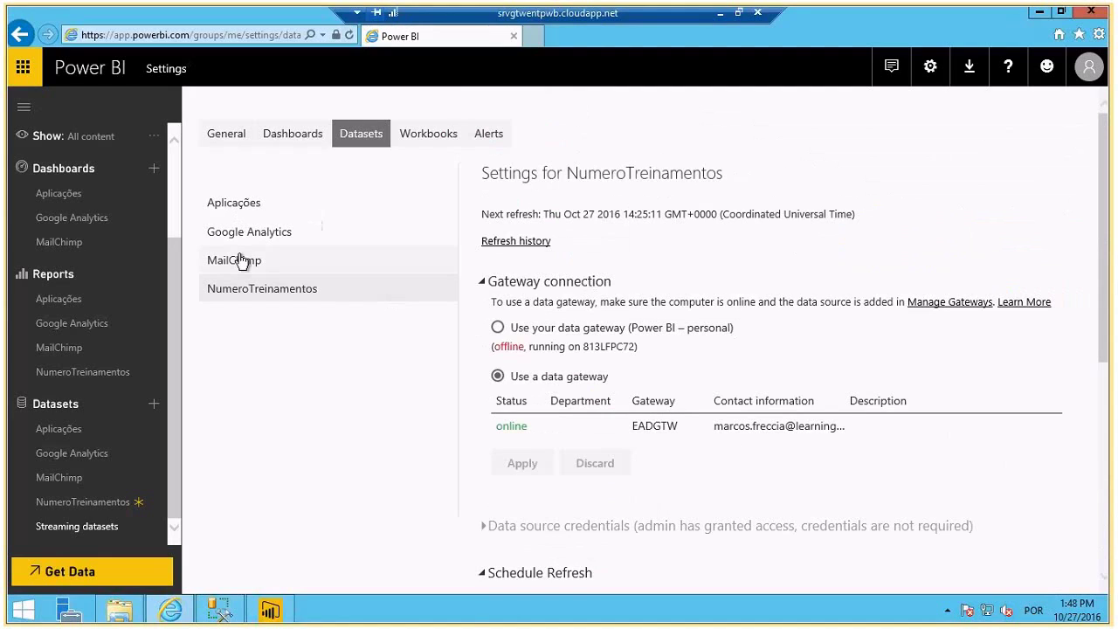
- View the Aplicações dataset's settings page
left_click(234, 208)
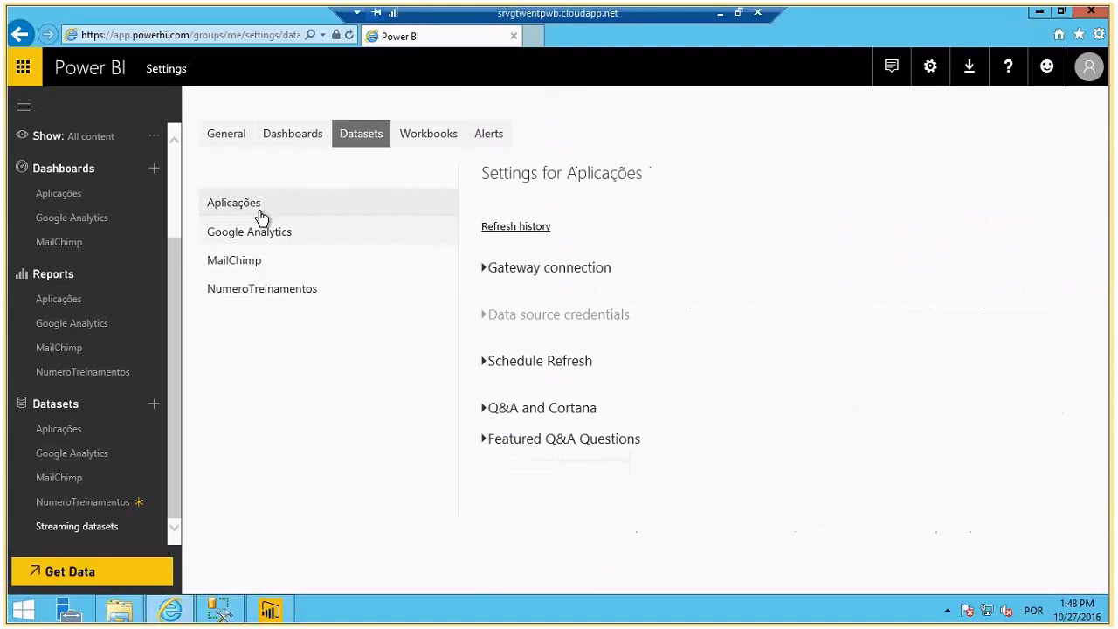
scroll(607, 397, "down", 1)
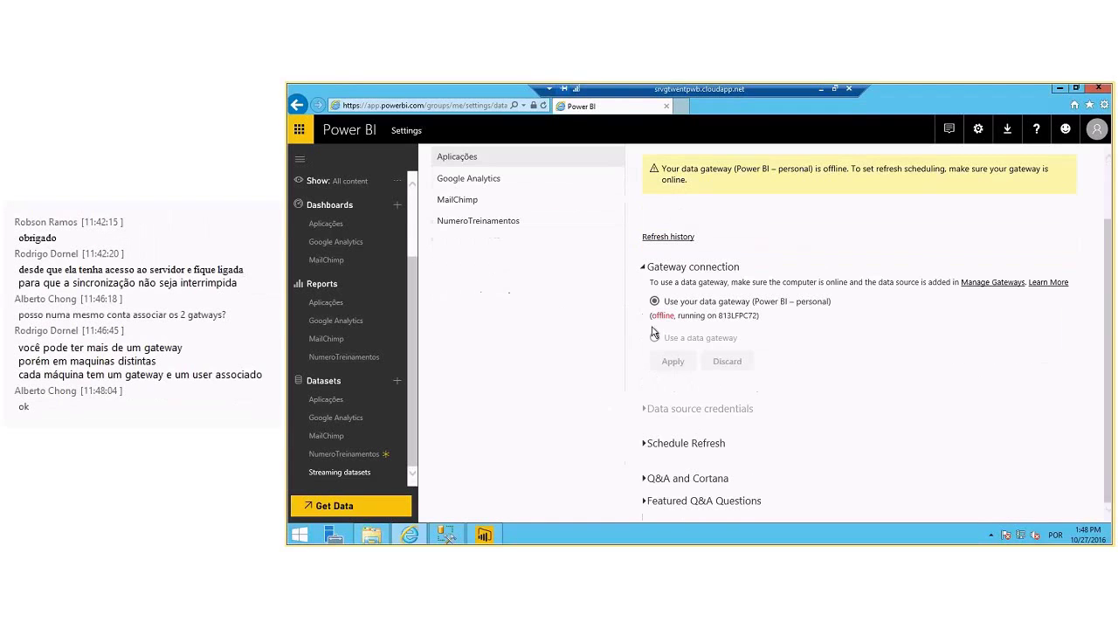
scroll(664, 330, "up", 1)
scroll(664, 335, "down", 1)
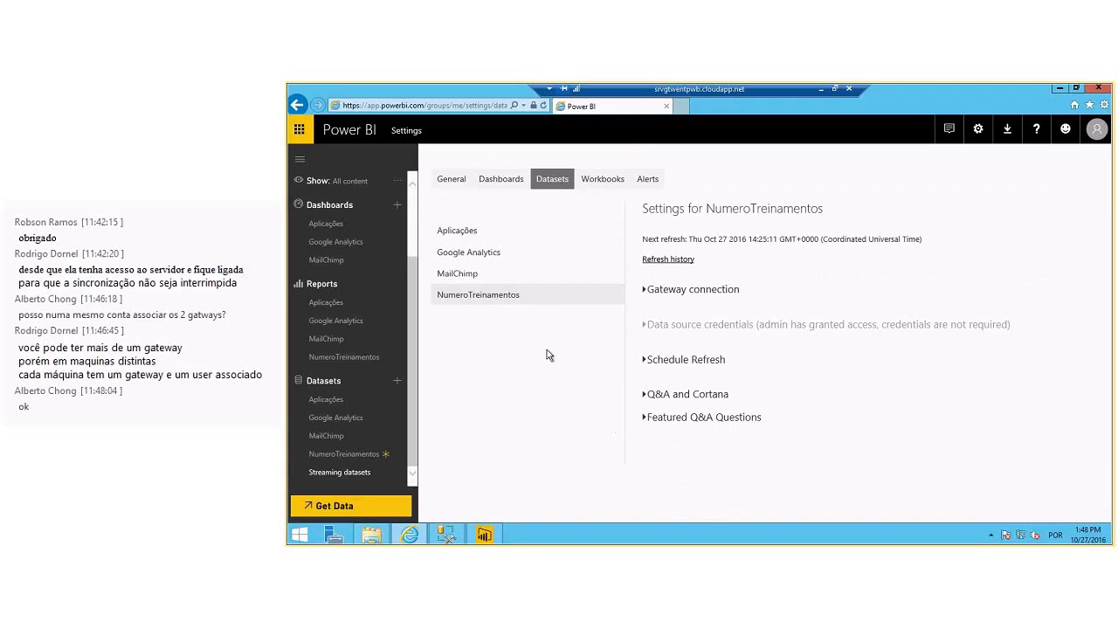
- In Power BI Desktop, start a new report and close the pie-chart report window
left_click(484, 535)
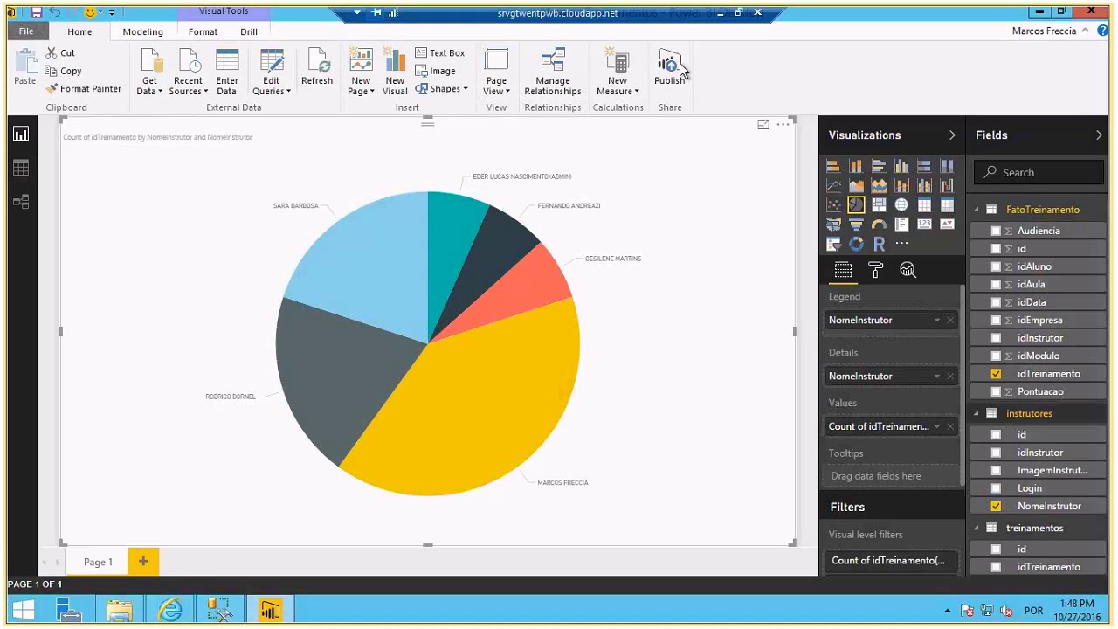
left_click(38, 33)
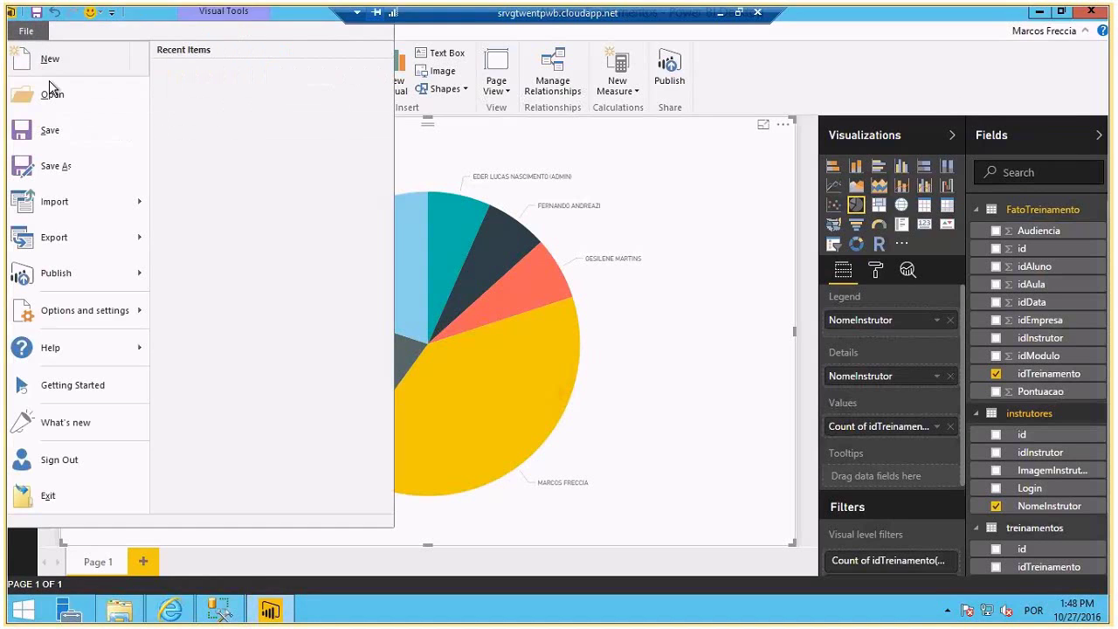
left_click(60, 57)
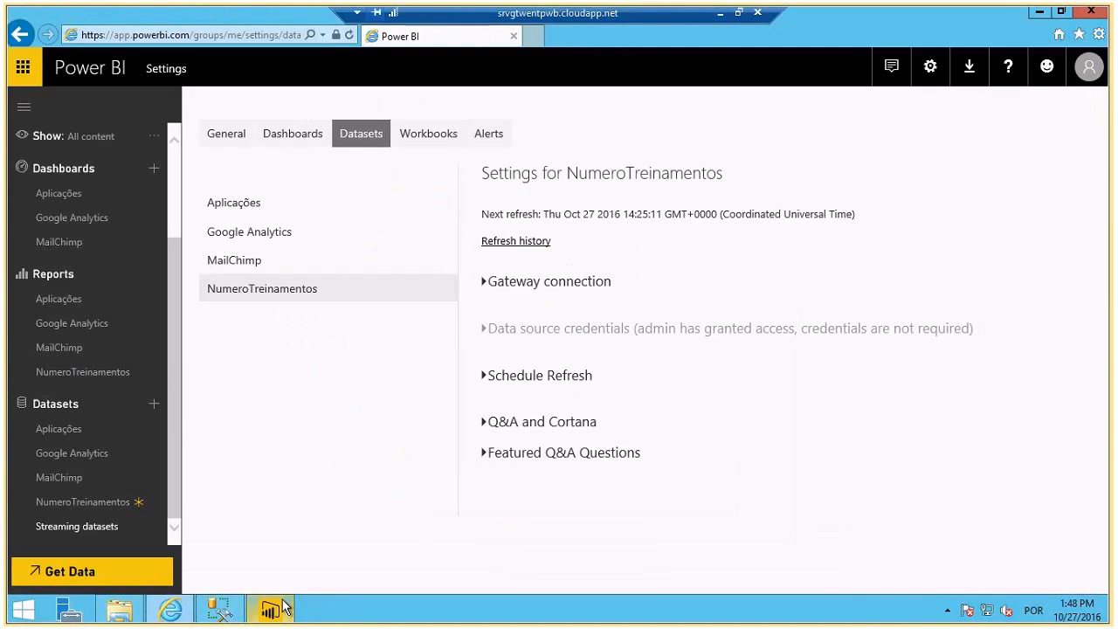
right_click(270, 609)
left_click(252, 567)
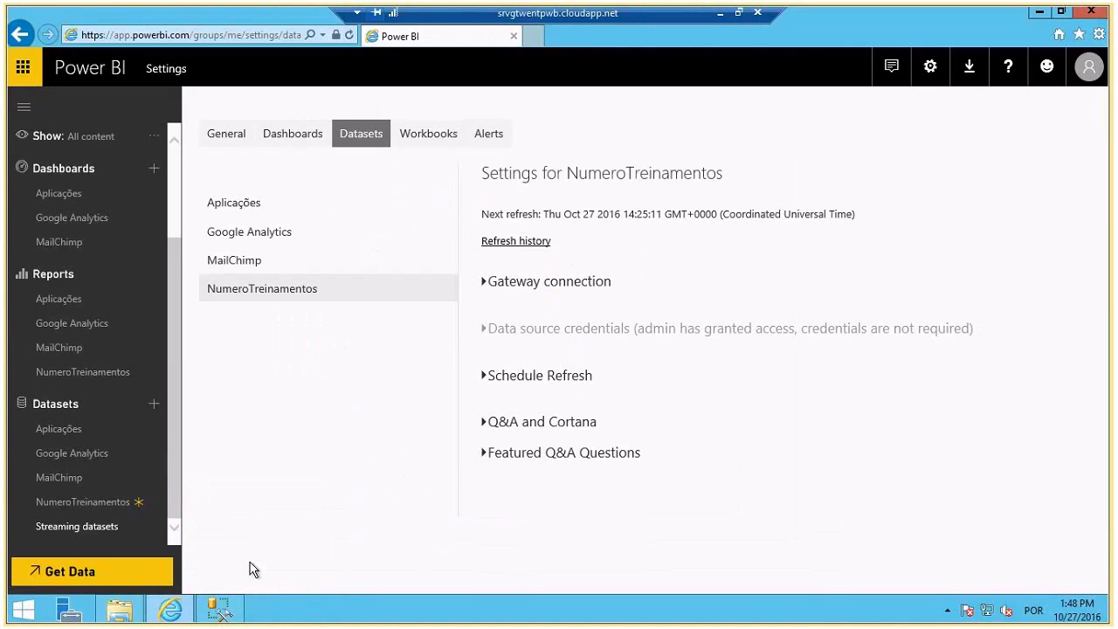
- Launch Power BI Desktop from the Start search and bring the new window forward
key("super")
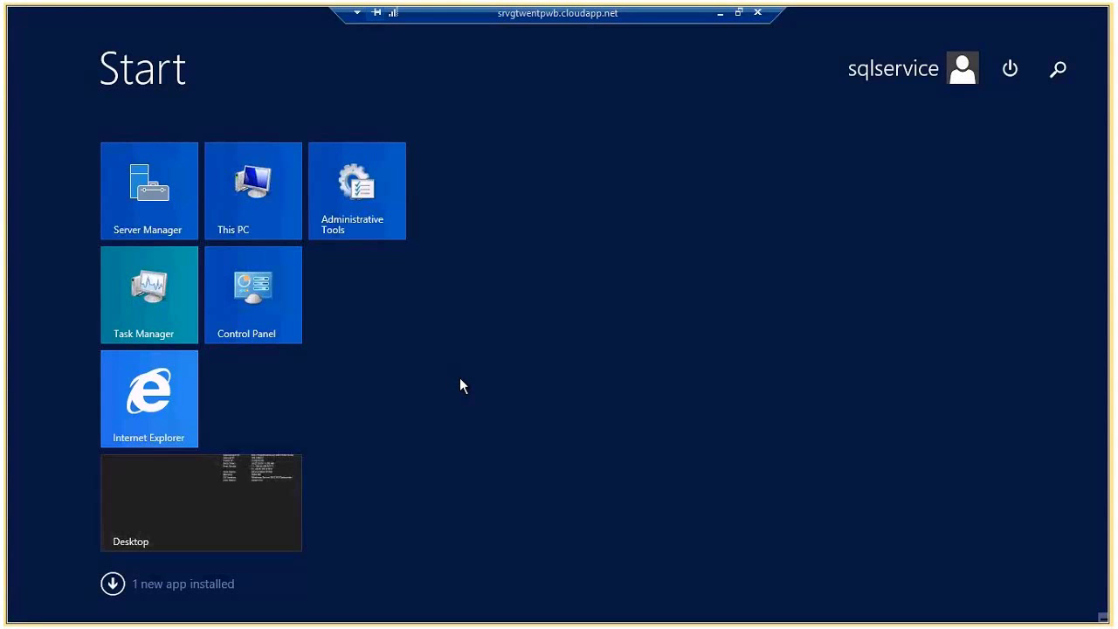
type("power")
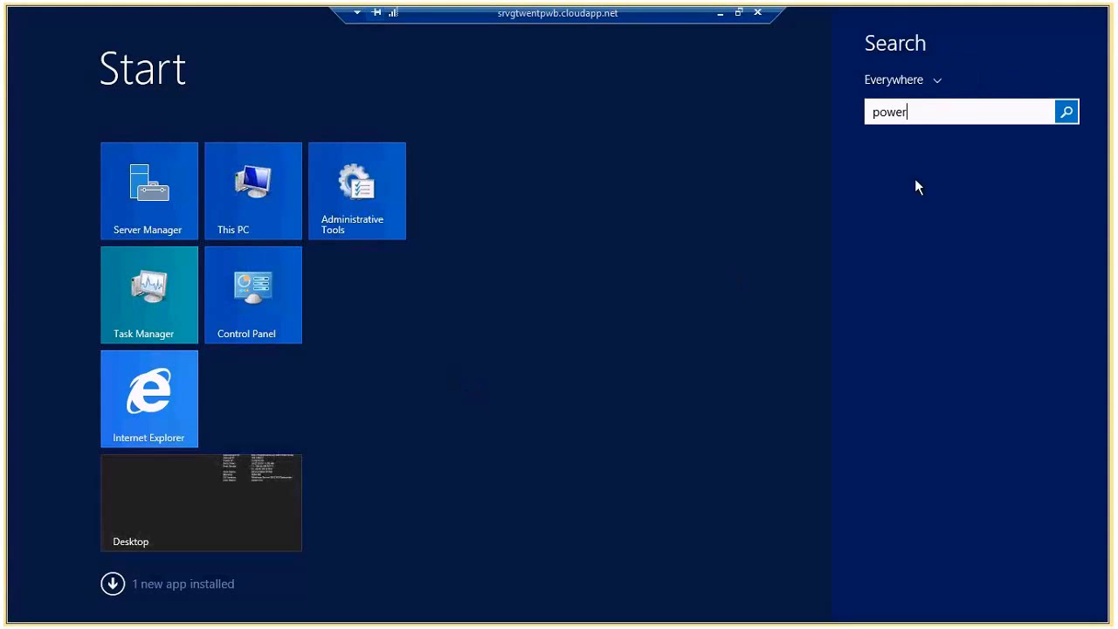
type(" BI Desktop")
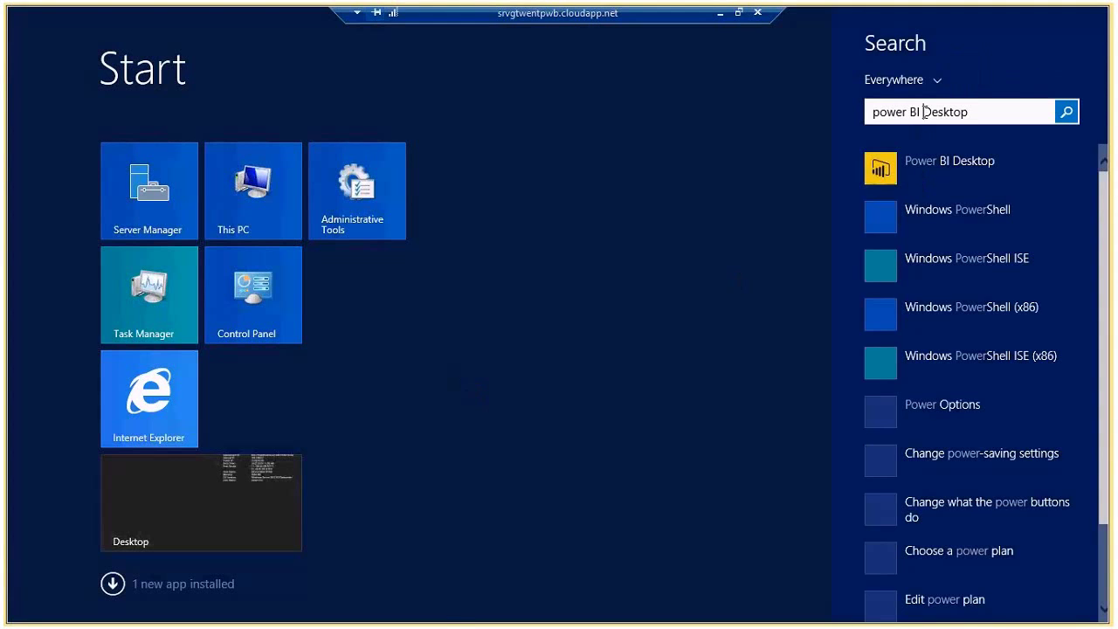
key("Return")
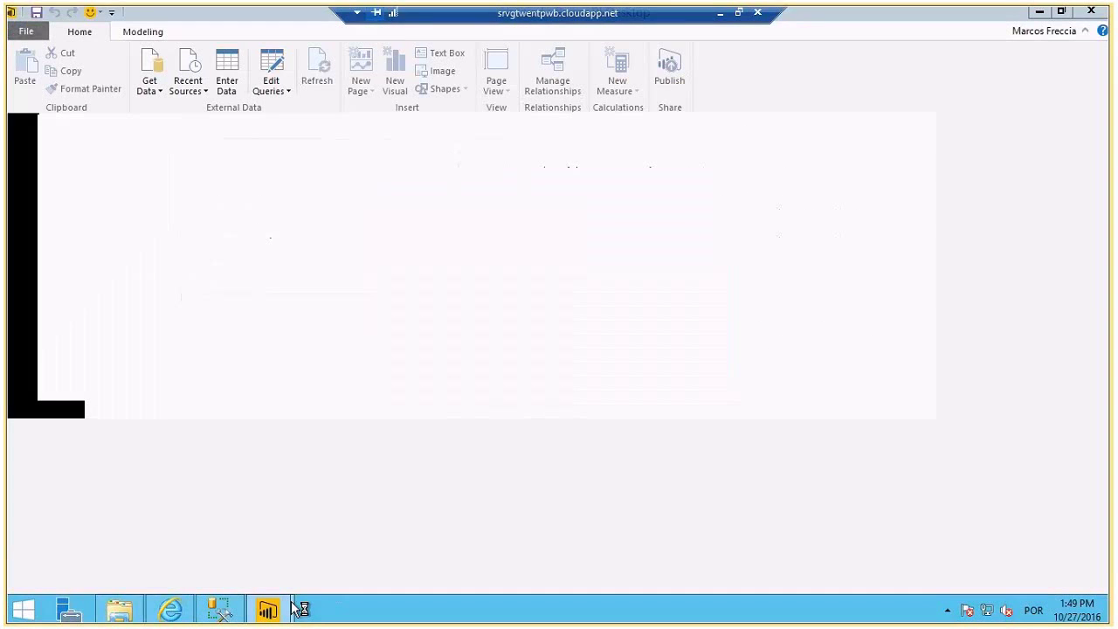
mouse_move(294, 609)
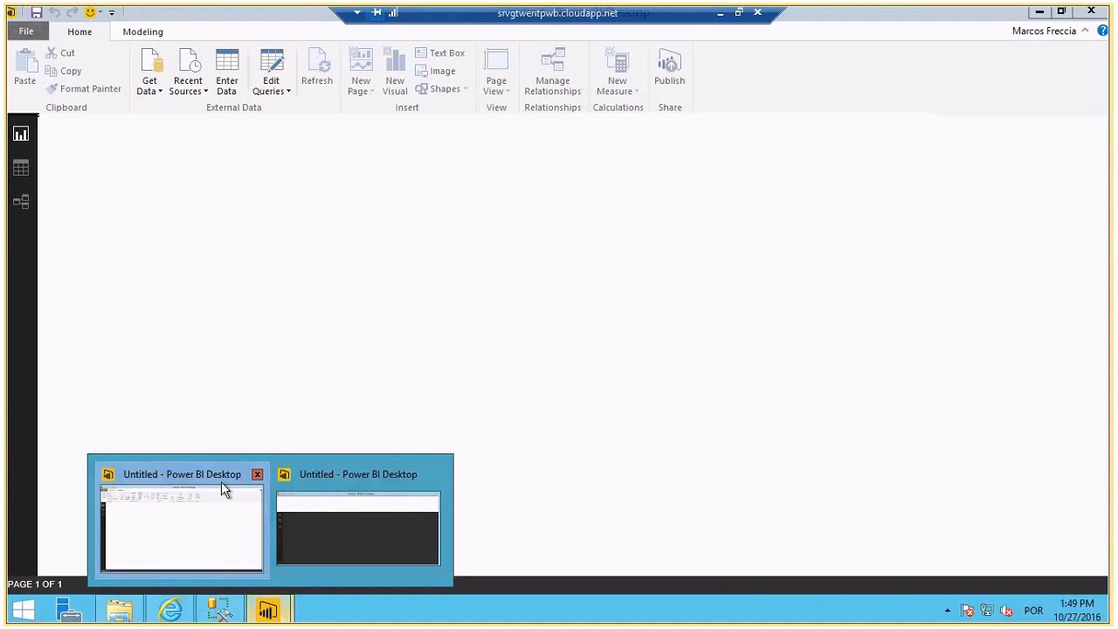
left_click(221, 485)
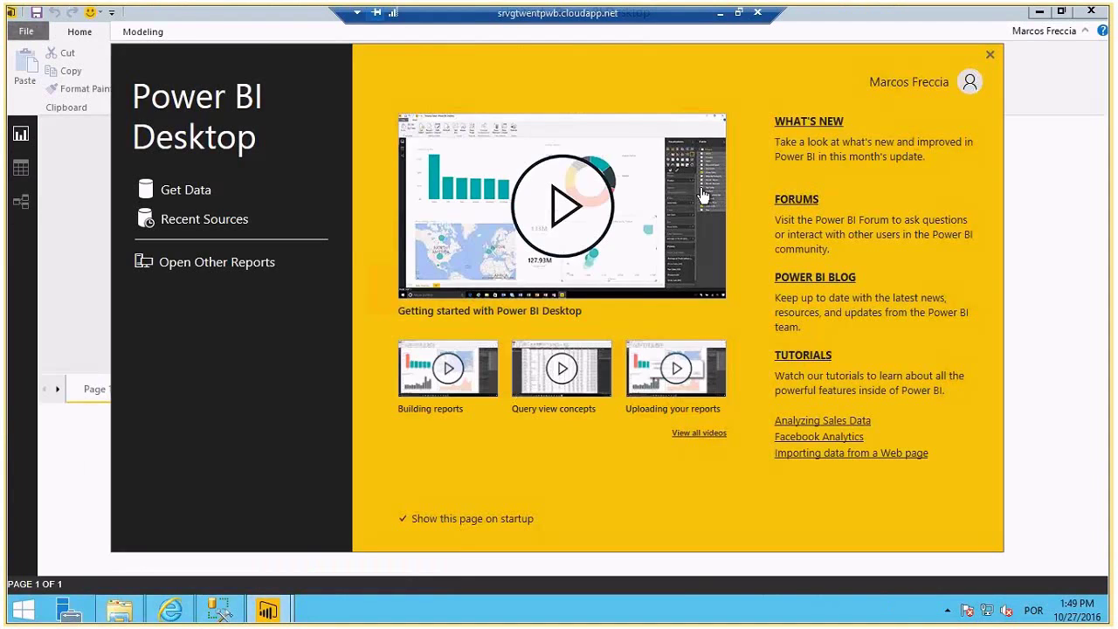
- Begin a SQL Server Get Data connection with server SRVGTWENTPWB and database EAD_DW
key("Escape")
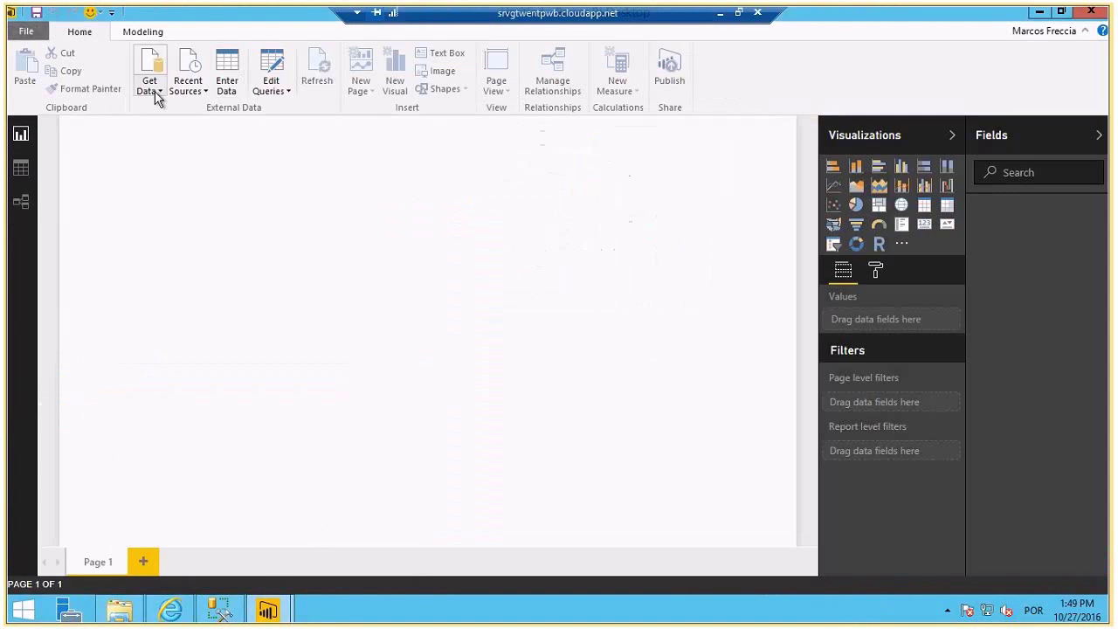
left_click(152, 93)
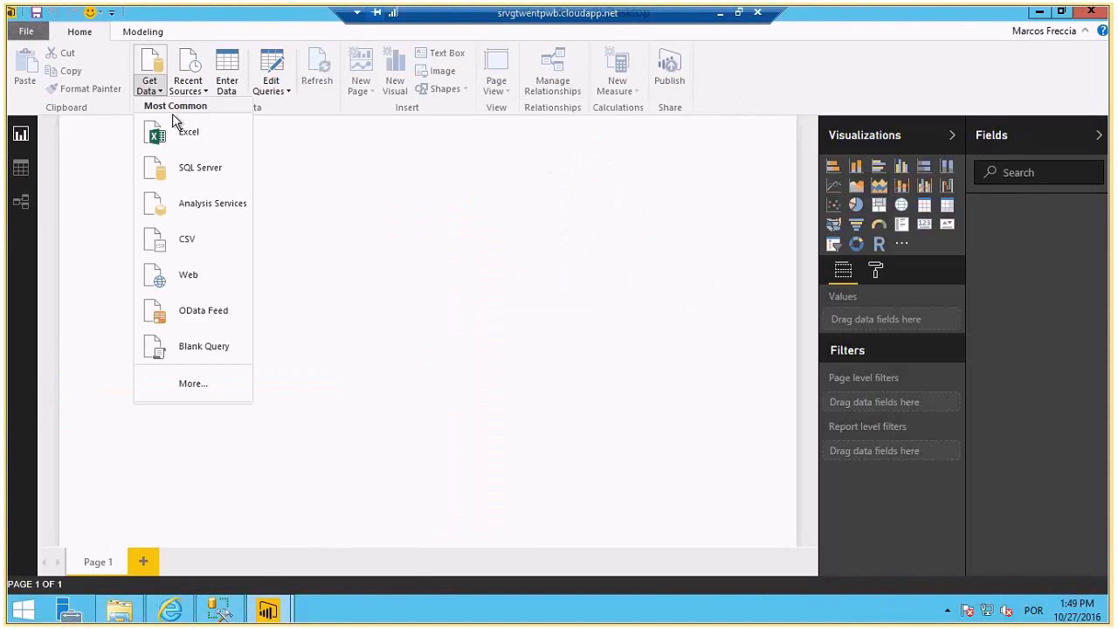
left_click(187, 165)
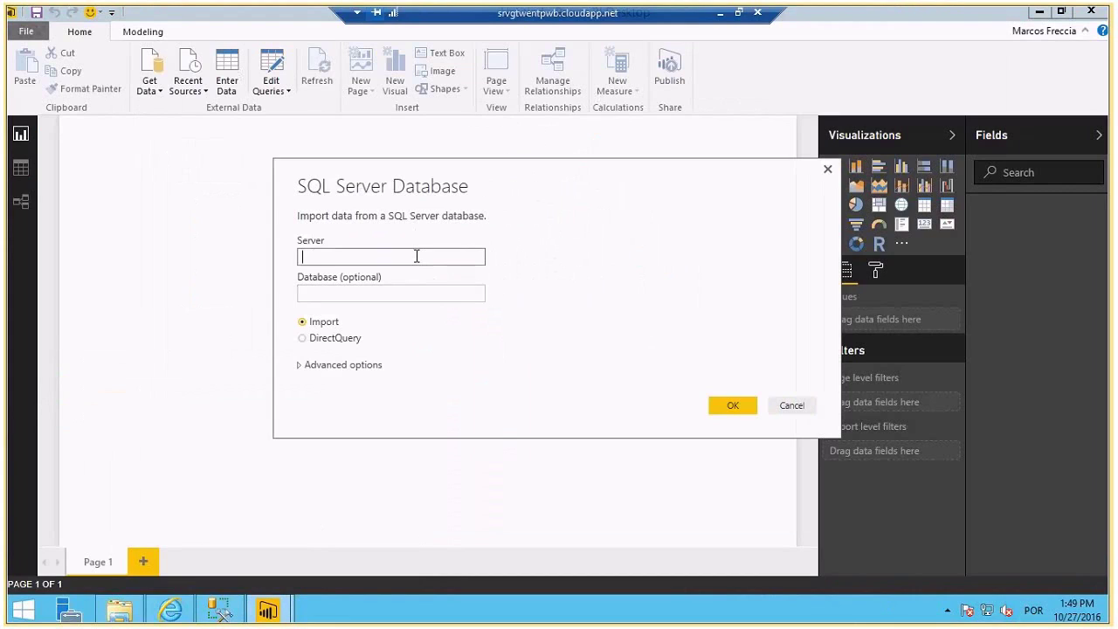
type("SRVGTWENTPWB")
left_click(332, 294)
type("EAD_DW")
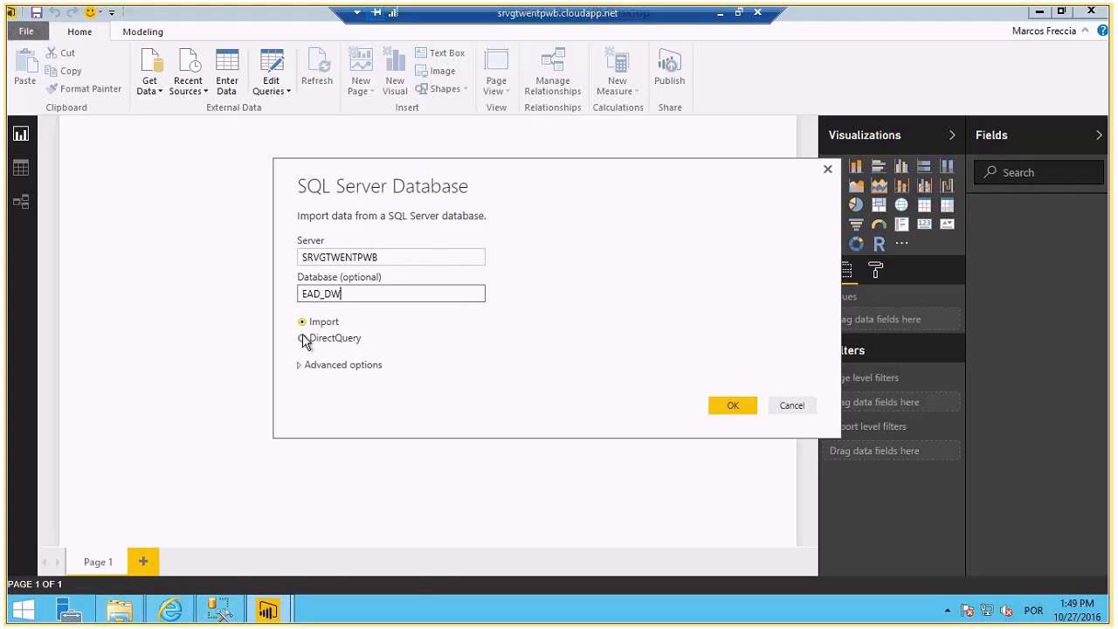
left_click(278, 614)
- In the other Desktop window, cancel SQL Server and choose Get Data > Analysis Services instead
left_click(358, 525)
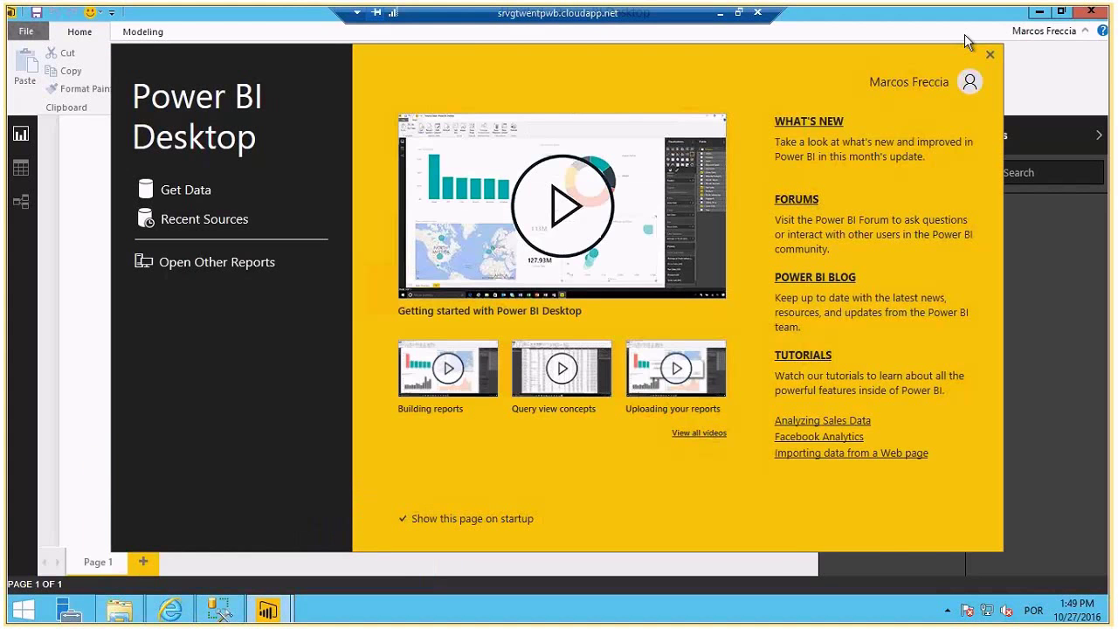
left_click(990, 54)
left_click(158, 93)
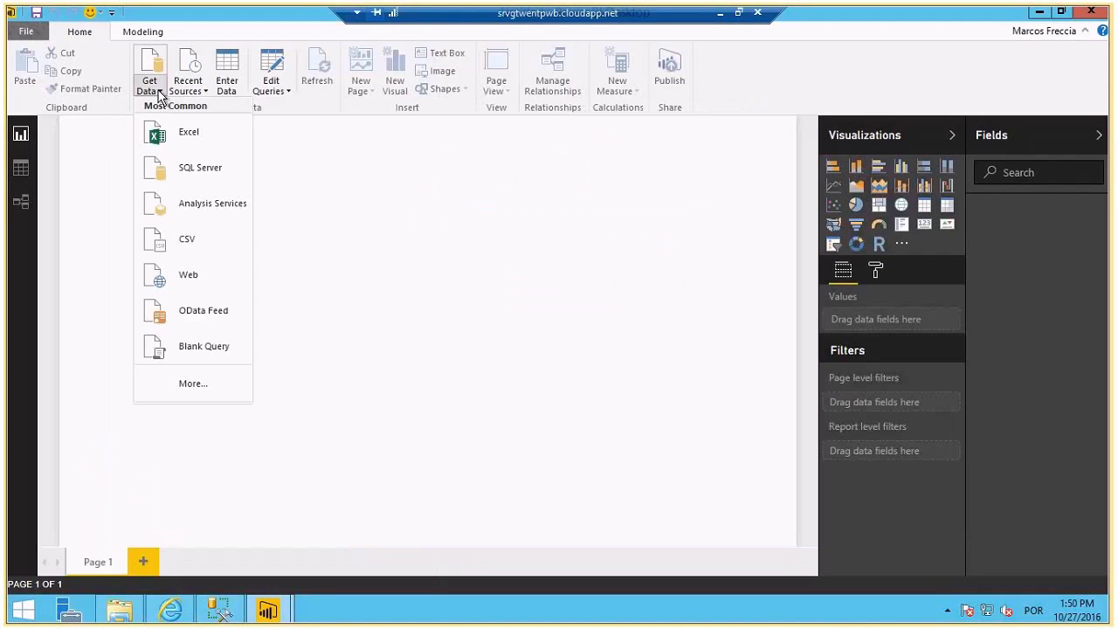
left_click(204, 172)
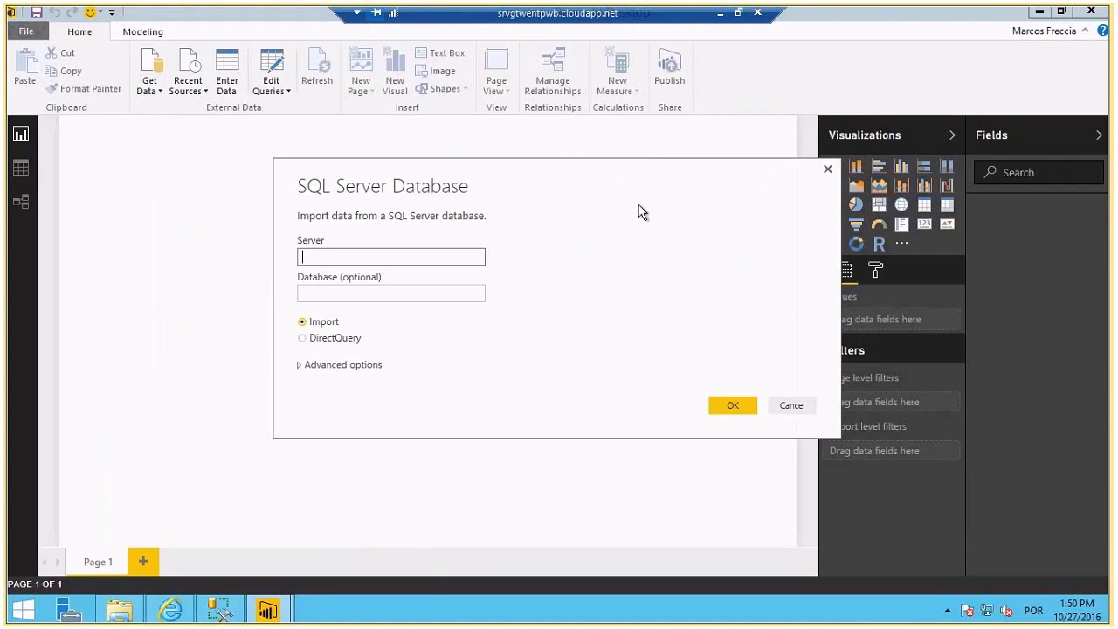
key("Escape")
left_click(158, 93)
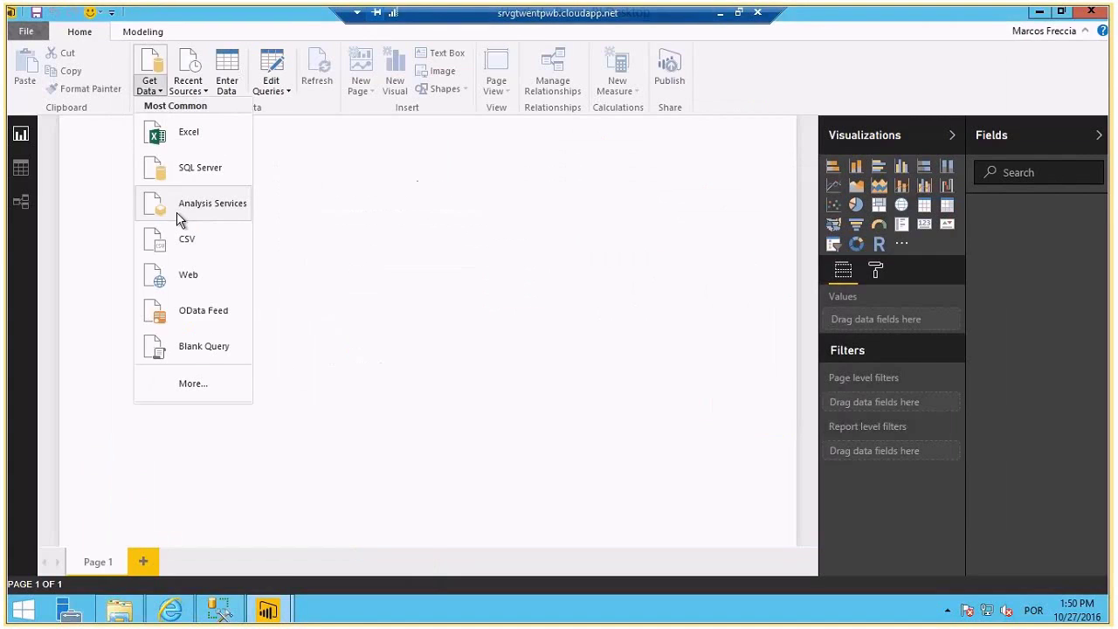
left_click(182, 219)
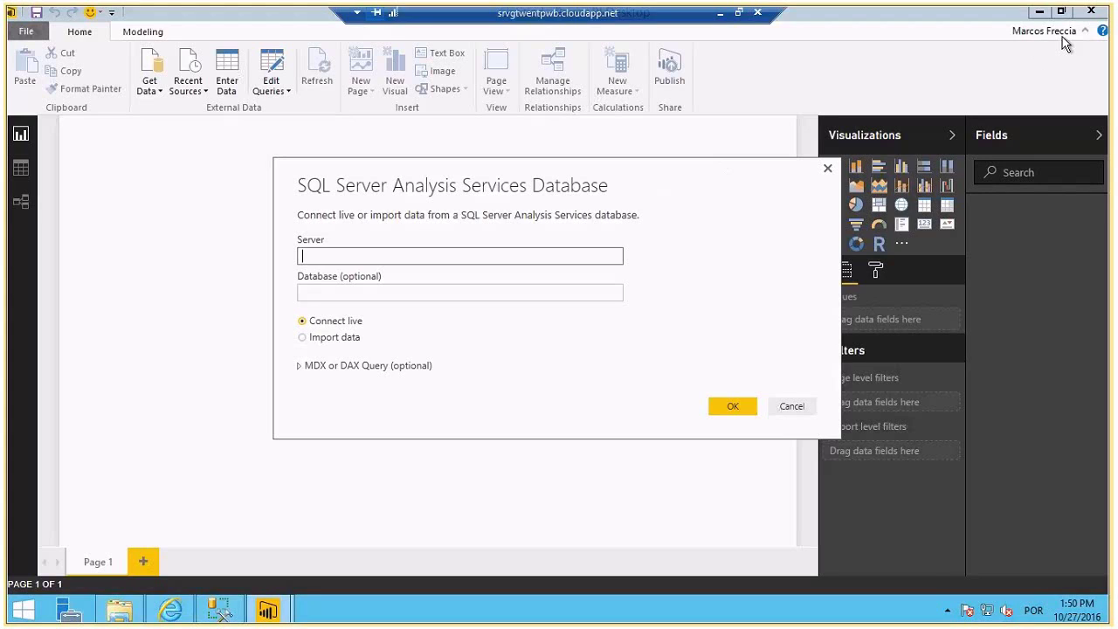
- Connect to Analysis Services server SRVGTWENTPWB, database EAD_CUBO, in import mode
left_click(334, 339)
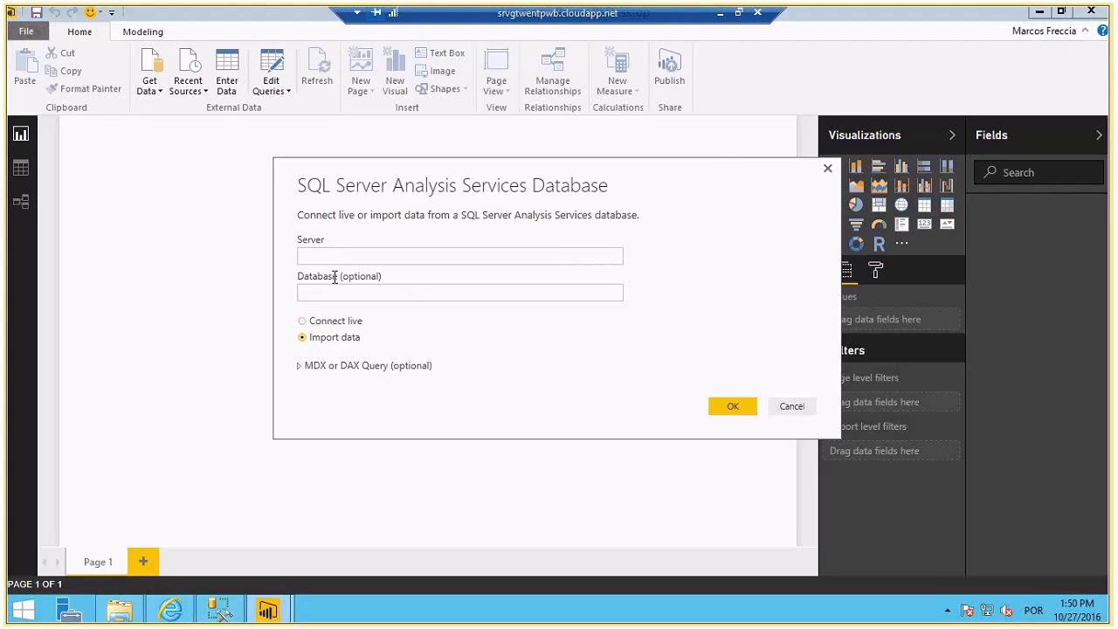
left_click(378, 253)
type("SRV")
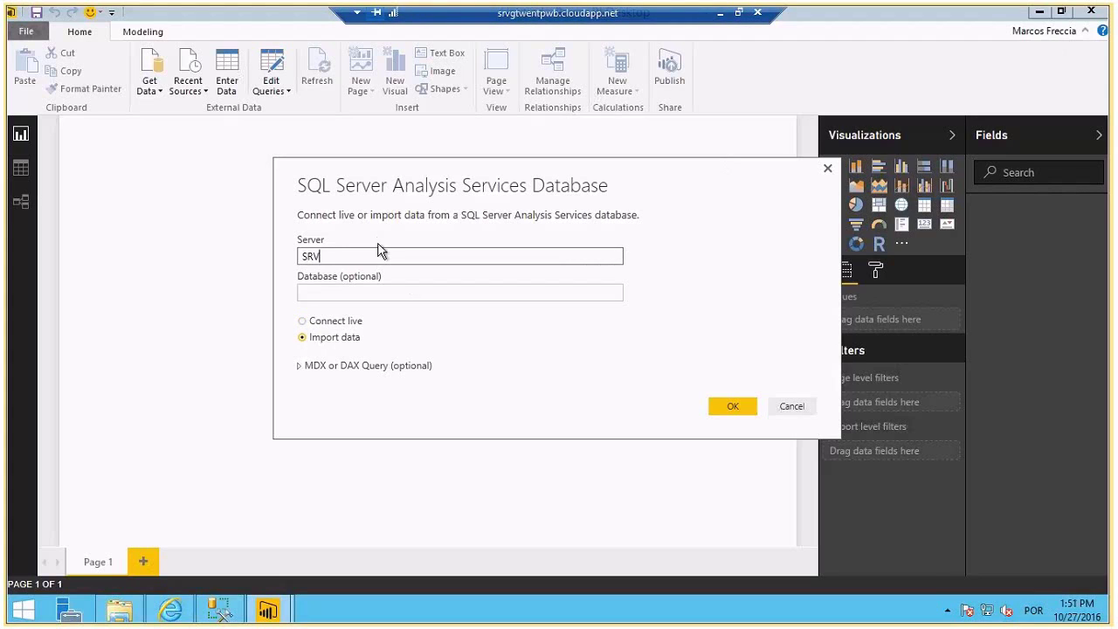
type("GTWENTPWB")
key("Tab")
type("EAD_CUBO")
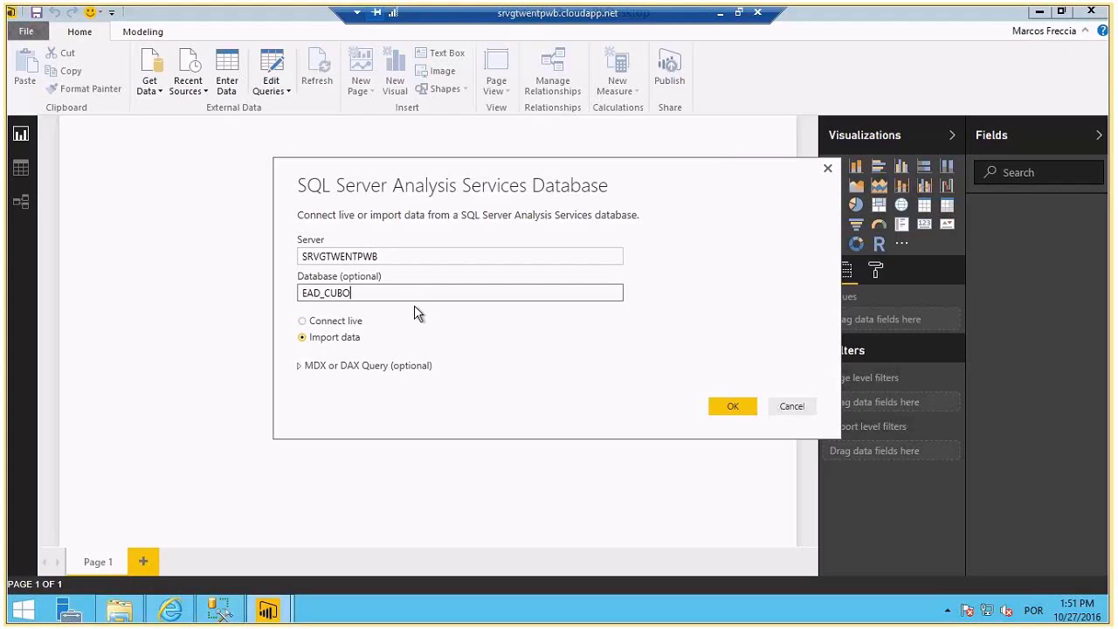
left_click(728, 403)
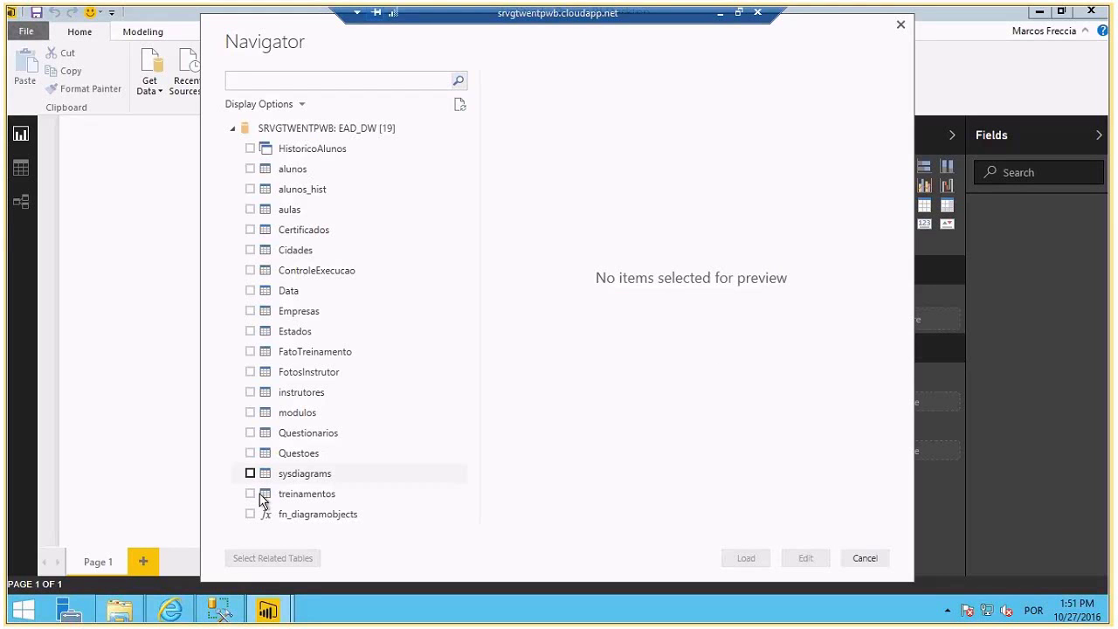
- Load the treinamentos, FatoTreinamento and instrutores tables, connecting with current Windows credentials
left_click(262, 496)
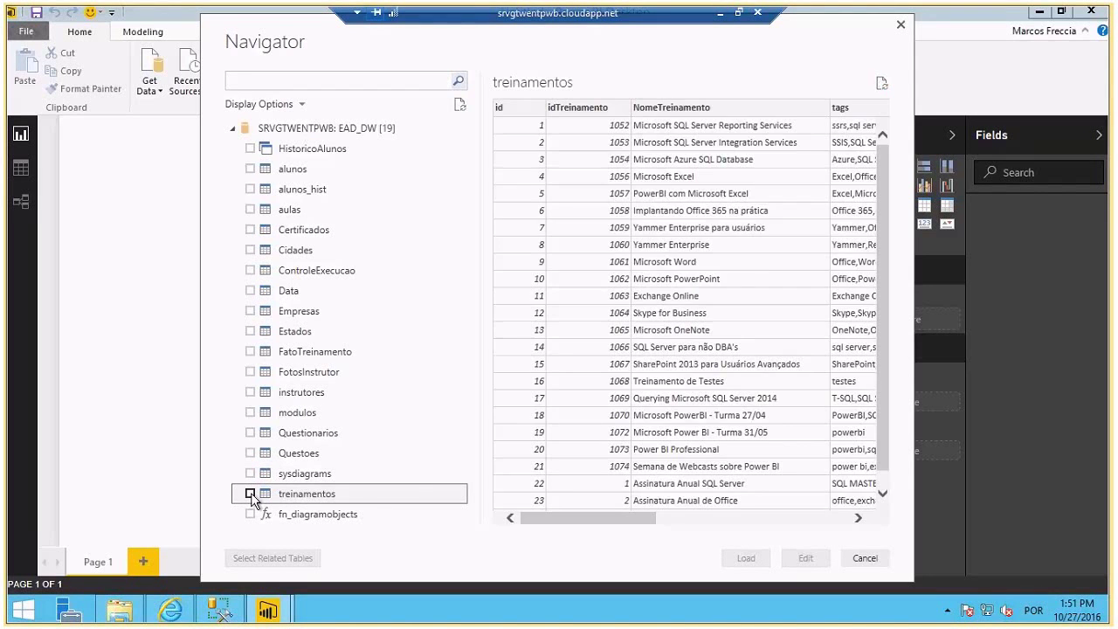
left_click(251, 495)
left_click(250, 352)
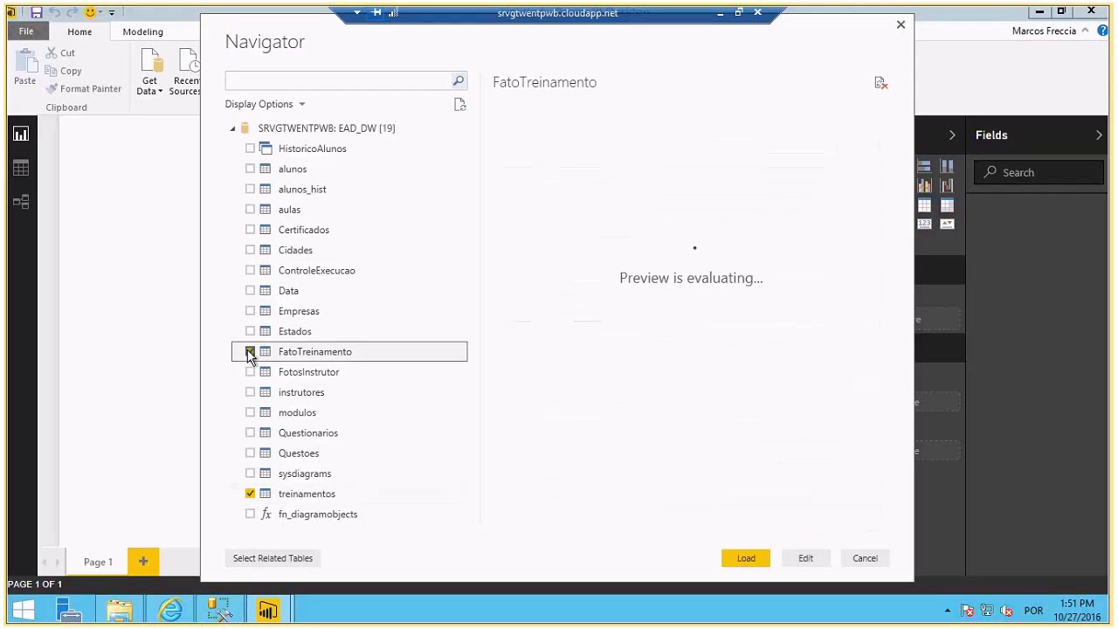
left_click(254, 387)
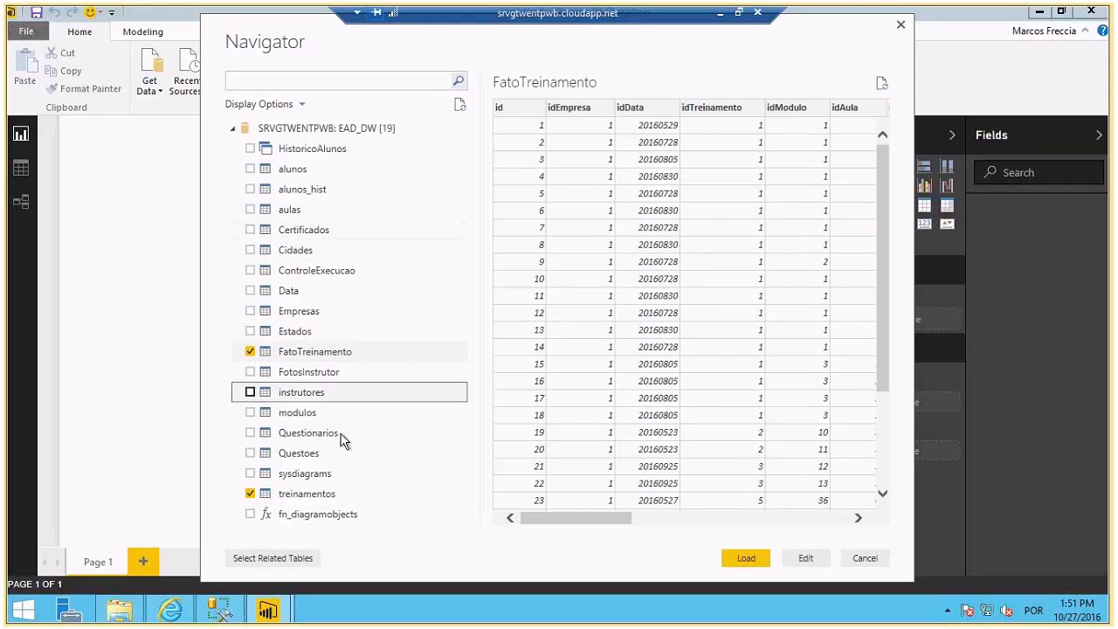
left_click(744, 559)
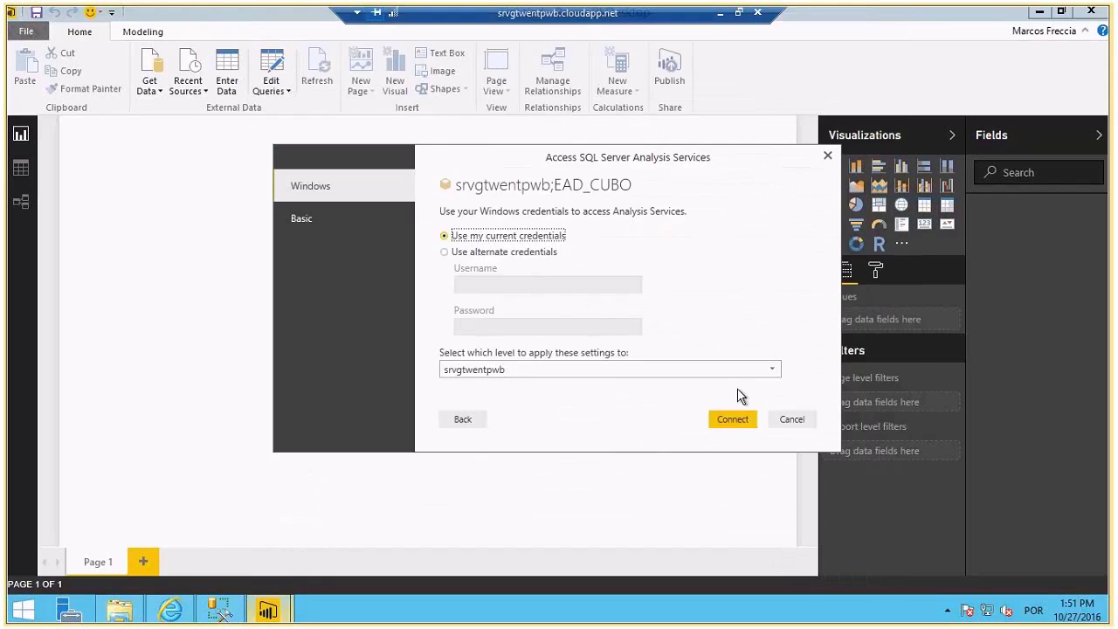
mouse_move(267, 609)
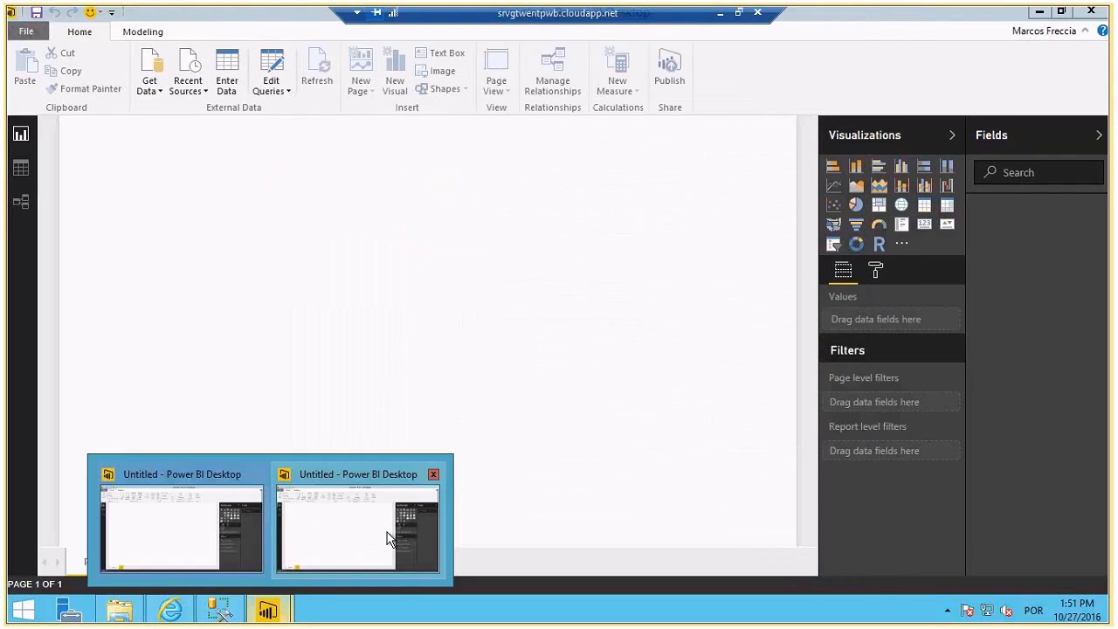
left_click(392, 532)
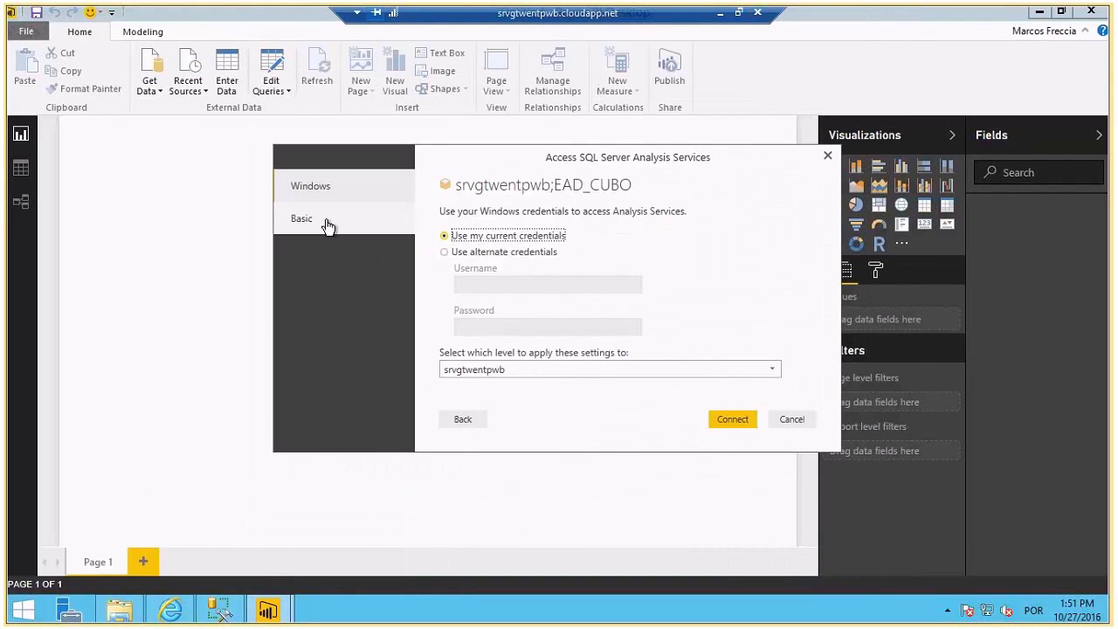
left_click(730, 423)
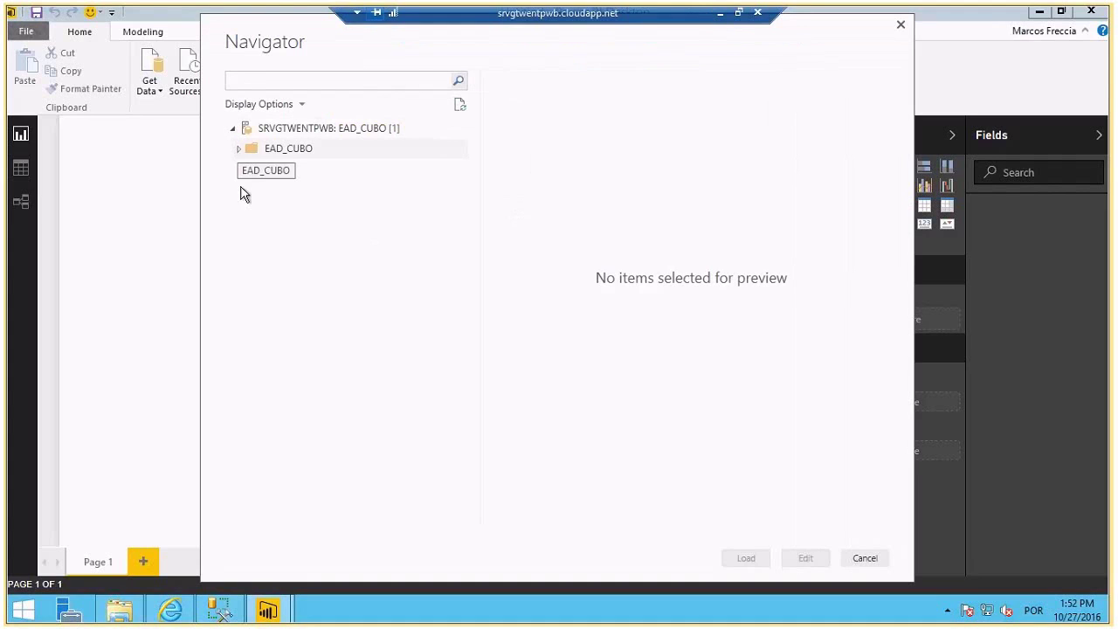
- From EAD_CUBO, load Treinamentos, Instrutores and the Audiencia_Real, Visualizações and Pontação measures
left_click(240, 148)
left_click(240, 169)
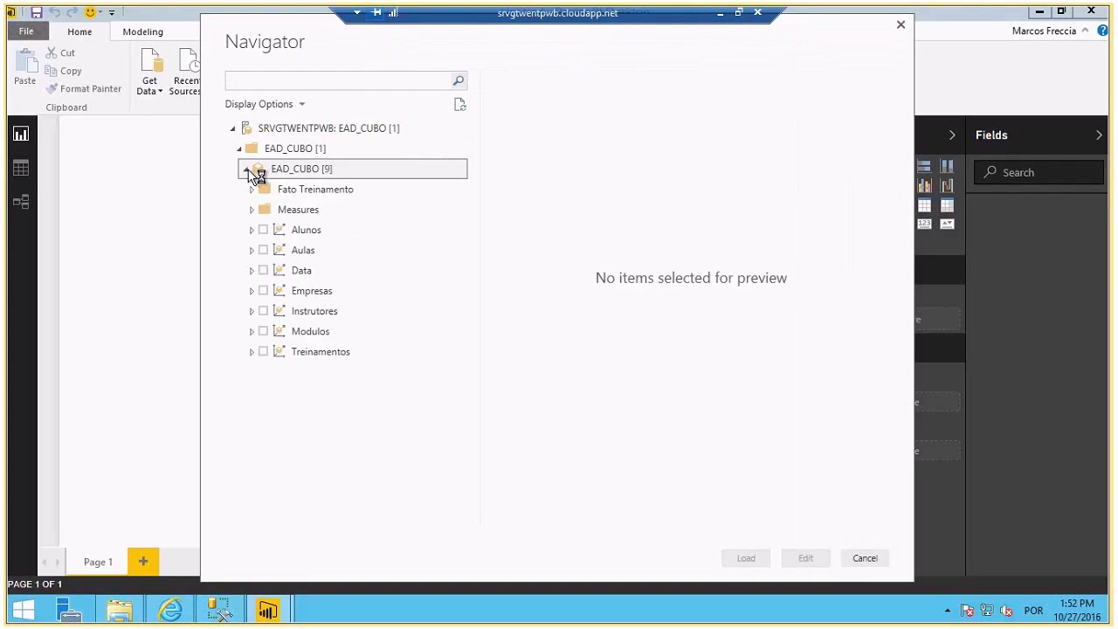
left_click(263, 351)
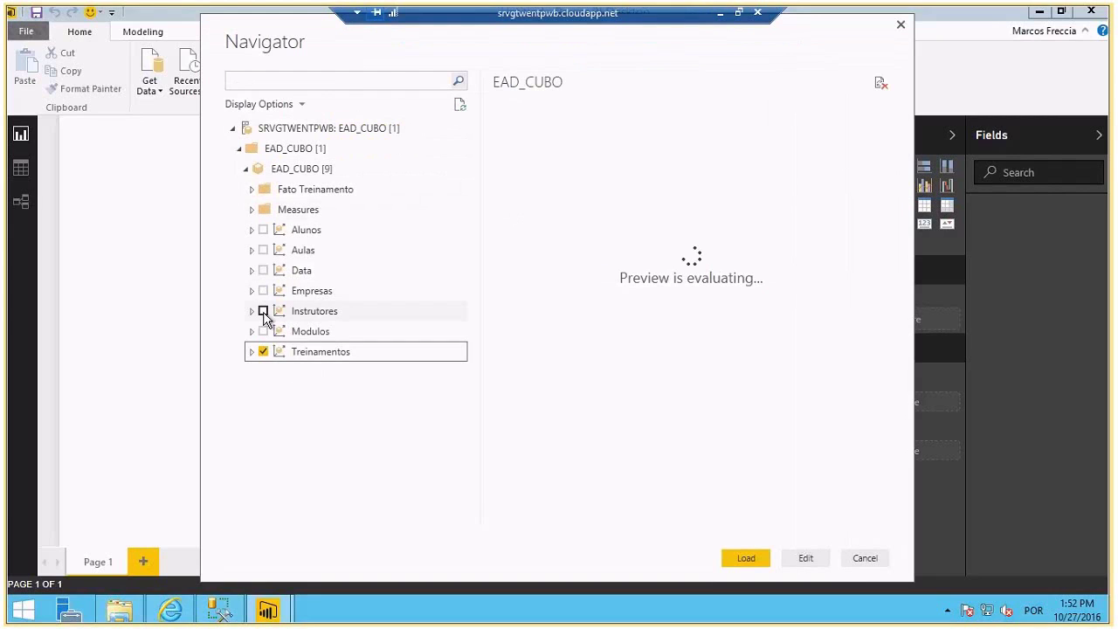
left_click(263, 312)
left_click(252, 189)
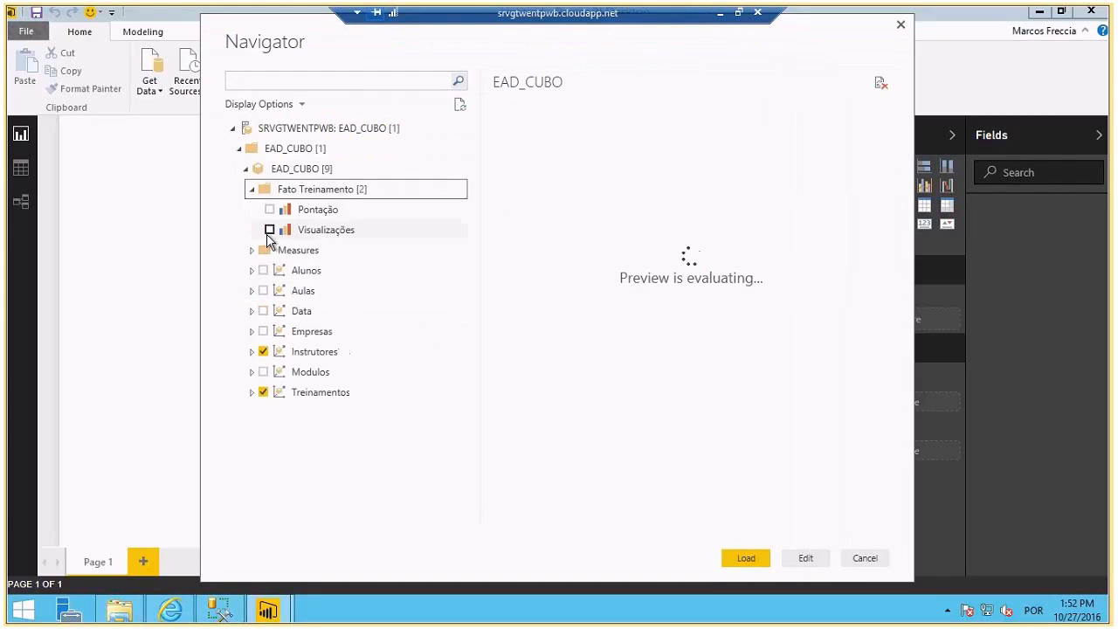
left_click(252, 250)
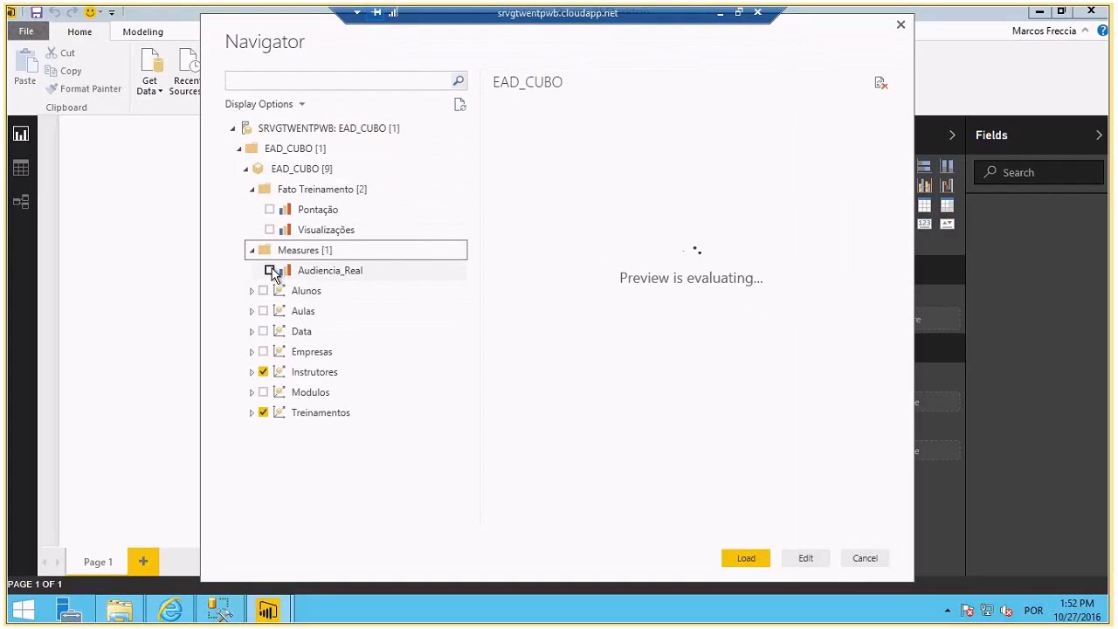
left_click(269, 270)
left_click(269, 229)
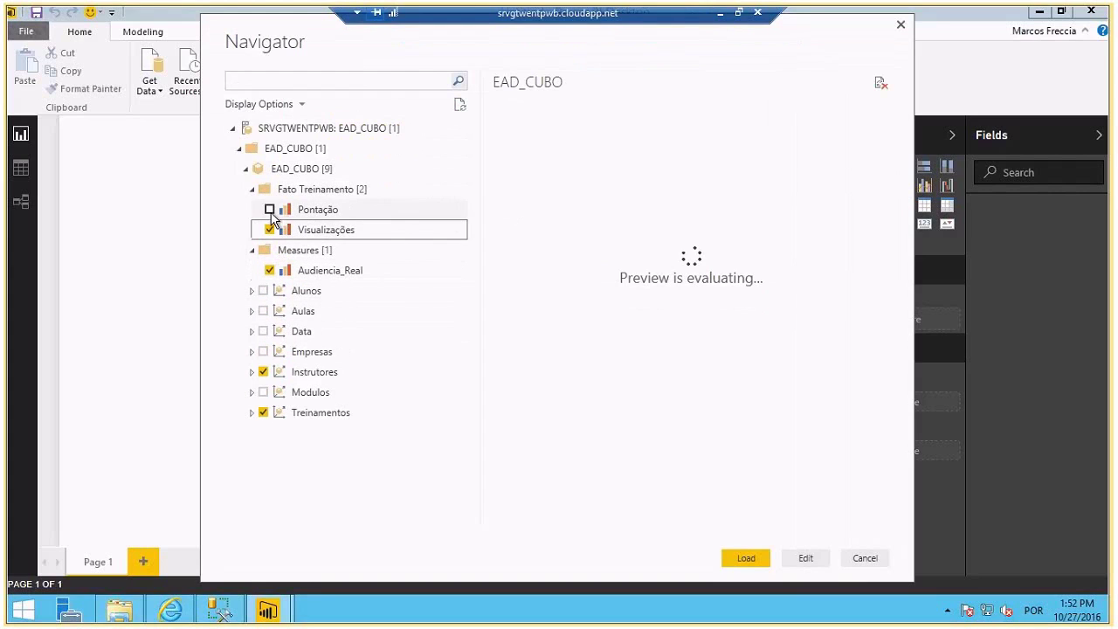
left_click(269, 208)
left_click(746, 559)
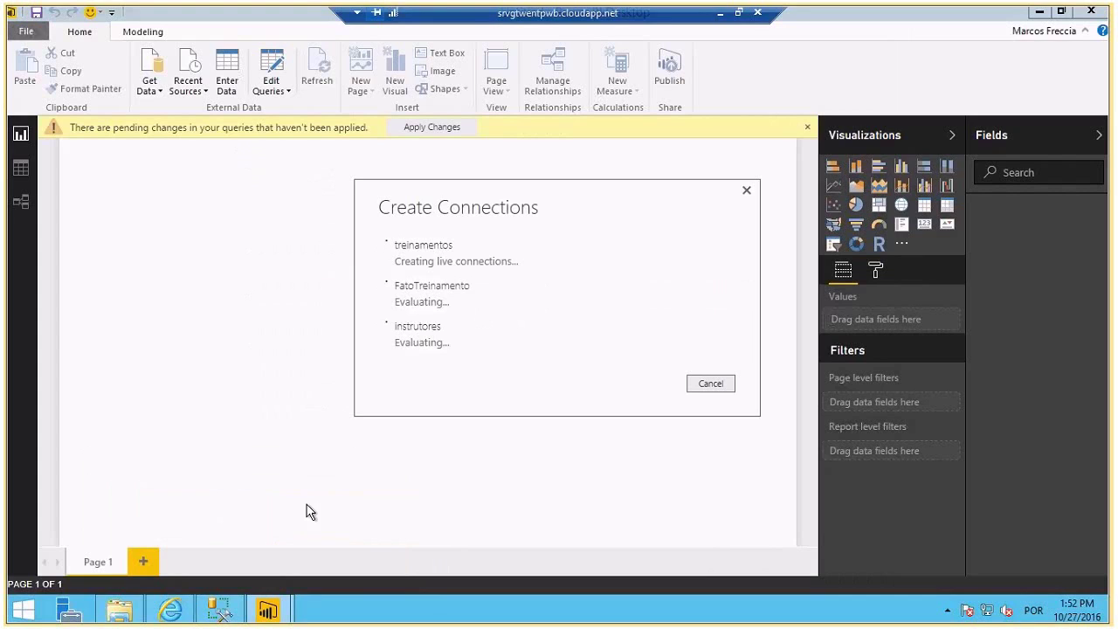
mouse_move(278, 610)
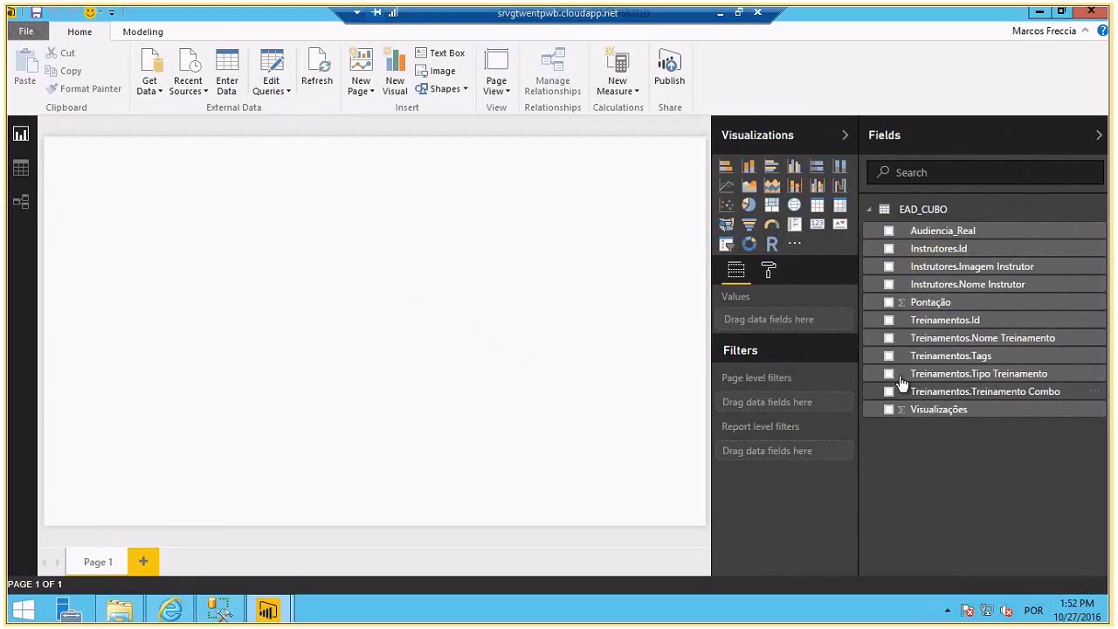
- Build a widened table of Nome Treinamento and Nome Instrutor
left_click(888, 337)
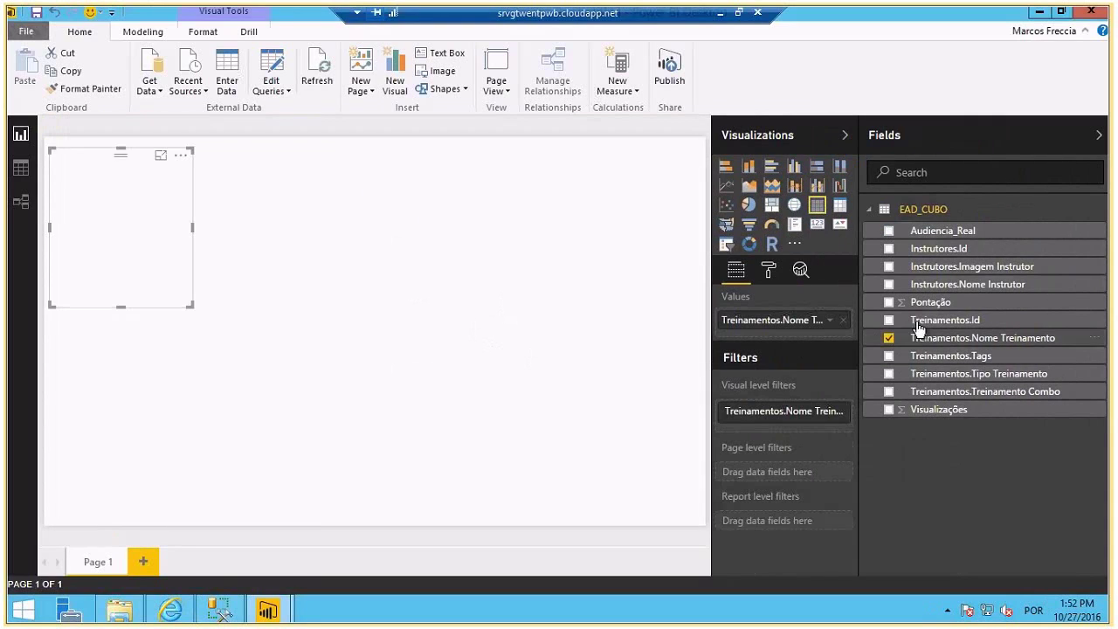
left_click(889, 284)
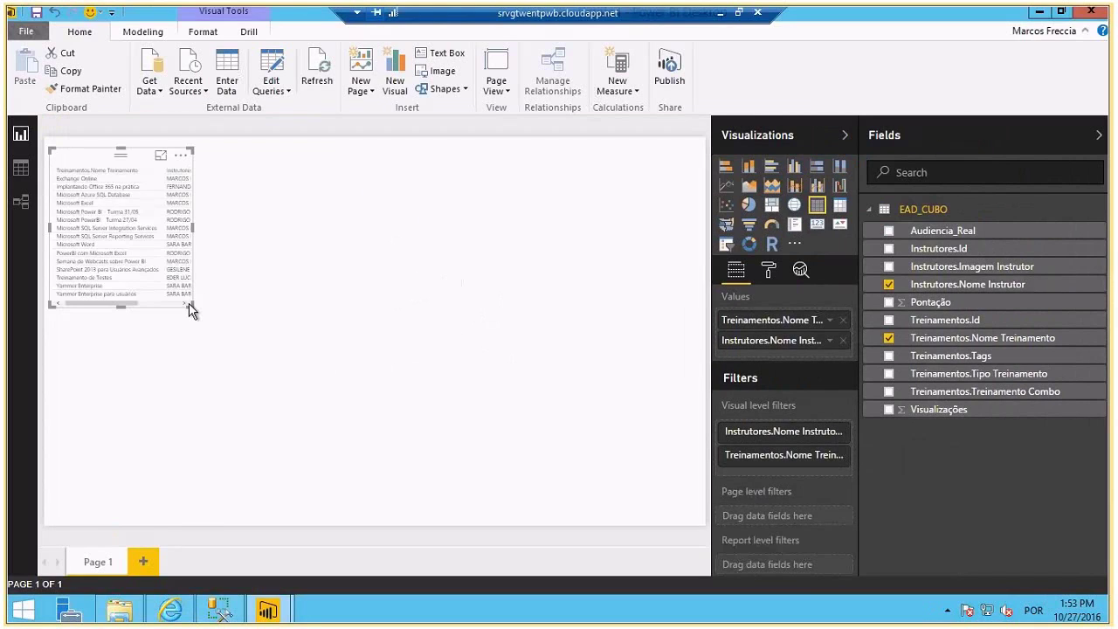
left_click_drag(192, 312, 259, 306)
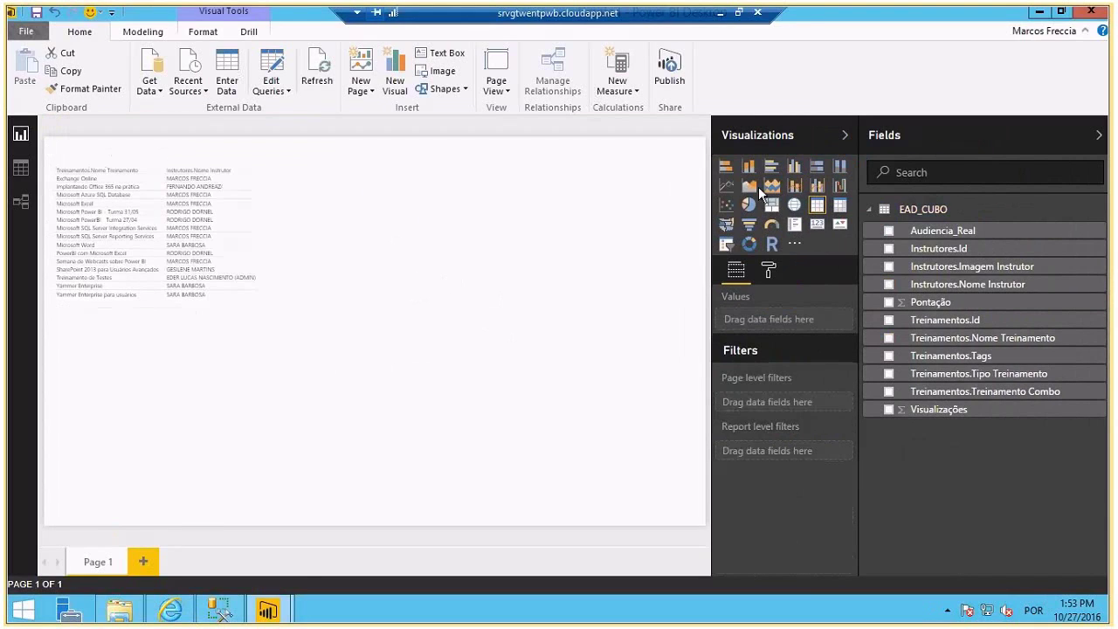
- Convert the table into a pie chart and enlarge it across the canvas
left_click(748, 204)
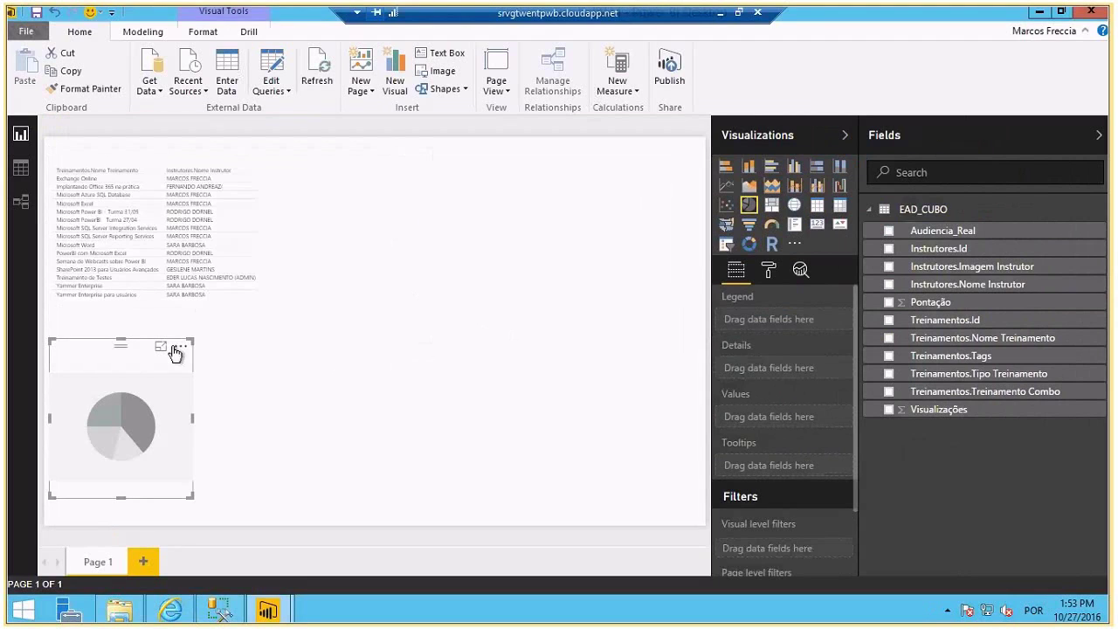
left_click(180, 346)
left_click(326, 249)
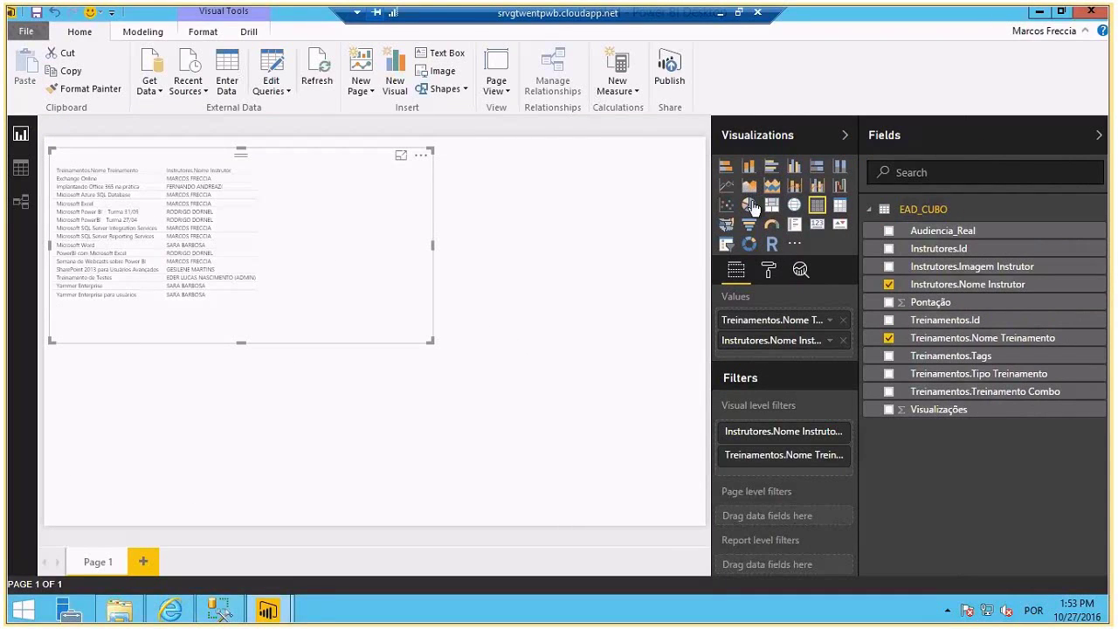
left_click(752, 206)
left_click_drag(431, 342, 648, 455)
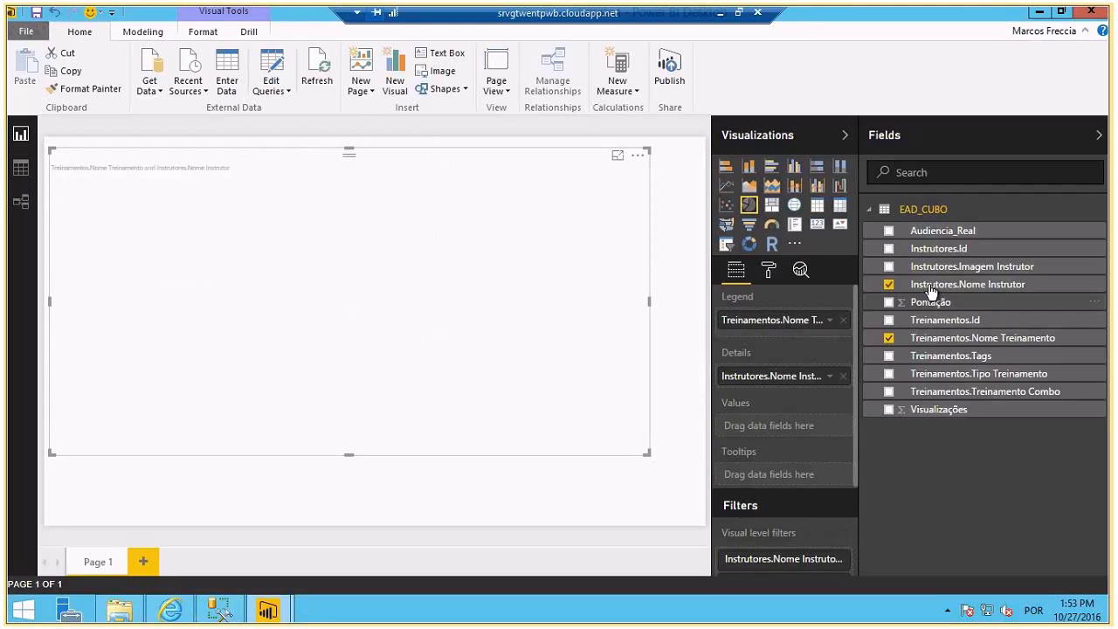
- Count trainings as values, stop splitting slices by training name, and enlarge further
left_click_drag(931, 340, 778, 425)
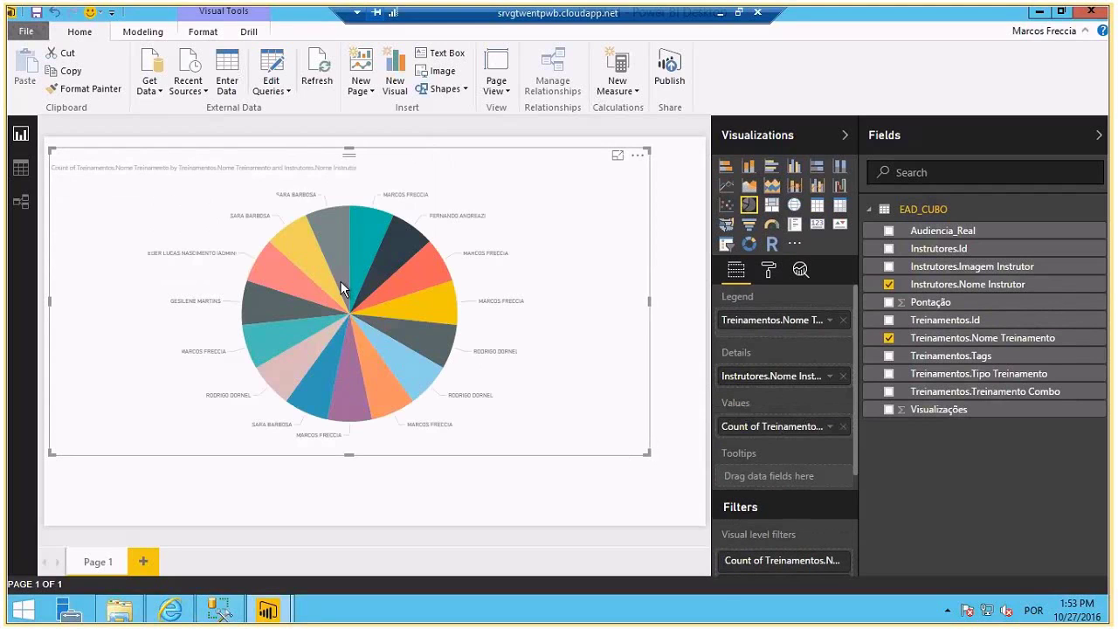
mouse_move(357, 275)
left_click(844, 319)
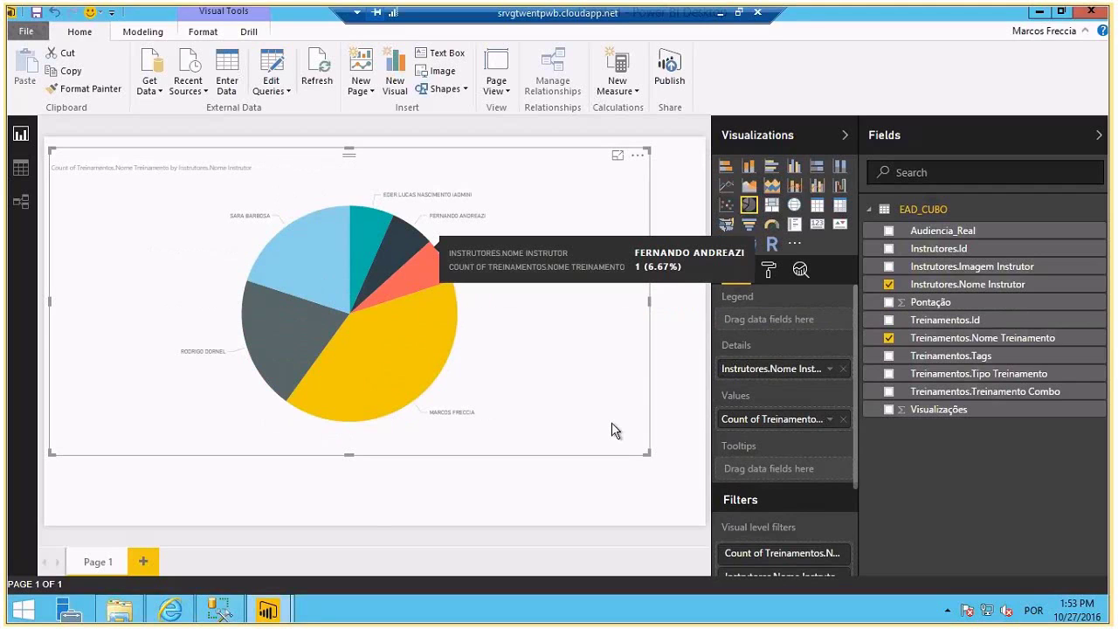
left_click_drag(648, 454, 703, 522)
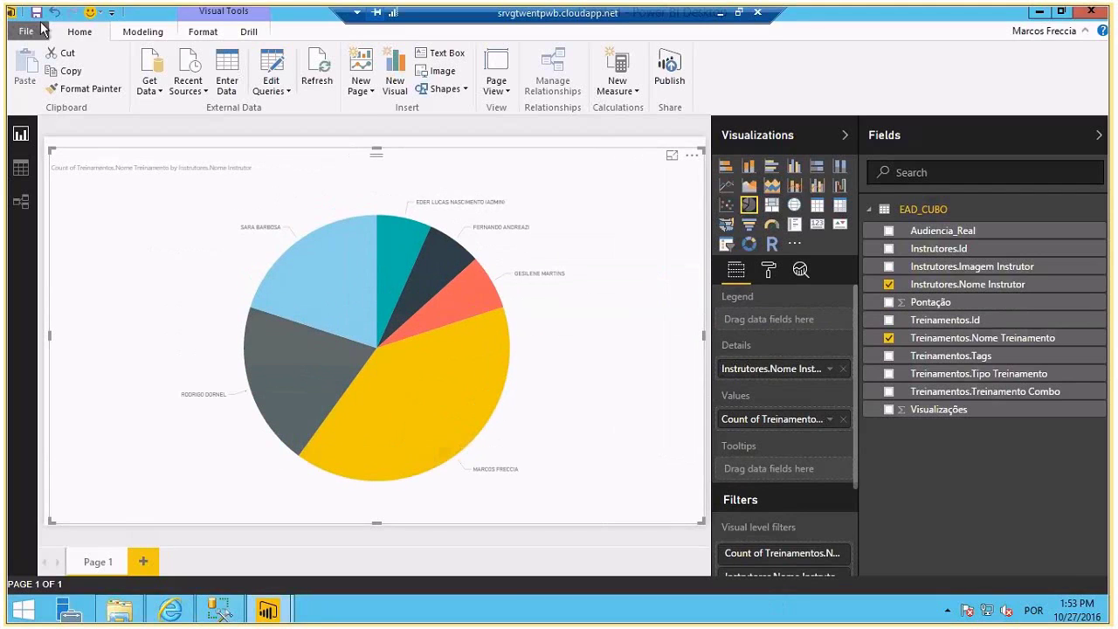
- Save the report as SSAS_IMPORT and publish it to the Power BI service
left_click(36, 12)
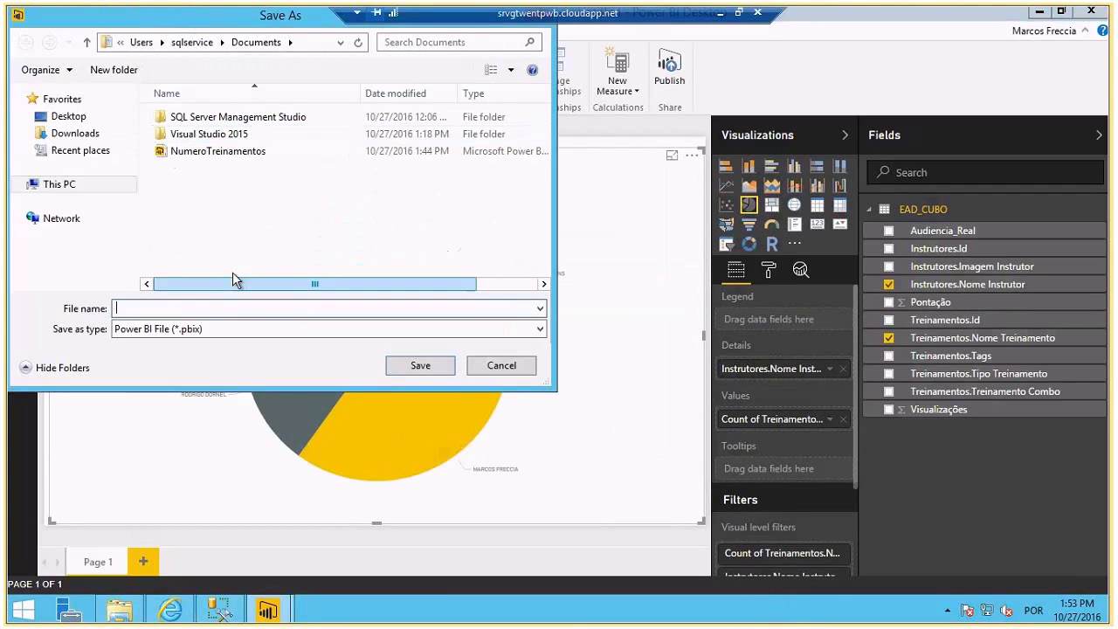
type("SSAS")
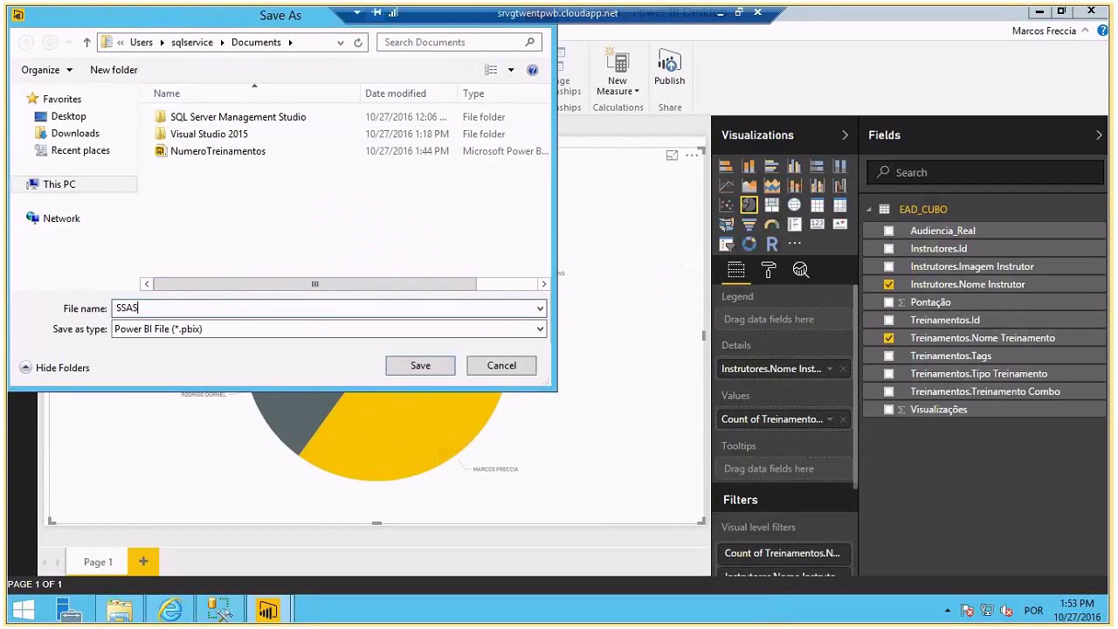
type("_IMPORT")
left_click(423, 368)
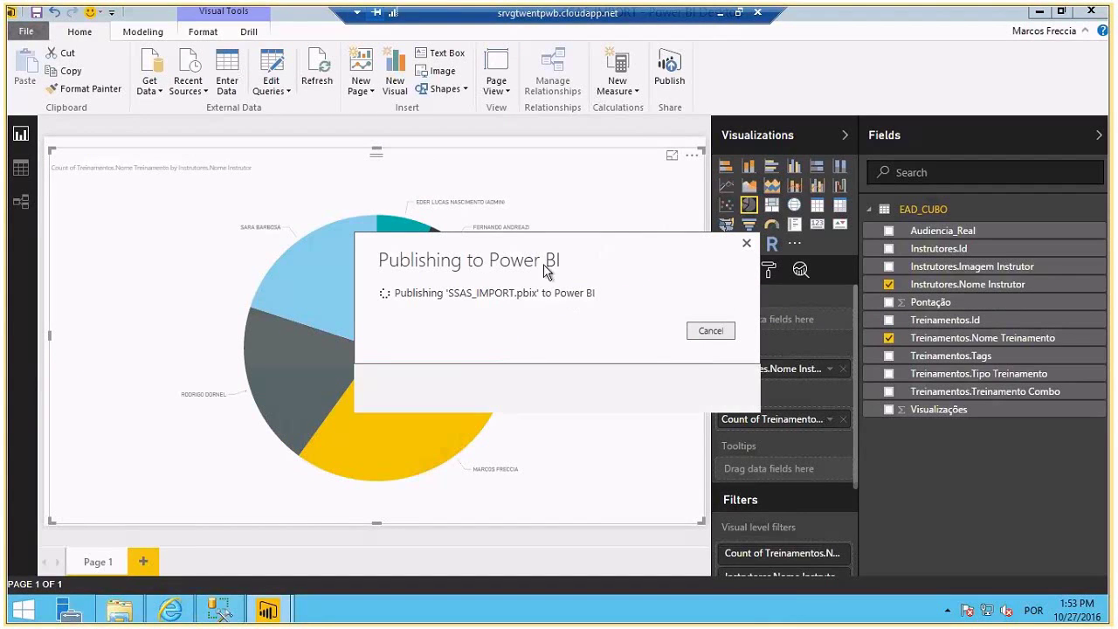
left_click(720, 386)
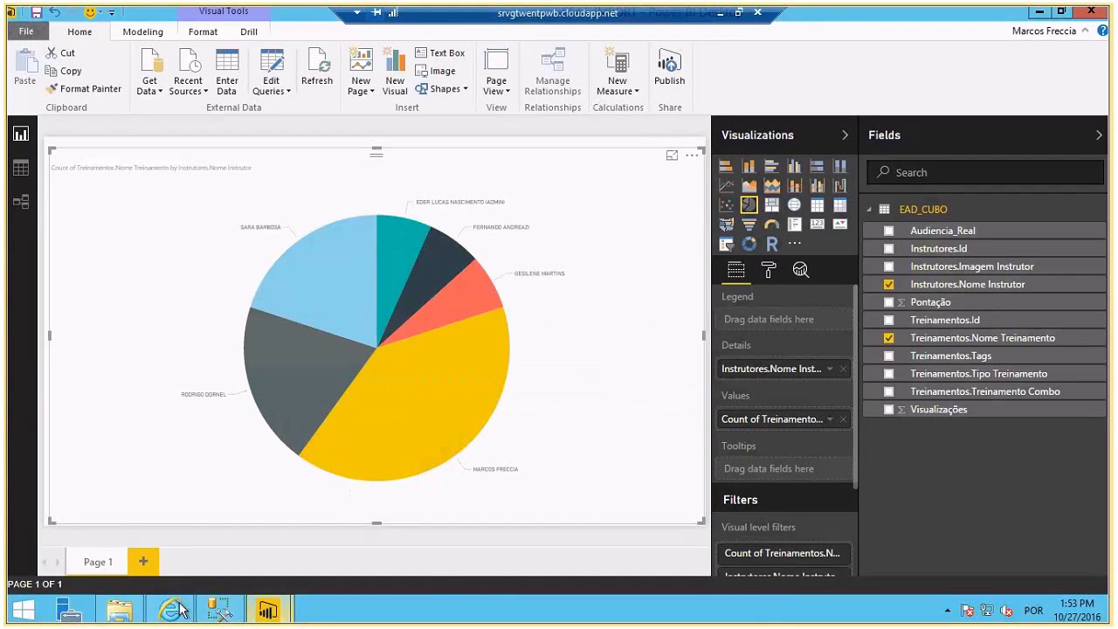
left_click(175, 609)
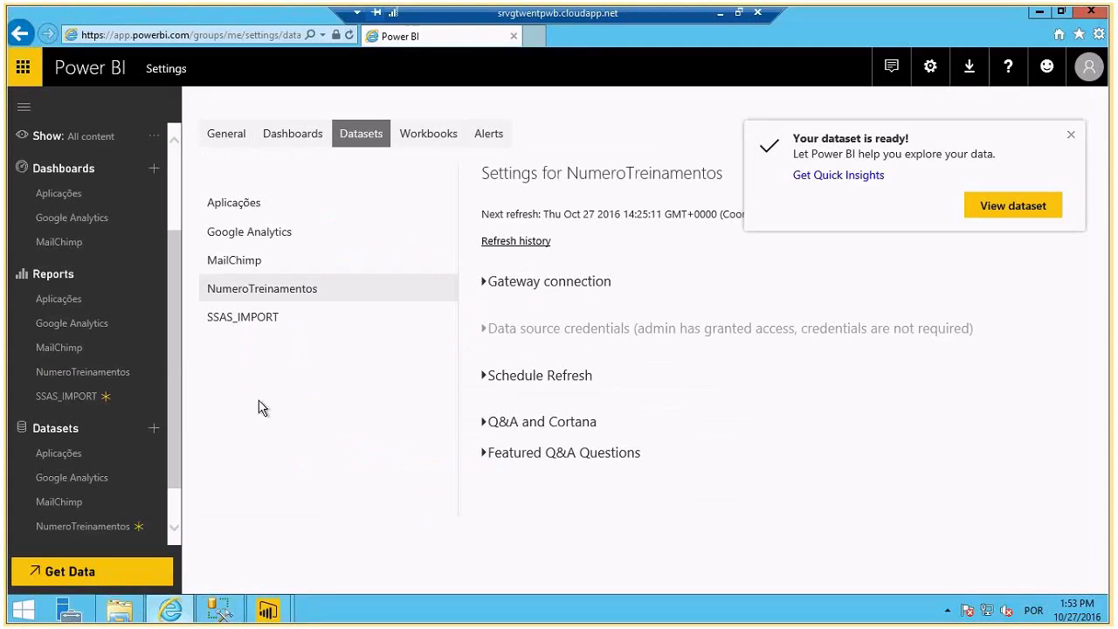
- Dismiss the dataset notification and go to the Manage gateways page
left_click(1070, 135)
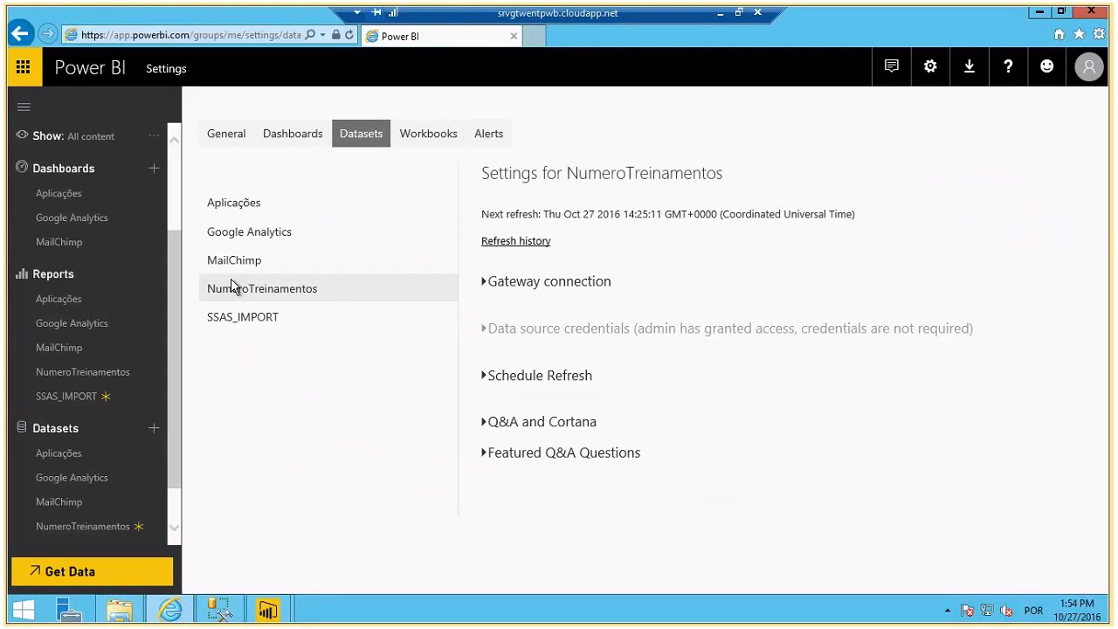
left_click(258, 323)
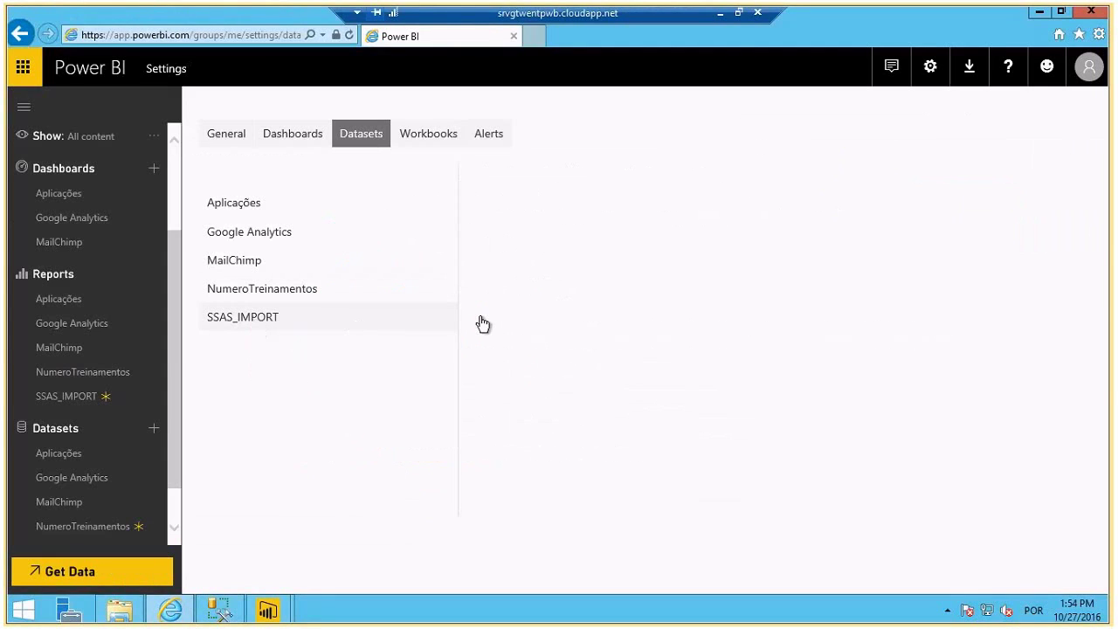
left_click(355, 140)
left_click(930, 72)
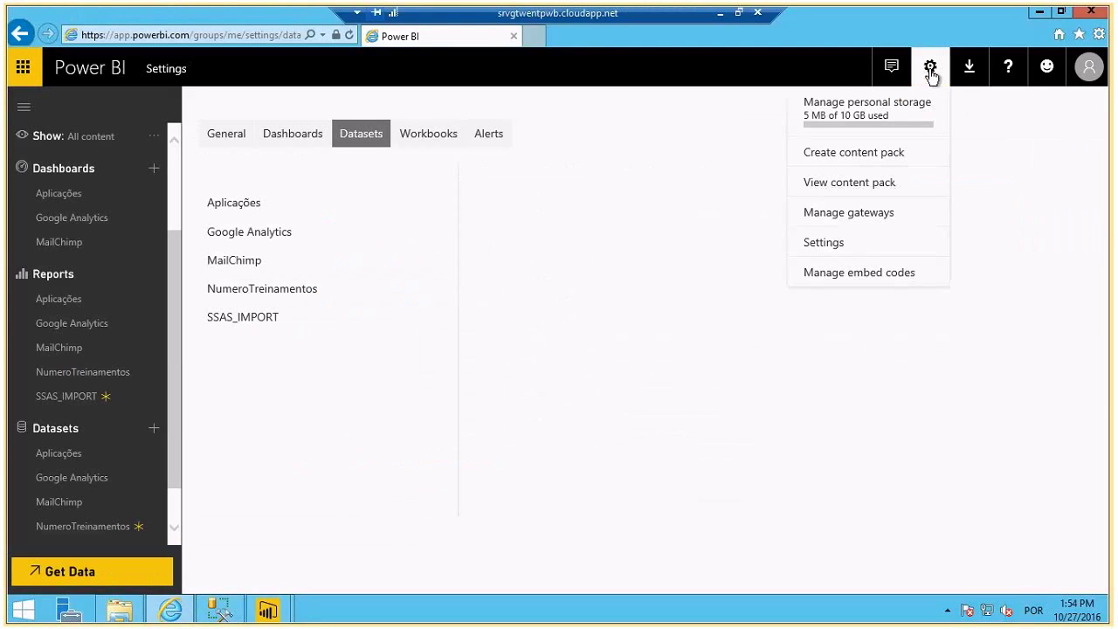
left_click(848, 217)
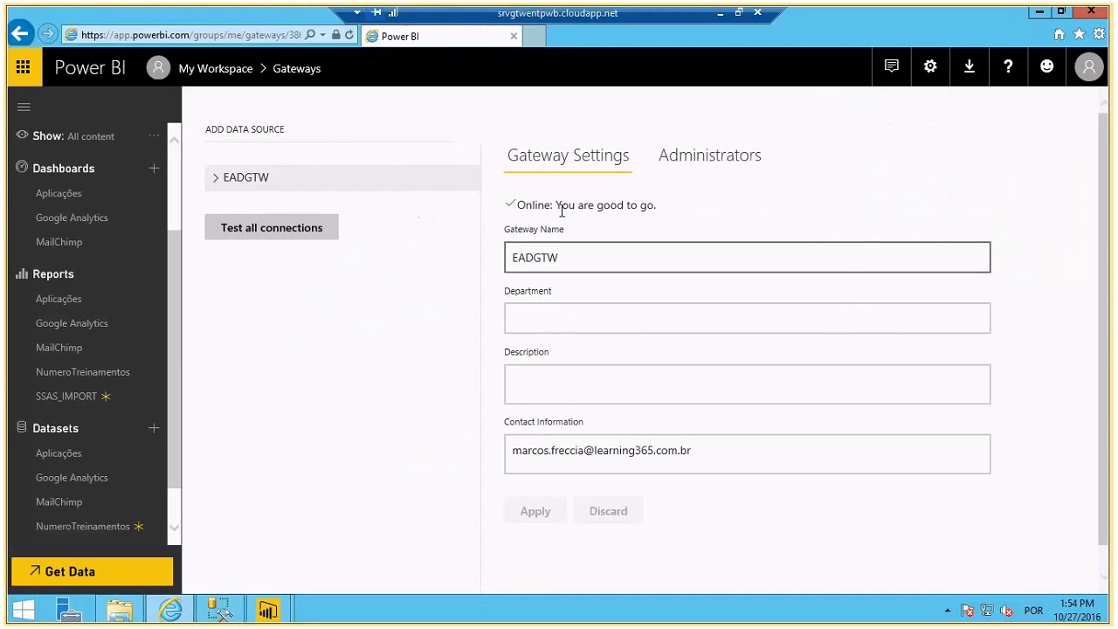
- Expand EADGTW to review its SRVGTWENTPWB data source, then reselect the gateway
left_click(319, 237)
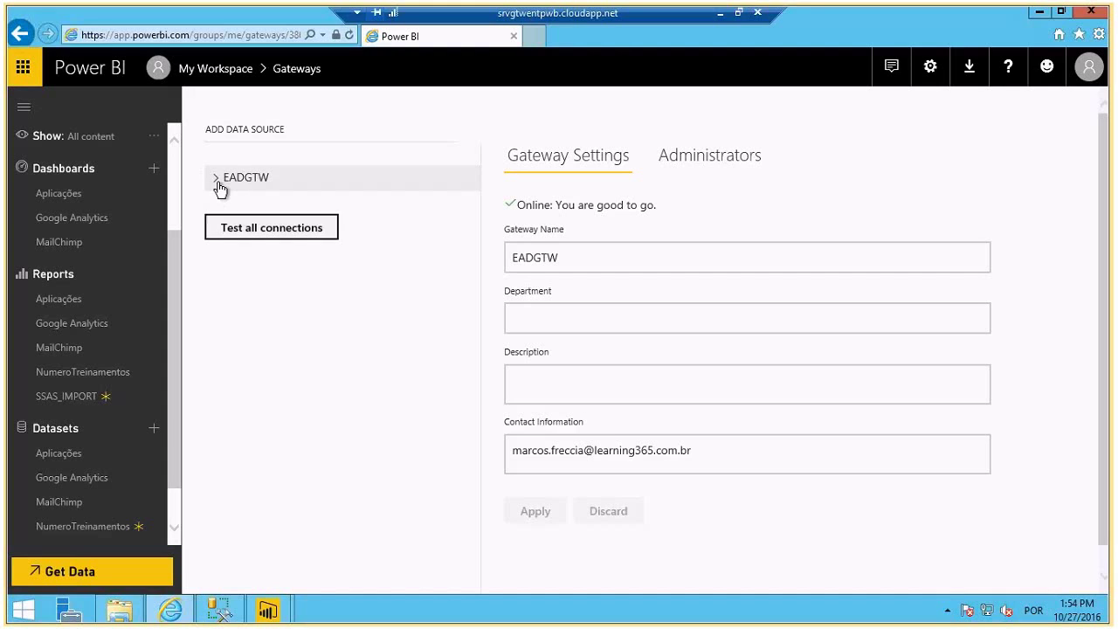
left_click(219, 187)
left_click(311, 210)
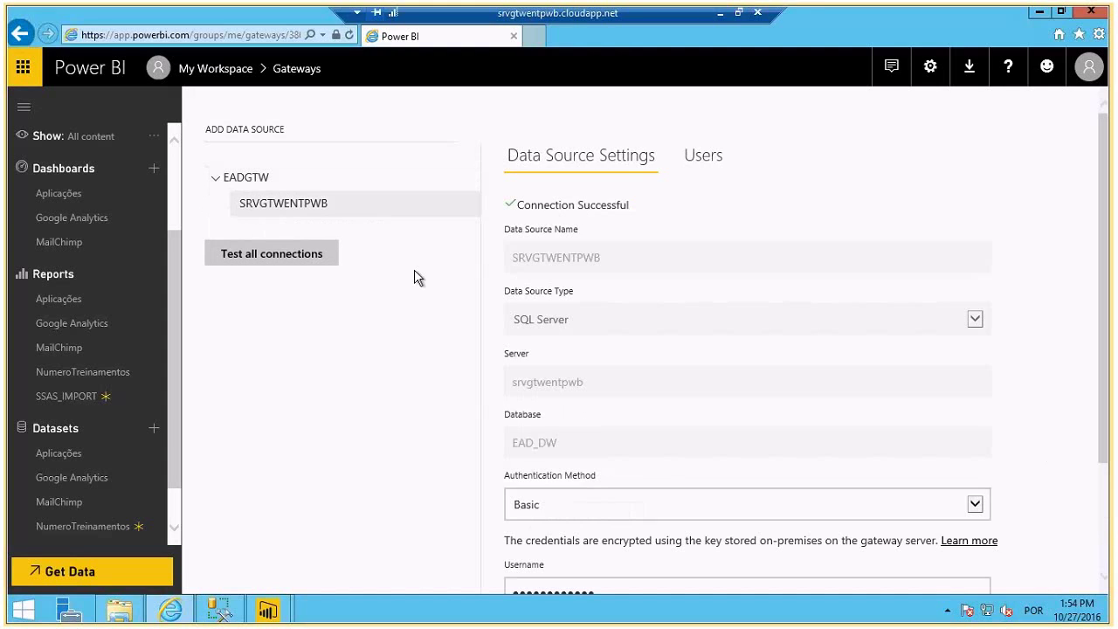
scroll(416, 284, "down", 3)
scroll(429, 312, "up", 3)
left_click(297, 251)
left_click(243, 172)
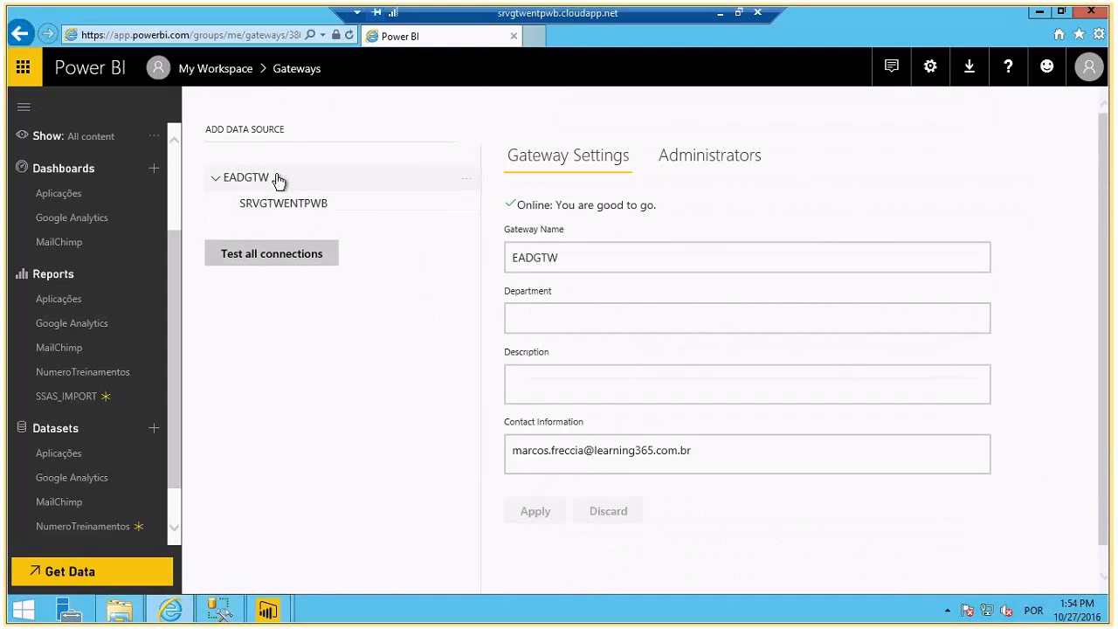
- Add a gateway data source named SRVGTWENTPWB-SSAS of type Analysis Services
left_click(251, 132)
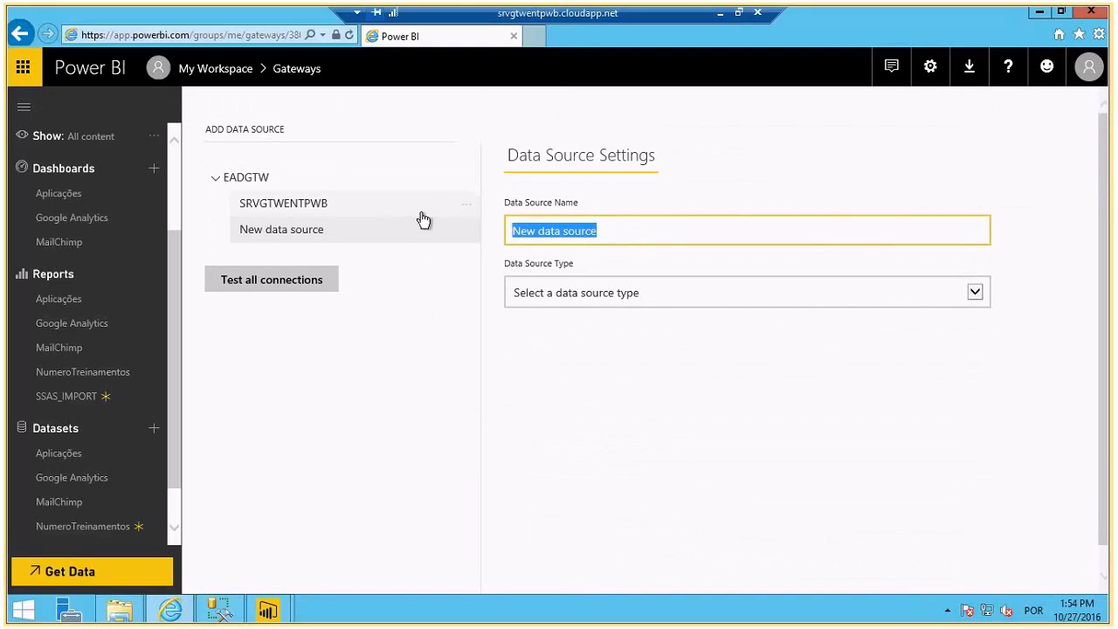
type("SRVG")
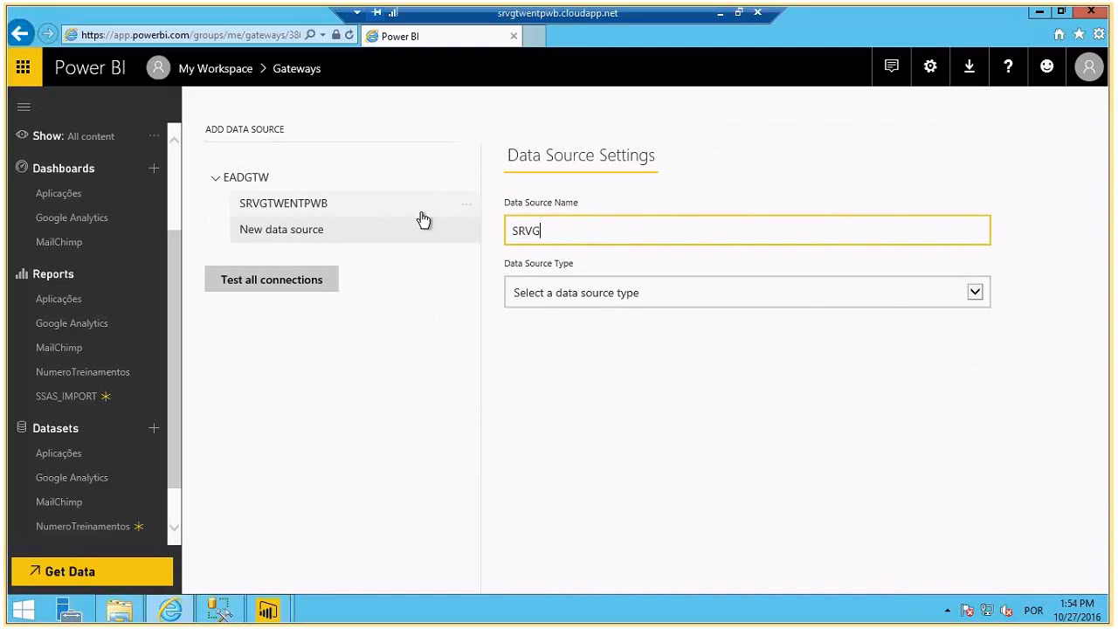
type("TWENTPWB-SSAS")
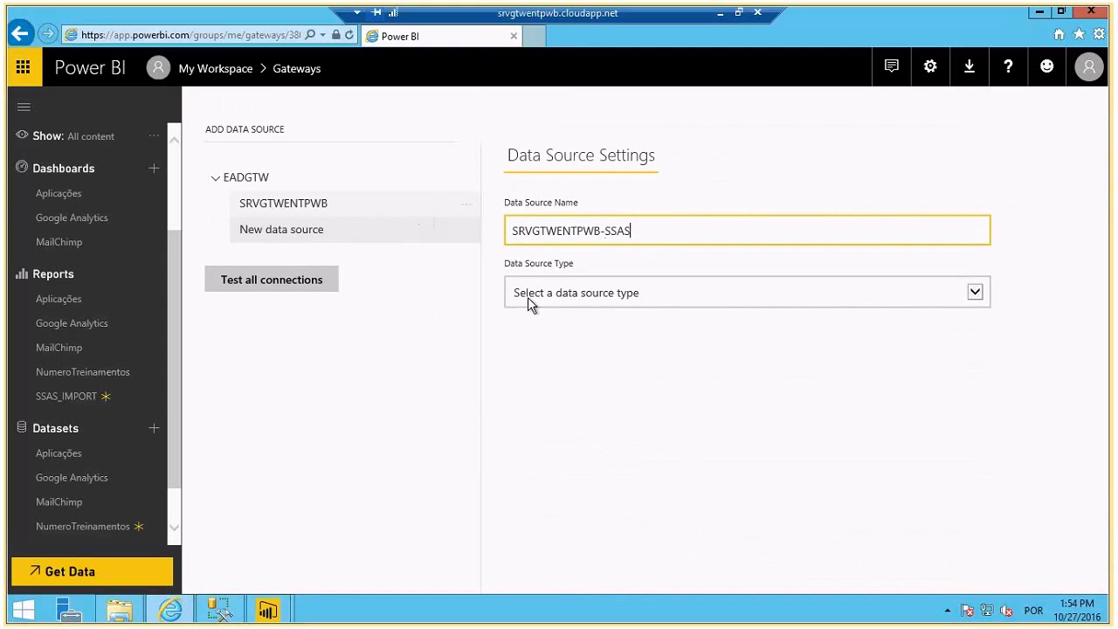
left_click(529, 299)
left_click(536, 323)
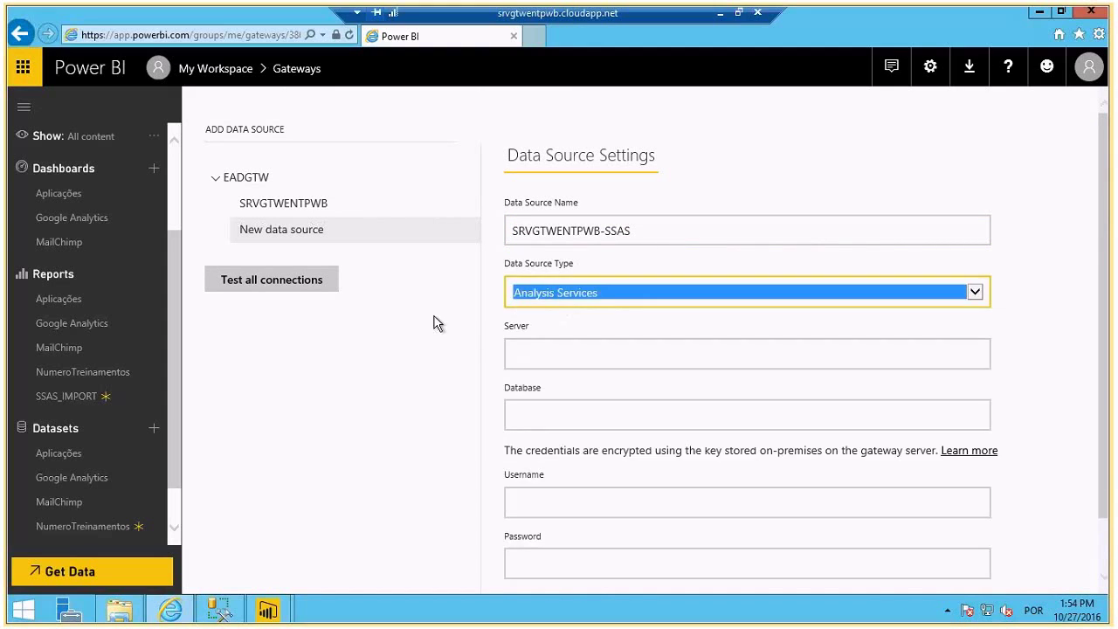
scroll(566, 234, "down", 1)
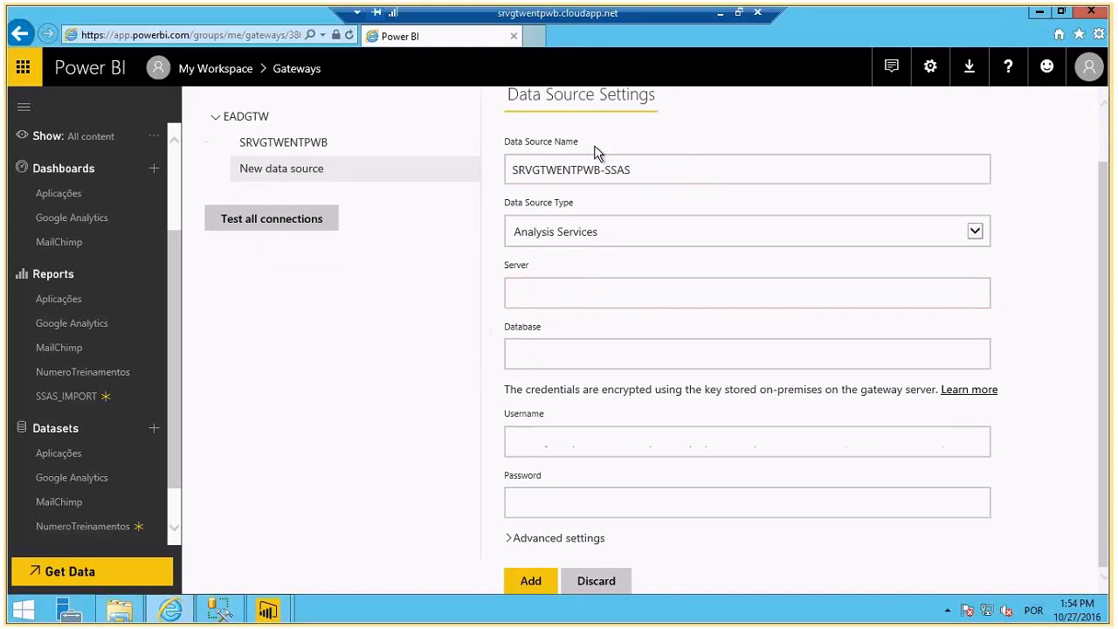
- Set server SRVGTWENTPWB and database EAD_CUBO, leaving the Username field focused
left_click(601, 170)
key("shift+Home")
key("ctrl+c")
left_click(549, 291)
key("ctrl+v")
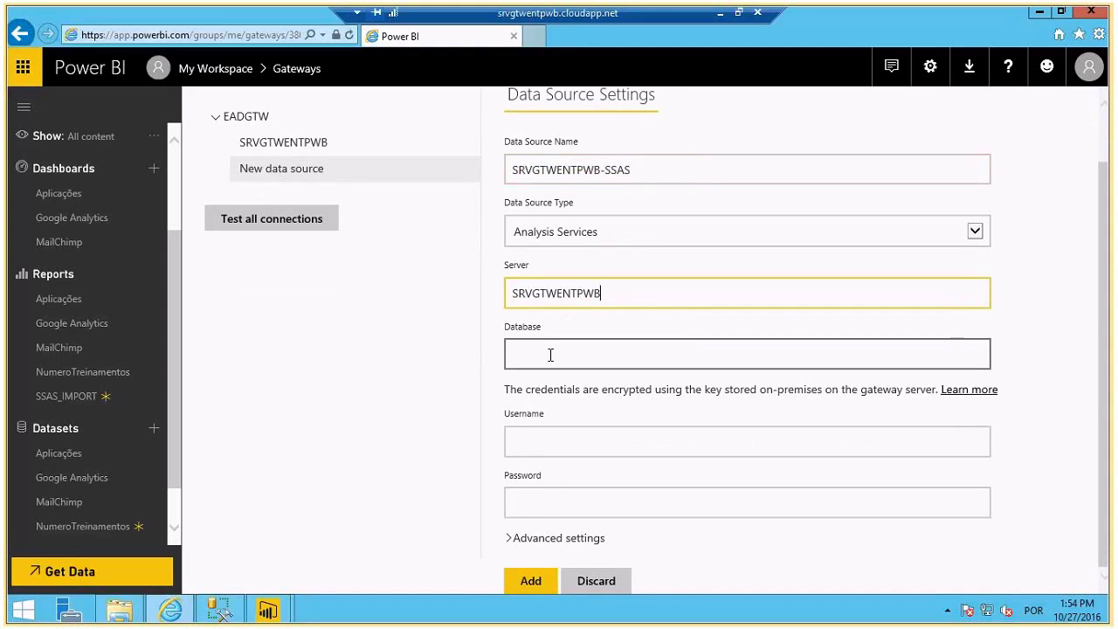
left_click(551, 355)
type("EAD_CUBO")
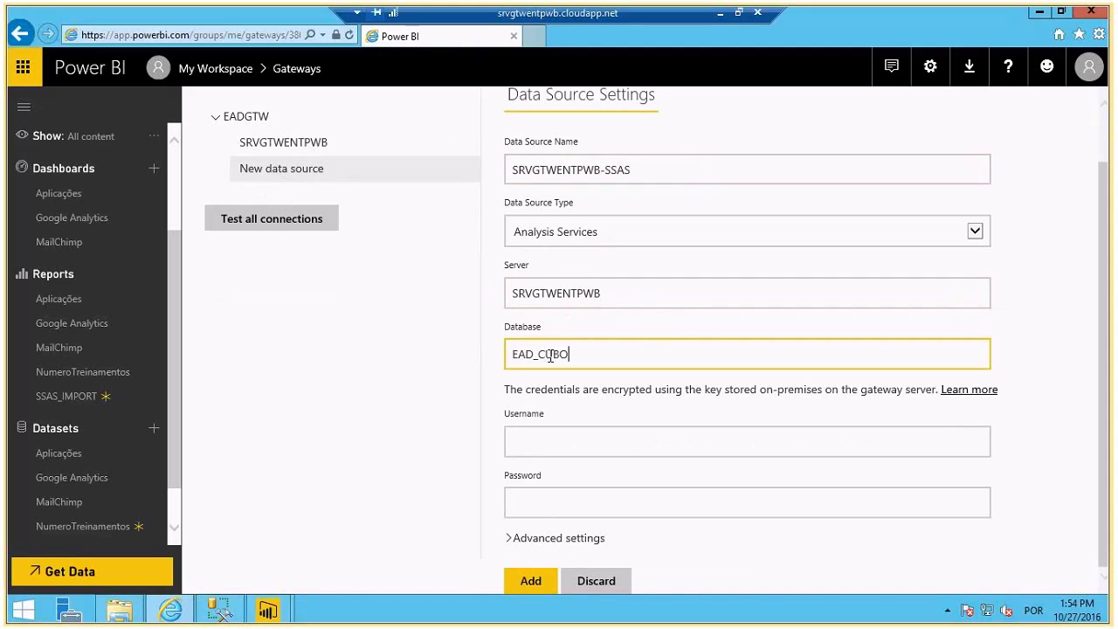
left_click(545, 443)
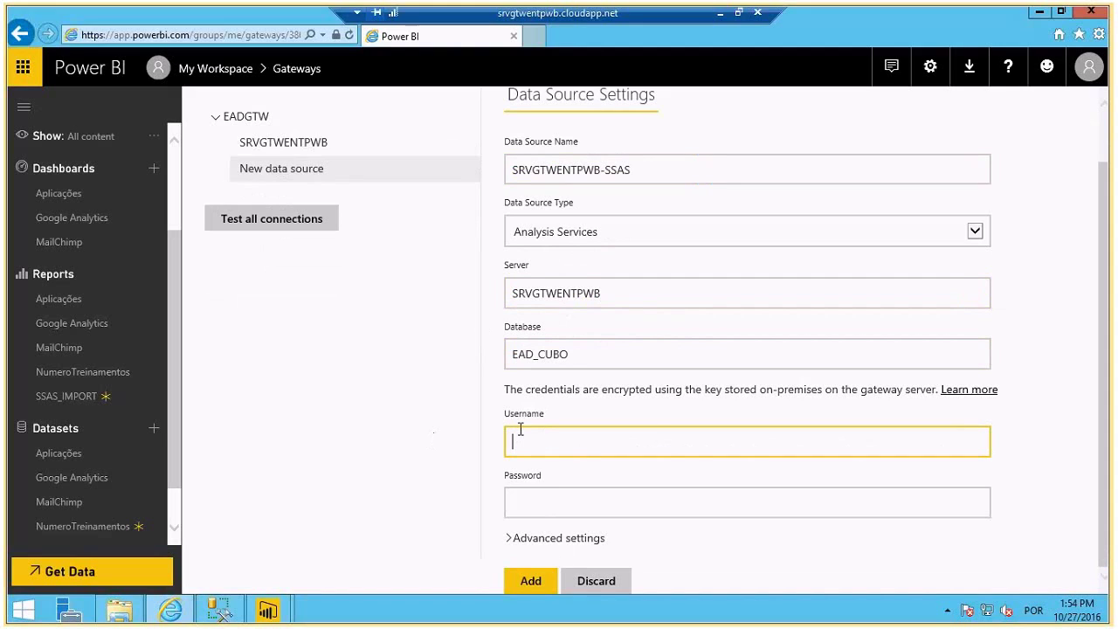
left_click(529, 399)
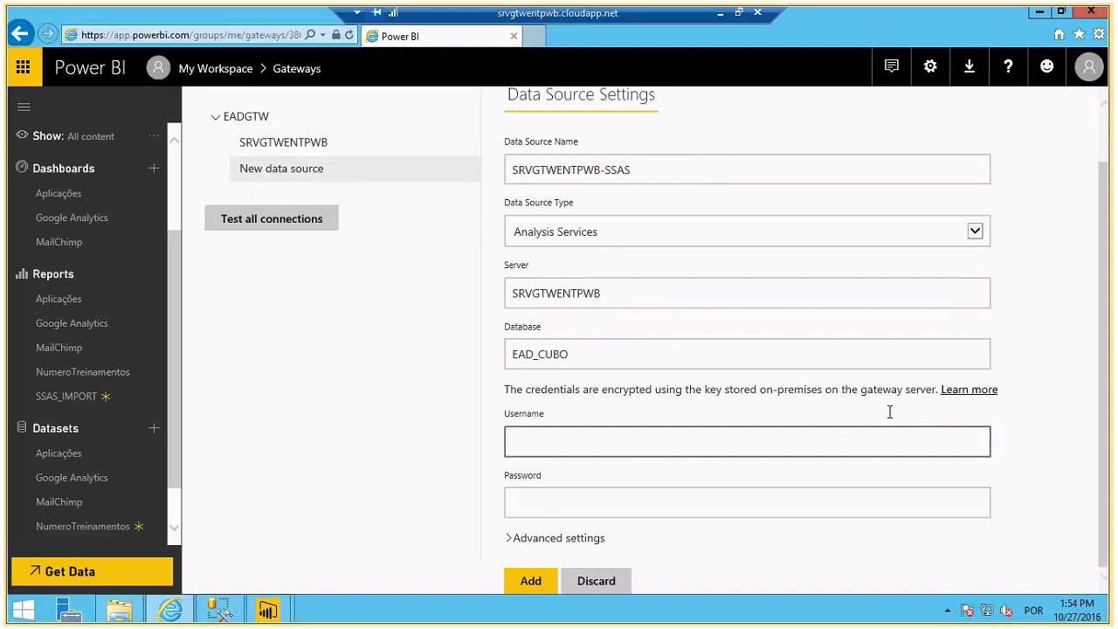
left_click(546, 442)
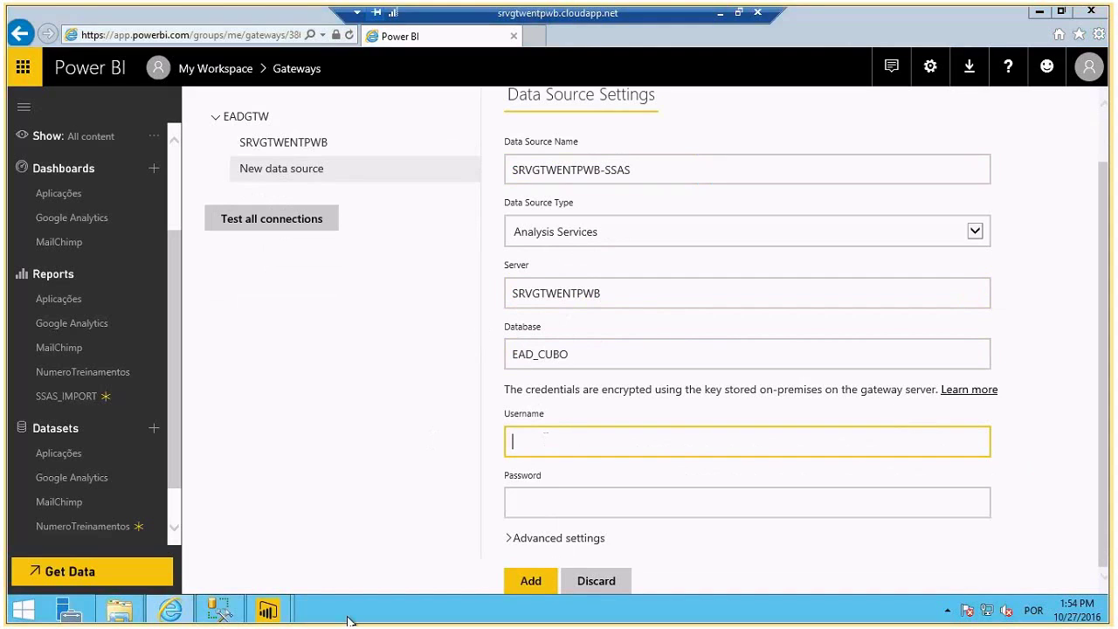
- Open Command Prompt and run hostname and whoami
key("super+r")
type("c")
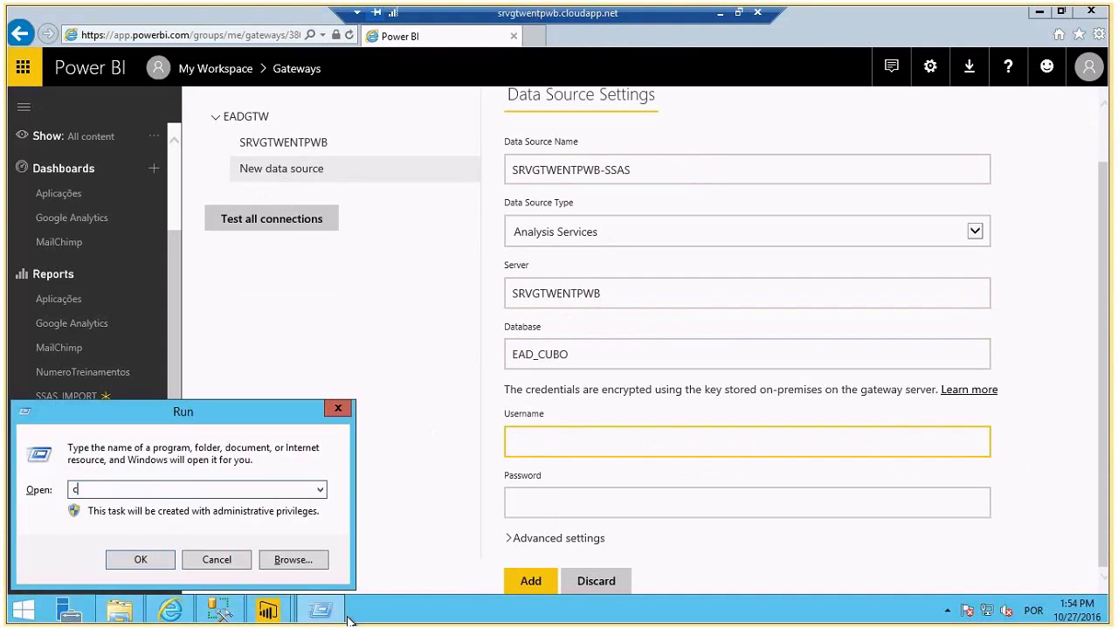
type("md")
key("Return")
type("hso")
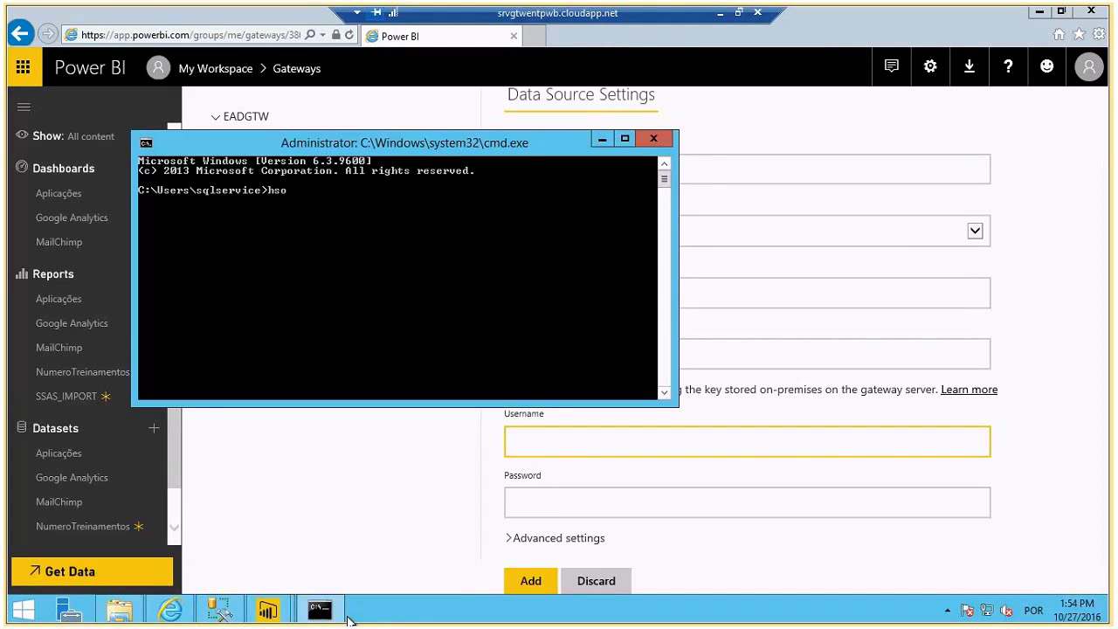
key("BackSpace")
key("BackSpace")
type("ostname")
key("Return")
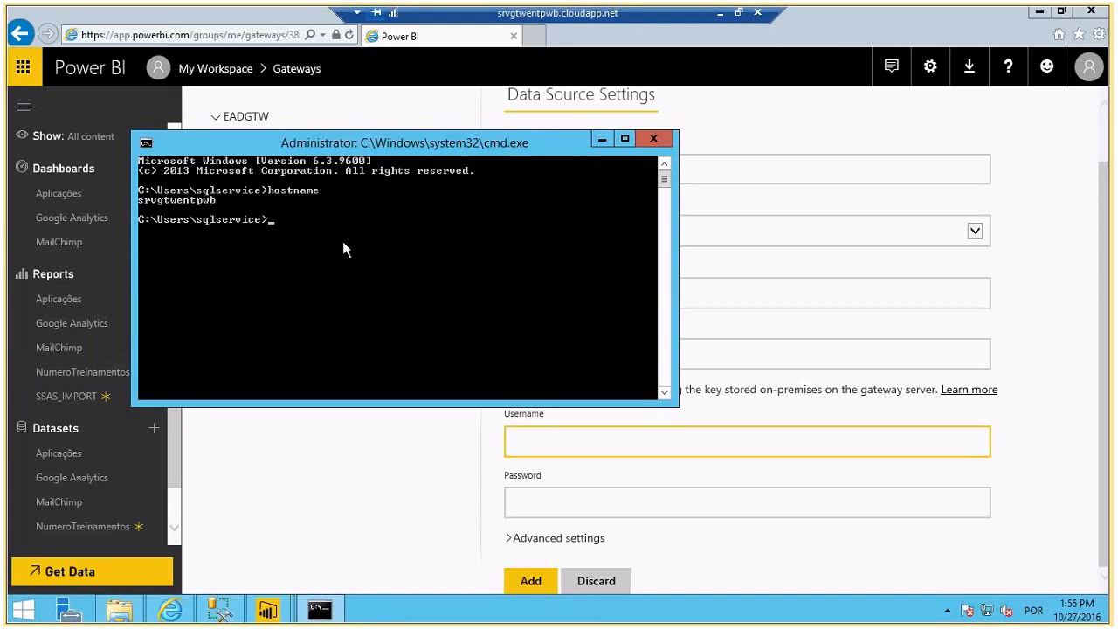
type("who am i")
key("Return")
type("whoami")
key("Return")
- Copy the account name printed by whoami and return to the Username field
right_click(234, 273)
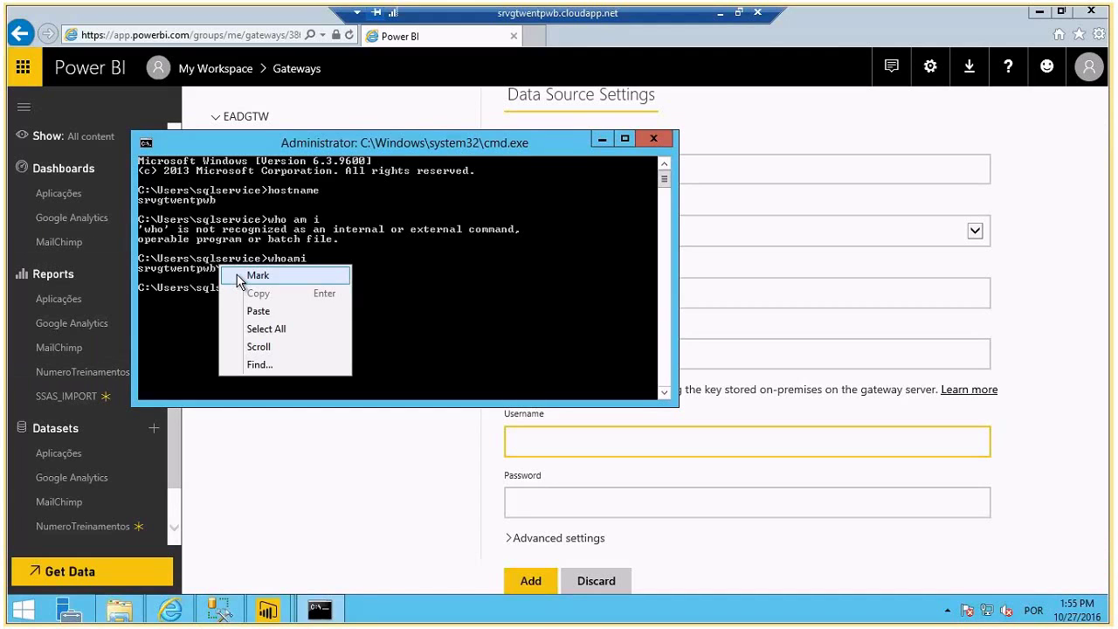
left_click(258, 275)
left_click_drag(140, 268, 275, 274)
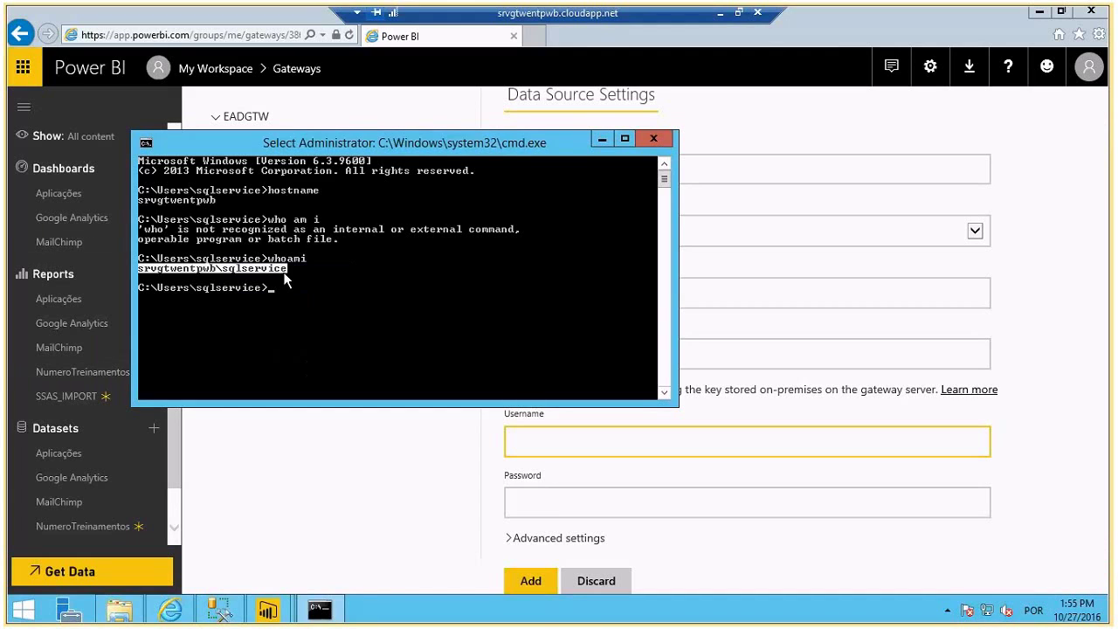
key("Return")
left_click(574, 447)
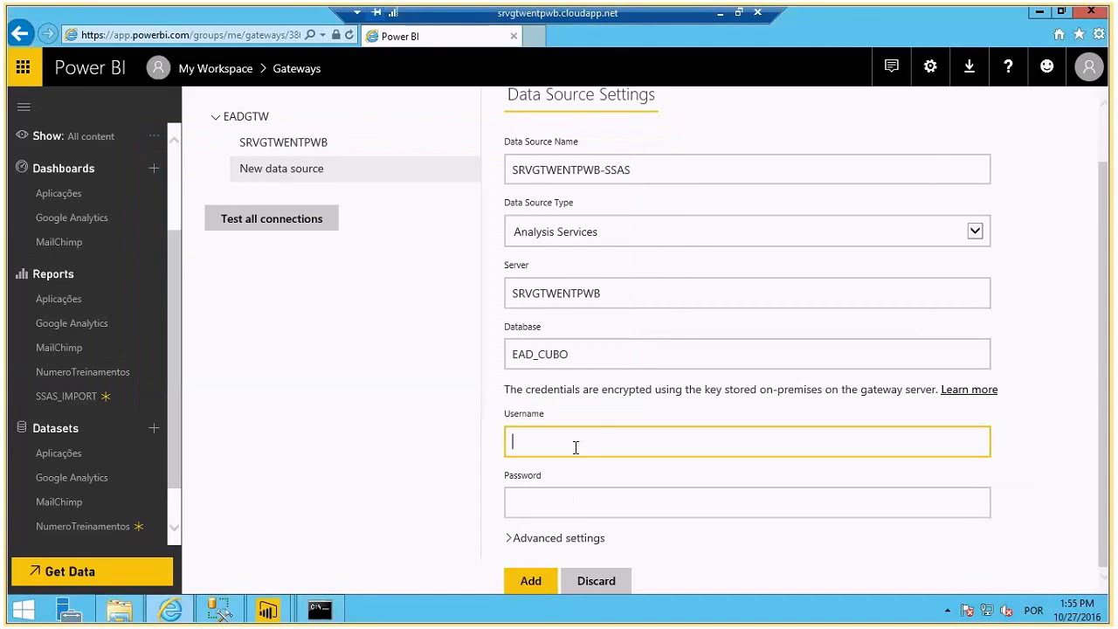
- Enter the service account name and password, then add the data source successfully
key("ctrl+v")
left_click(554, 498)
type("••")
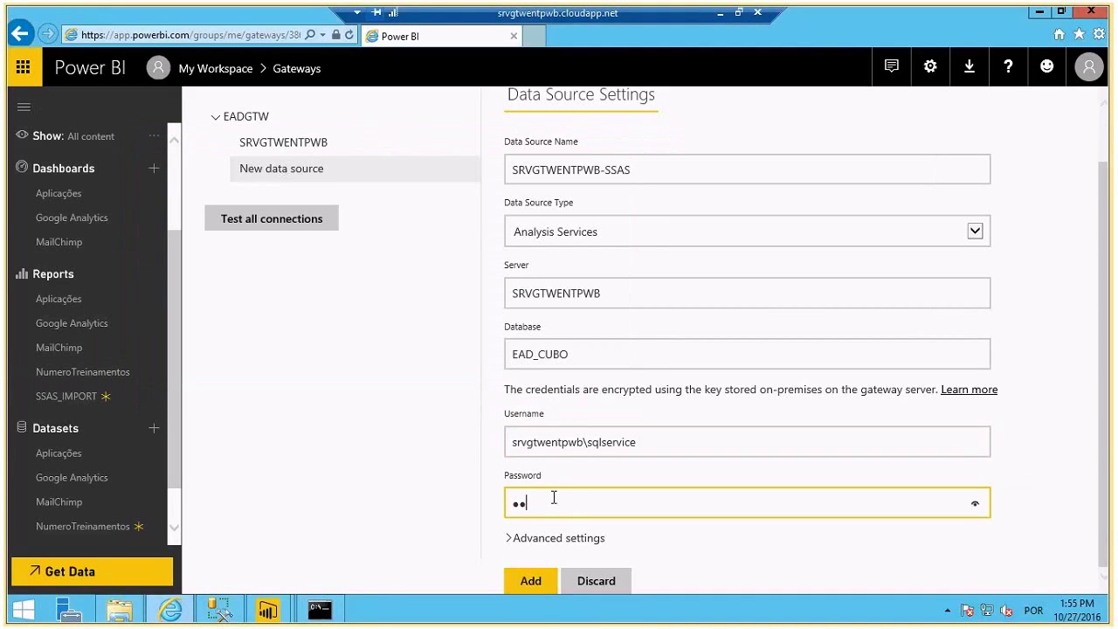
type("•••••••••")
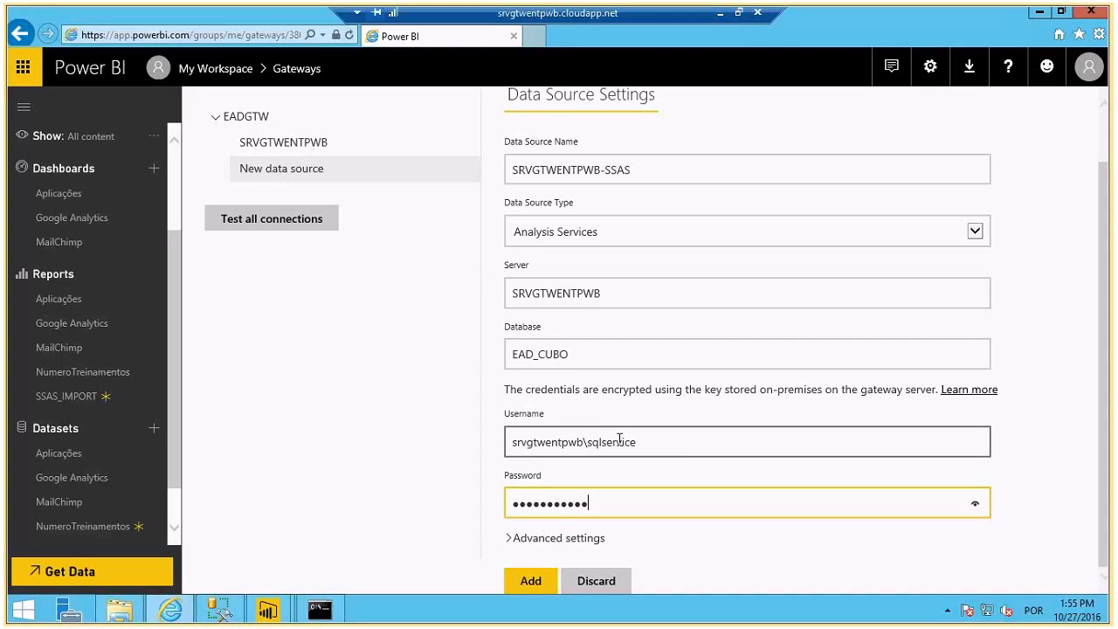
left_click(594, 449)
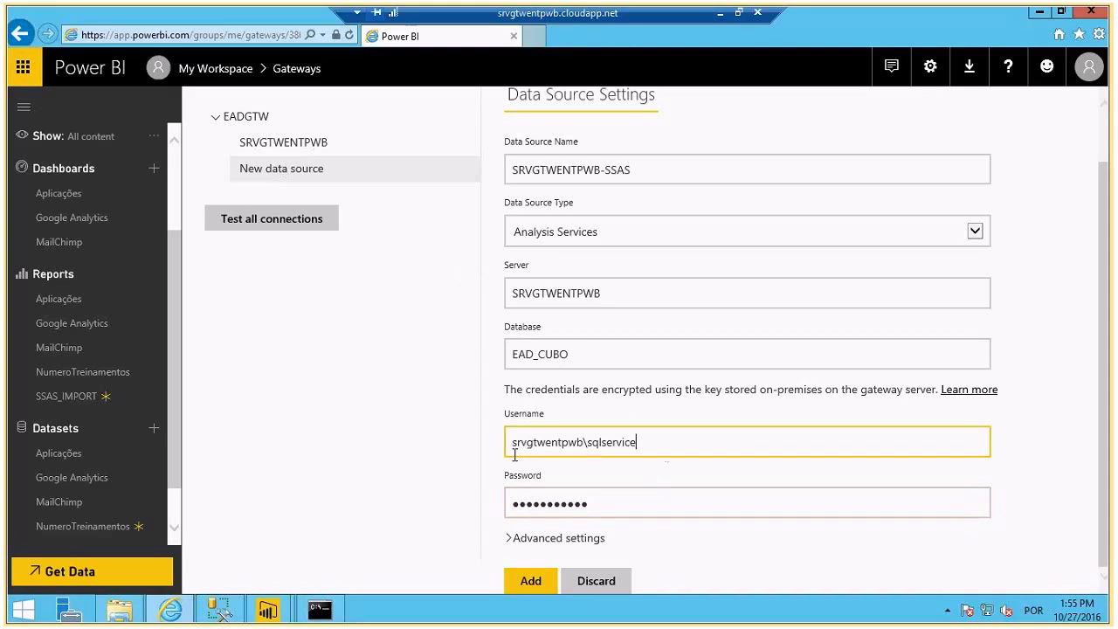
key("ctrl+a")
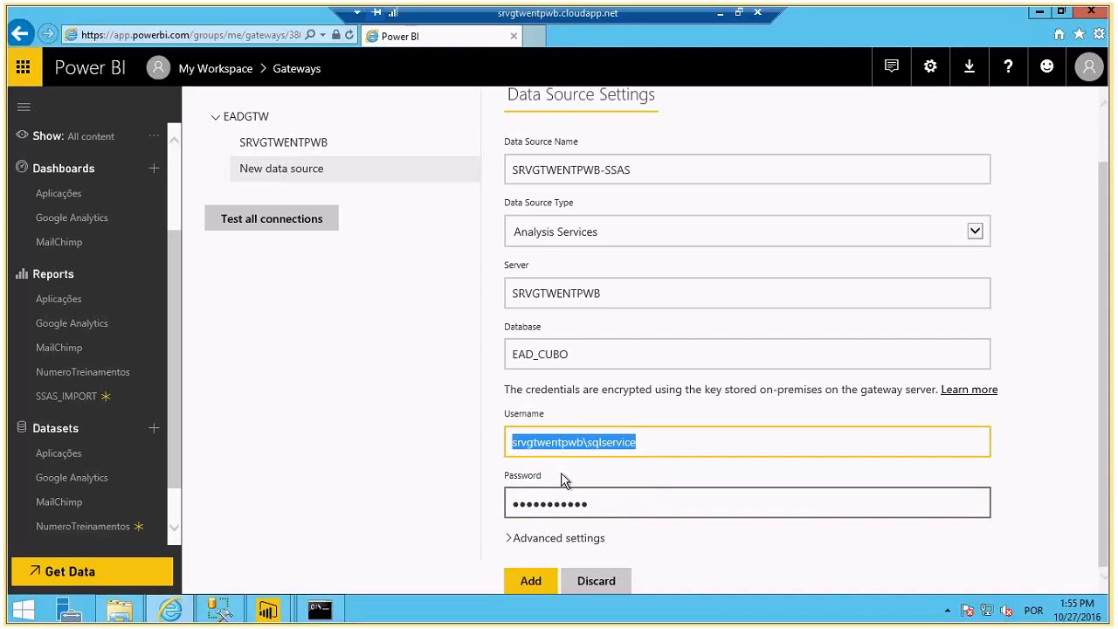
left_click(527, 586)
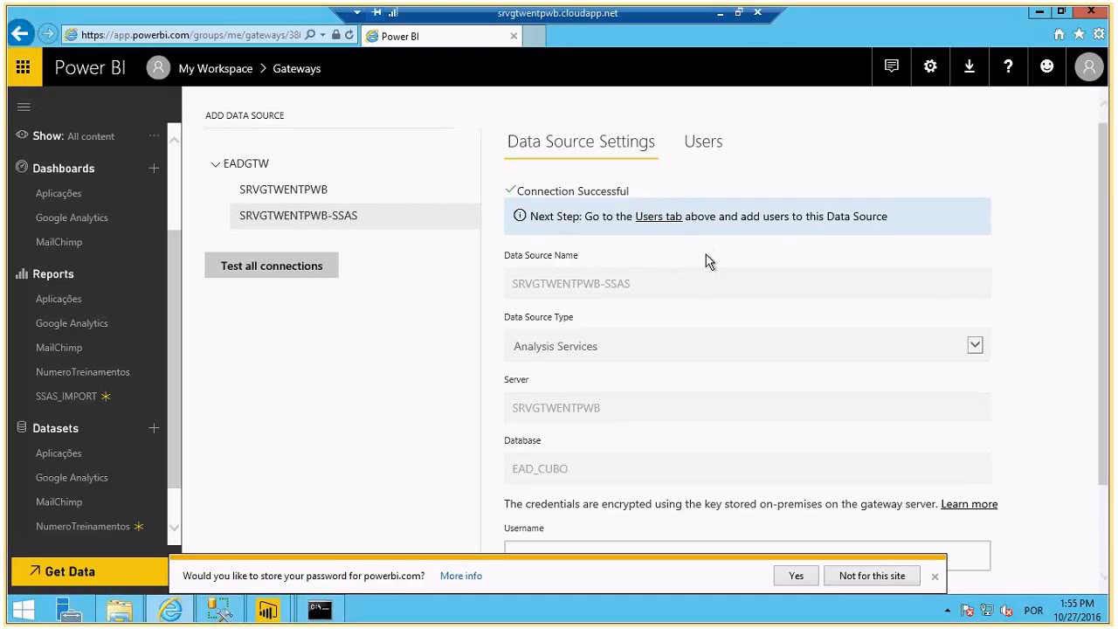
scroll(706, 255, "up", 1)
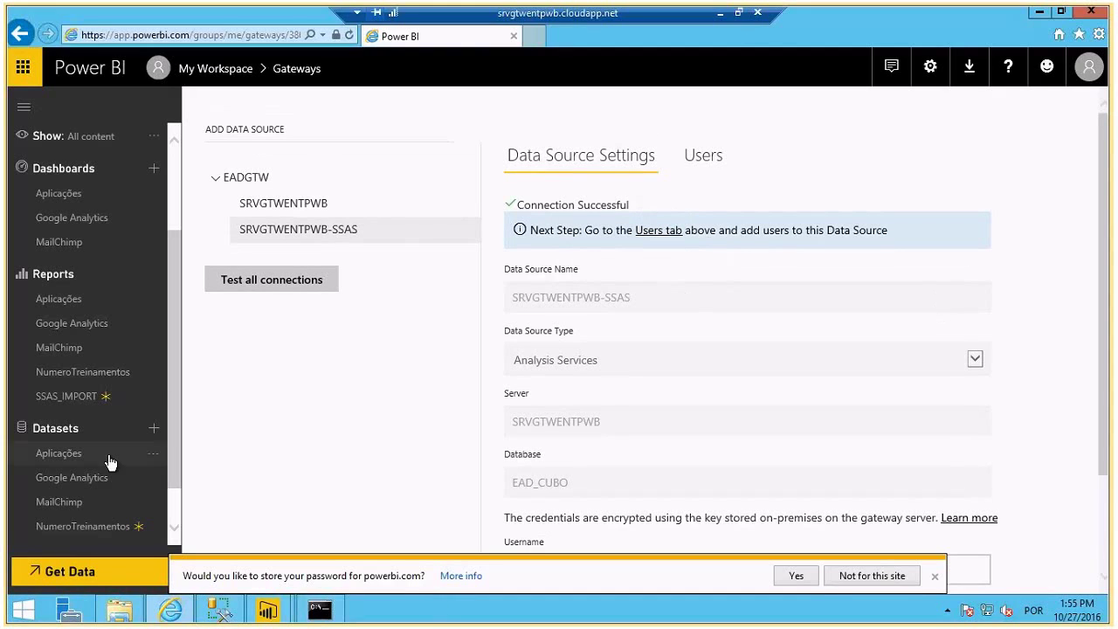
- In the SSAS_IMPORT dataset settings, connect it through the EADGTW data gateway
left_click(85, 396)
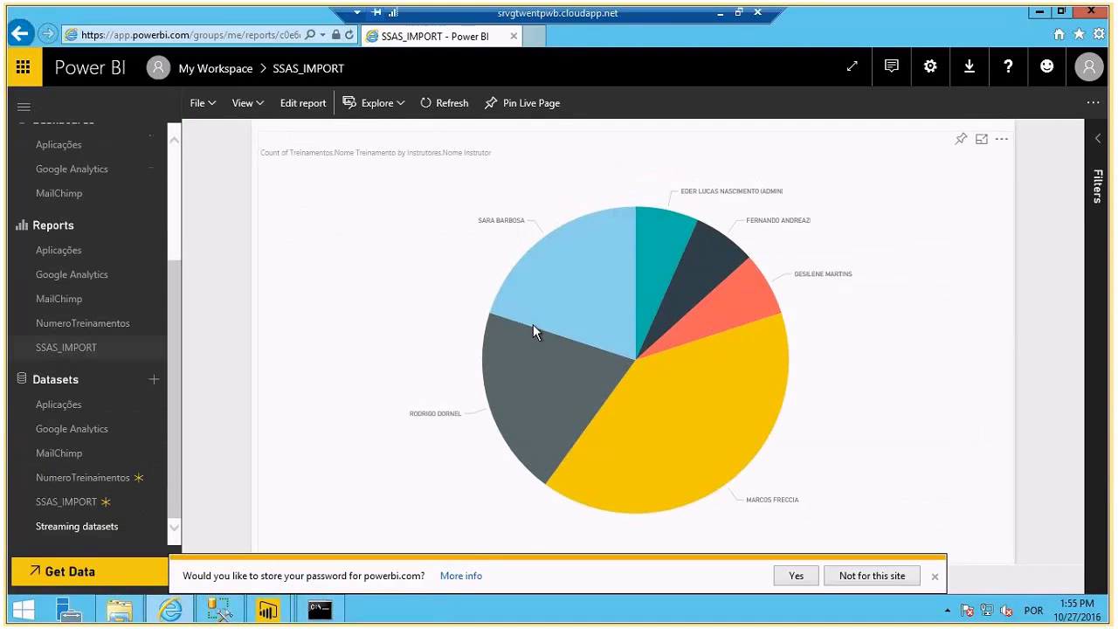
left_click(930, 67)
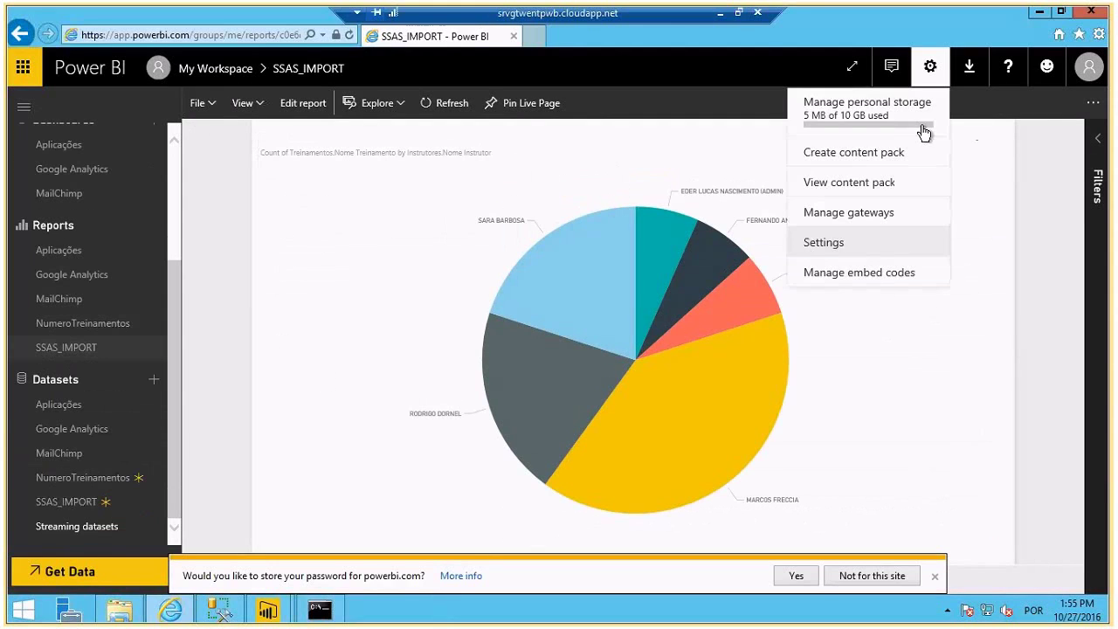
left_click(872, 248)
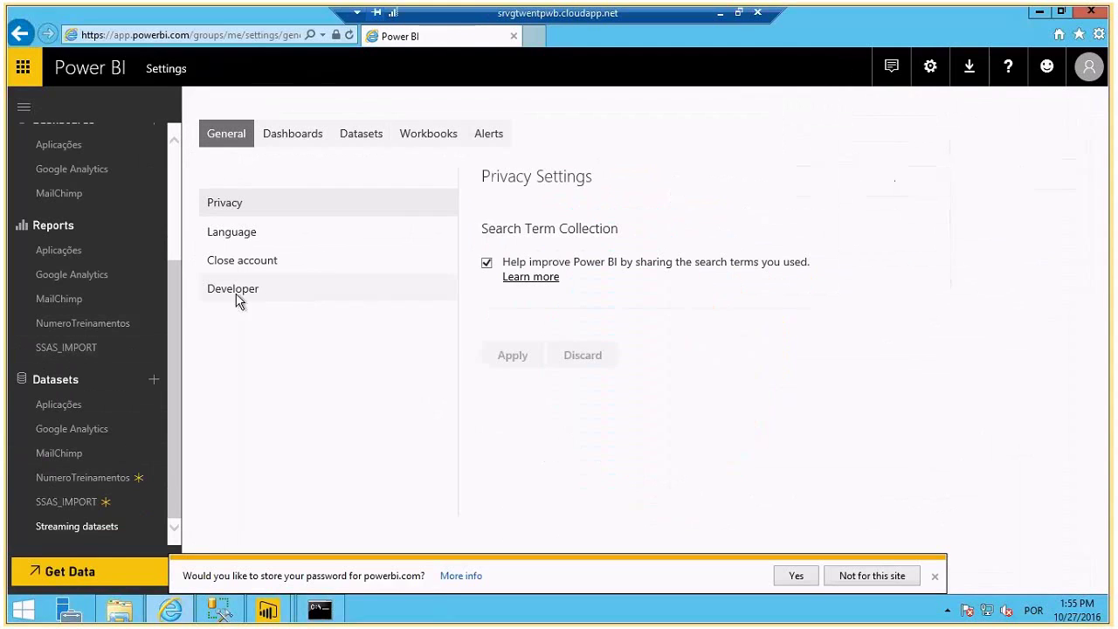
left_click(354, 134)
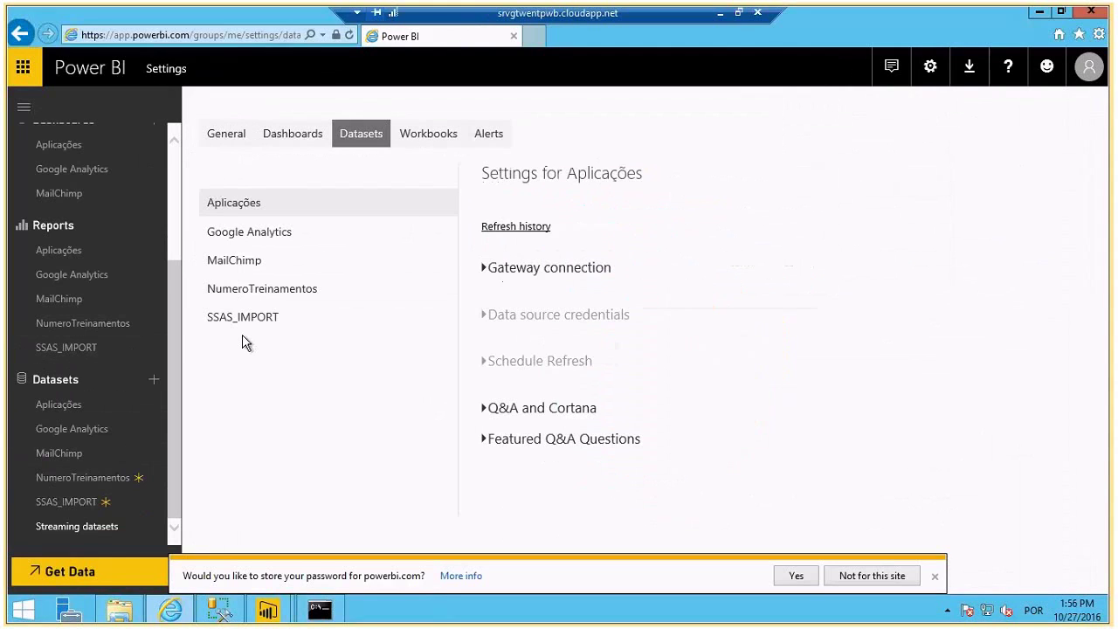
left_click(243, 319)
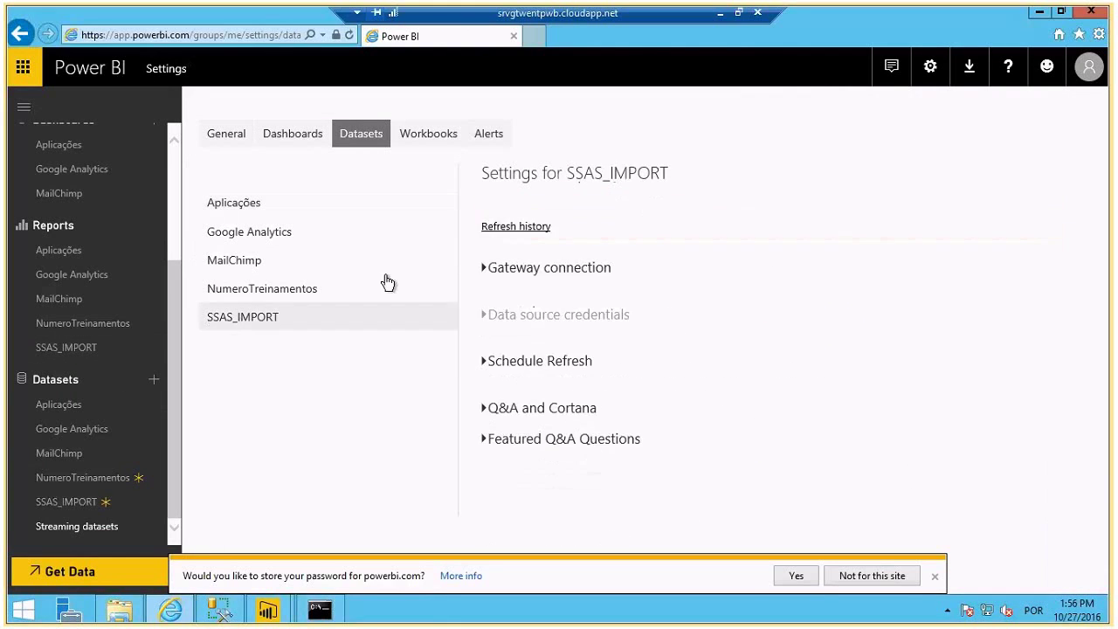
scroll(485, 335, "down", 2)
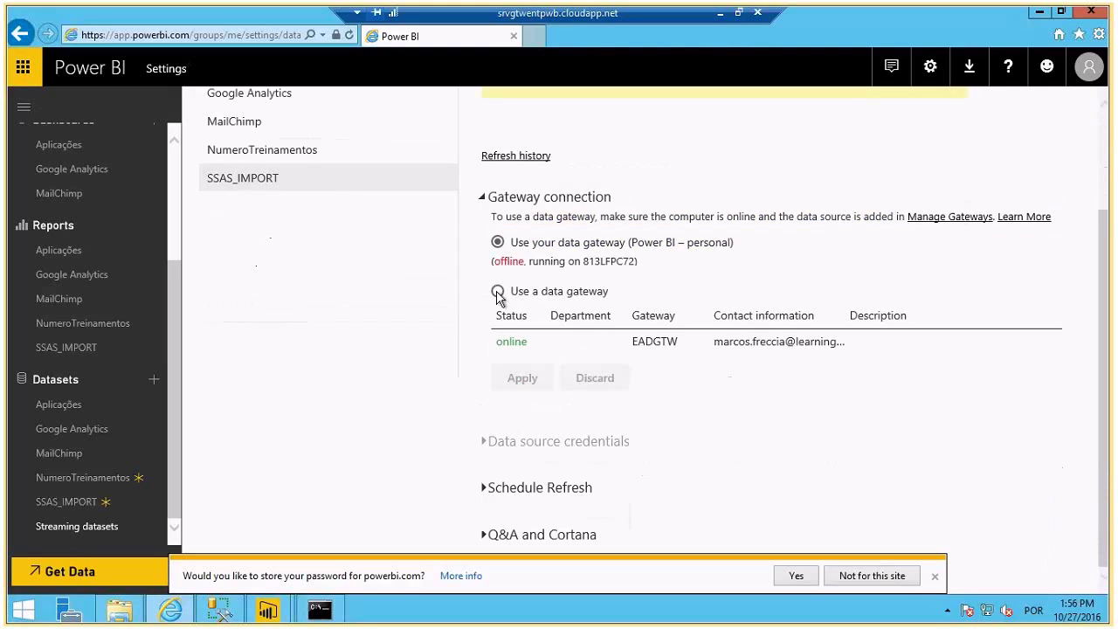
left_click(497, 291)
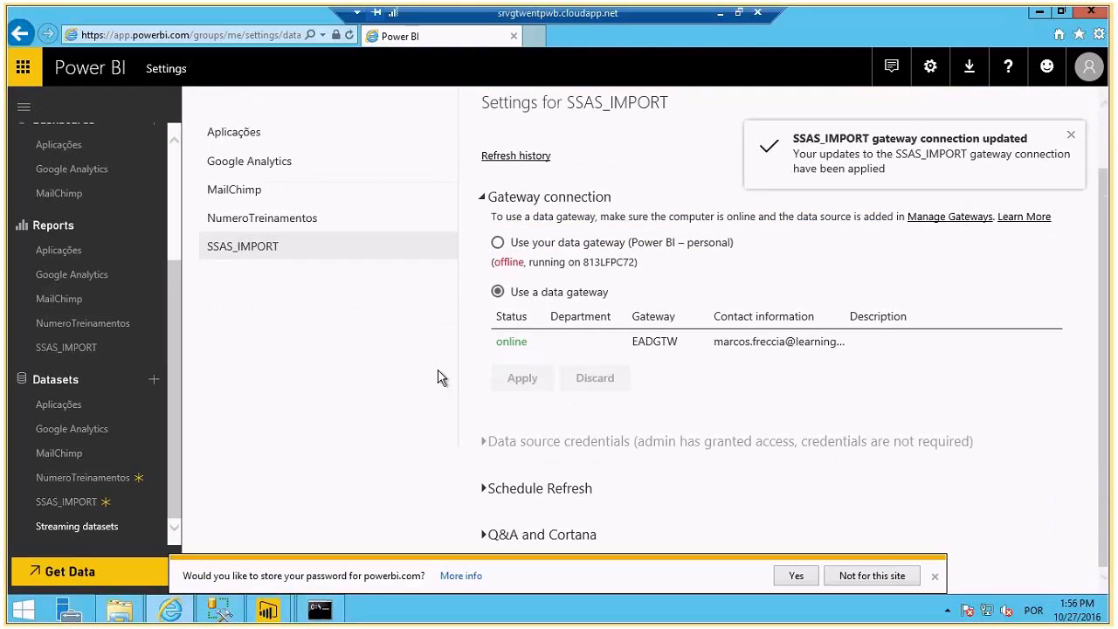
left_click(487, 495)
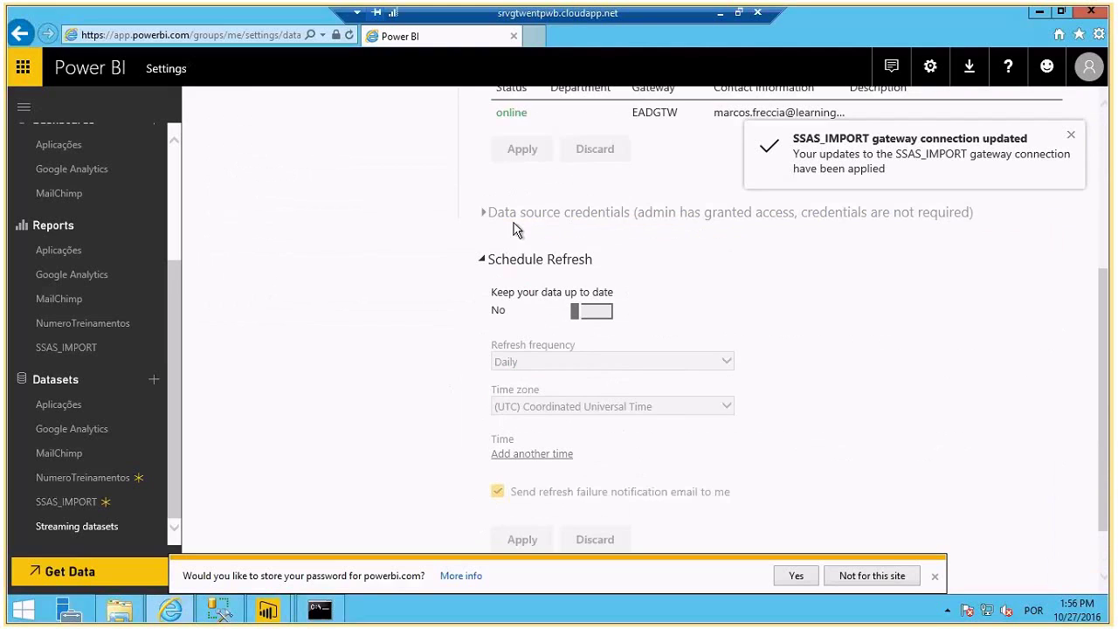
- Turn on daily refresh for SSAS_IMPORT at 12:00 PM, (UTC-03:00) Brasilia time
left_click(581, 311)
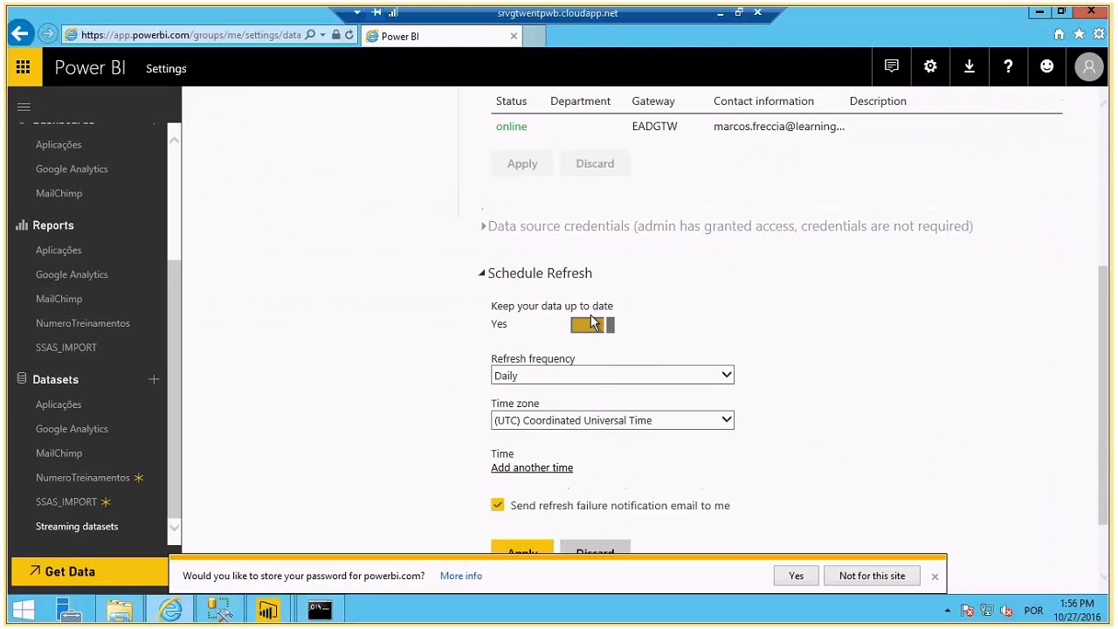
left_click(592, 378)
left_click(592, 377)
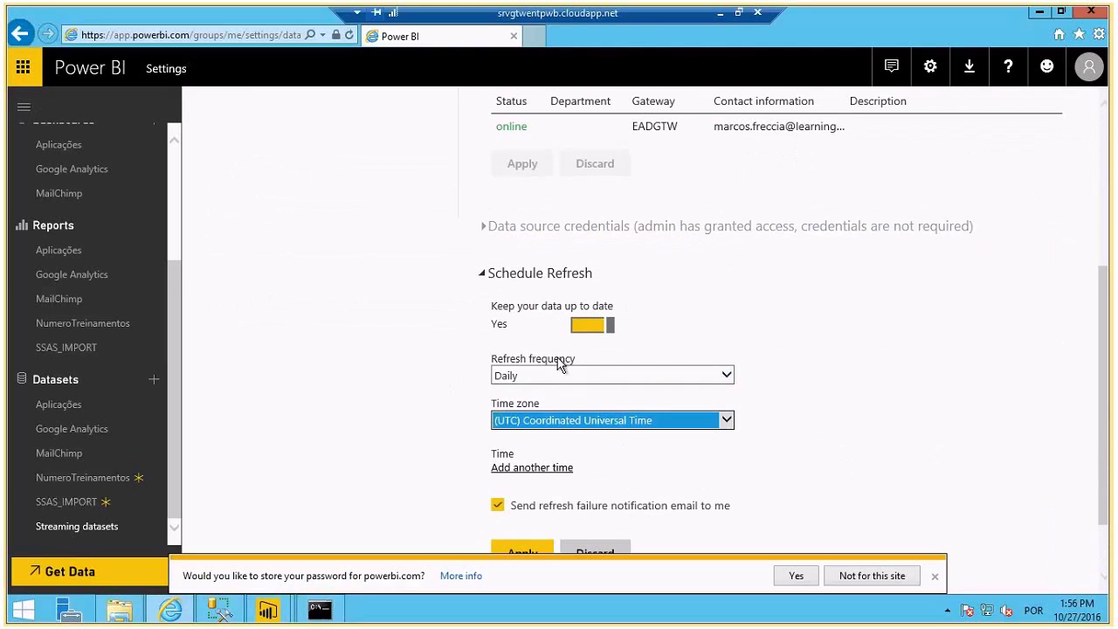
left_click(569, 415)
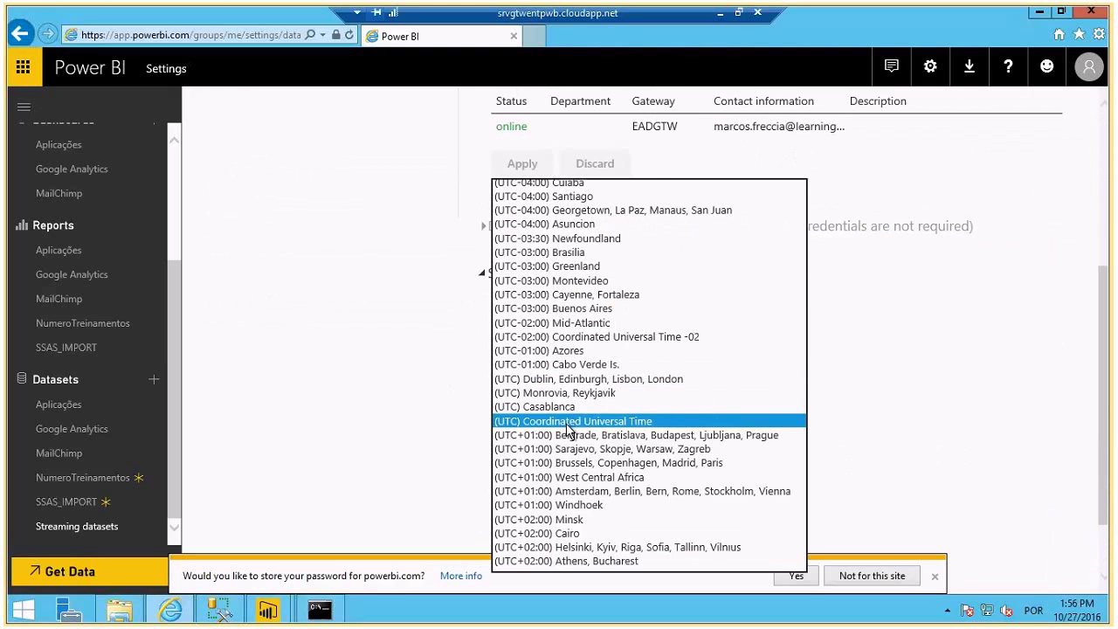
left_click(569, 252)
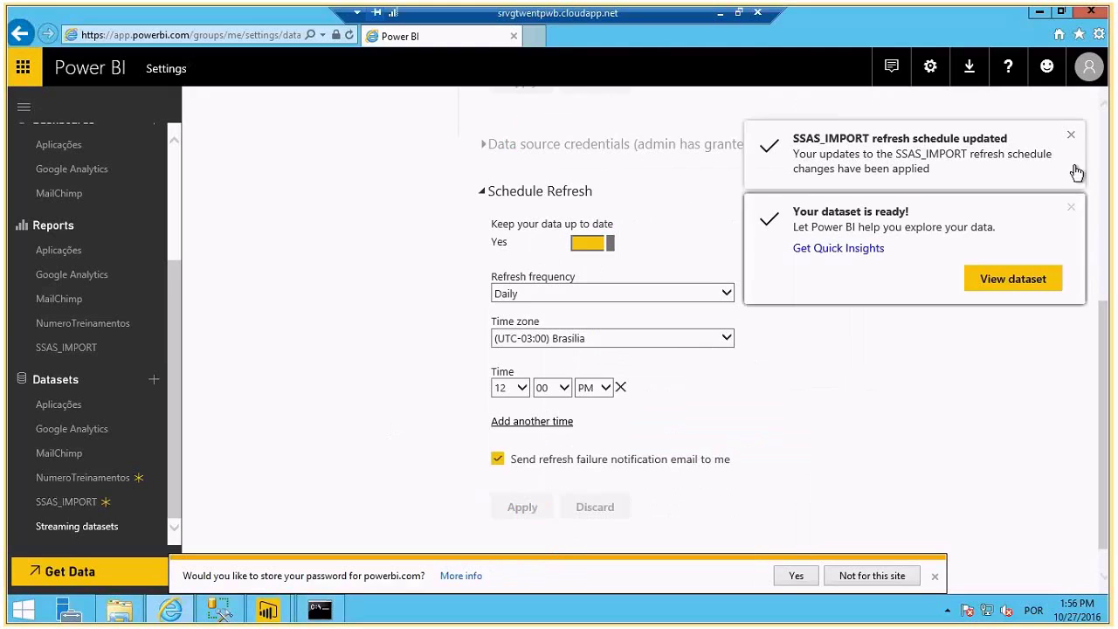
left_click(1071, 134)
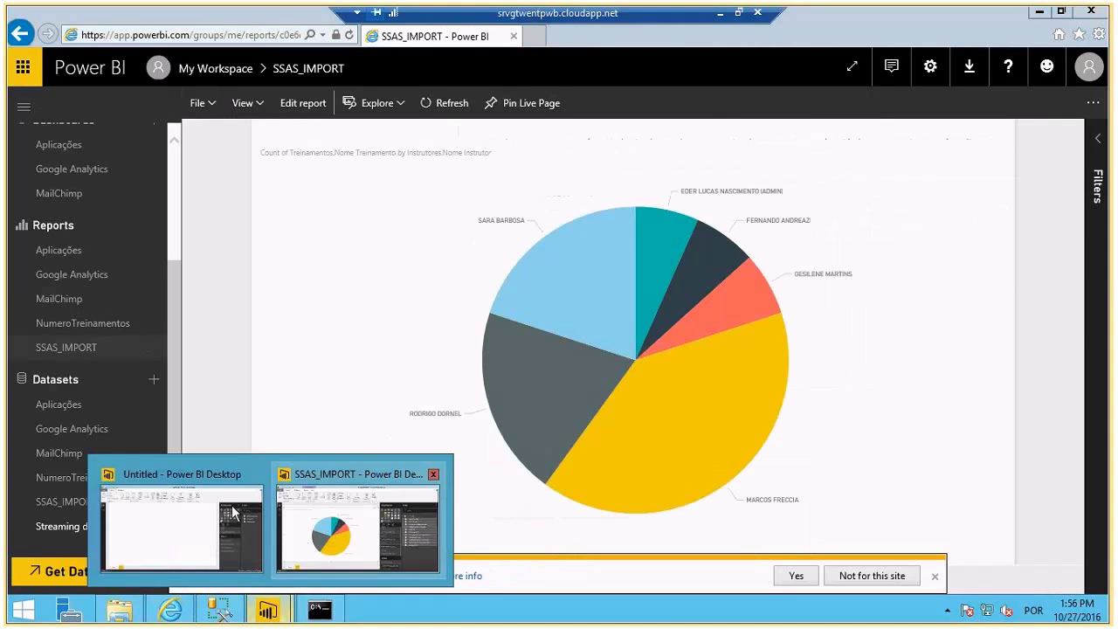
- In Power BI Desktop, add NomeTreinamento and NomeInstrutor to a new visual
left_click(234, 514)
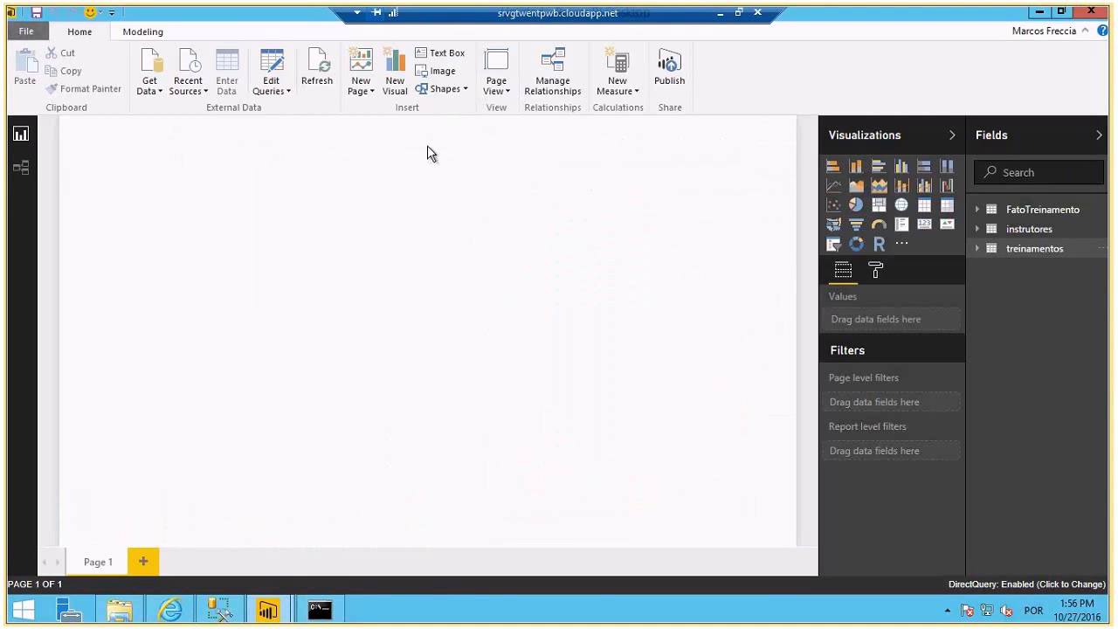
left_click(979, 250)
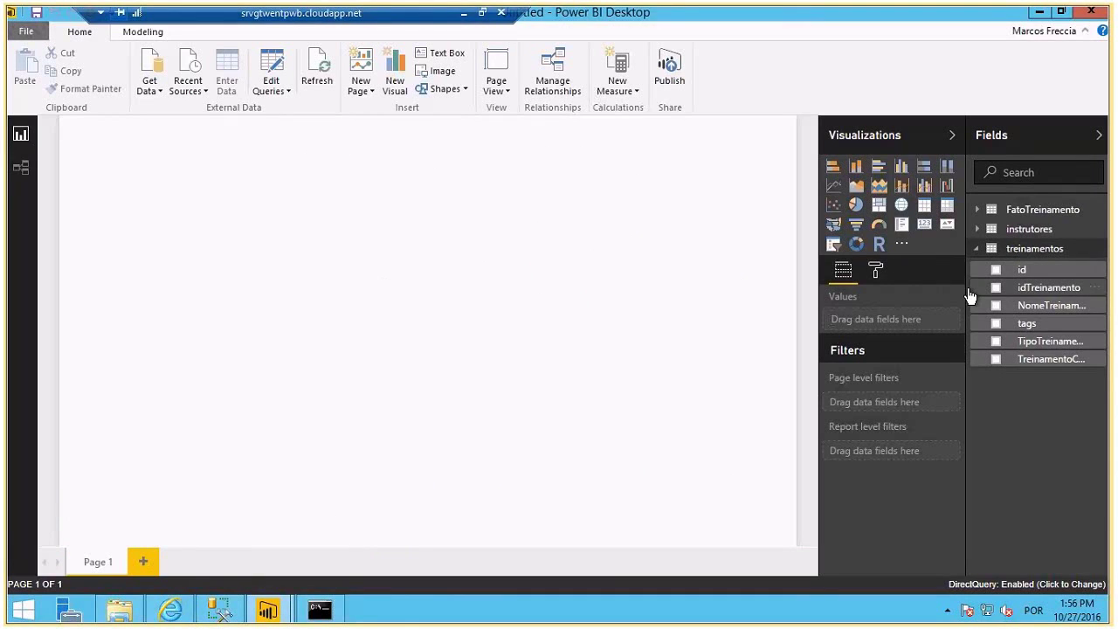
left_click_drag(967, 296, 926, 291)
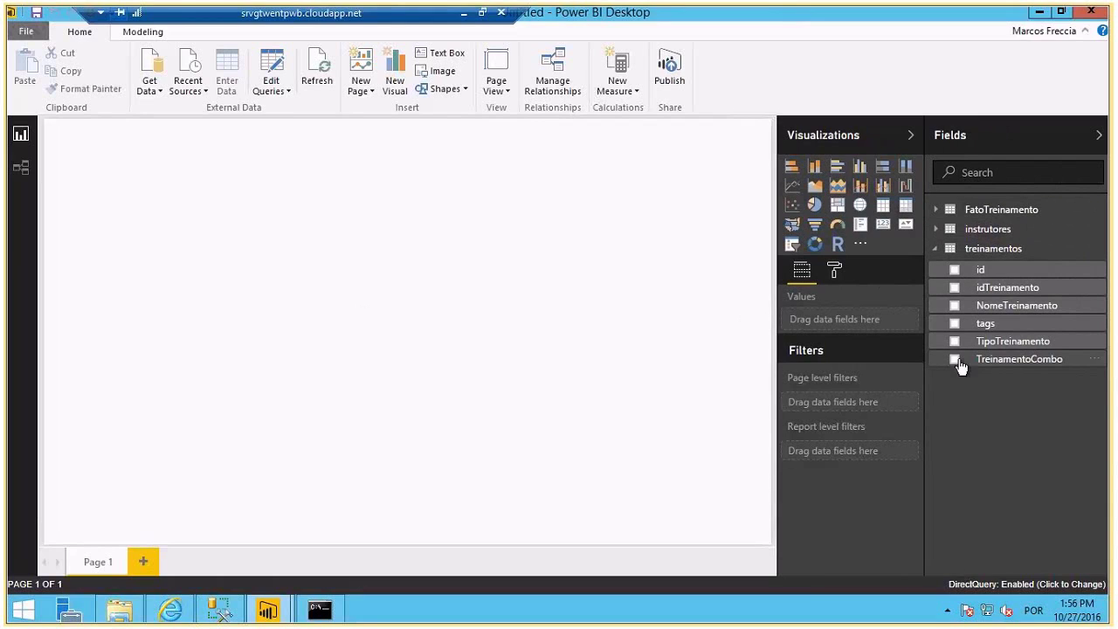
left_click(953, 306)
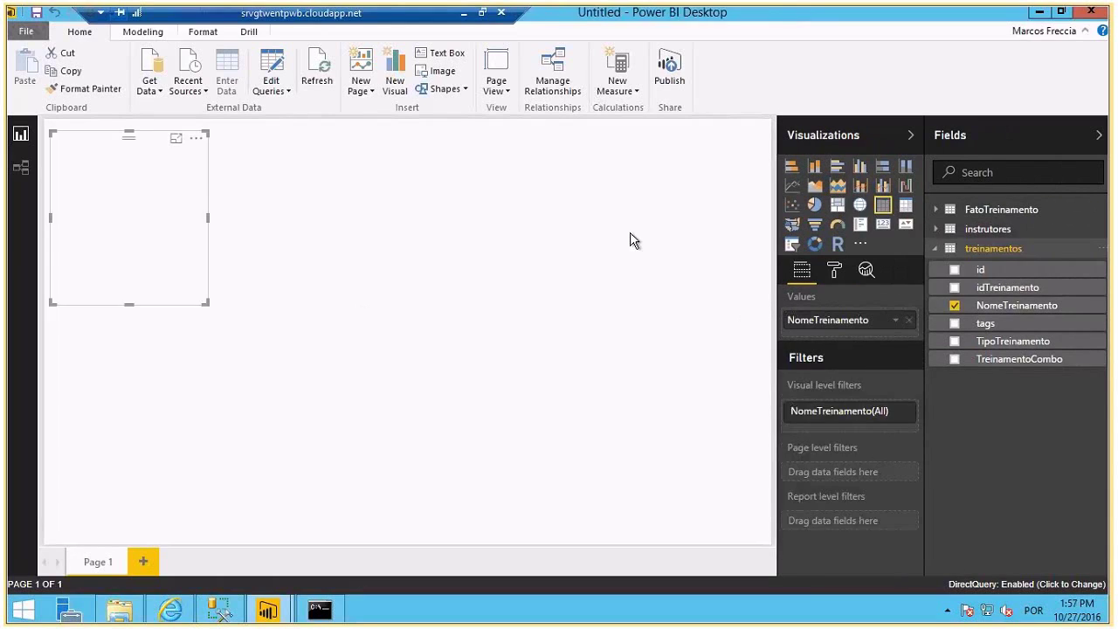
left_click(936, 229)
left_click(954, 322)
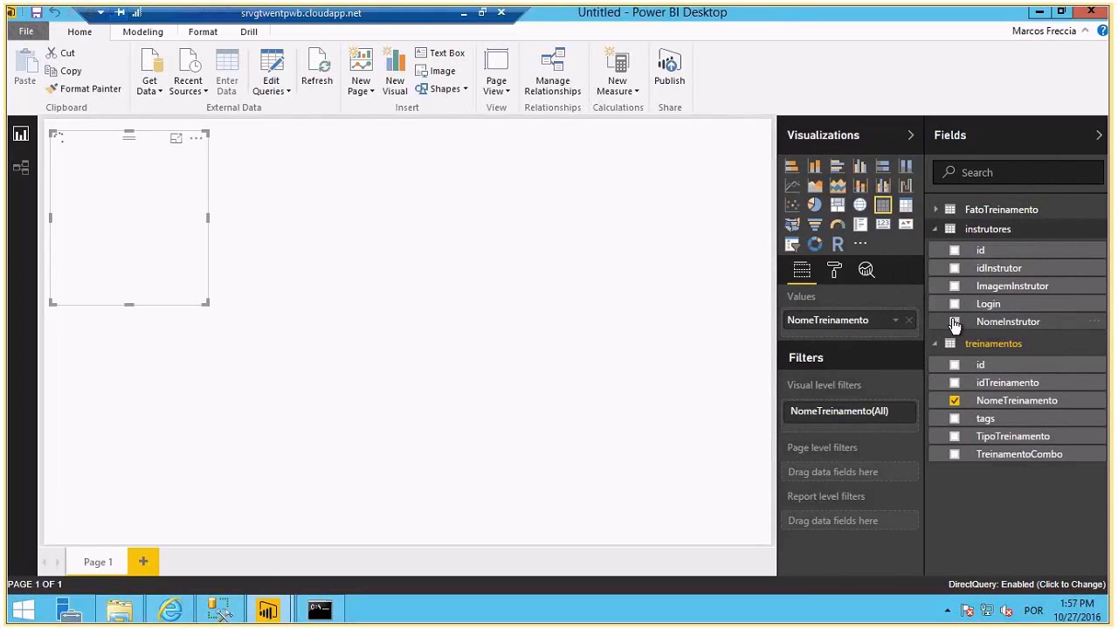
left_click(936, 209)
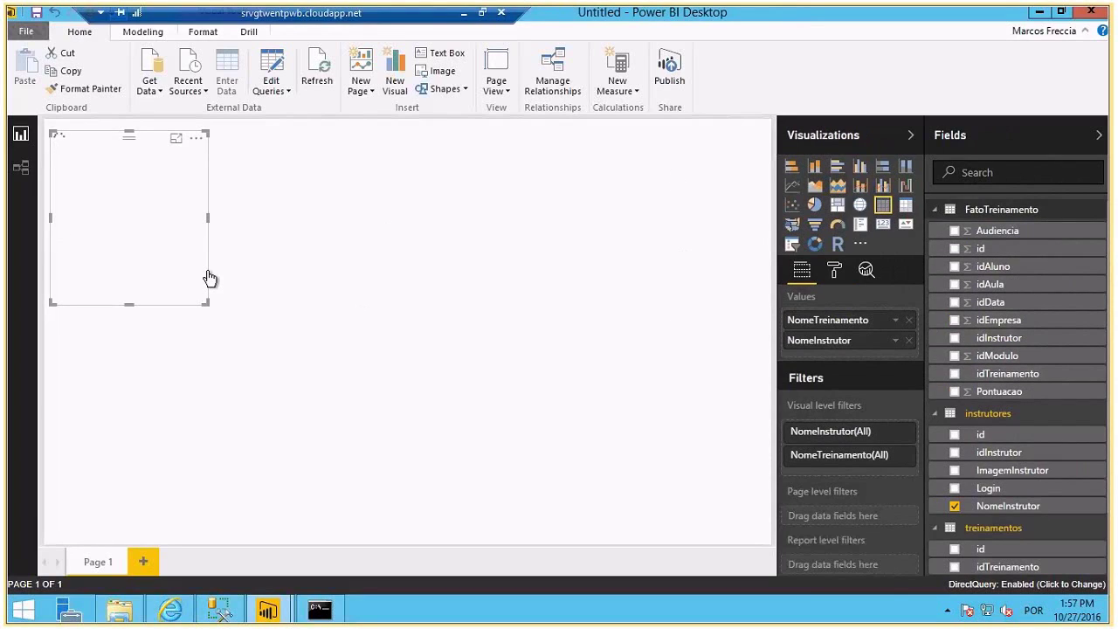
- Make it a pie chart of Count of idTreinamento and enlarge it to fill the canvas
left_click(642, 337)
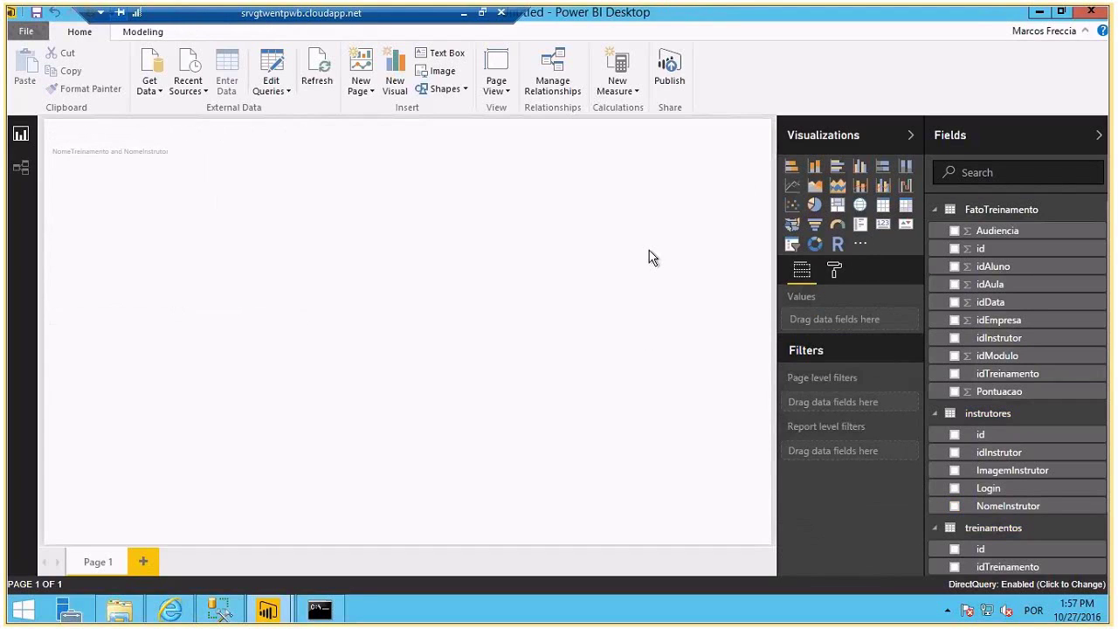
left_click(267, 210)
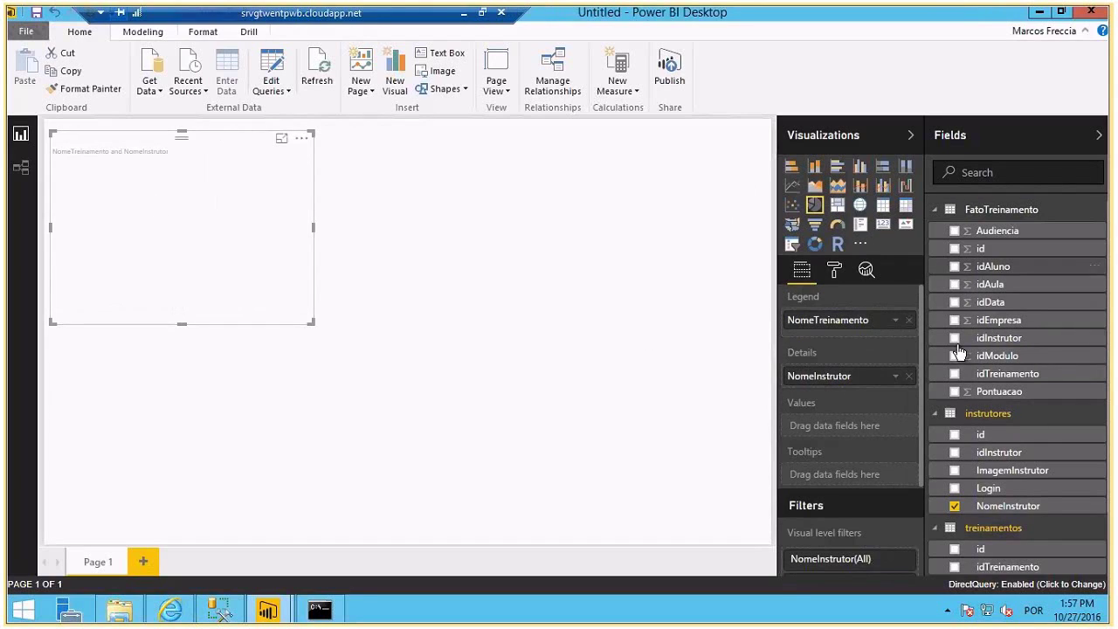
left_click_drag(955, 374, 828, 440)
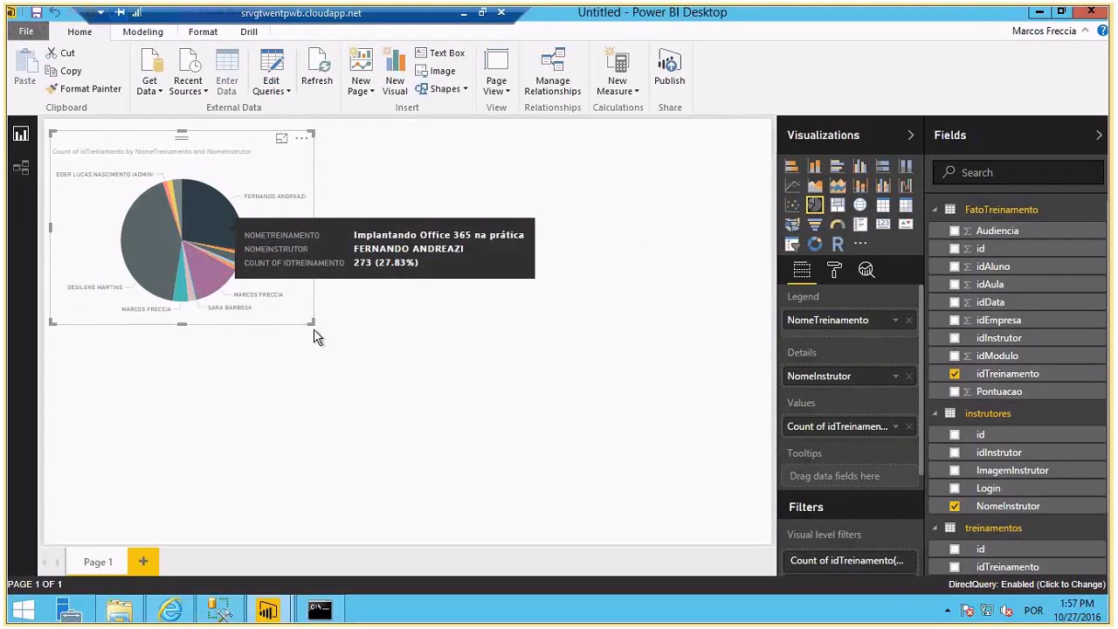
left_click_drag(312, 325, 871, 578)
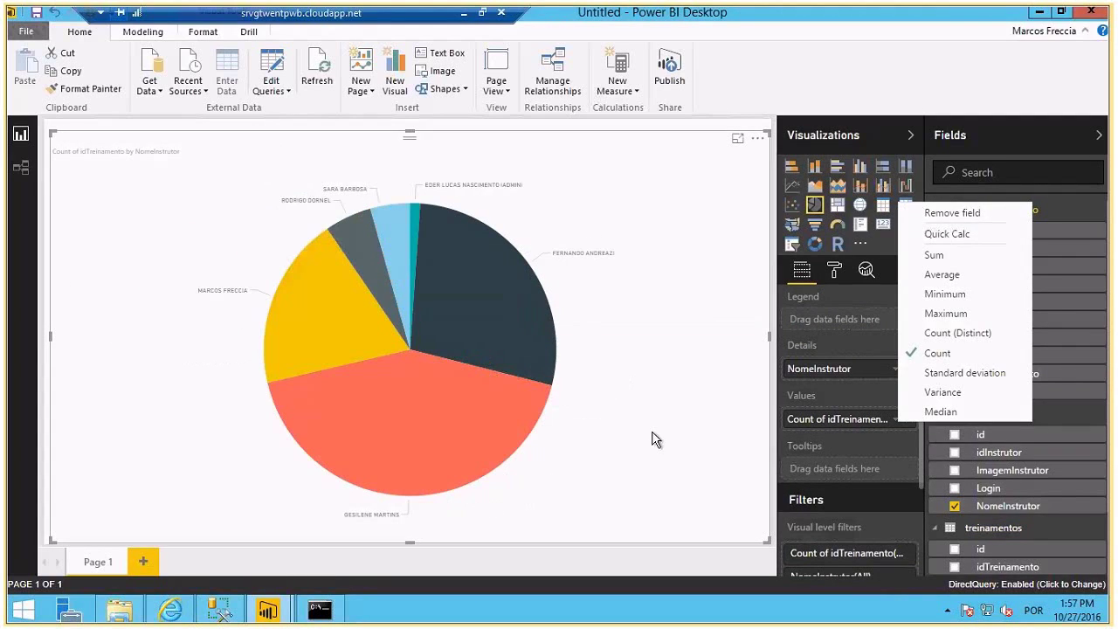
left_click(685, 422)
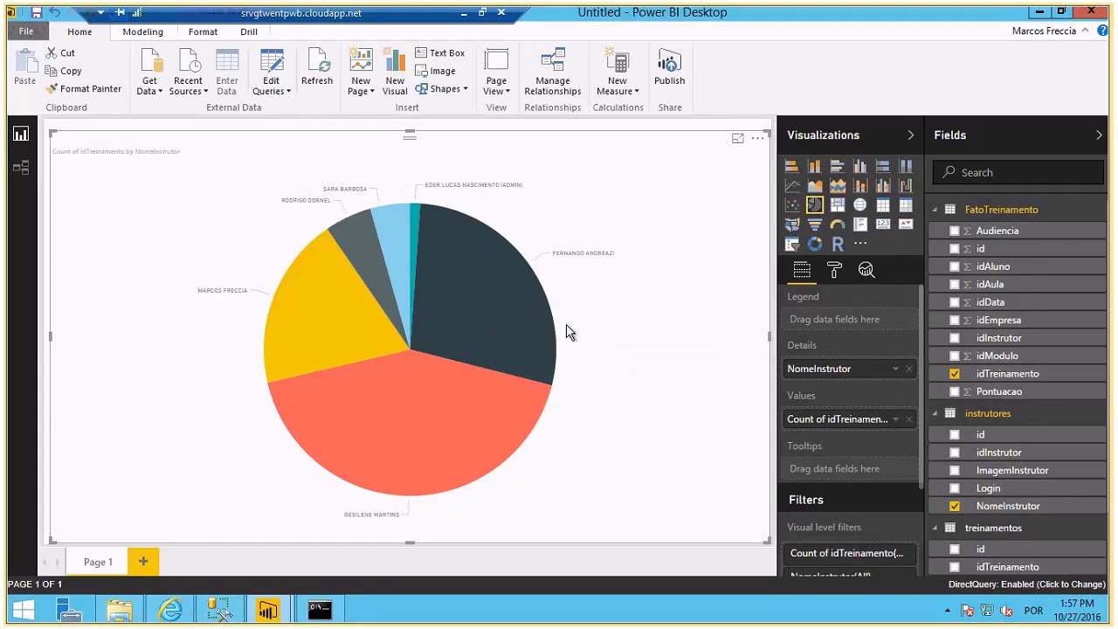
- Open Task Manager in full details and check CPU and memory usage on the Performance view
right_click(370, 614)
left_click(437, 556)
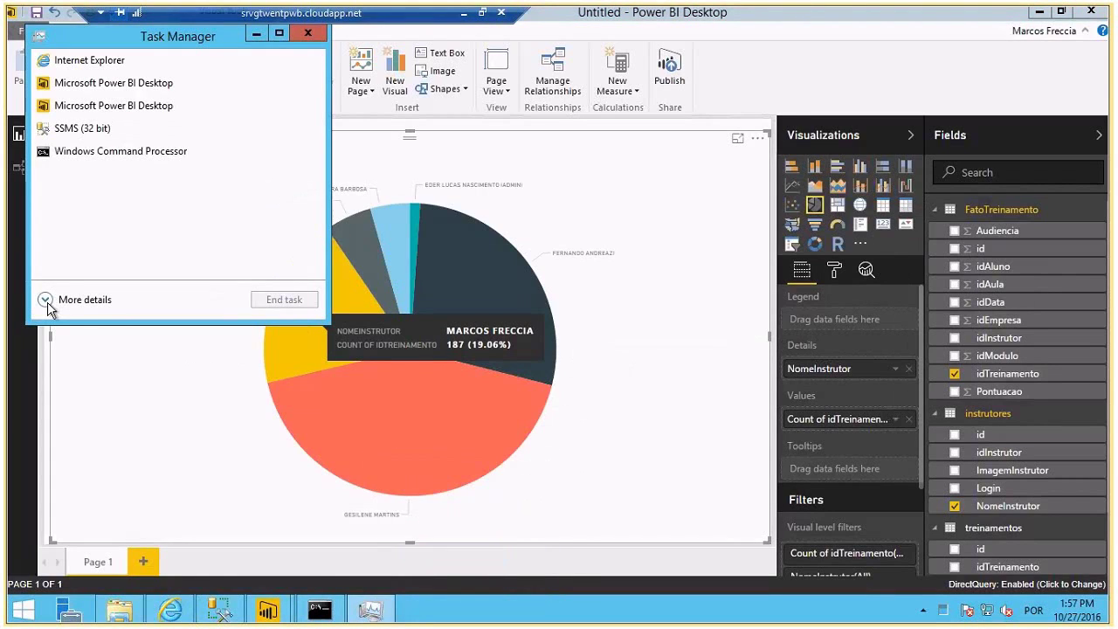
left_click(45, 300)
left_click(138, 78)
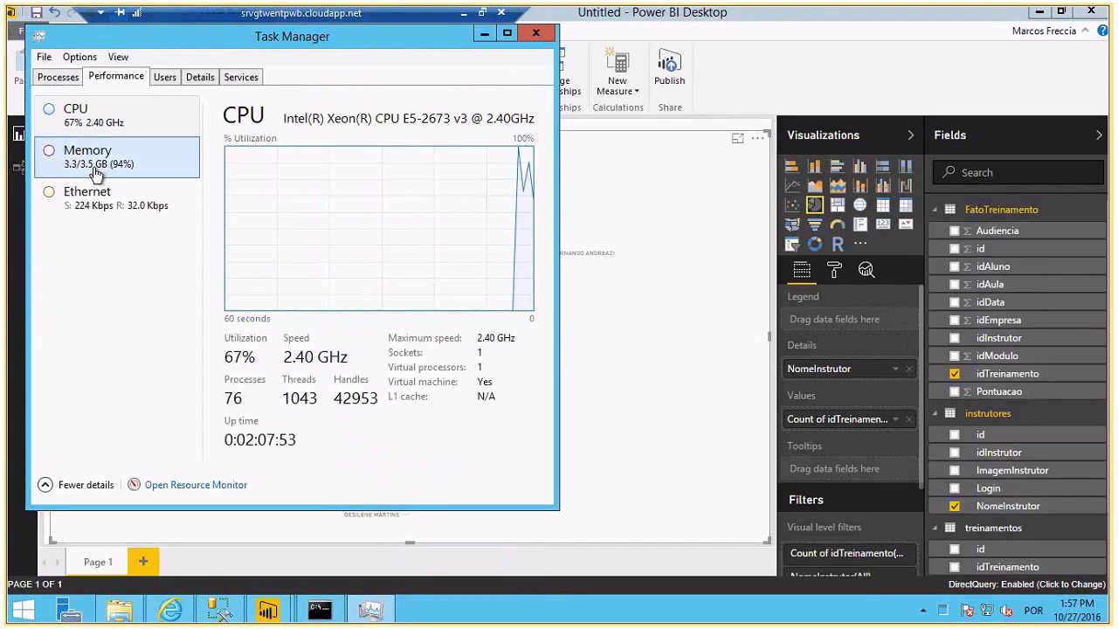
right_click(301, 271)
- Close Task Manager and stretch the pie chart to the canvas's top-left corner
left_click(466, 222)
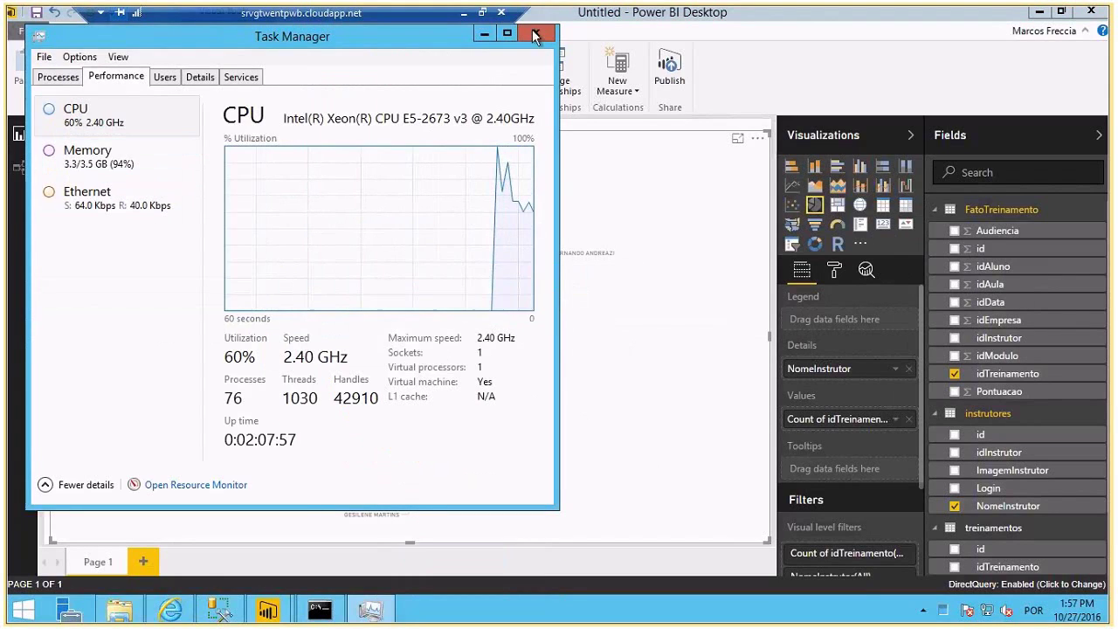
left_click(536, 34)
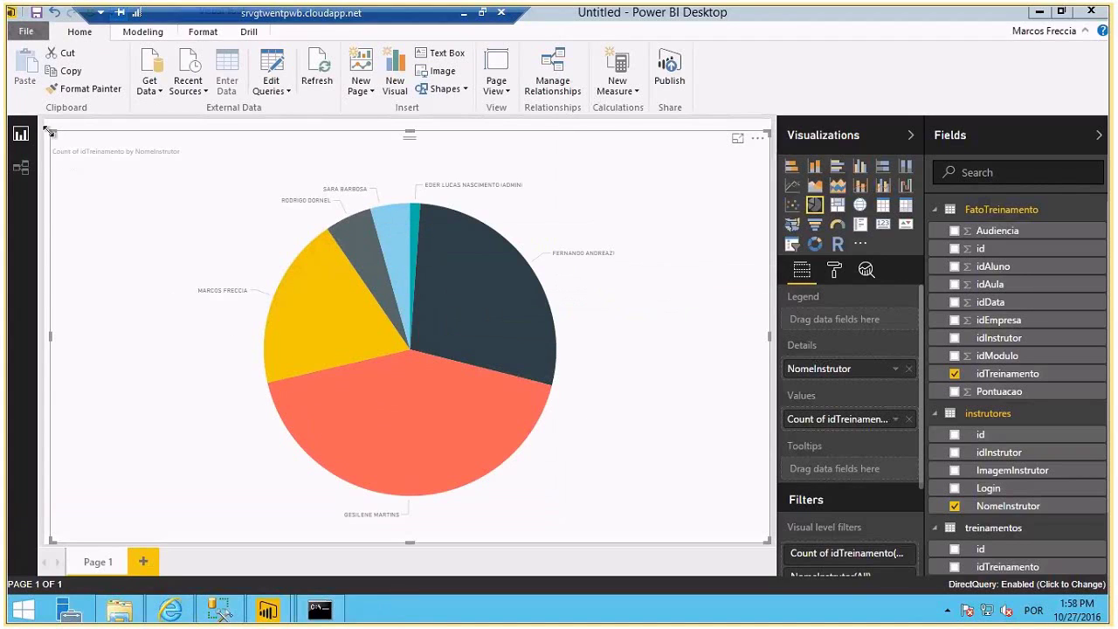
left_click_drag(50, 133, 4, 80)
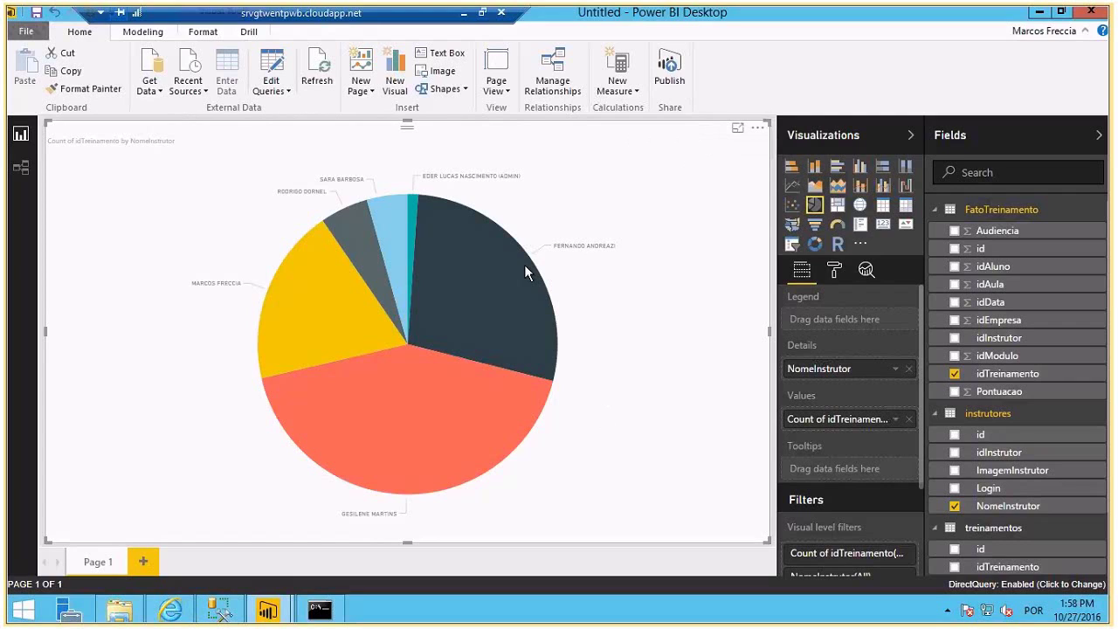
- Save the DirectQuery pie chart report to Documents under the name SQL-DIRECT
left_click(36, 13)
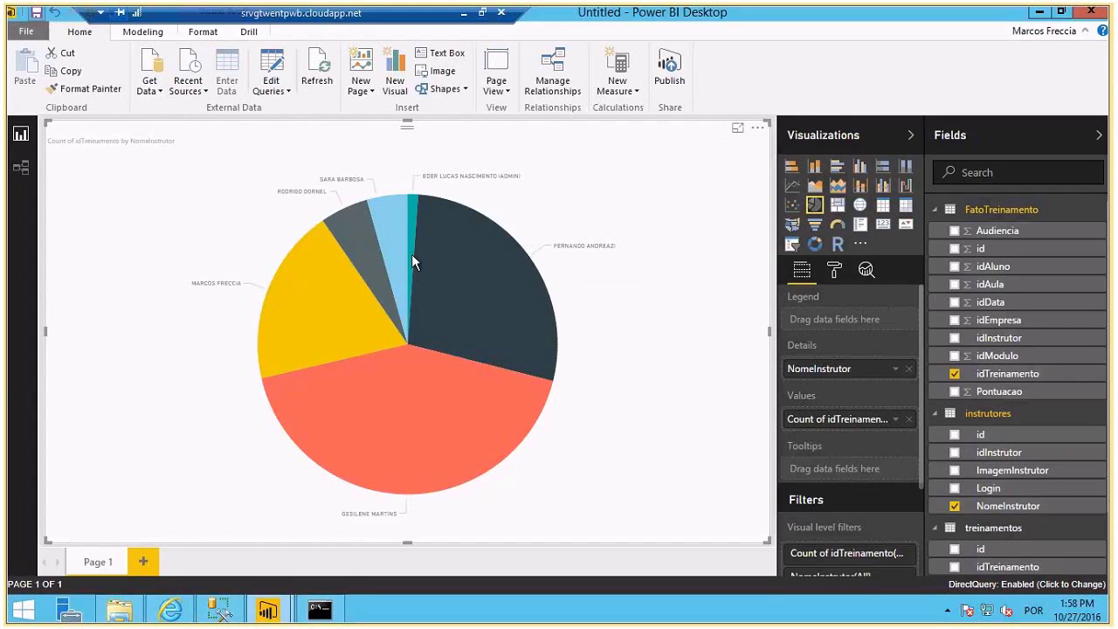
type("SQL")
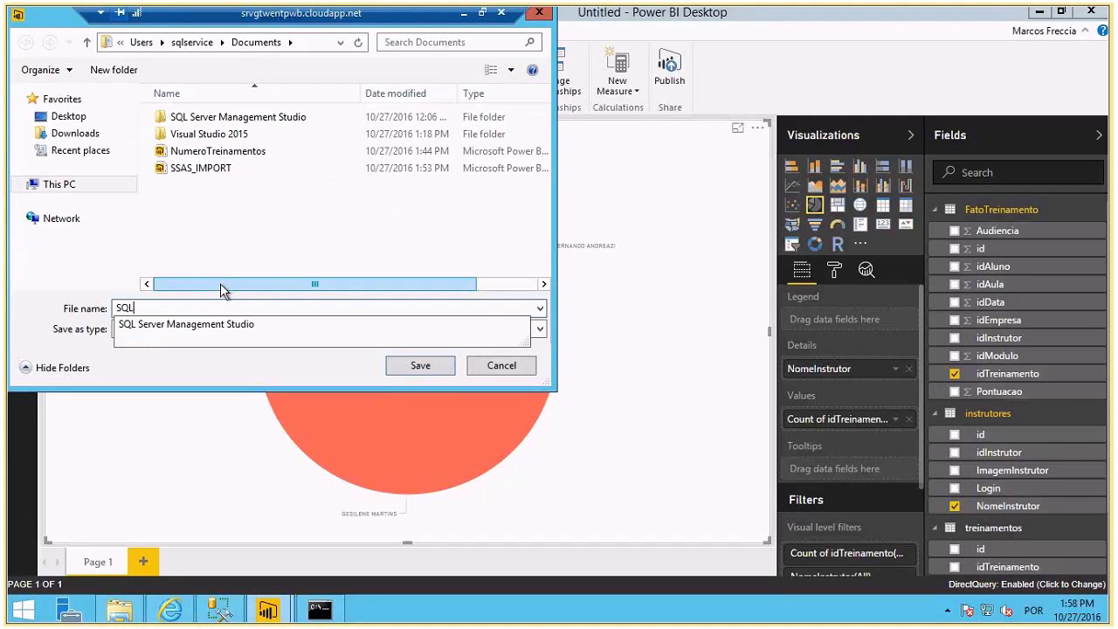
type("-ORACLE")
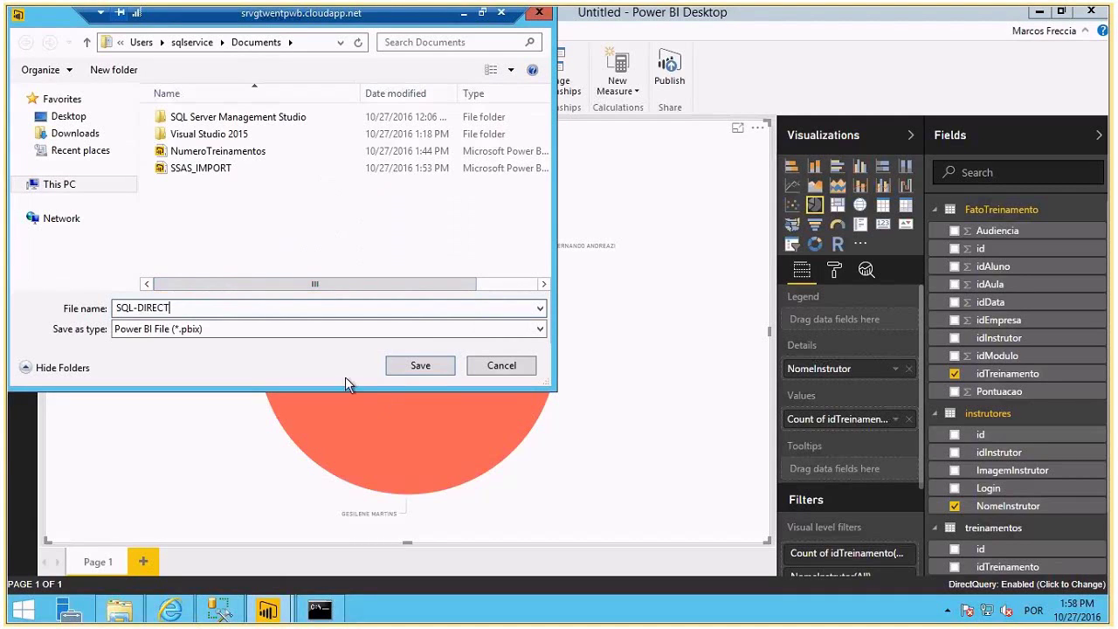
left_click(412, 368)
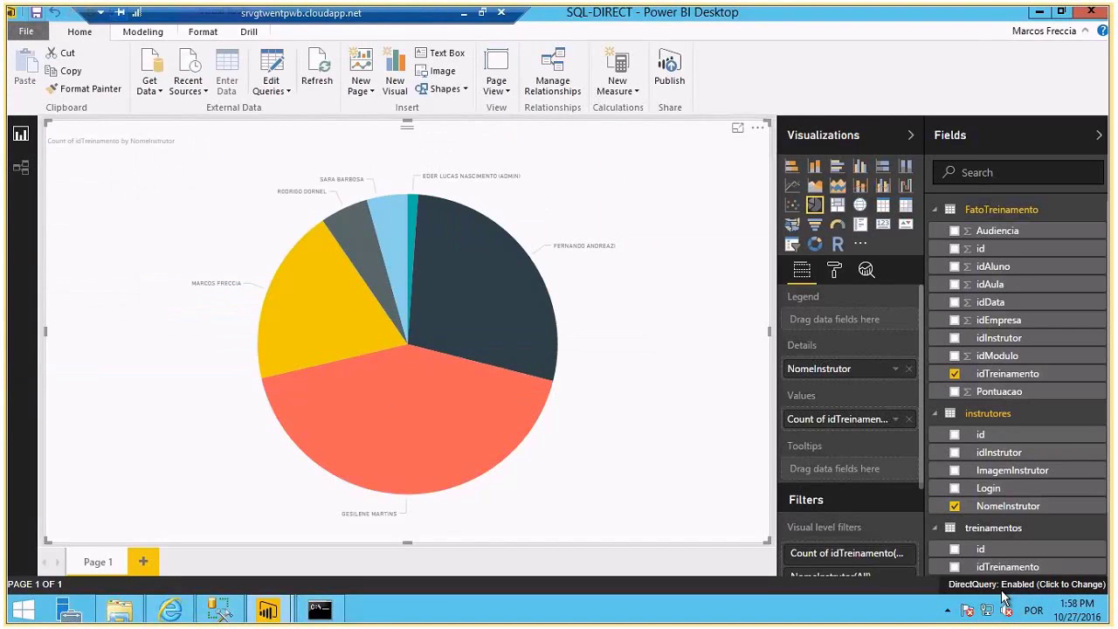
- Review the DirectQuery connection settings unchanged, then publish SQL-DIRECT to the Power BI service
left_click(1005, 597)
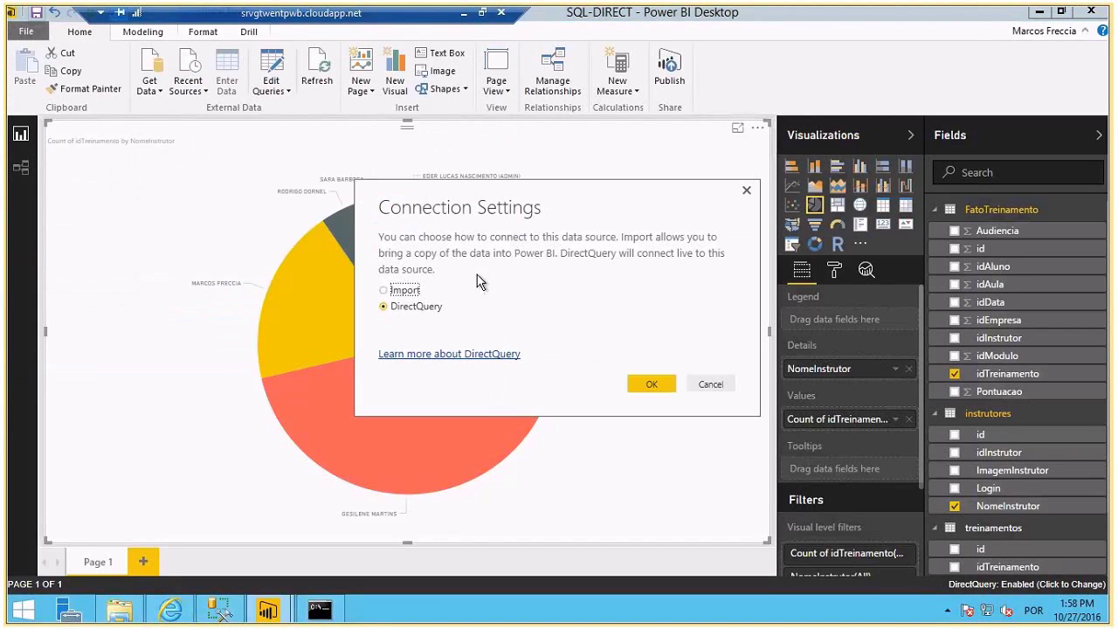
left_click(746, 190)
left_click(670, 75)
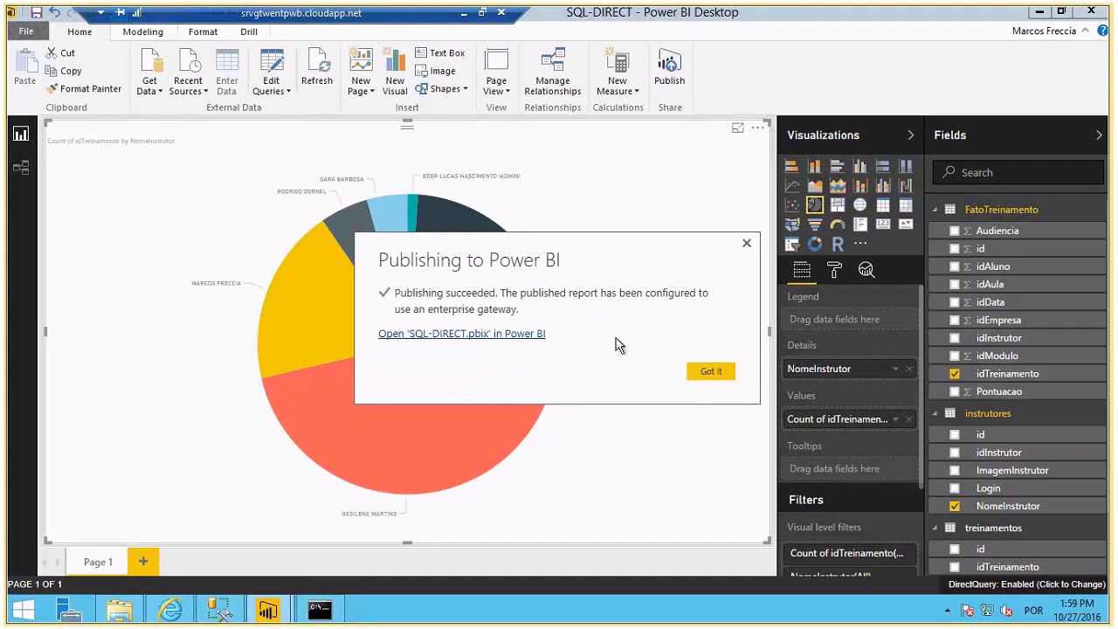
left_click(699, 372)
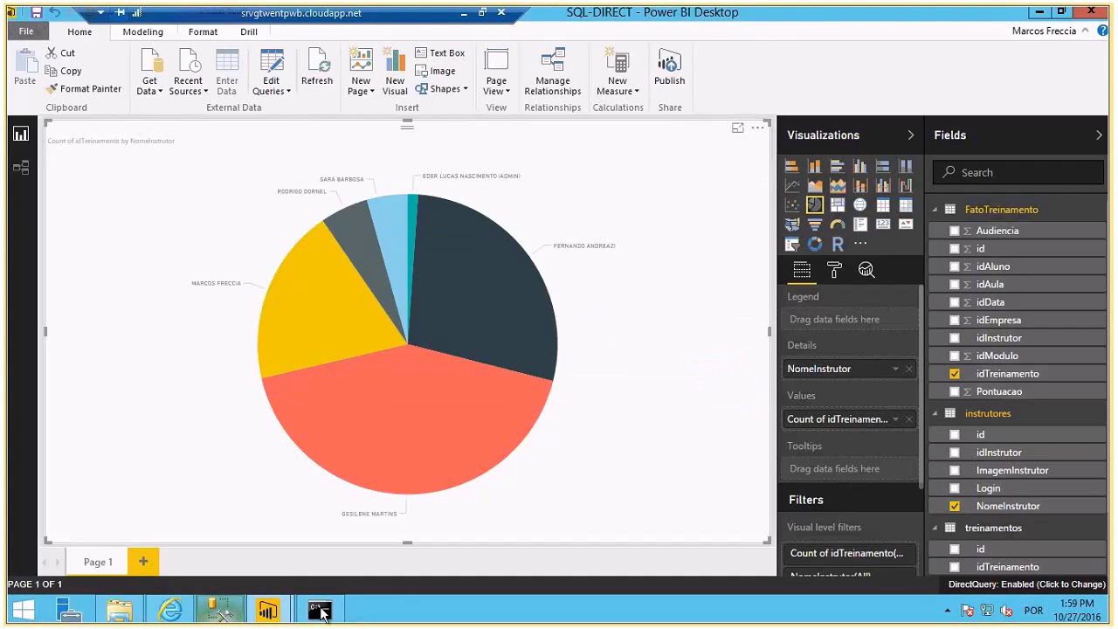
- In the browser, decline saving the password and open the published SQL-DIRECT report
mouse_move(253, 617)
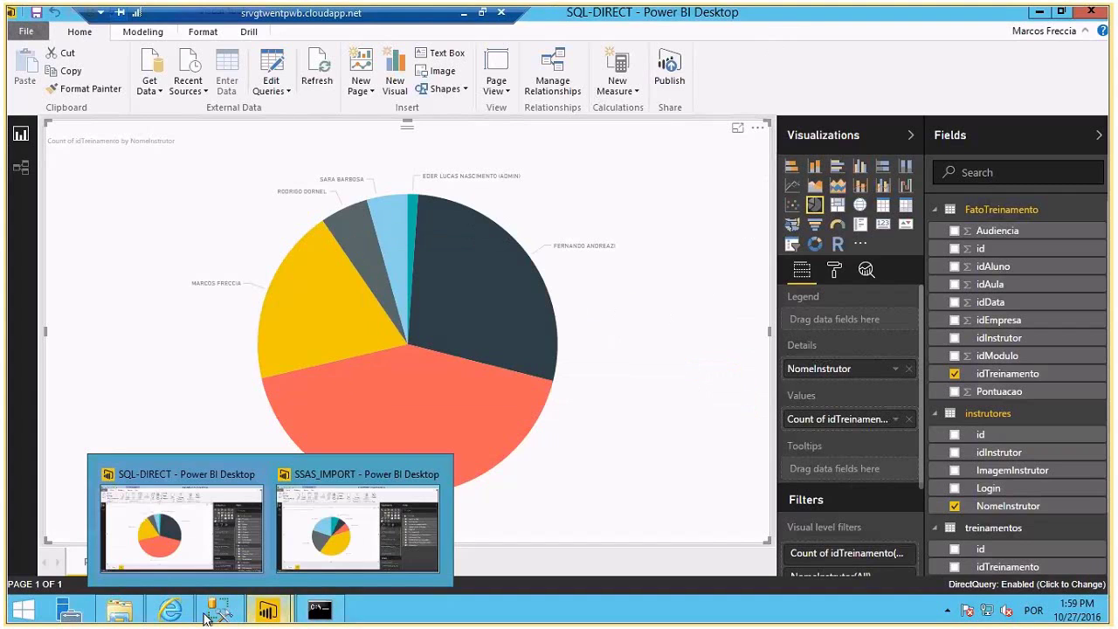
left_click(171, 610)
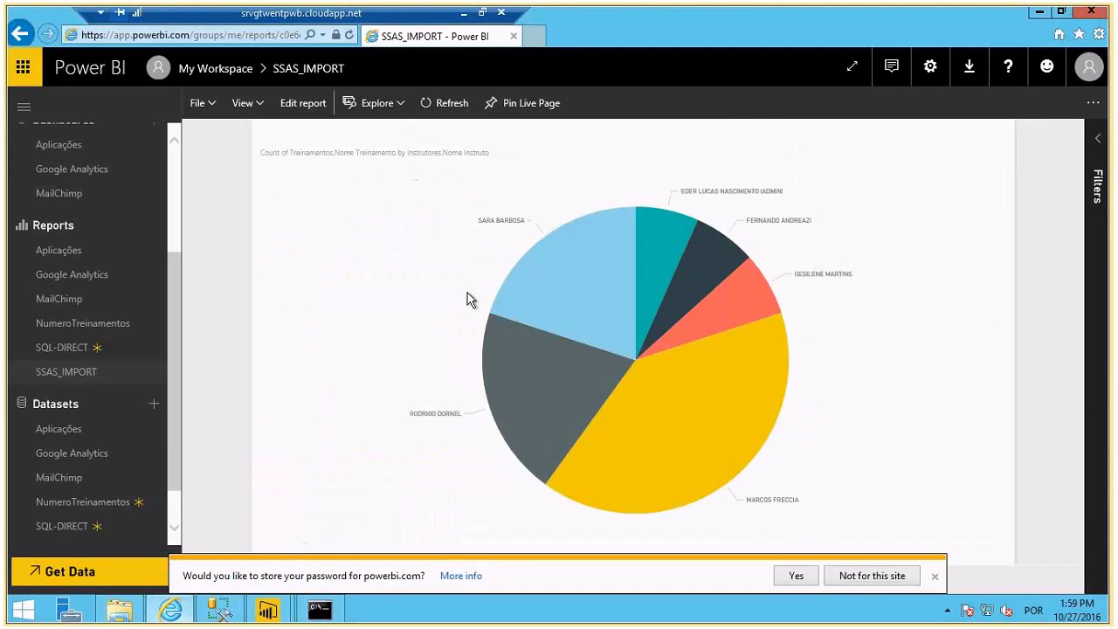
left_click(935, 578)
left_click(63, 347)
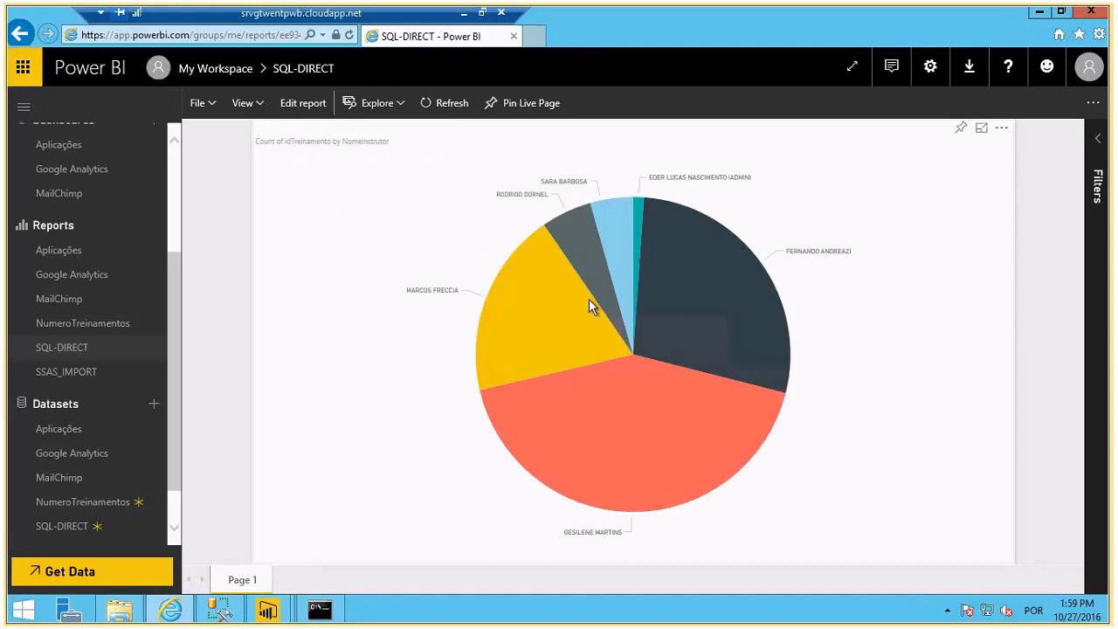
mouse_move(586, 281)
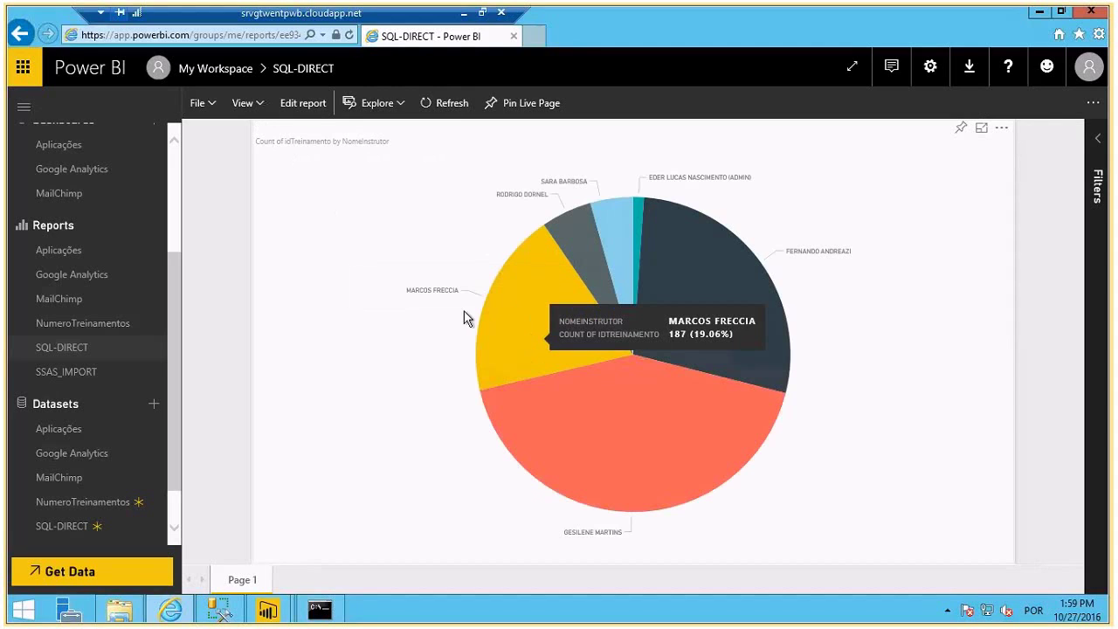
mouse_move(523, 376)
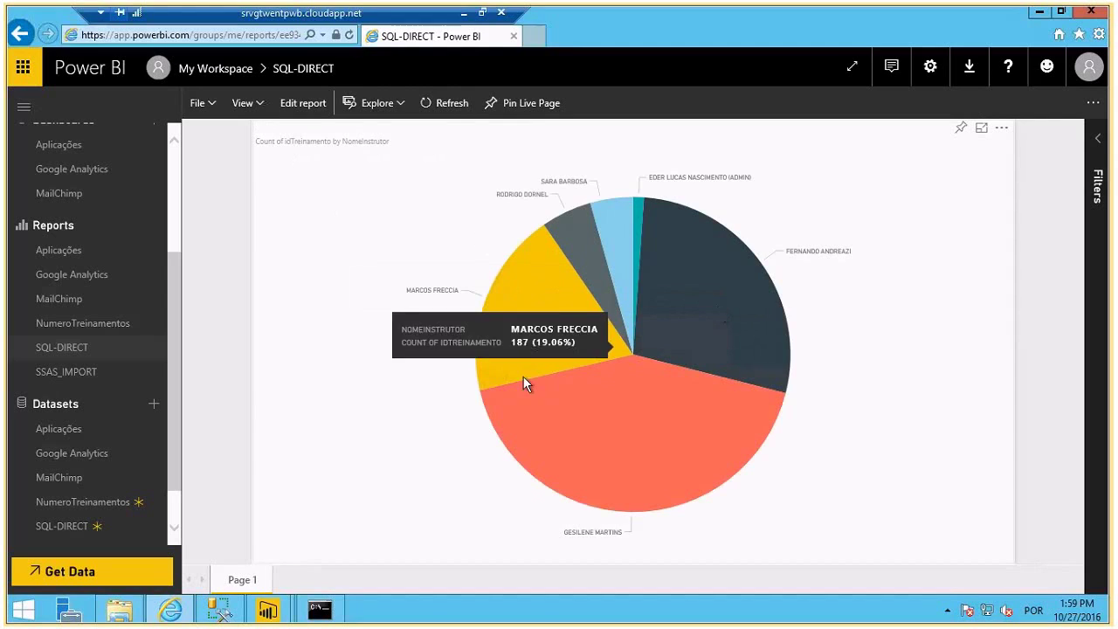
- Open Power BI Settings on the Datasets tab to see the Aplicações gateway offline
left_click(930, 66)
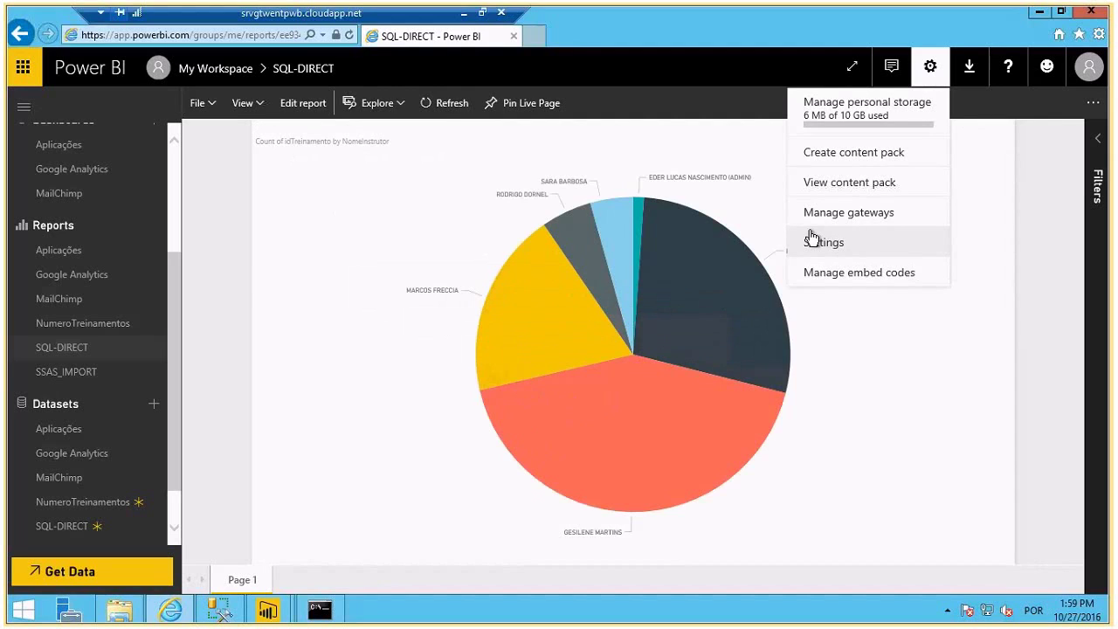
left_click(812, 240)
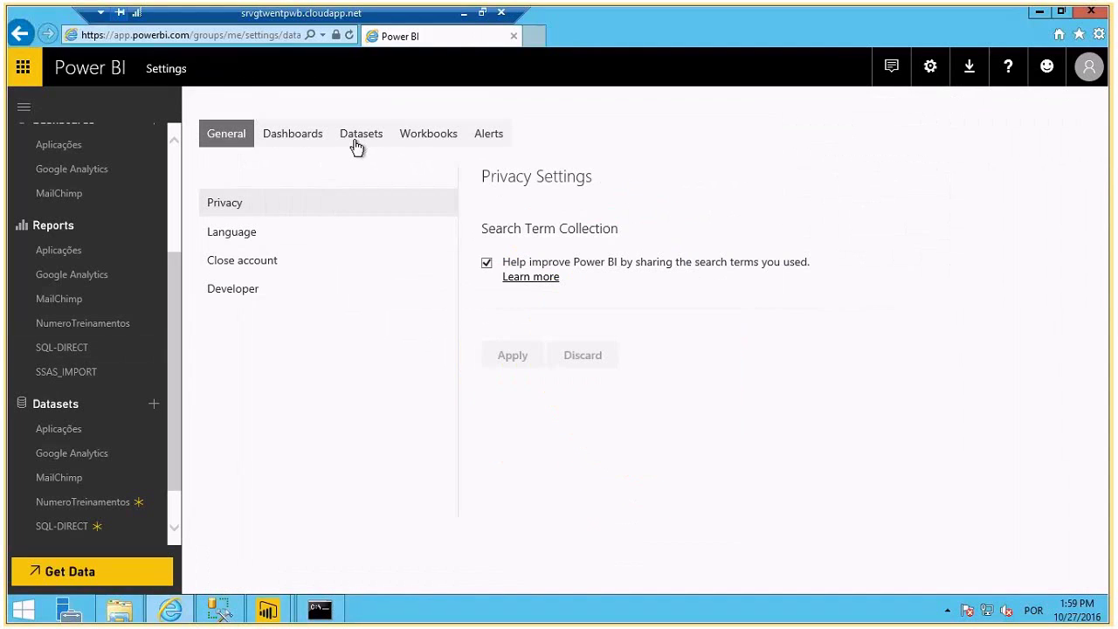
left_click(359, 144)
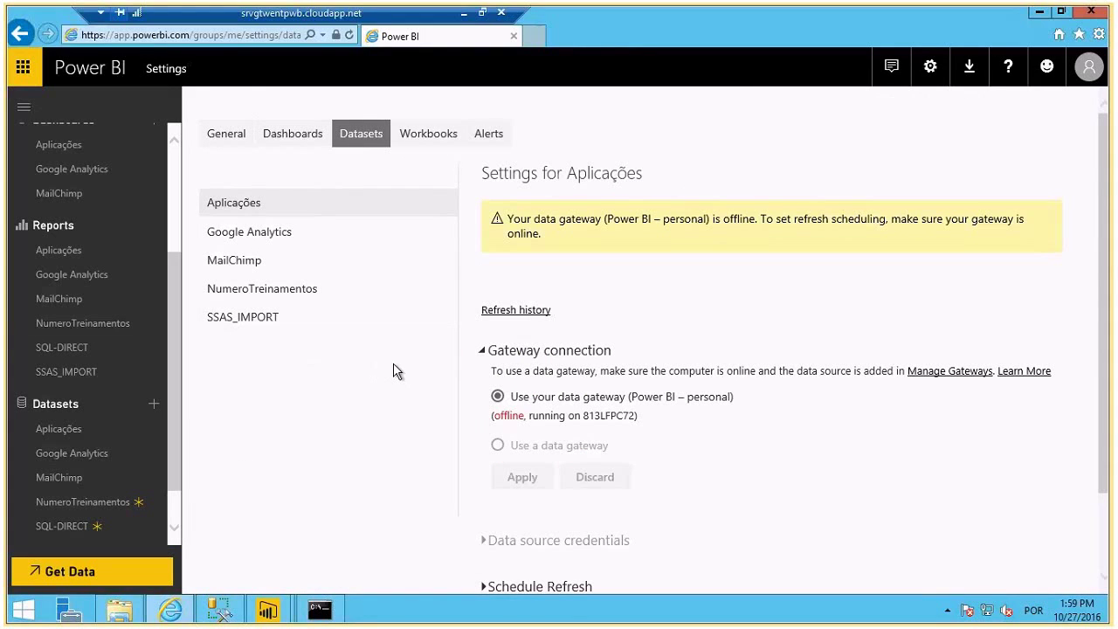
scroll(394, 371, "down", 1)
scroll(145, 499, "down", 1)
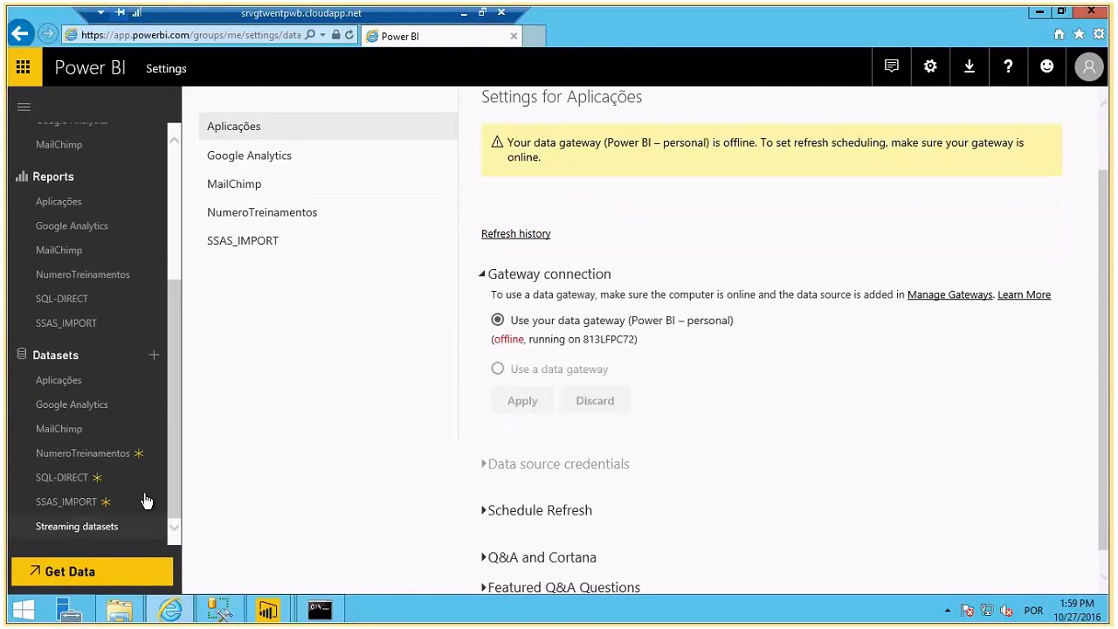
- Reload the Power BI home page at app.powerbi.com
left_click(232, 35)
type("app.powerbi.com/")
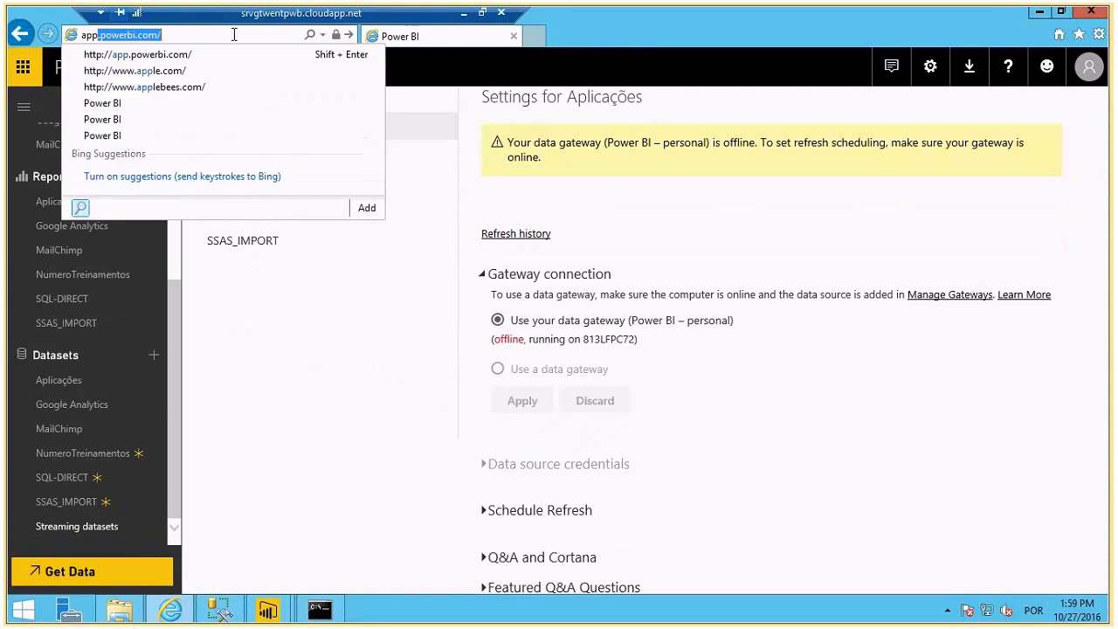
key("Return")
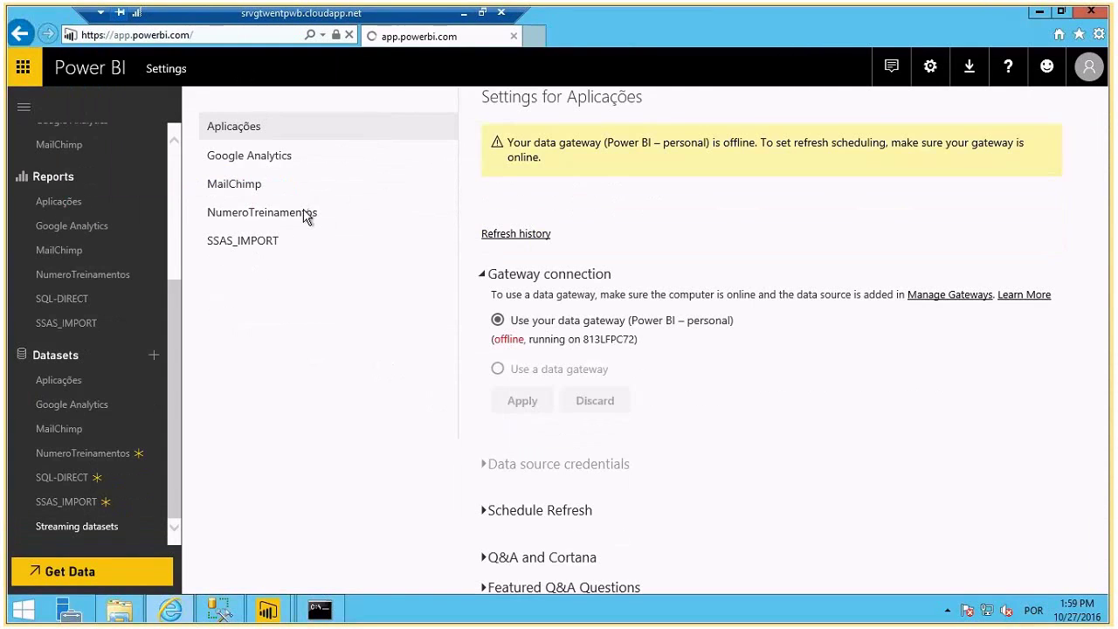
- On the host, load the Power BI web address in Chrome
left_click(464, 13)
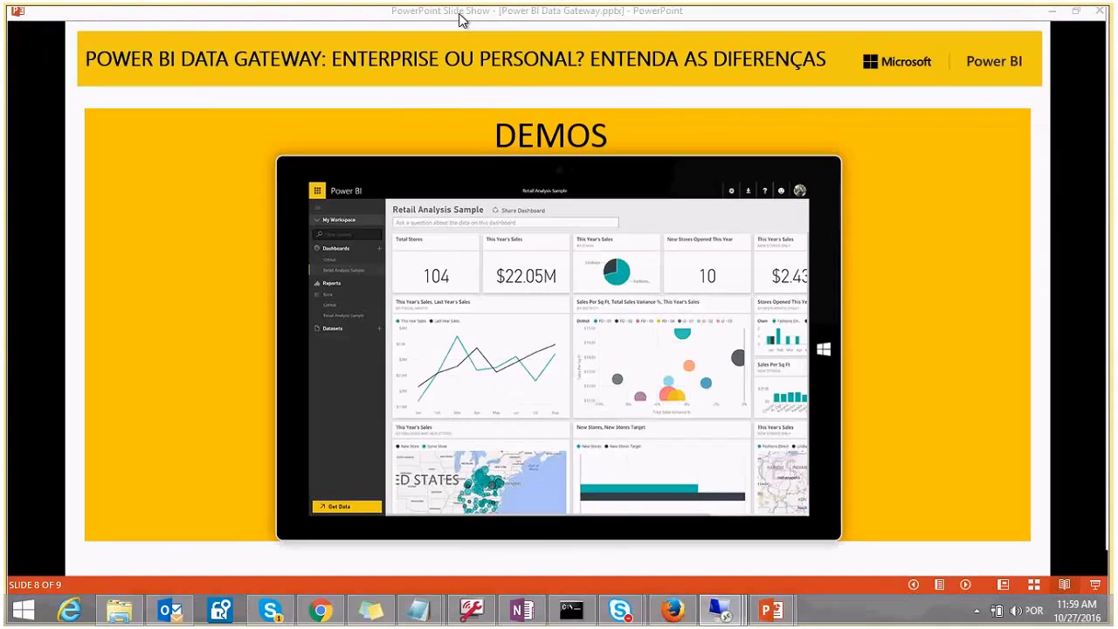
left_click(322, 612)
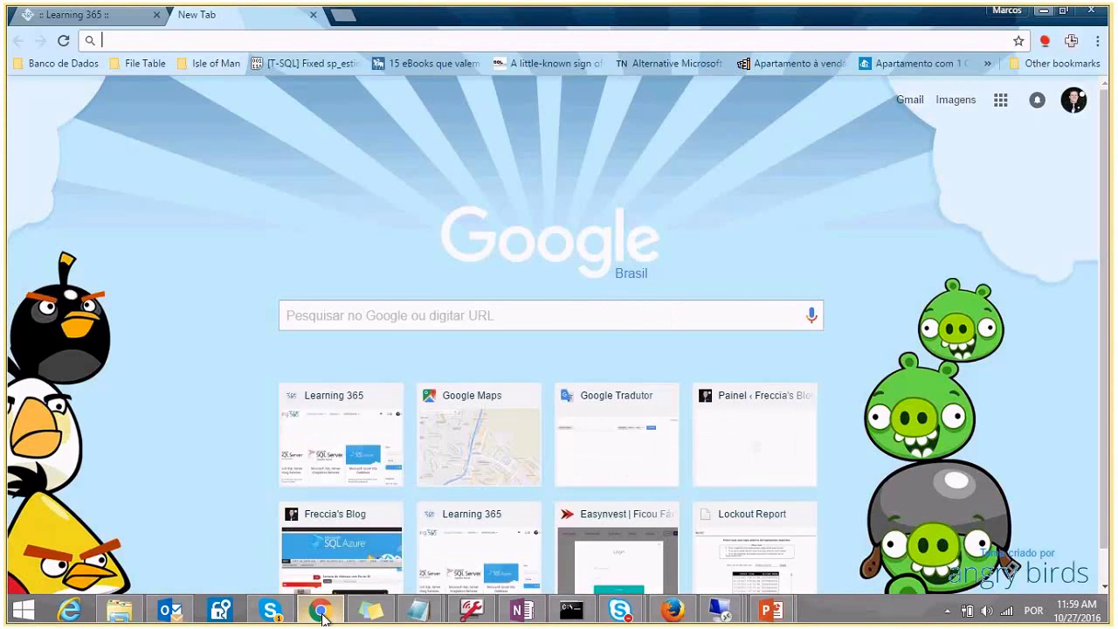
type("https://app.powerbi.com")
key("Return")
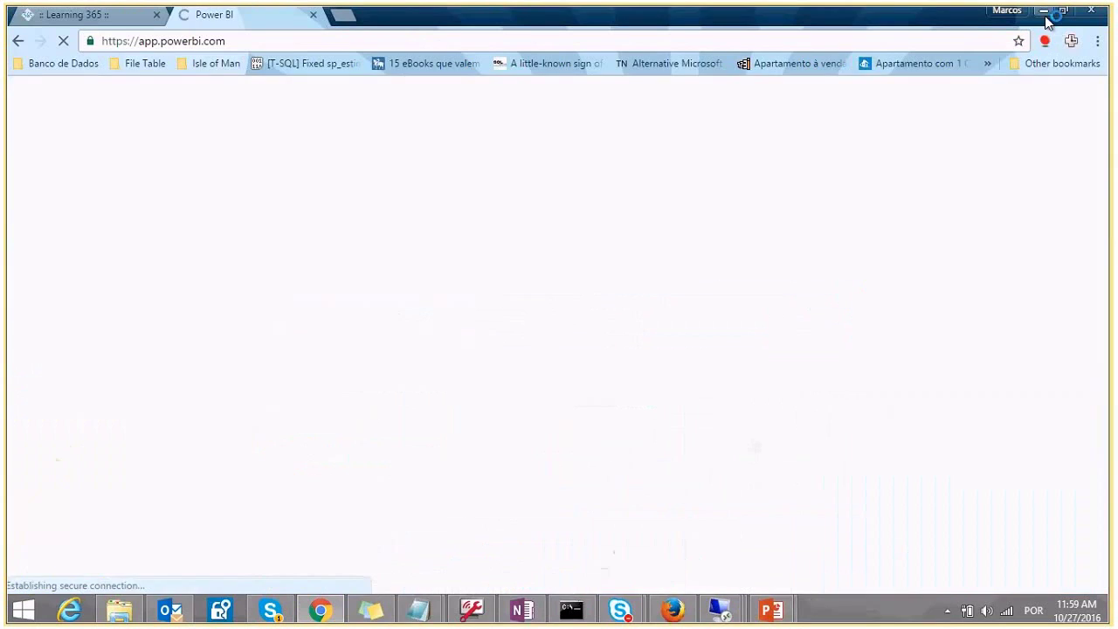
- Return to the srvgtwentpwb gateway server's remote session
left_click(1044, 11)
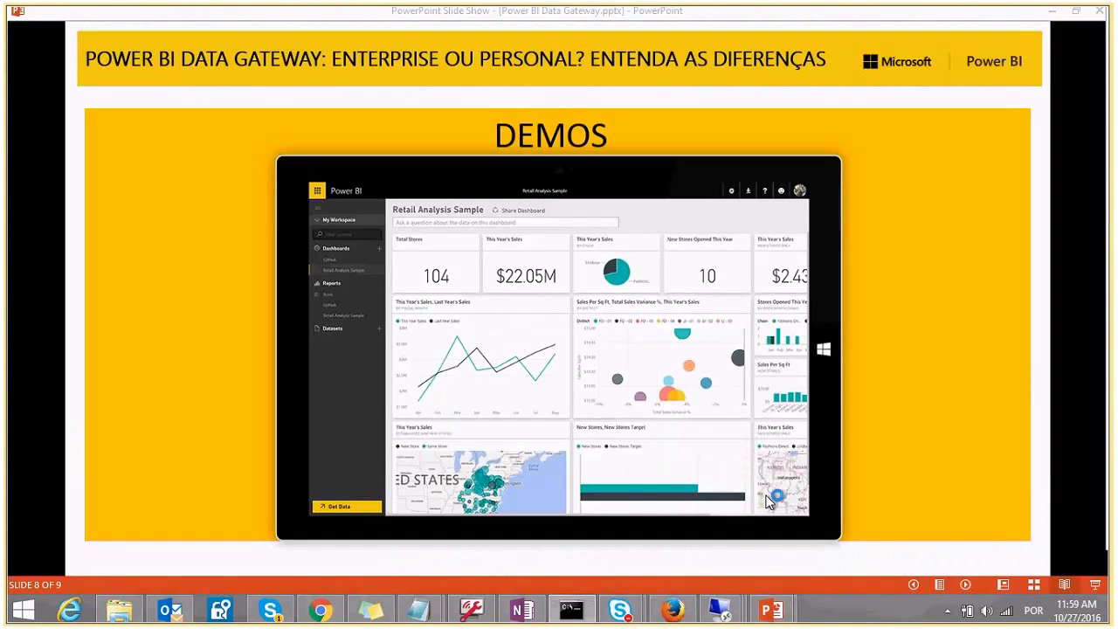
mouse_move(720, 610)
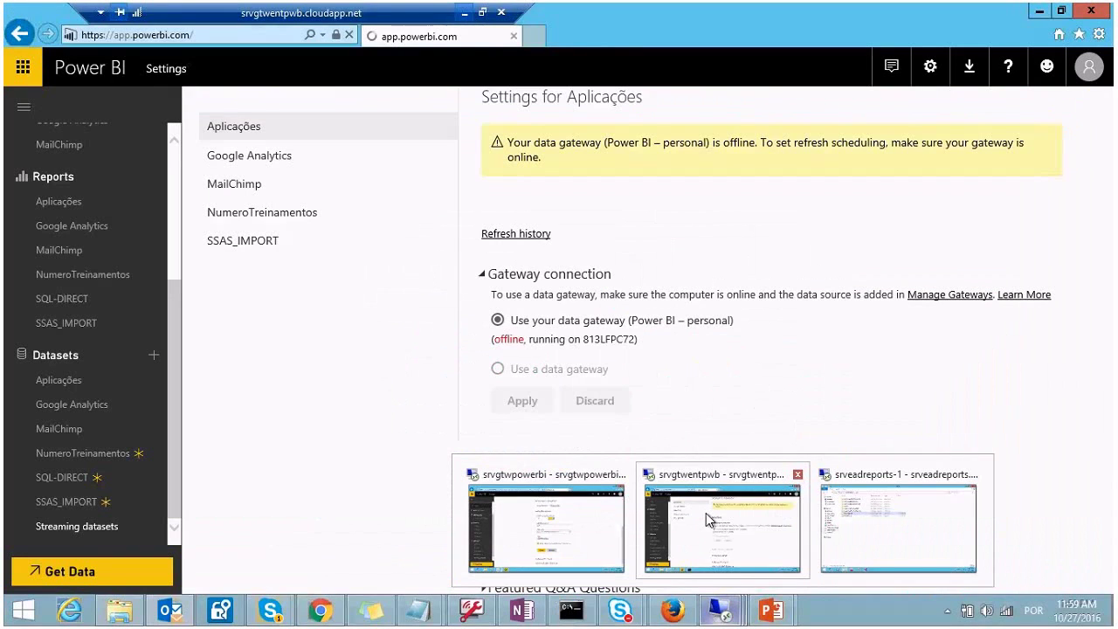
left_click(706, 513)
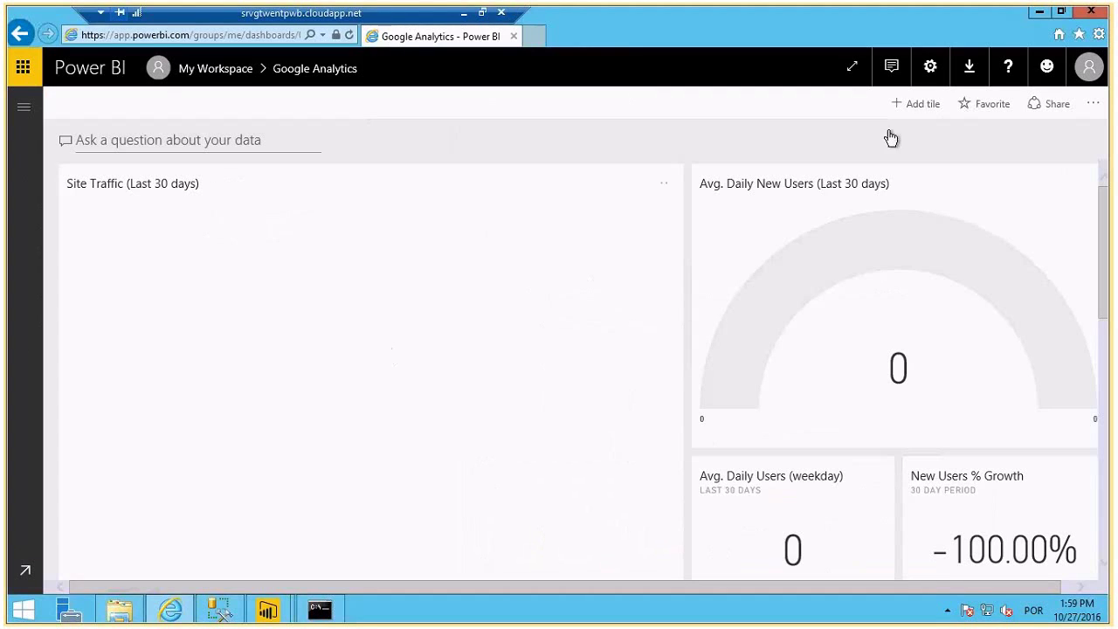
- Inspect the SQL-DIRECT dataset settings, its unsupported-settings notice, and its refresh history
left_click(926, 75)
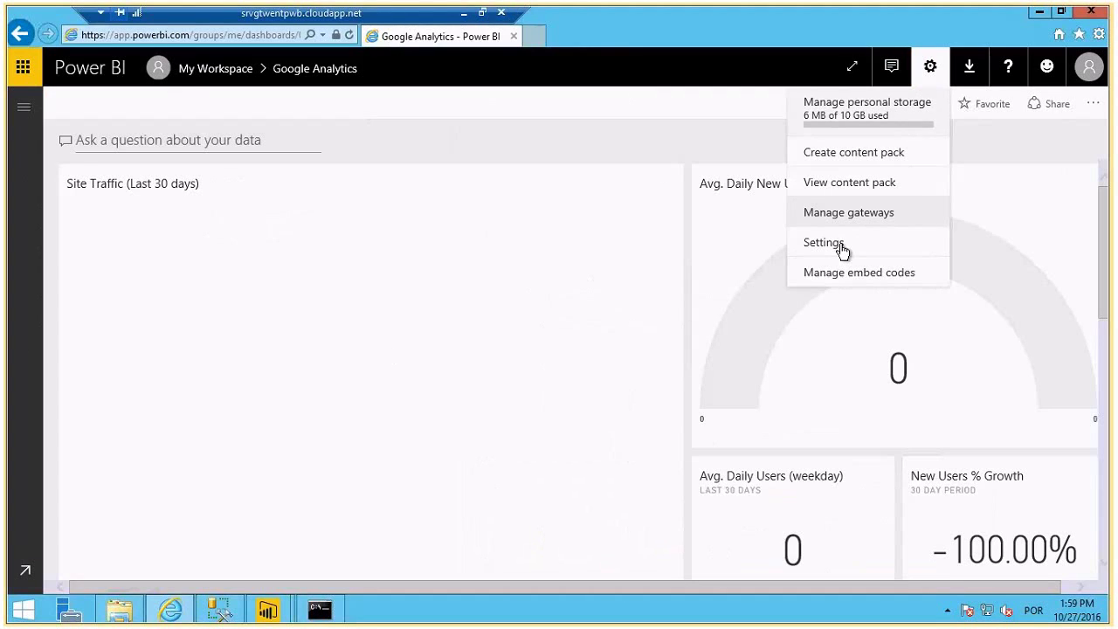
left_click(841, 245)
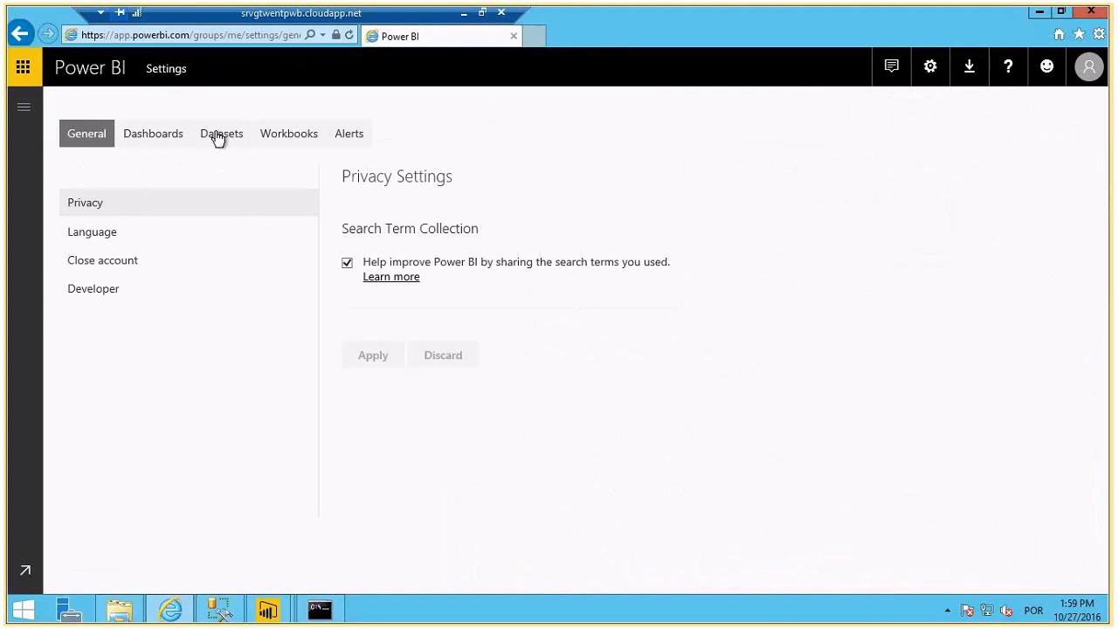
left_click(218, 138)
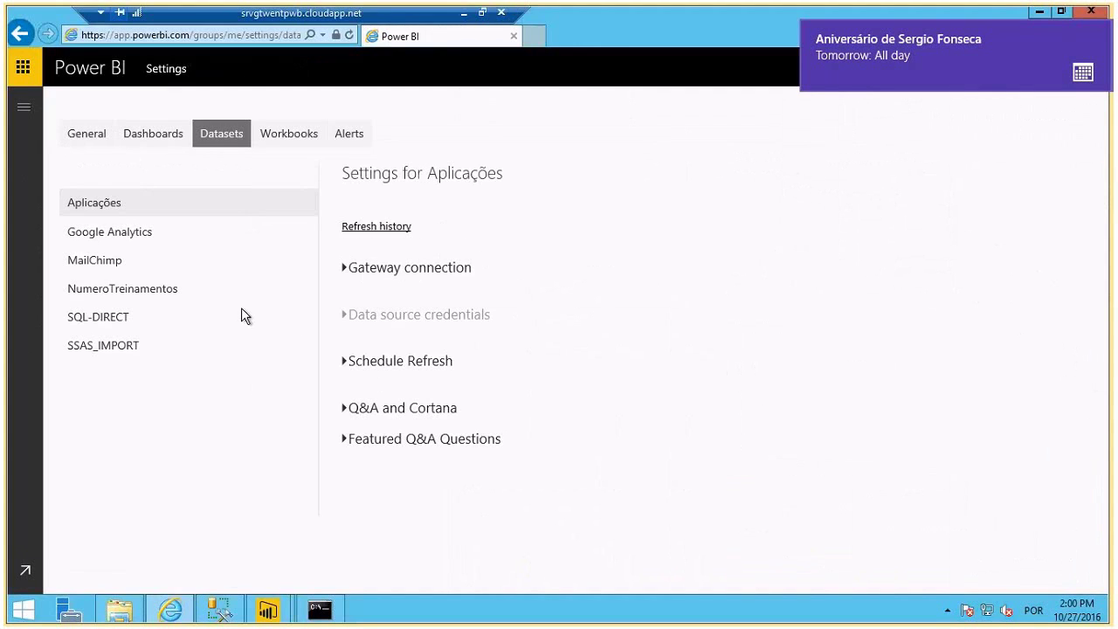
left_click(109, 326)
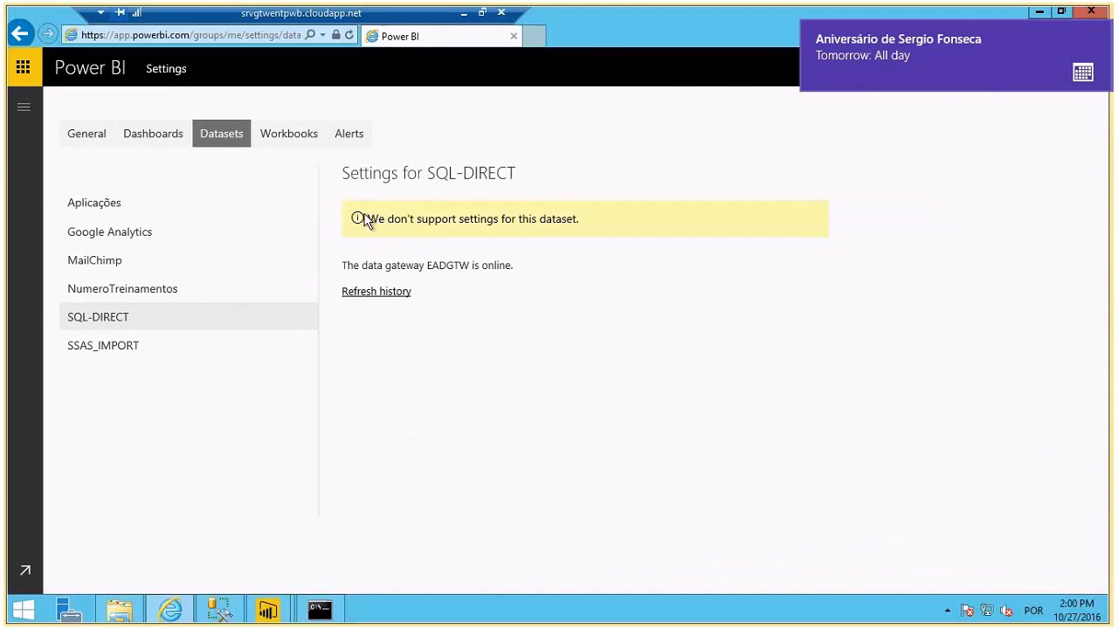
left_click_drag(355, 217, 516, 215)
left_click(390, 226)
triple_click(605, 218)
left_click(390, 240)
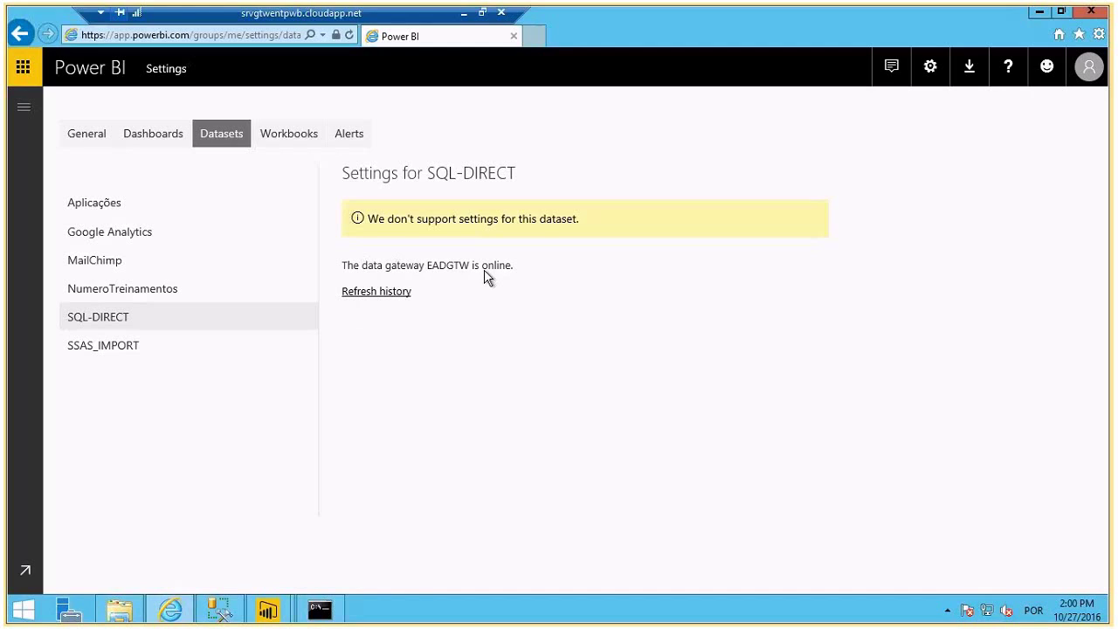
left_click(392, 293)
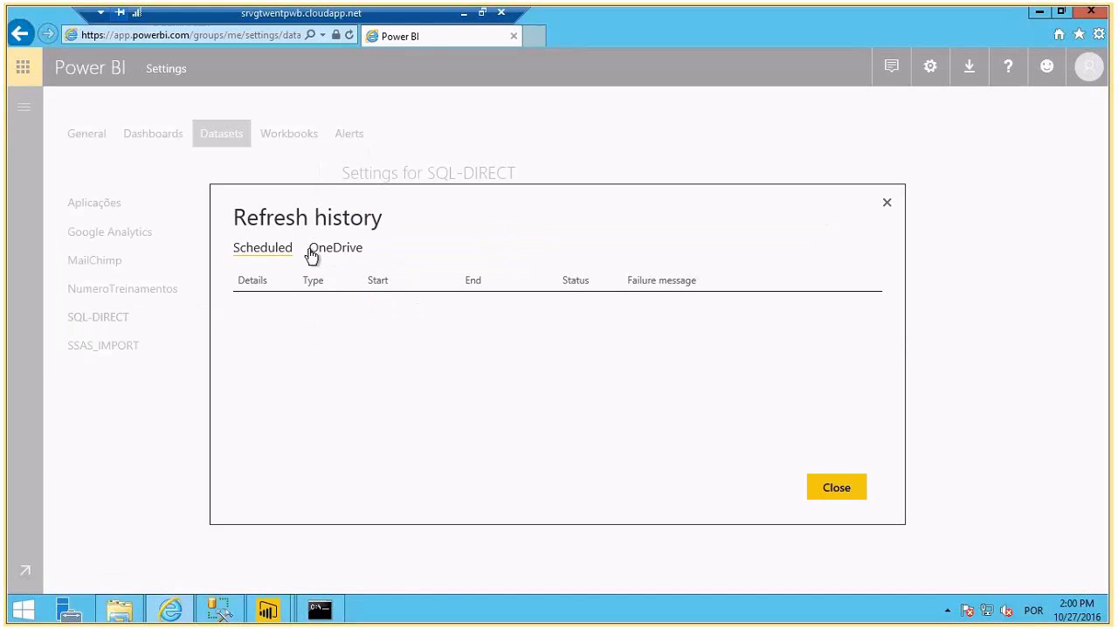
left_click(887, 203)
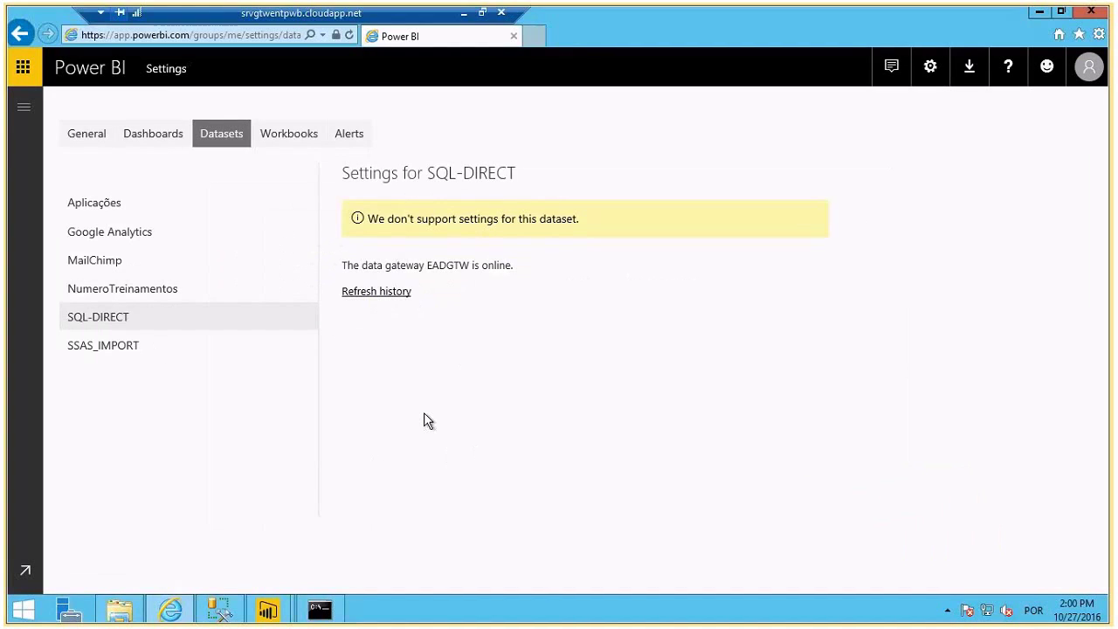
- Refresh the SQL-DIRECT dataset now from the navigation pane and open its report
left_click(24, 107)
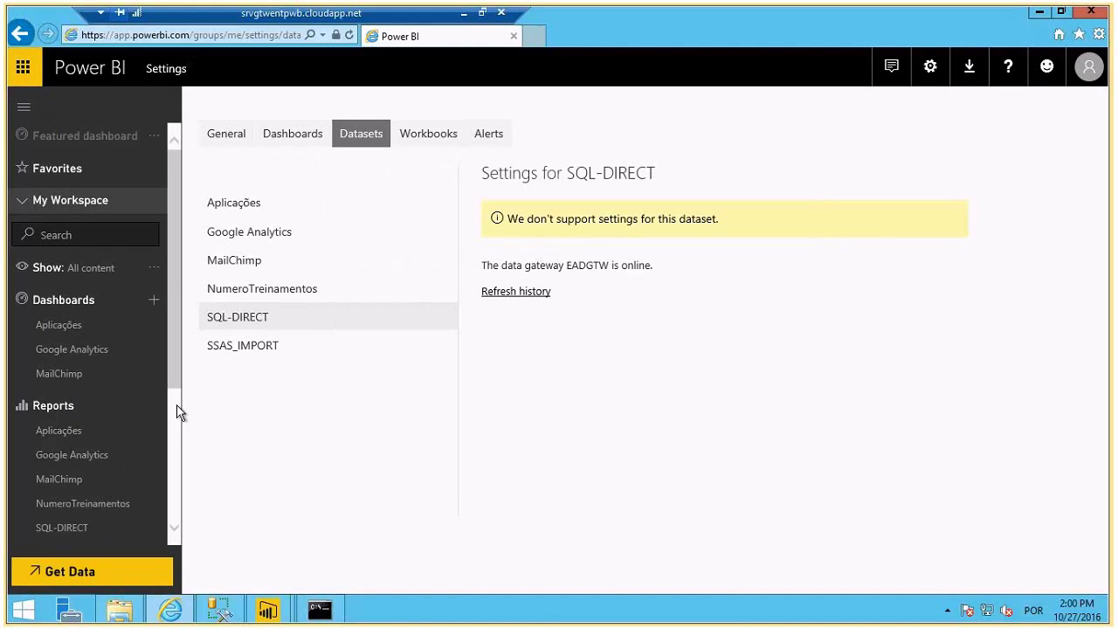
scroll(166, 463, "down", 3)
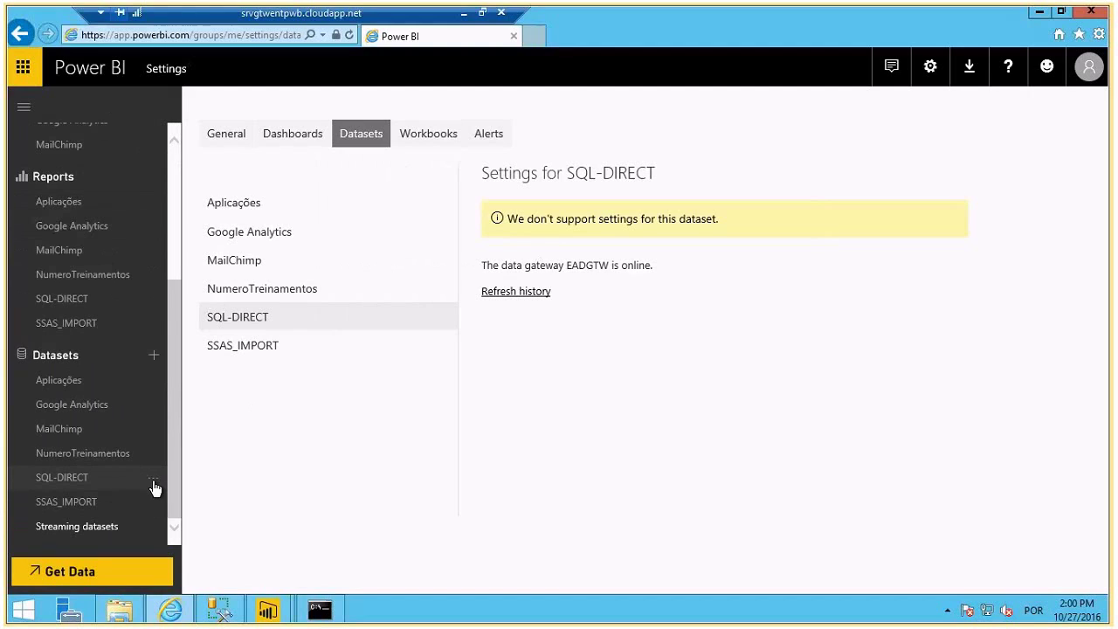
left_click(153, 480)
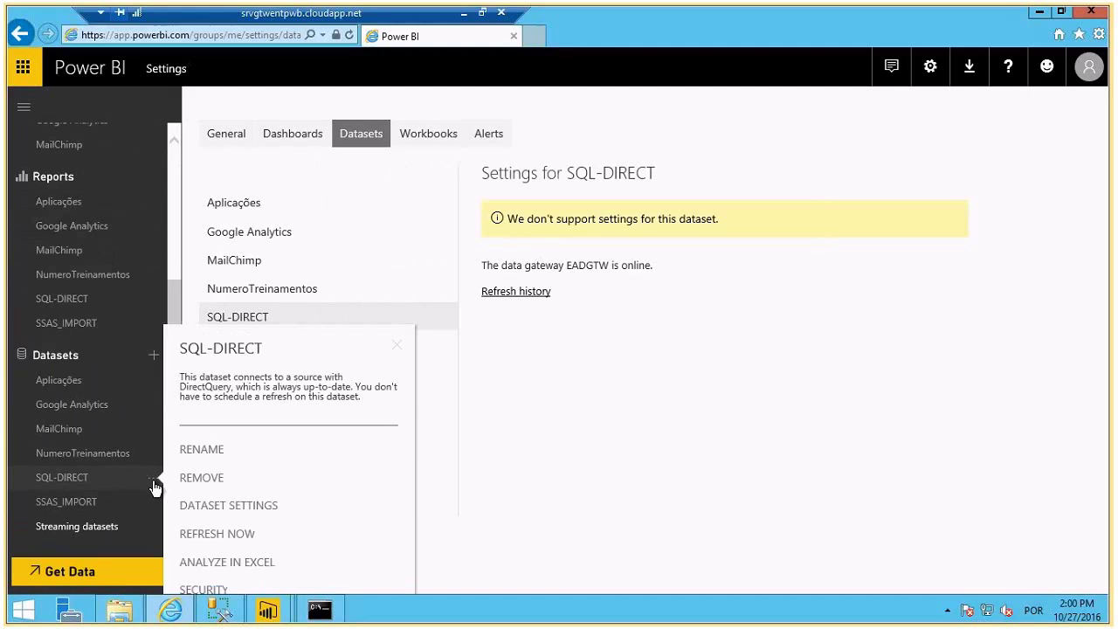
left_click(219, 534)
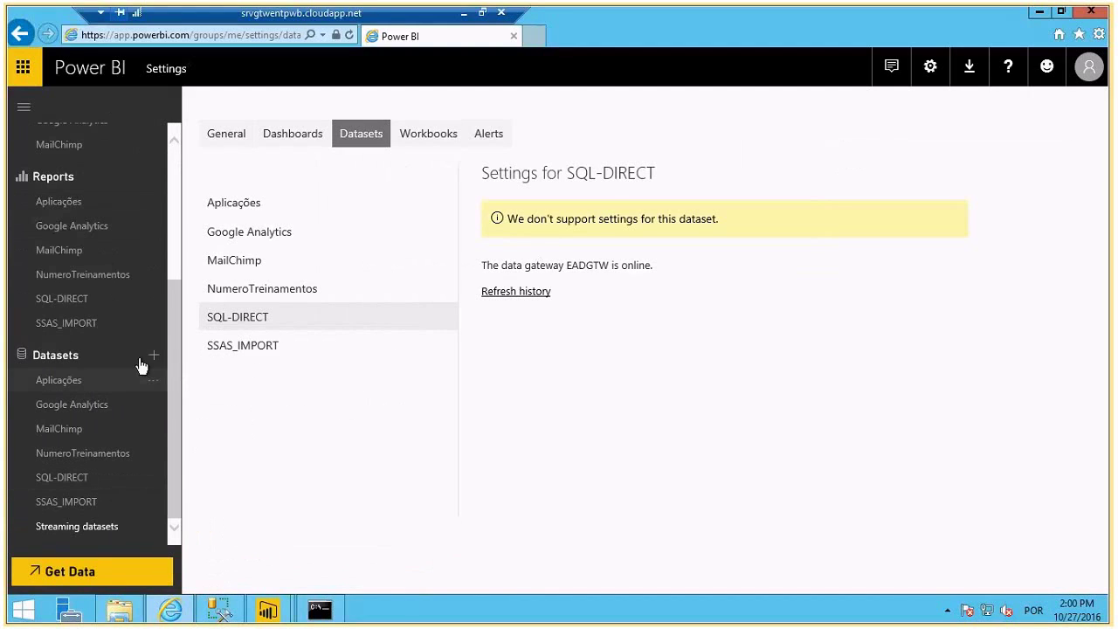
left_click(156, 478)
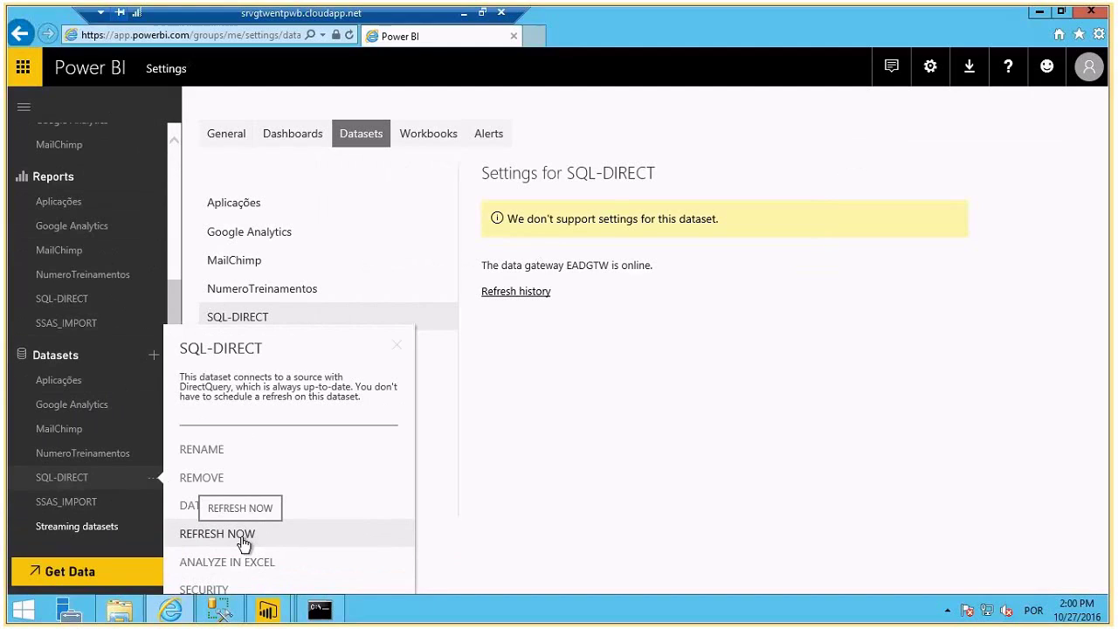
left_click(78, 304)
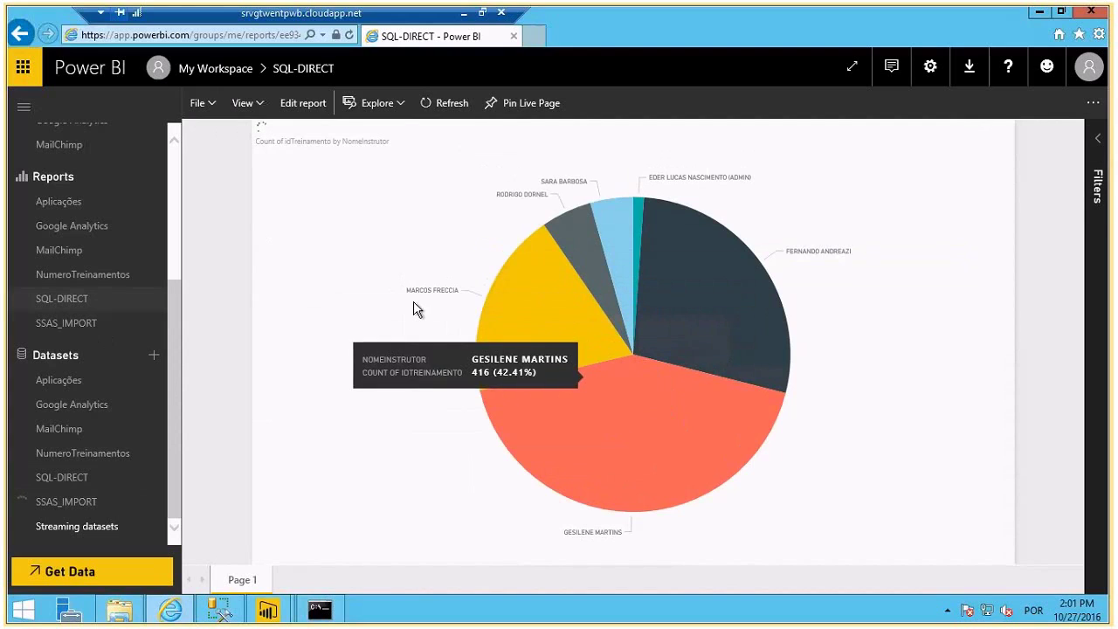
- Highlight the largest instructor slice, then minimize the remote session to the slide show
left_click(561, 412)
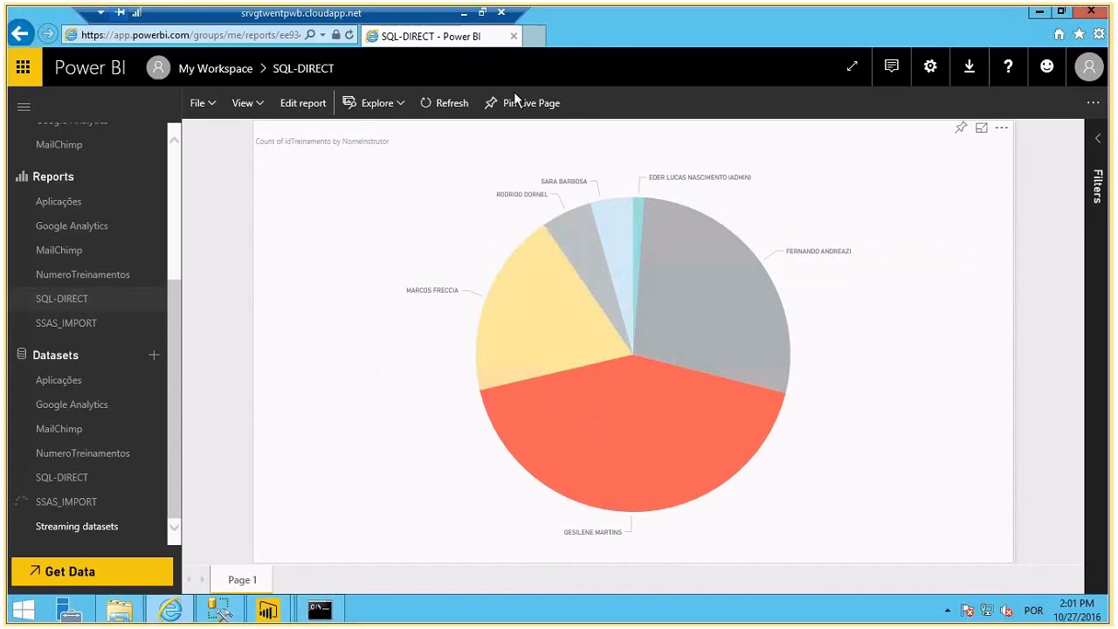
left_click(464, 13)
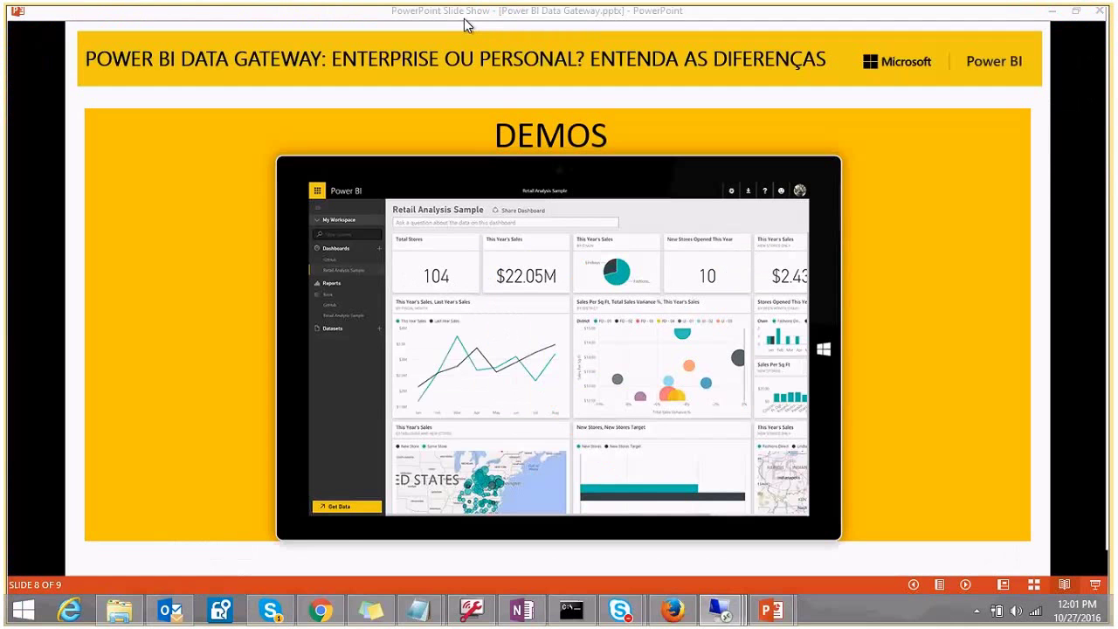
- Stop the srvgtwentpwb virtual machine in Azure and dismiss the completed notifications
left_click(685, 615)
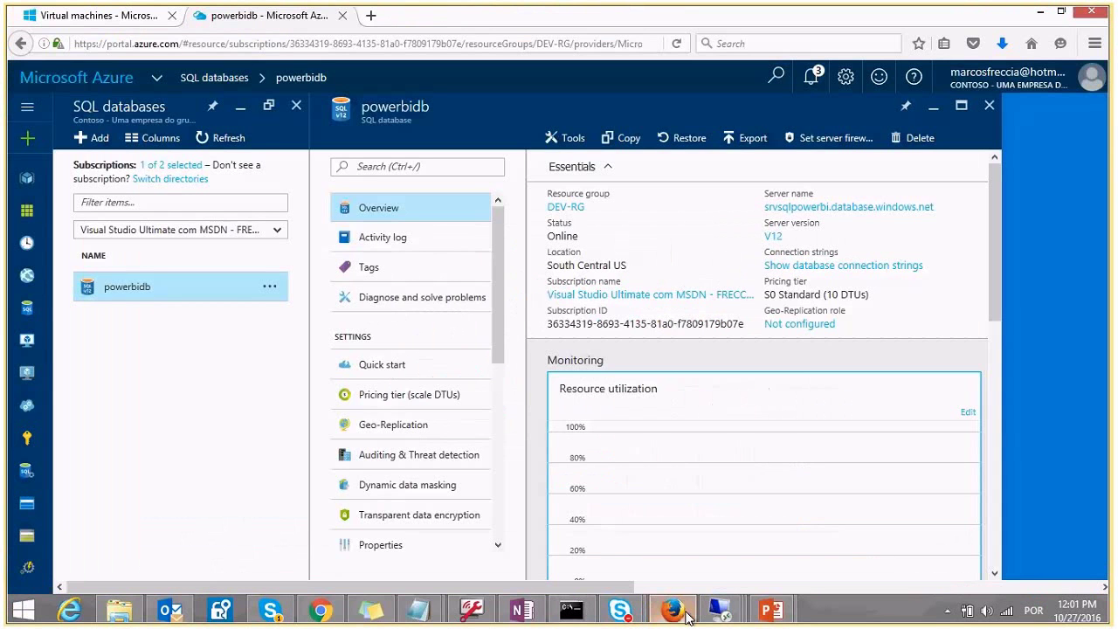
left_click(99, 16)
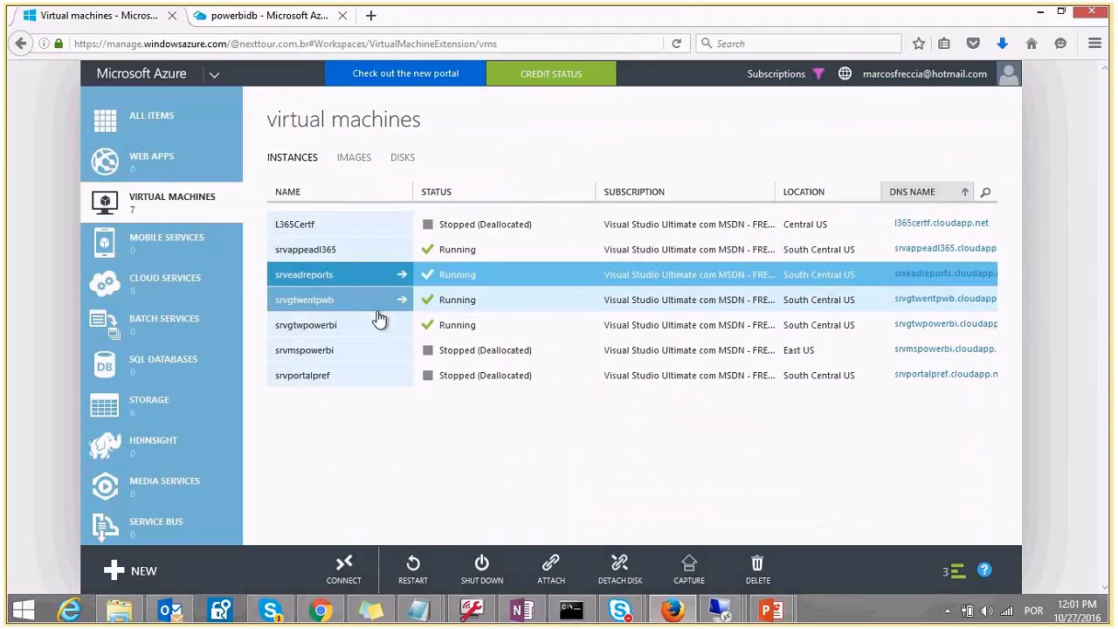
left_click(447, 301)
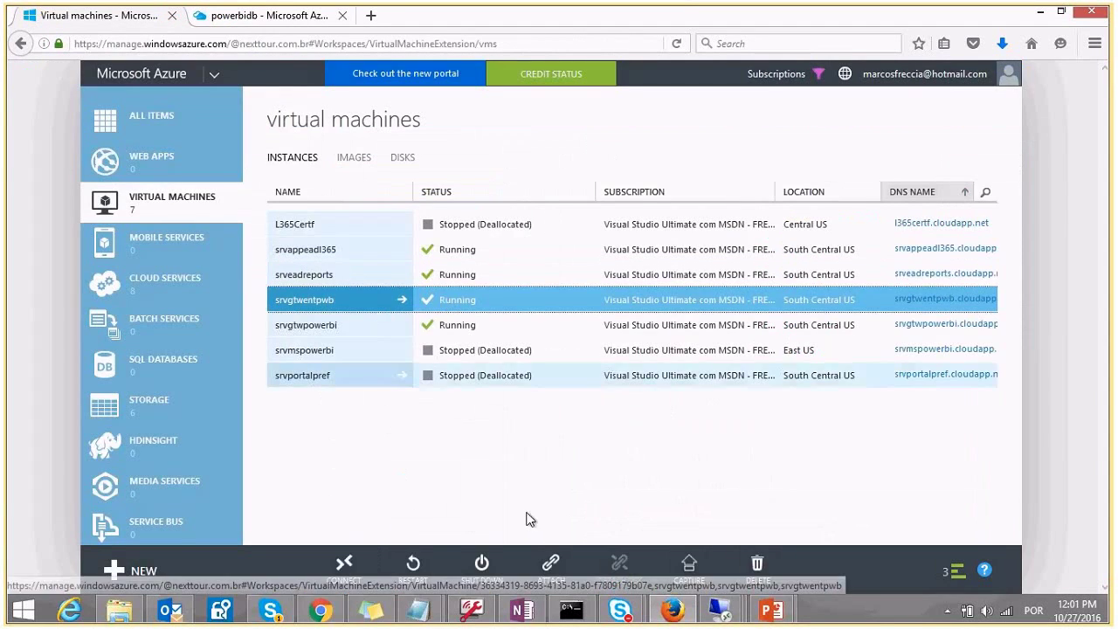
left_click(482, 567)
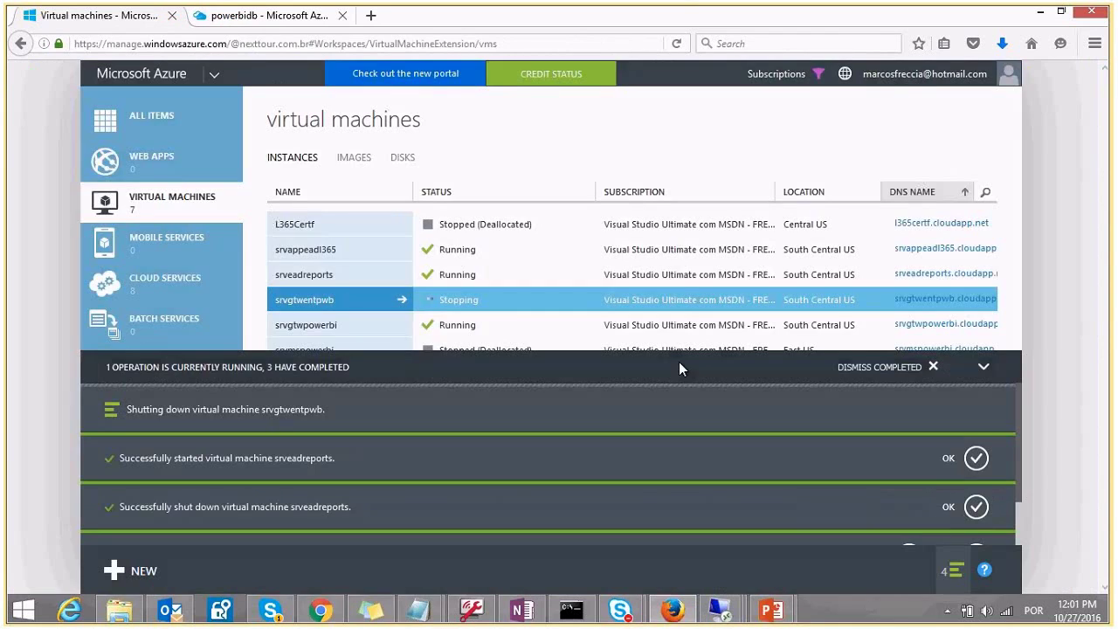
left_click(980, 515)
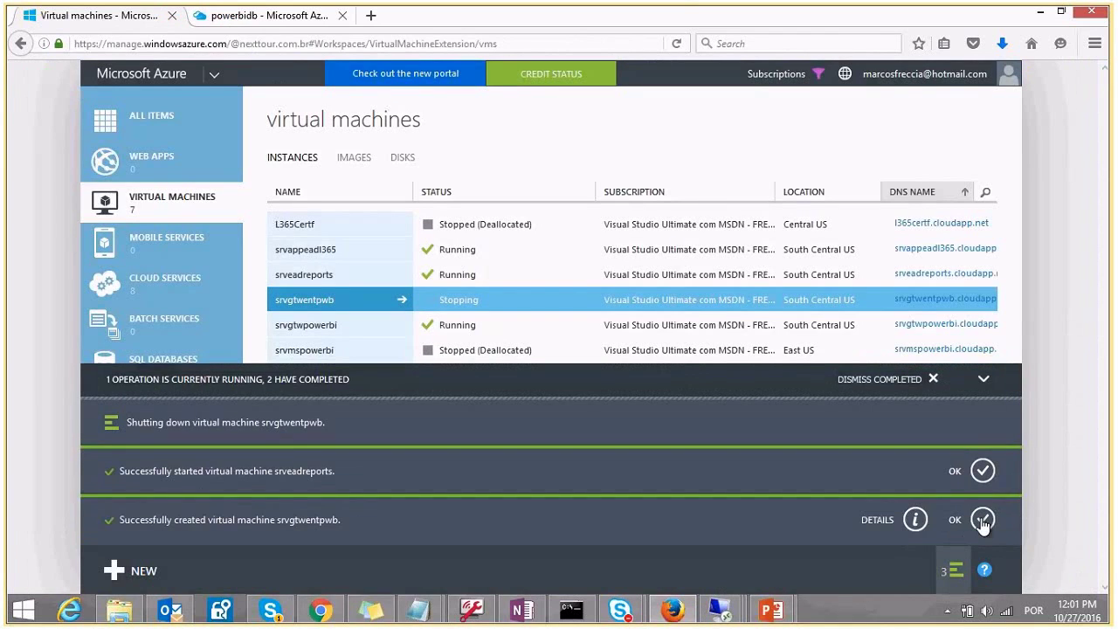
left_click(983, 519)
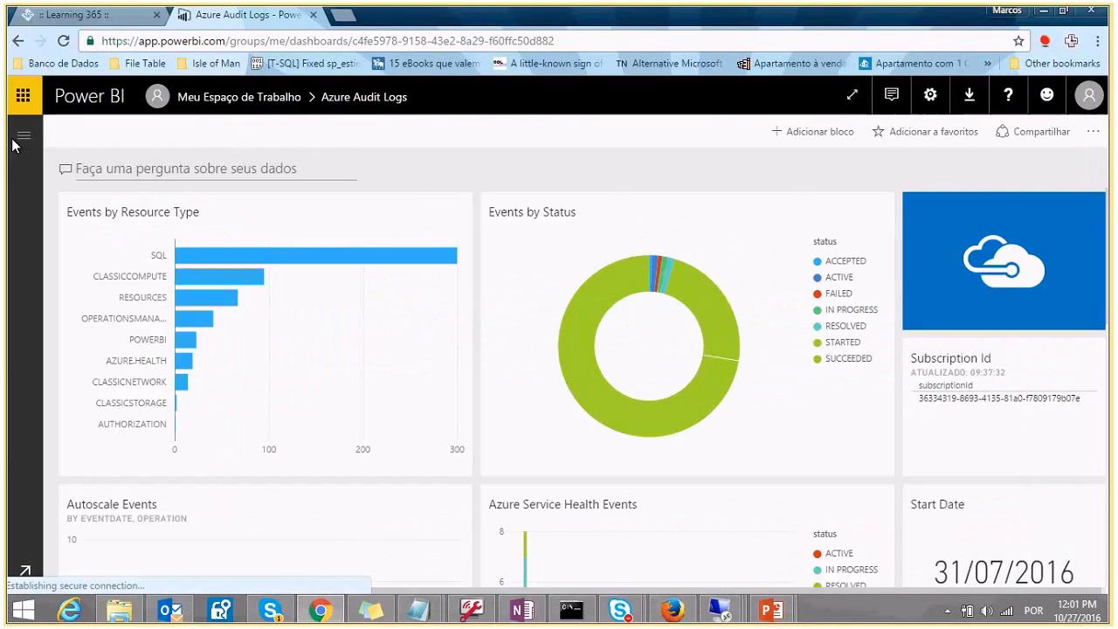
- Sign out of Power BI, sign in with the other work account, and return to the Azure VM list
left_click(1088, 97)
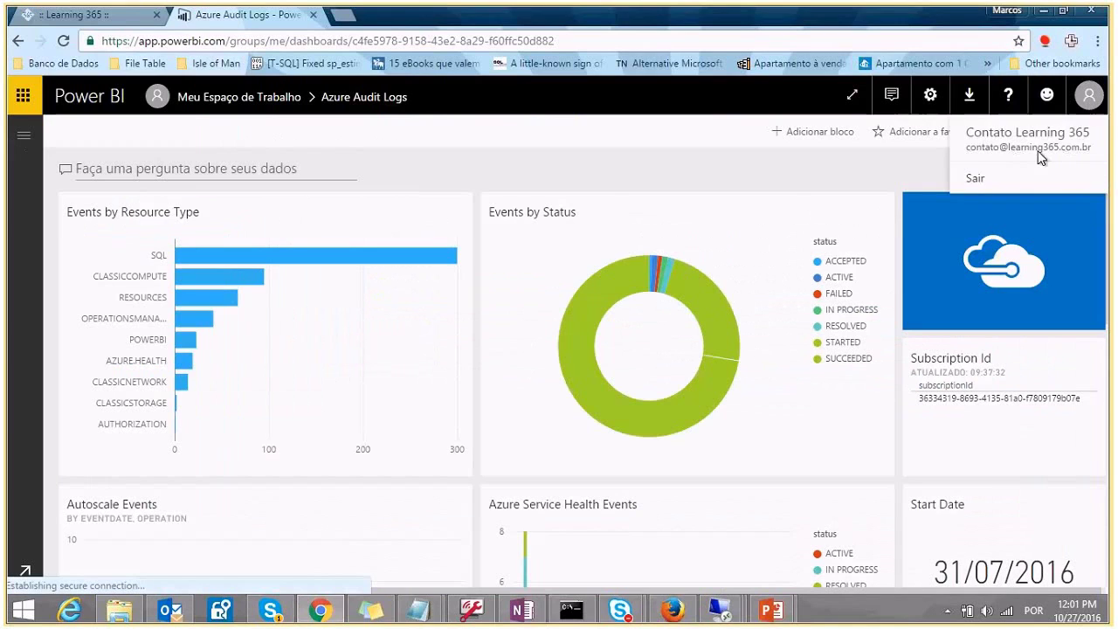
left_click(994, 178)
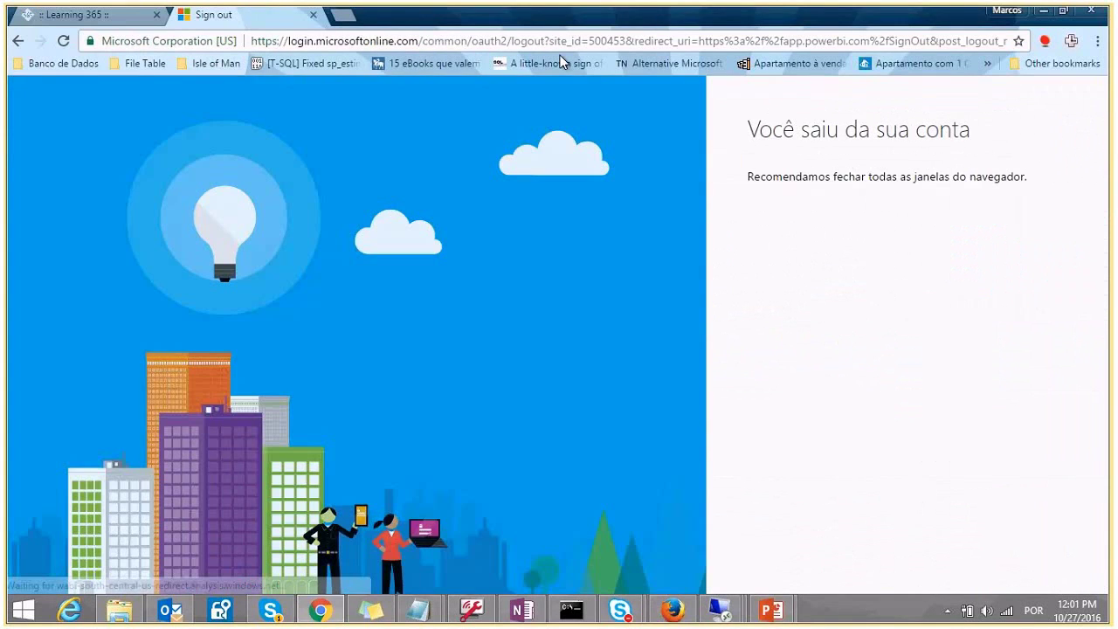
left_click(749, 42)
type("app.powerbi.com")
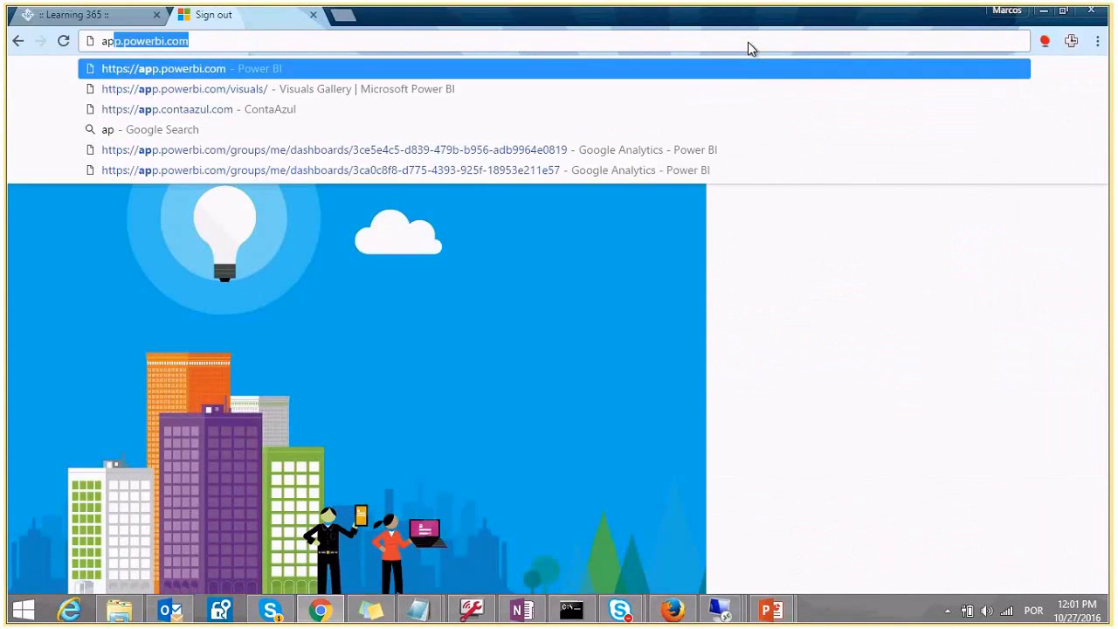
key("Return")
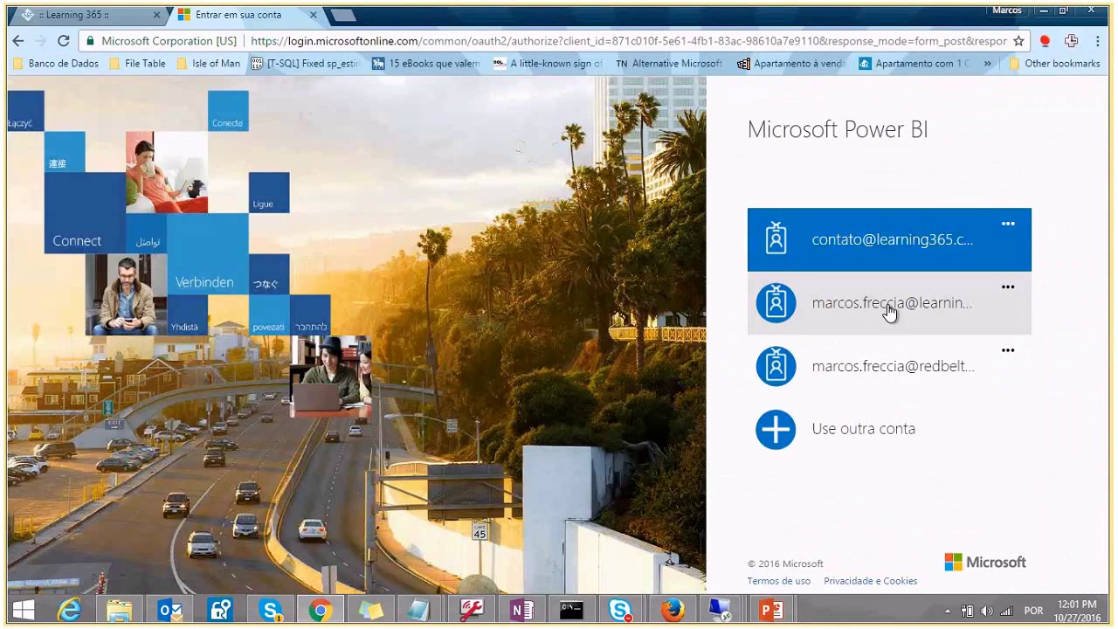
left_click(890, 312)
type("••")
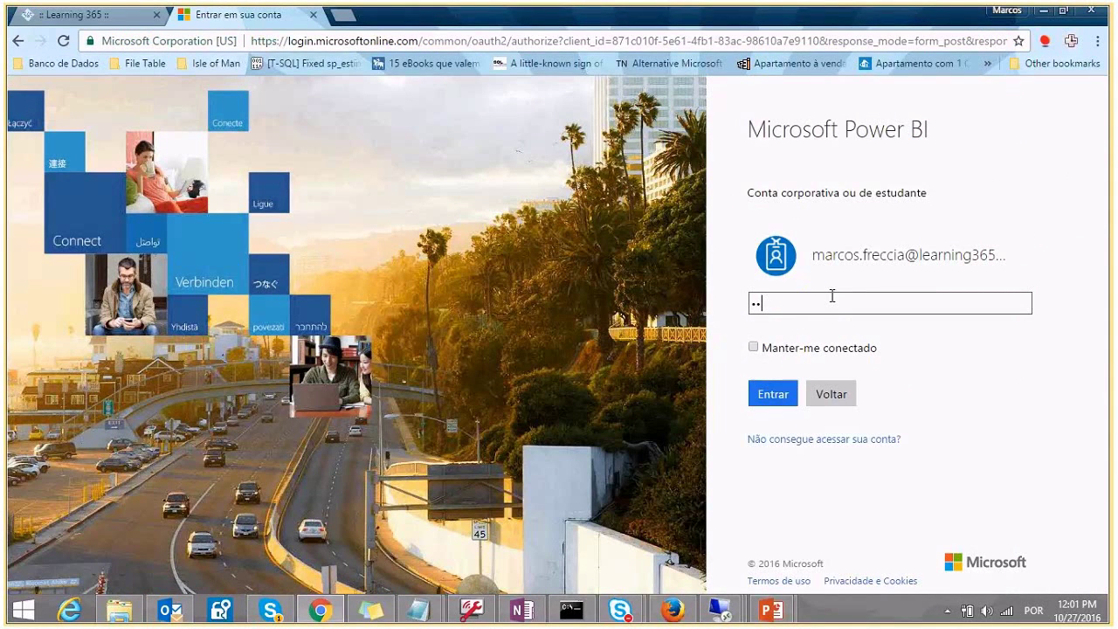
key("Return")
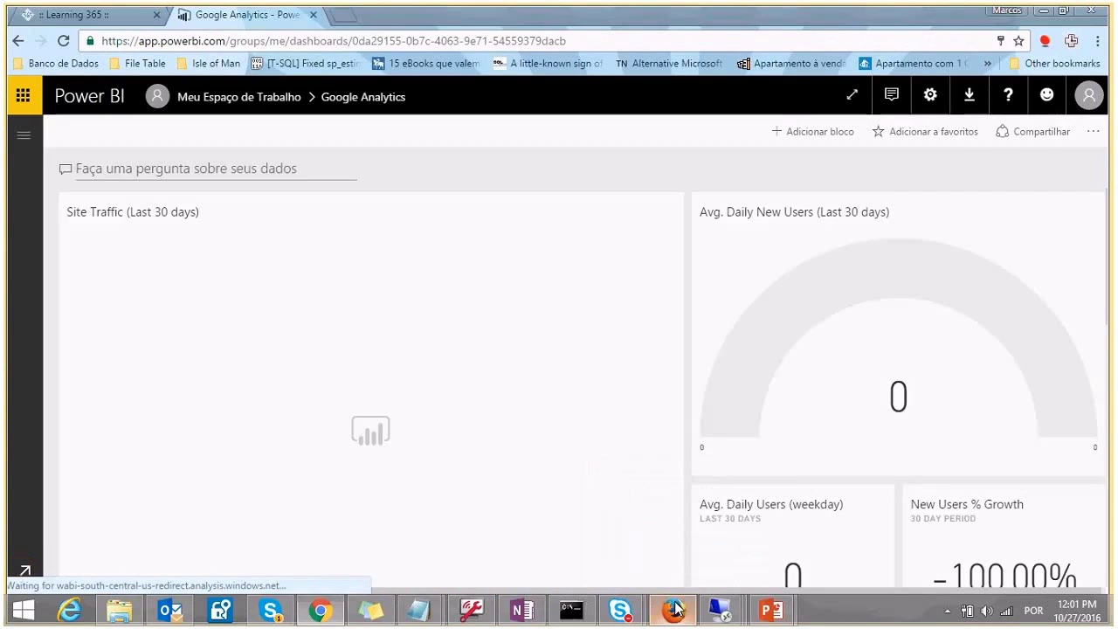
left_click(676, 609)
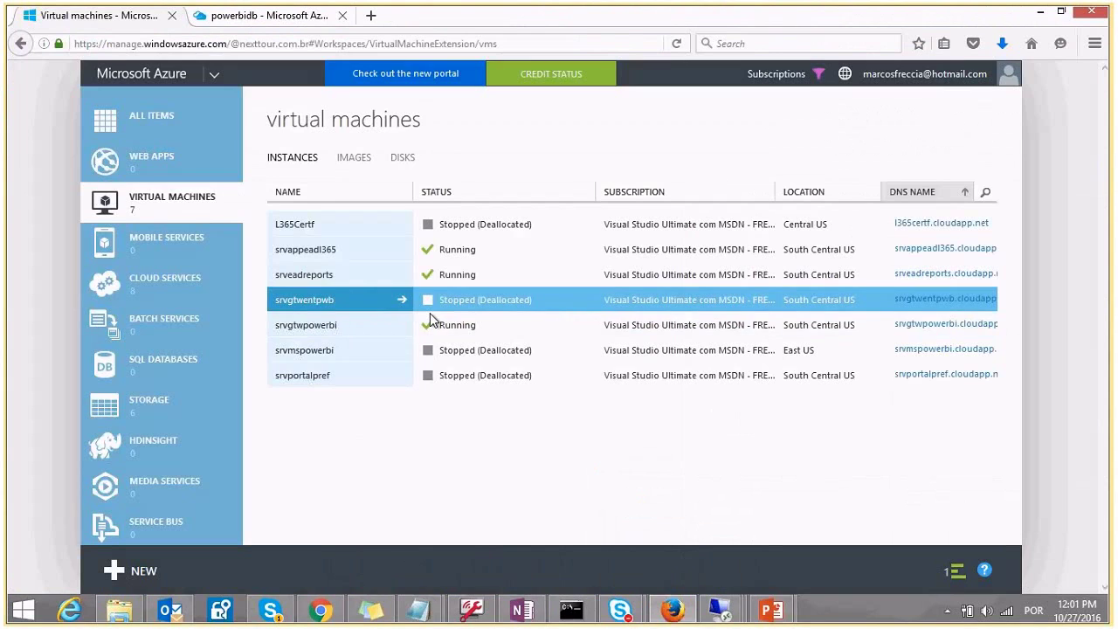
- Confirm the gateway's remote session is disconnected, then reopen SQL-DIRECT to see it fail
left_click(673, 610)
left_click(712, 617)
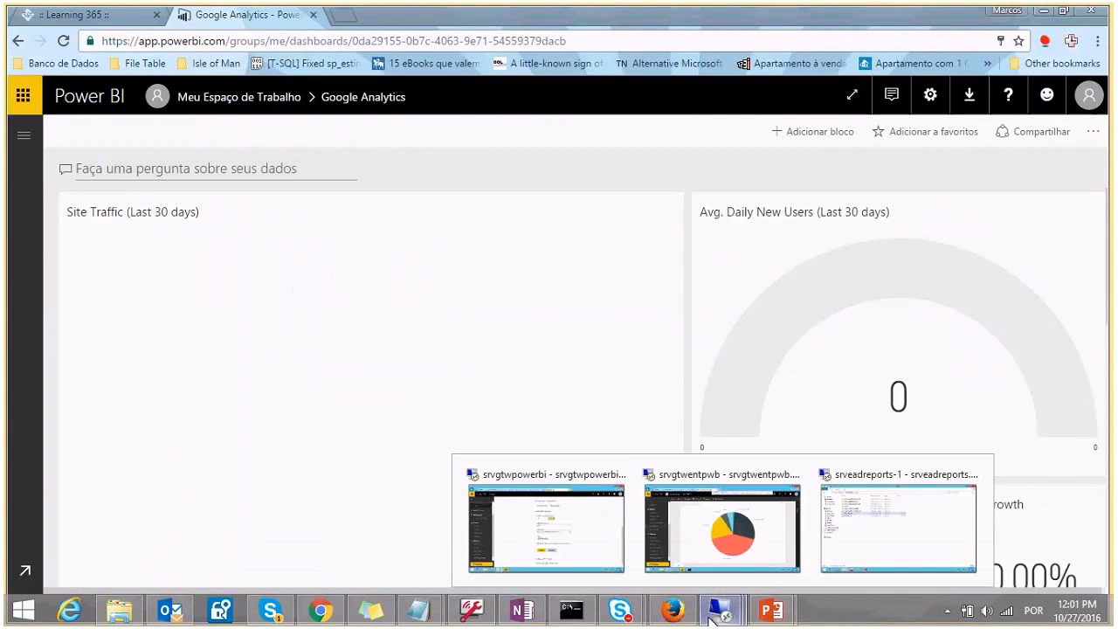
left_click(722, 527)
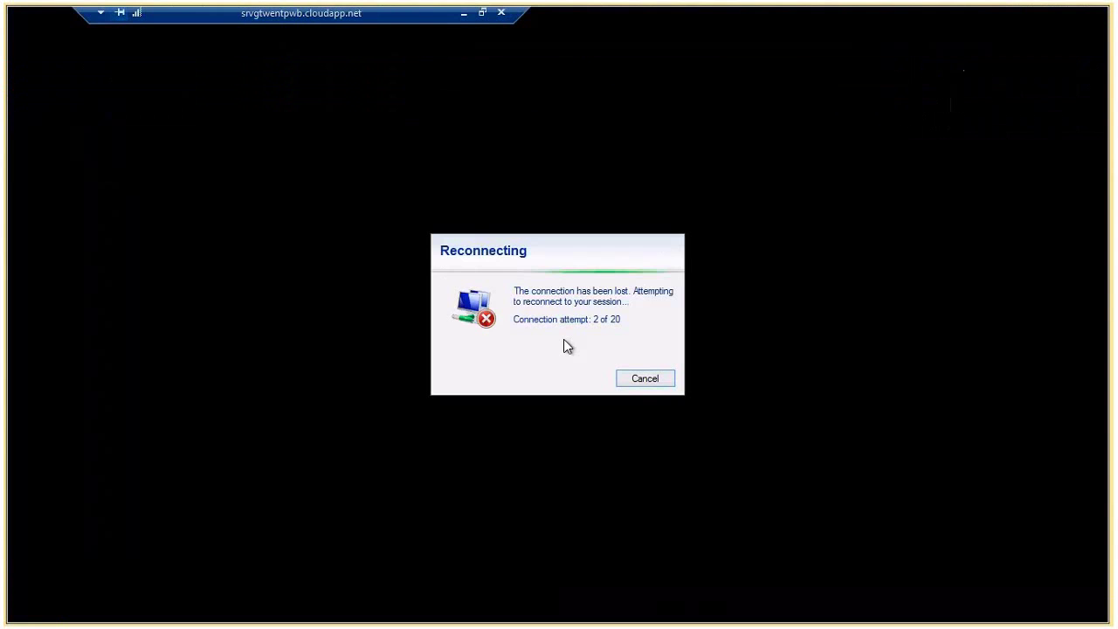
left_click(464, 13)
scroll(181, 410, "down", 1)
left_click(63, 397)
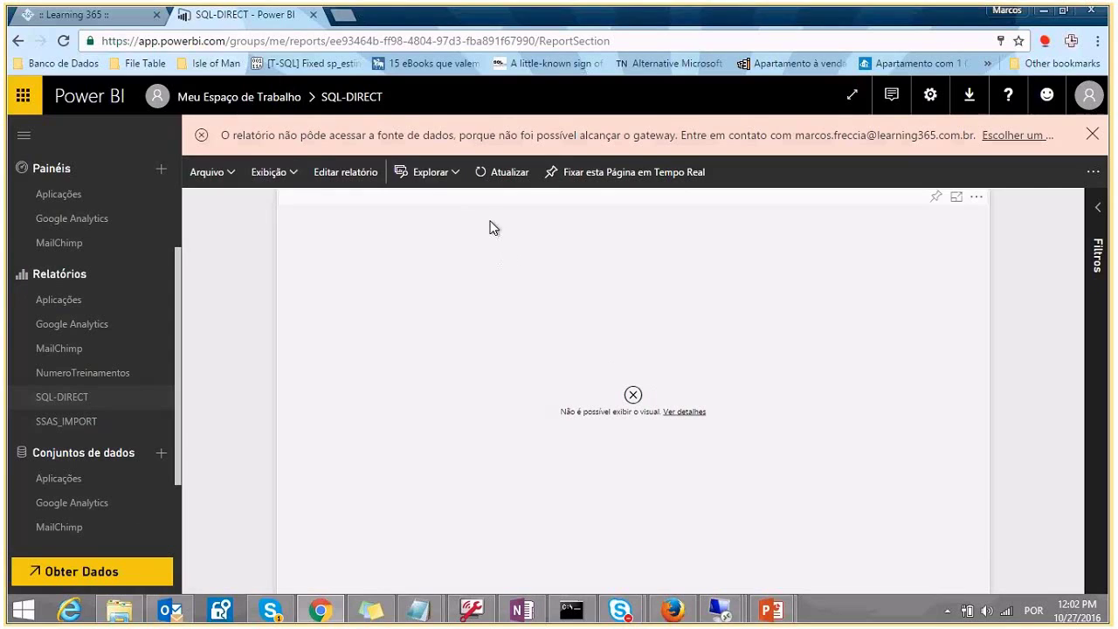
- Open the SSAS_IMPORT report, check gateway EADGTW's offline status under Gerenciar gateways, then reopen the report
left_click(72, 424)
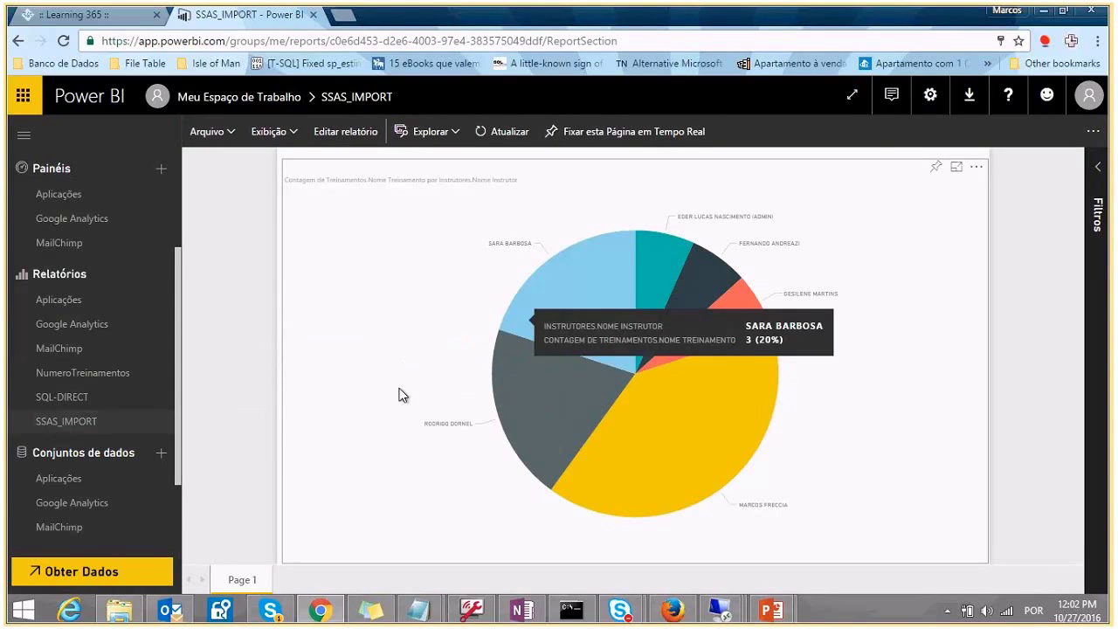
mouse_move(634, 291)
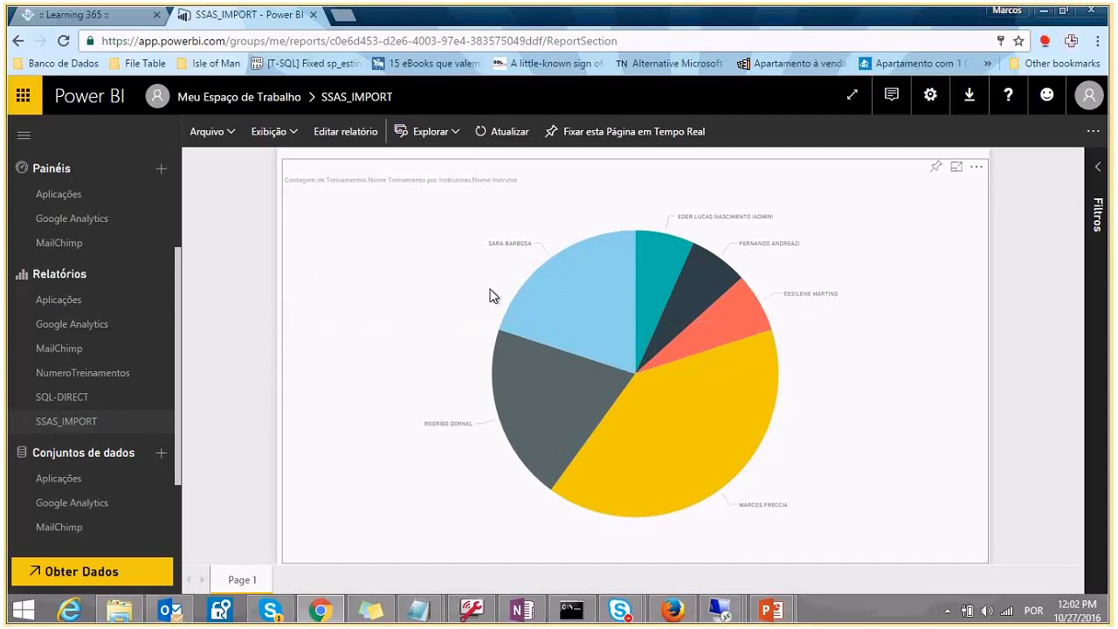
left_click(942, 94)
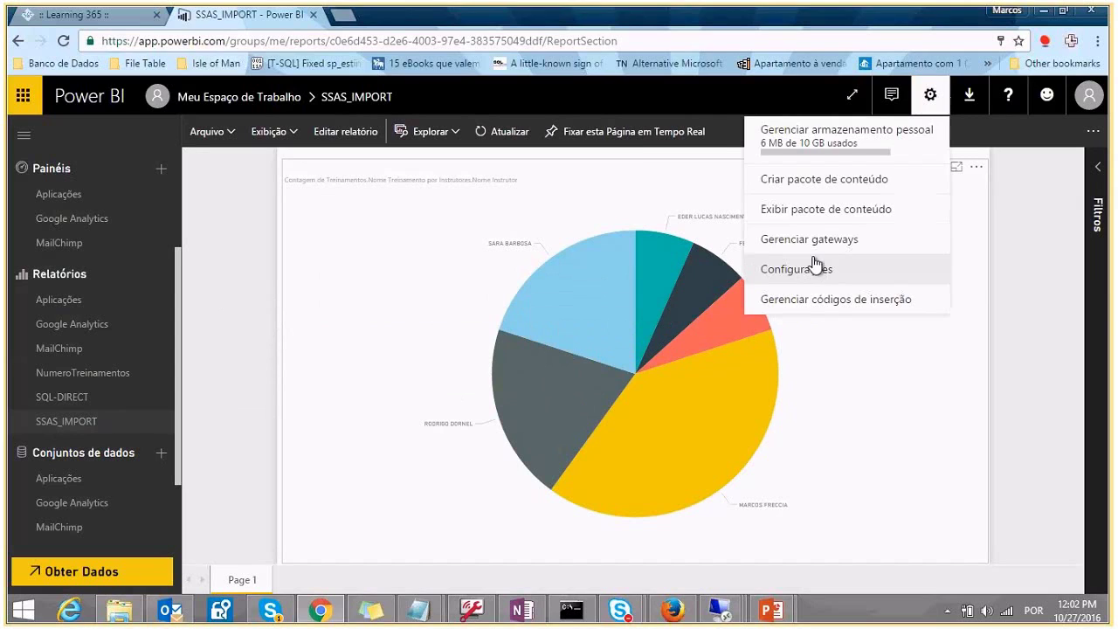
left_click(814, 247)
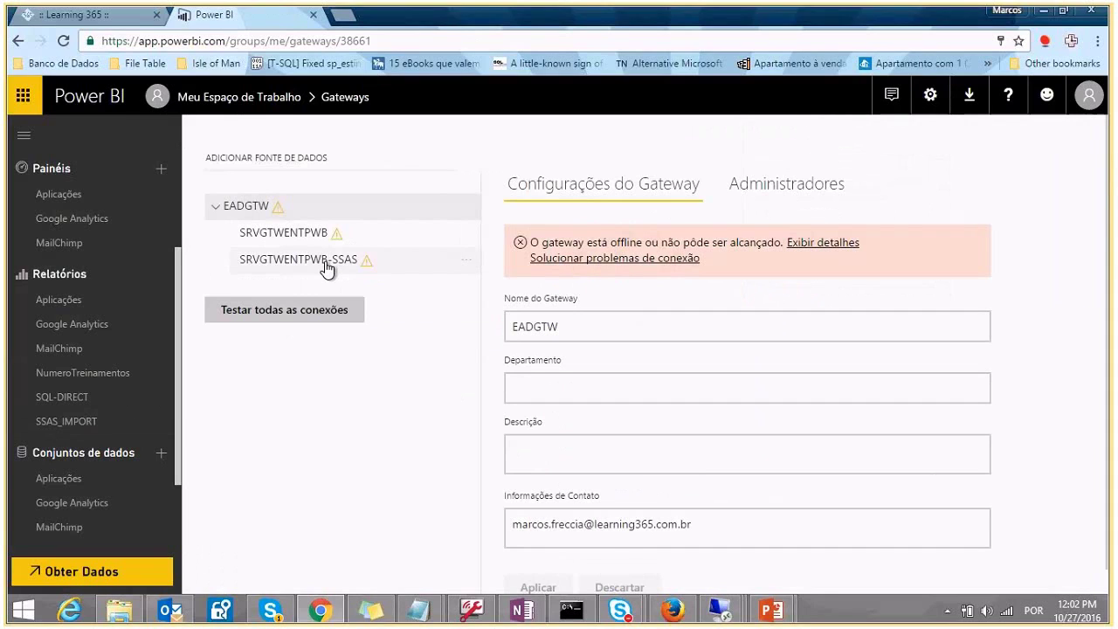
left_click(114, 422)
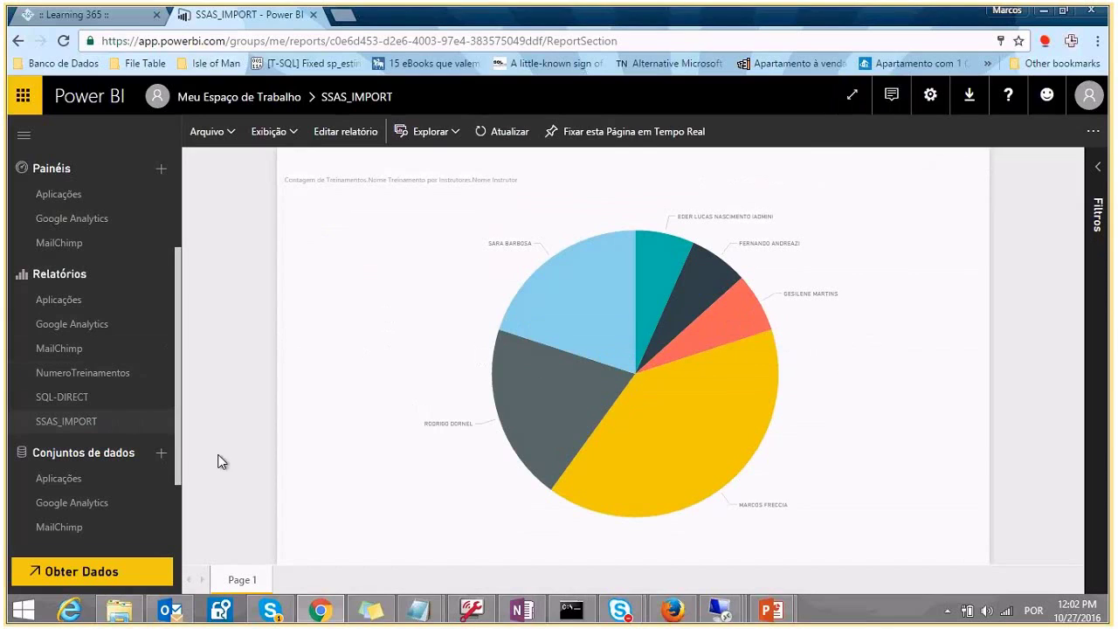
- View tooltips on several pie slices, then return to the PowerPoint slide show's final slide, 9 of 9
mouse_move(600, 379)
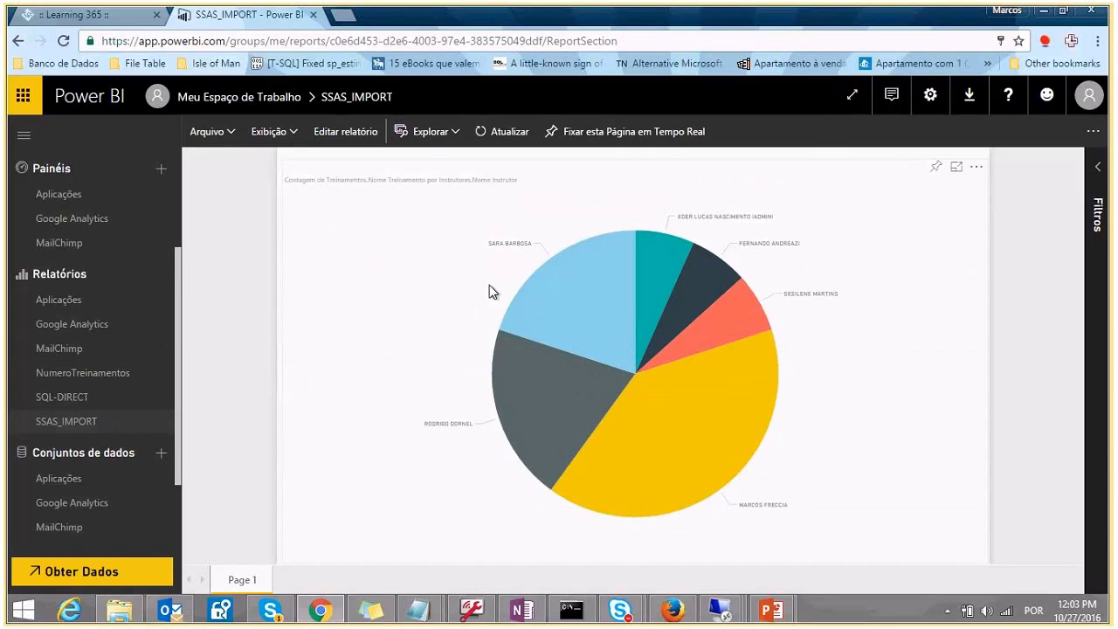
mouse_move(534, 295)
mouse_move(559, 319)
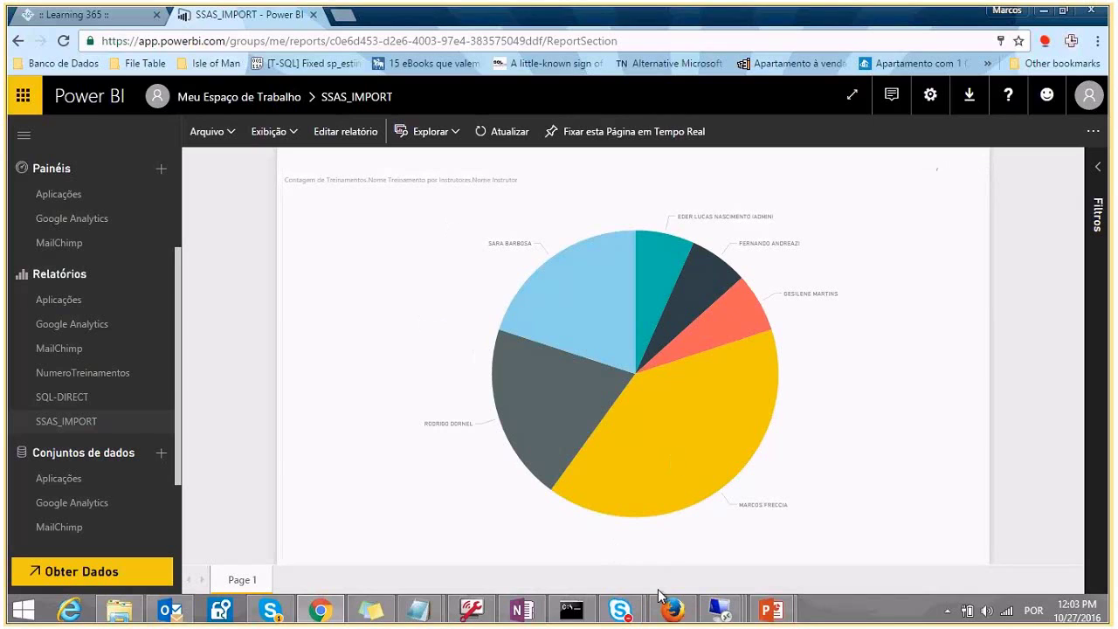
mouse_move(771, 610)
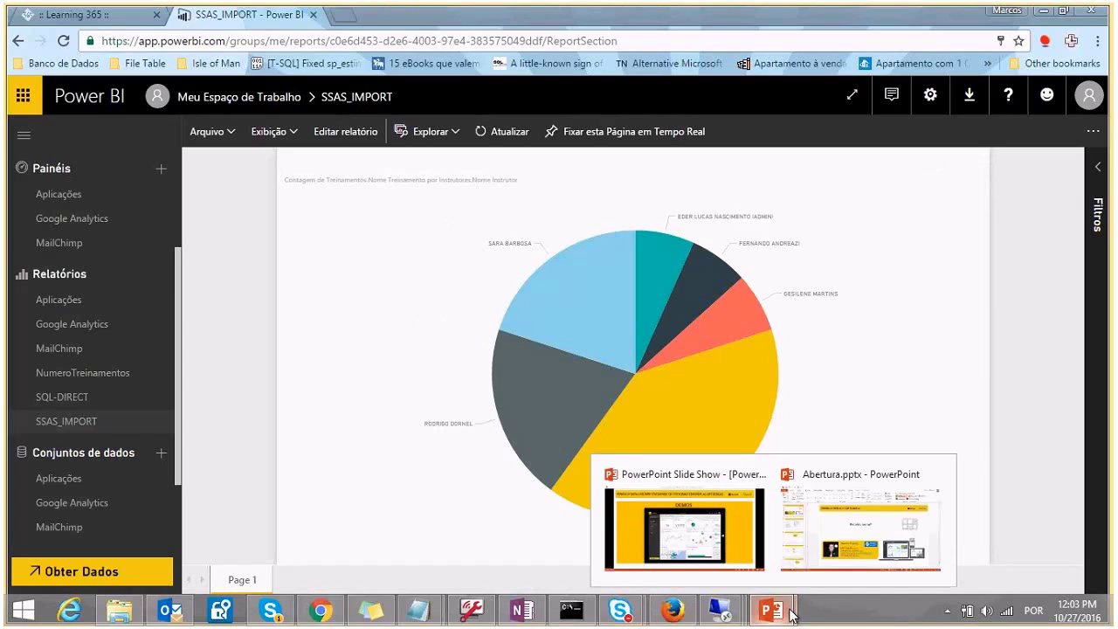
left_click(706, 521)
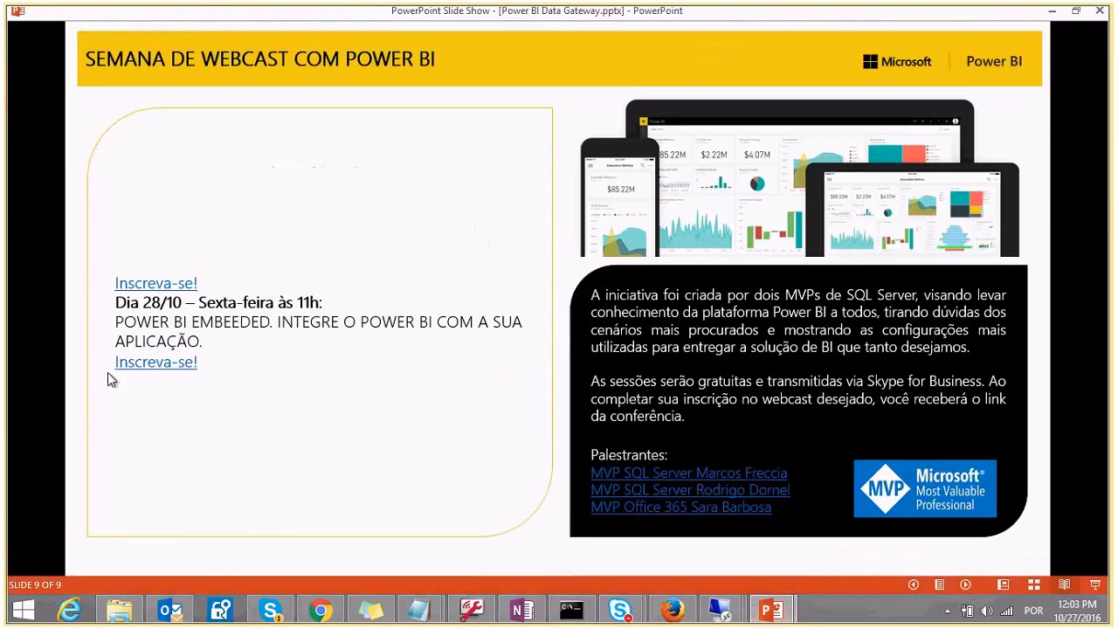